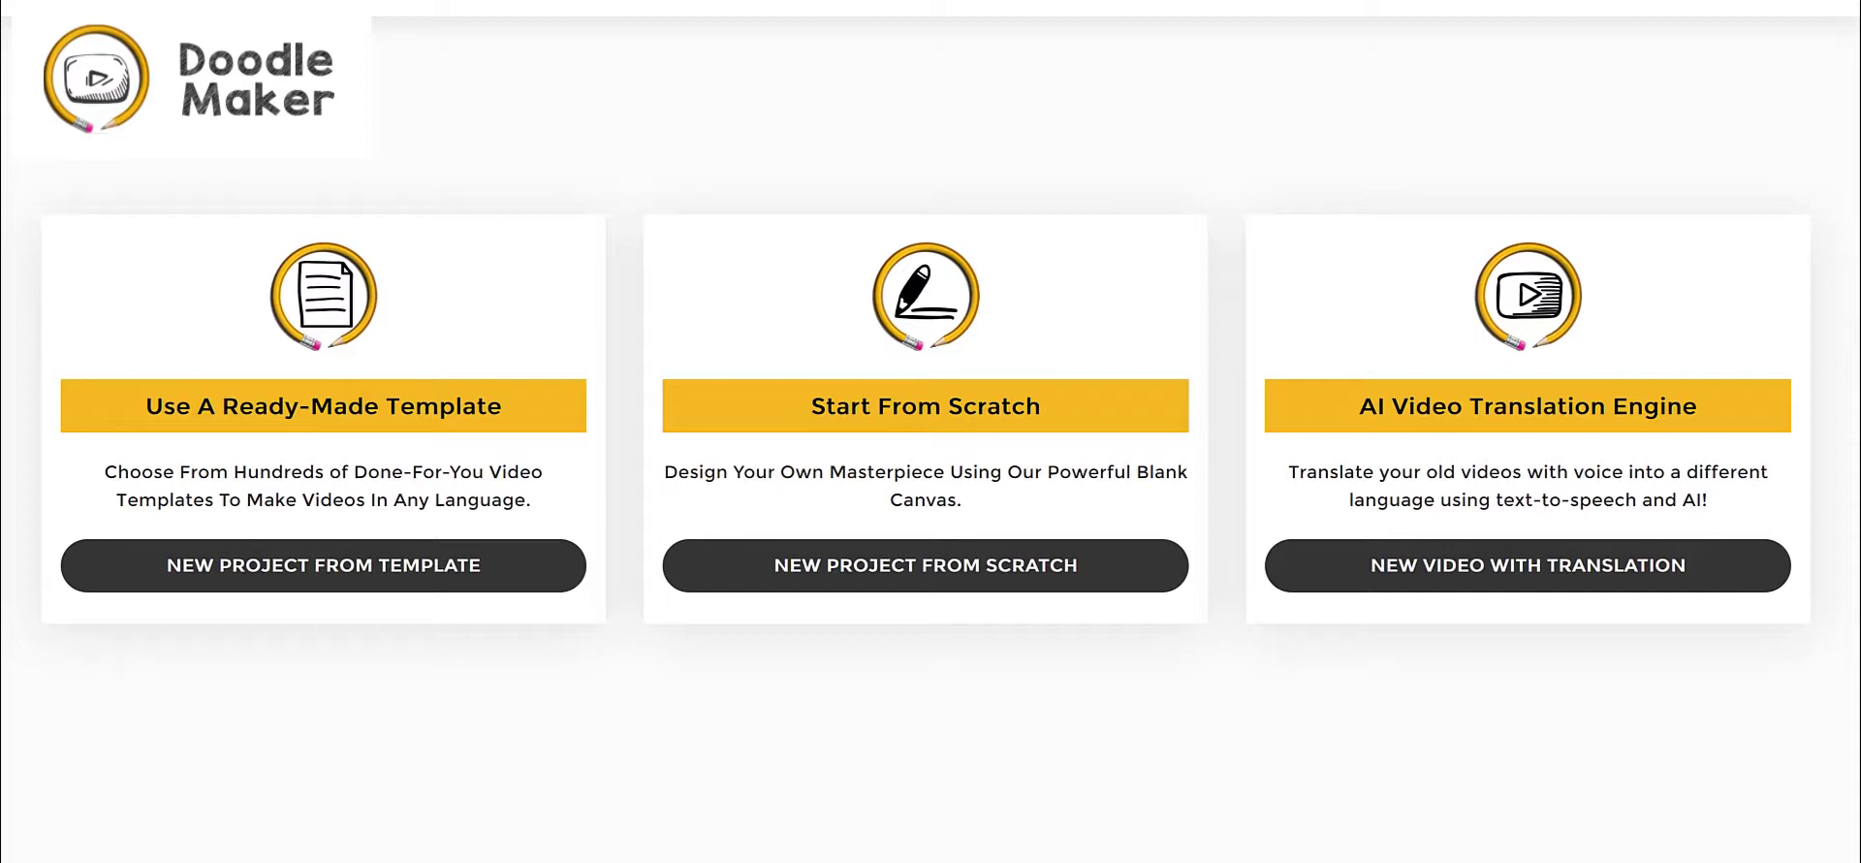
mouse_move(538, 197)
left_mouse_down()
mouse_move(501, 313)
mouse_move(443, 387)
mouse_move(482, 363)
left_mouse_up()
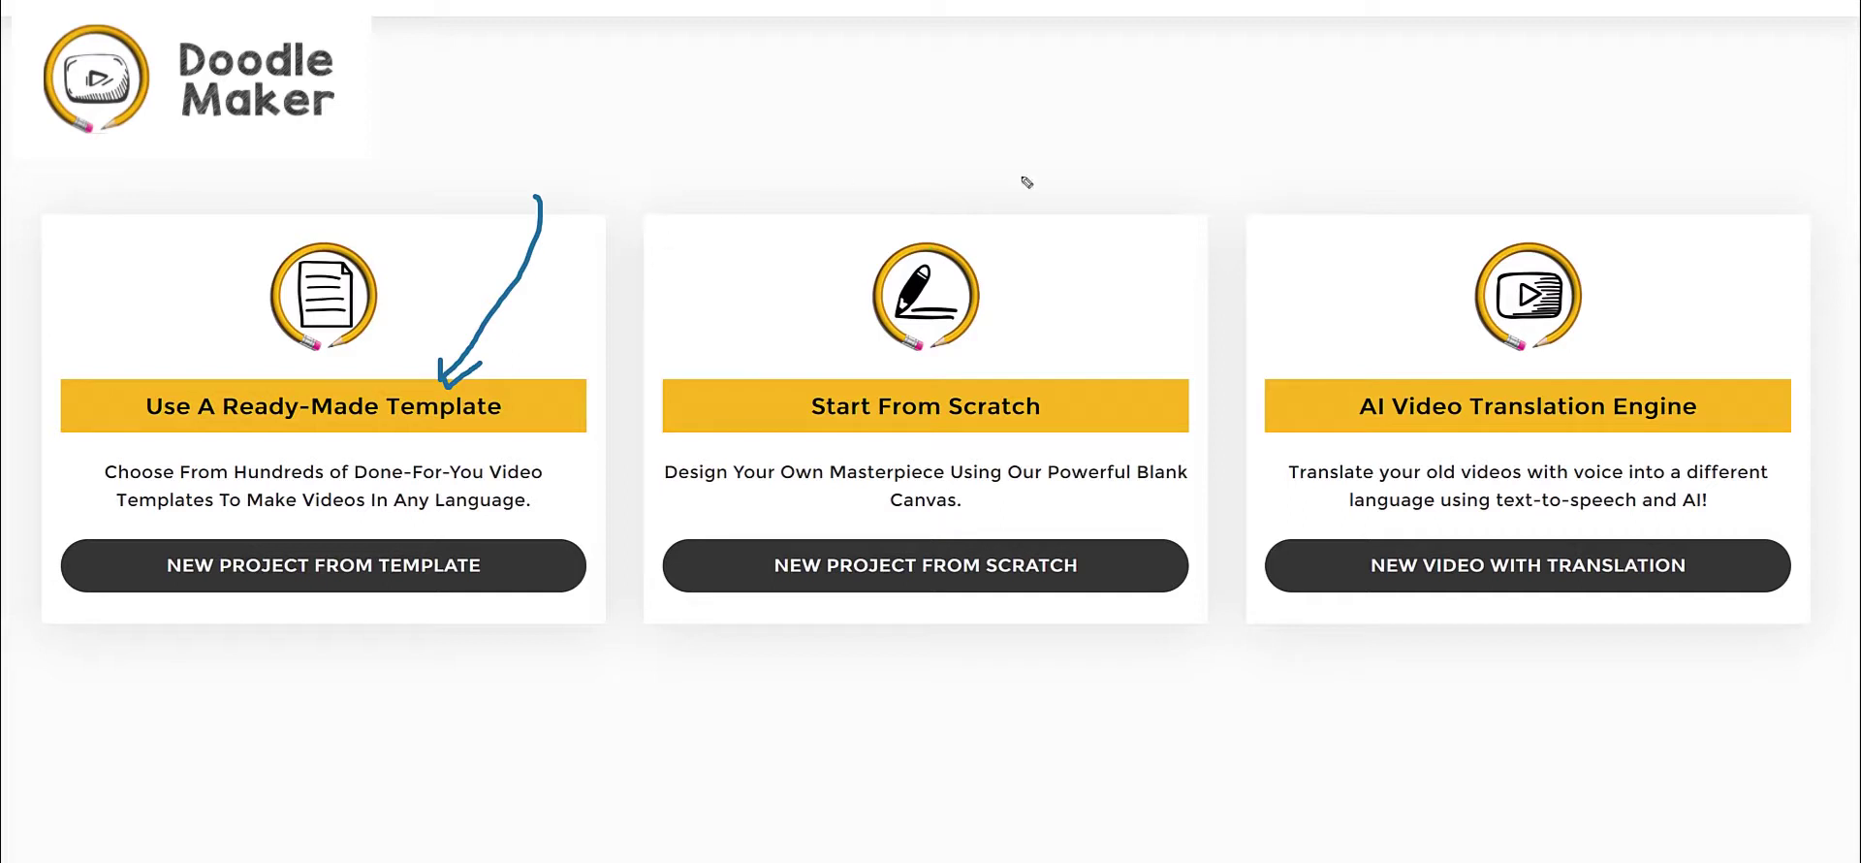
left_click(1103, 173)
mouse_move(1103, 173)
left_mouse_down()
mouse_move(1068, 321)
mouse_move(1007, 389)
mouse_move(1005, 359)
mouse_move(1043, 370)
left_mouse_up()
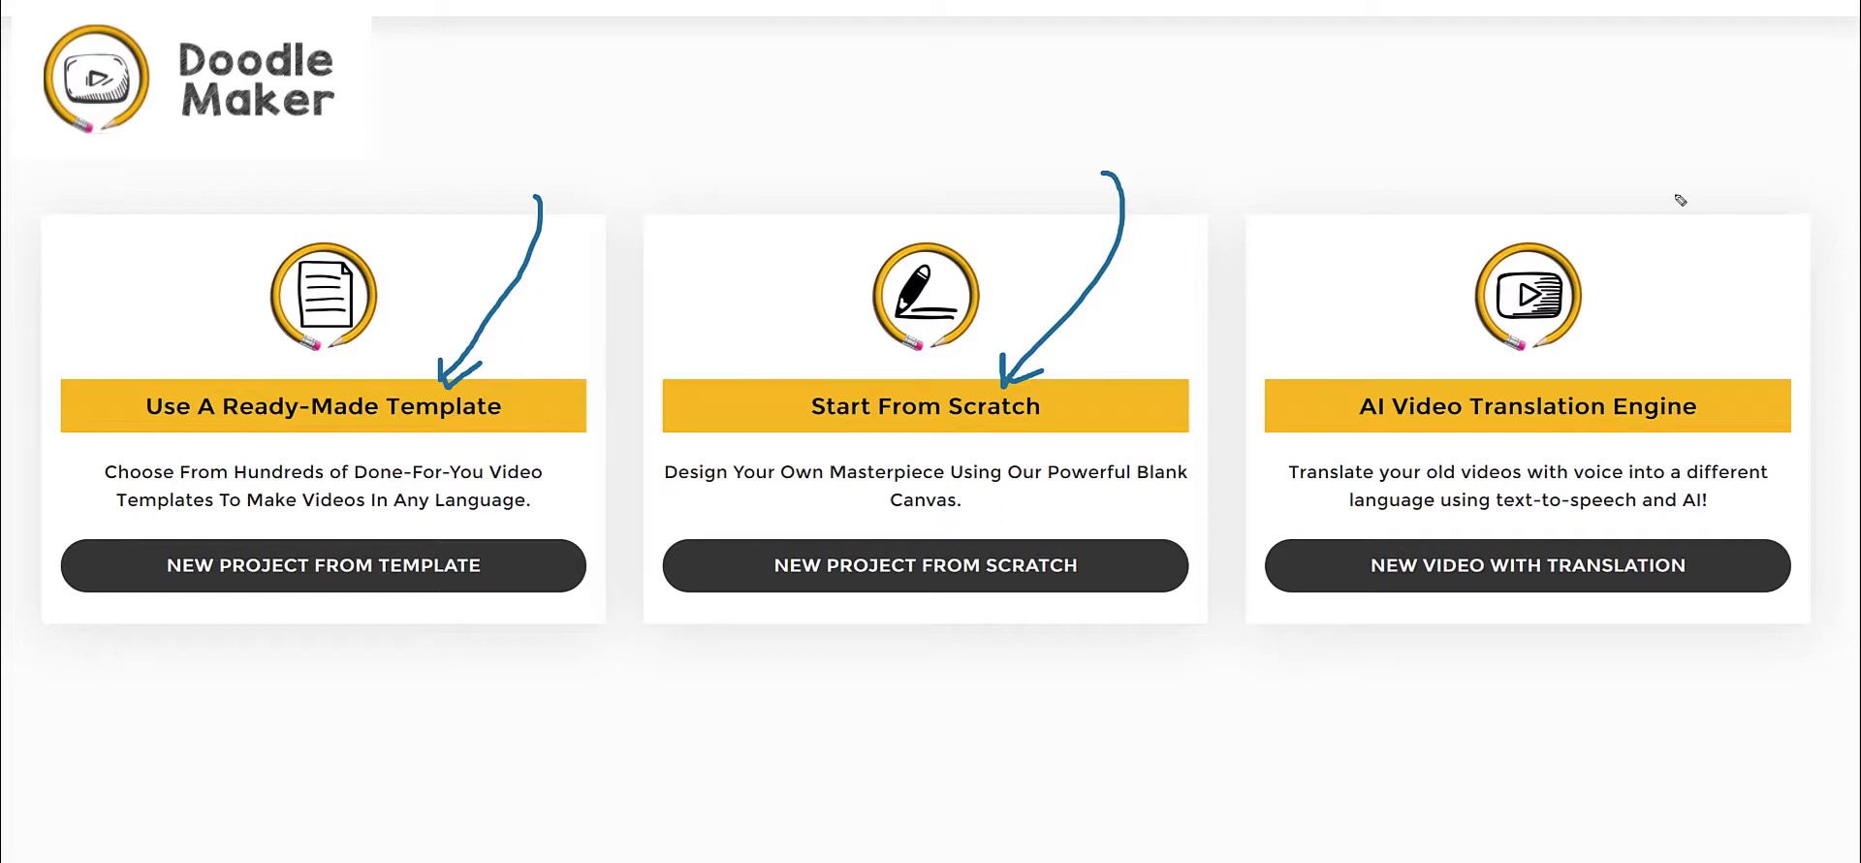
mouse_move(1686, 193)
left_mouse_down()
mouse_move(1627, 375)
mouse_move(1653, 341)
left_mouse_up()
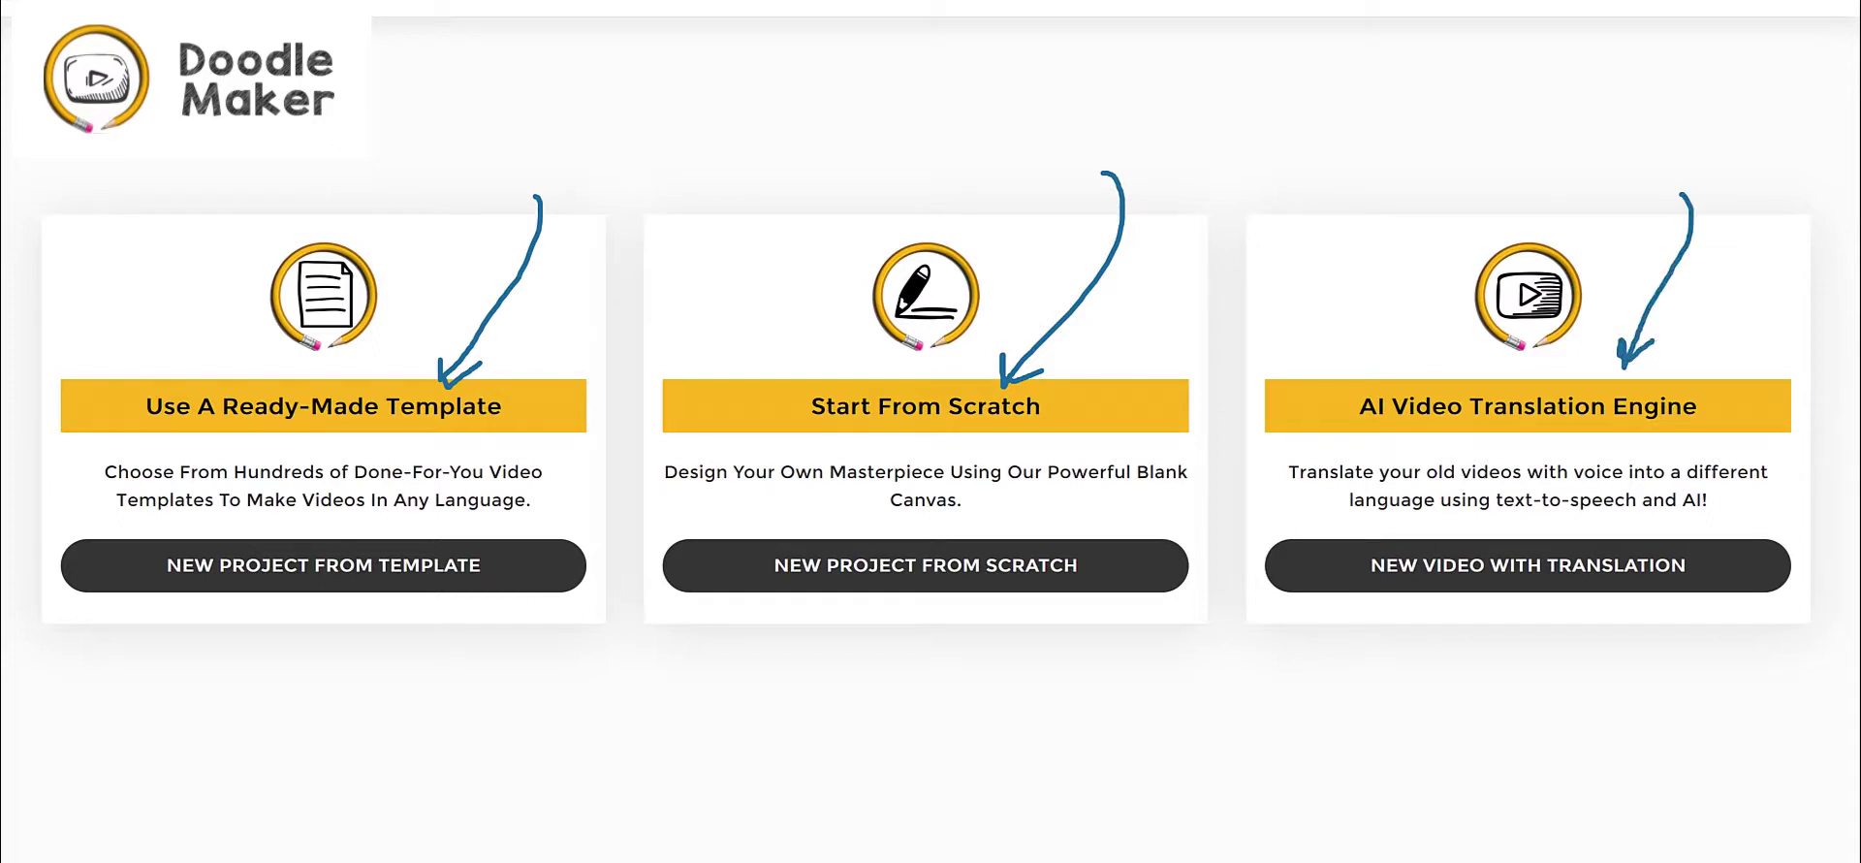
key("e")
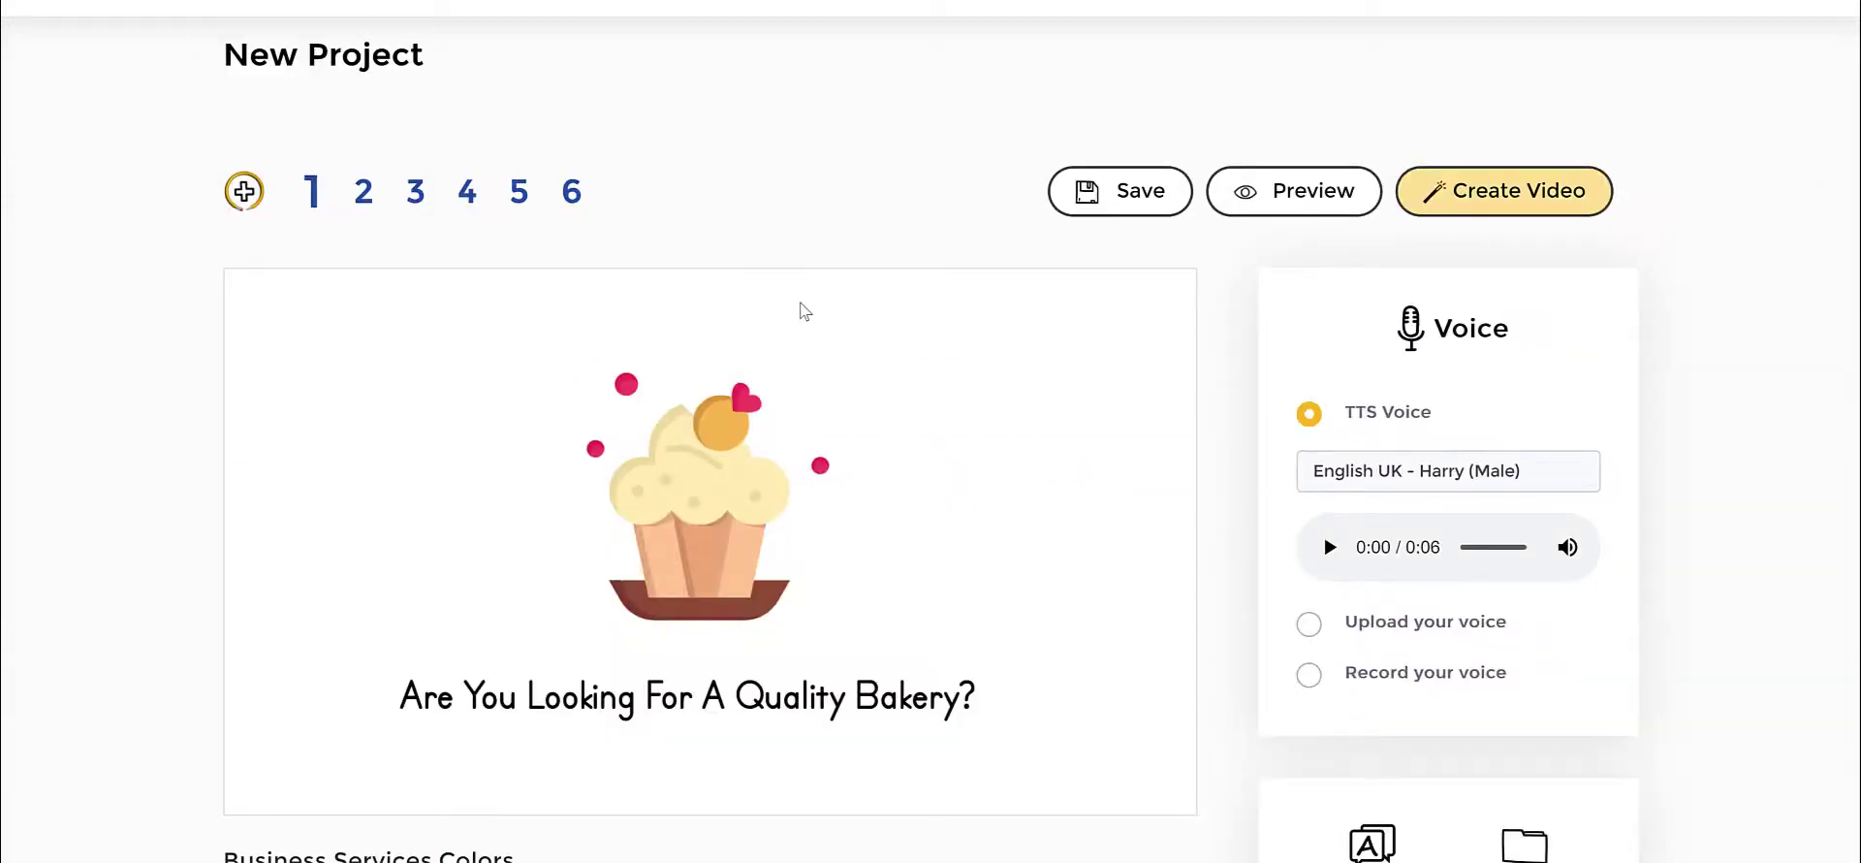
Step: Preview the bakery project's first slide, and play part of the plumbing sample video
left_click(1268, 211)
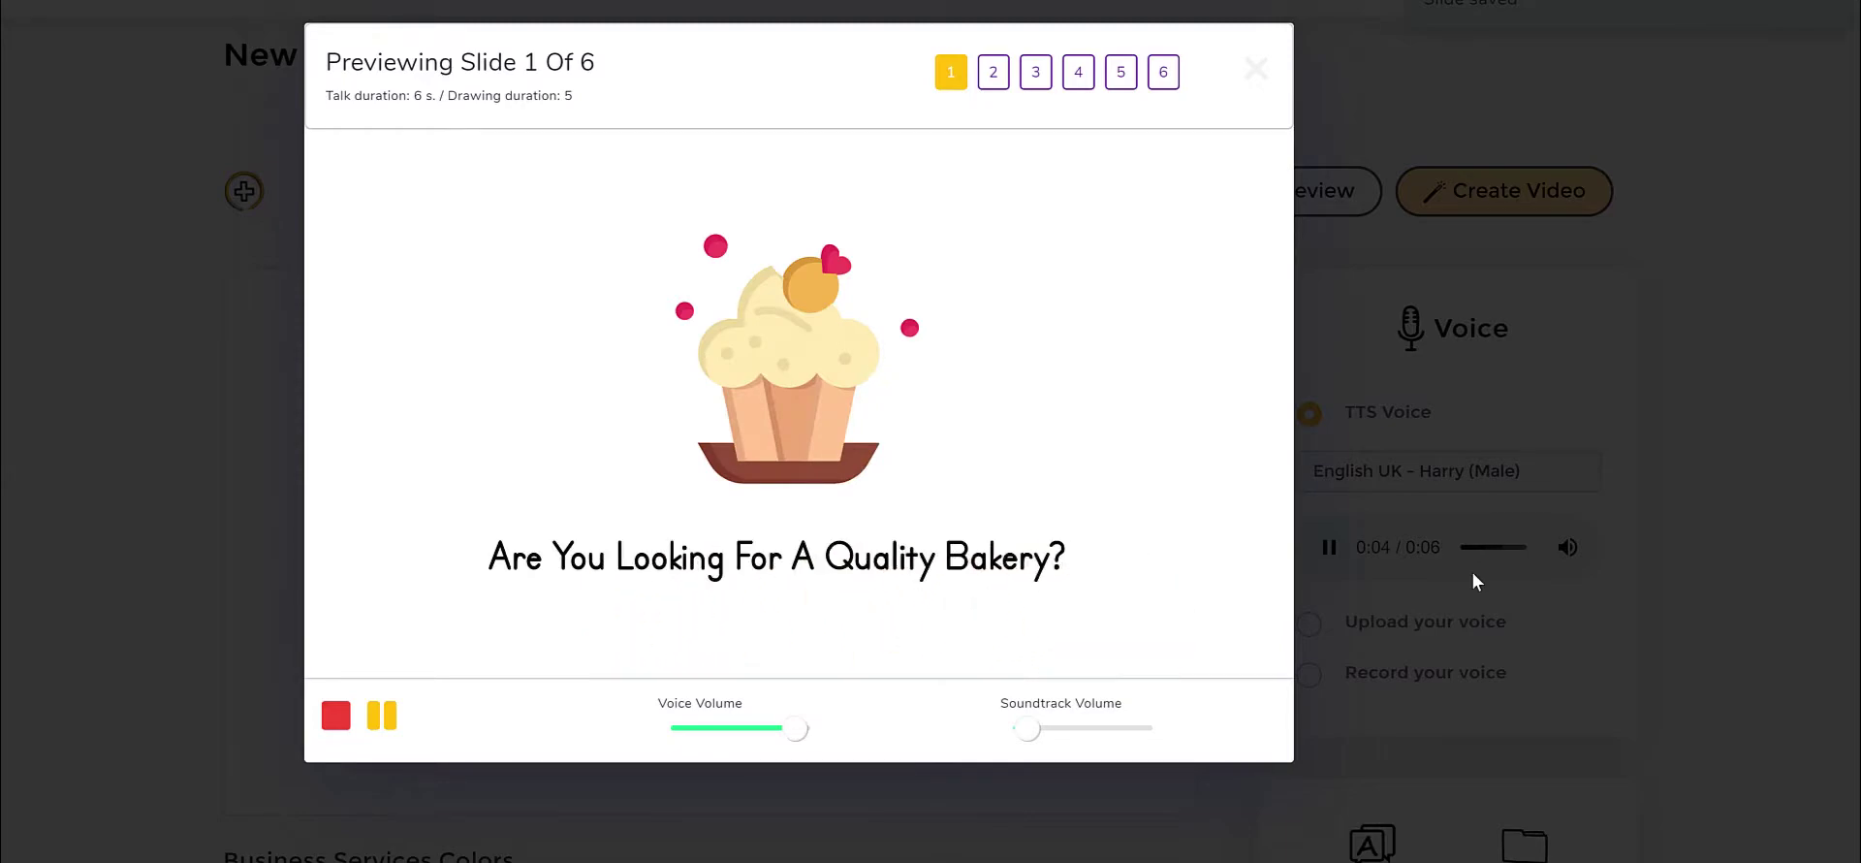
left_click(1382, 420)
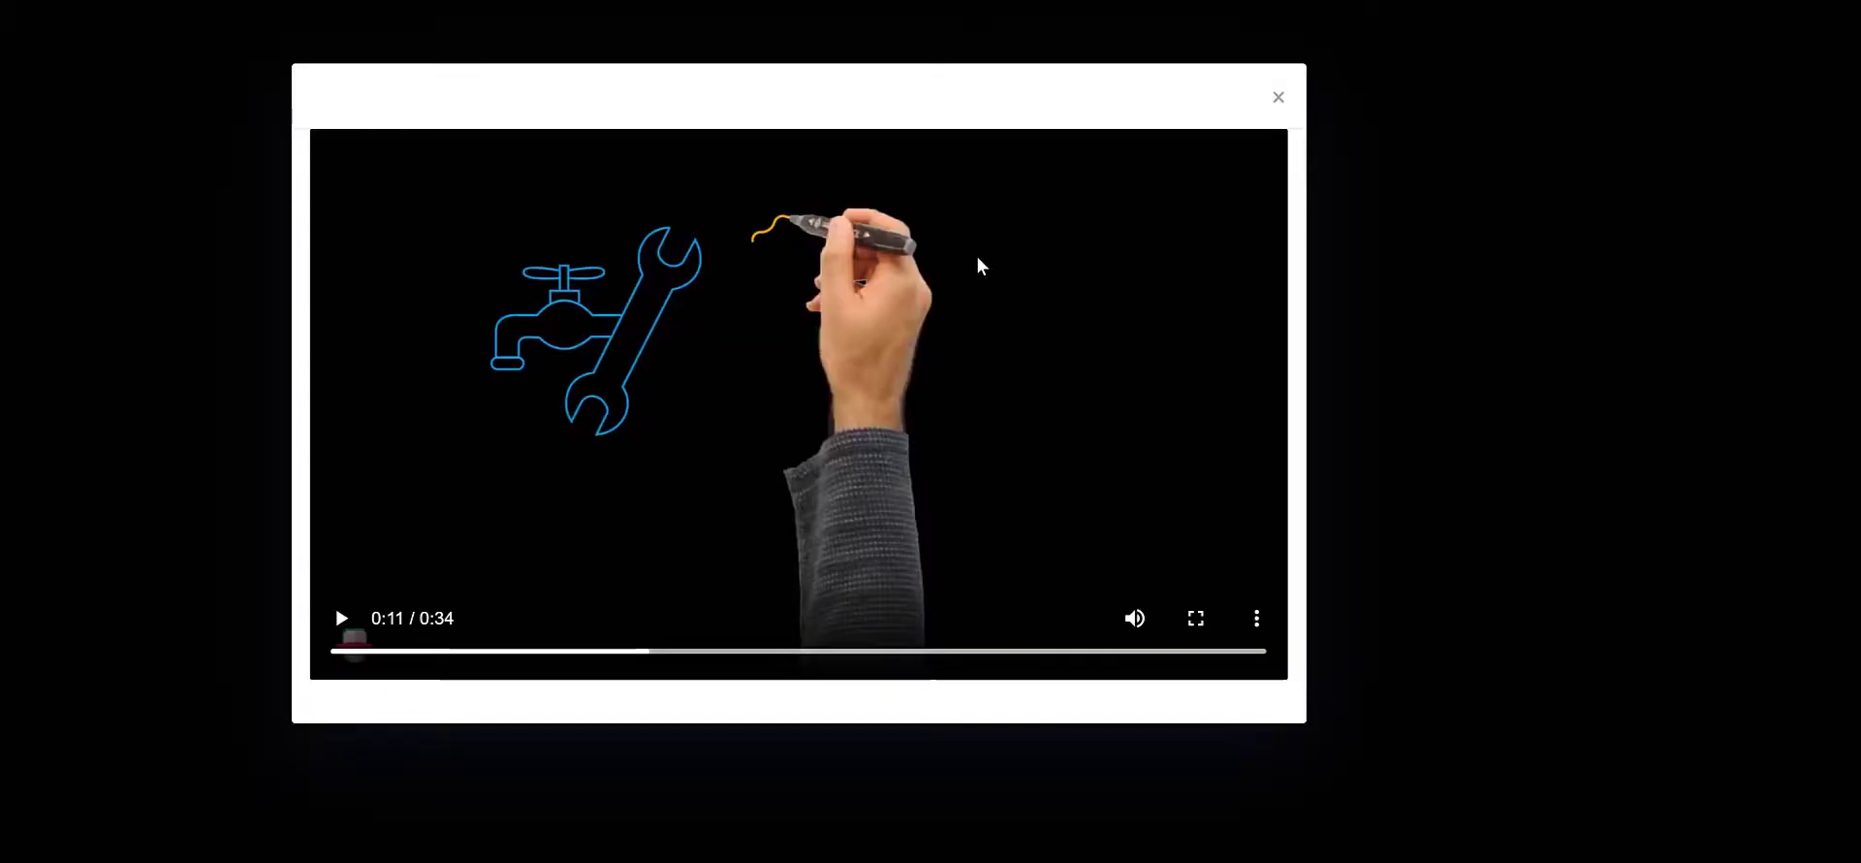
left_click(343, 621)
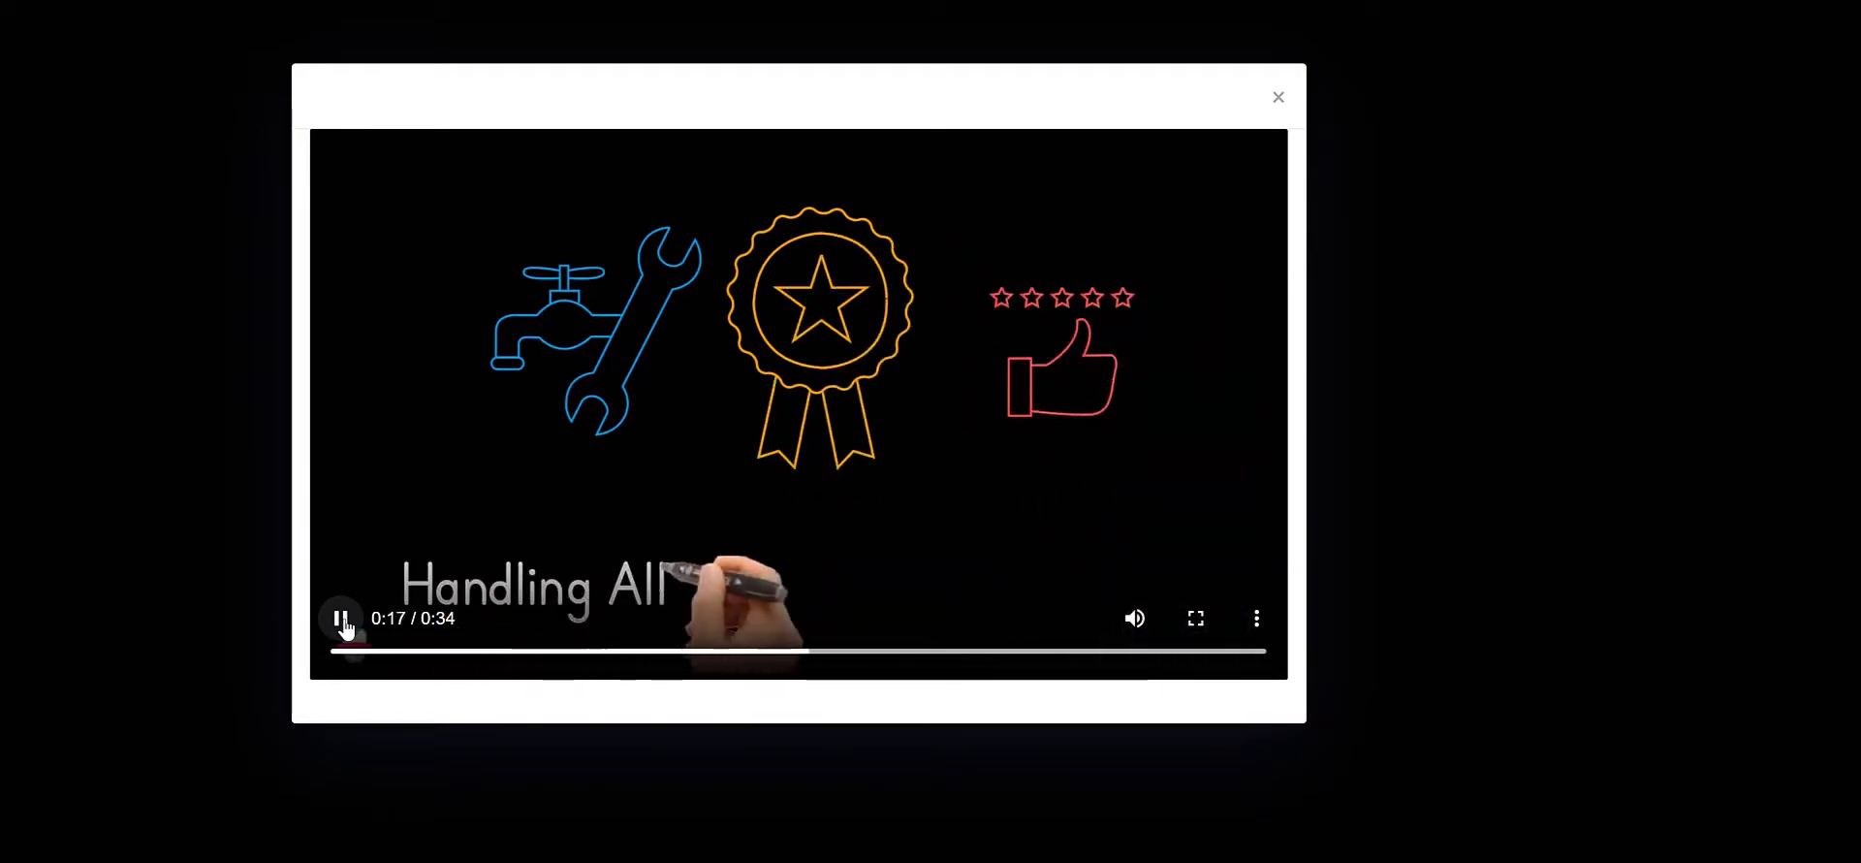
left_click(345, 622)
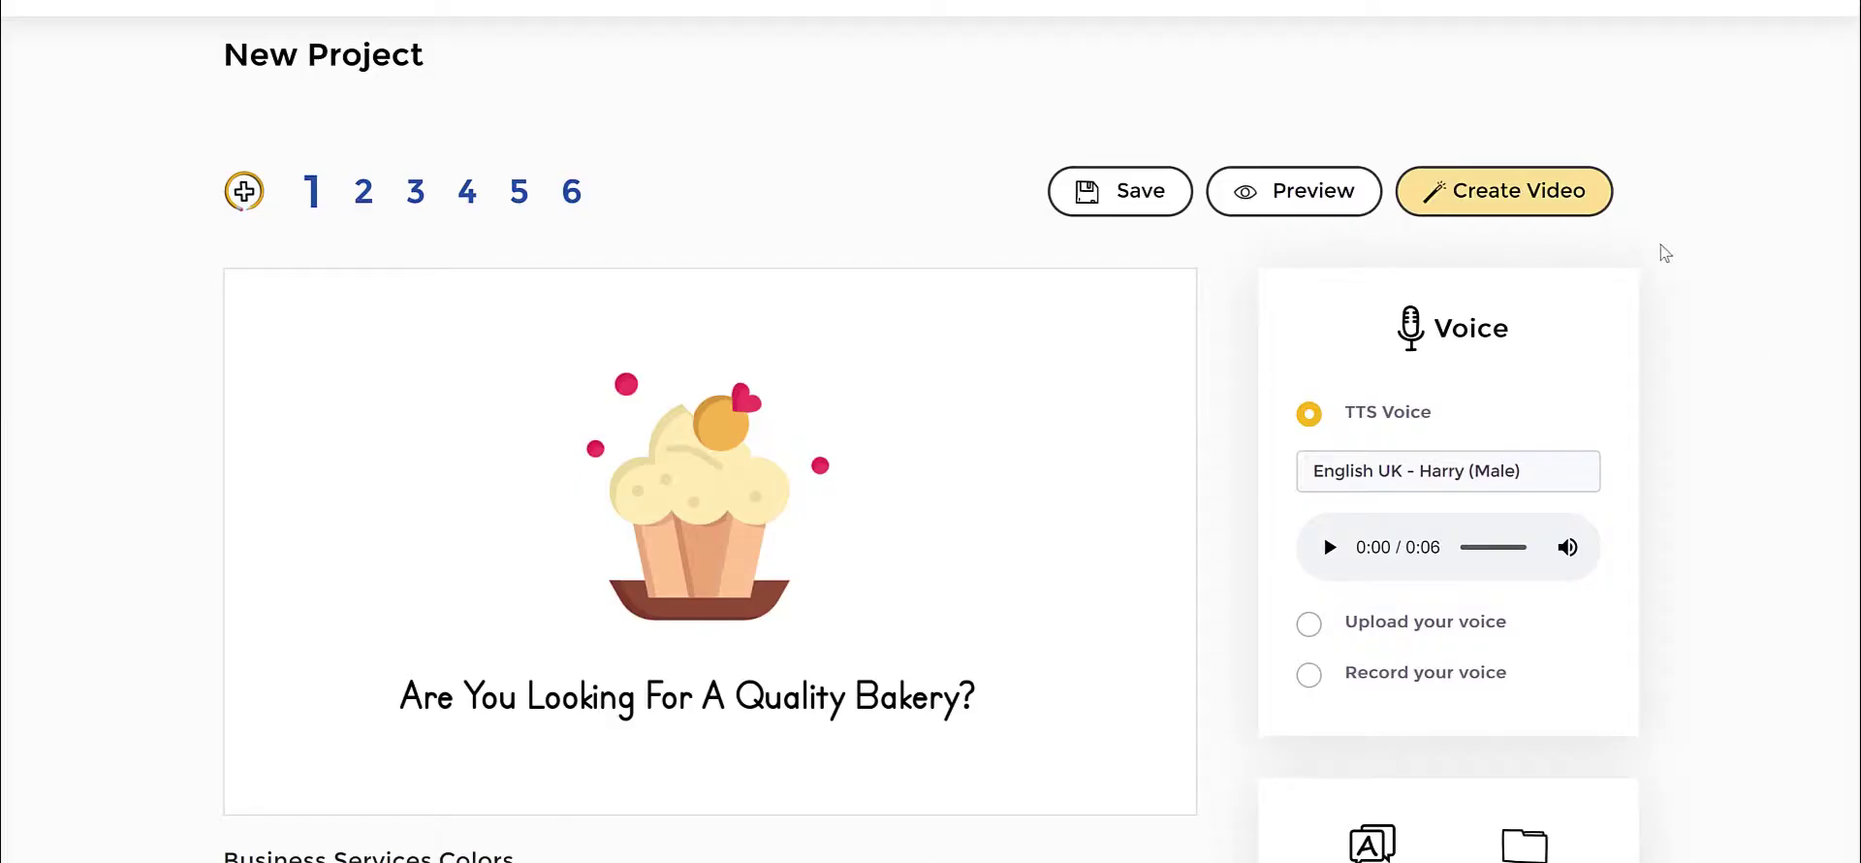
Step: Open the image library's assets and look through the available shapes
scroll(1643, 310, "down", 1)
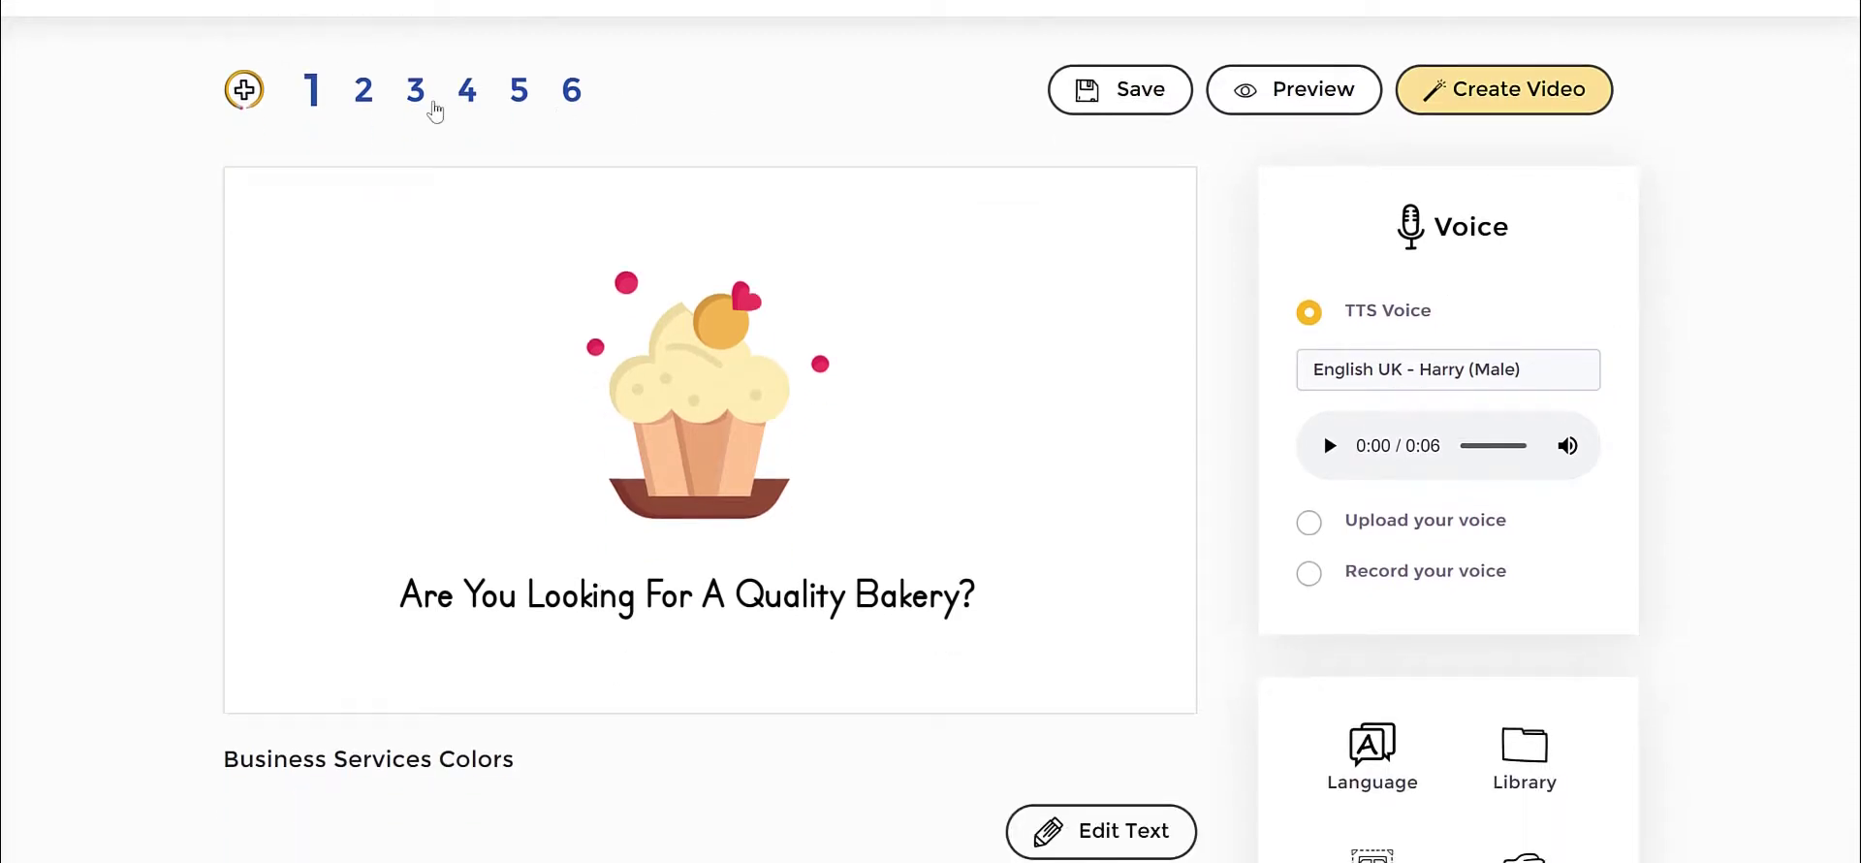
scroll(1550, 419, "down", 1)
scroll(1596, 457, "down", 1)
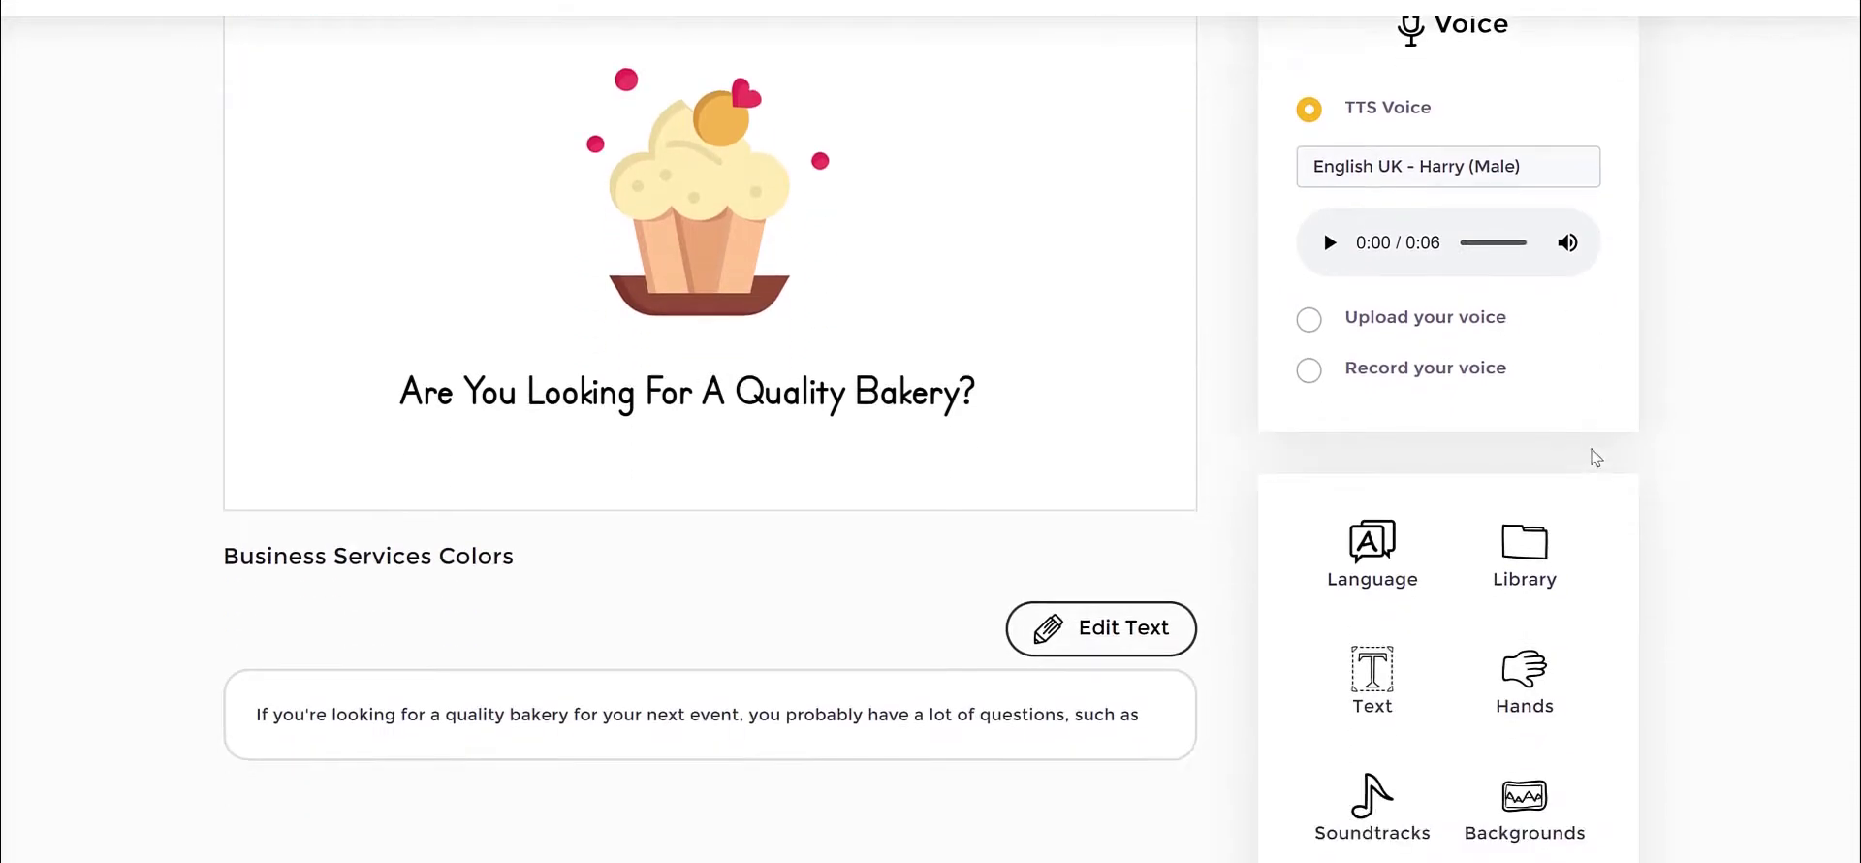
left_click(1541, 550)
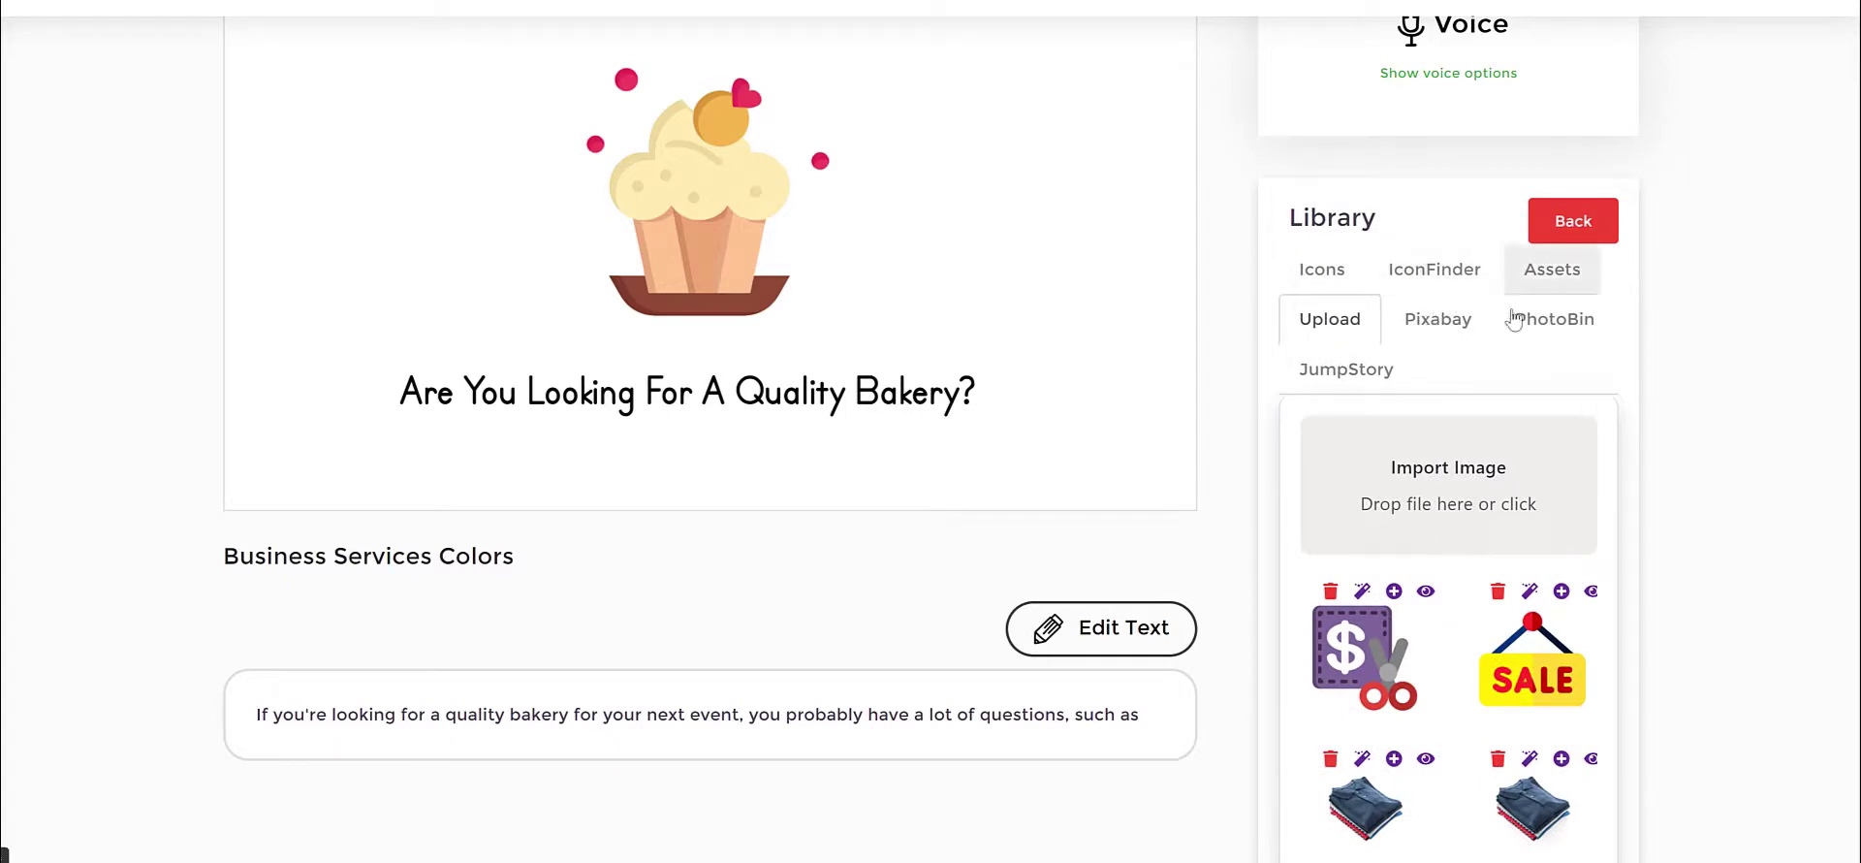
left_click(1550, 284)
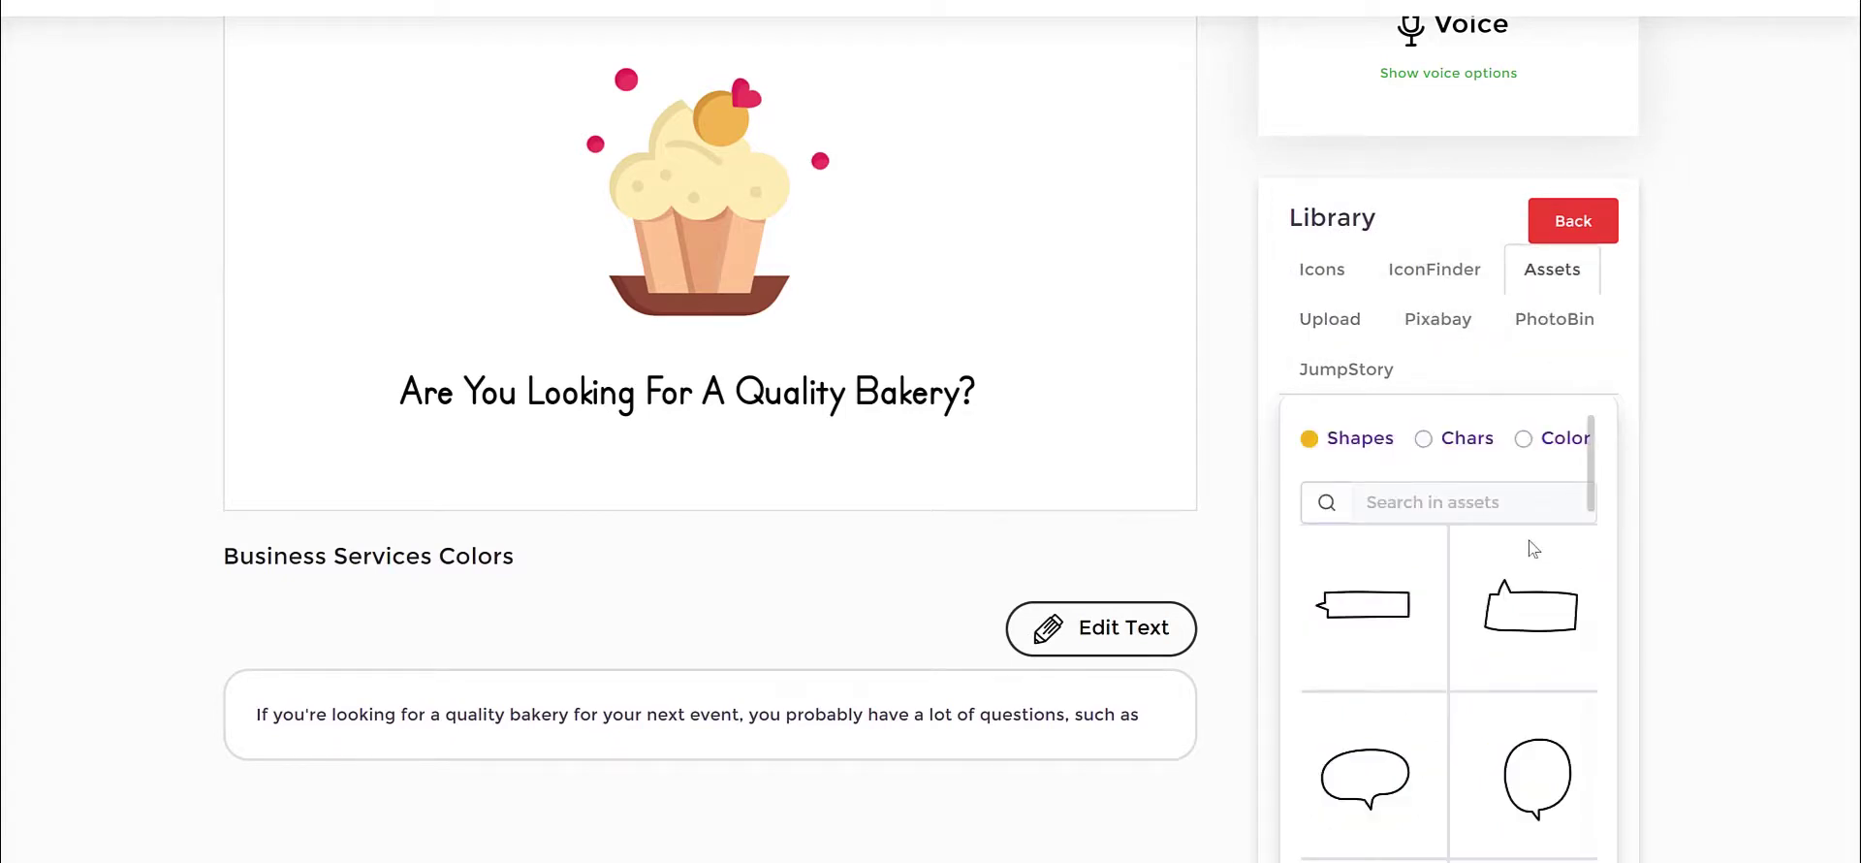
scroll(1532, 543, "down", 2)
scroll(1532, 543, "up", 3)
Step: Browse the character assets and the color assets in the library
left_click(1453, 541)
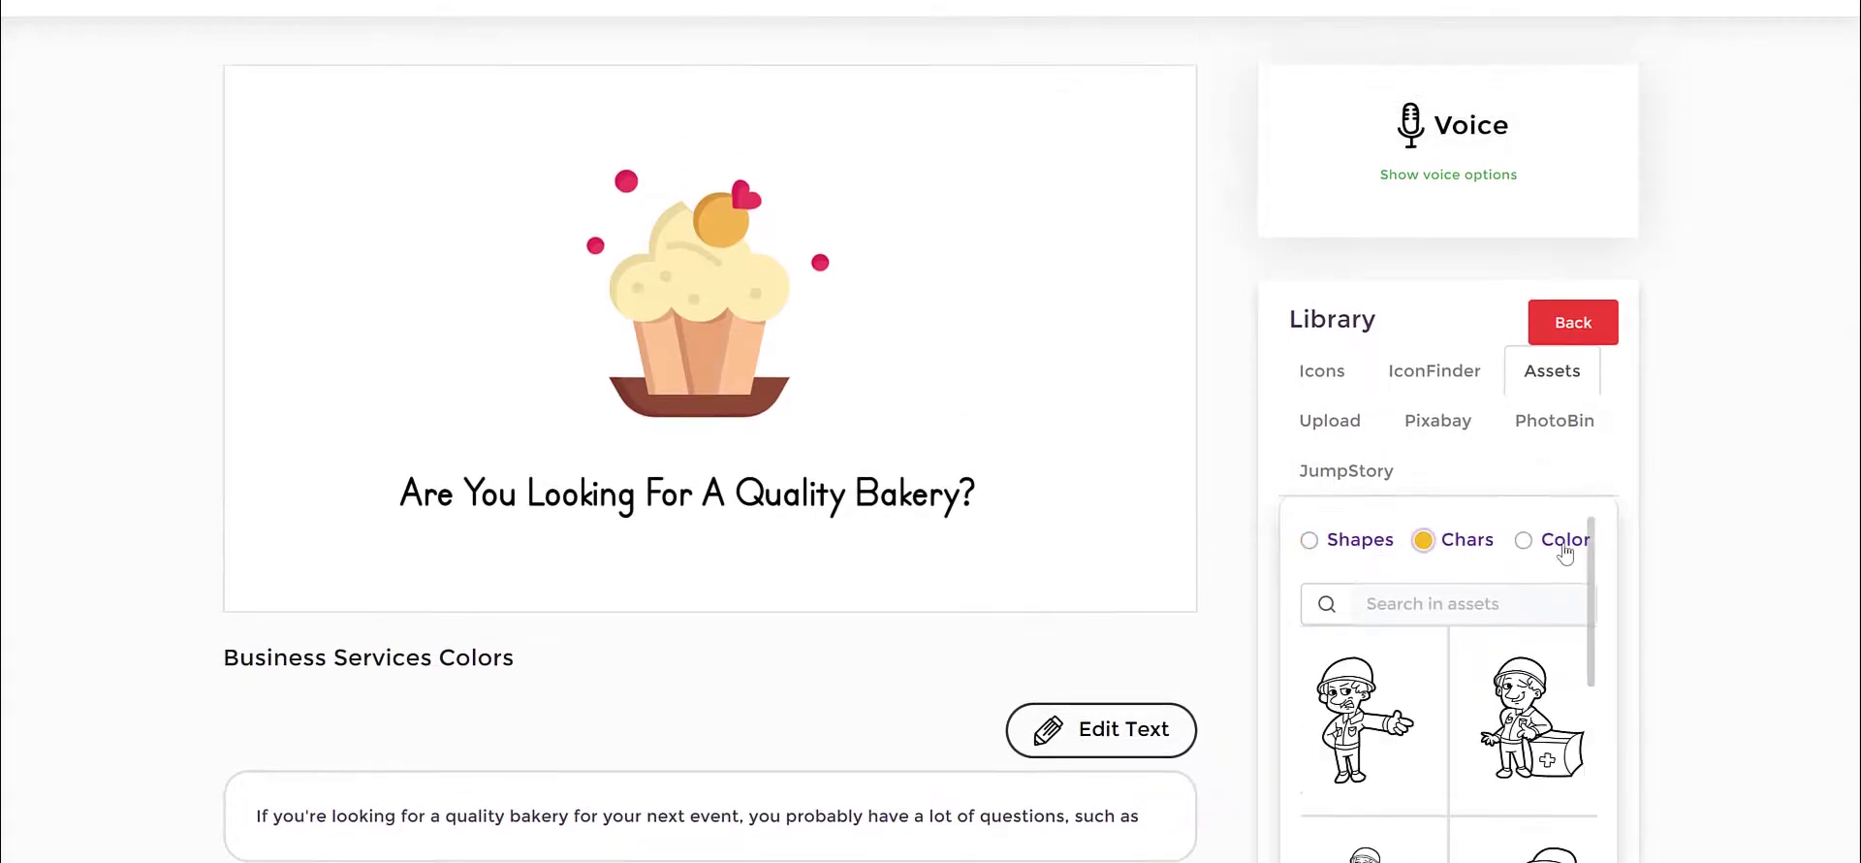
left_click(1562, 543)
scroll(1560, 649, "down", 2)
scroll(1560, 656, "down", 10)
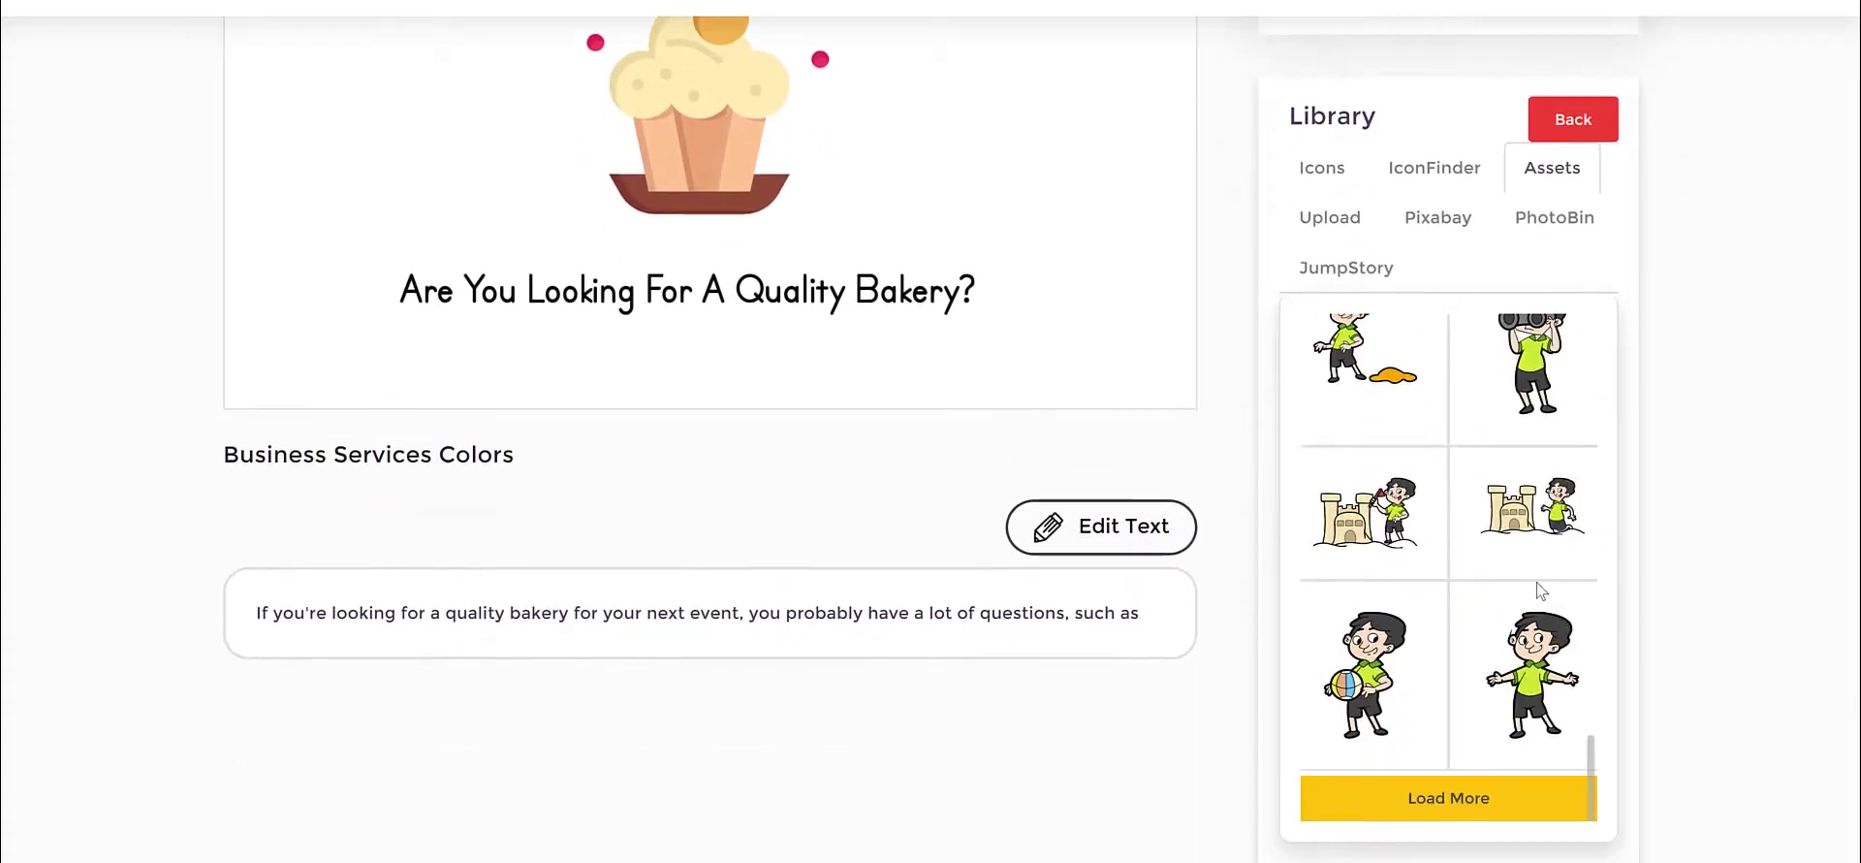
scroll(1537, 583, "up", 6)
scroll(1526, 545, "down", 5)
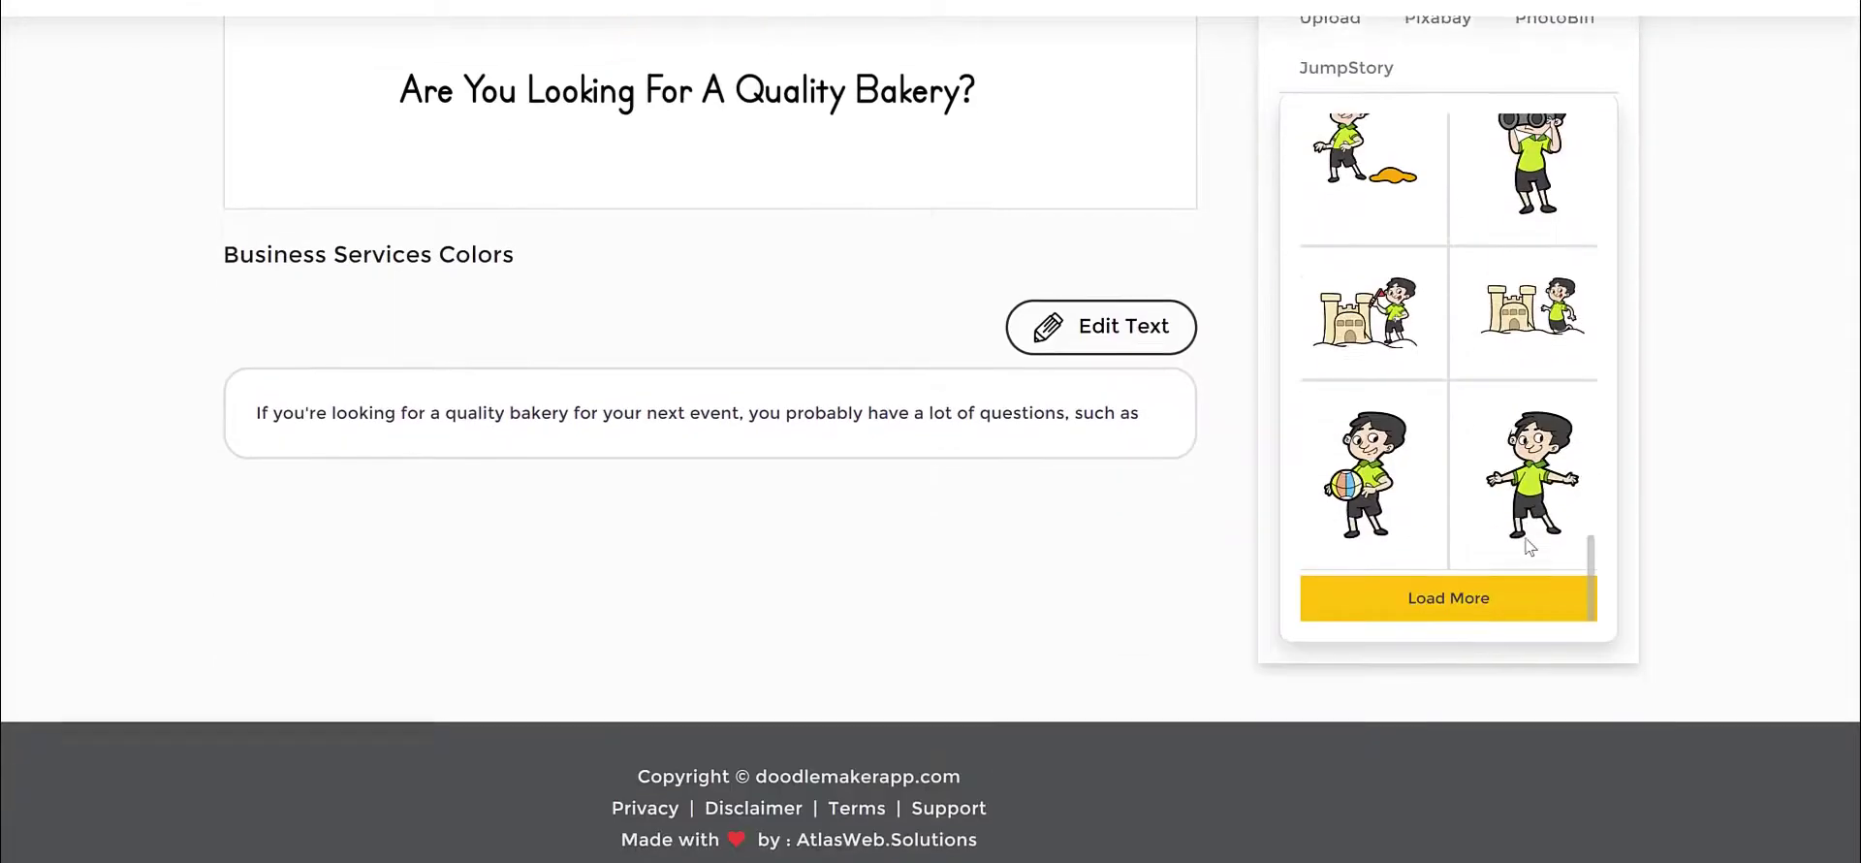
scroll(1454, 465, "up", 8)
scroll(1778, 417, "up", 4)
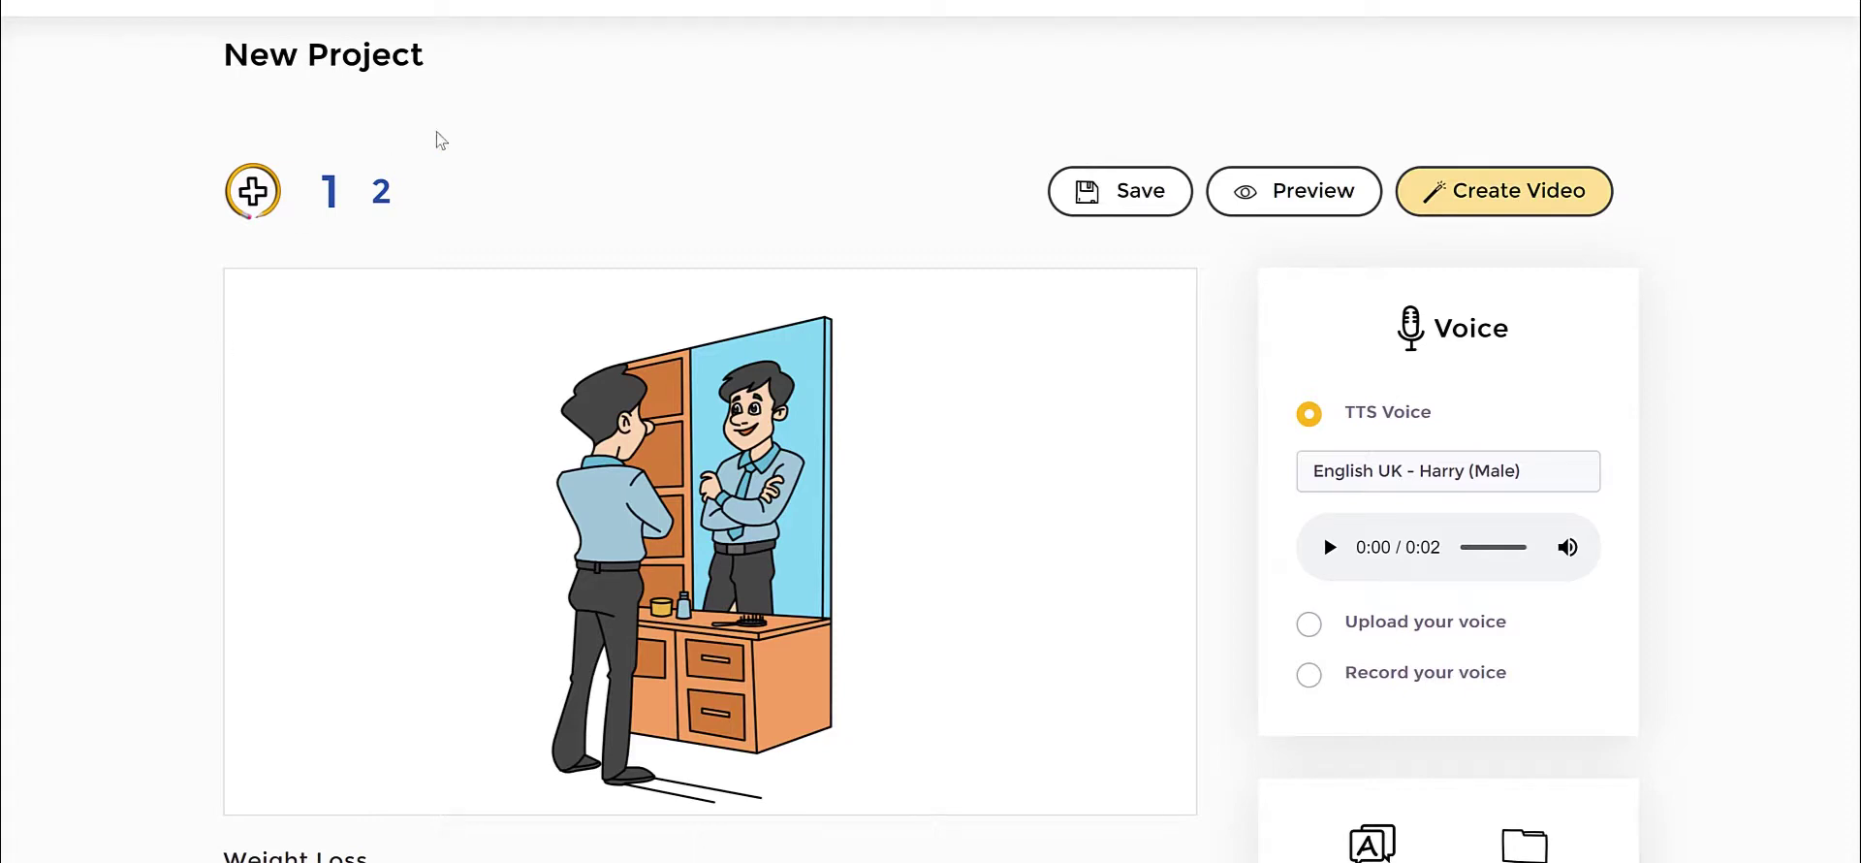
Step: Move the illustration of the man at the mirror to the left on slide 1
left_click(729, 438)
left_click(1001, 445)
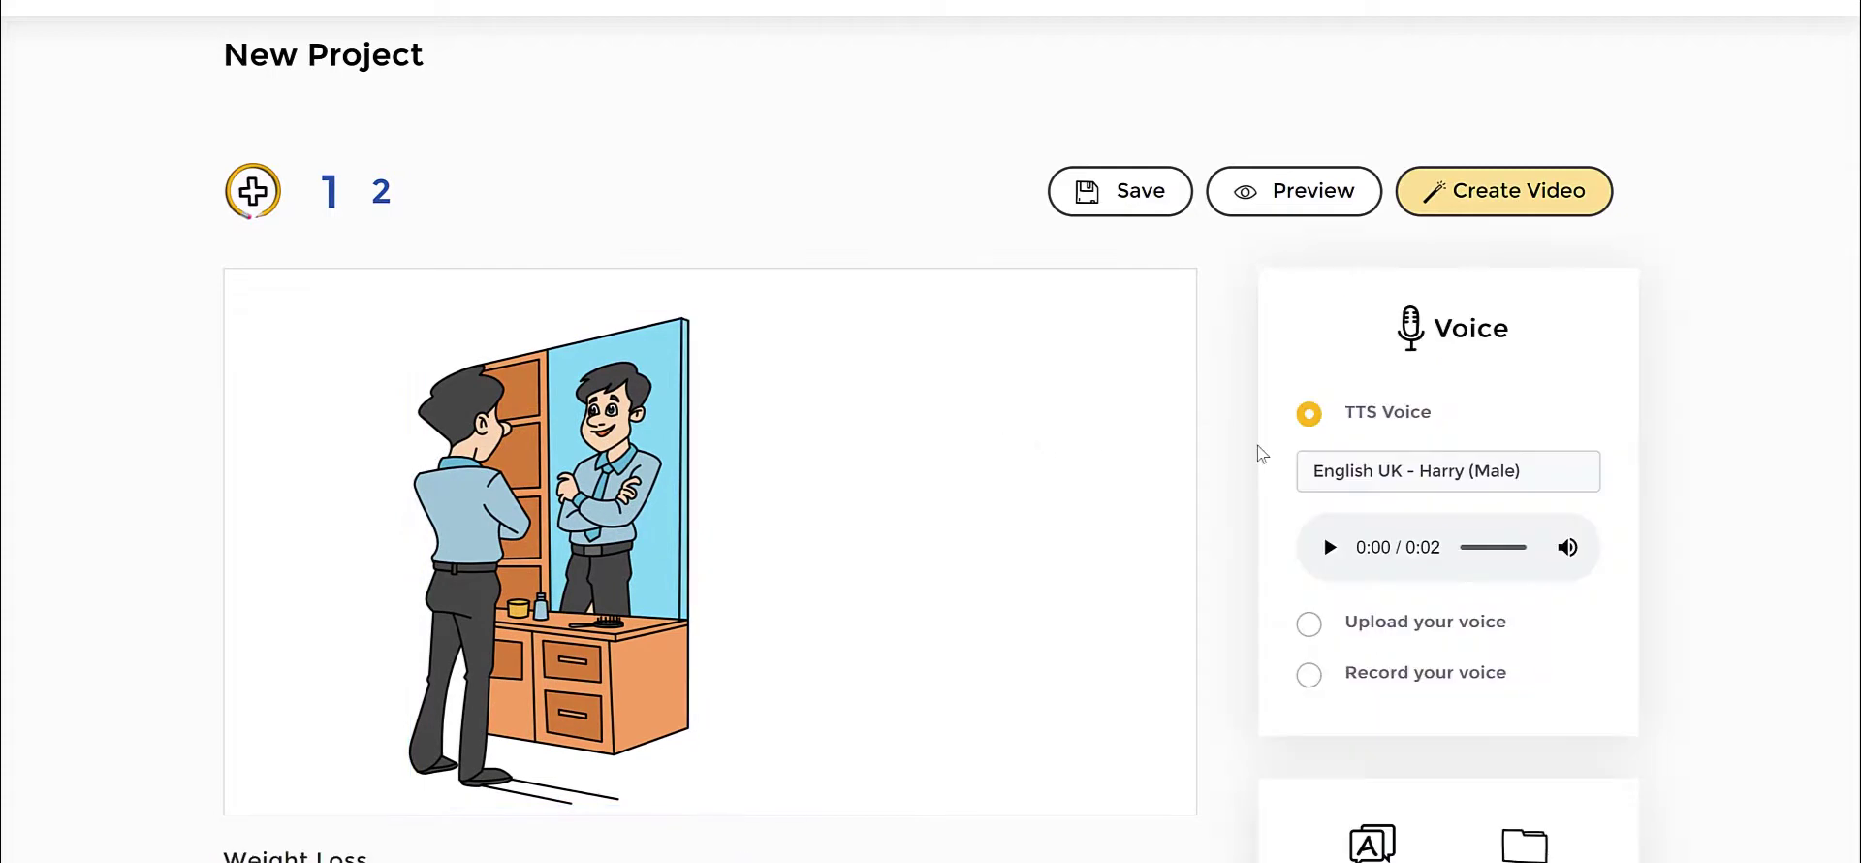
Step: Search the JumpStory library for "shop" and add the market stall with the green roof to the slide
scroll(1259, 453, "down", 2)
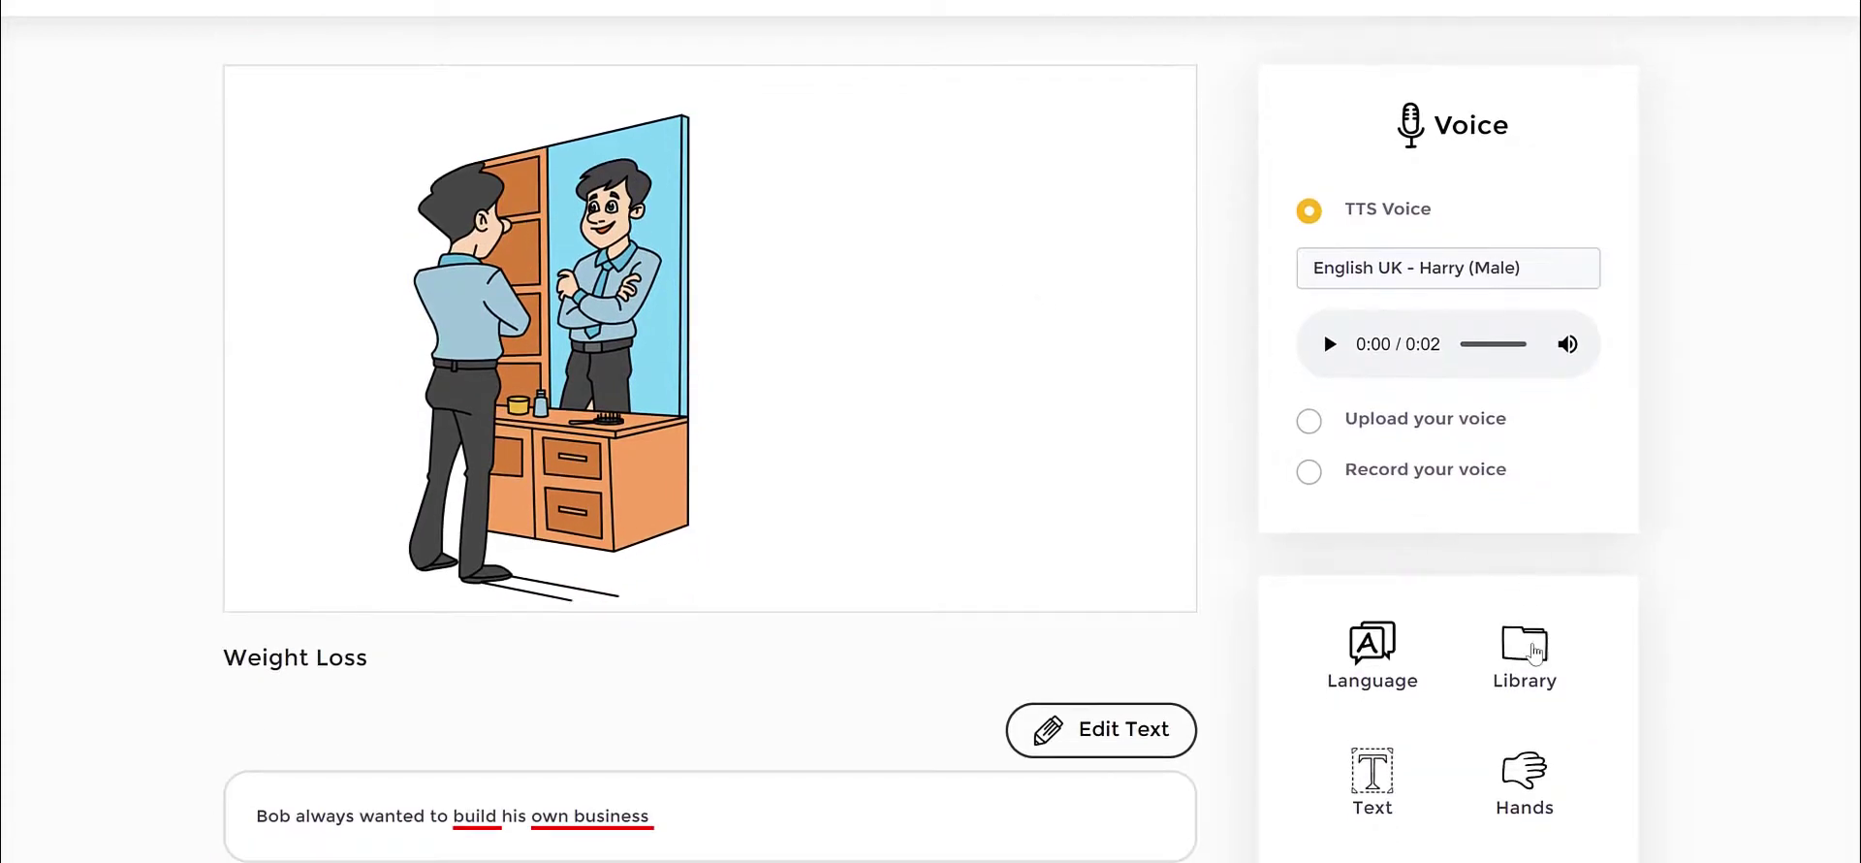
left_click(1534, 651)
left_click(1392, 473)
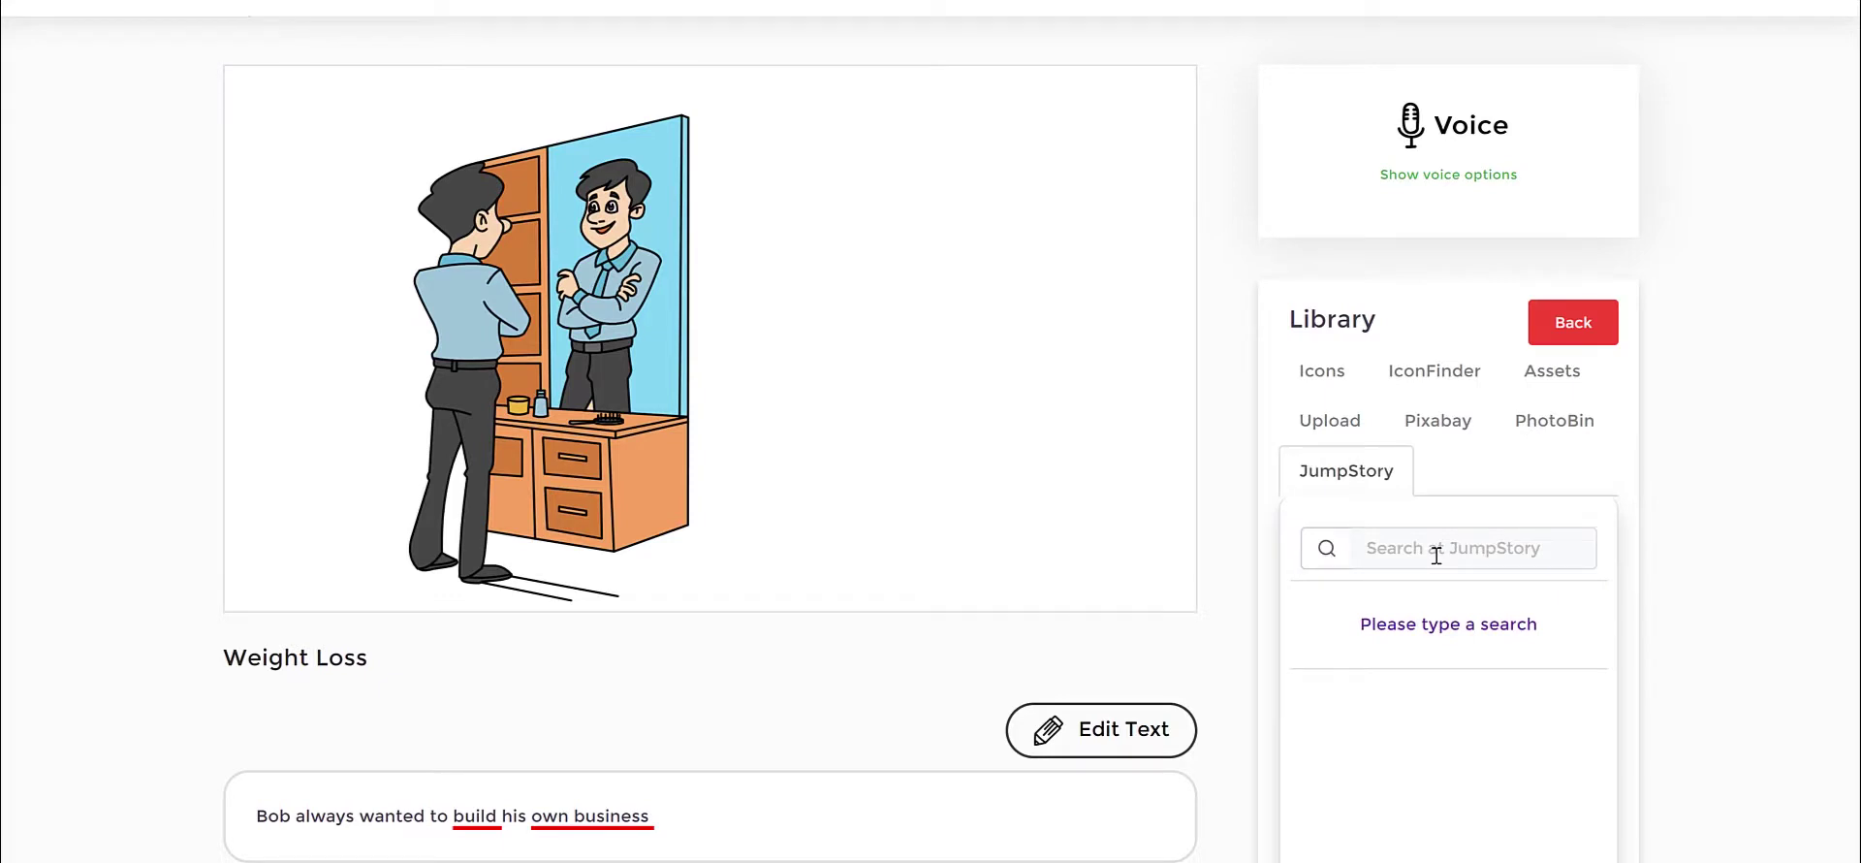
left_click(1436, 552)
type("shop")
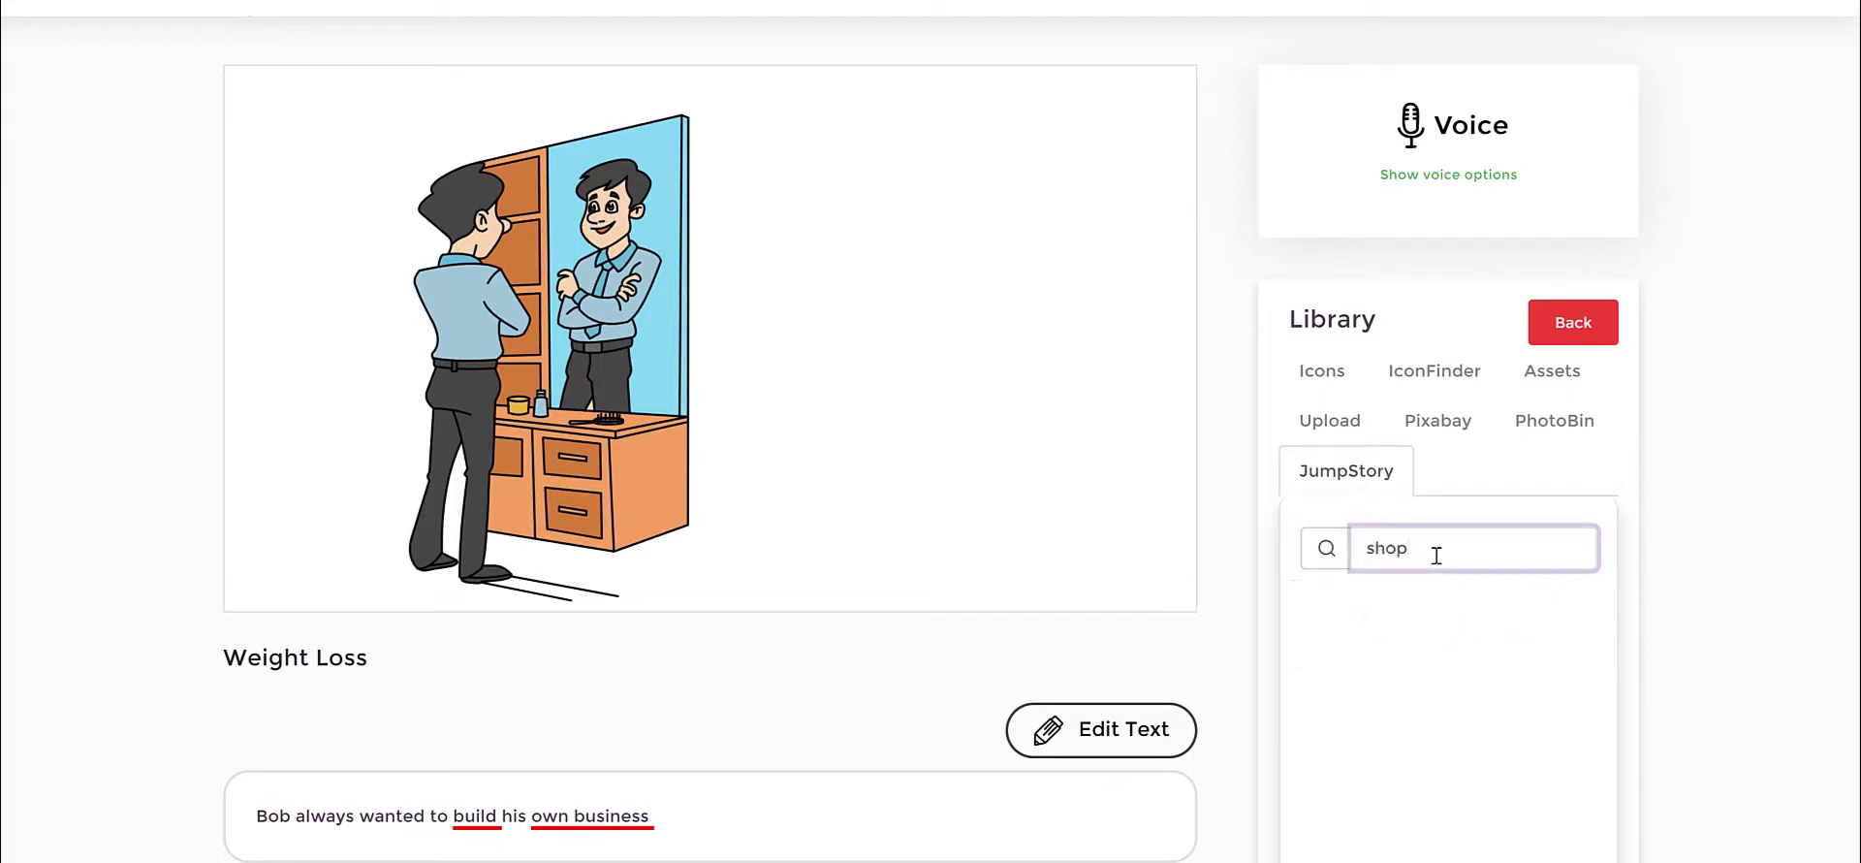
key("Return")
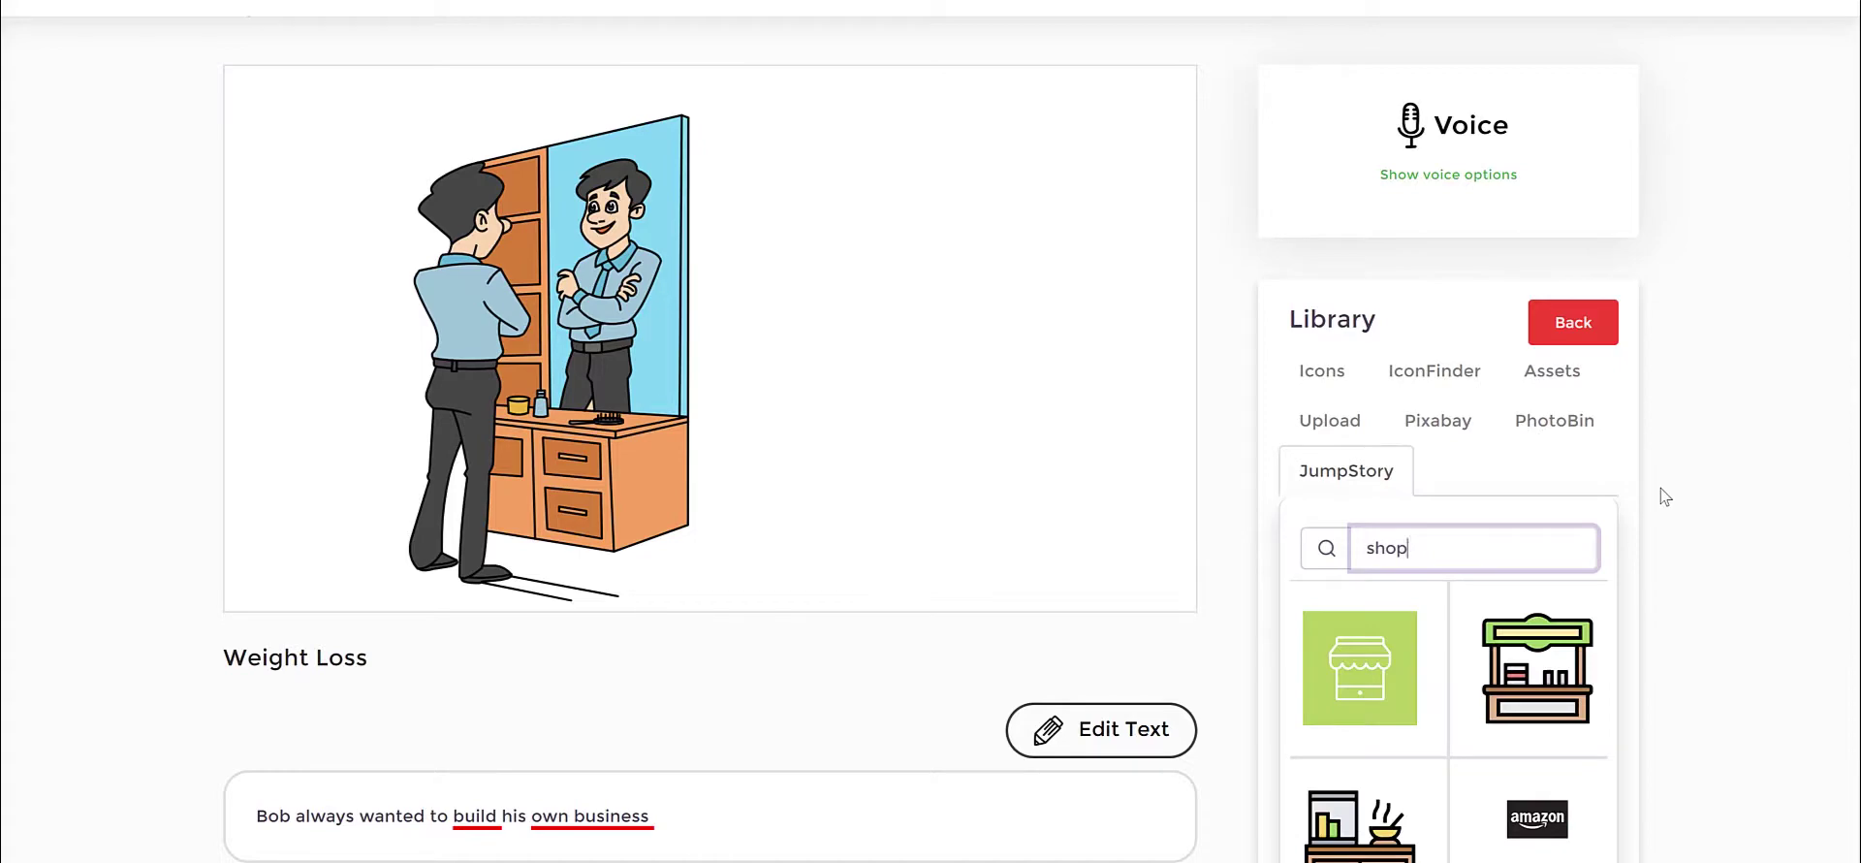
scroll(1599, 636, "down", 2)
scroll(1589, 663, "up", 5)
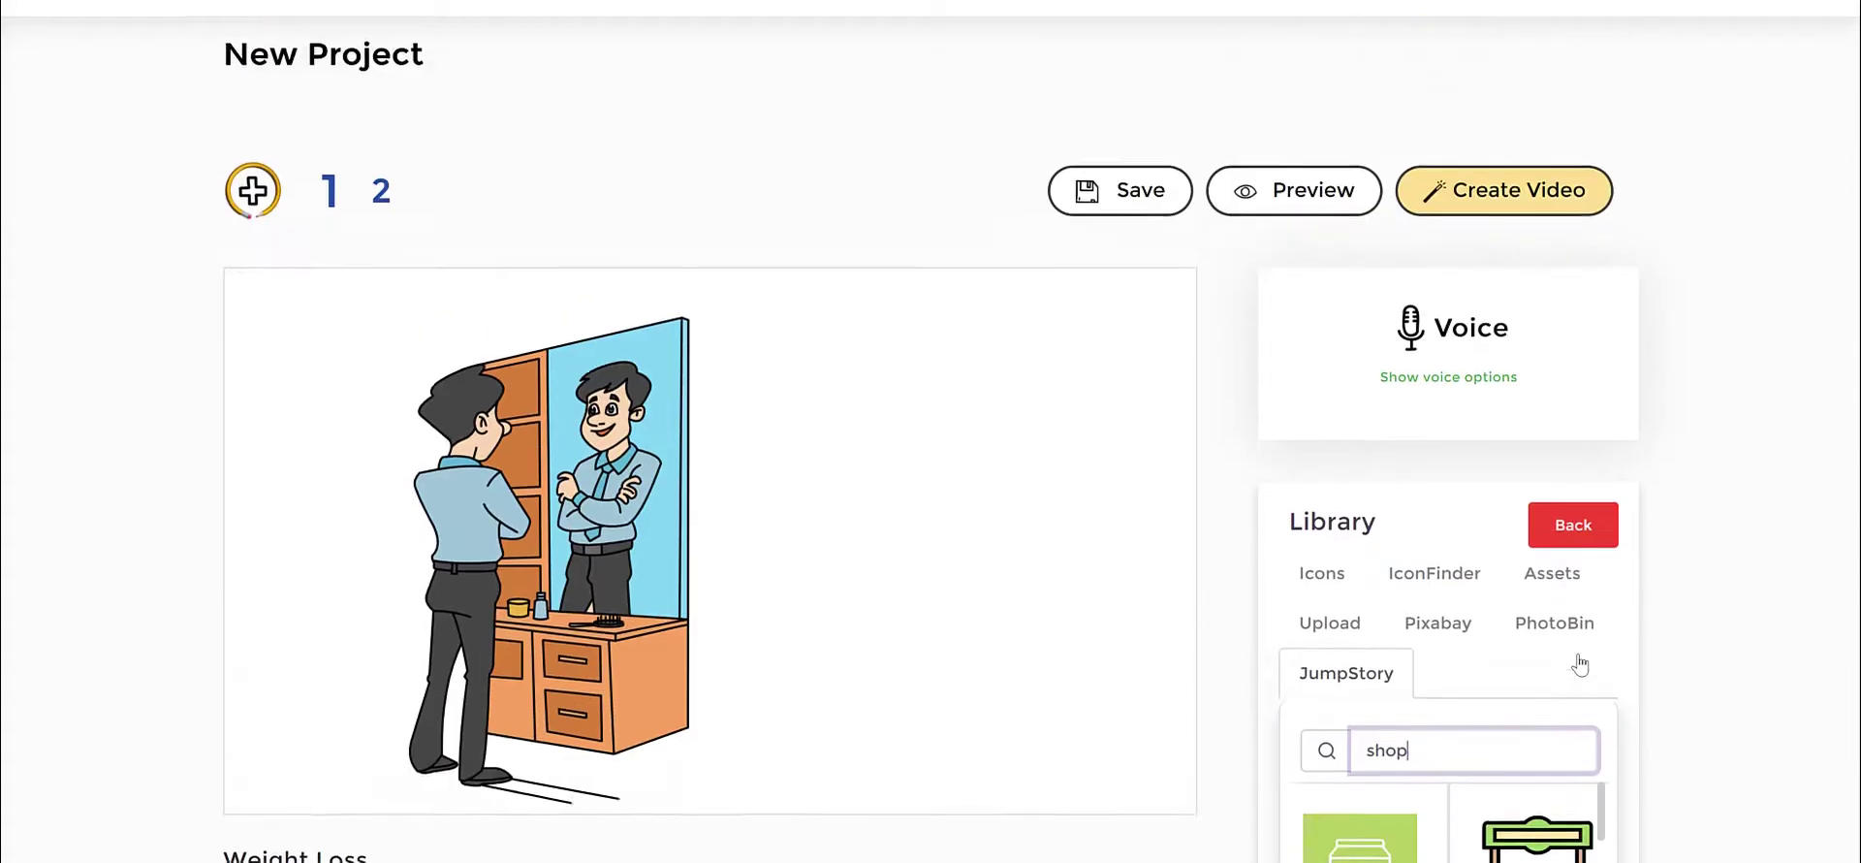
scroll(1631, 666, "down", 1)
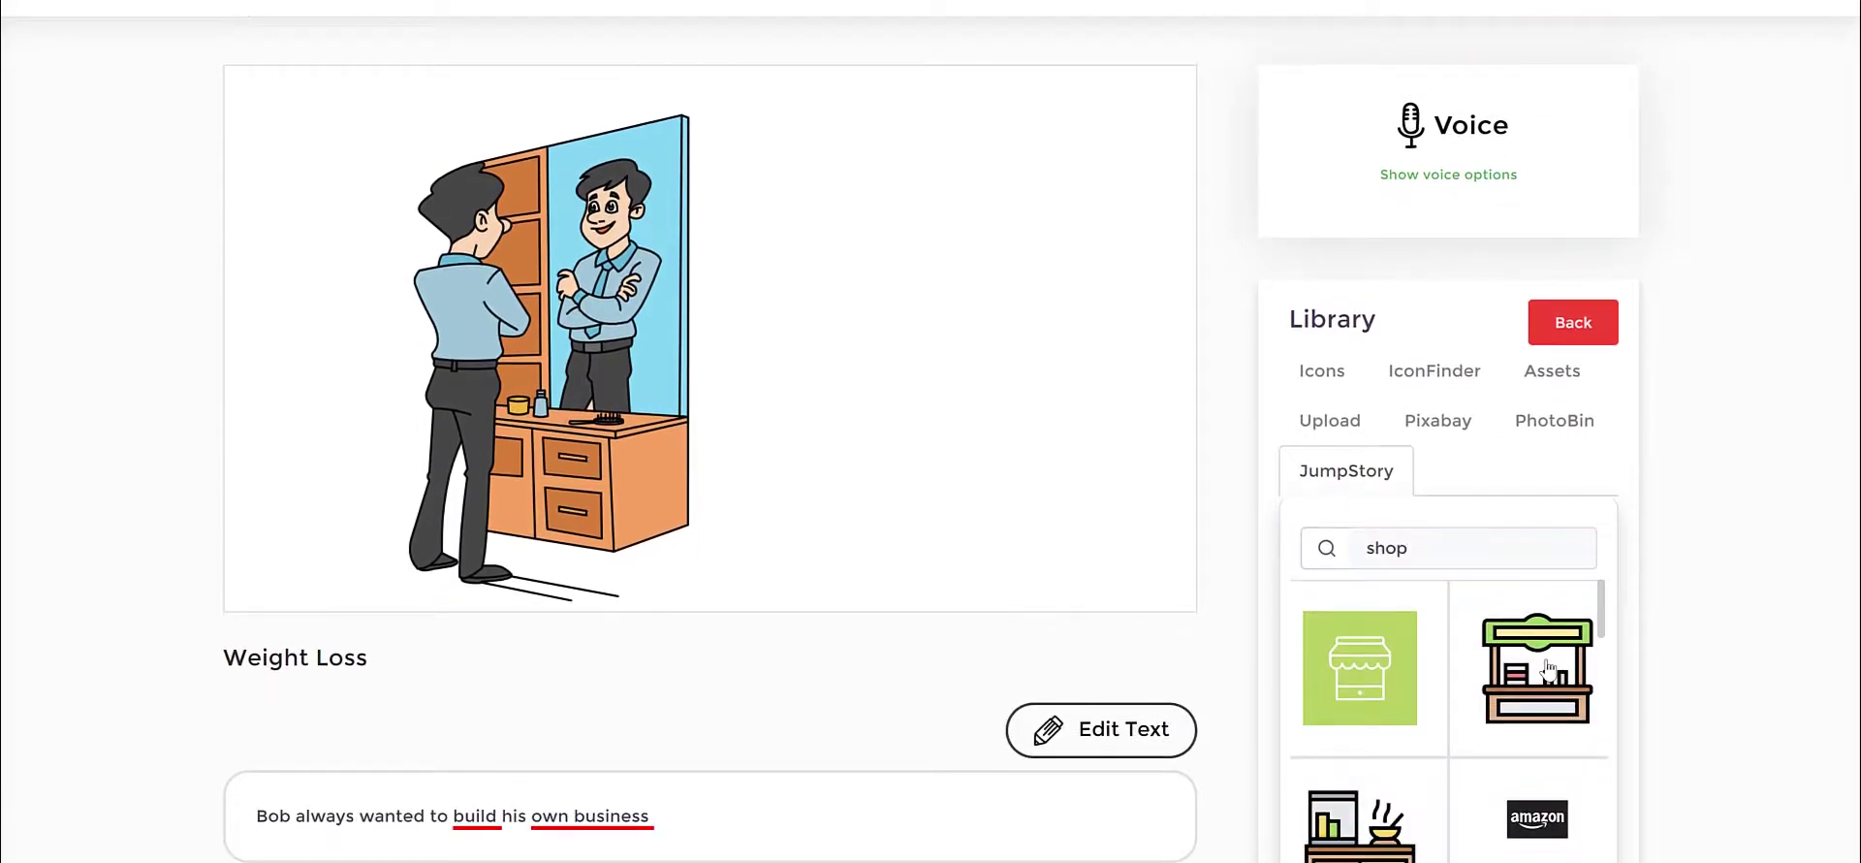
left_click(1548, 669)
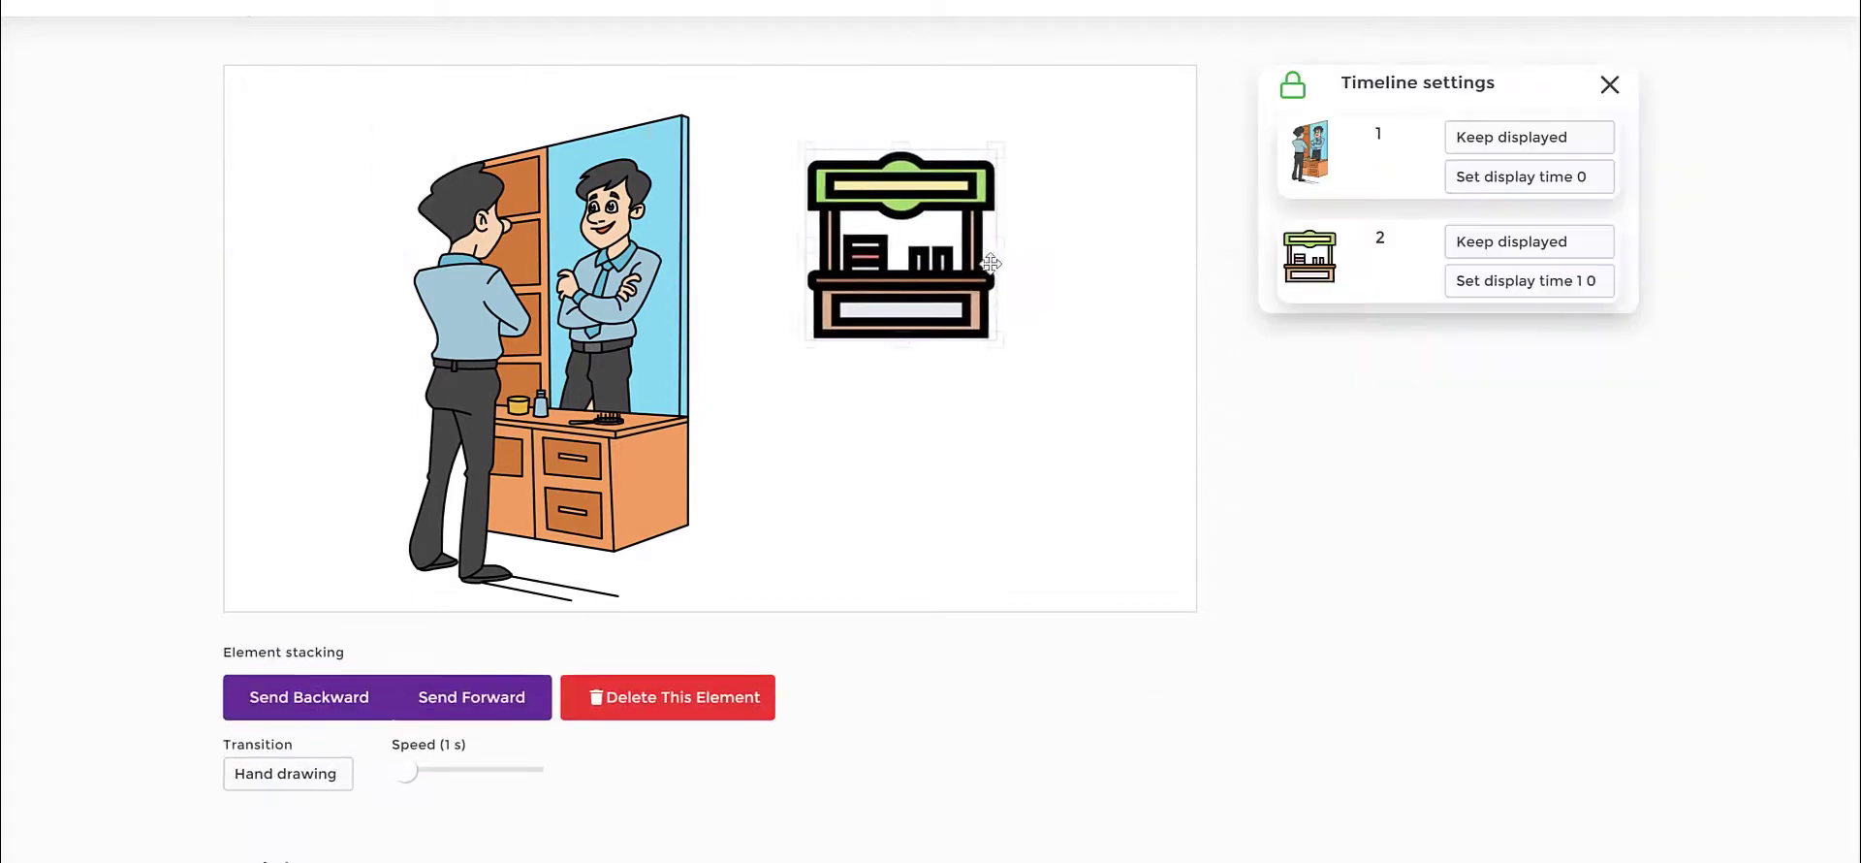
Step: Enlarge the market stall and position it in the empty space beside the man at the mirror
left_click_drag(1010, 284, 948, 252)
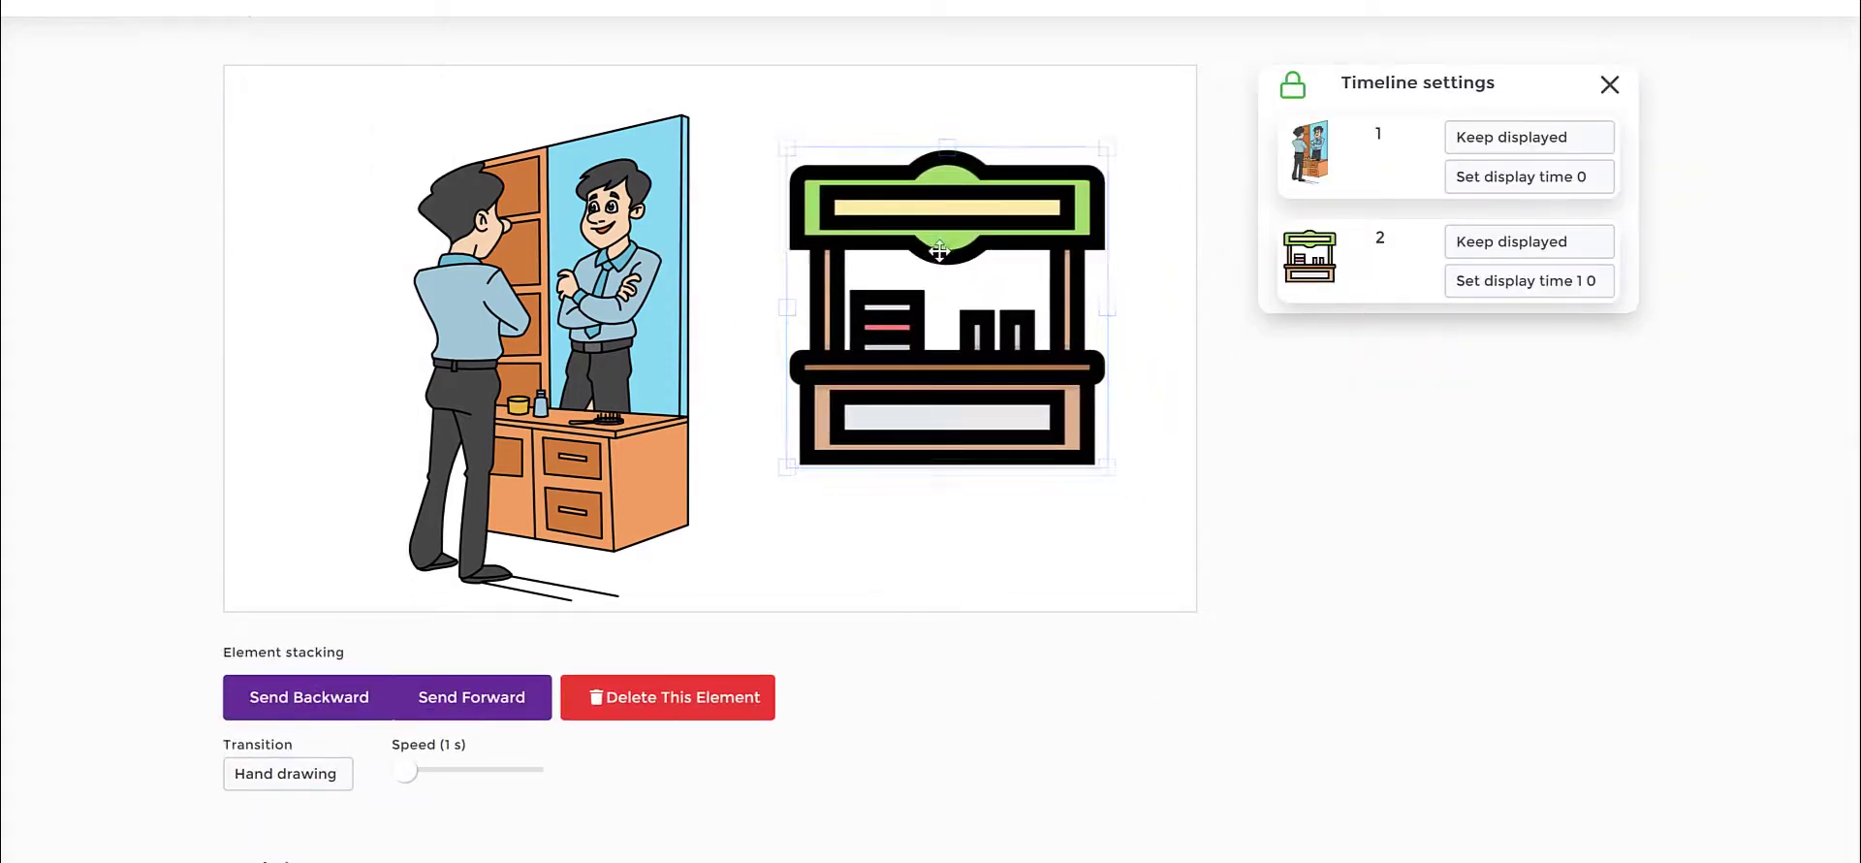
left_click_drag(1105, 469, 1101, 524)
left_click_drag(931, 387, 942, 394)
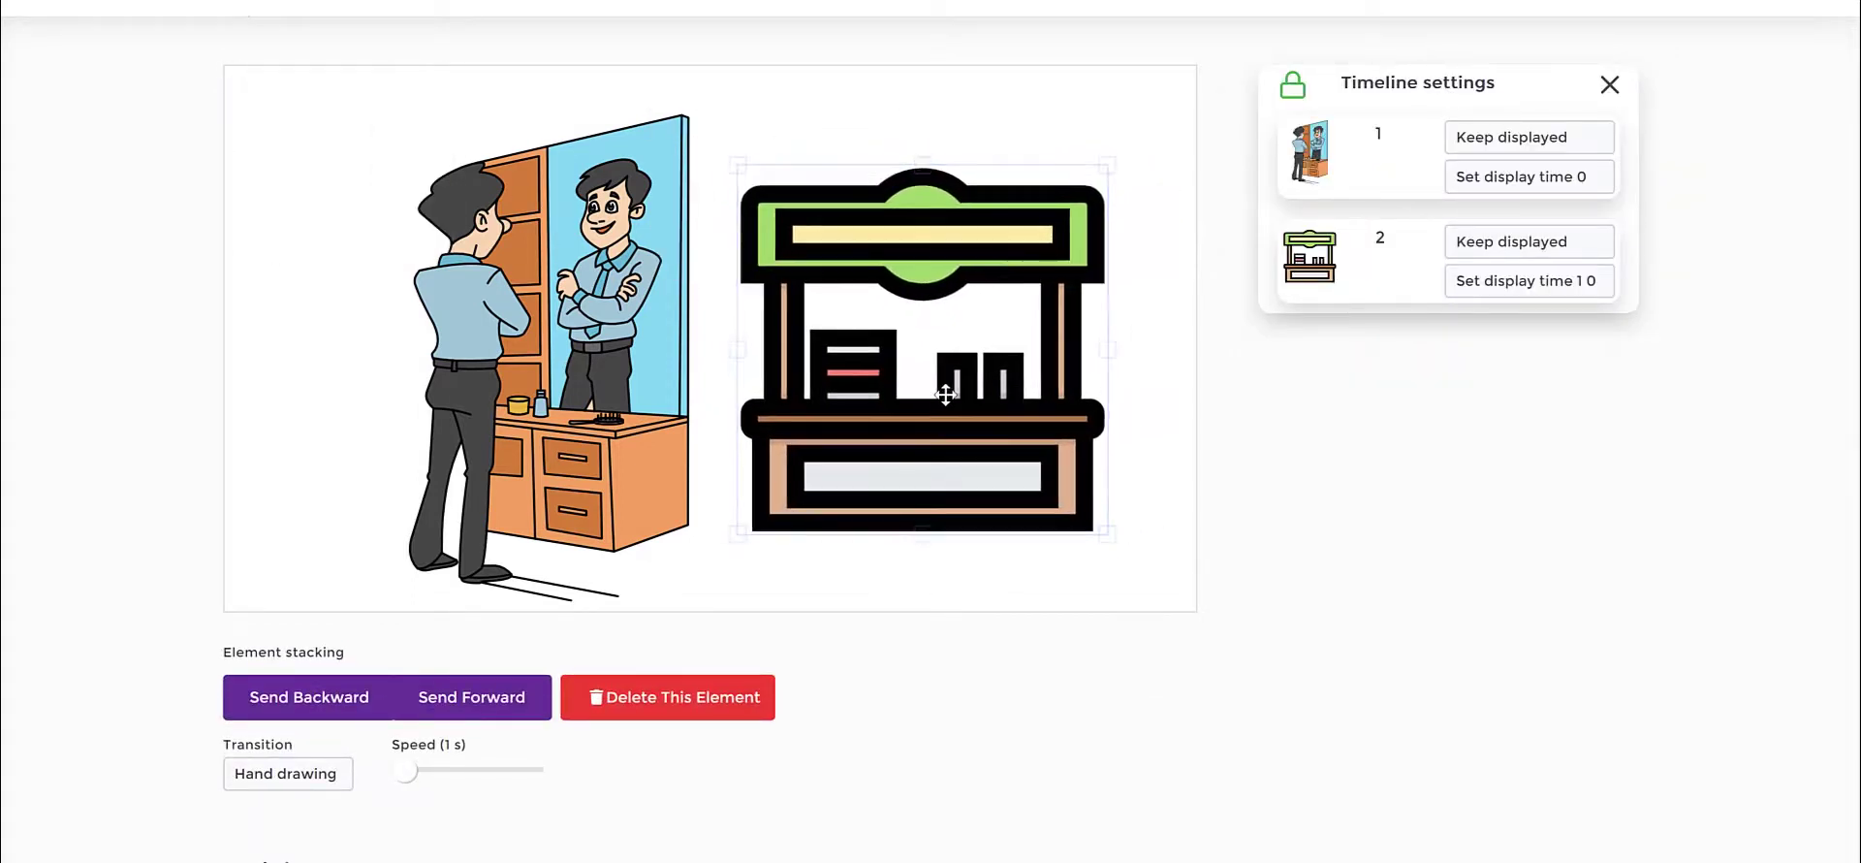
left_click(1153, 465)
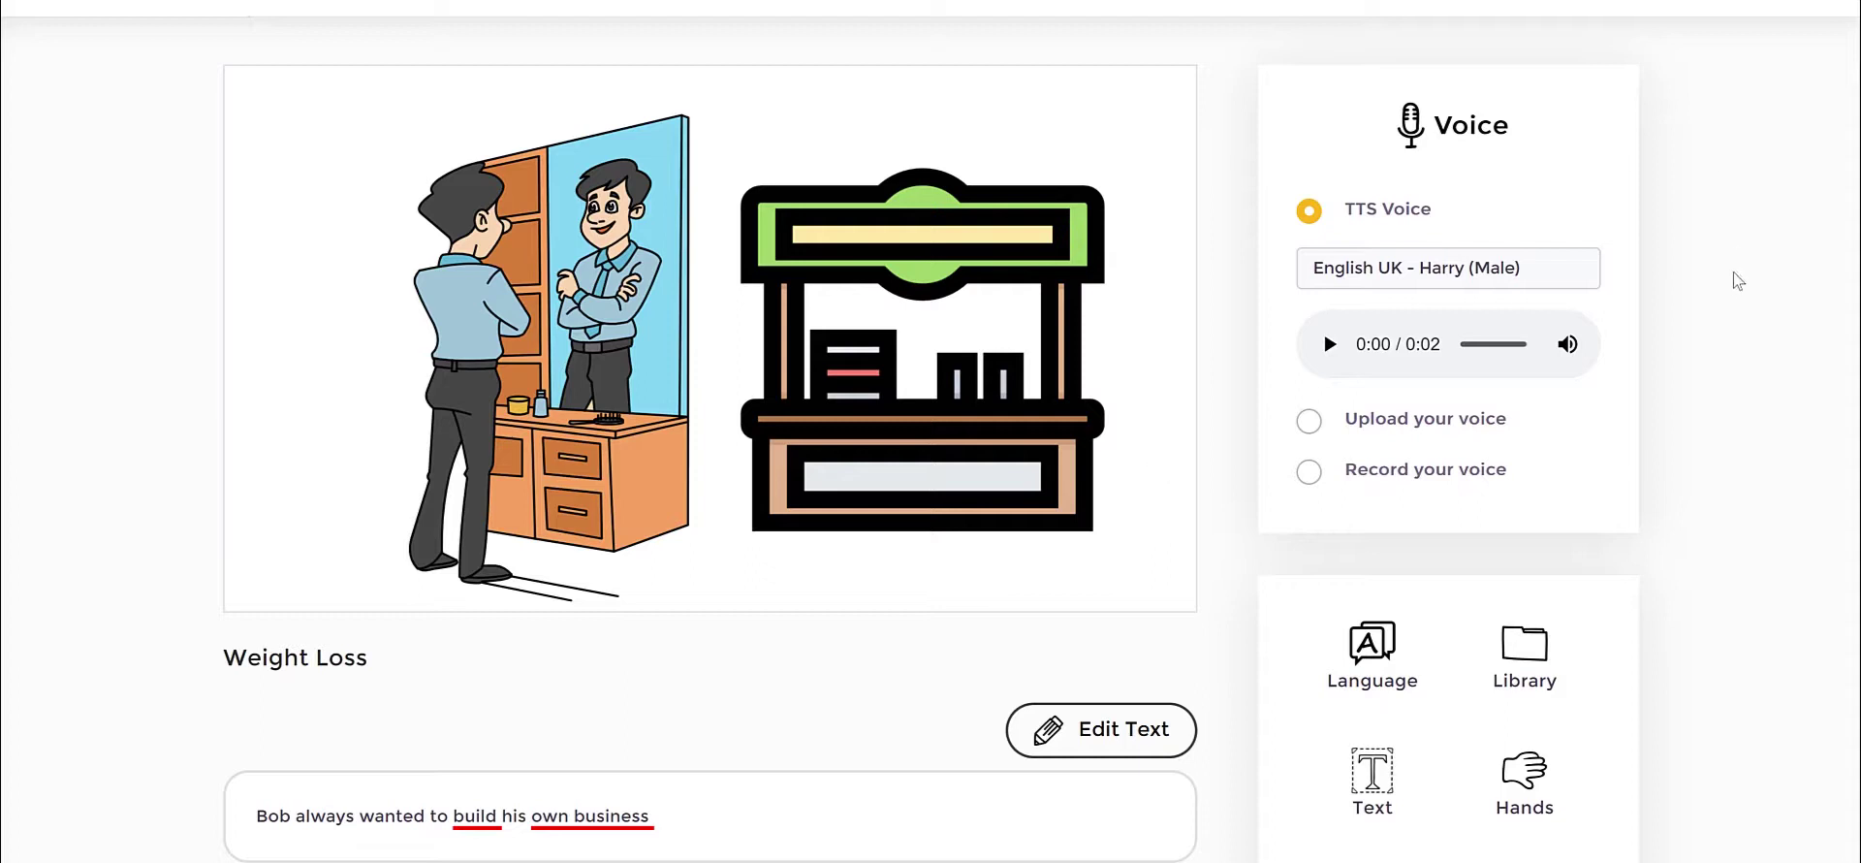
Step: Shift the man-at-the-mirror illustration a little further away from the market stall
scroll(1735, 281, "down", 2)
scroll(1737, 286, "up", 2)
left_click_drag(582, 213, 543, 222)
Step: Check the transition options for the man-at-the-mirror illustration, leave Hand drawing selected, and deselect the illustration
left_click(328, 787)
scroll(163, 565, "down", 1)
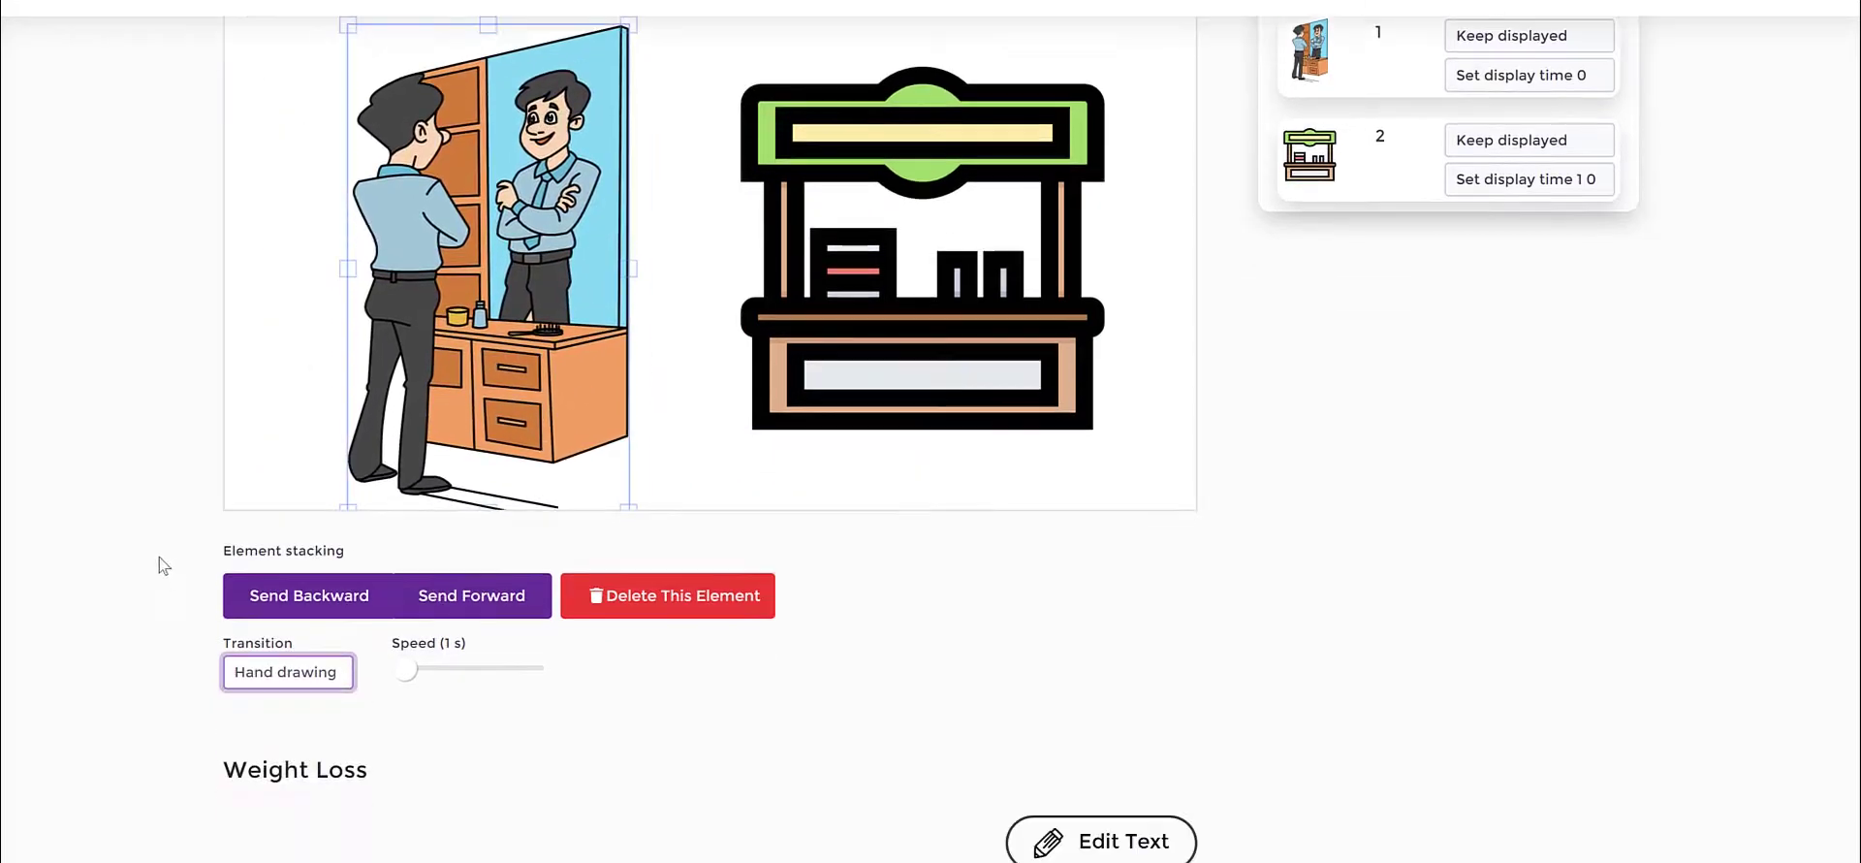
left_click(261, 659)
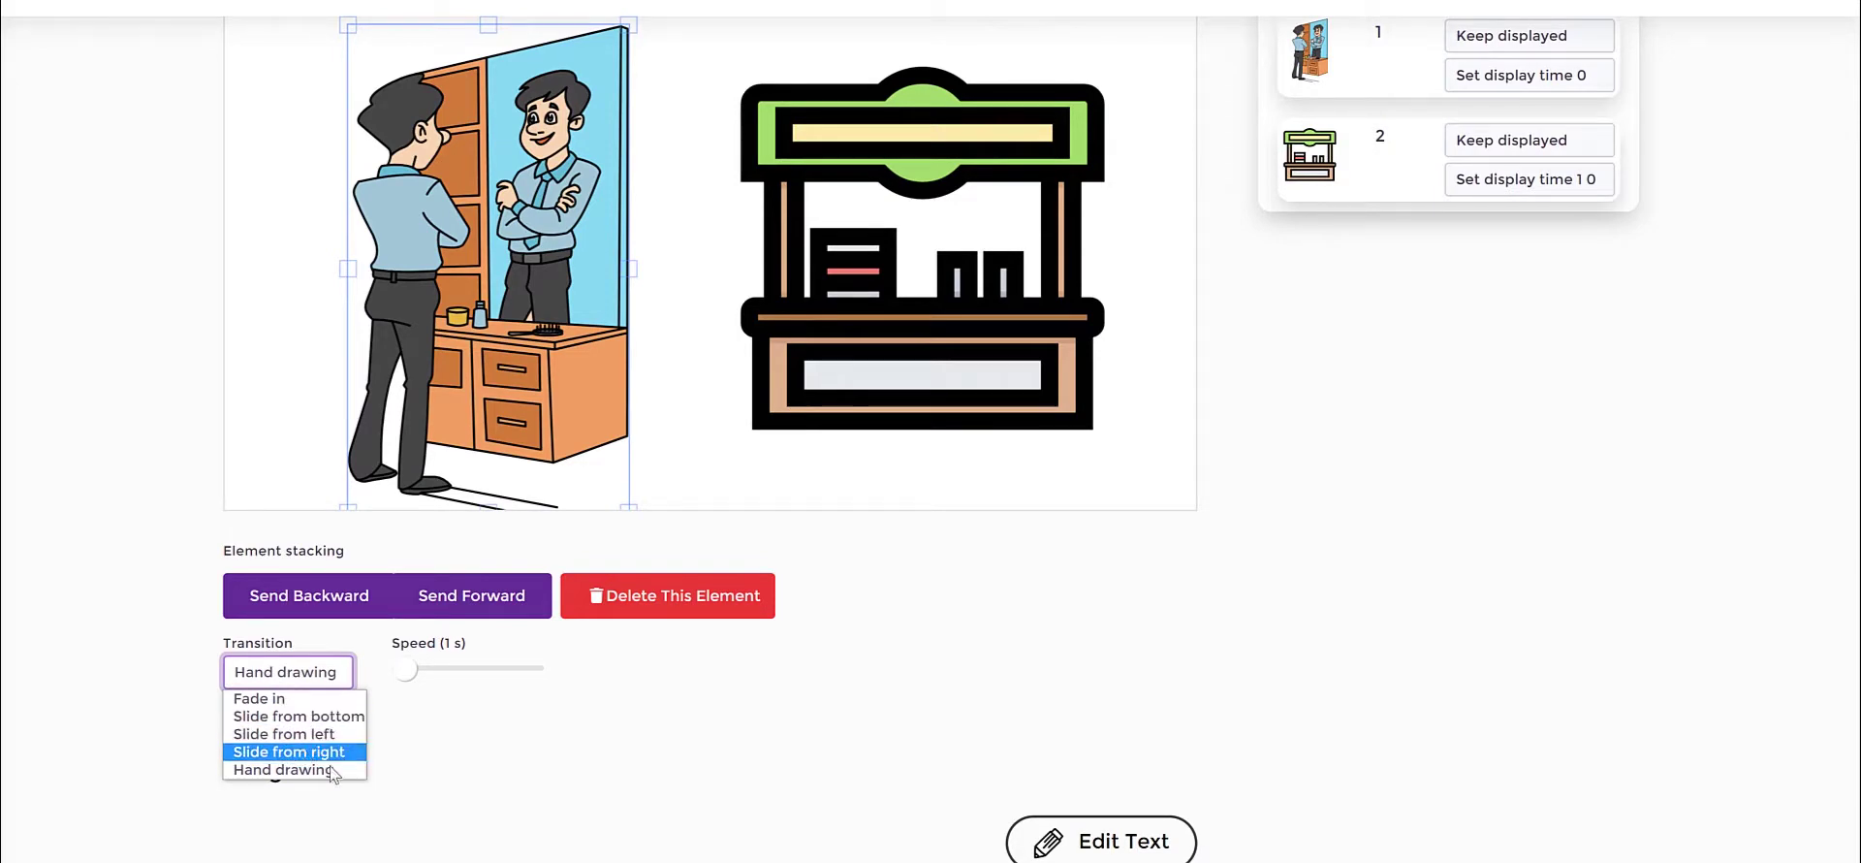
left_click(177, 495)
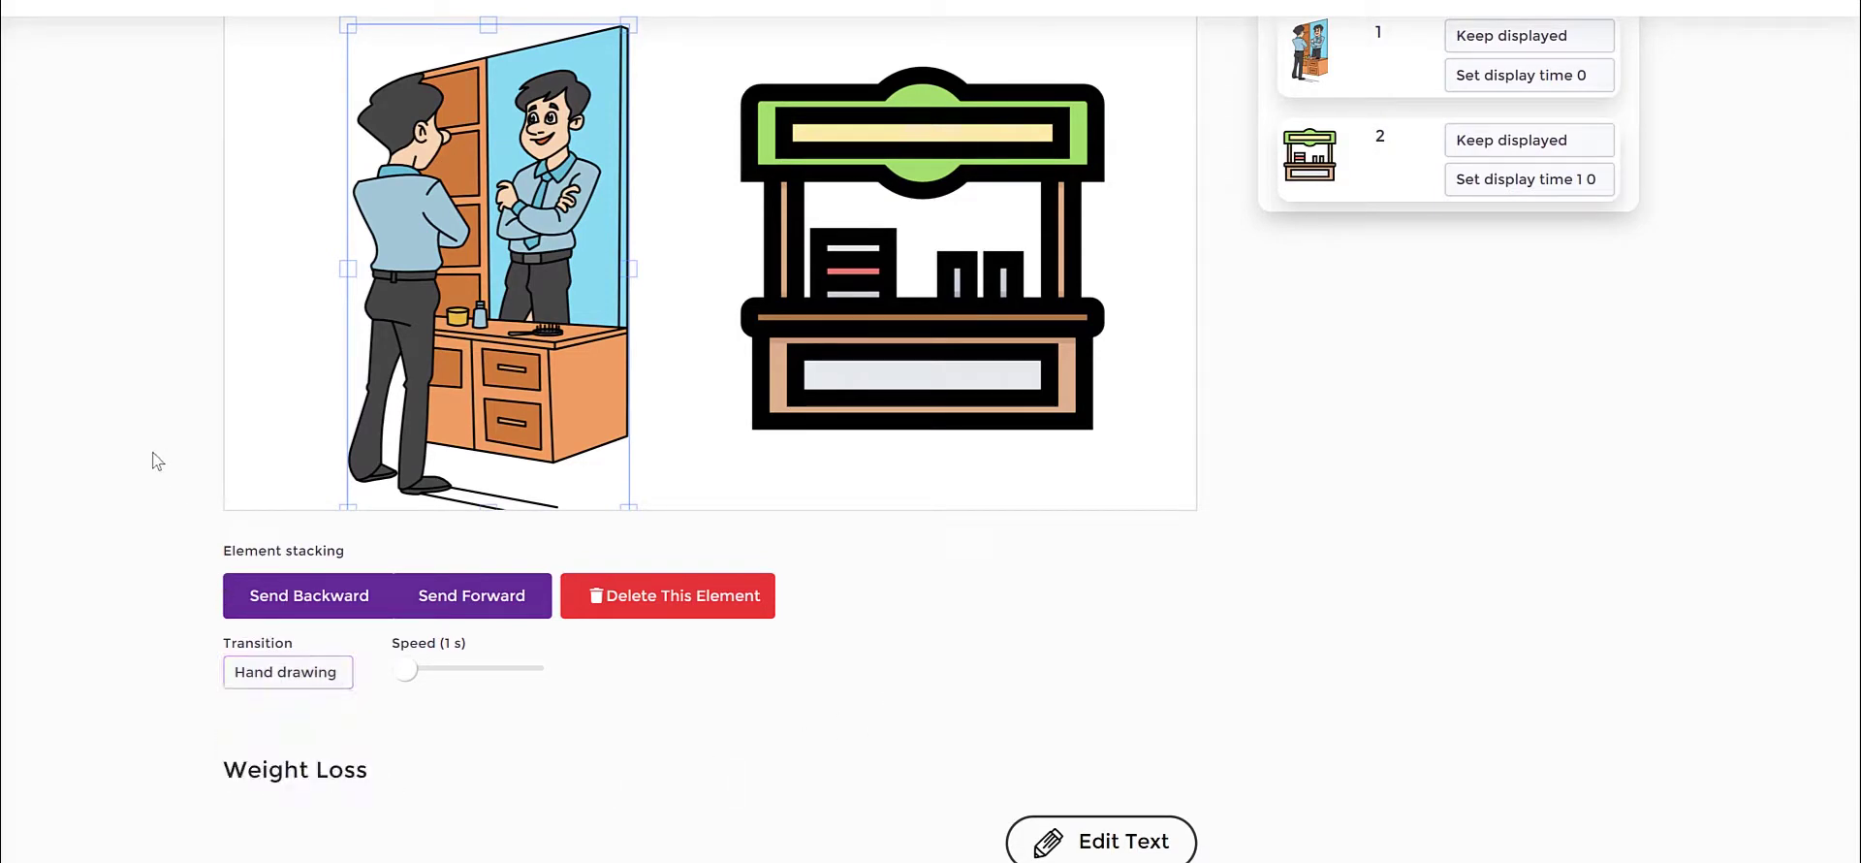
left_click(270, 349)
left_click(333, 287)
left_click(280, 263)
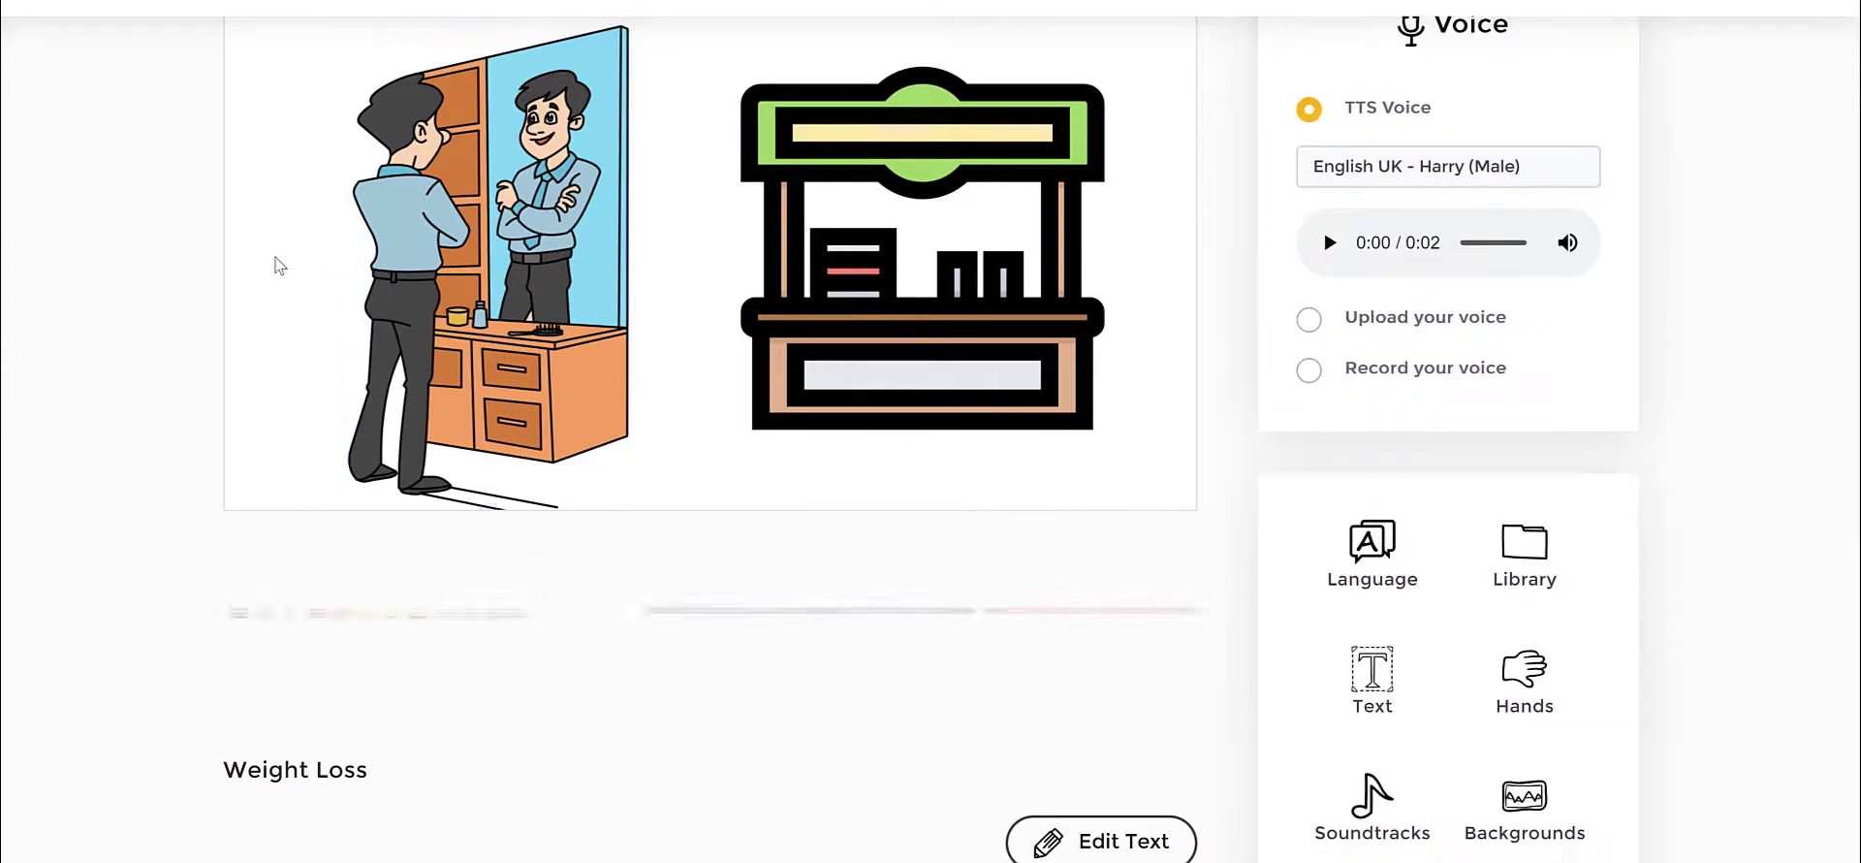
scroll(1207, 170, "up", 2)
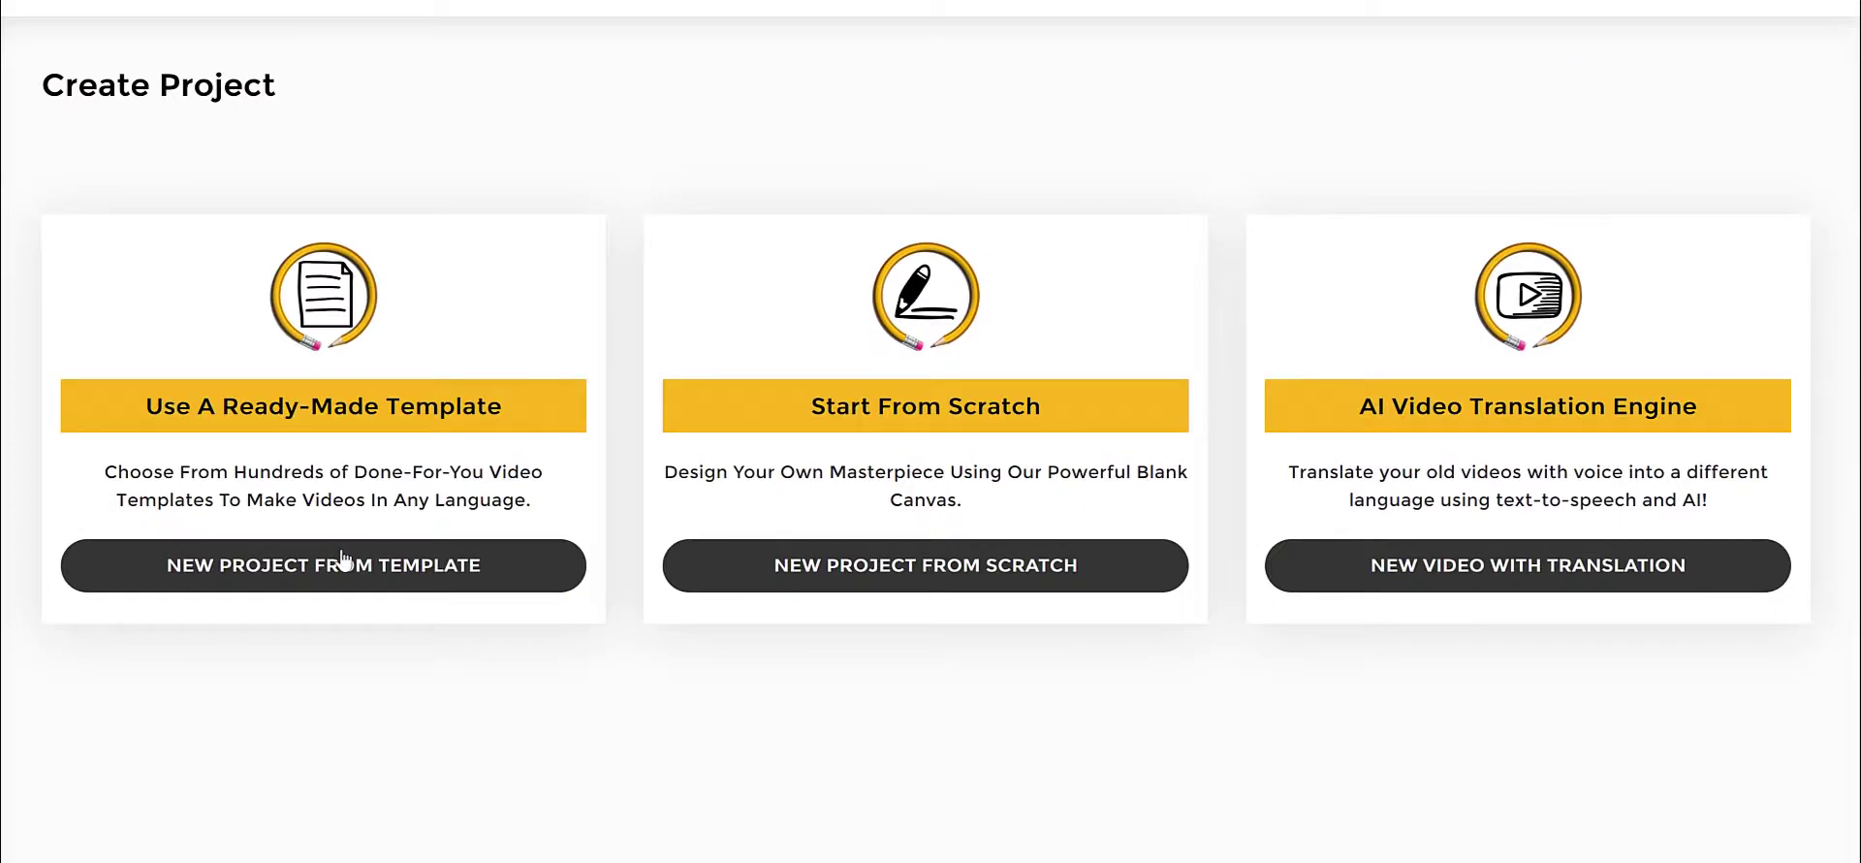
Step: Start a new project from a template and look over the ready-made template library with its whiteboard, glassboard and blackboard categories
left_click(339, 558)
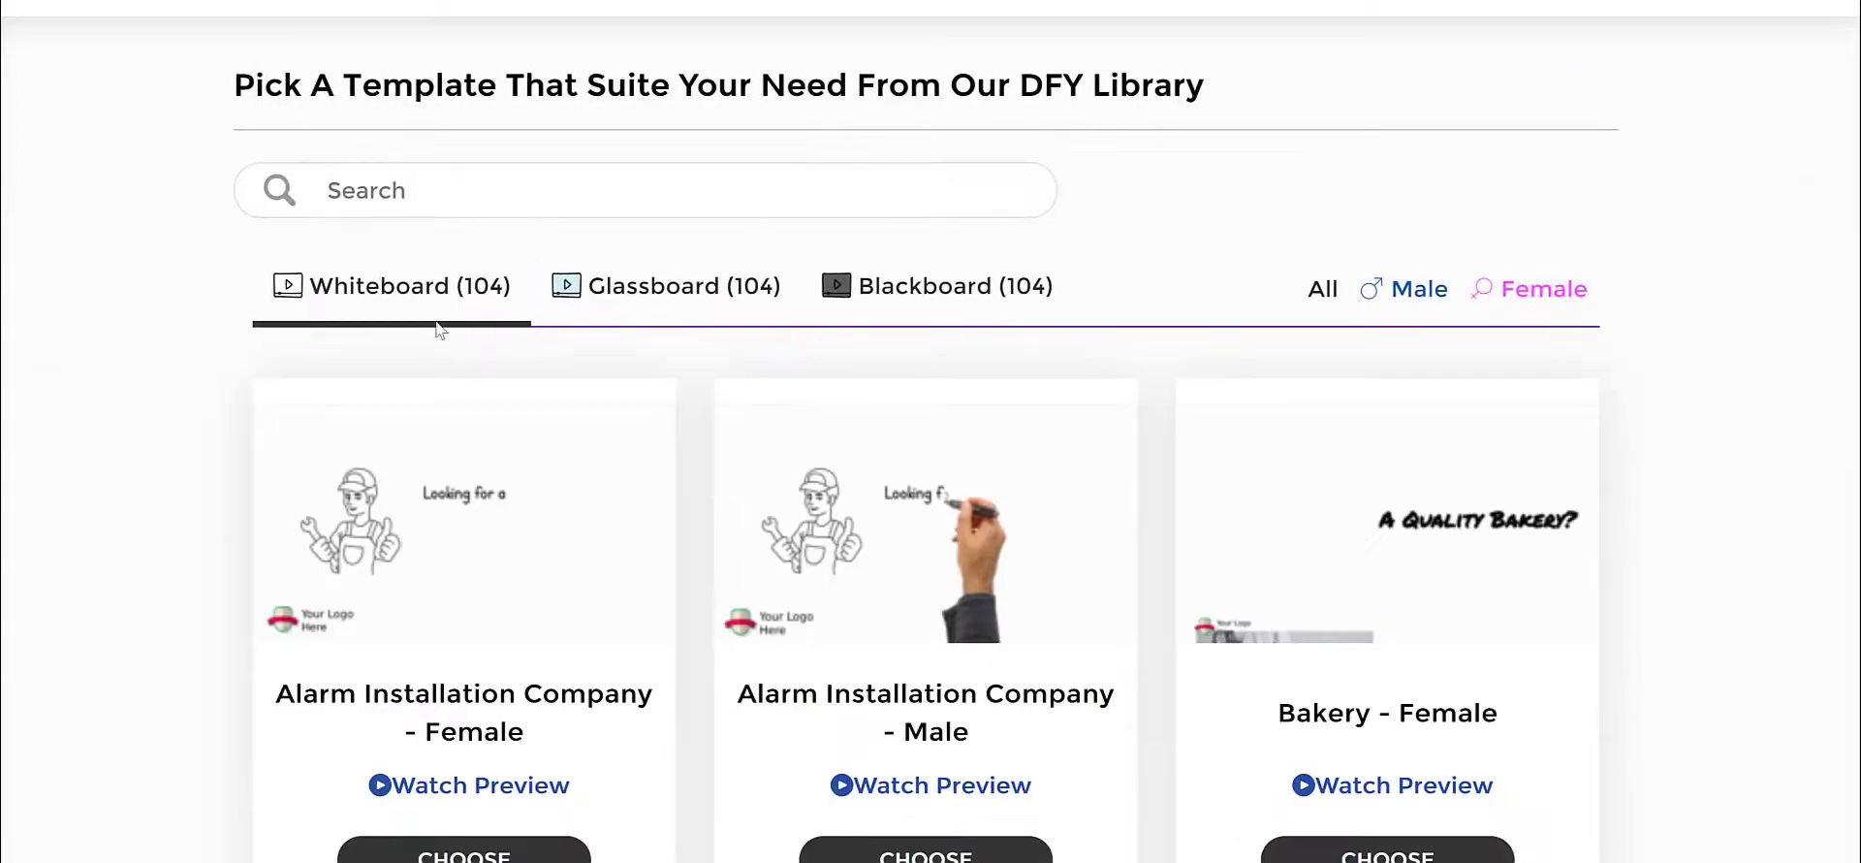
triple_click(1125, 282)
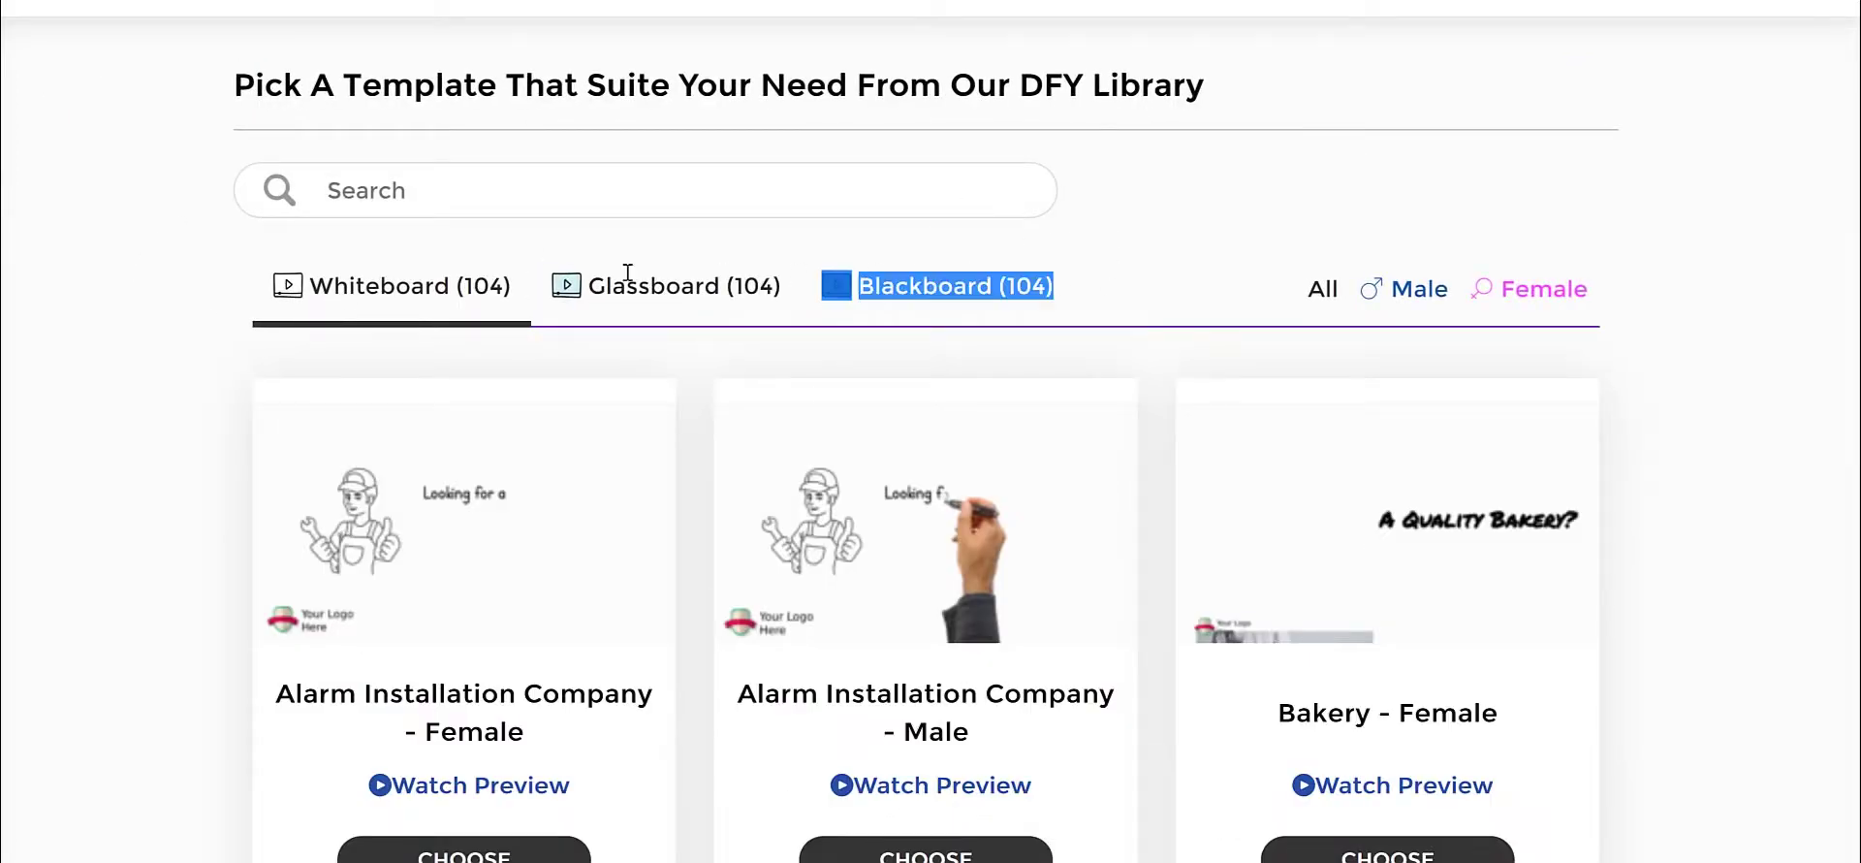
left_click_drag(628, 273, 191, 266)
left_click(860, 307)
scroll(936, 354, "down", 3)
scroll(935, 354, "up", 3)
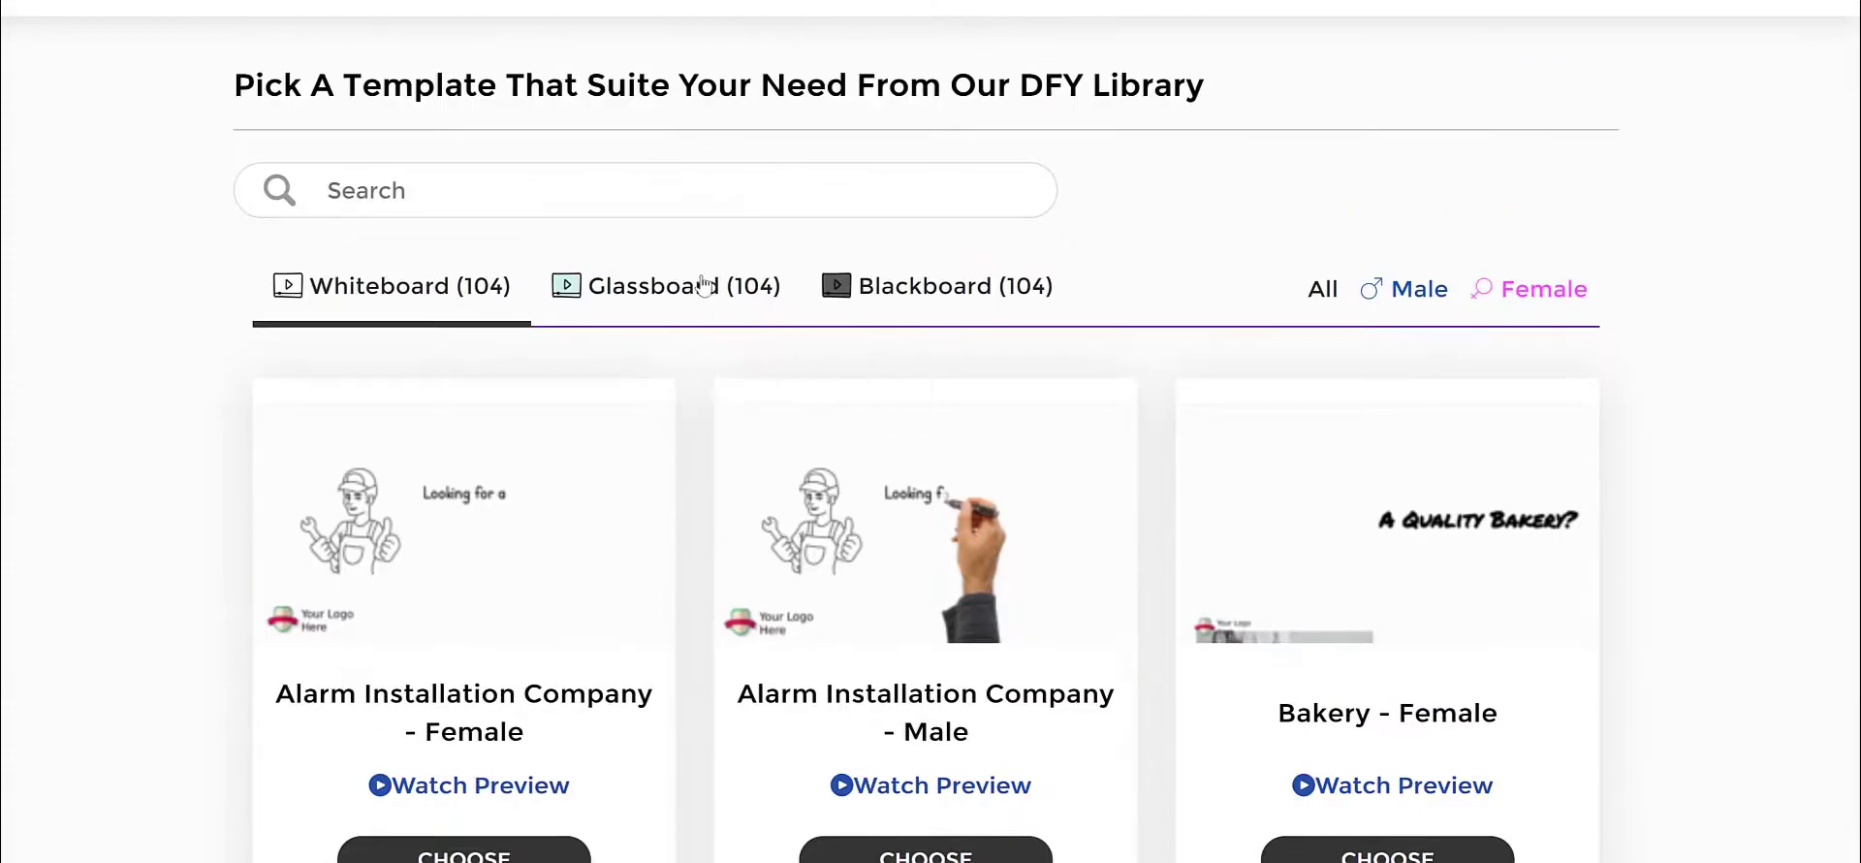
Step: Look through the Glassboard templates and the Blackboard templates in the ready-made library
left_click(704, 284)
scroll(1176, 491, "down", 7)
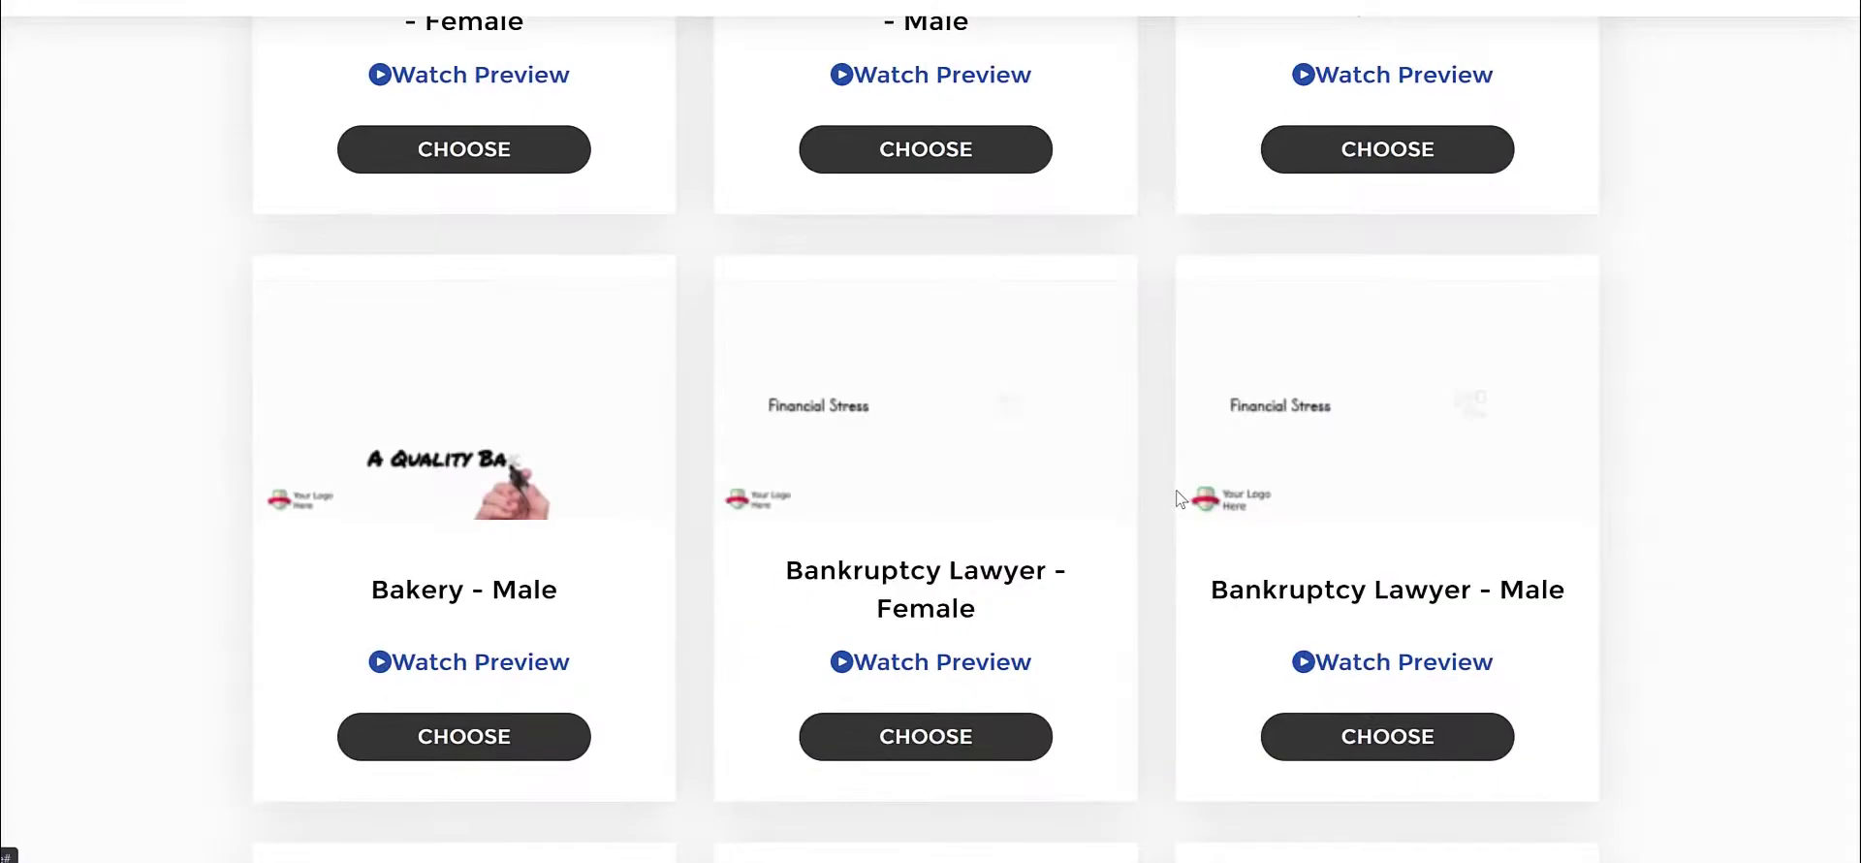
scroll(1177, 490, "up", 7)
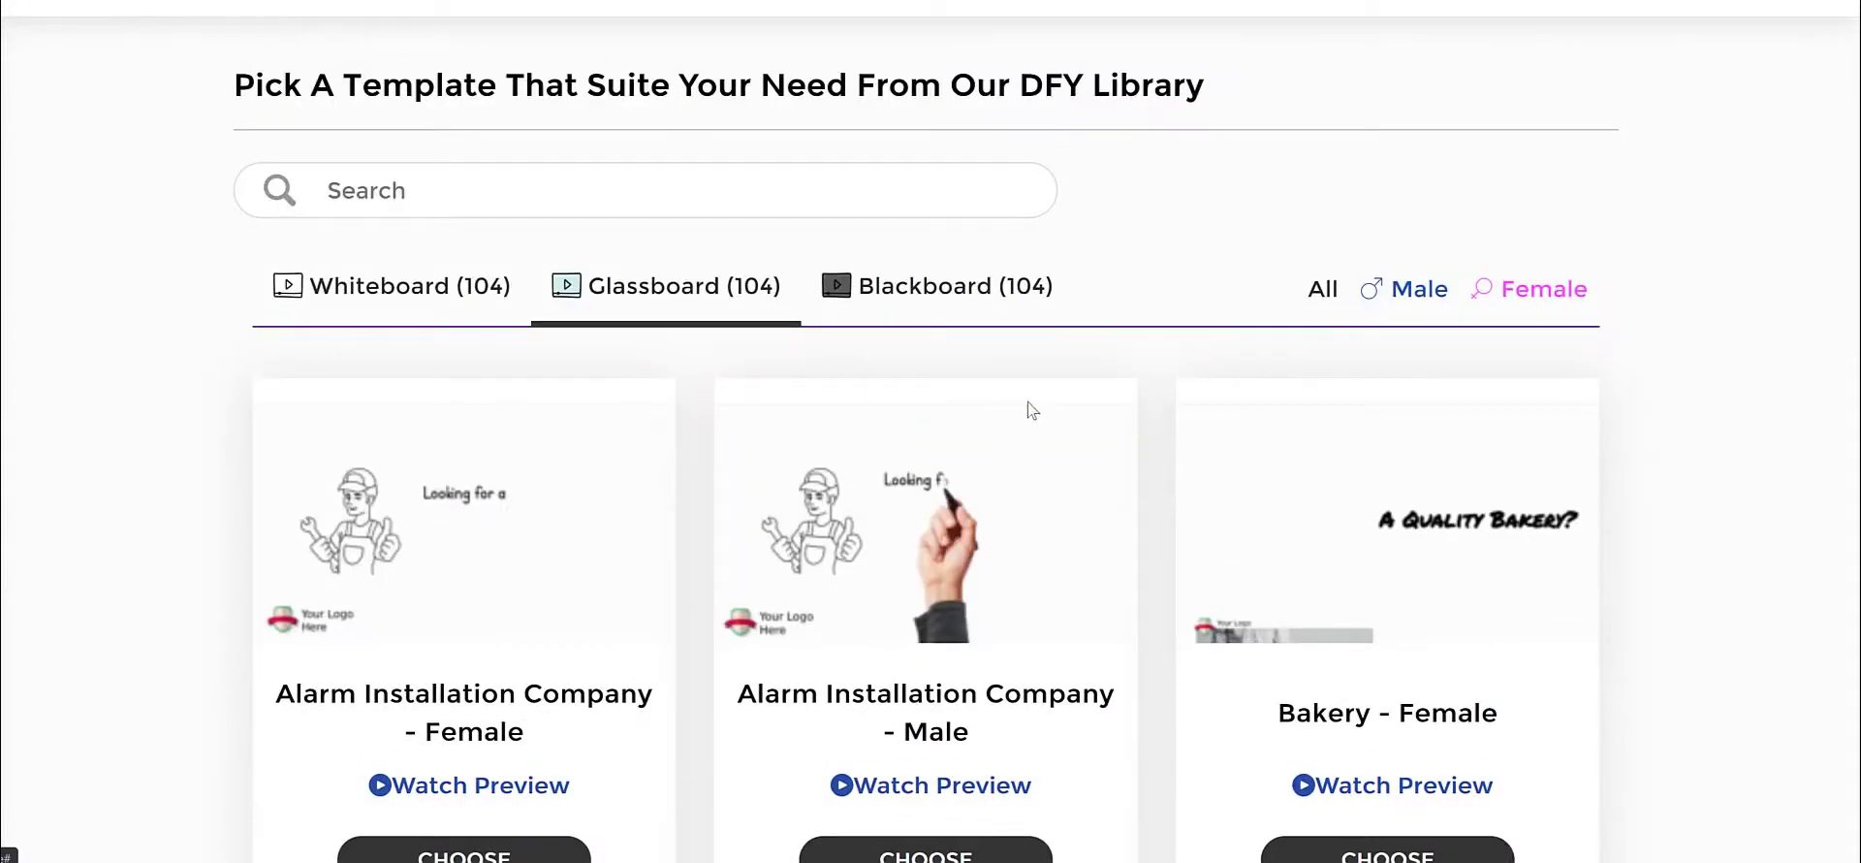
left_click(950, 303)
scroll(1177, 539, "down", 4)
scroll(1177, 539, "up", 4)
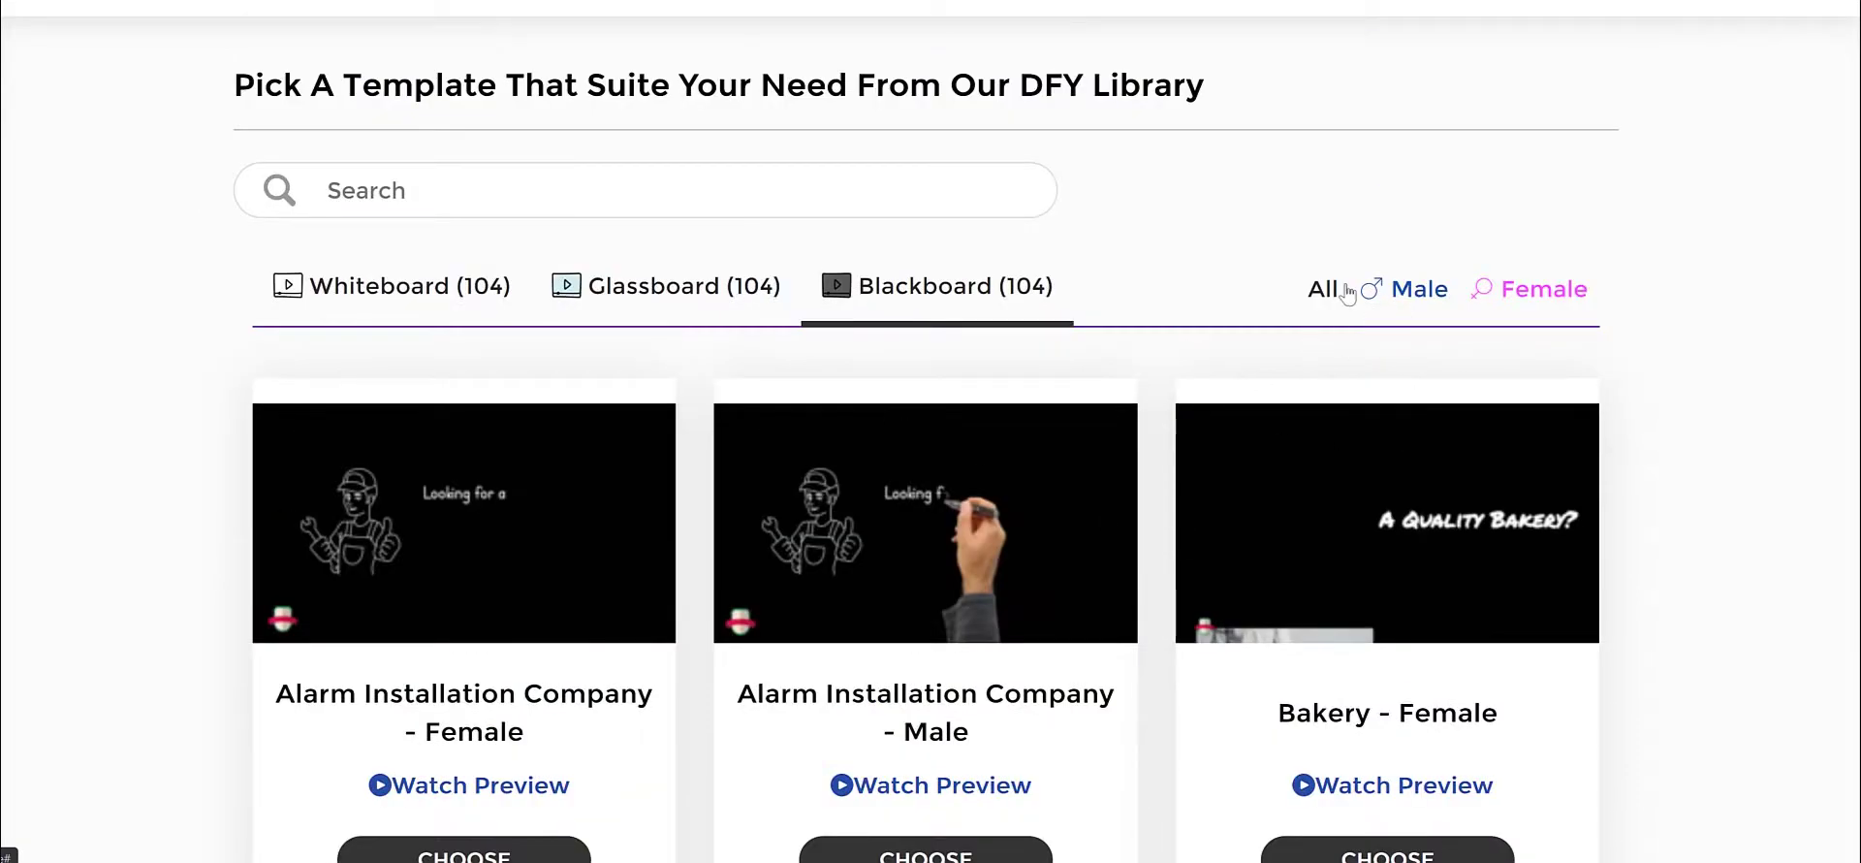
Step: Filter the Blackboard templates by Male and by Female, and browse the female-voice templates
left_click(1371, 309)
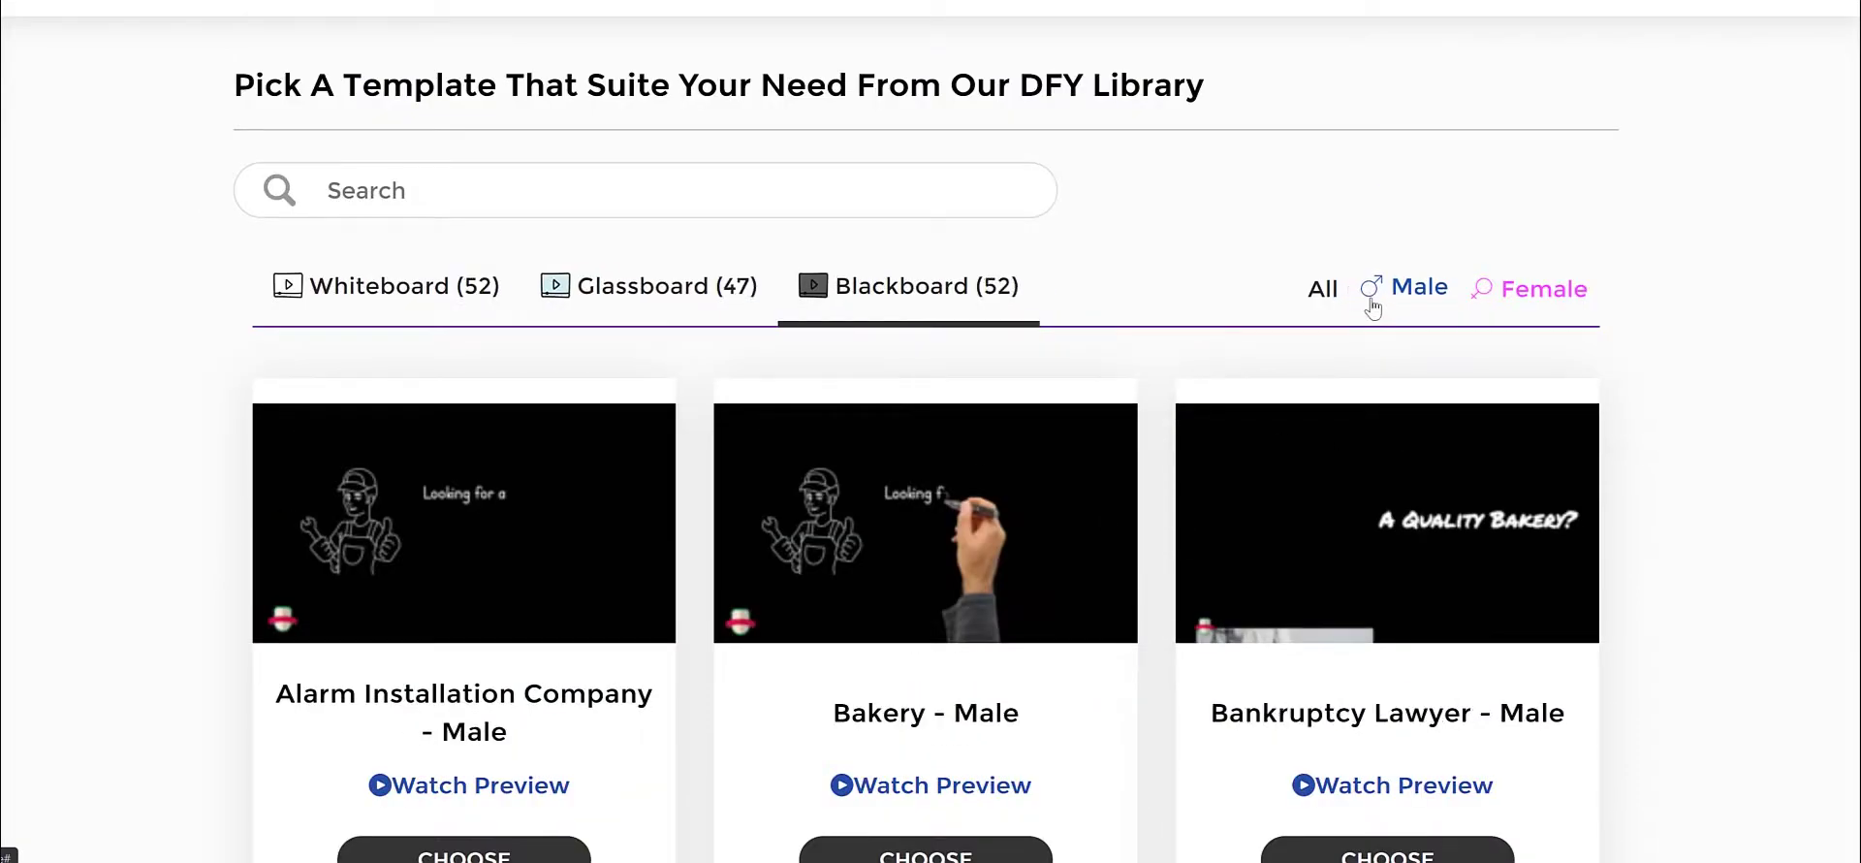
left_click(1486, 303)
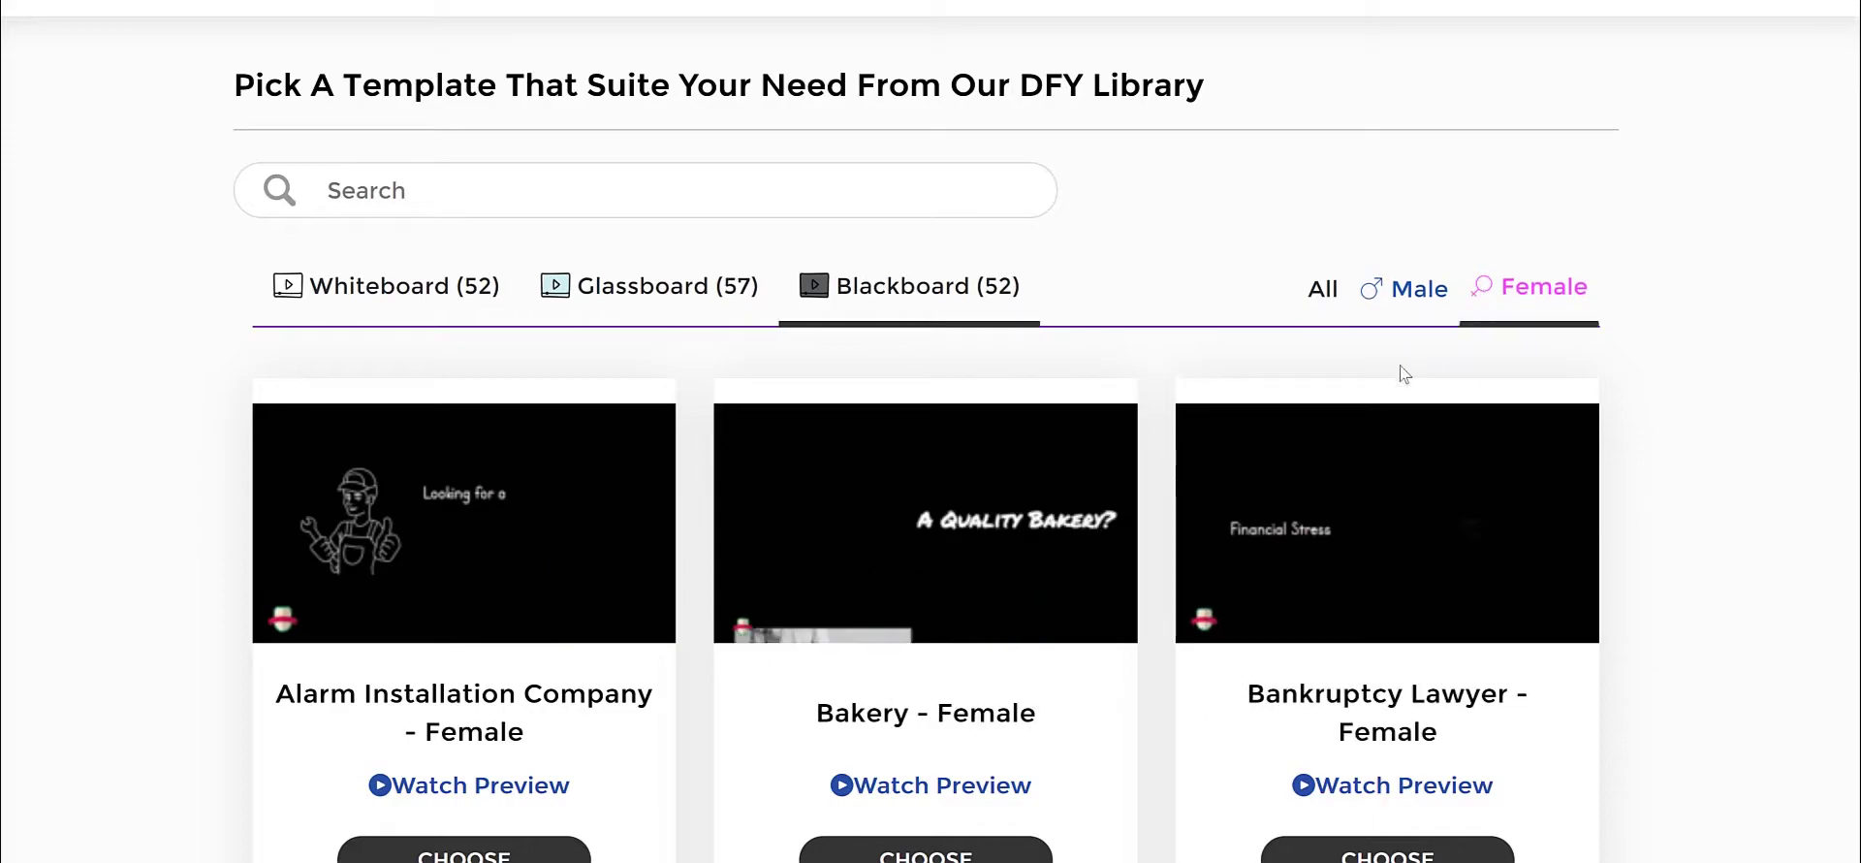
scroll(1167, 404, "down", 9)
scroll(1167, 404, "up", 7)
scroll(1169, 412, "up", 2)
Step: Switch to the Whiteboard templates and choose the "Bakery - Female" template for the new project
left_click(382, 291)
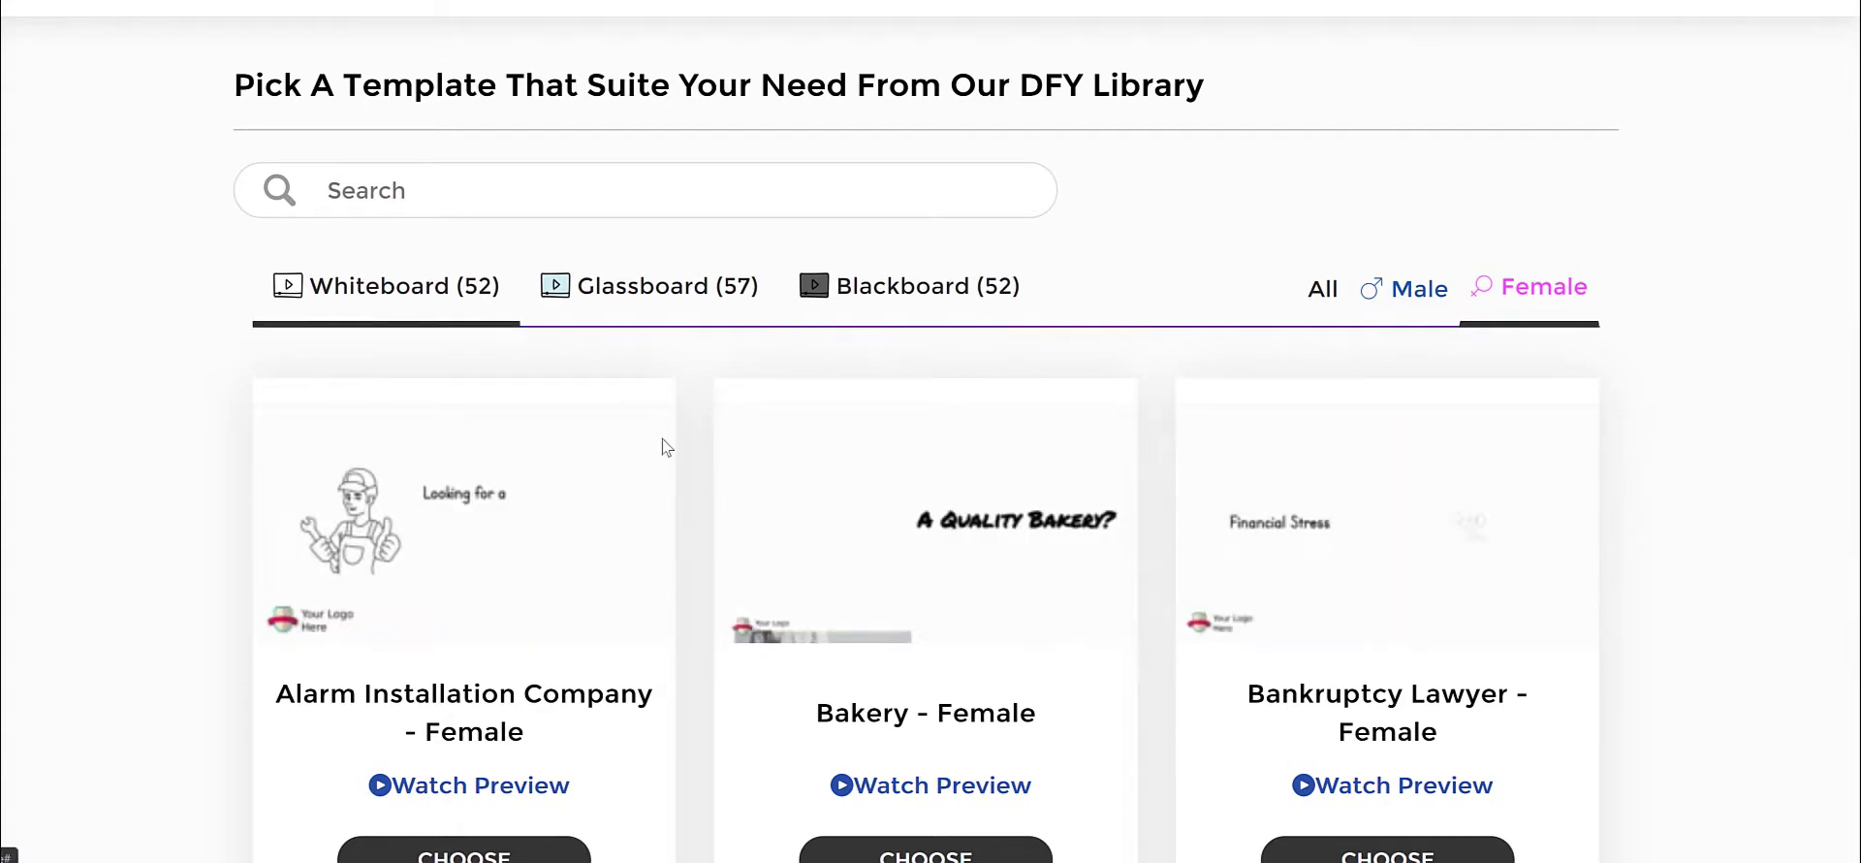
scroll(923, 561, "down", 5)
scroll(957, 361, "up", 2)
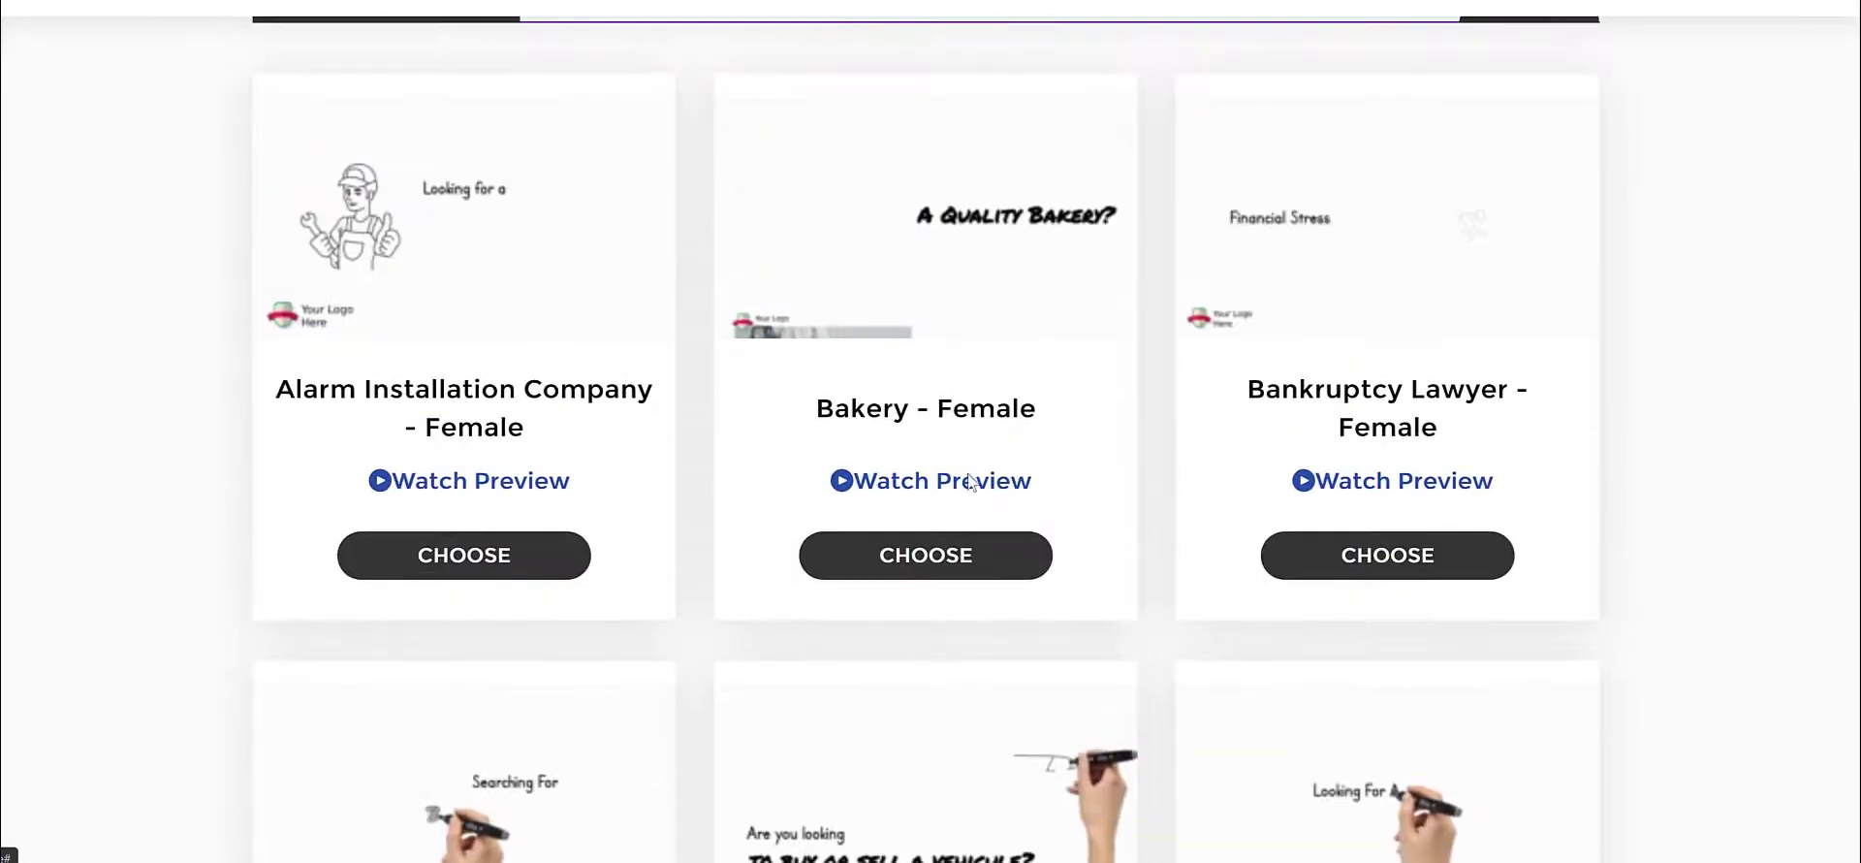
left_click(961, 568)
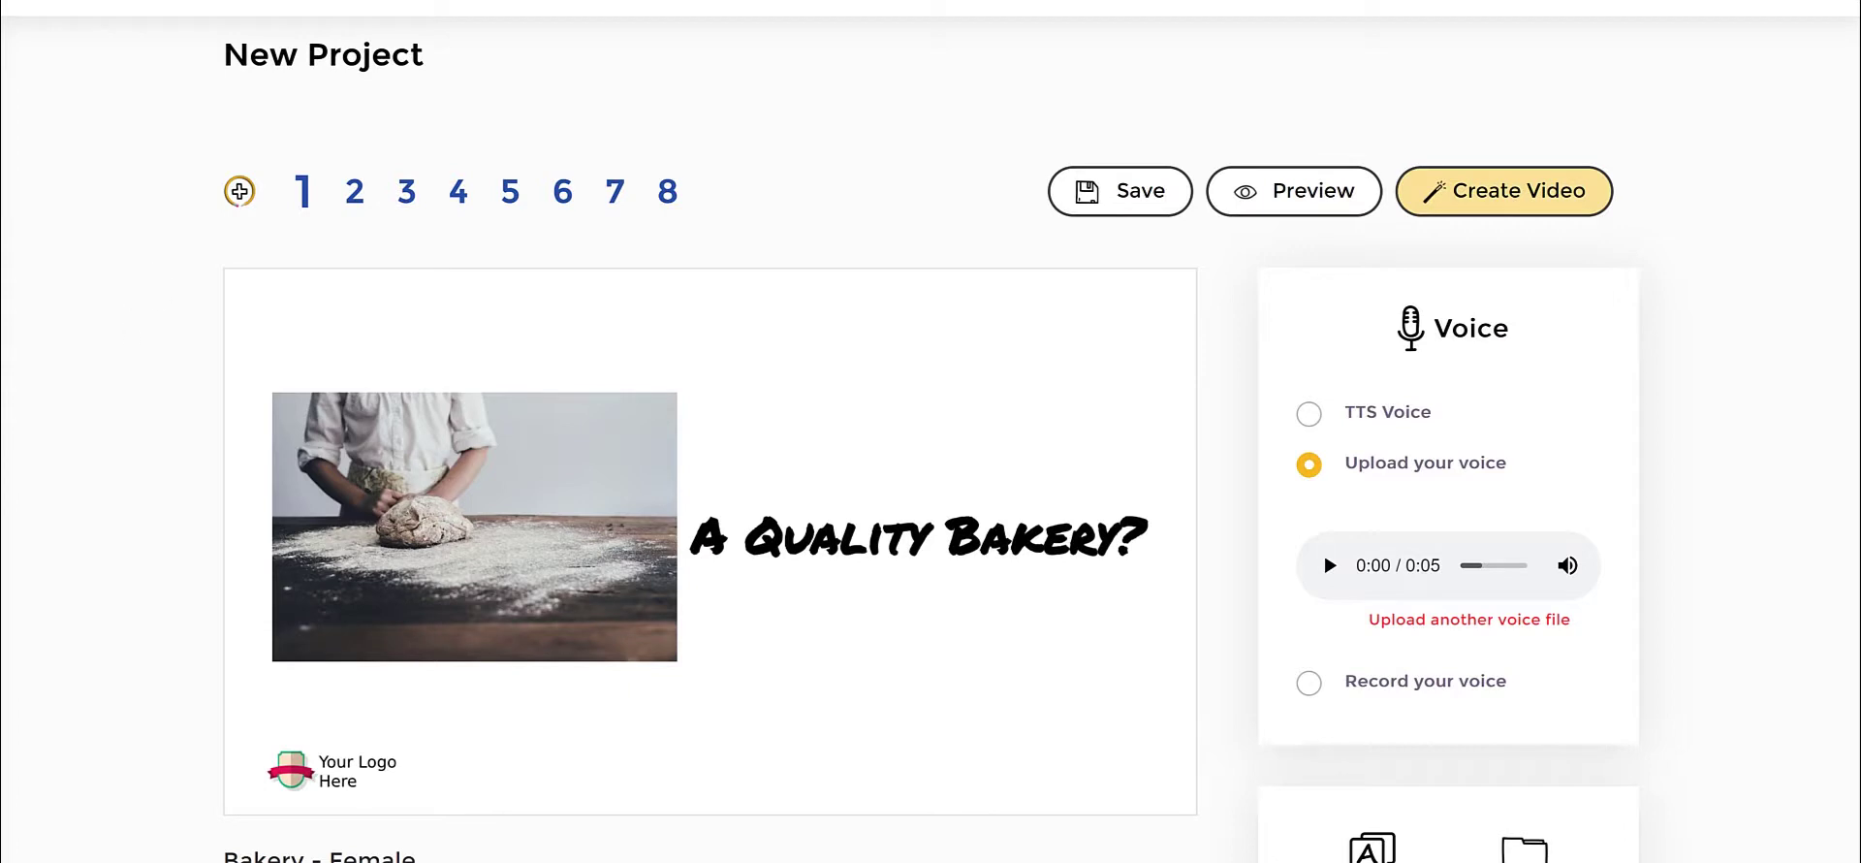
mouse_move(241, 719)
left_mouse_down()
mouse_move(397, 802)
mouse_move(212, 764)
mouse_move(237, 710)
left_mouse_up()
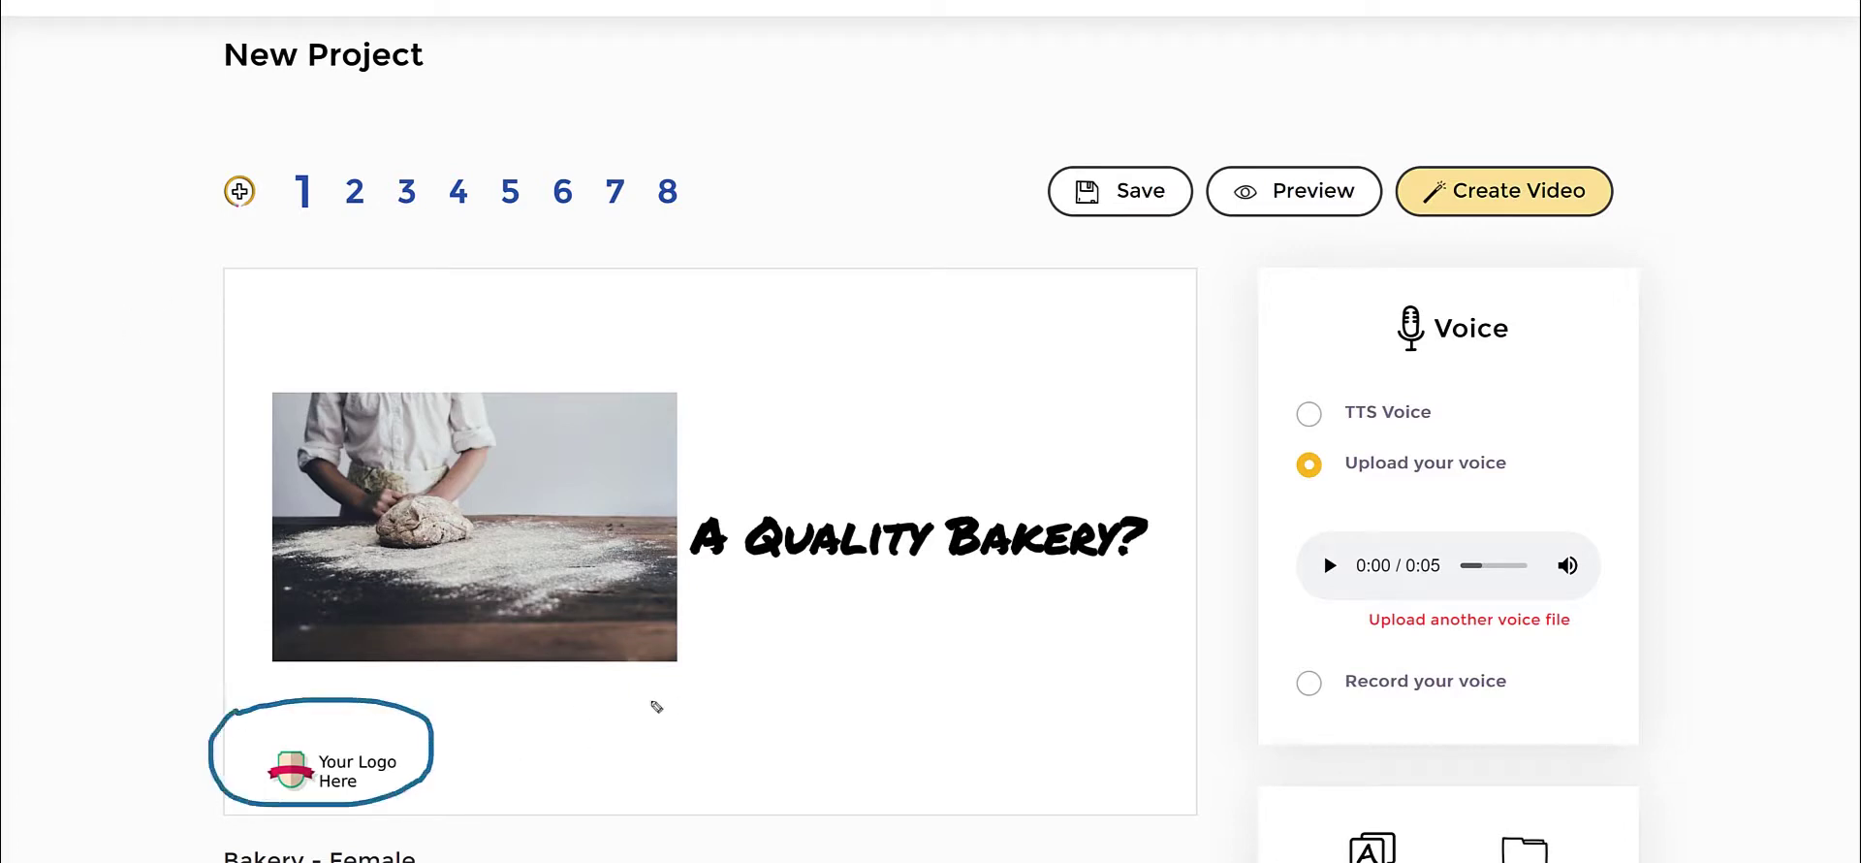
left_click_drag(601, 698, 465, 762)
left_click_drag(489, 710, 538, 767)
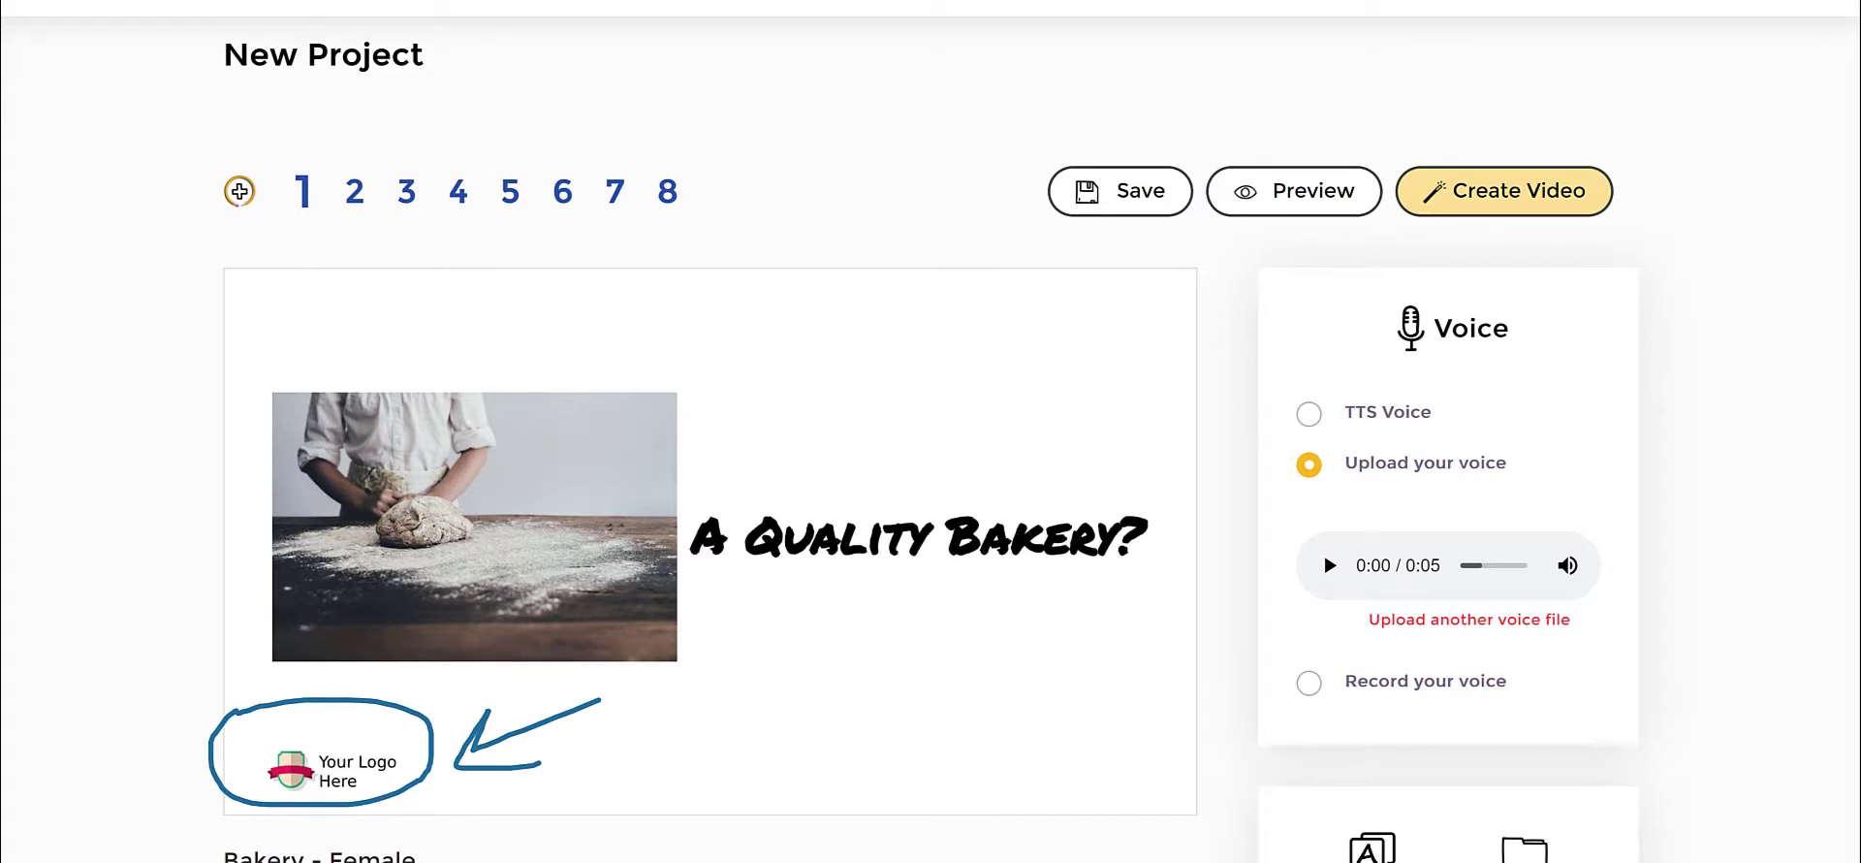
Step: Look through slides 2 to 7 of the bakery project and return to slide 1
left_click(359, 194)
left_click(412, 196)
left_click(461, 192)
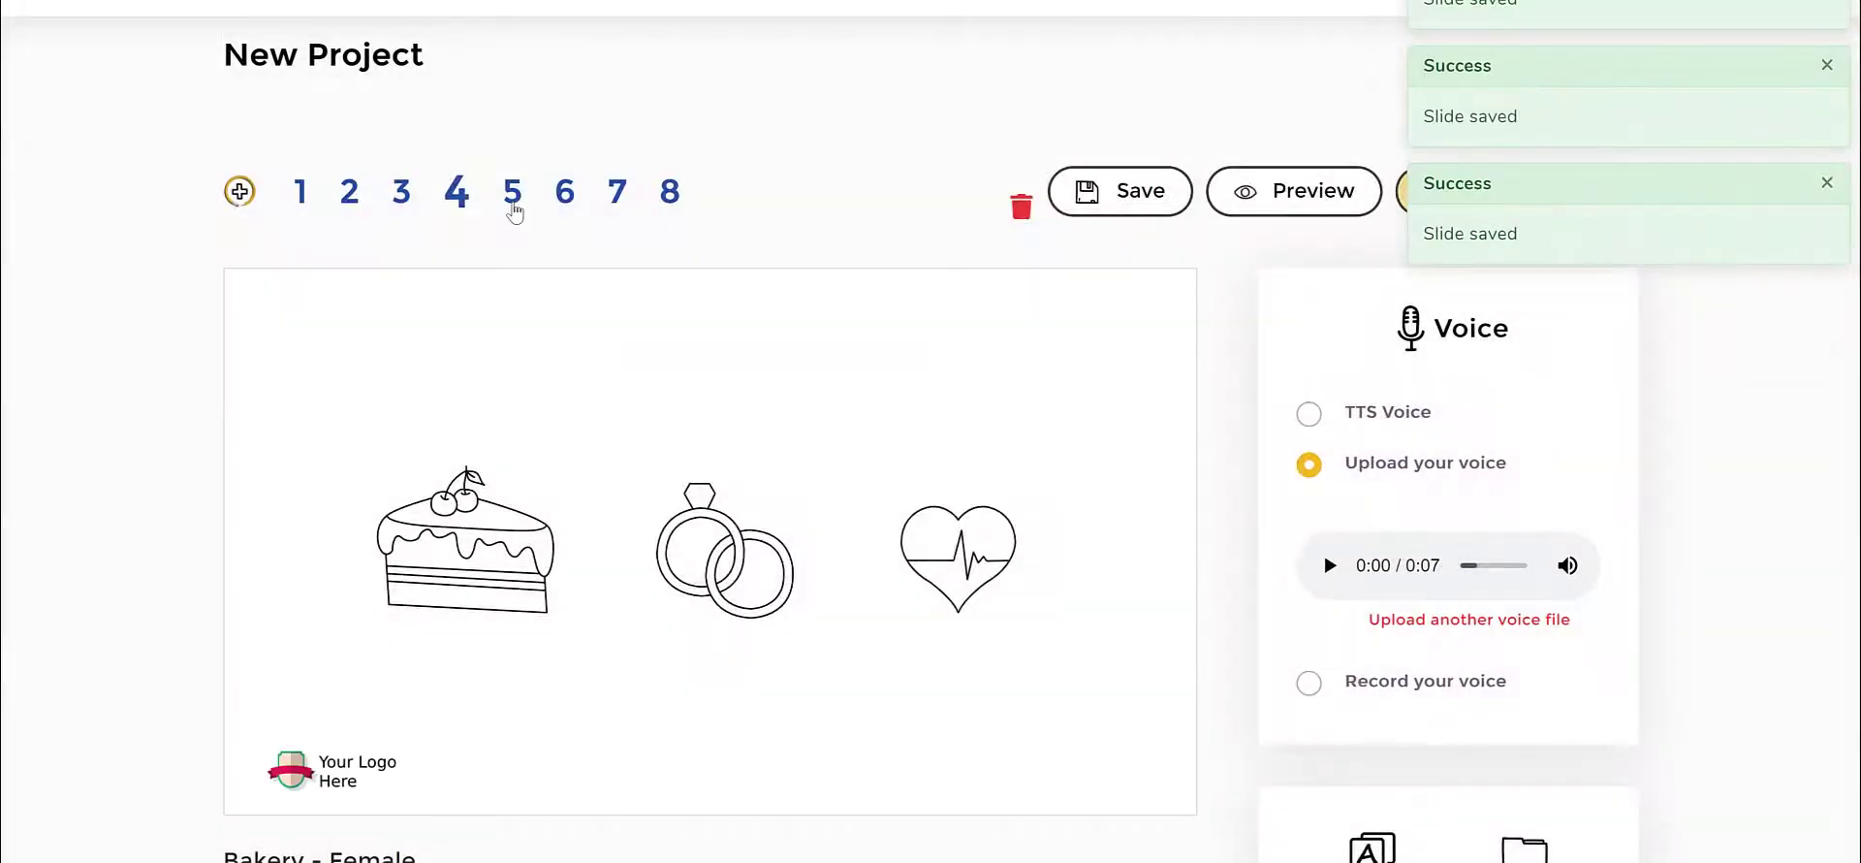
left_click(511, 198)
left_click(572, 199)
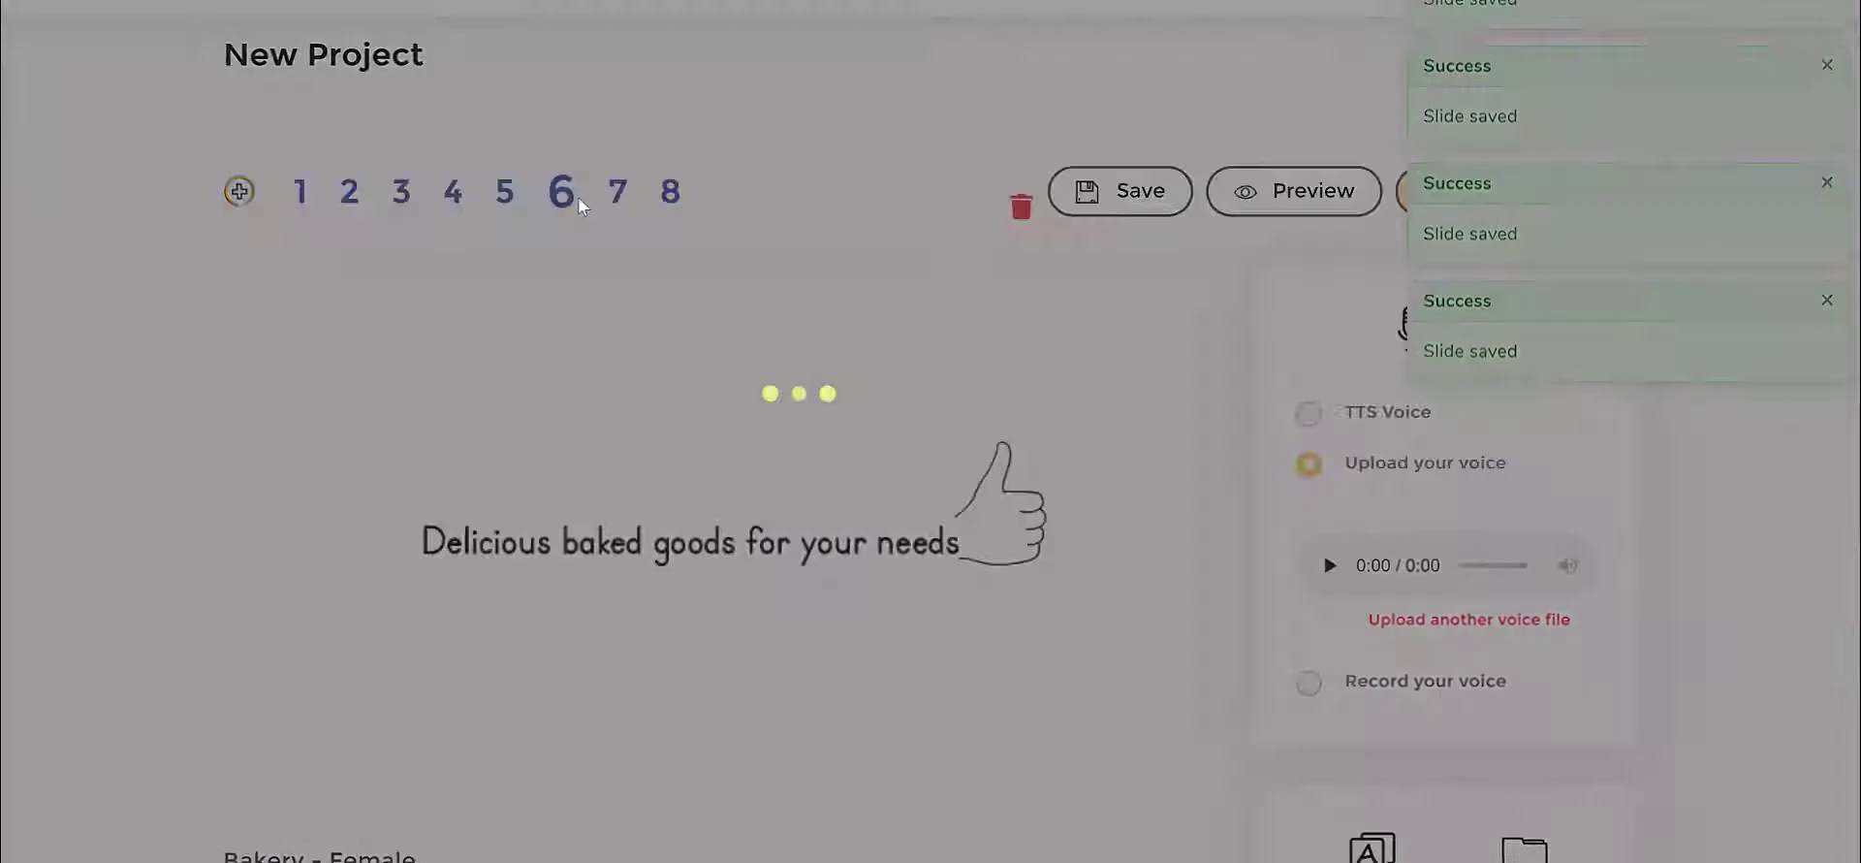
left_click(613, 206)
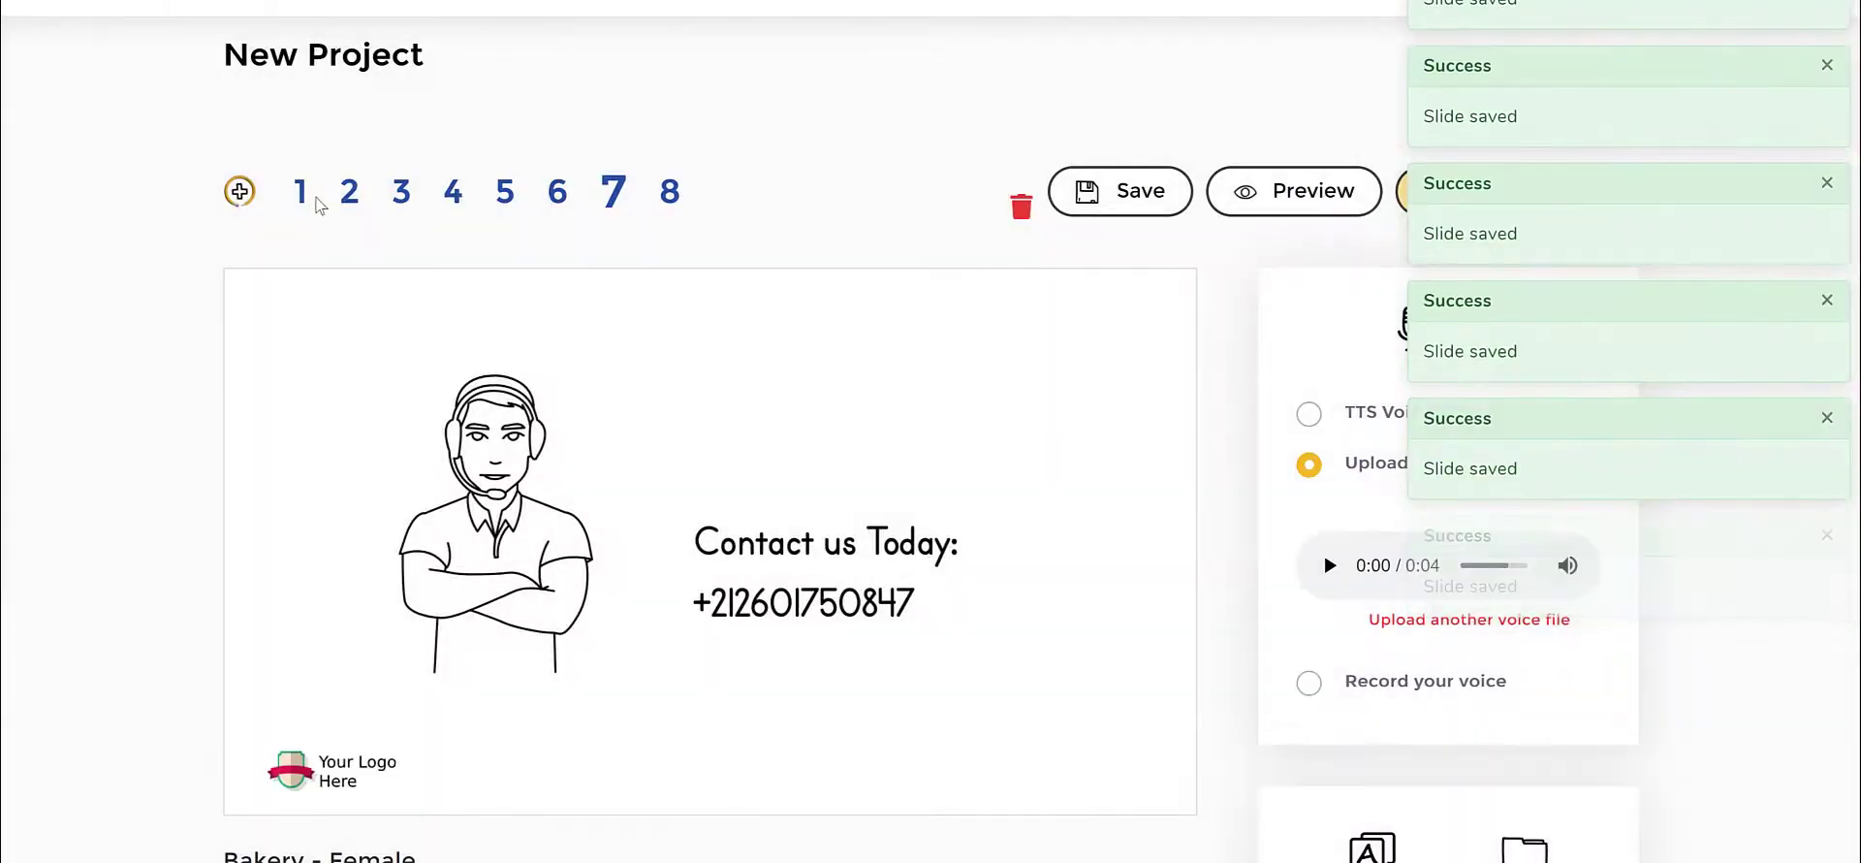
left_click(306, 194)
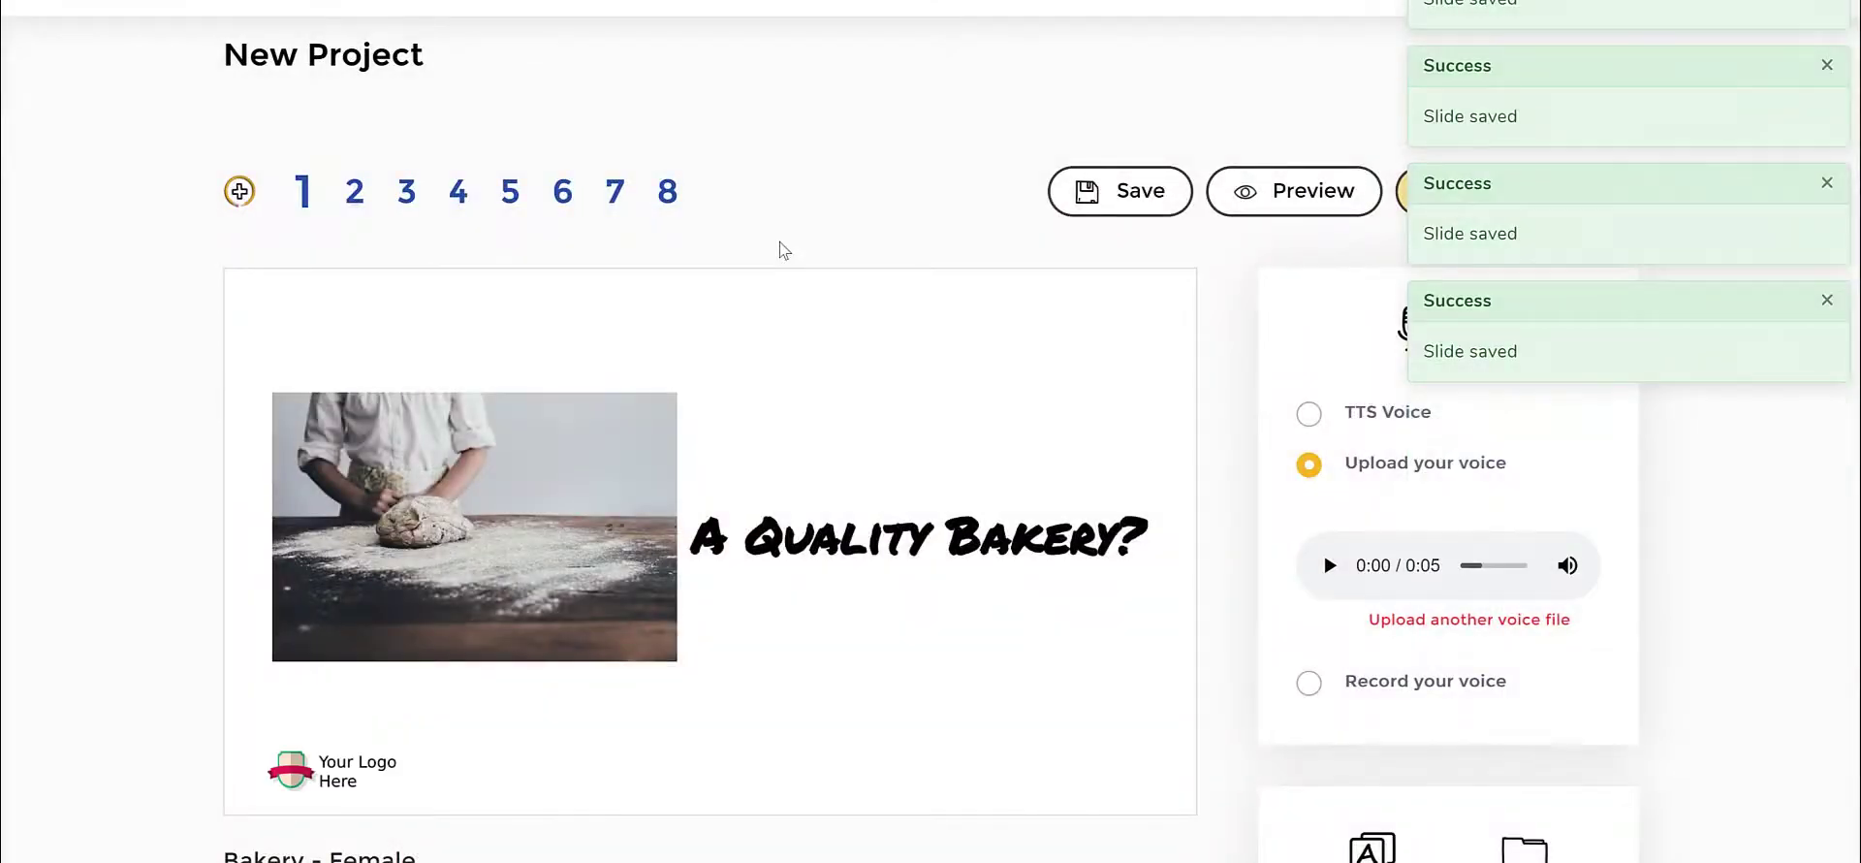
Step: Delete the photo of the baker kneading dough from slide 1
left_click(602, 424)
scroll(155, 373, "down", 1)
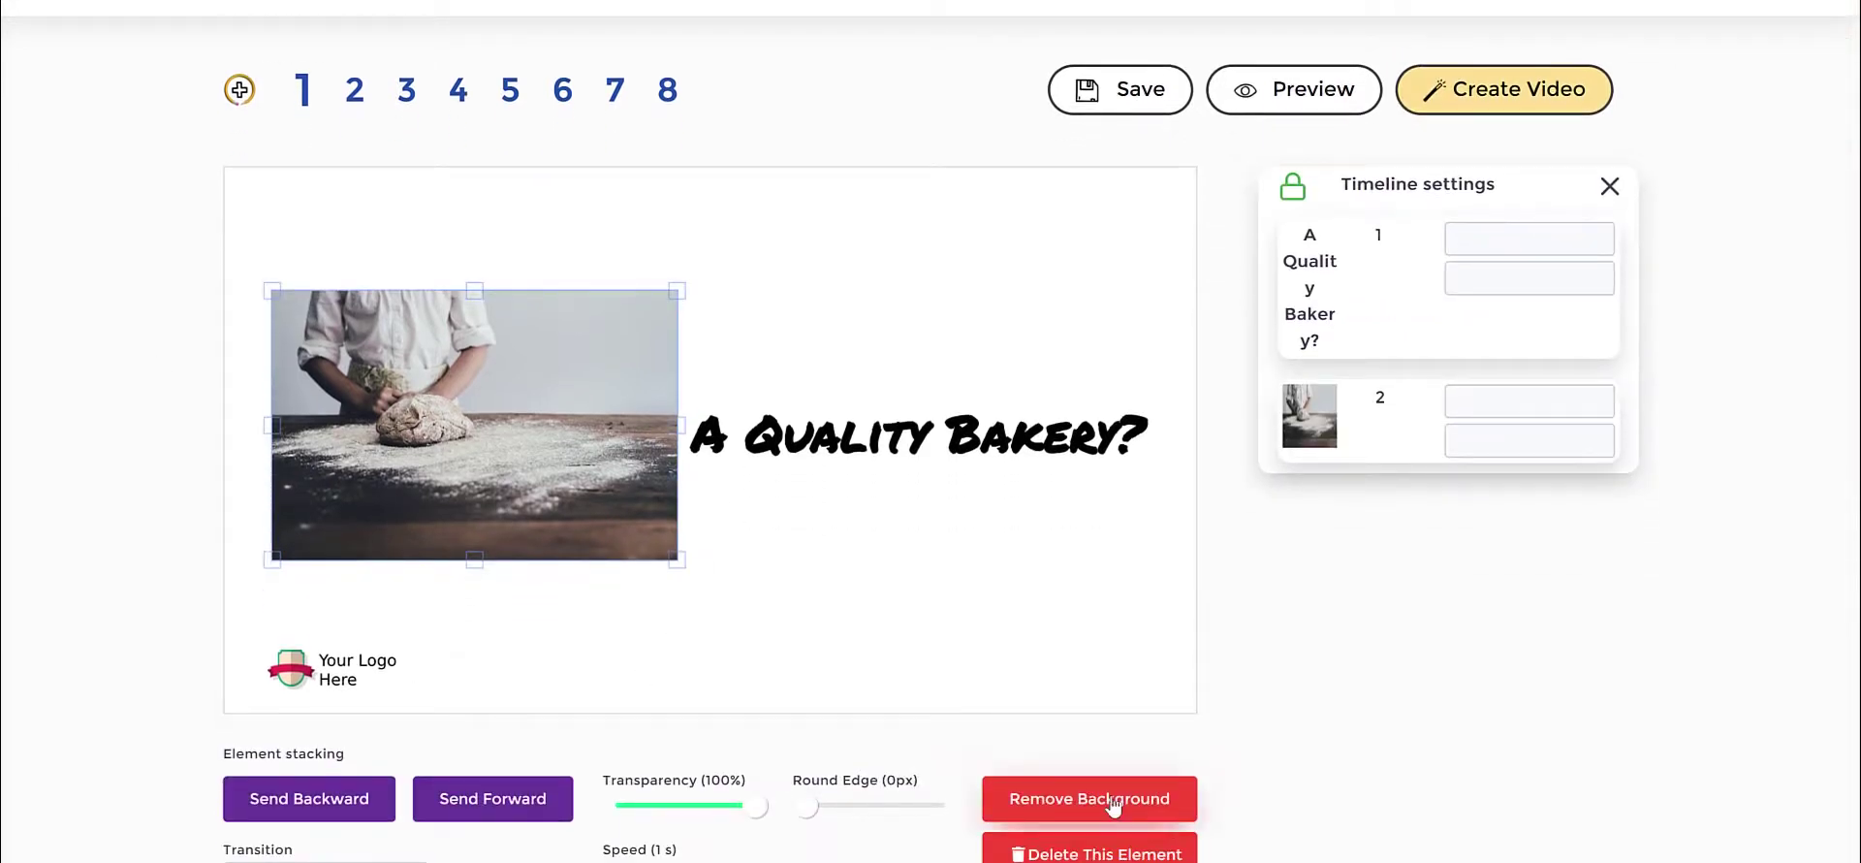
scroll(1035, 698, "down", 1)
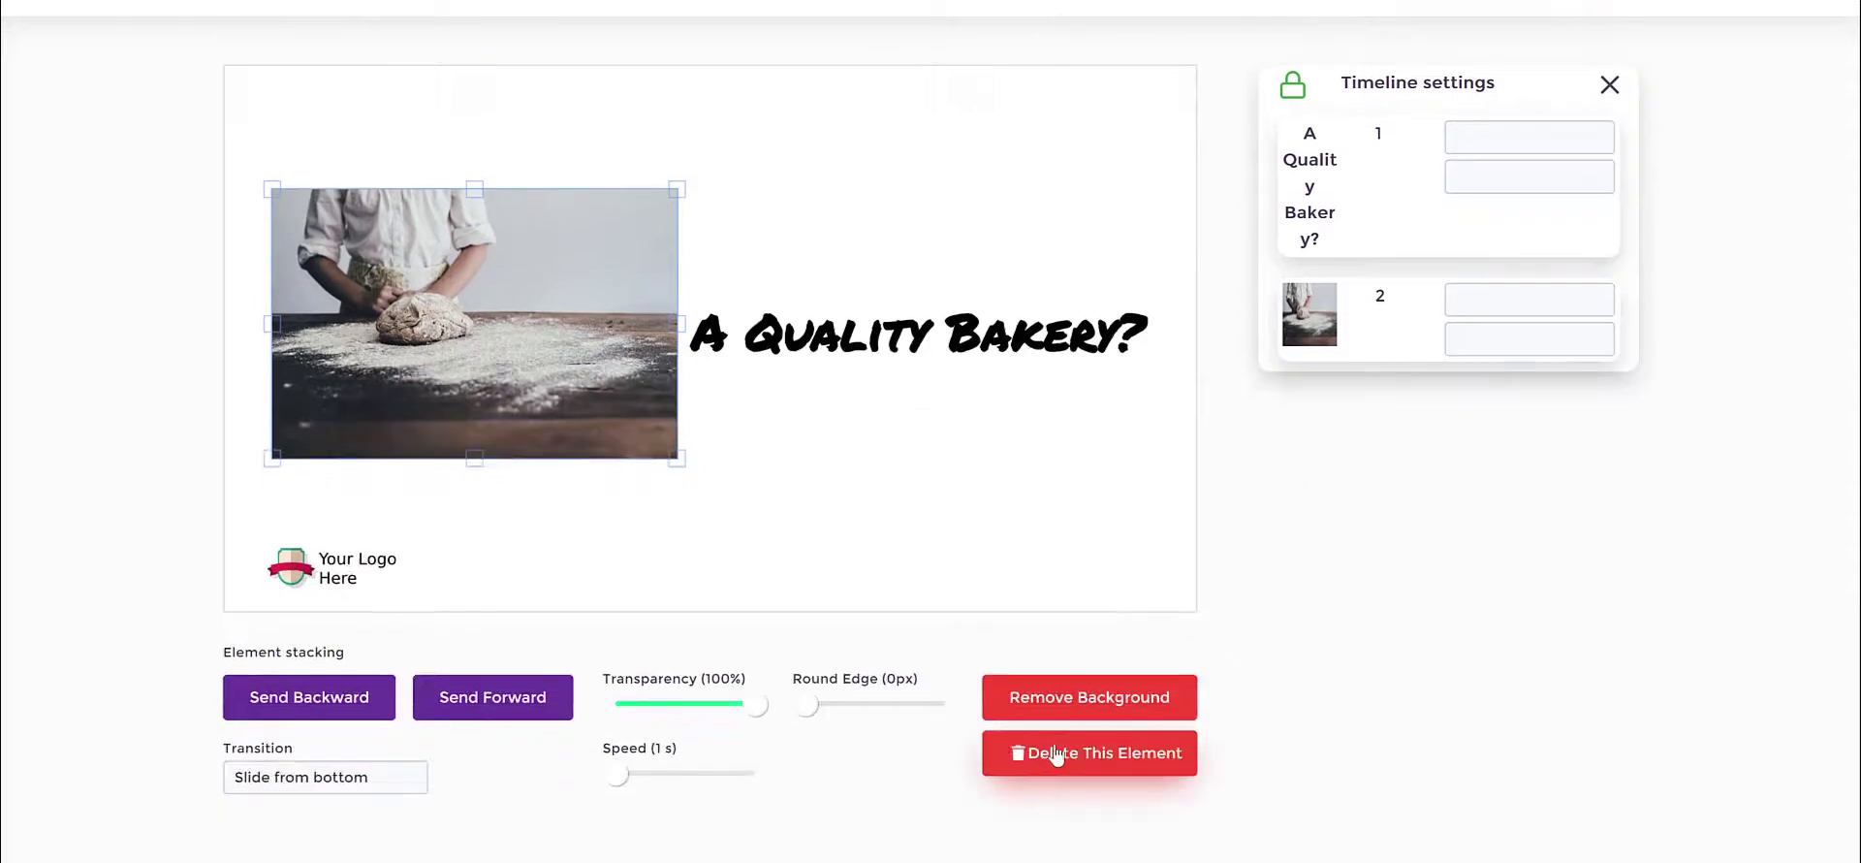
left_click(1056, 753)
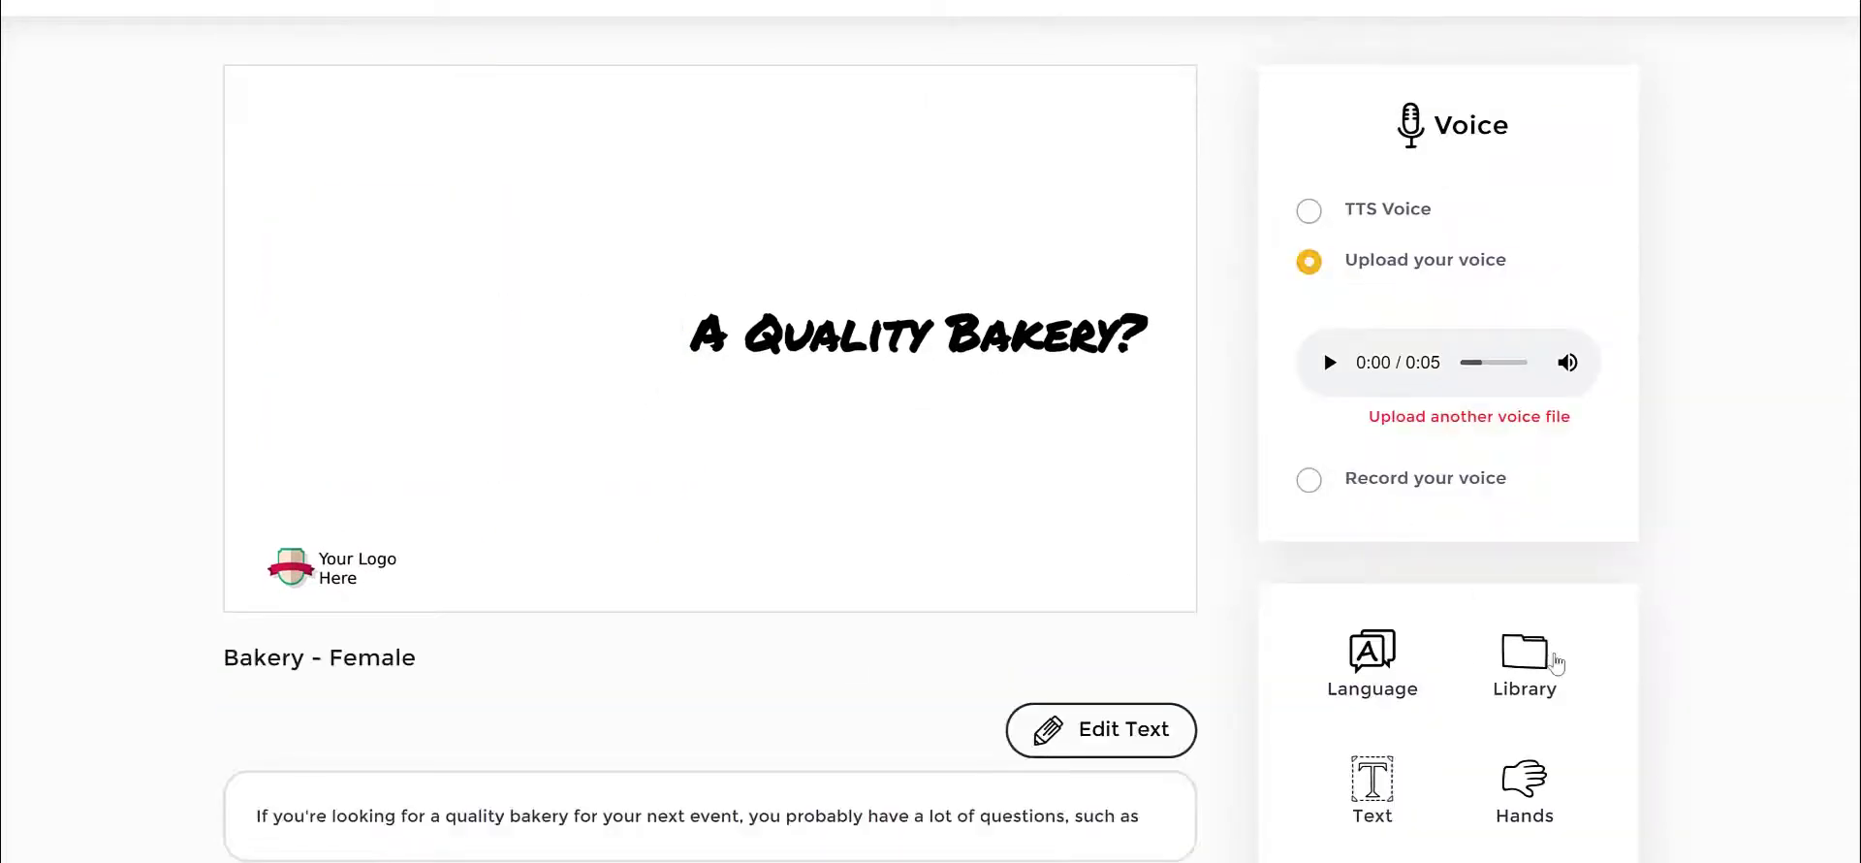
Step: Browse the library's Color assets and add the illustration of three people around a cake table to slide 1
left_click(1550, 659)
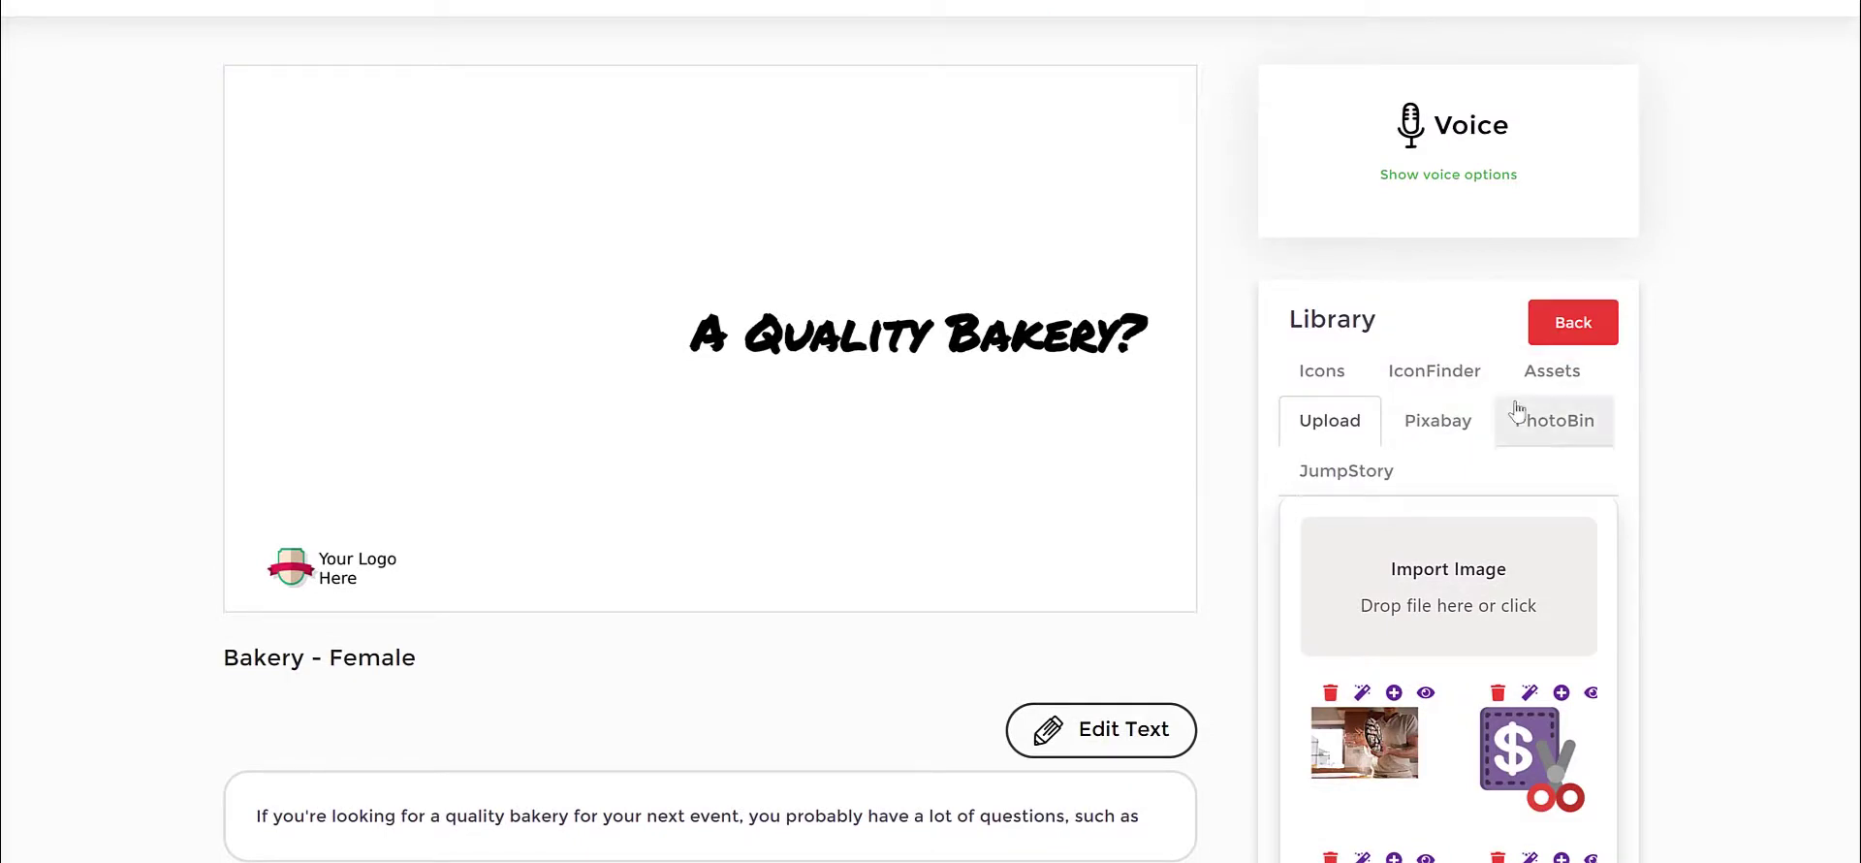
left_click(1559, 378)
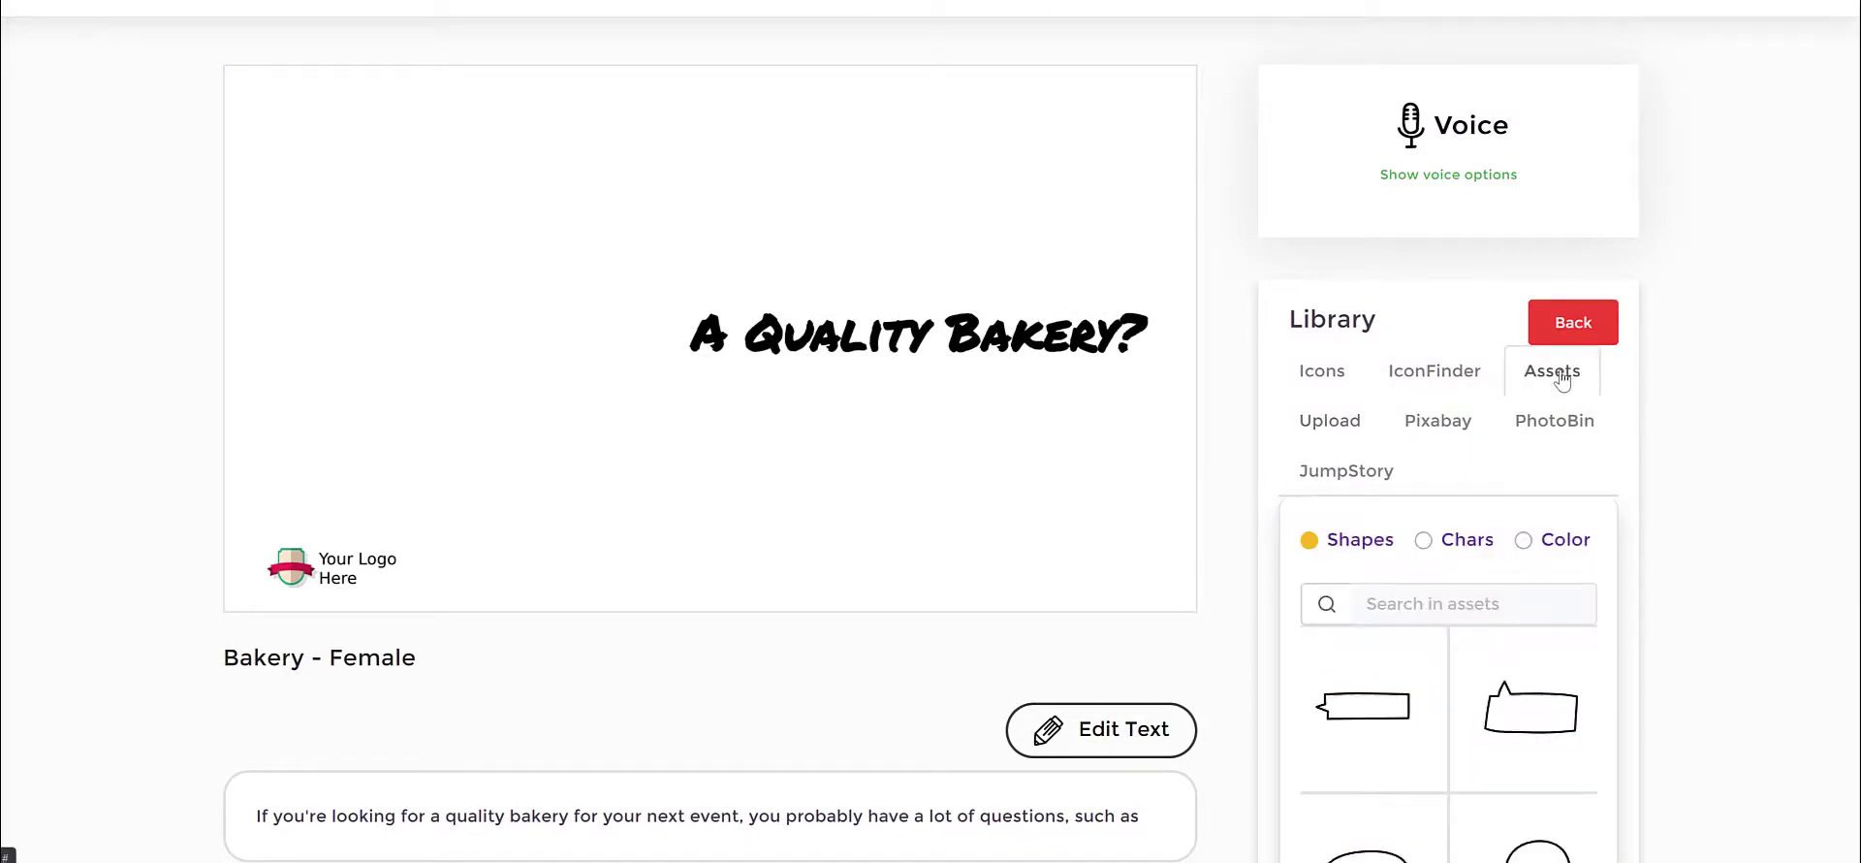
left_click(1525, 546)
scroll(1541, 601, "down", 6)
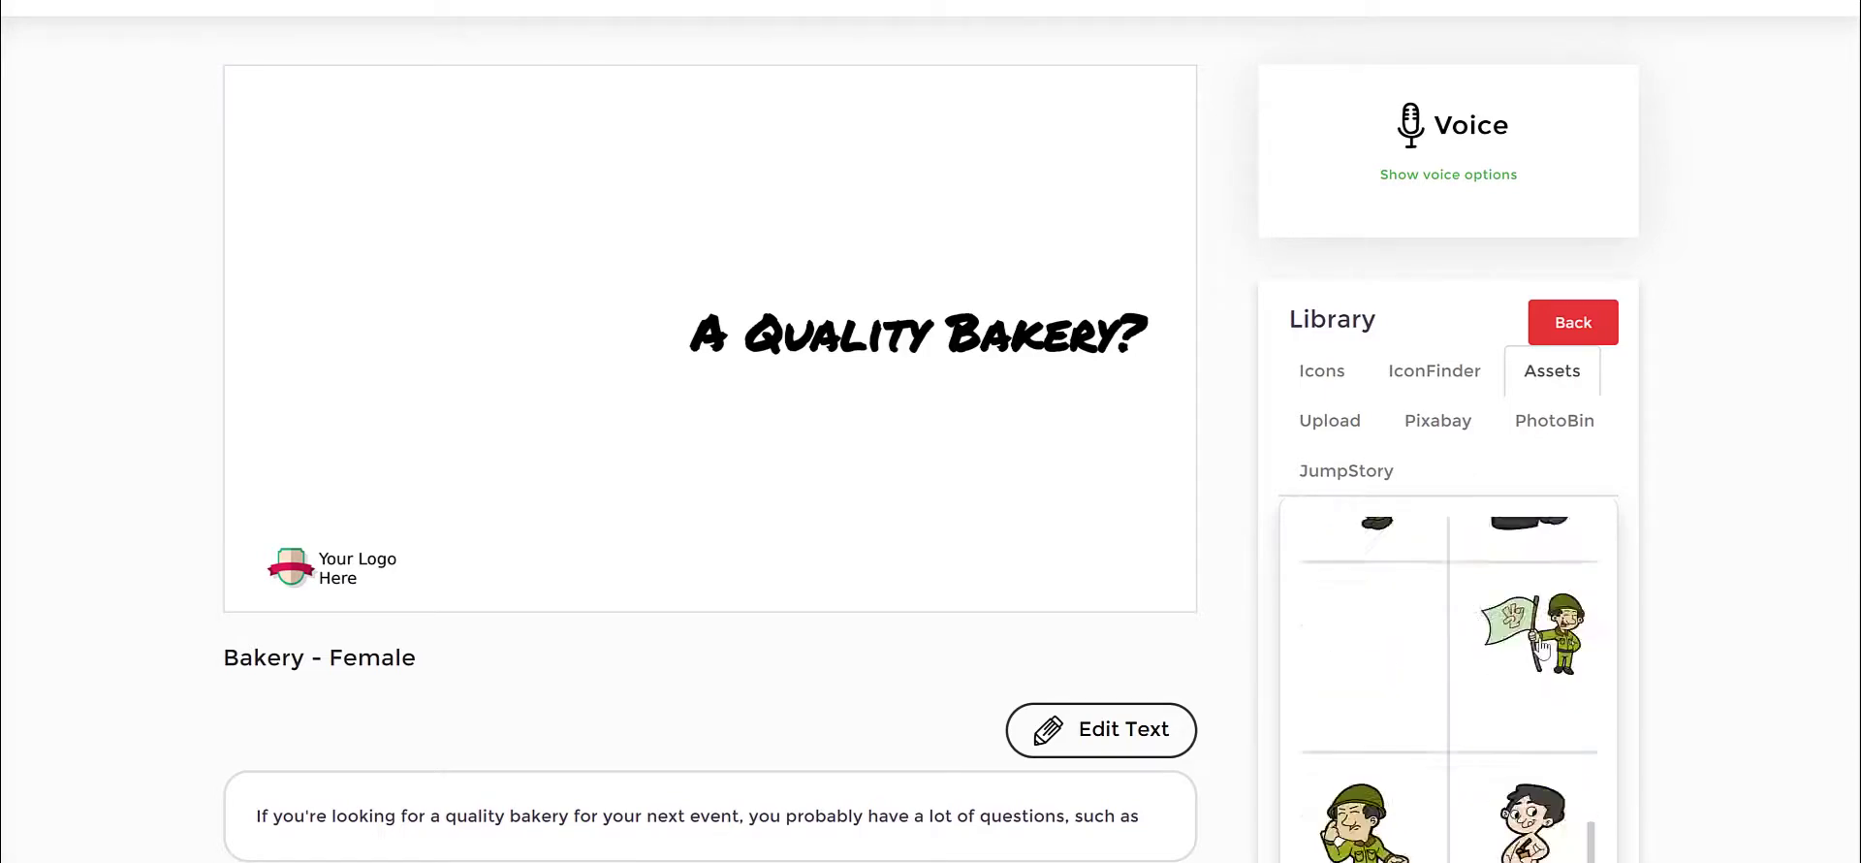
scroll(1542, 601, "down", 3)
scroll(1476, 577, "down", 2)
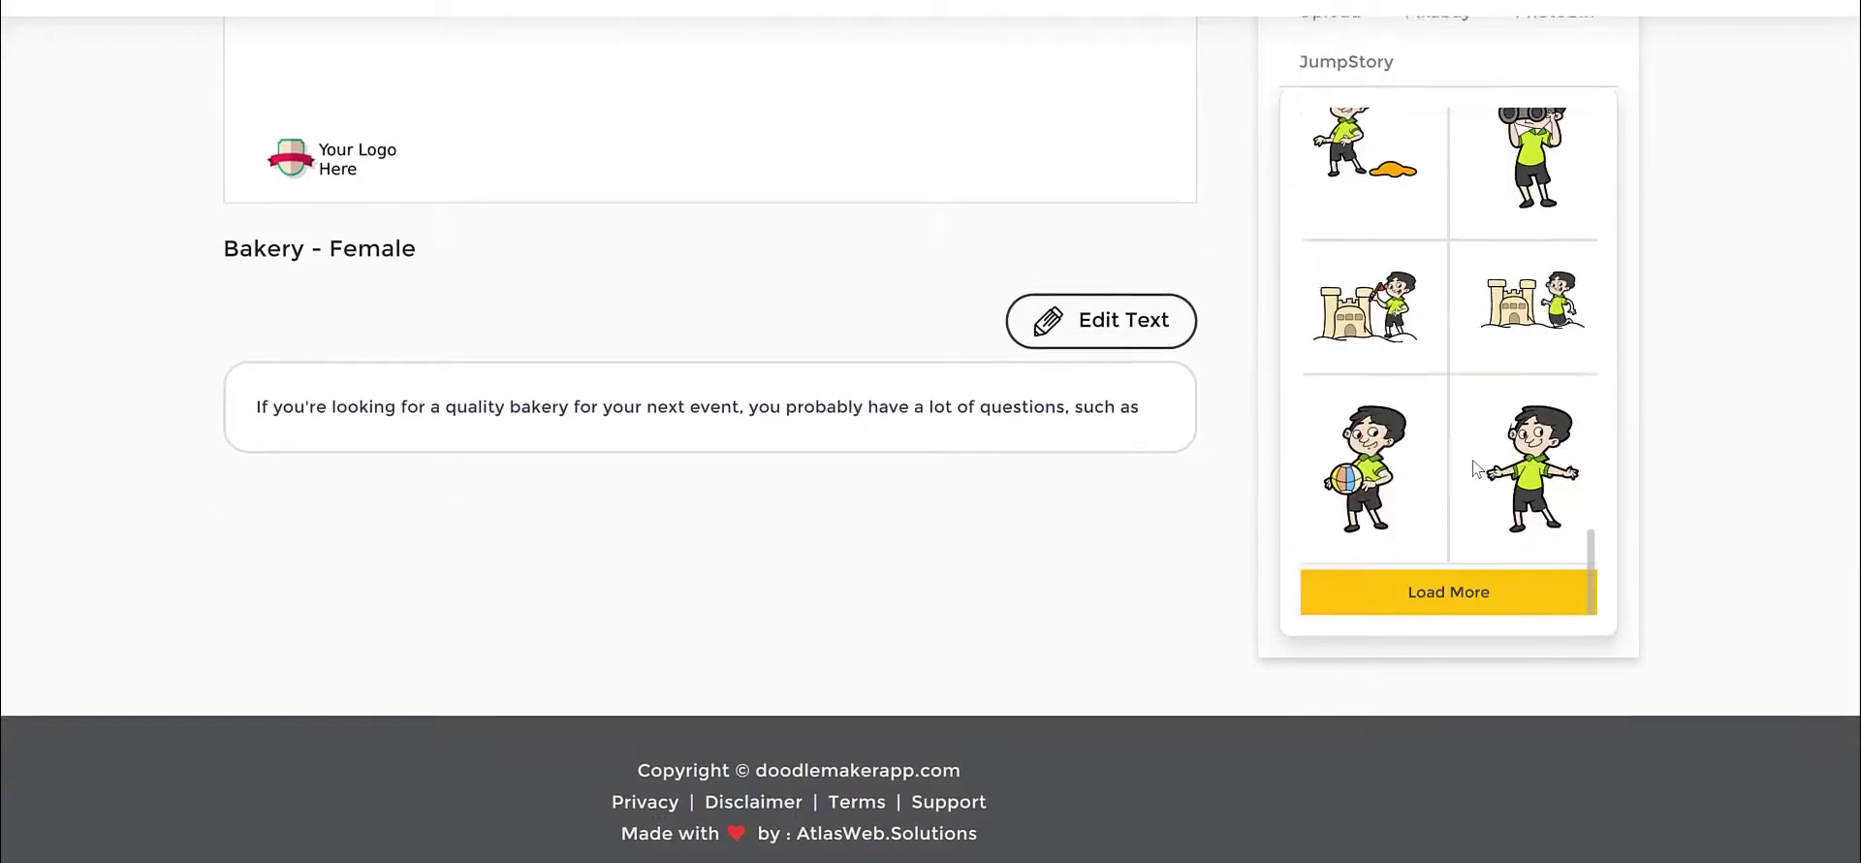
left_click(1476, 574)
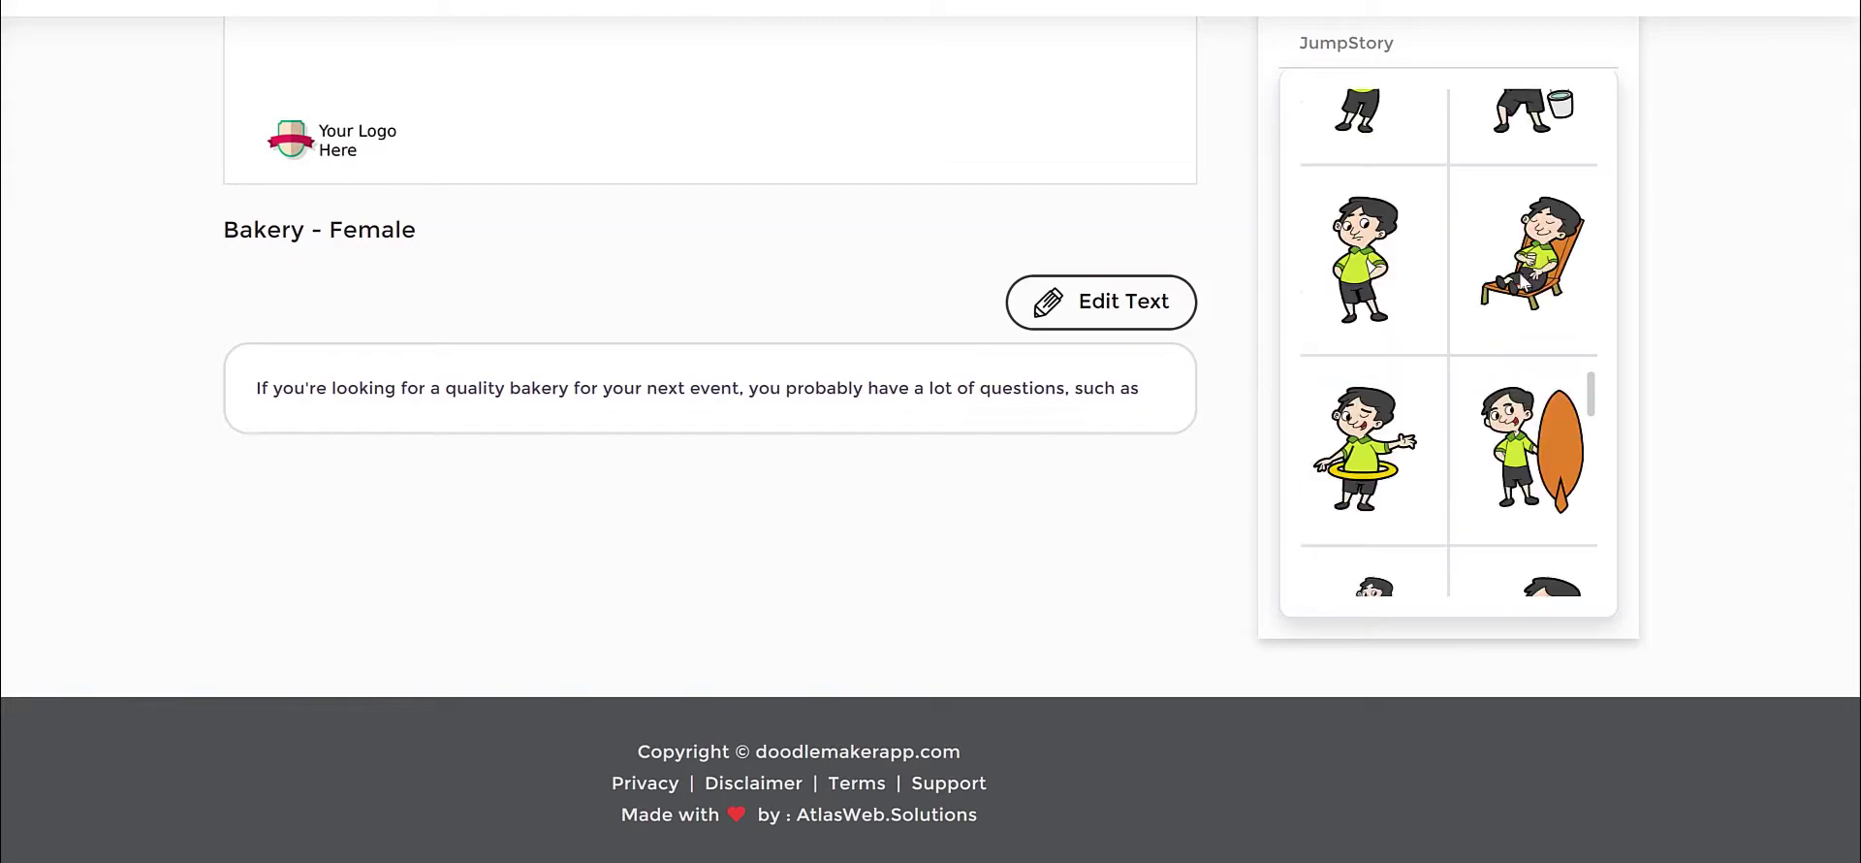
scroll(1667, 338, "up", 3)
scroll(1481, 407, "down", 4)
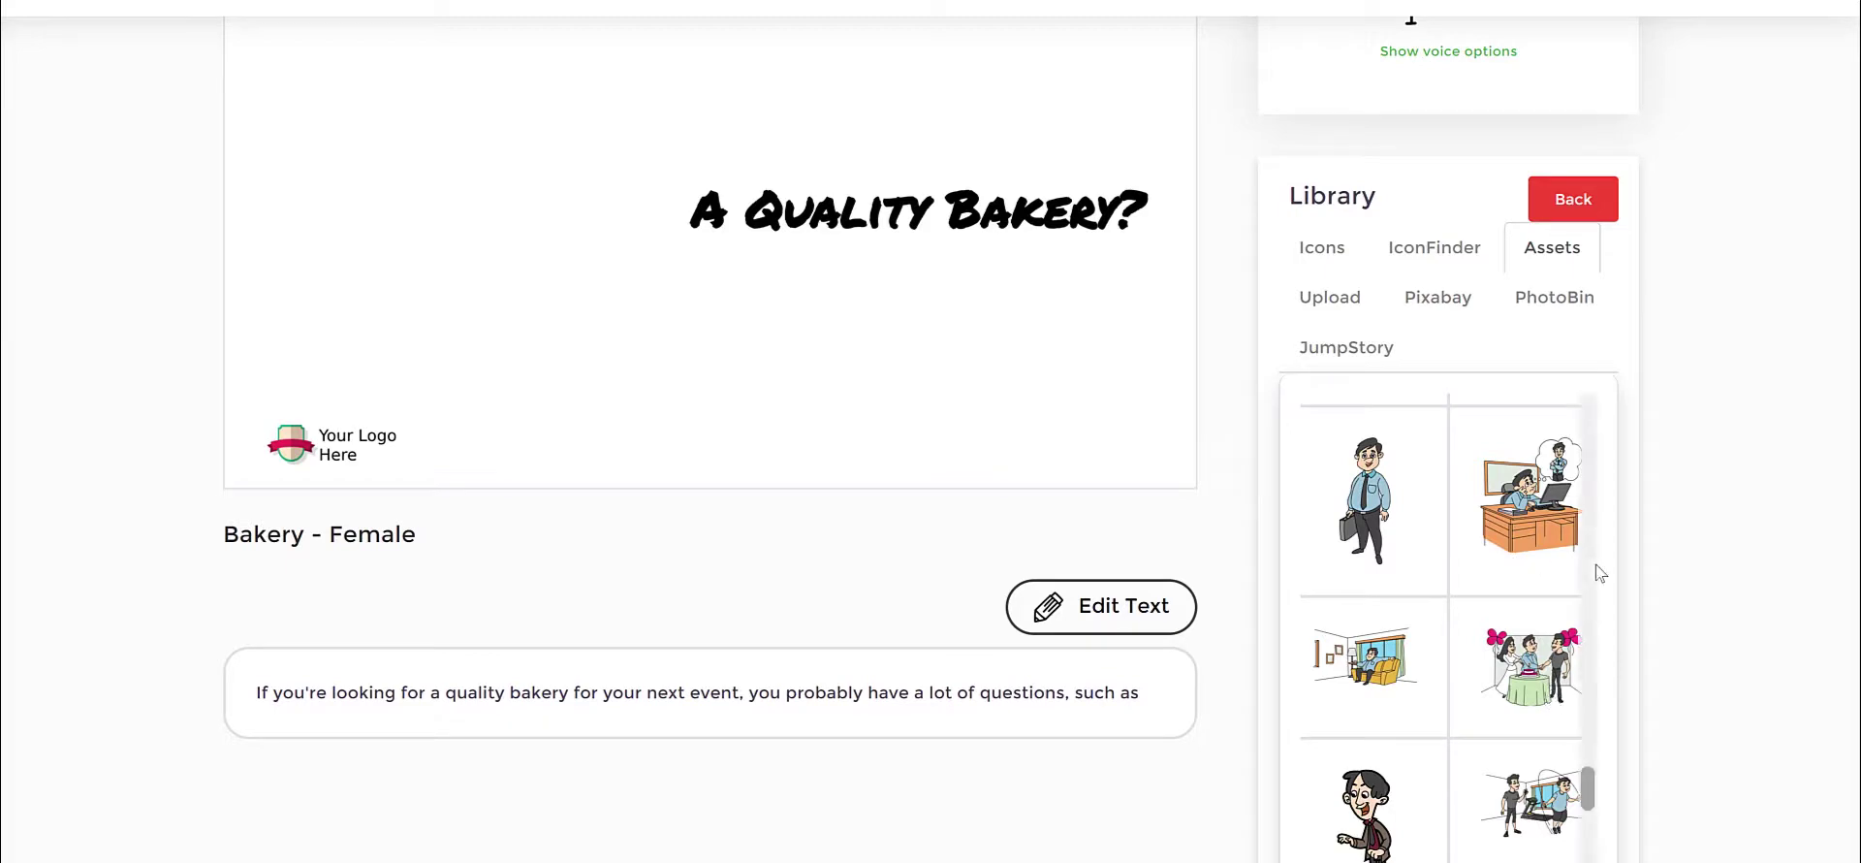
left_click(1557, 621)
Step: Enlarge the cake-party illustration and position it in the empty space beside the "A Quality Bakery?" text
scroll(984, 291, "up", 2)
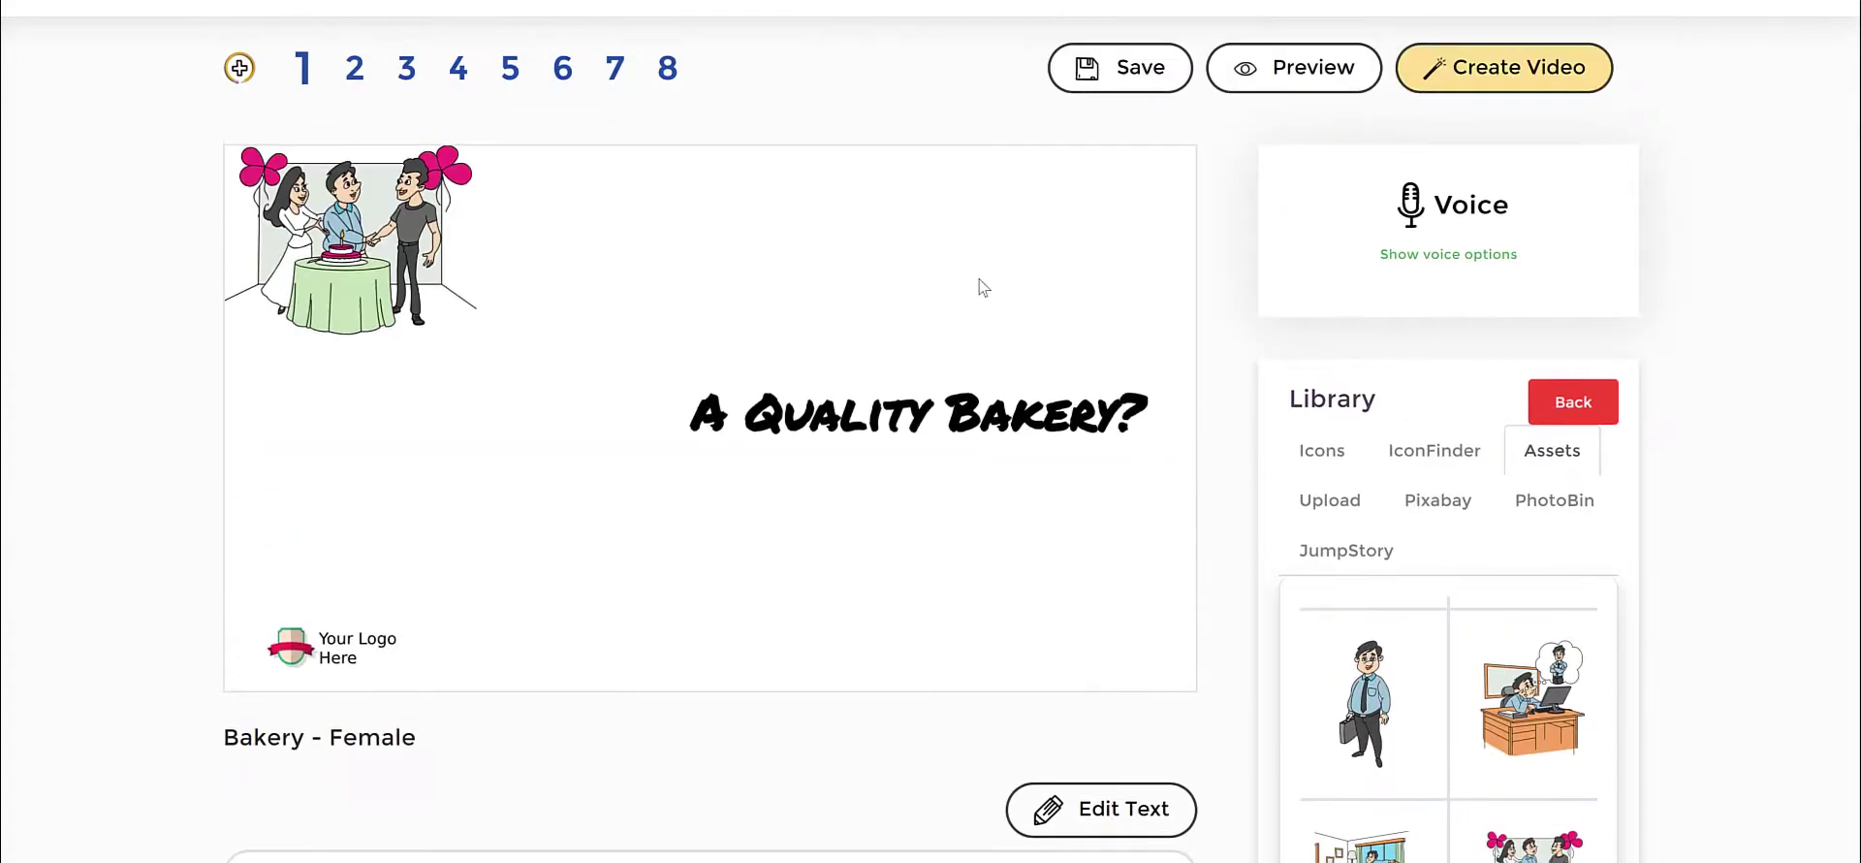
left_click(285, 244)
left_click_drag(519, 427, 662, 519)
mouse_move(500, 371)
left_mouse_down()
mouse_move(471, 374)
mouse_move(488, 374)
left_mouse_up()
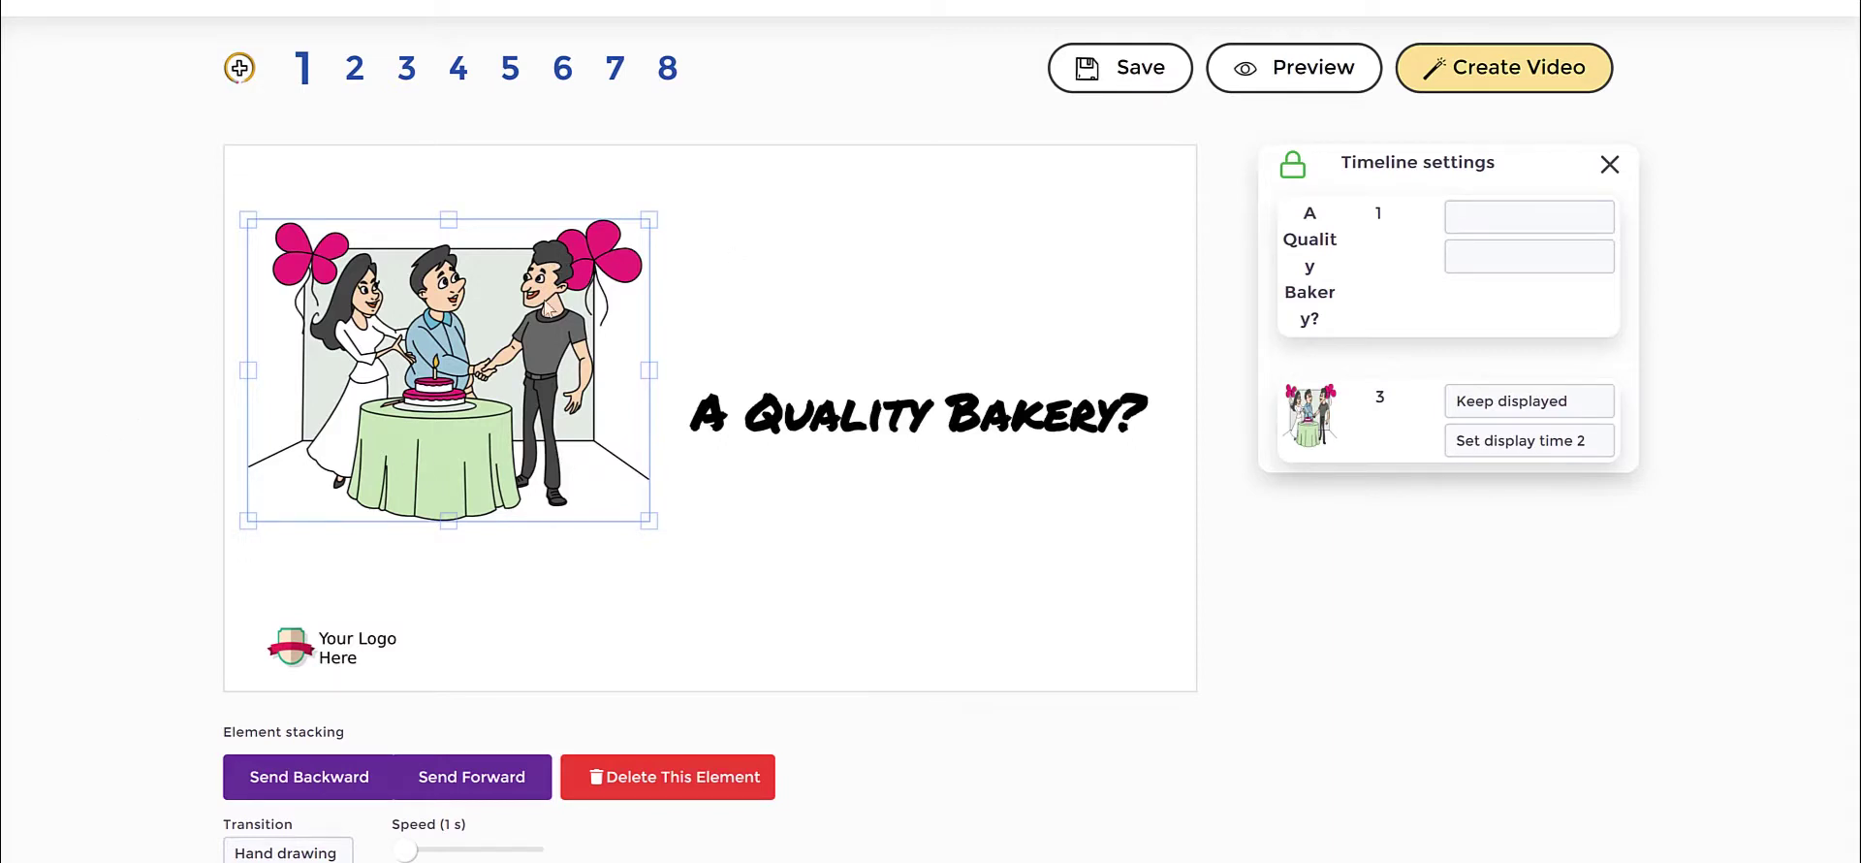
Step: Move the "A Quality Bakery?" text below the cake-party illustration, shift the illustration slightly up, and deselect everything
left_click(789, 304)
left_click(505, 327)
left_click(836, 549)
left_click(899, 424)
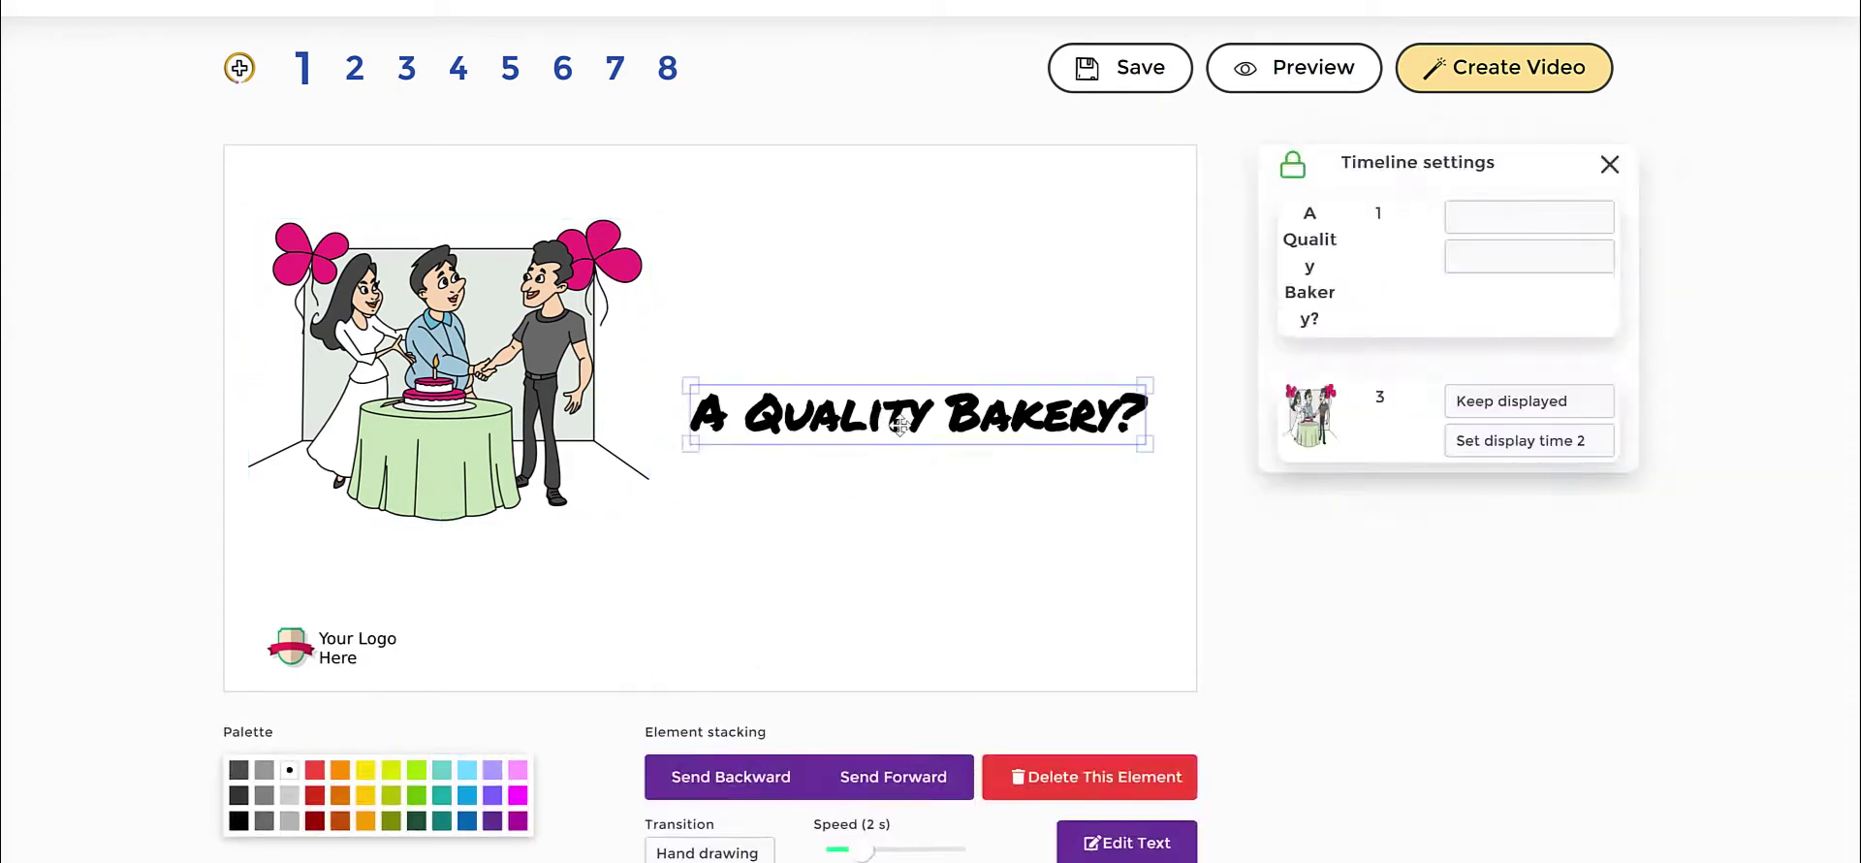
left_click_drag(899, 423, 729, 524)
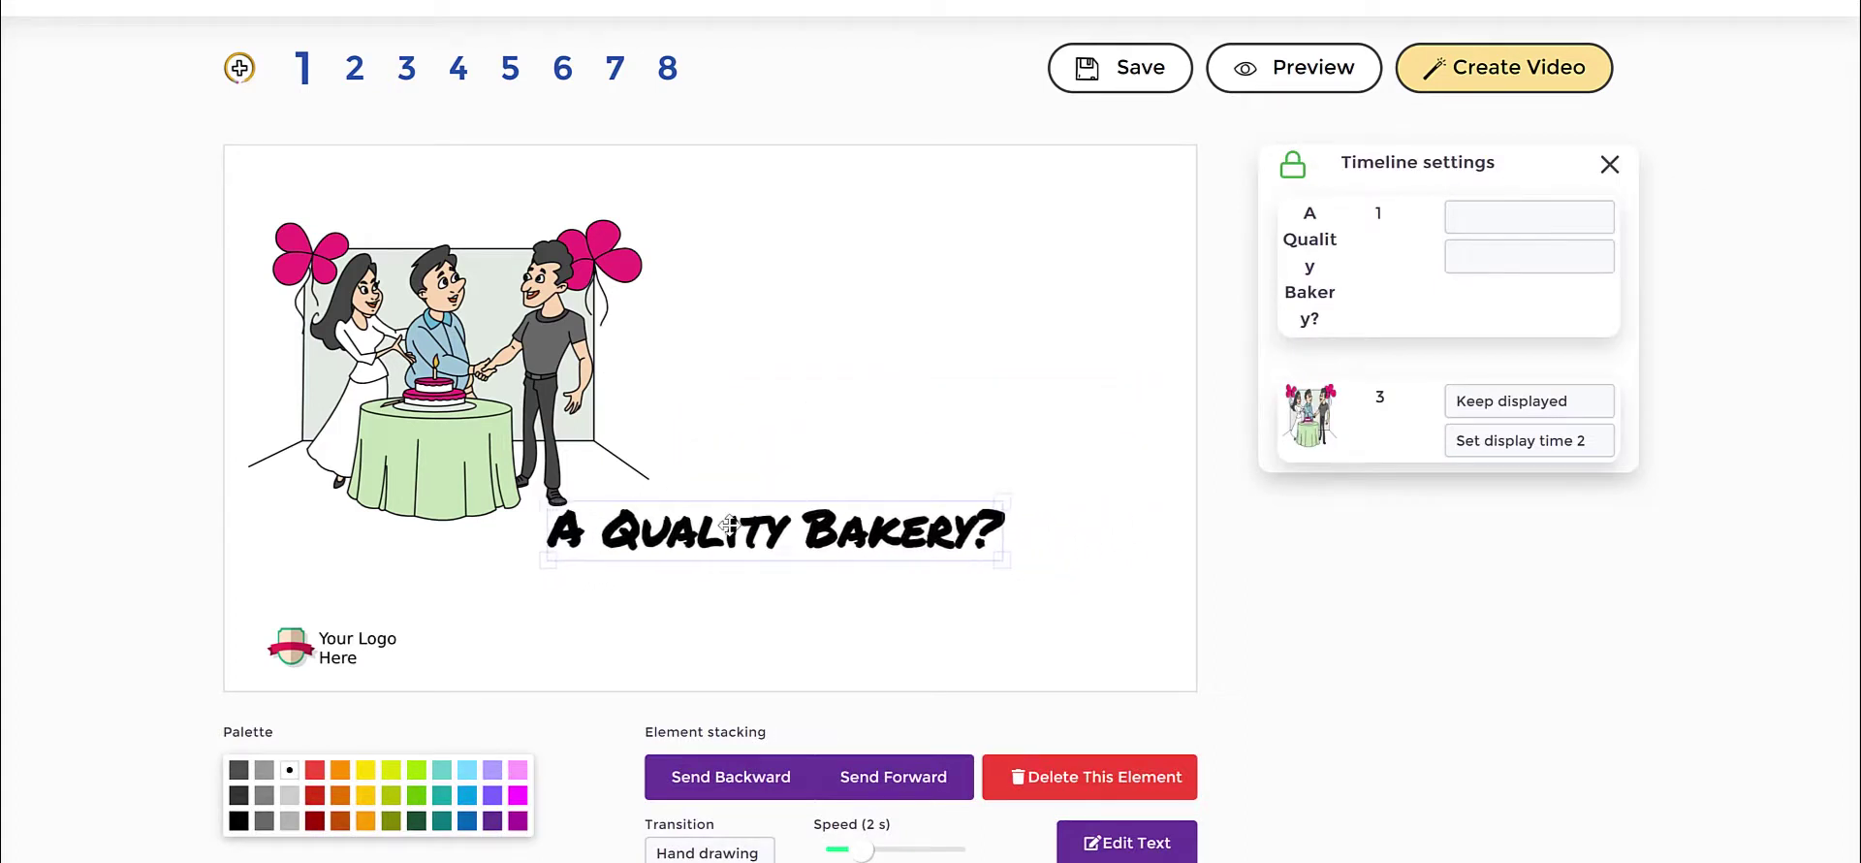
left_click_drag(581, 455, 570, 417)
left_click_drag(690, 521, 665, 520)
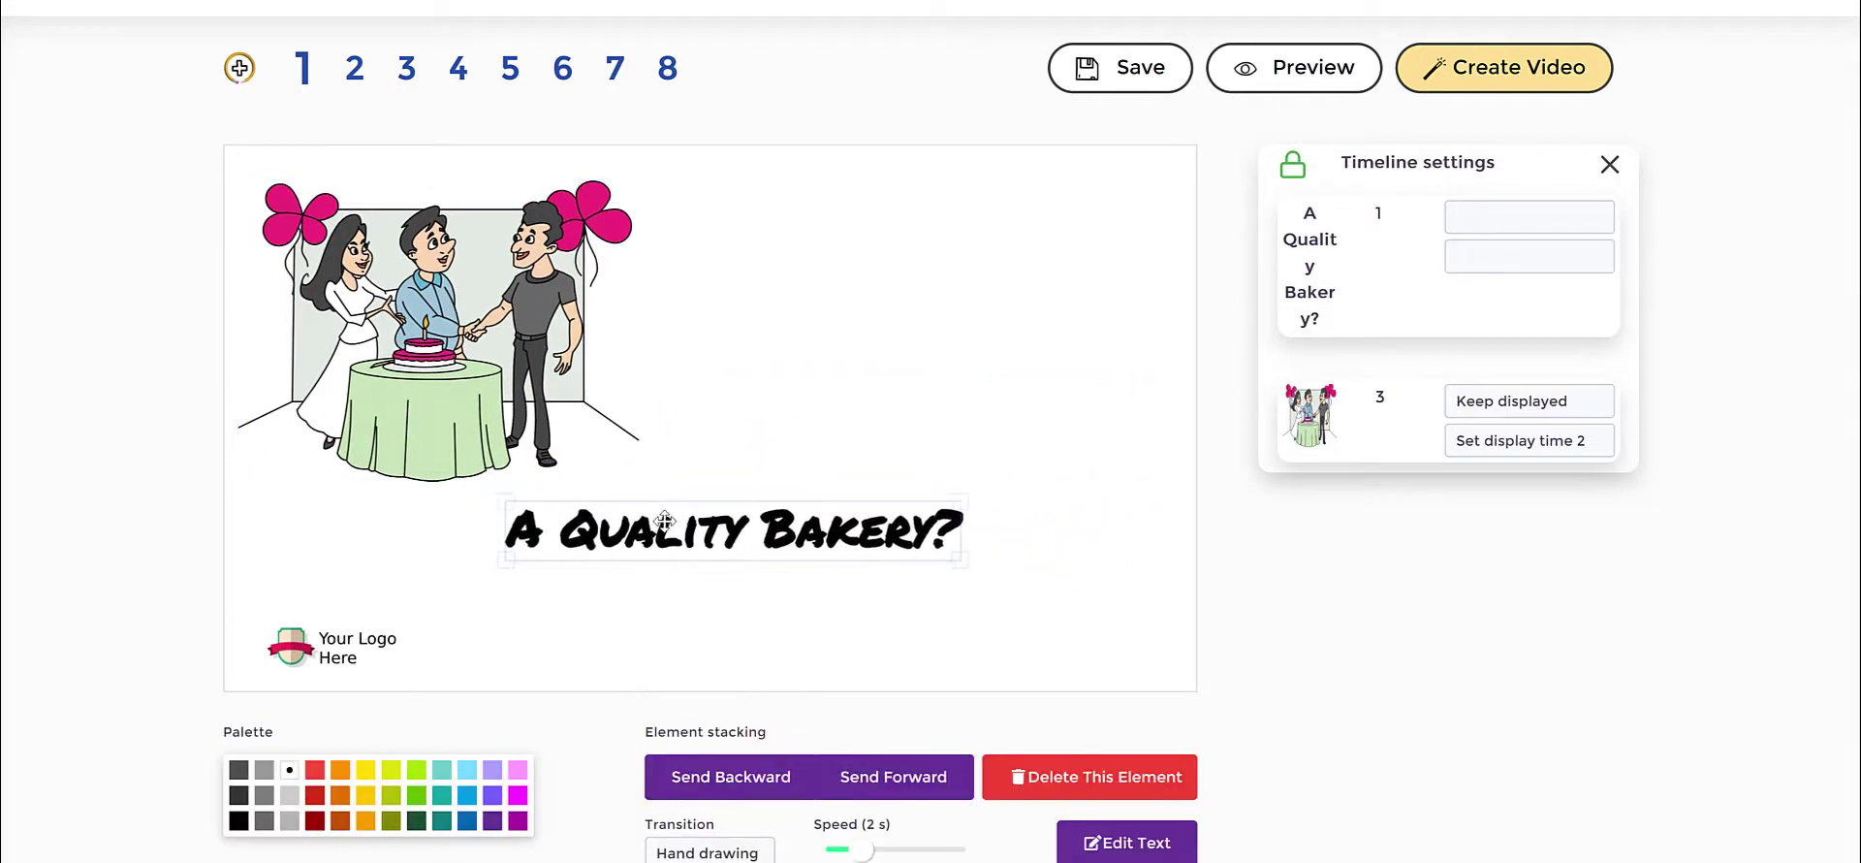
left_click(922, 411)
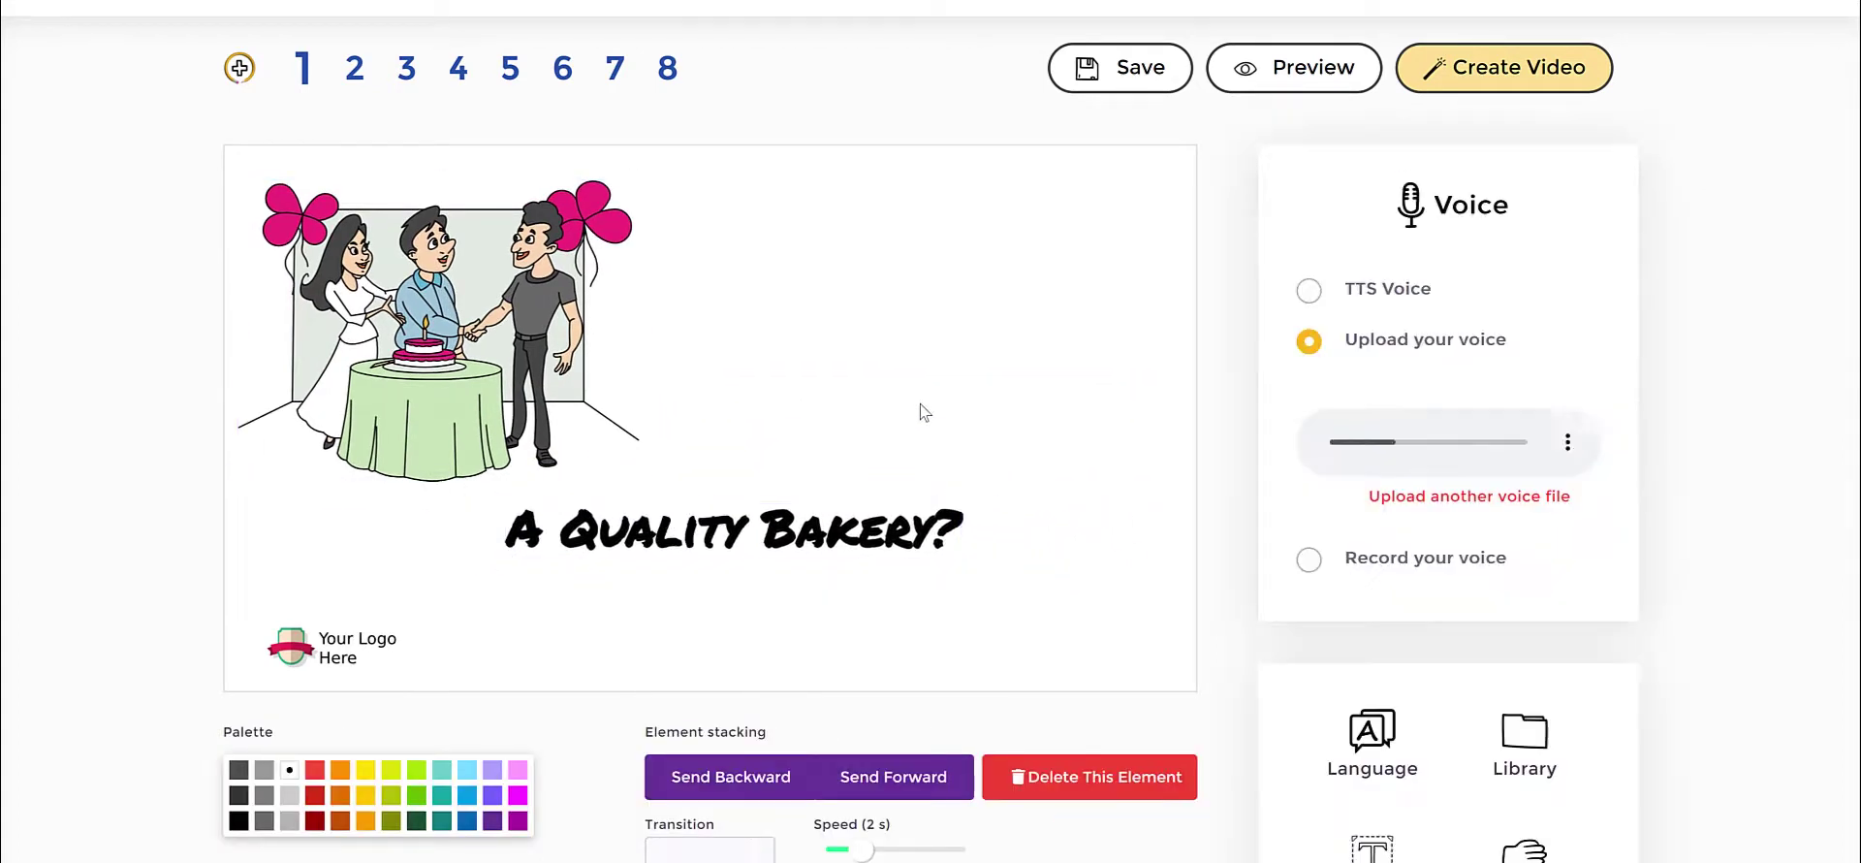
Step: Search the library's JumpStory collection for "cake"
left_click(1529, 754)
left_click(1371, 548)
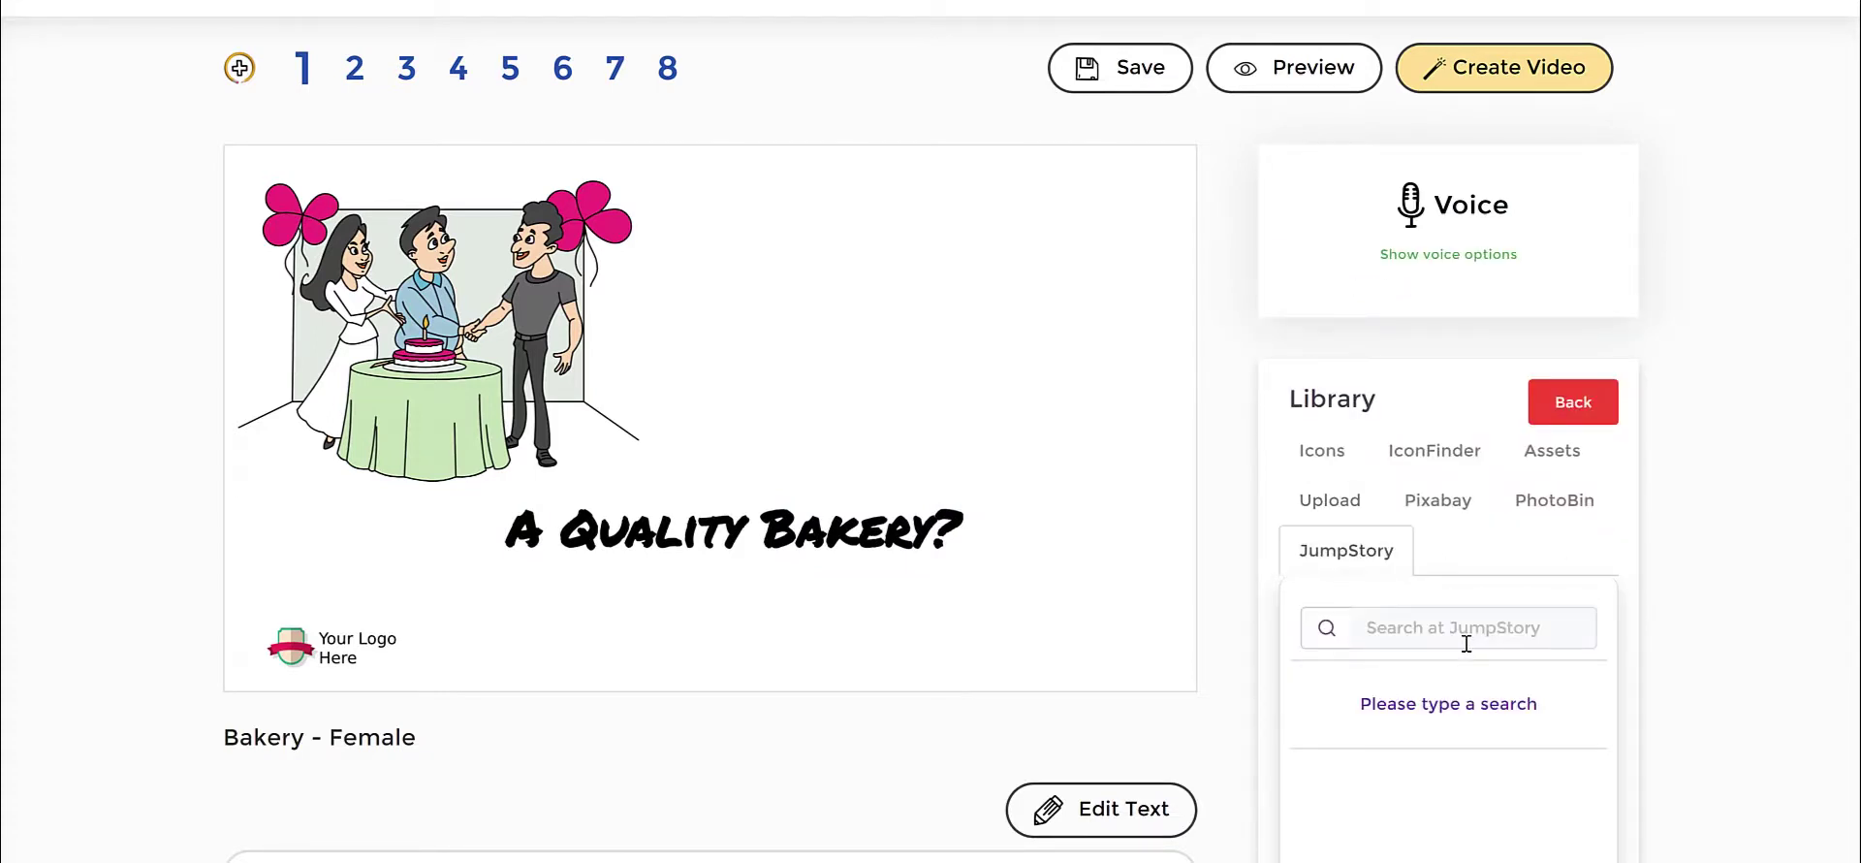
left_click(1466, 643)
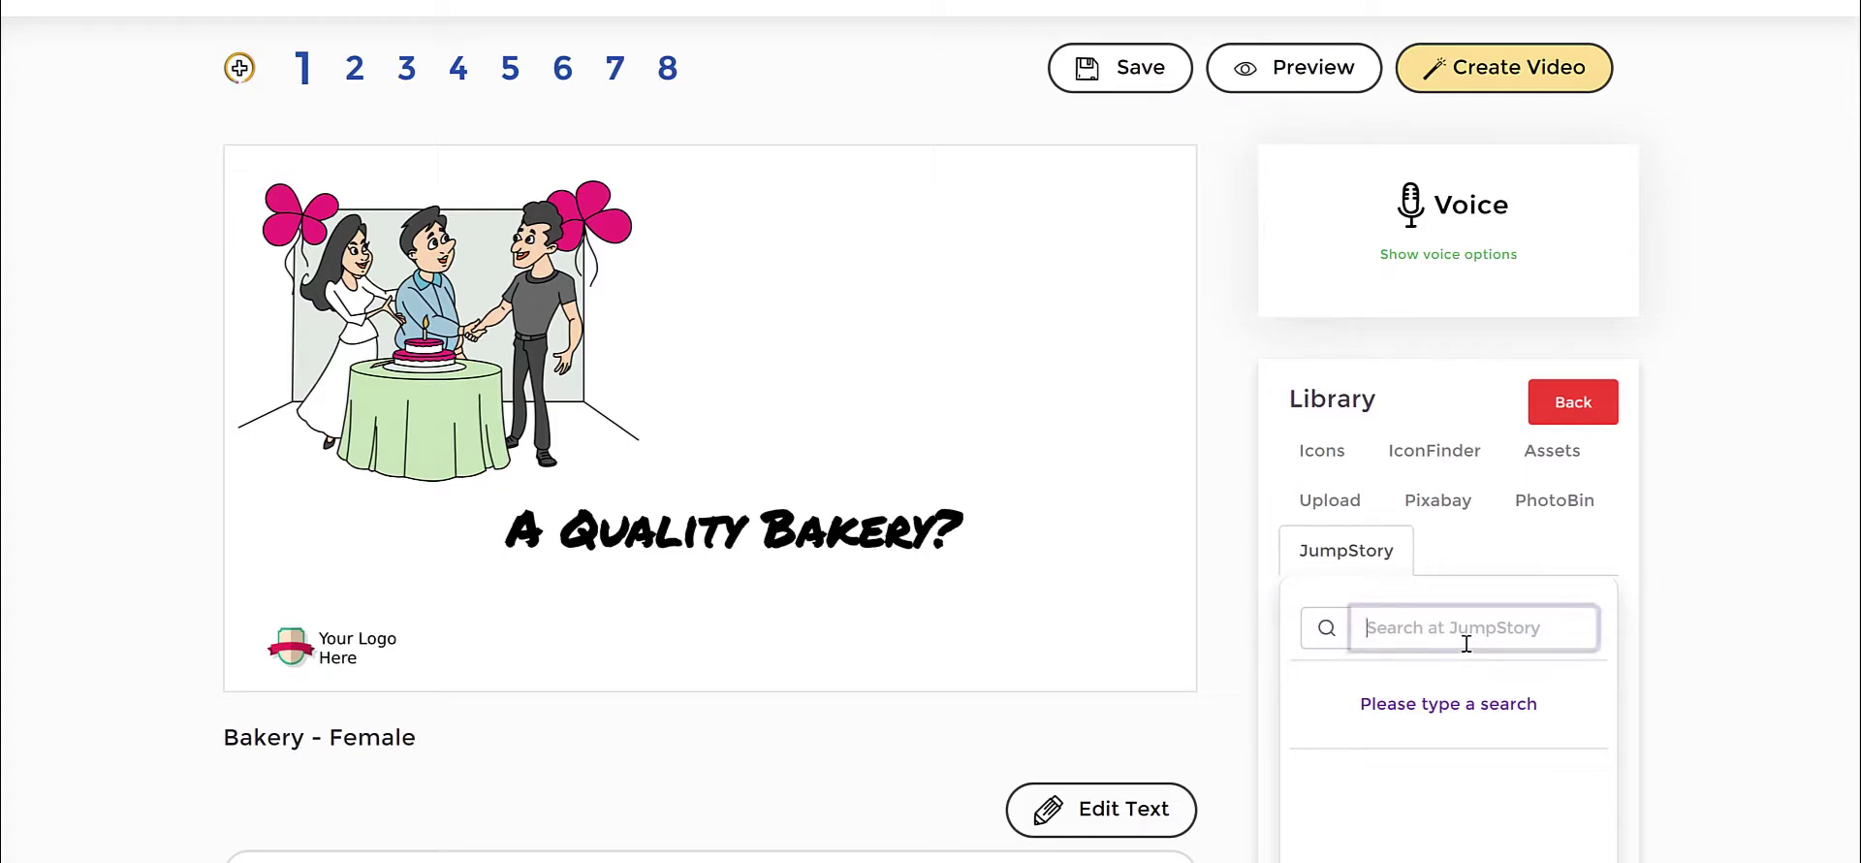
type("cake")
key("Return")
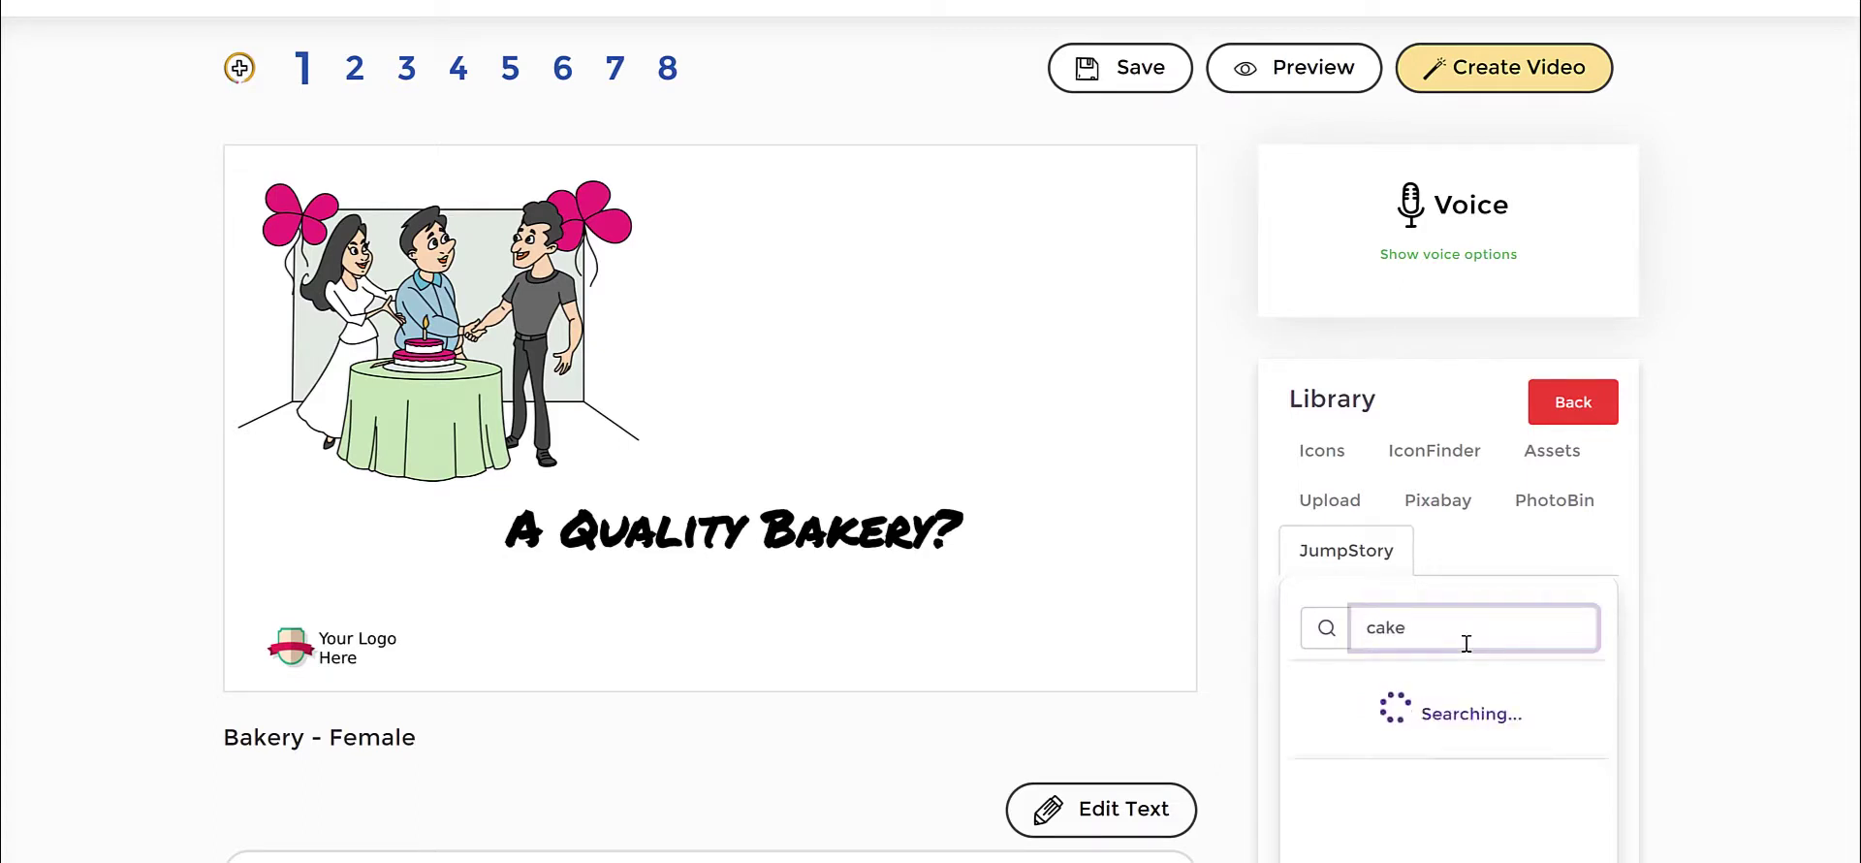
Step: Browse the cake images and add the coloured cupcake topped with a heart to slide 1
scroll(1714, 457, "down", 2)
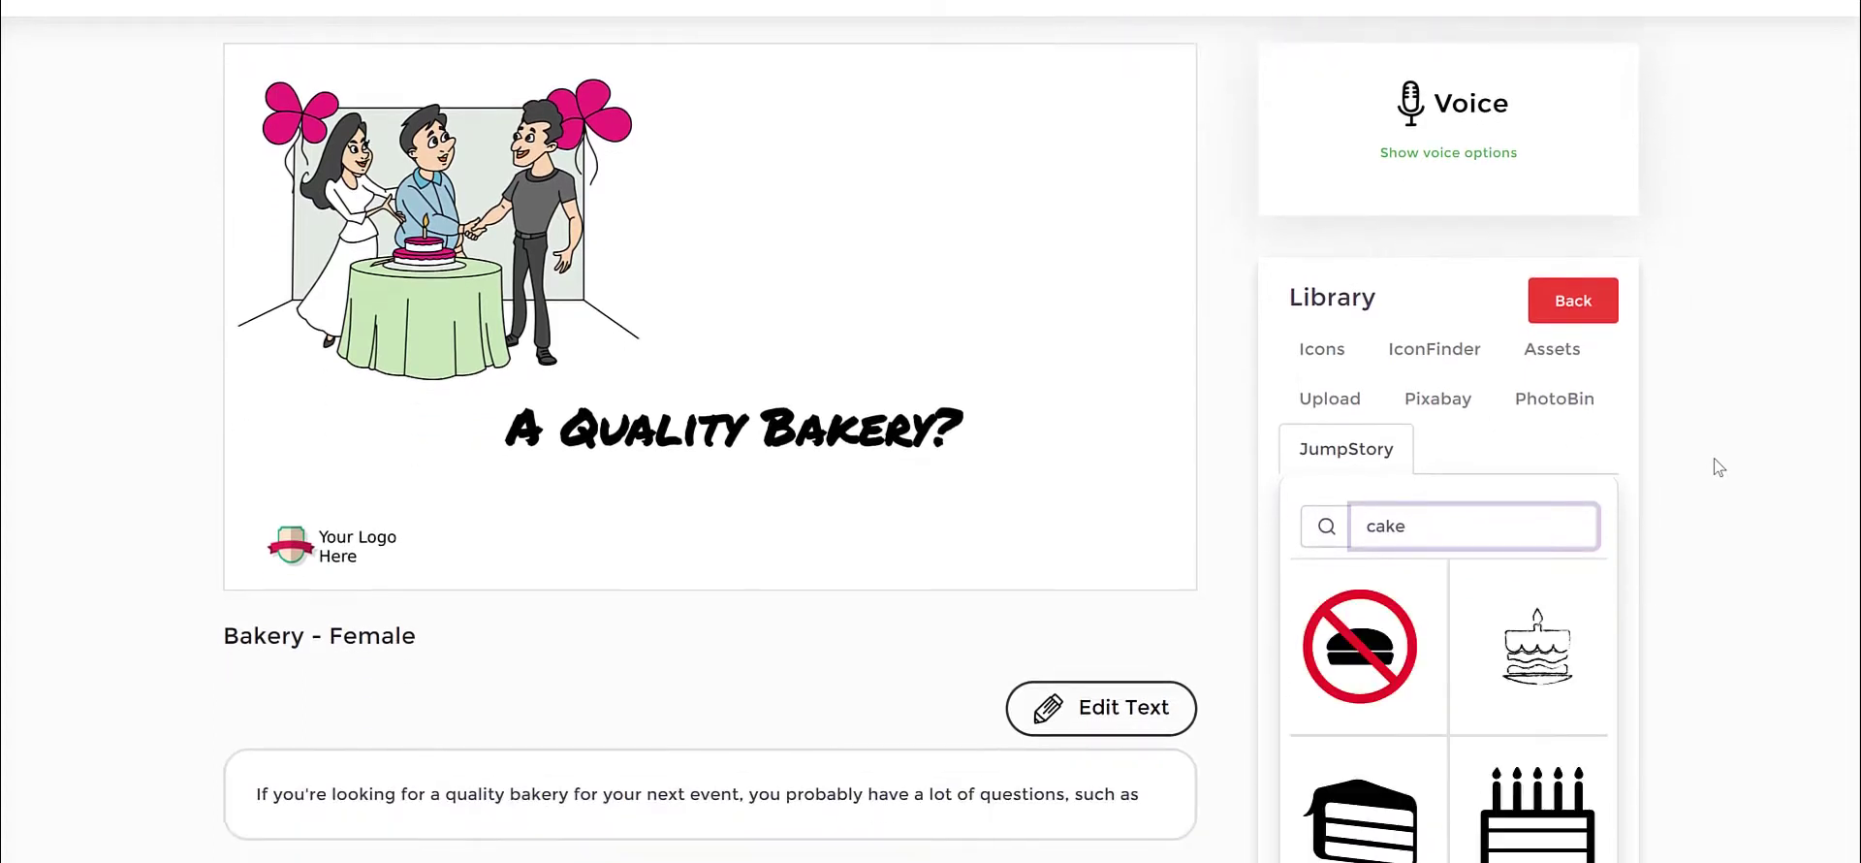
scroll(1532, 512, "down", 2)
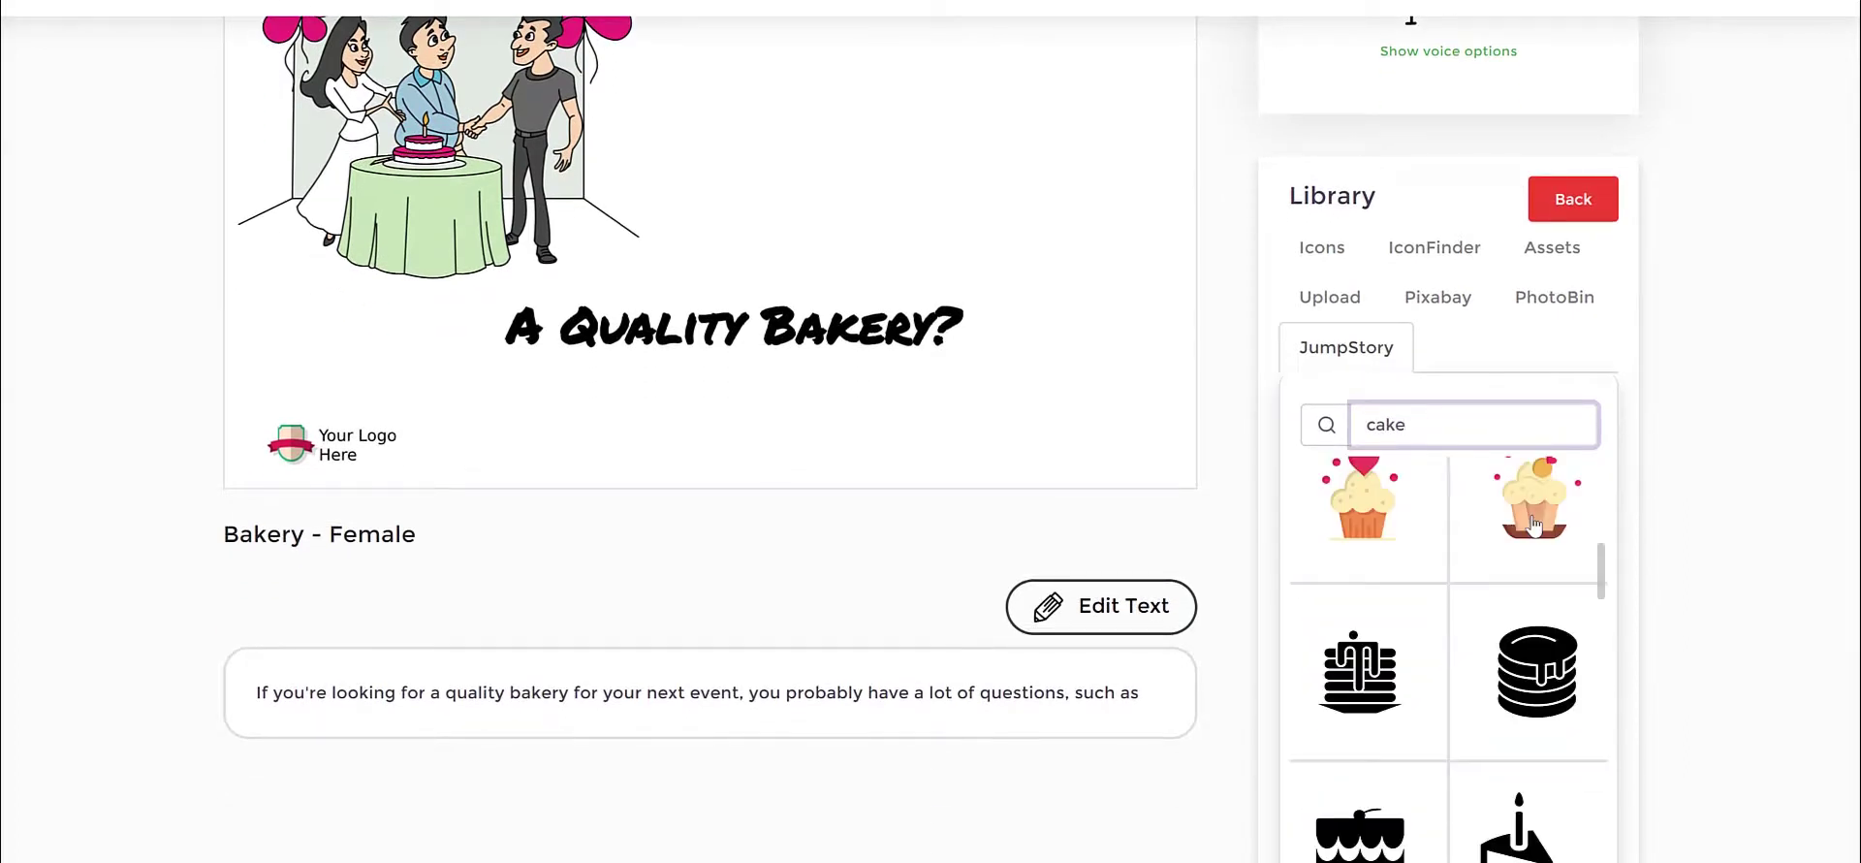
scroll(1532, 523, "up", 4)
scroll(1533, 523, "down", 4)
scroll(1532, 524, "up", 2)
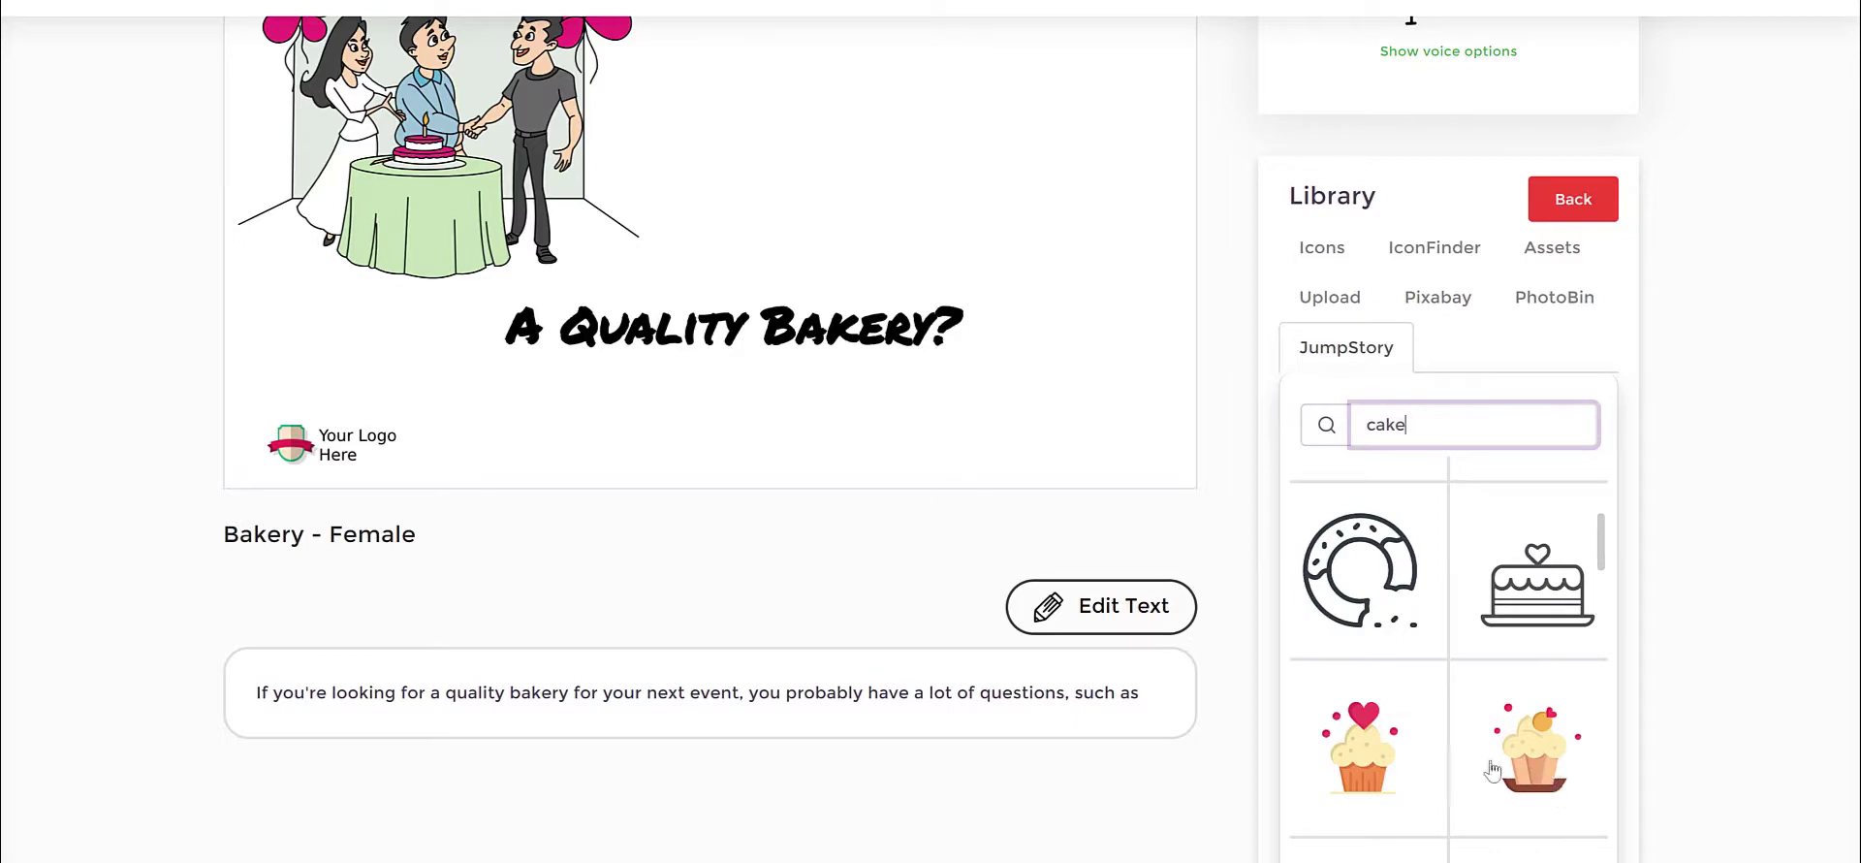
left_click(1374, 760)
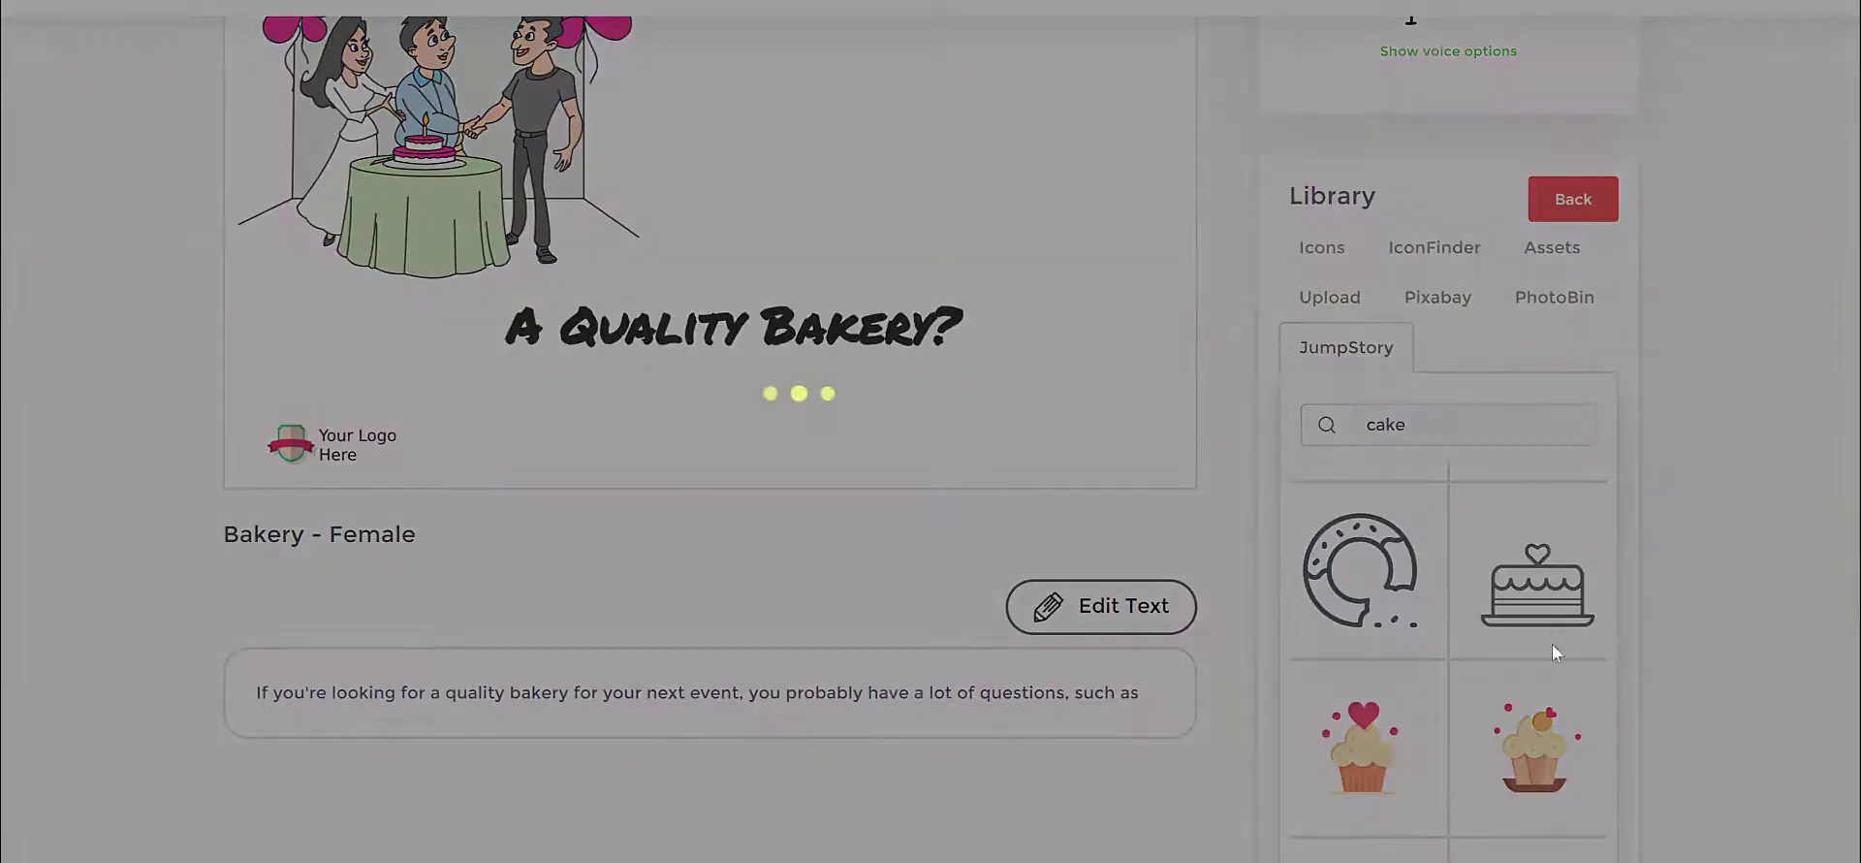
Step: Move the cupcake into the empty space to the right of the cake-party illustration and enlarge it
scroll(776, 358, "up", 3)
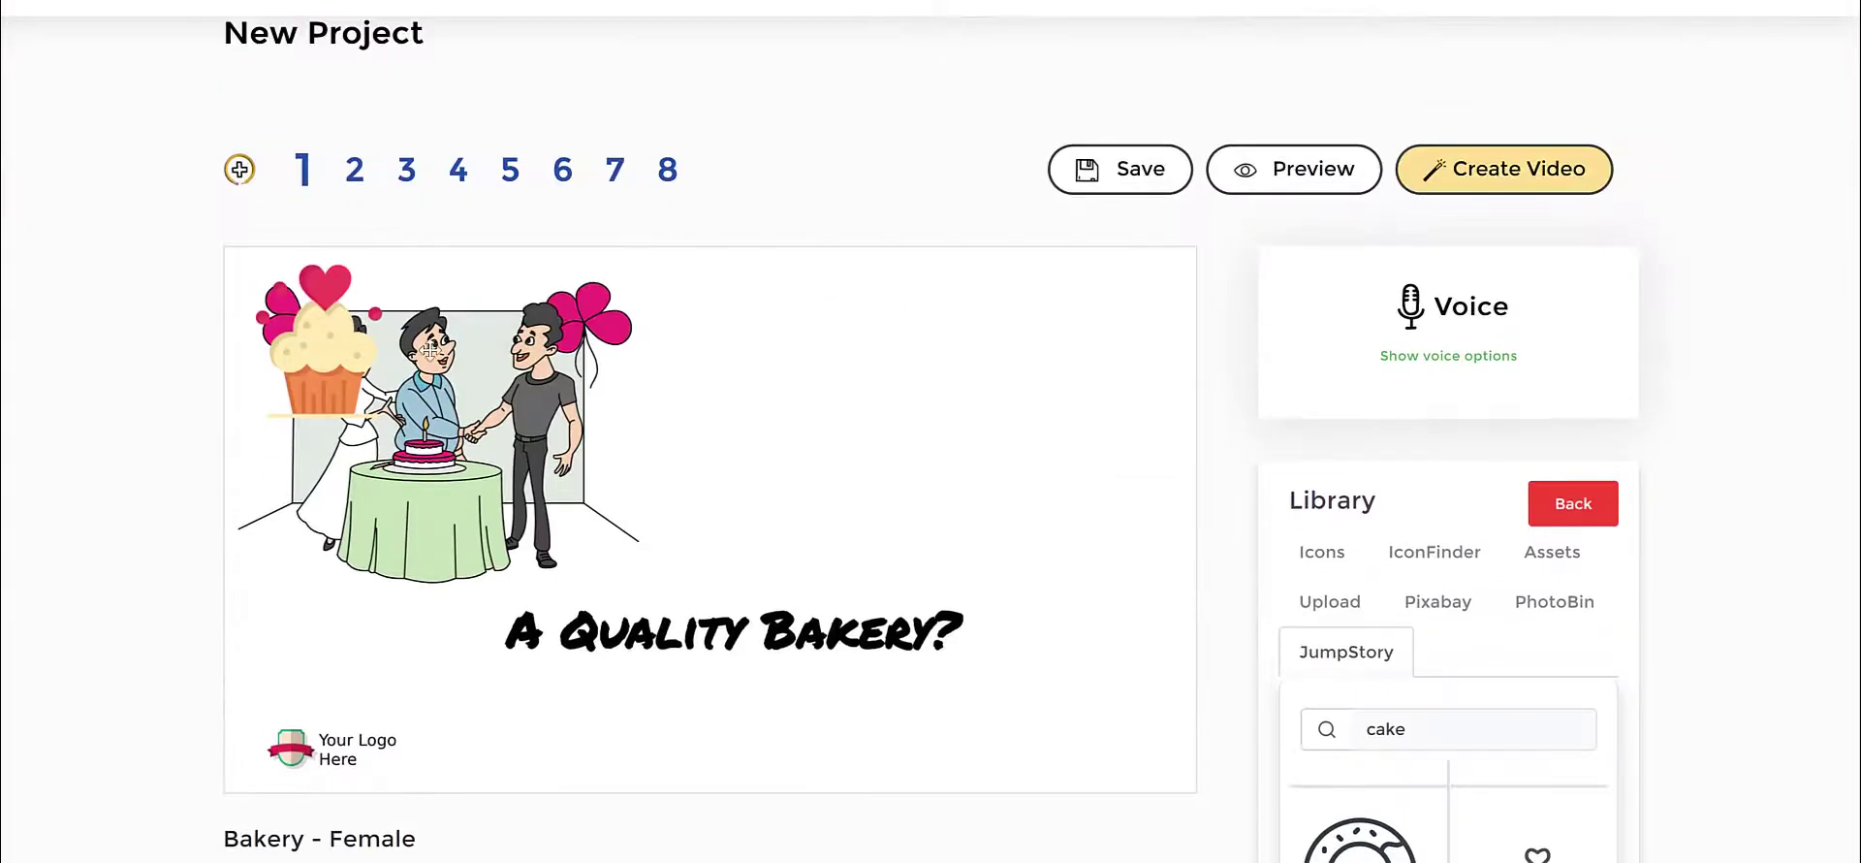
left_click_drag(320, 359, 943, 360)
left_click_drag(1040, 457, 1109, 568)
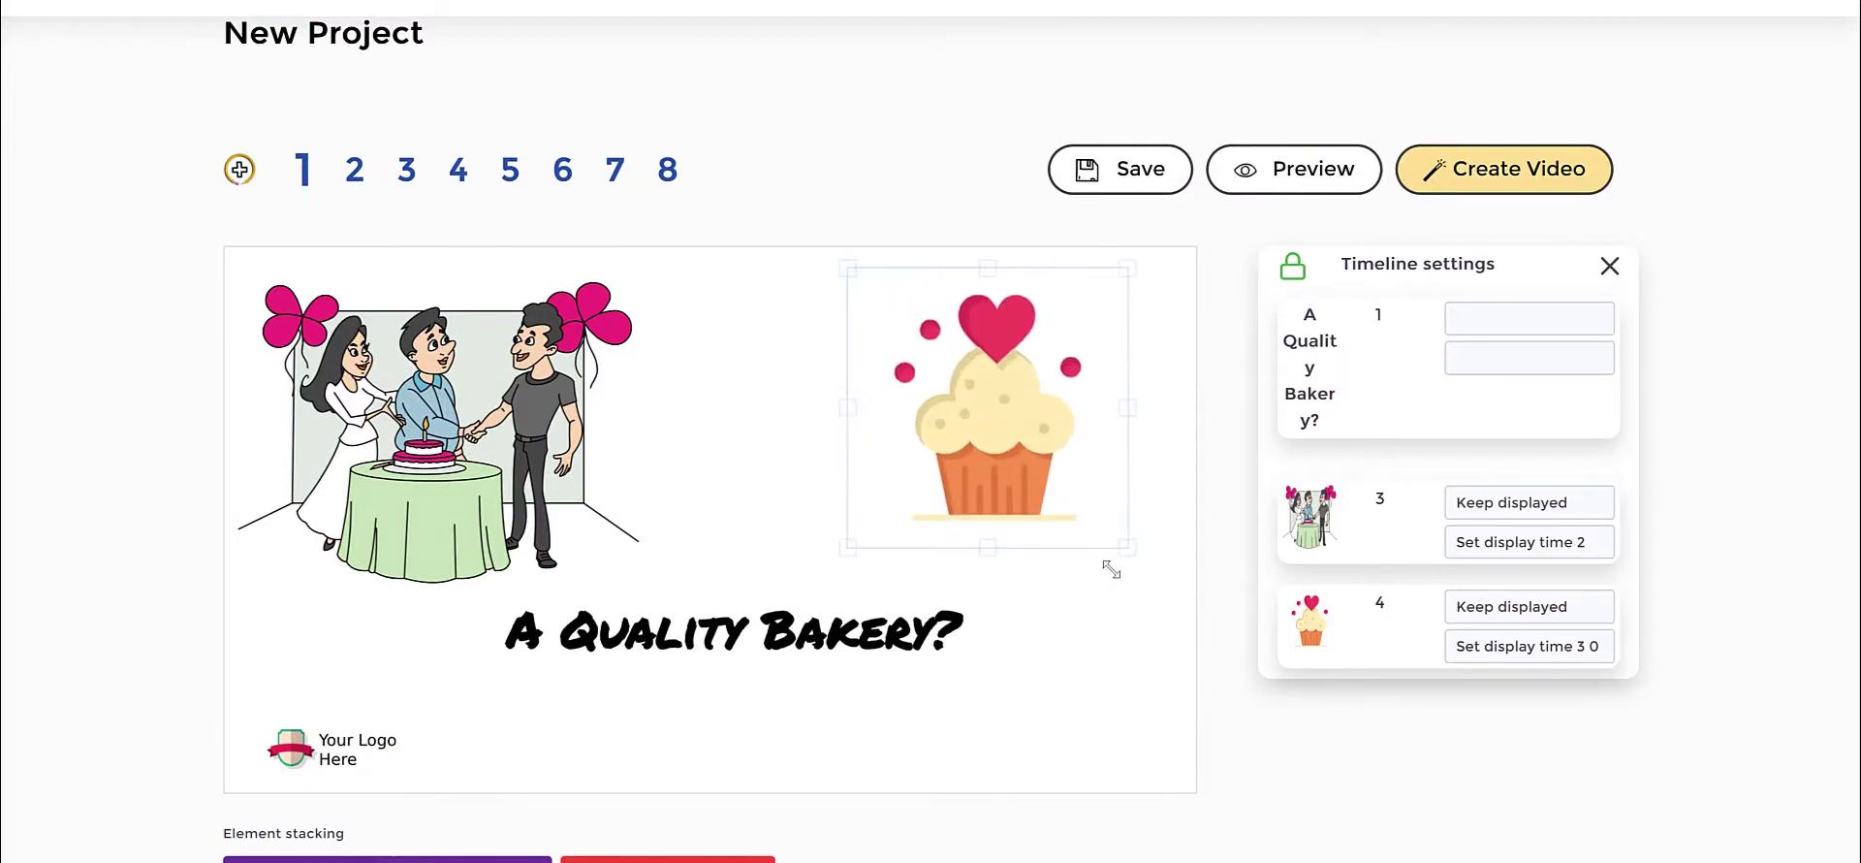
left_click_drag(902, 339, 870, 361)
Step: Keep the cupcake's transition on Hand drawing and set its speed to 1.5 s
scroll(464, 497, "down", 2)
left_click(308, 762)
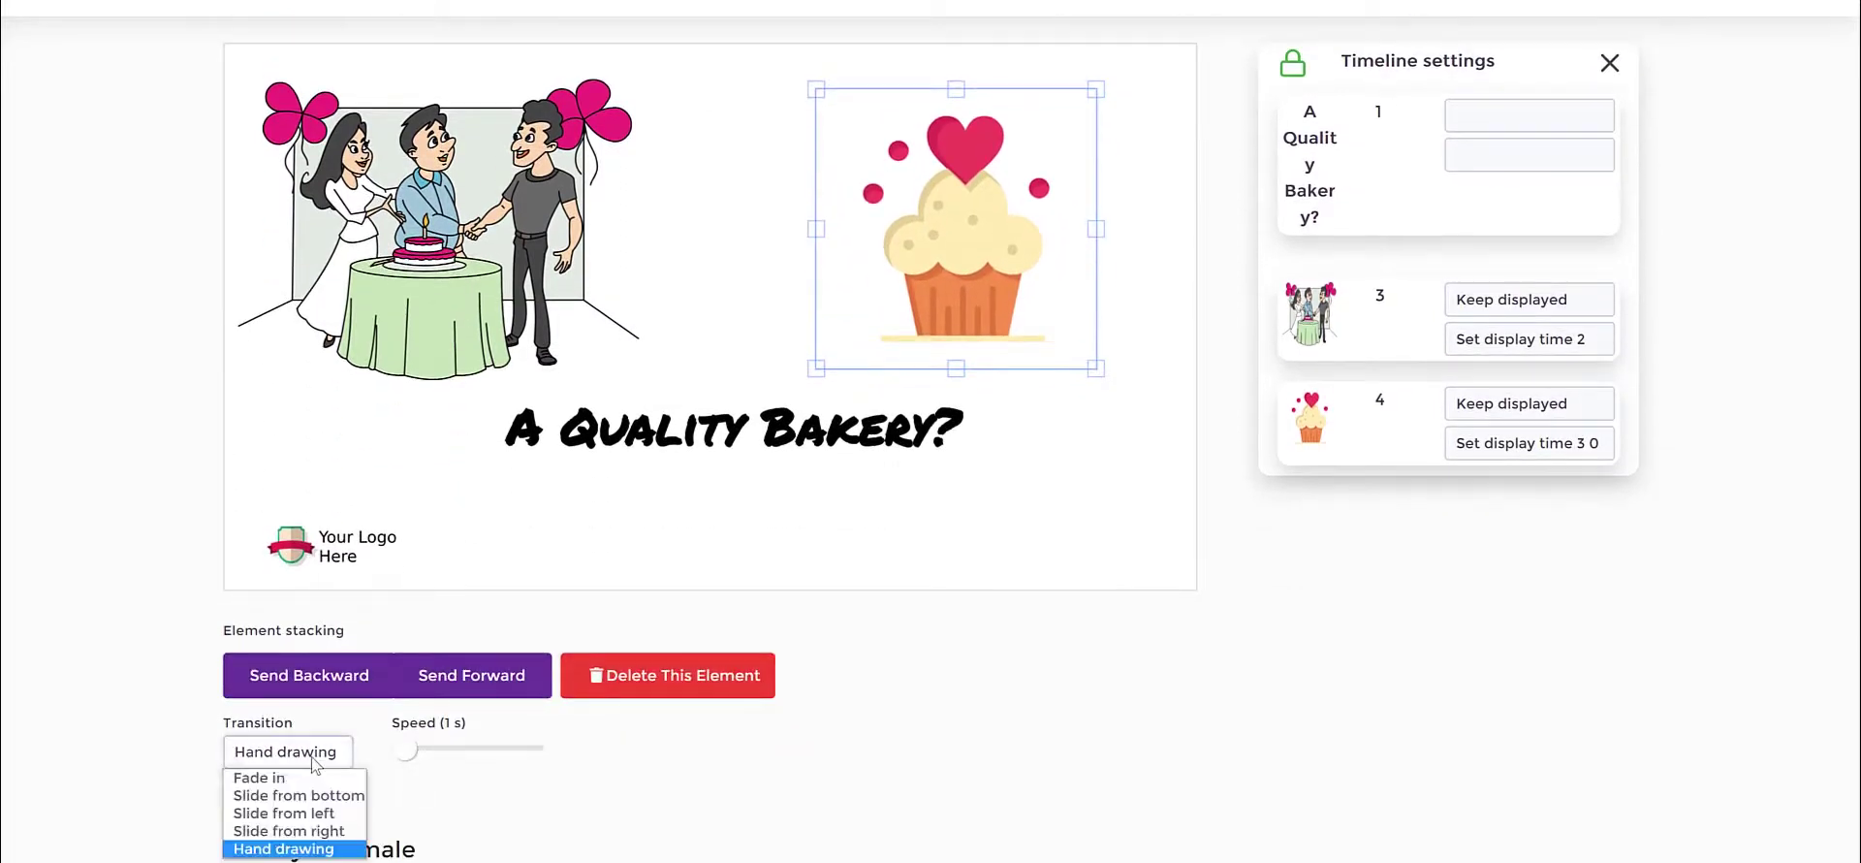
left_click(277, 851)
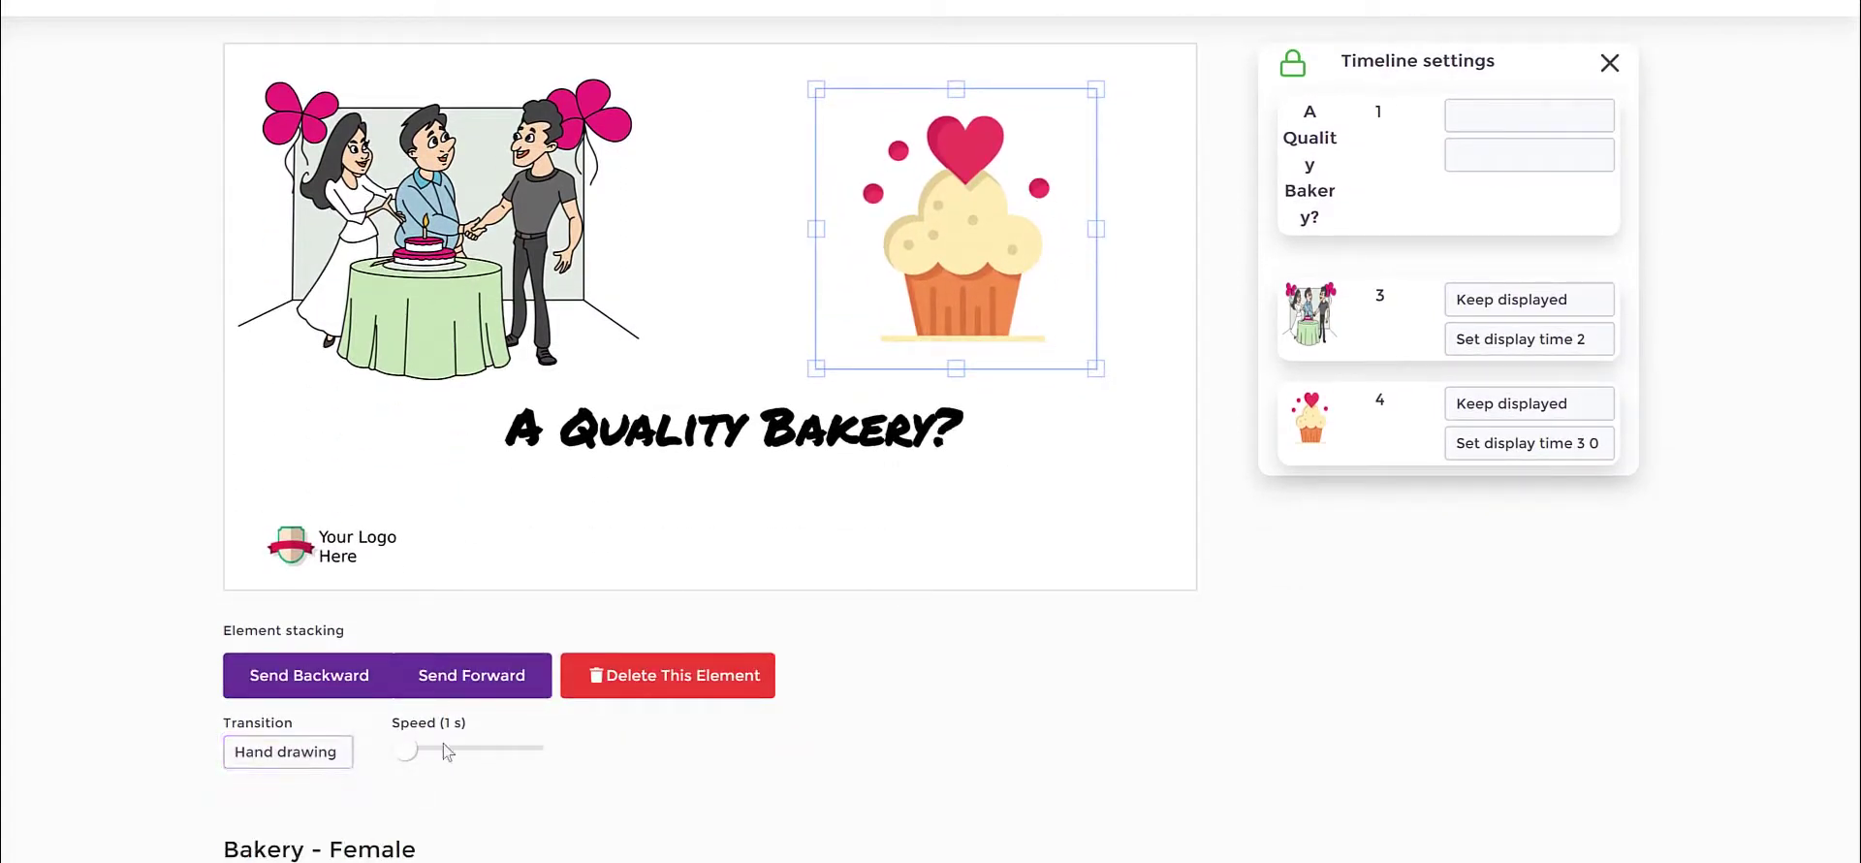
left_click_drag(407, 749, 584, 760)
mouse_move(425, 750)
left_mouse_down()
mouse_move(442, 750)
mouse_move(424, 750)
left_mouse_up()
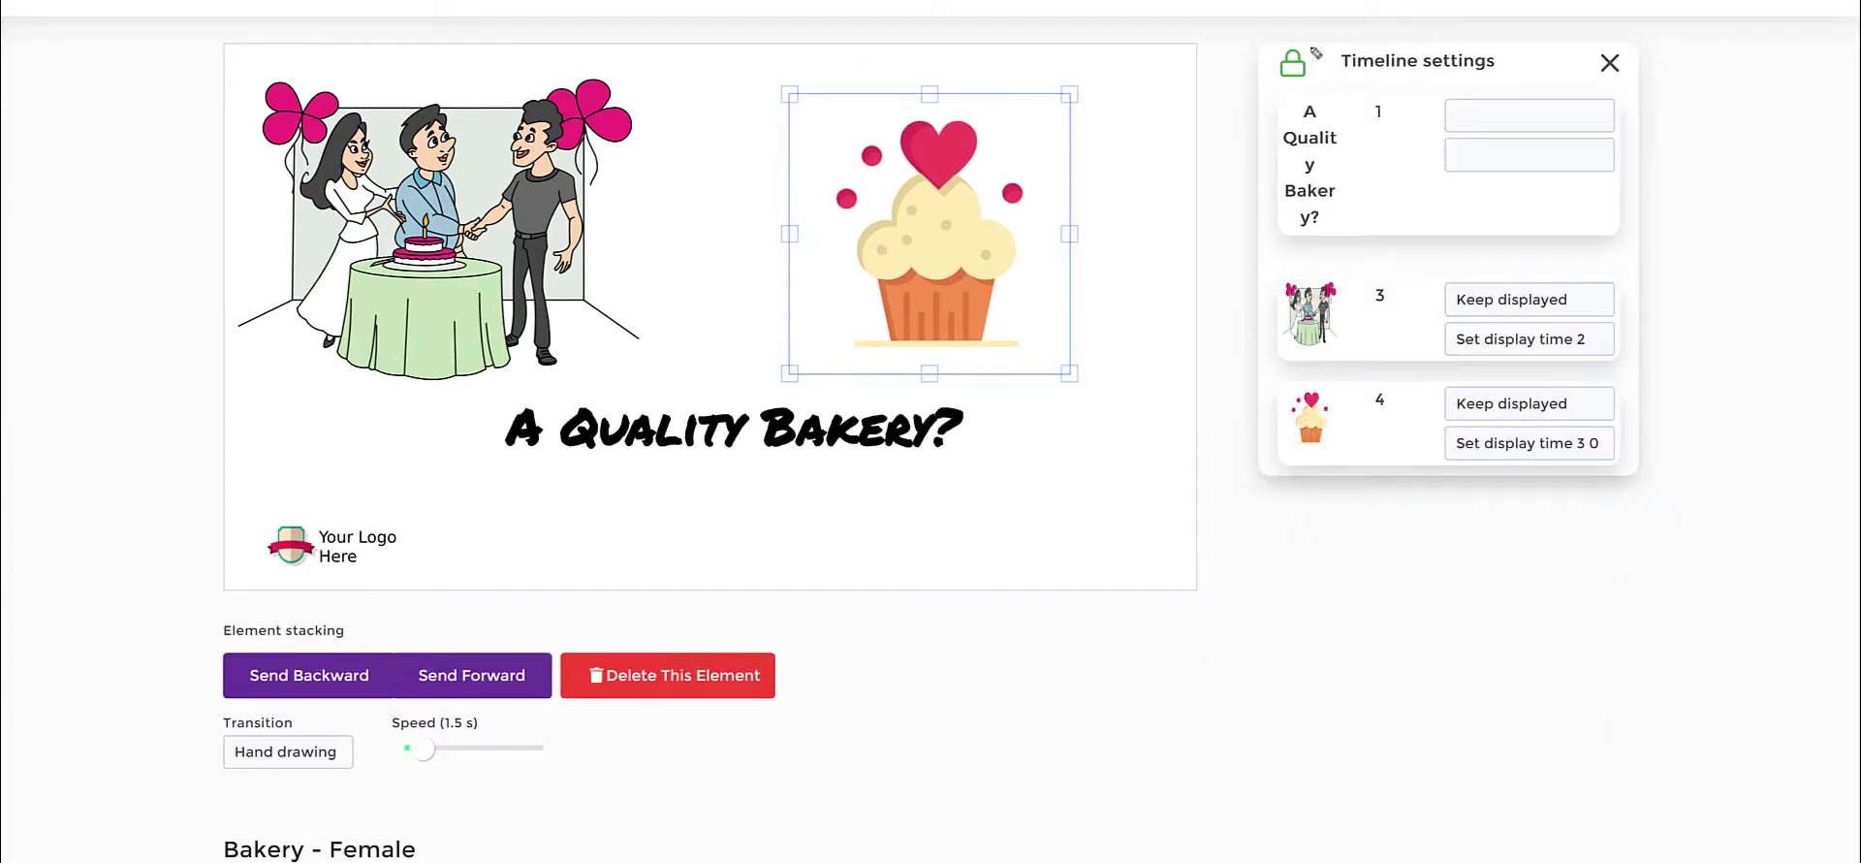
Step: Unlock the timeline of slide 1 so its elements can be reordered
mouse_move(1329, 5)
left_mouse_down()
mouse_move(1719, 349)
mouse_move(1502, 541)
mouse_move(1216, 429)
mouse_move(1233, 56)
mouse_move(1198, 62)
mouse_move(1338, 88)
mouse_move(1320, 41)
mouse_move(1290, 43)
mouse_move(1277, 95)
left_mouse_up()
left_click(1295, 64)
left_click_drag(637, 461, 1056, 463)
left_click(772, 549)
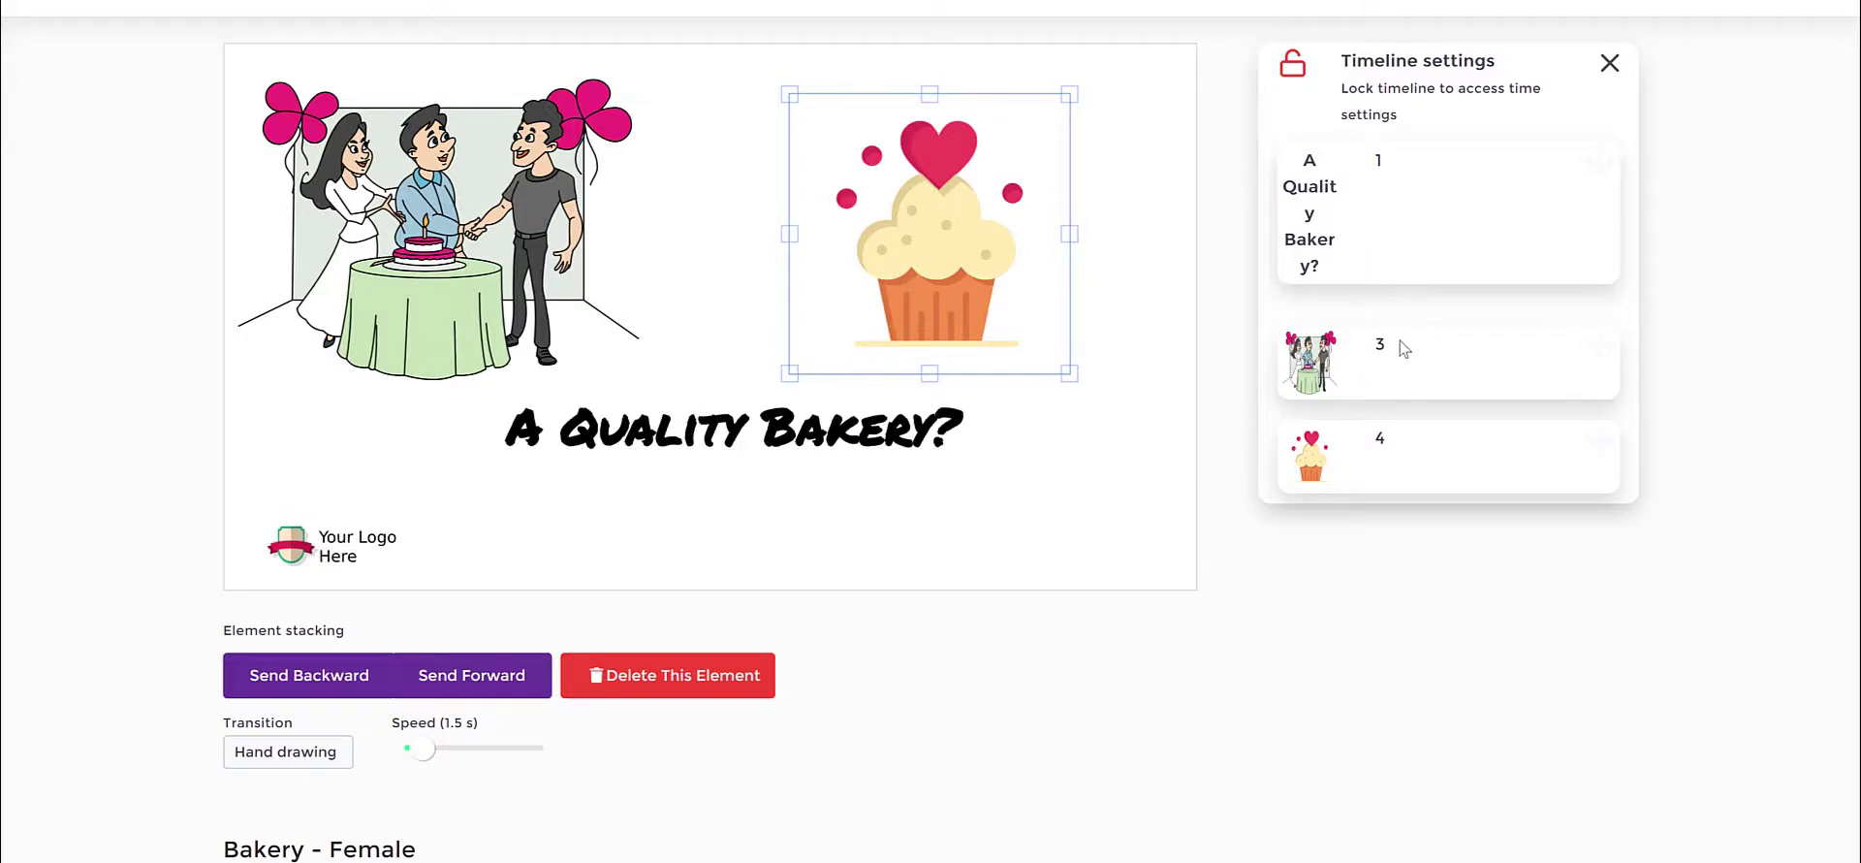
Step: Move the "A Quality Bakery?" text slightly lower and further left on the slide
left_click(690, 443)
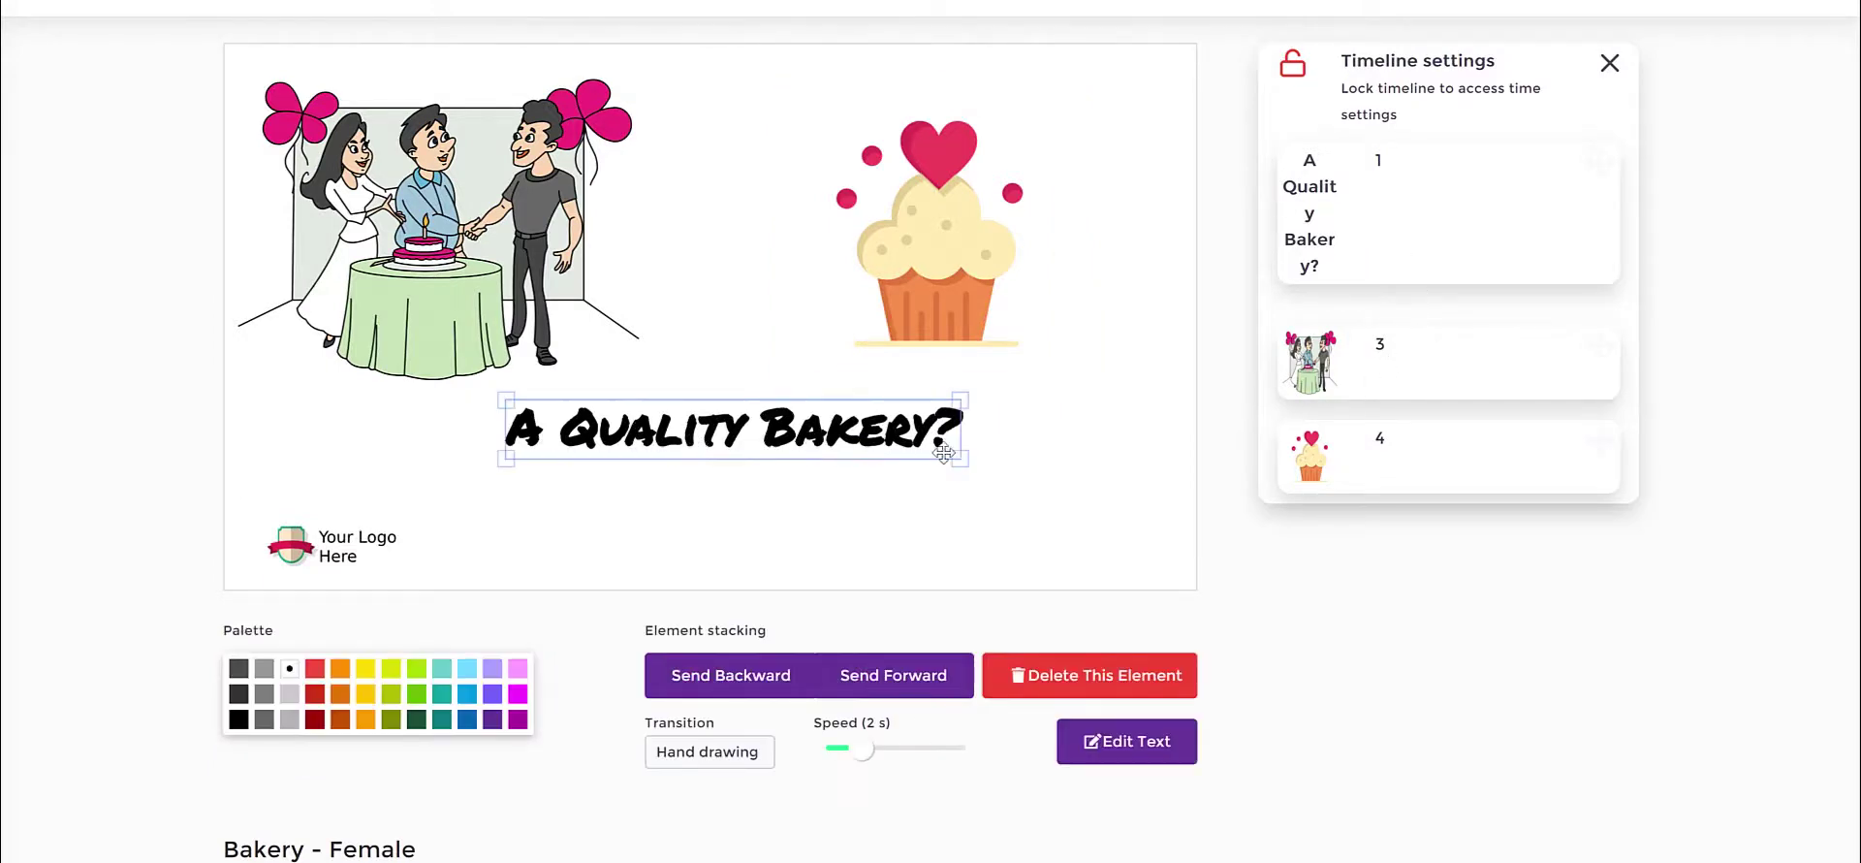
left_click_drag(714, 444, 688, 469)
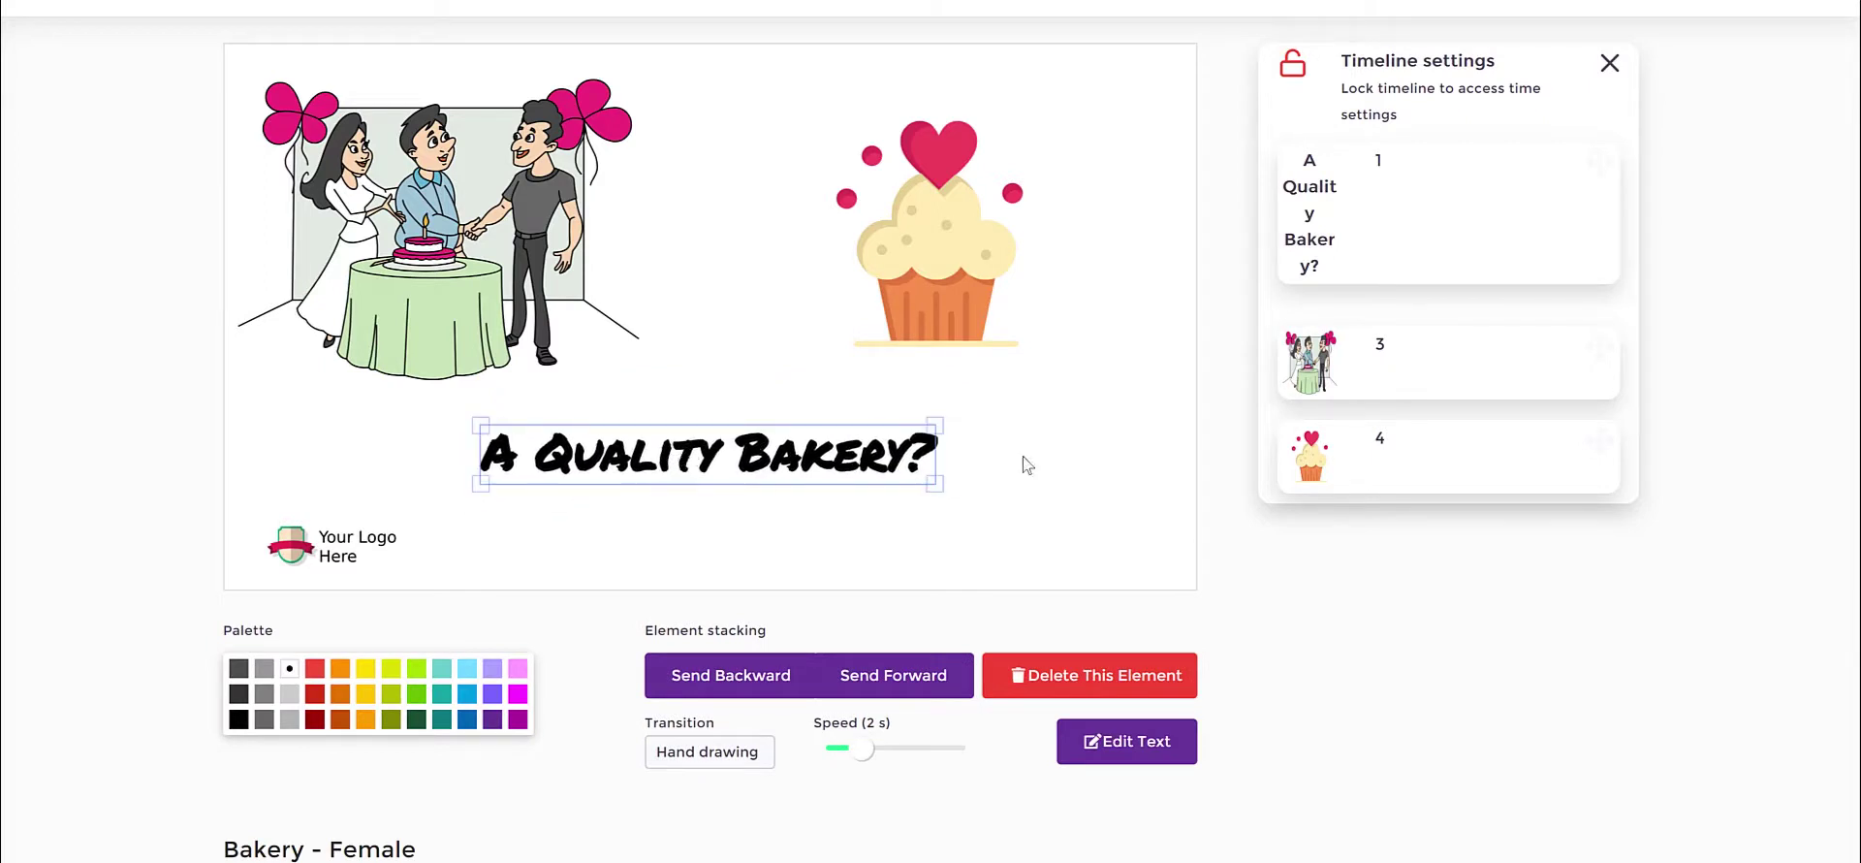
left_click_drag(1328, 203, 1333, 291)
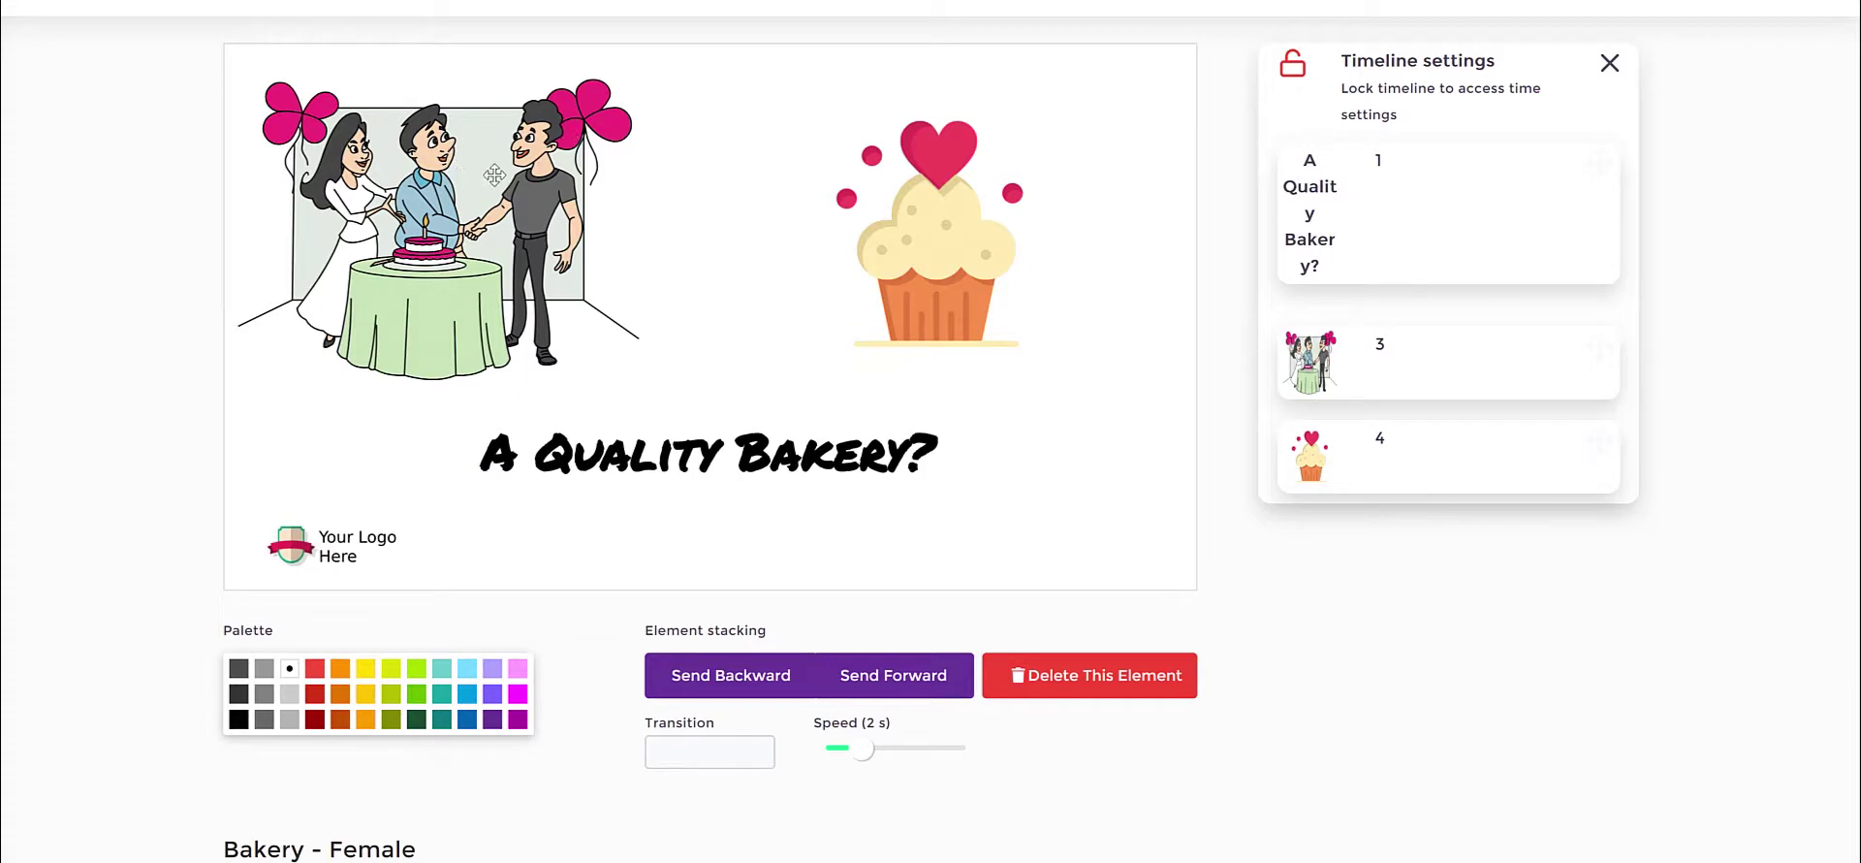
Step: Shift the cake-party illustration slightly right and enlarge the cupcake a little
left_click_drag(480, 175, 501, 179)
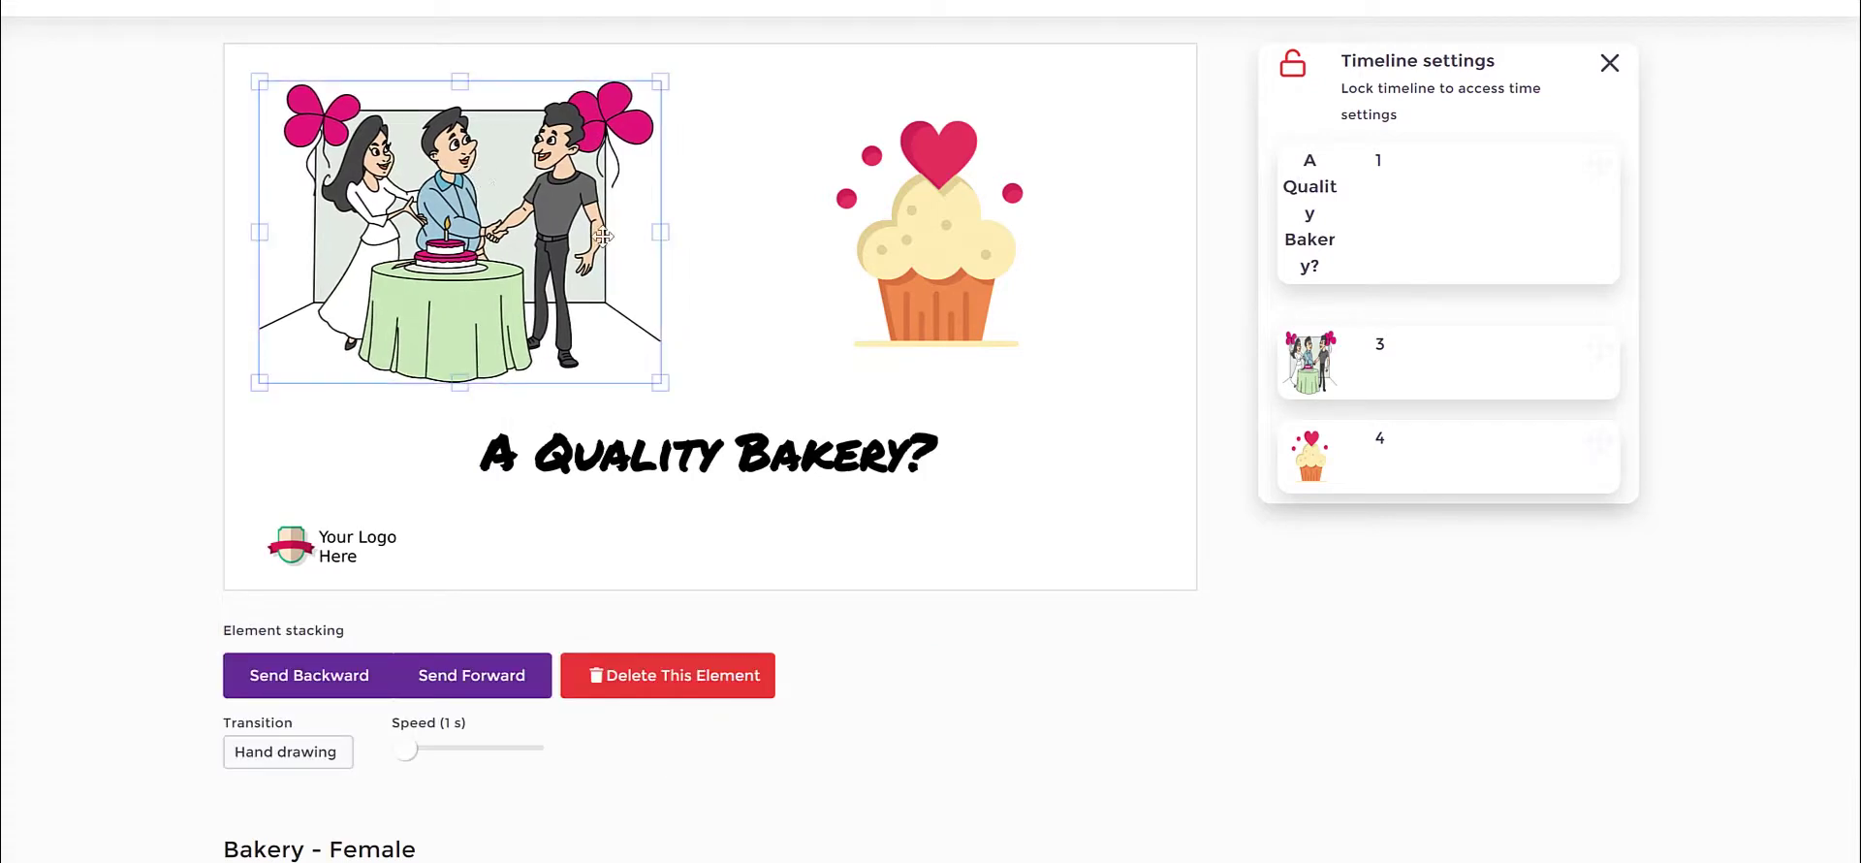
left_click(935, 276)
left_click_drag(1047, 360, 1034, 324)
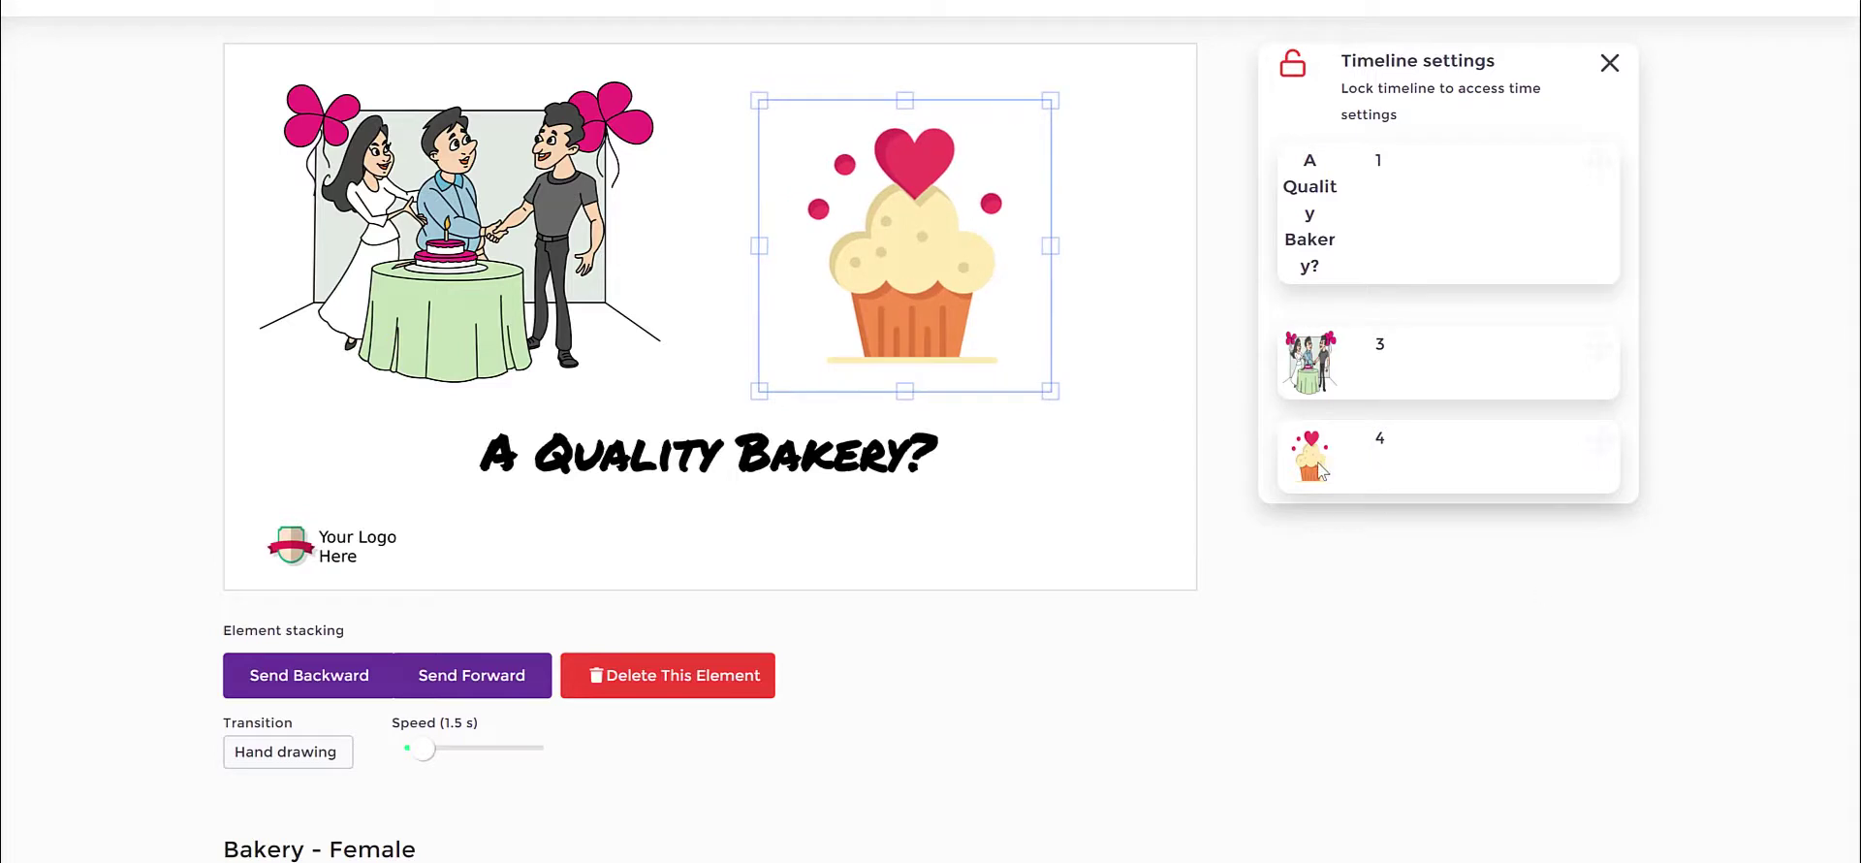
Step: Move the cupcake to position 2 in the timeline, ahead of the cake-party illustration, and lock the timeline
left_click_drag(1321, 470, 1322, 299)
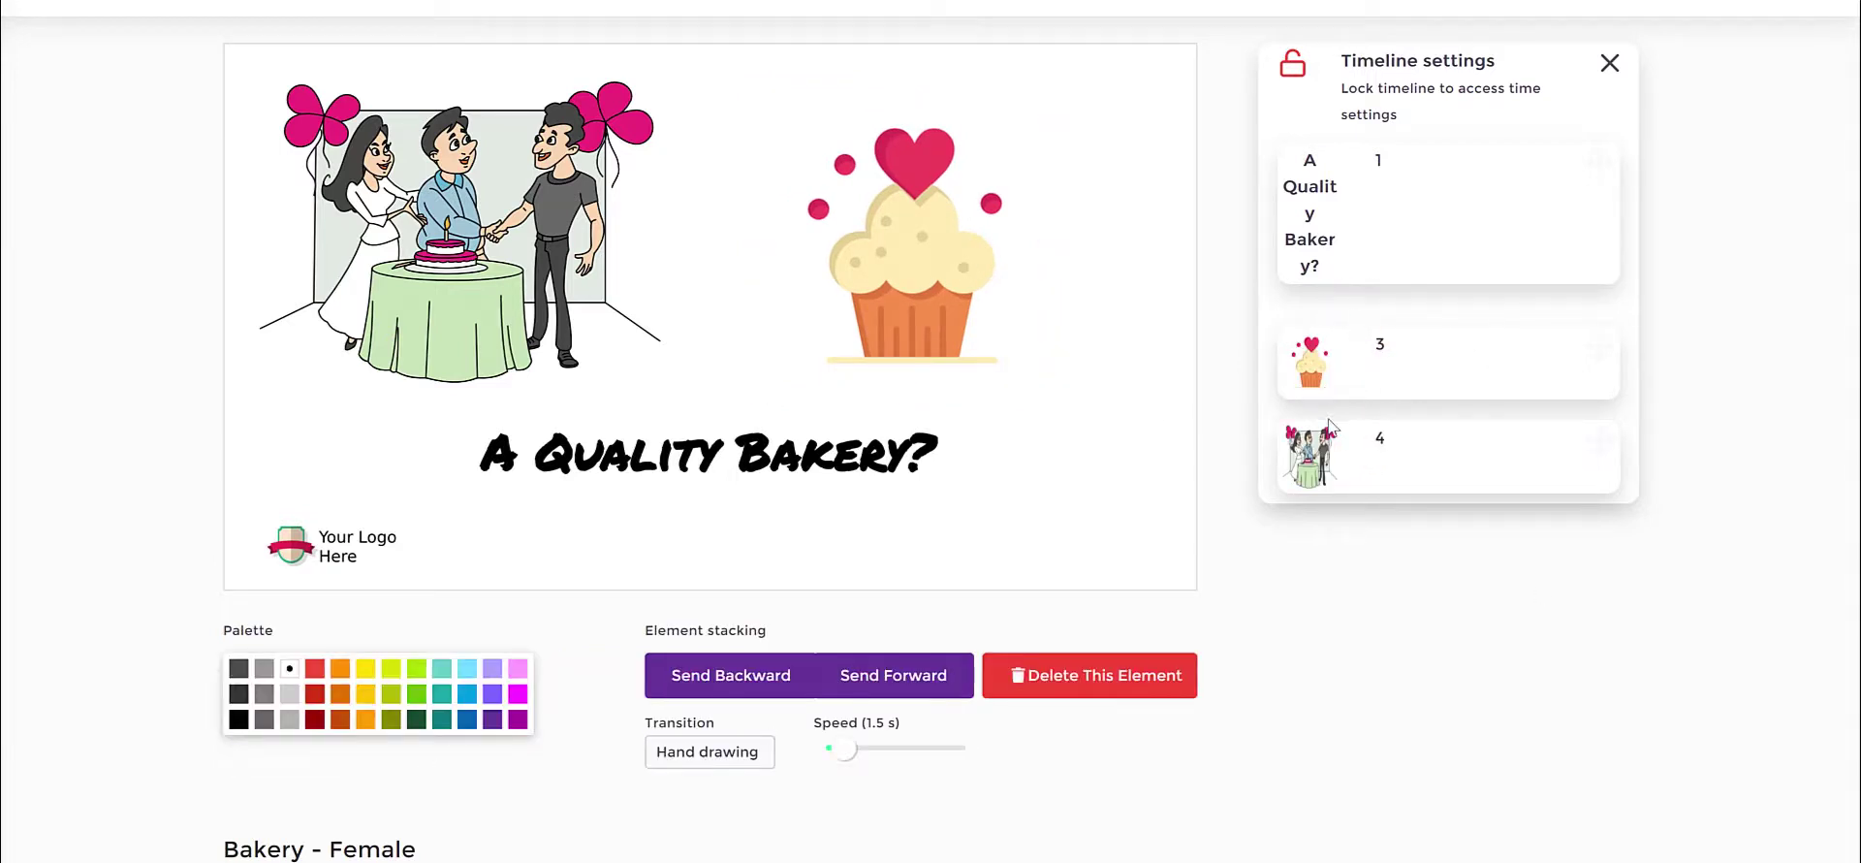
mouse_move(1332, 357)
left_mouse_down()
mouse_move(1369, 258)
mouse_move(1357, 174)
mouse_move(1328, 329)
left_mouse_up()
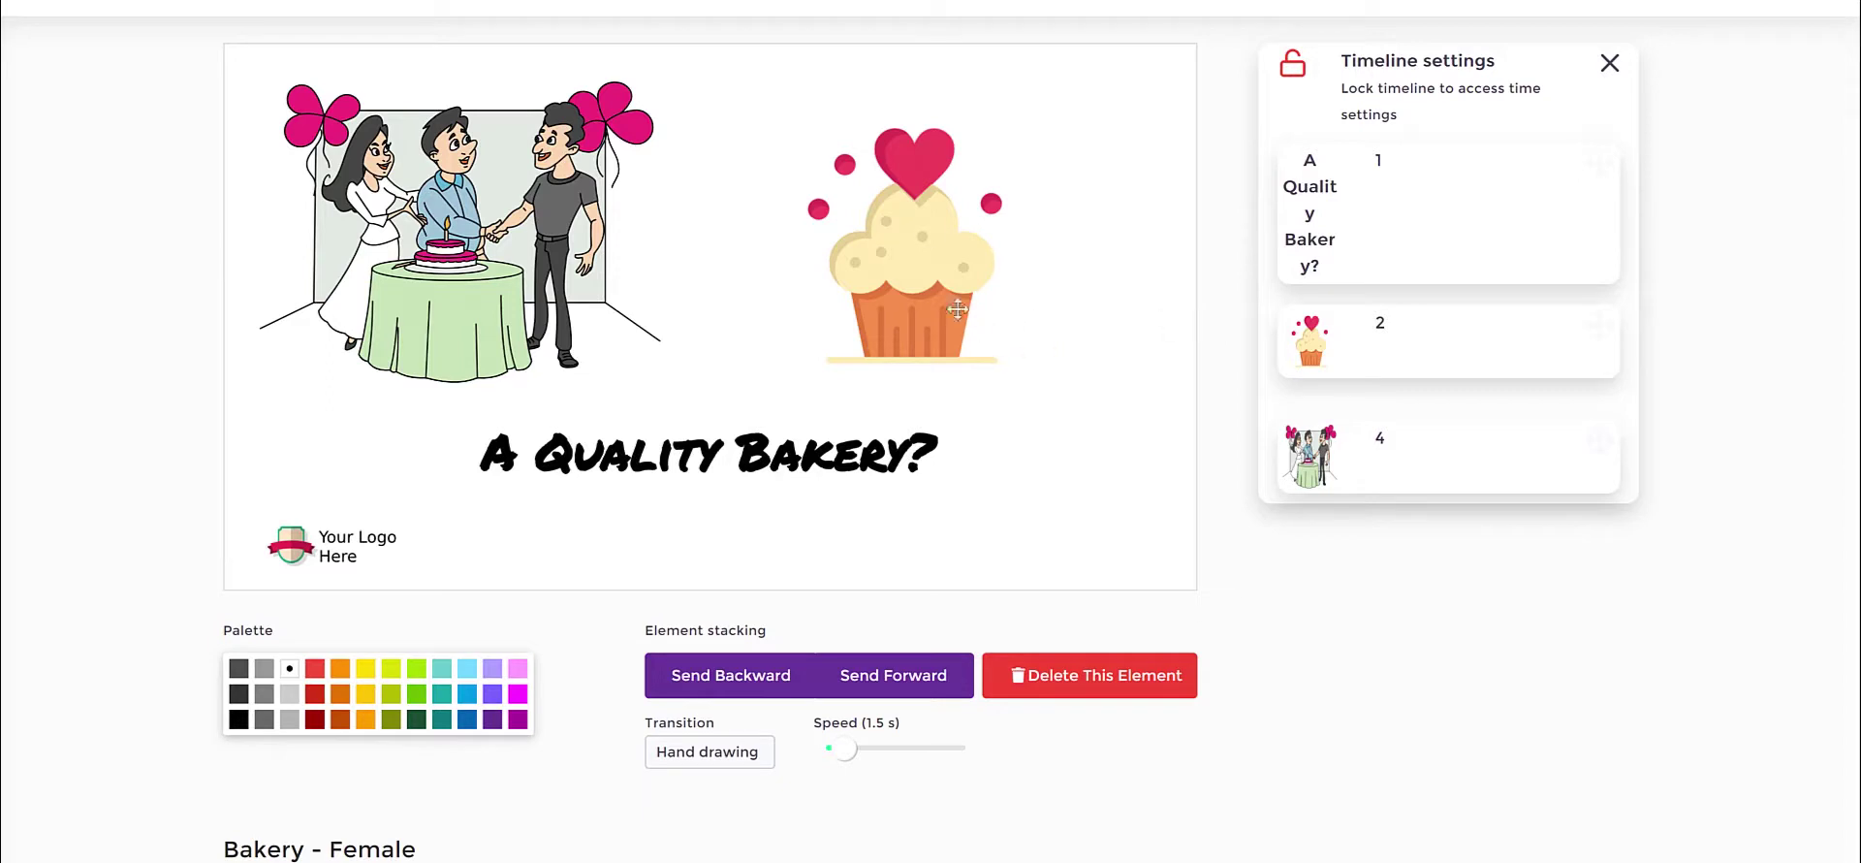
left_click(926, 233)
left_click(572, 250)
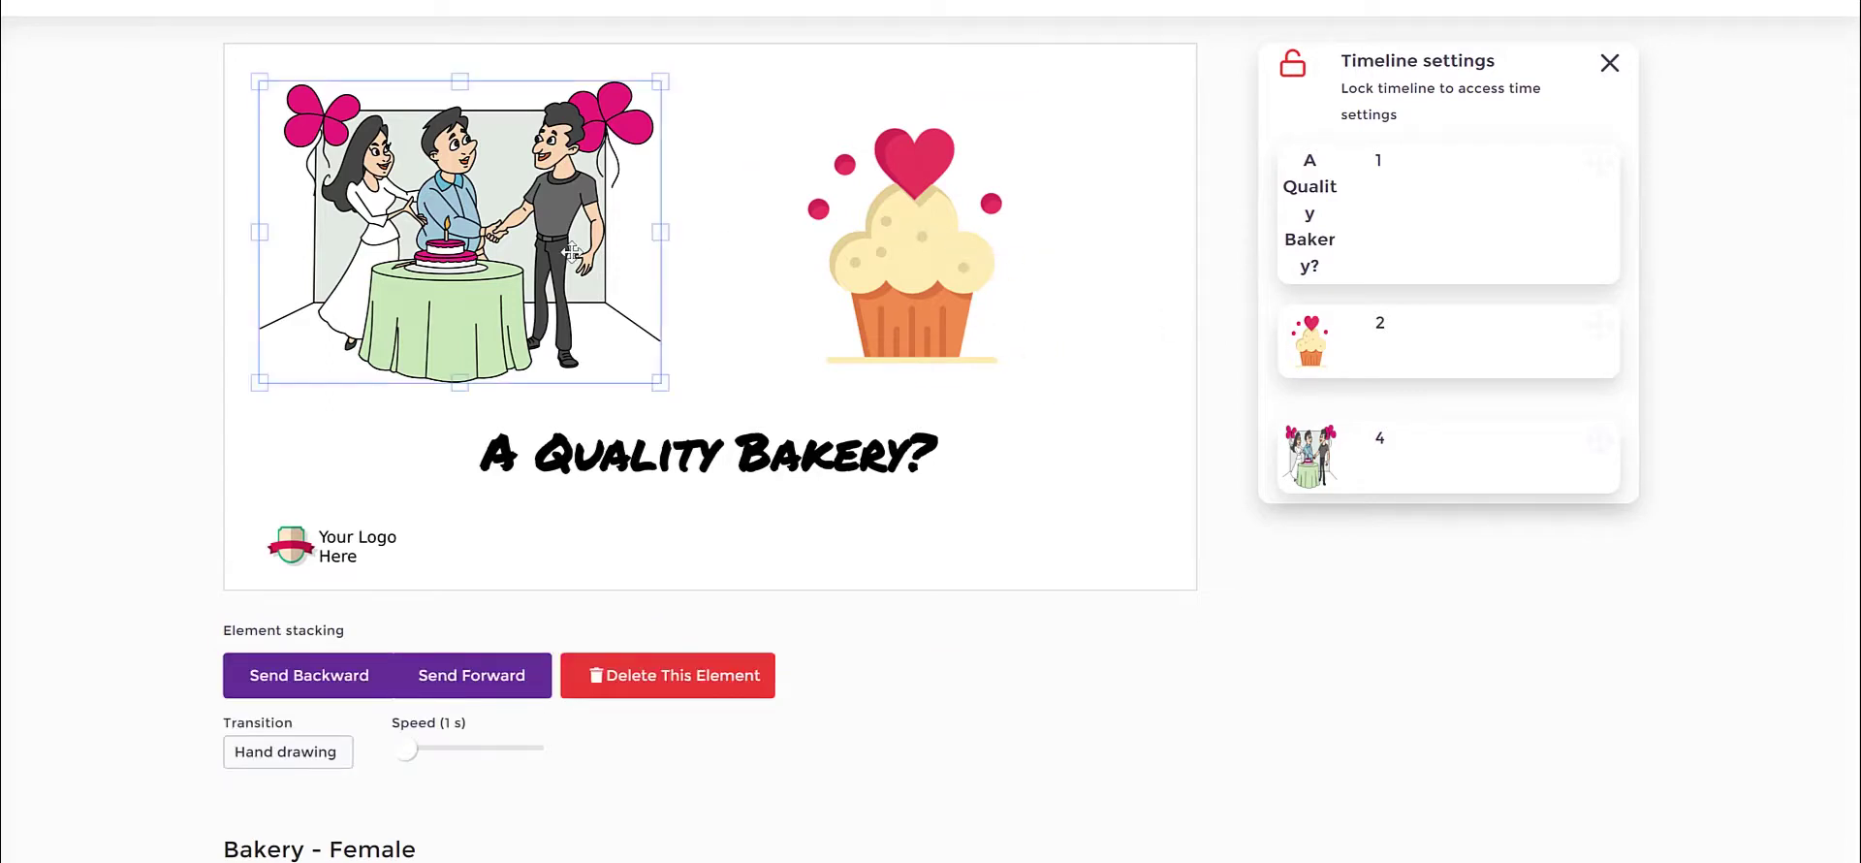
left_click(1181, 339)
left_click(872, 368)
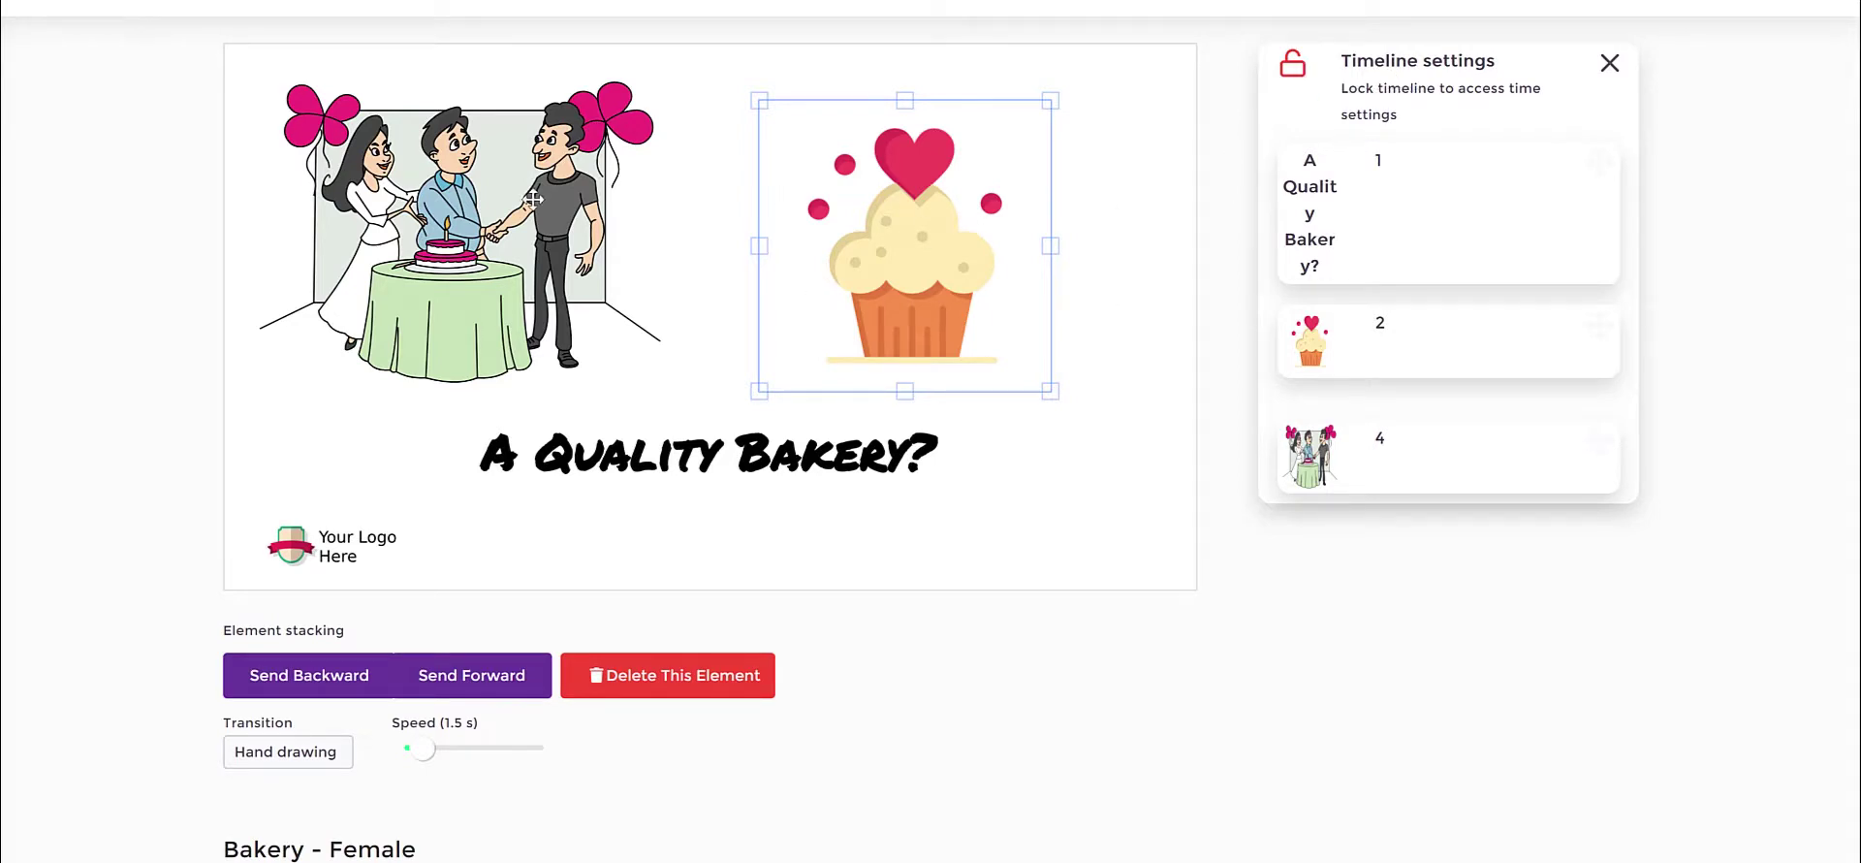
left_click(1303, 84)
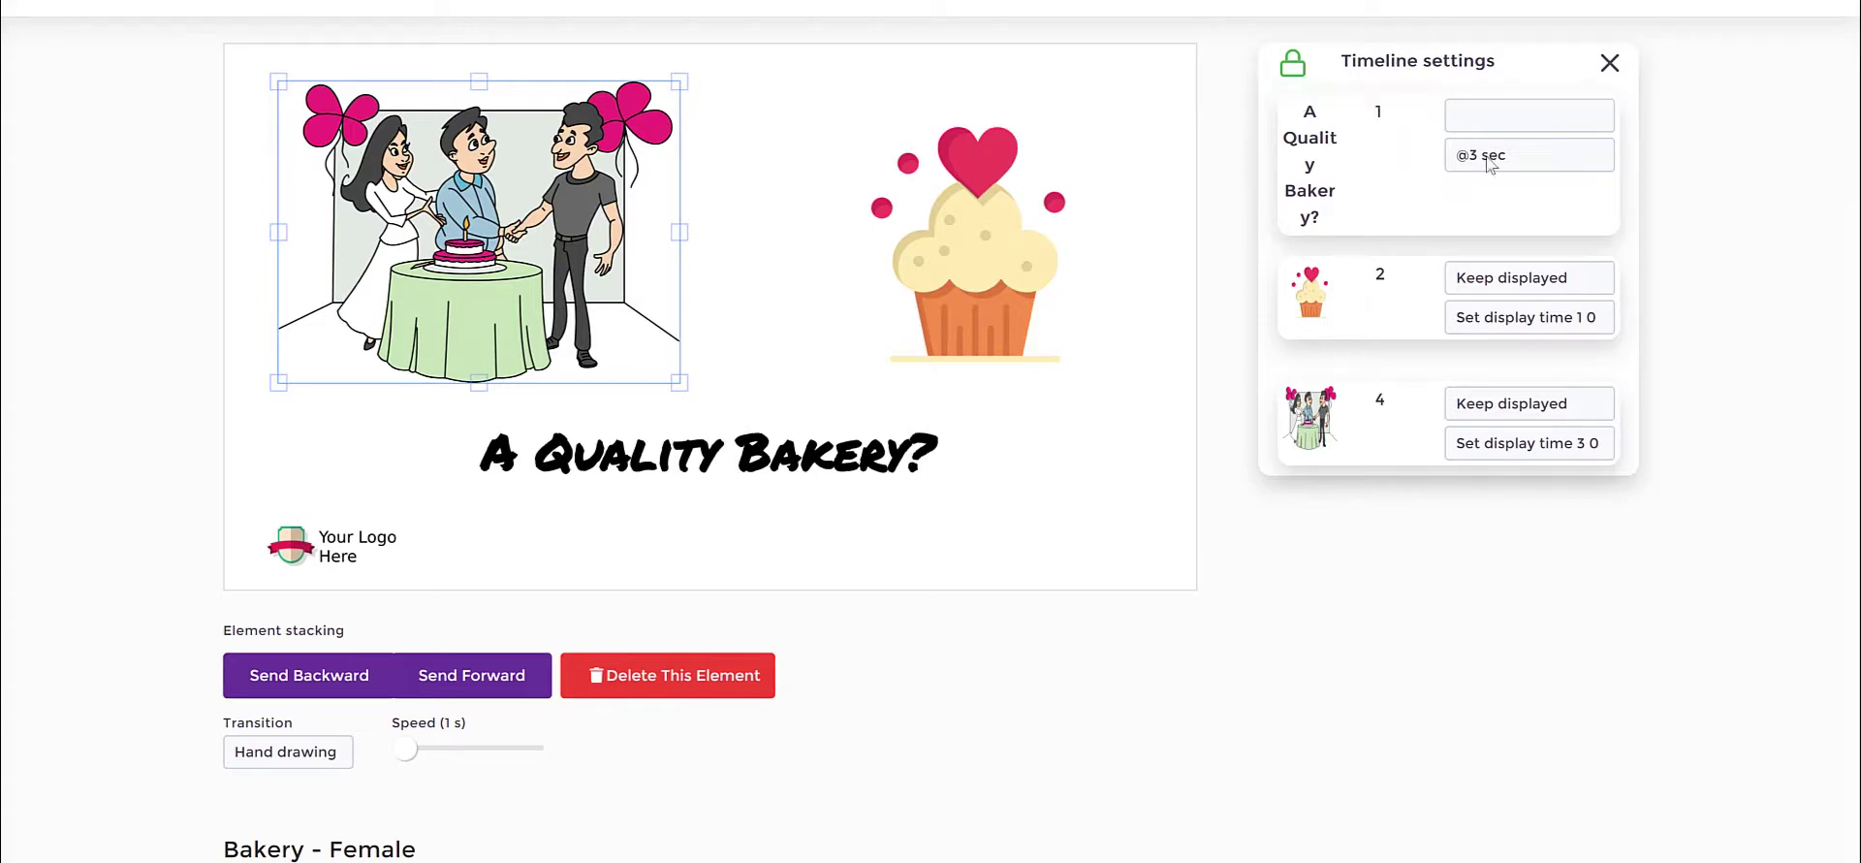
Step: Review the Keep displayed, Hide and display-time options for the text, cupcake and cake-party illustration in the timeline settings
left_click(1496, 117)
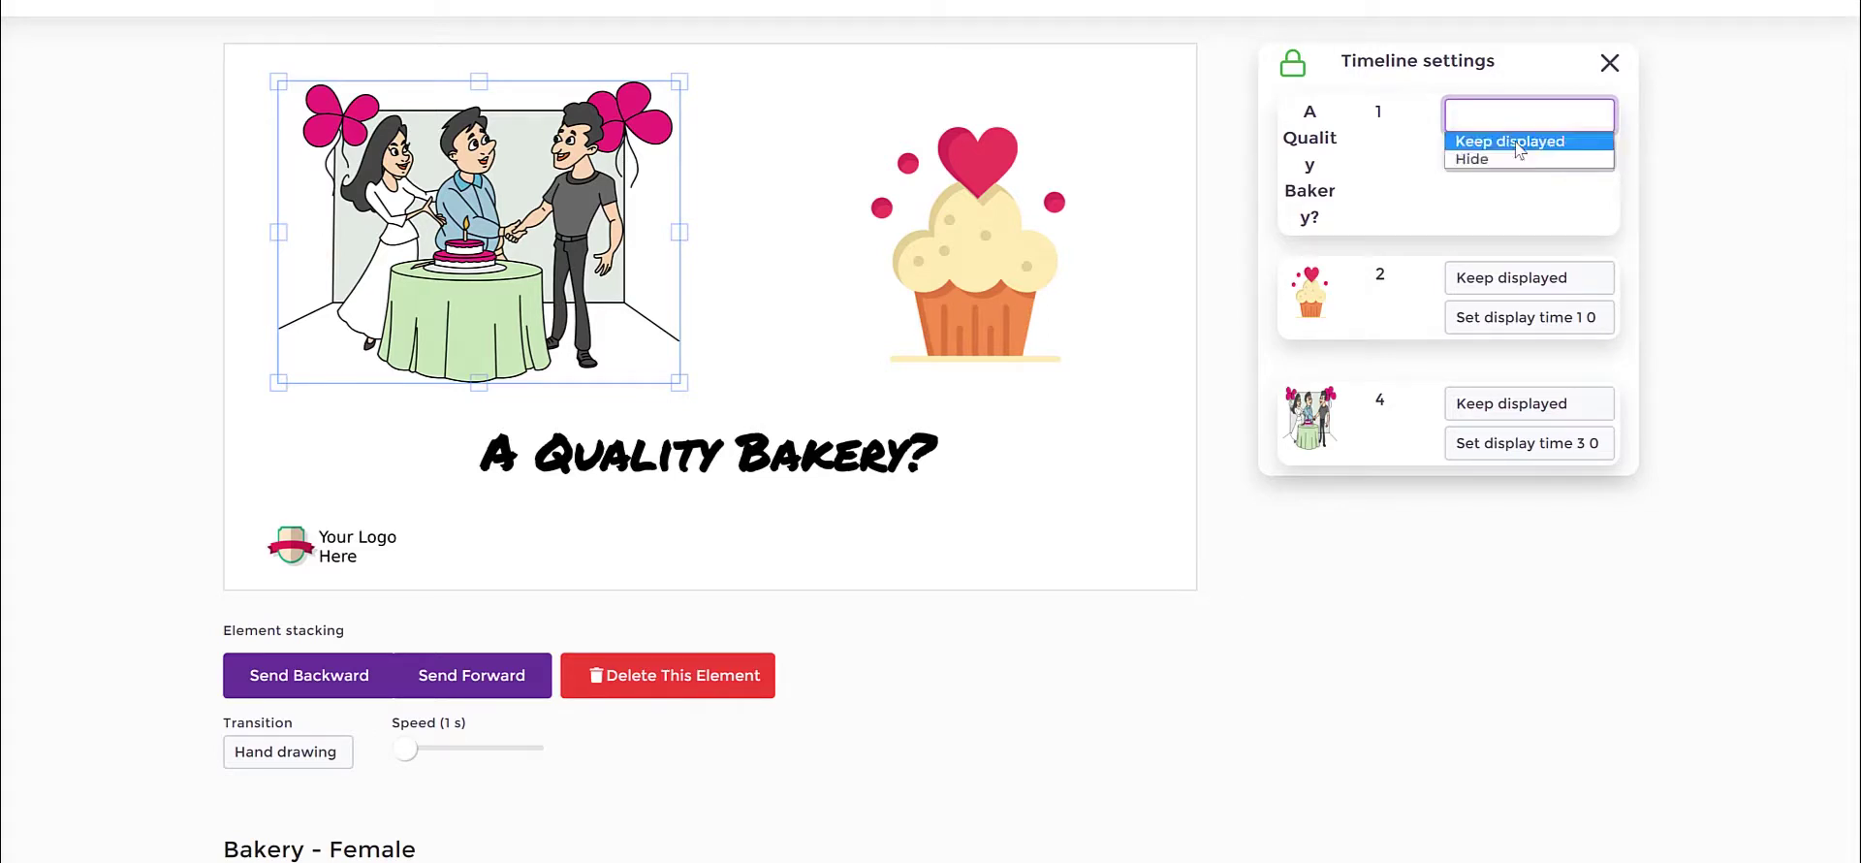
left_click(1520, 289)
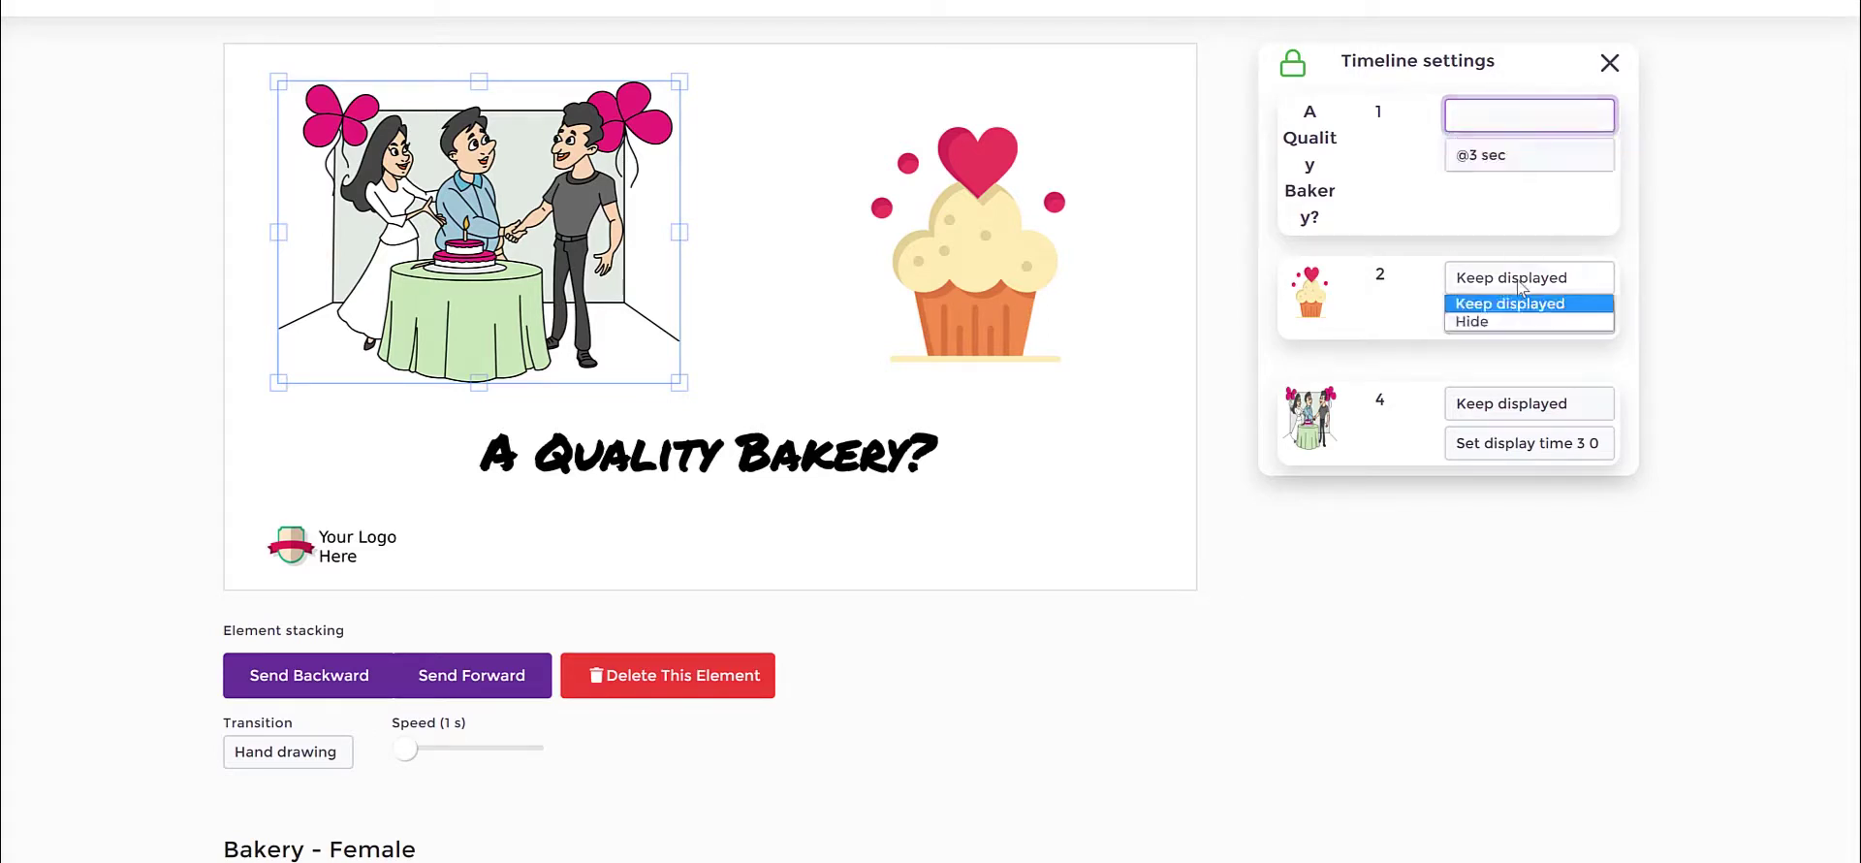
left_click(1658, 279)
left_click(1562, 320)
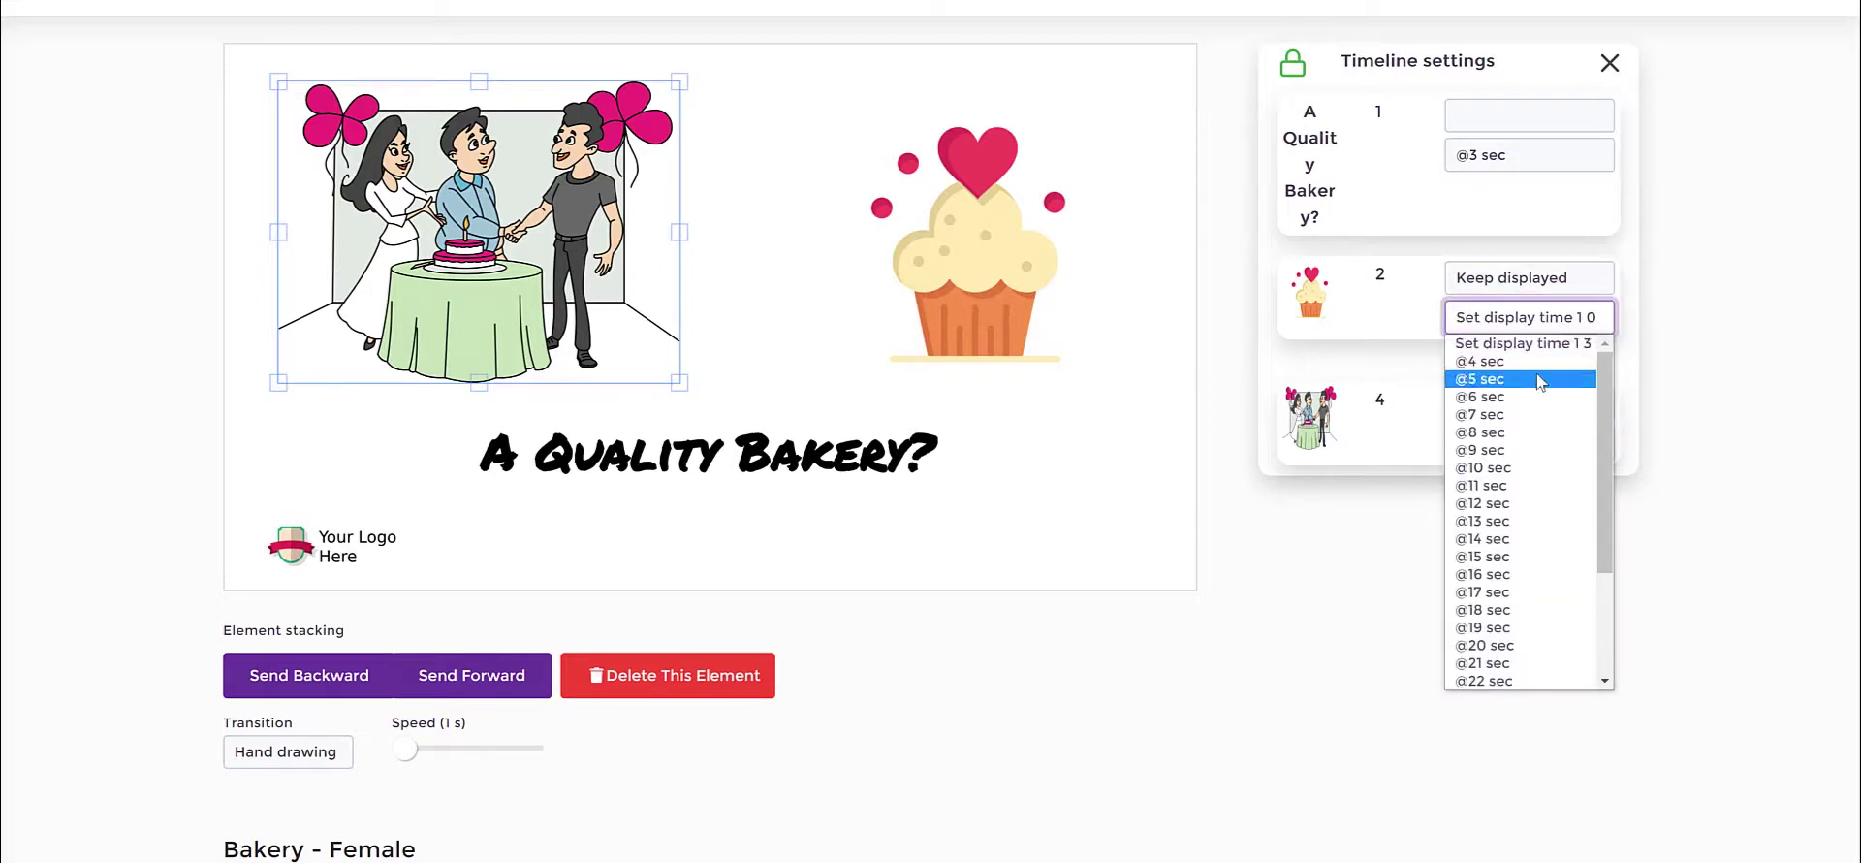
left_click(1613, 277)
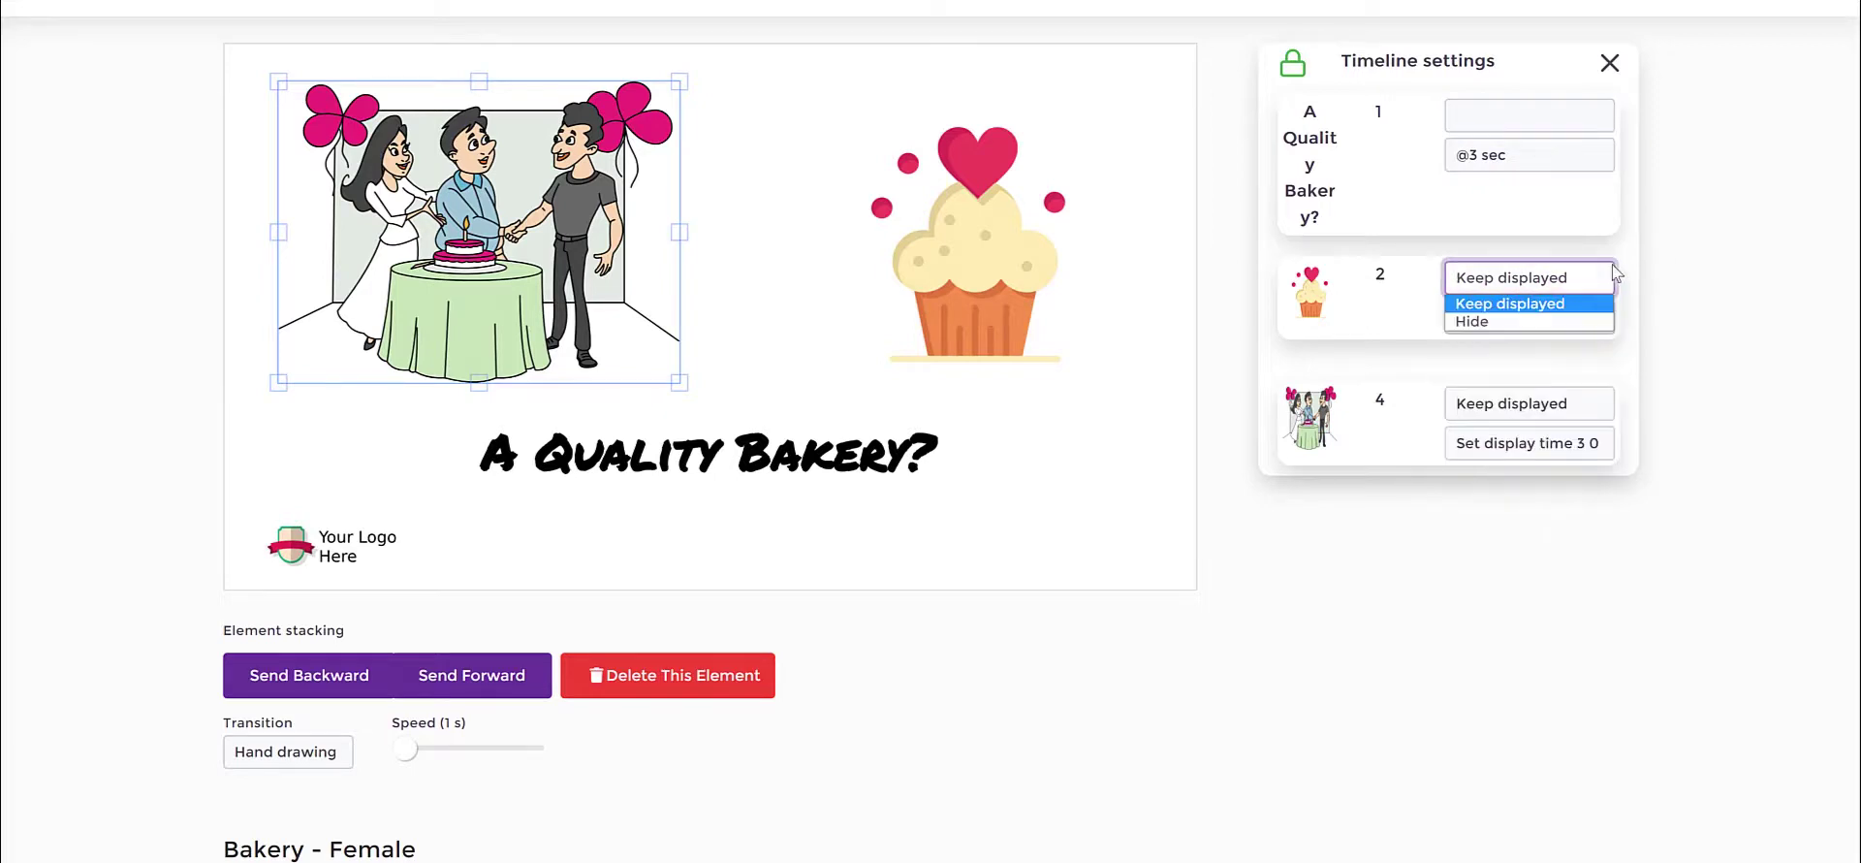
left_click(1483, 295)
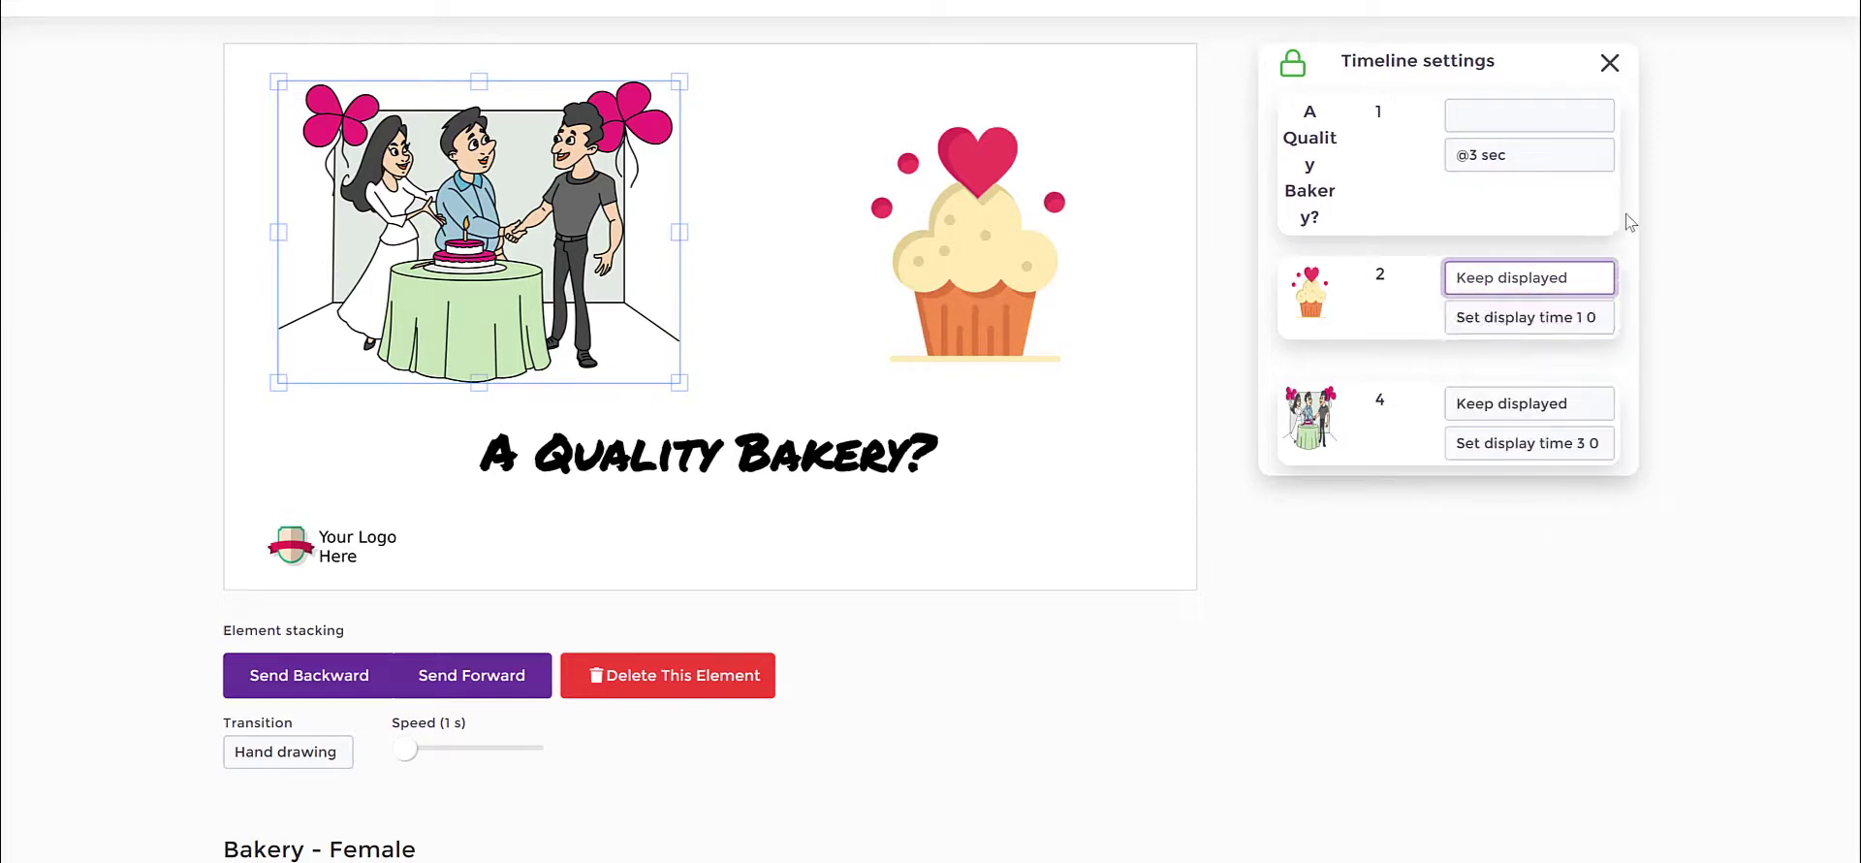
left_click(1537, 405)
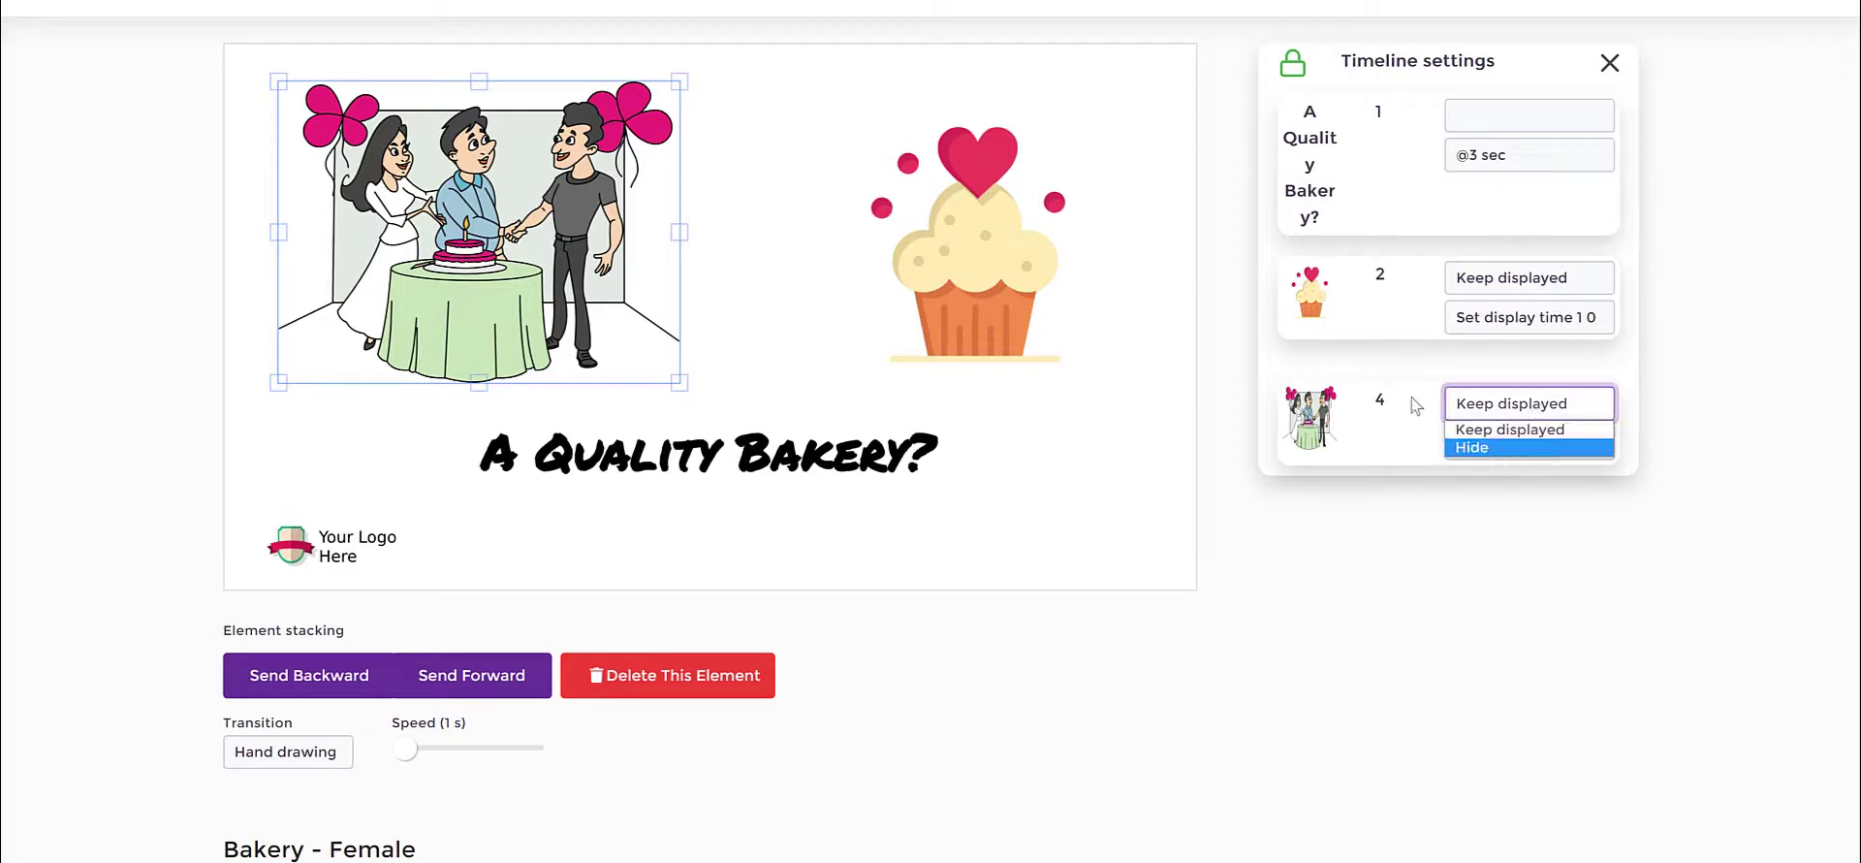
left_click(1488, 420)
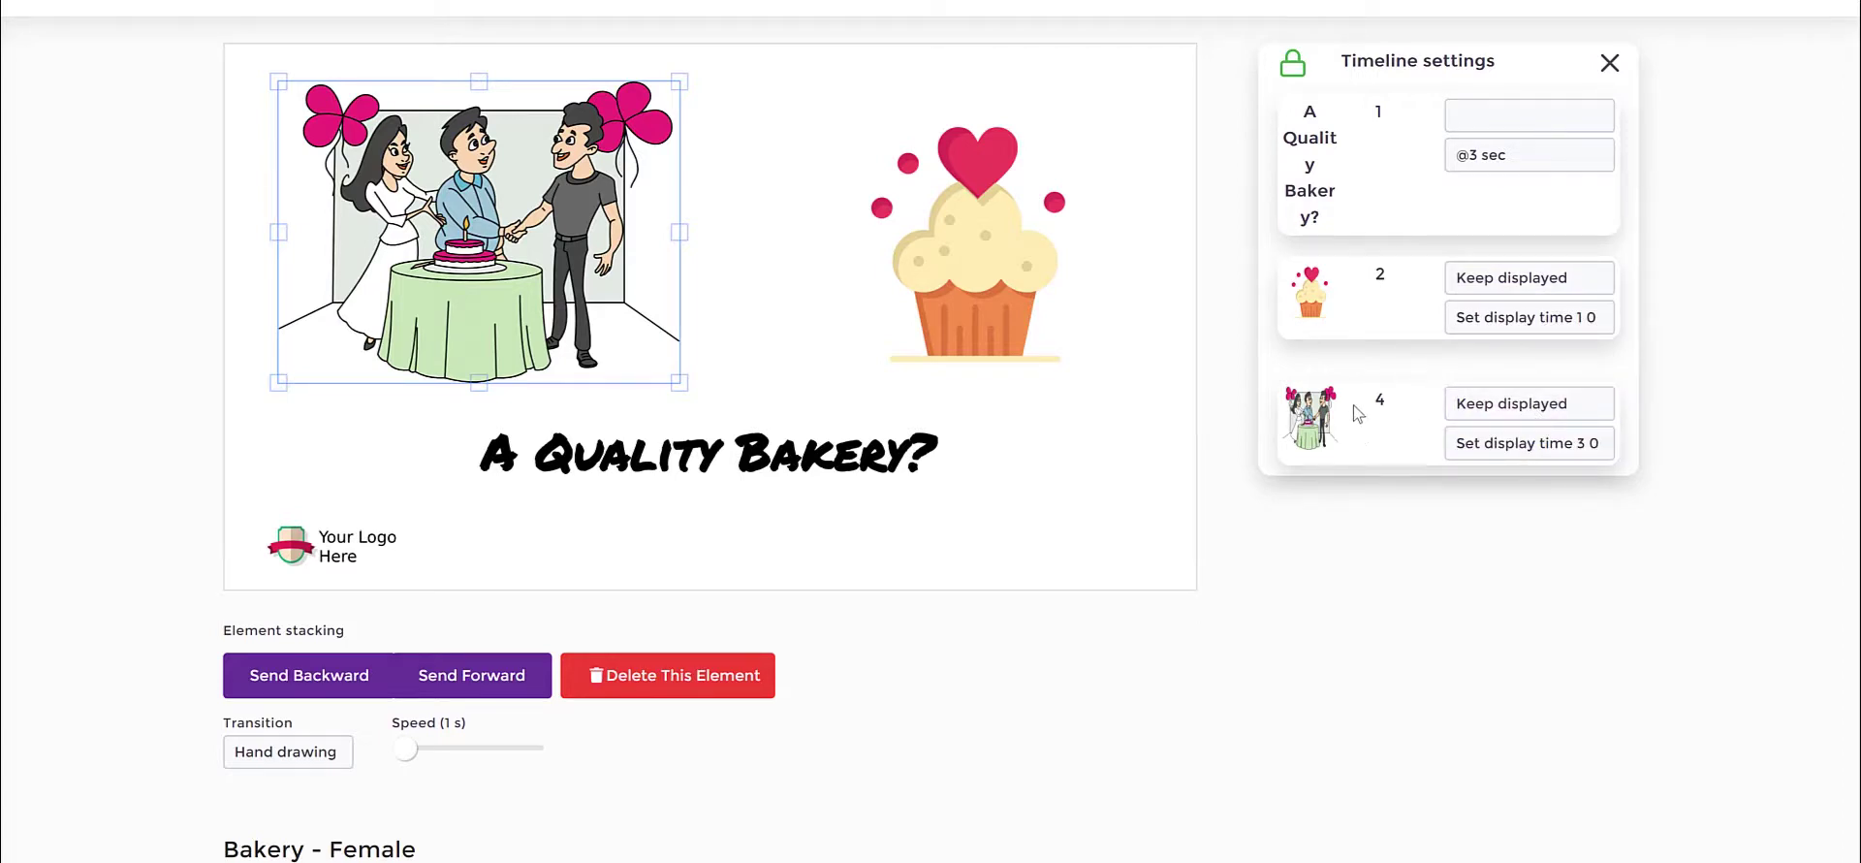
Step: Reposition the cake-party illustration and the cupcake side by side above the "A Quality Bakery?" text, and deselect everything
left_click(977, 257)
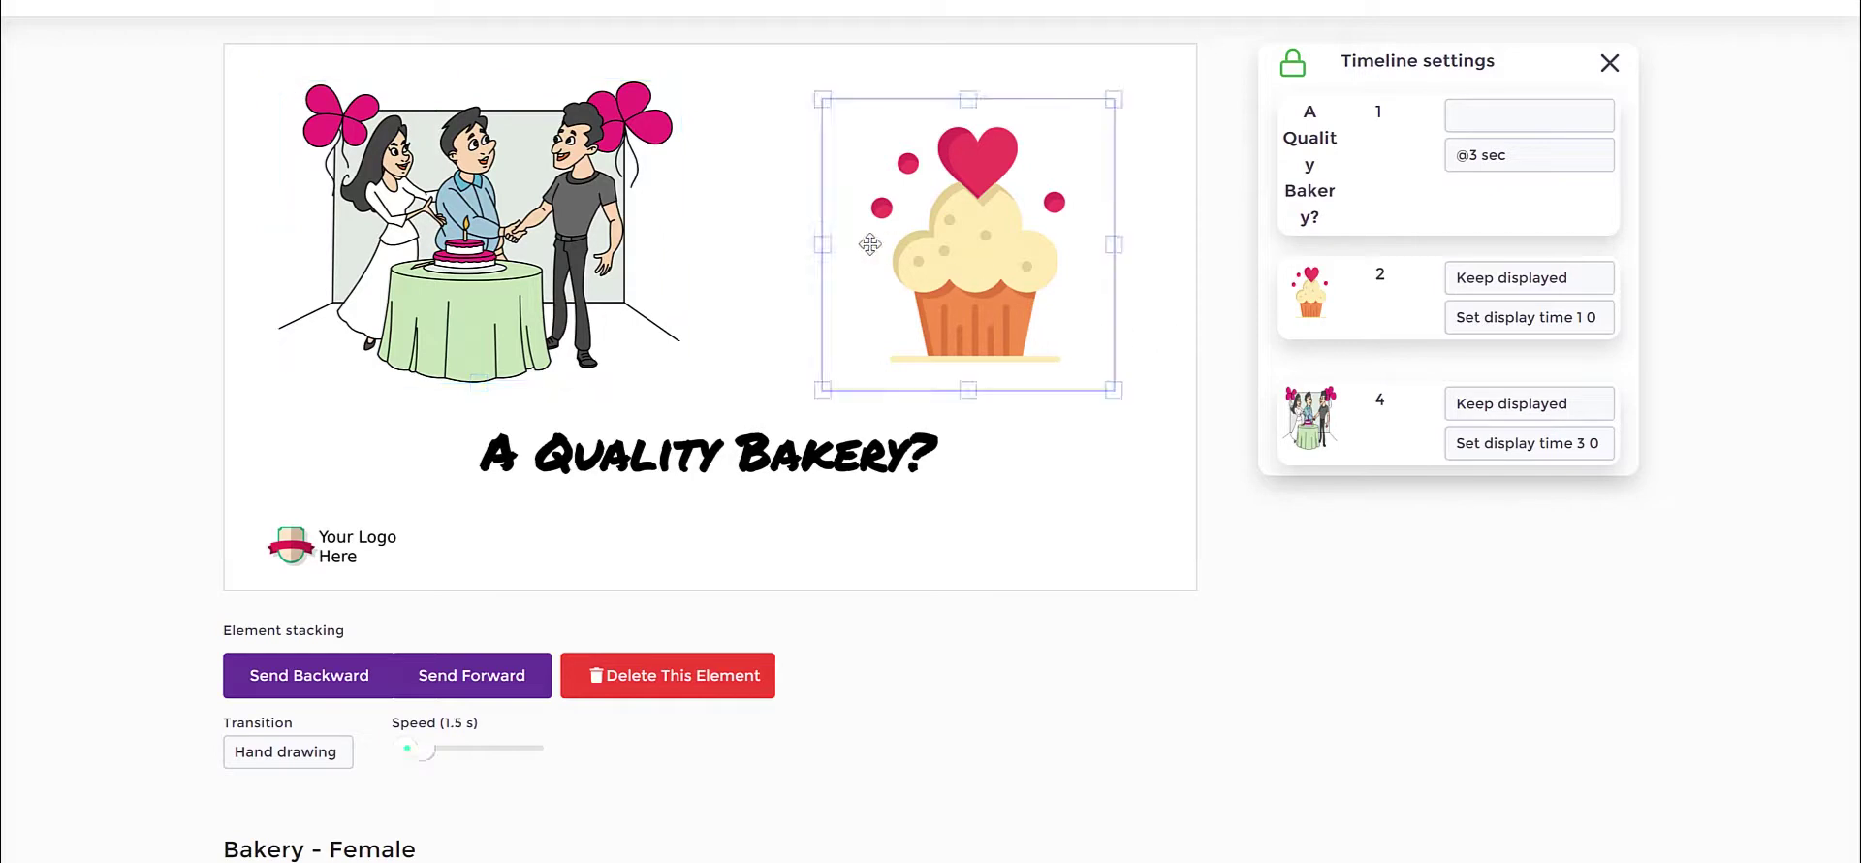
left_click_drag(434, 233, 483, 164)
left_click_drag(958, 200, 806, 225)
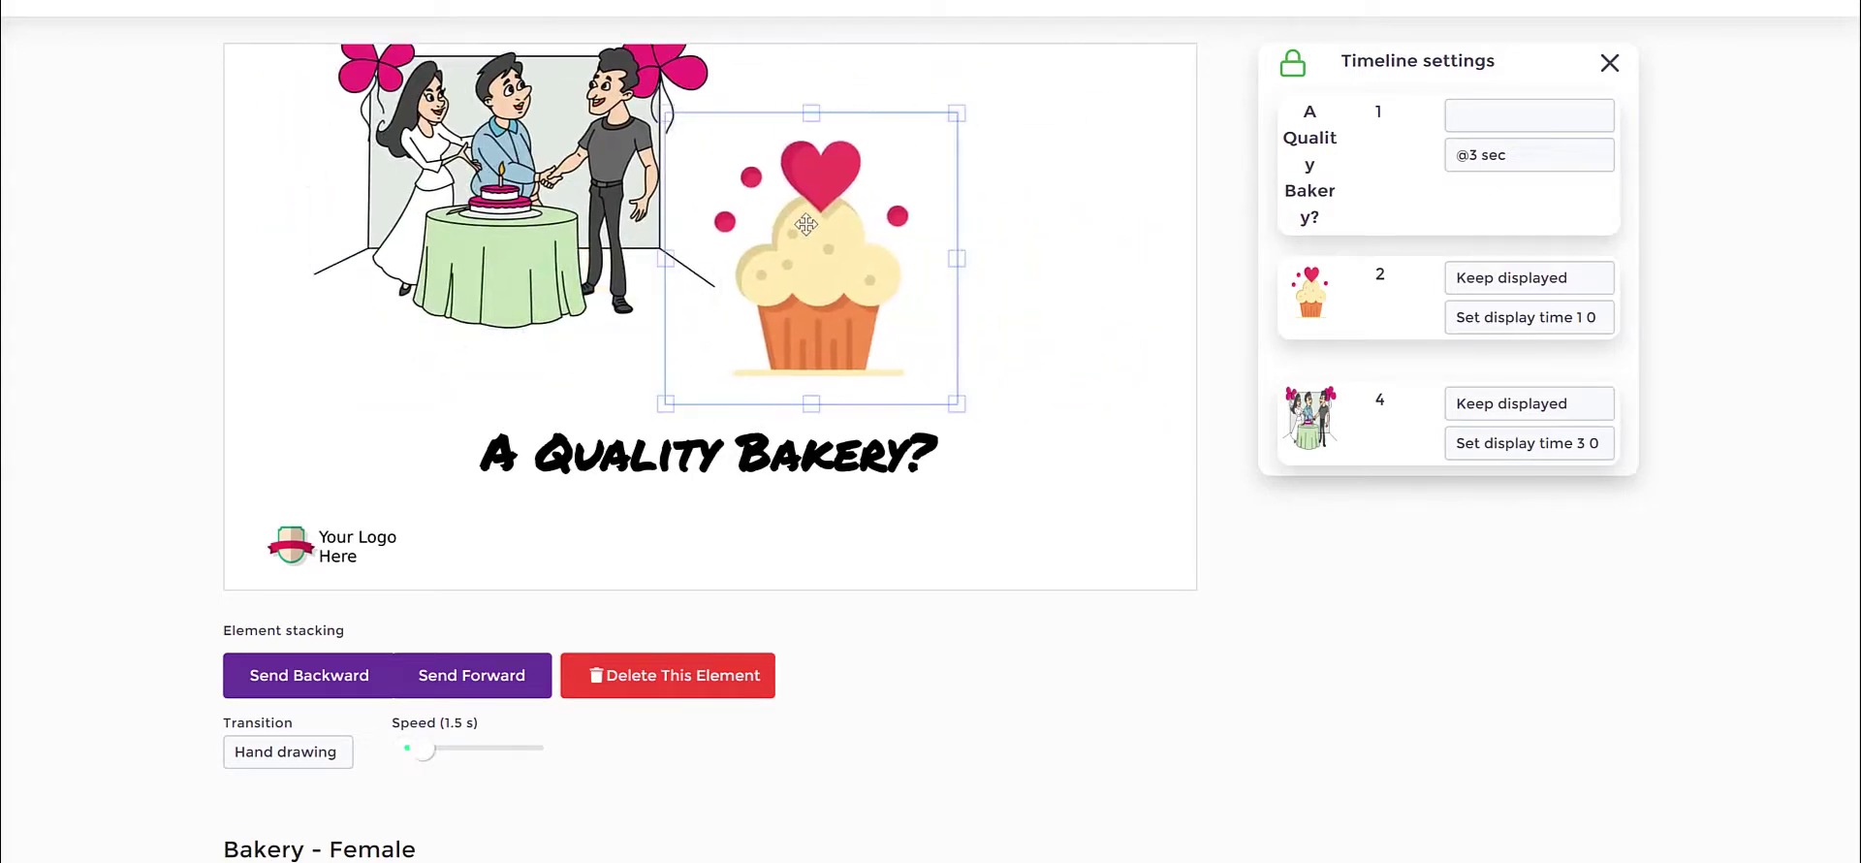
left_click_drag(535, 176, 589, 248)
left_click_drag(822, 283, 963, 287)
left_click_drag(441, 238, 482, 247)
left_click_drag(901, 242, 874, 224)
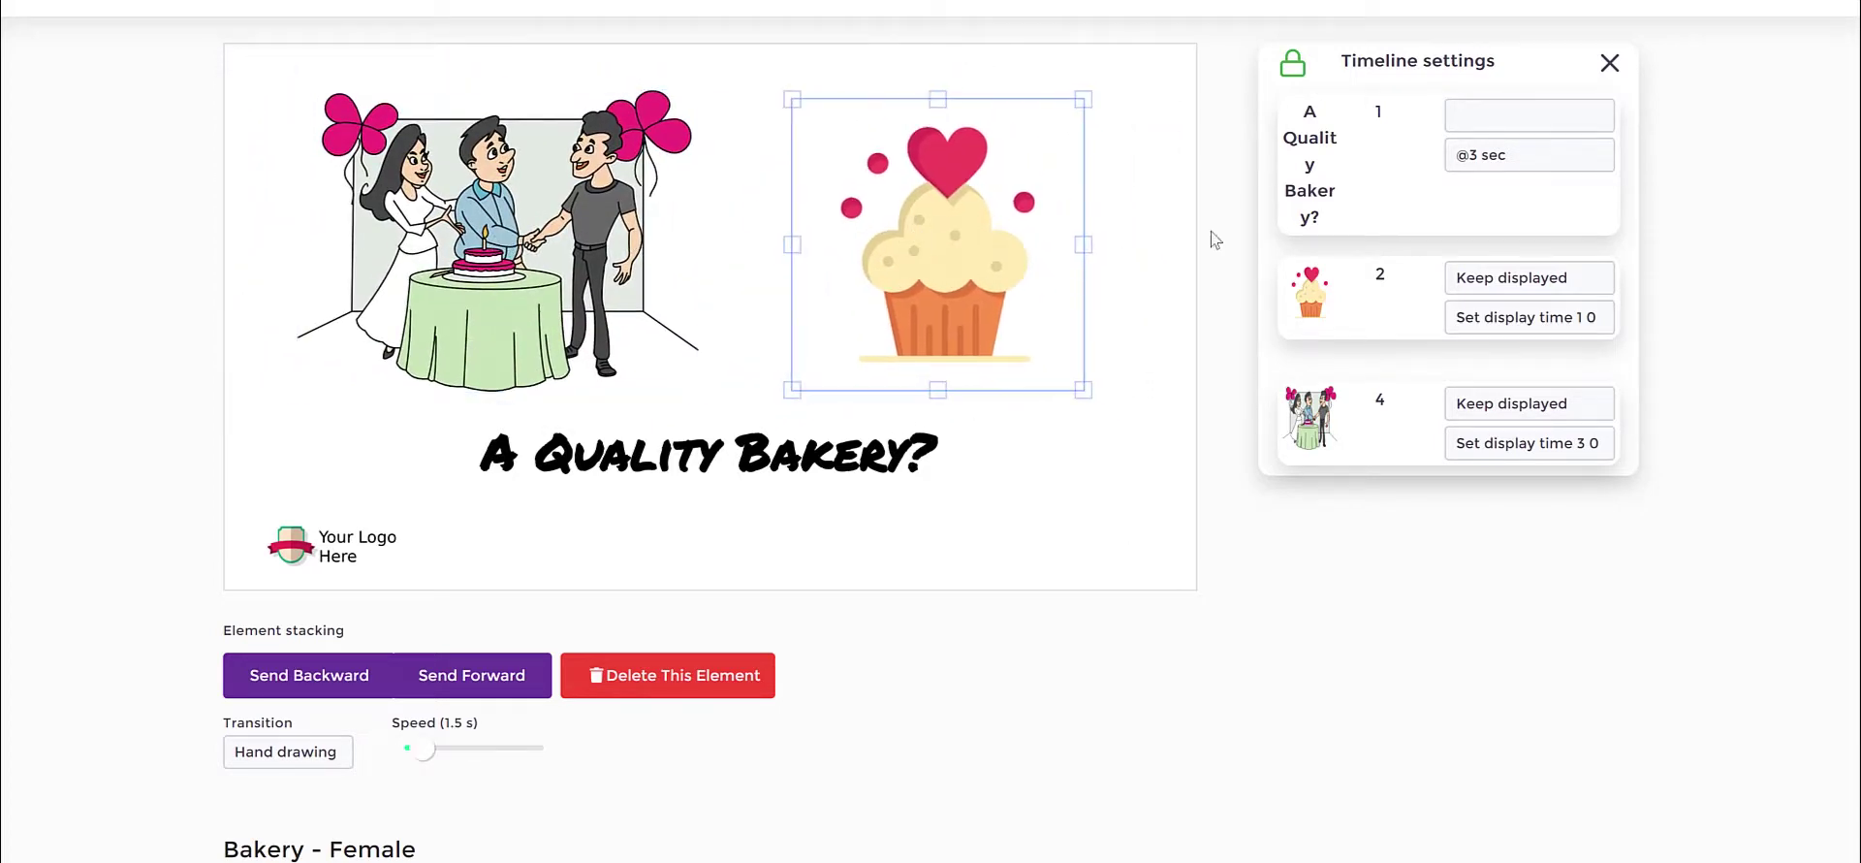
left_click(1138, 368)
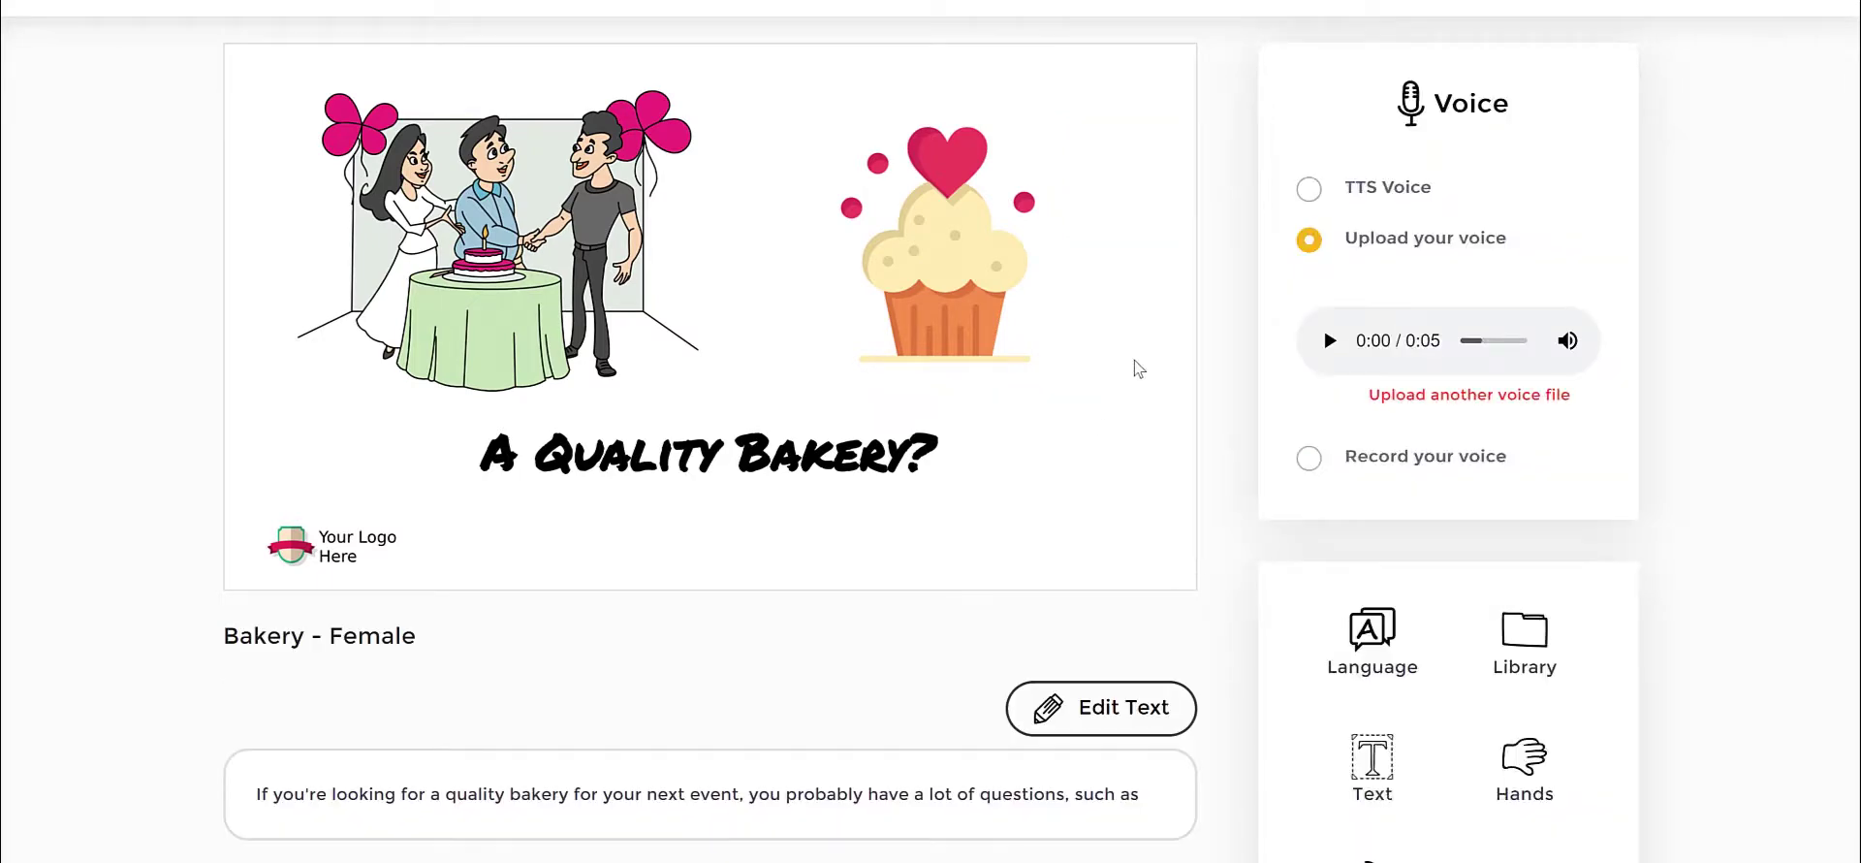
scroll(1643, 328, "down", 1)
scroll(1644, 328, "up", 2)
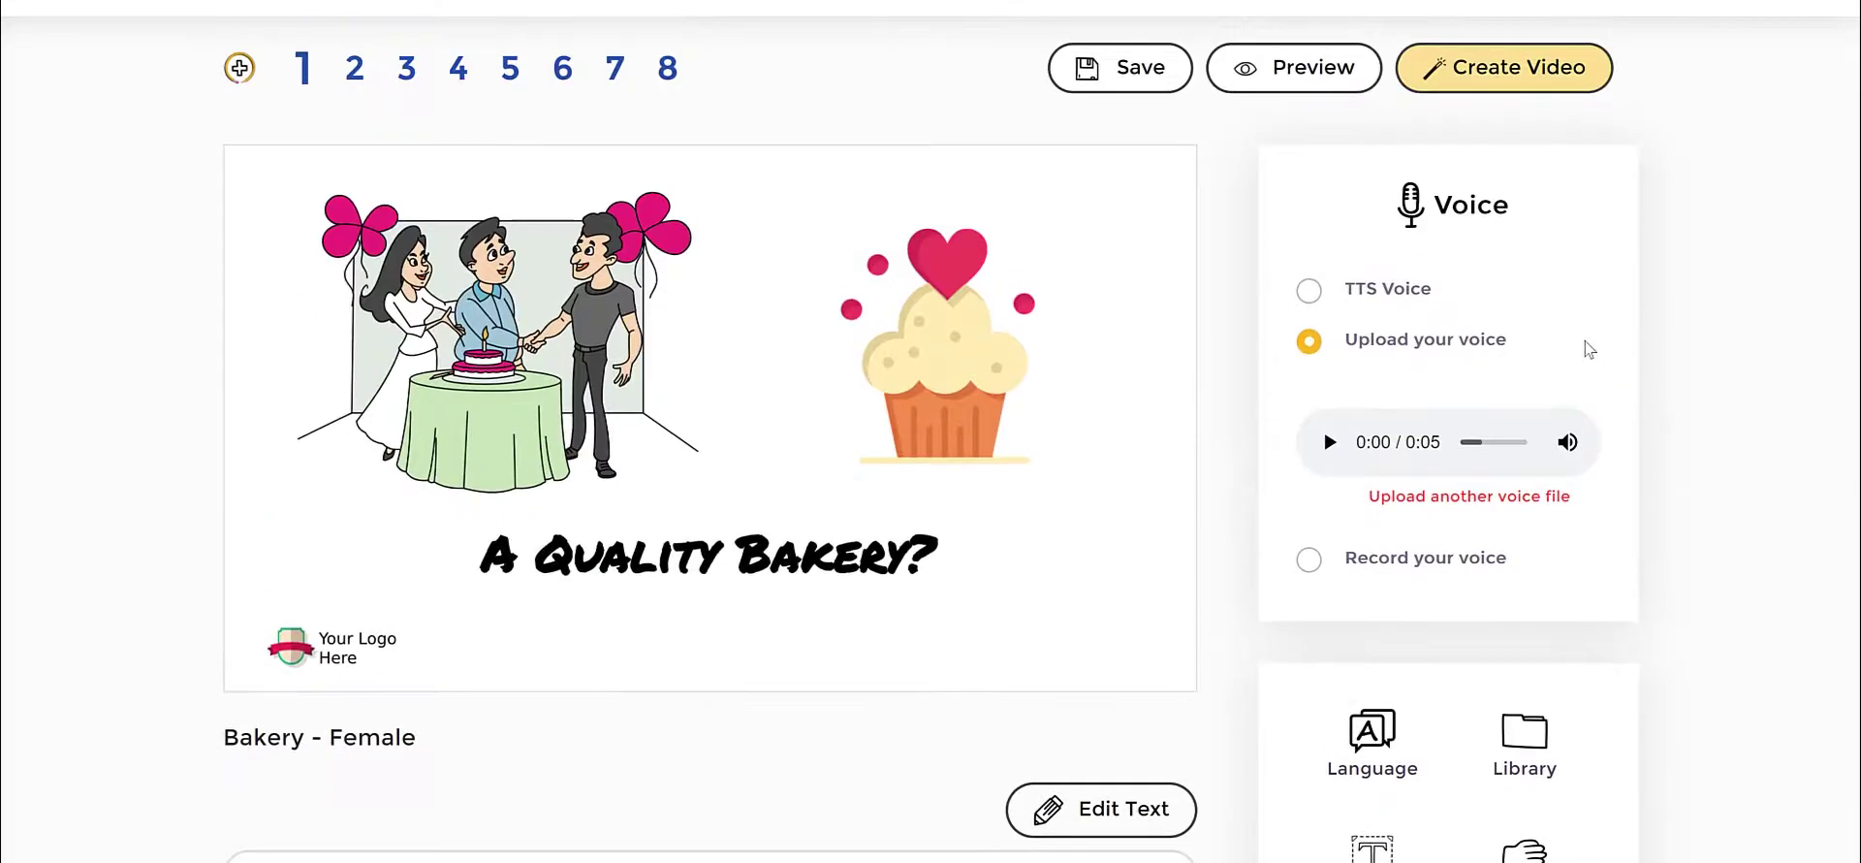
Step: Insert the text "Get A Special Discount Today" on the scene in the Primer font at size 50
scroll(1241, 308, "down", 2)
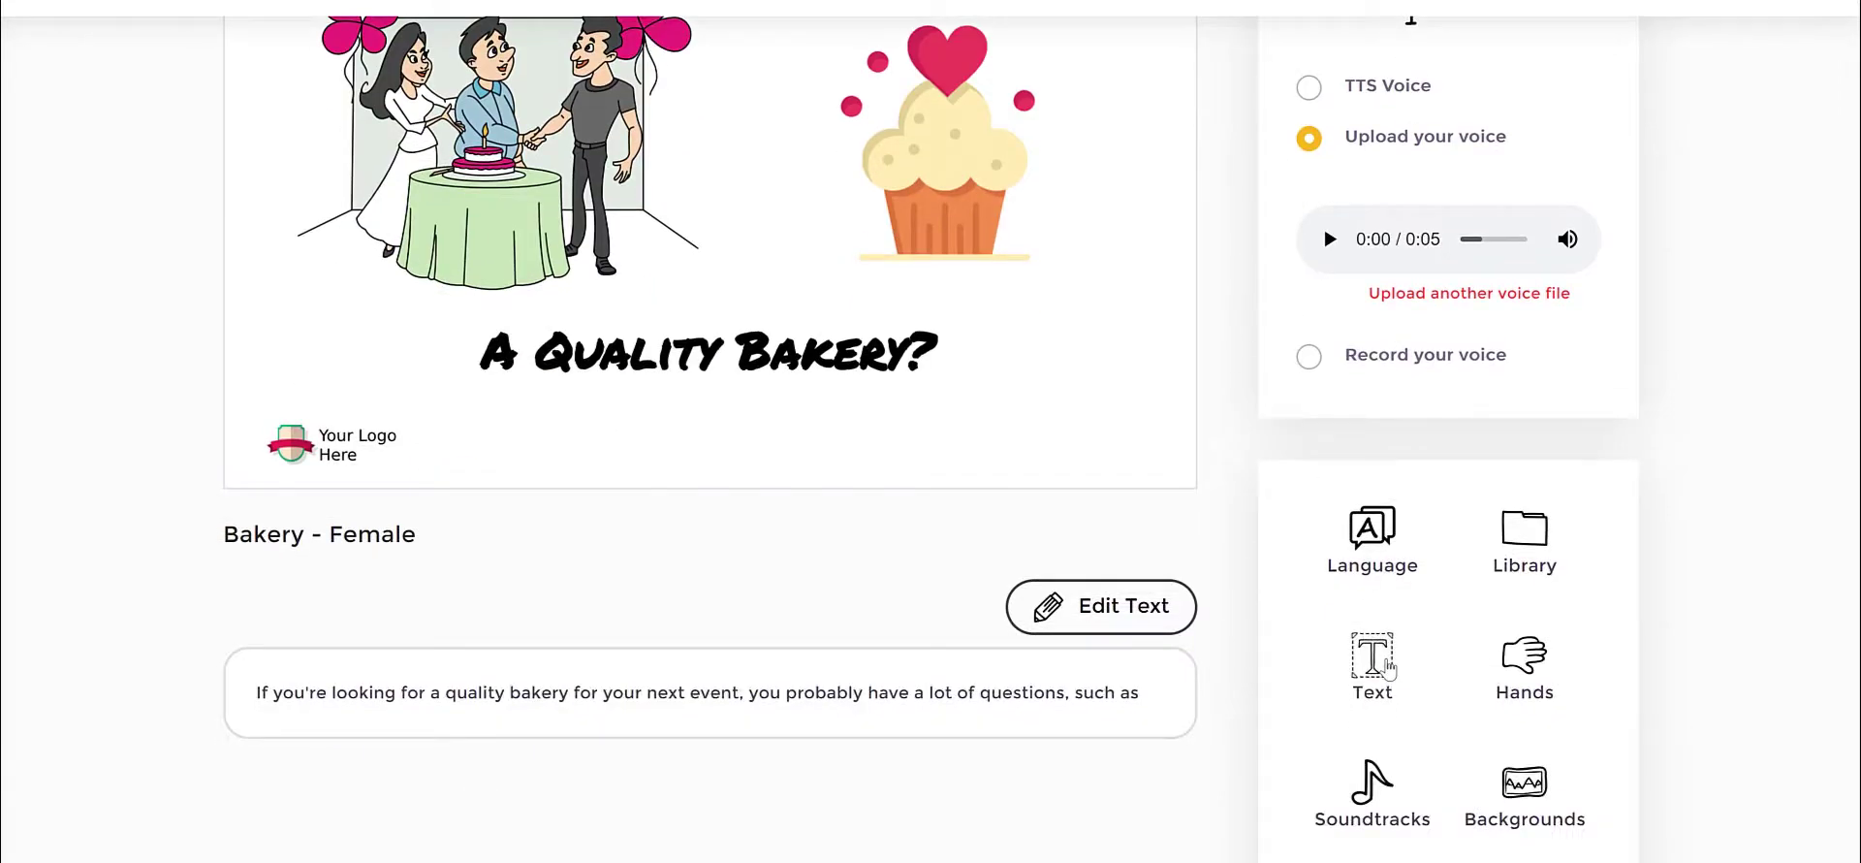
left_click(1384, 665)
left_click(650, 115)
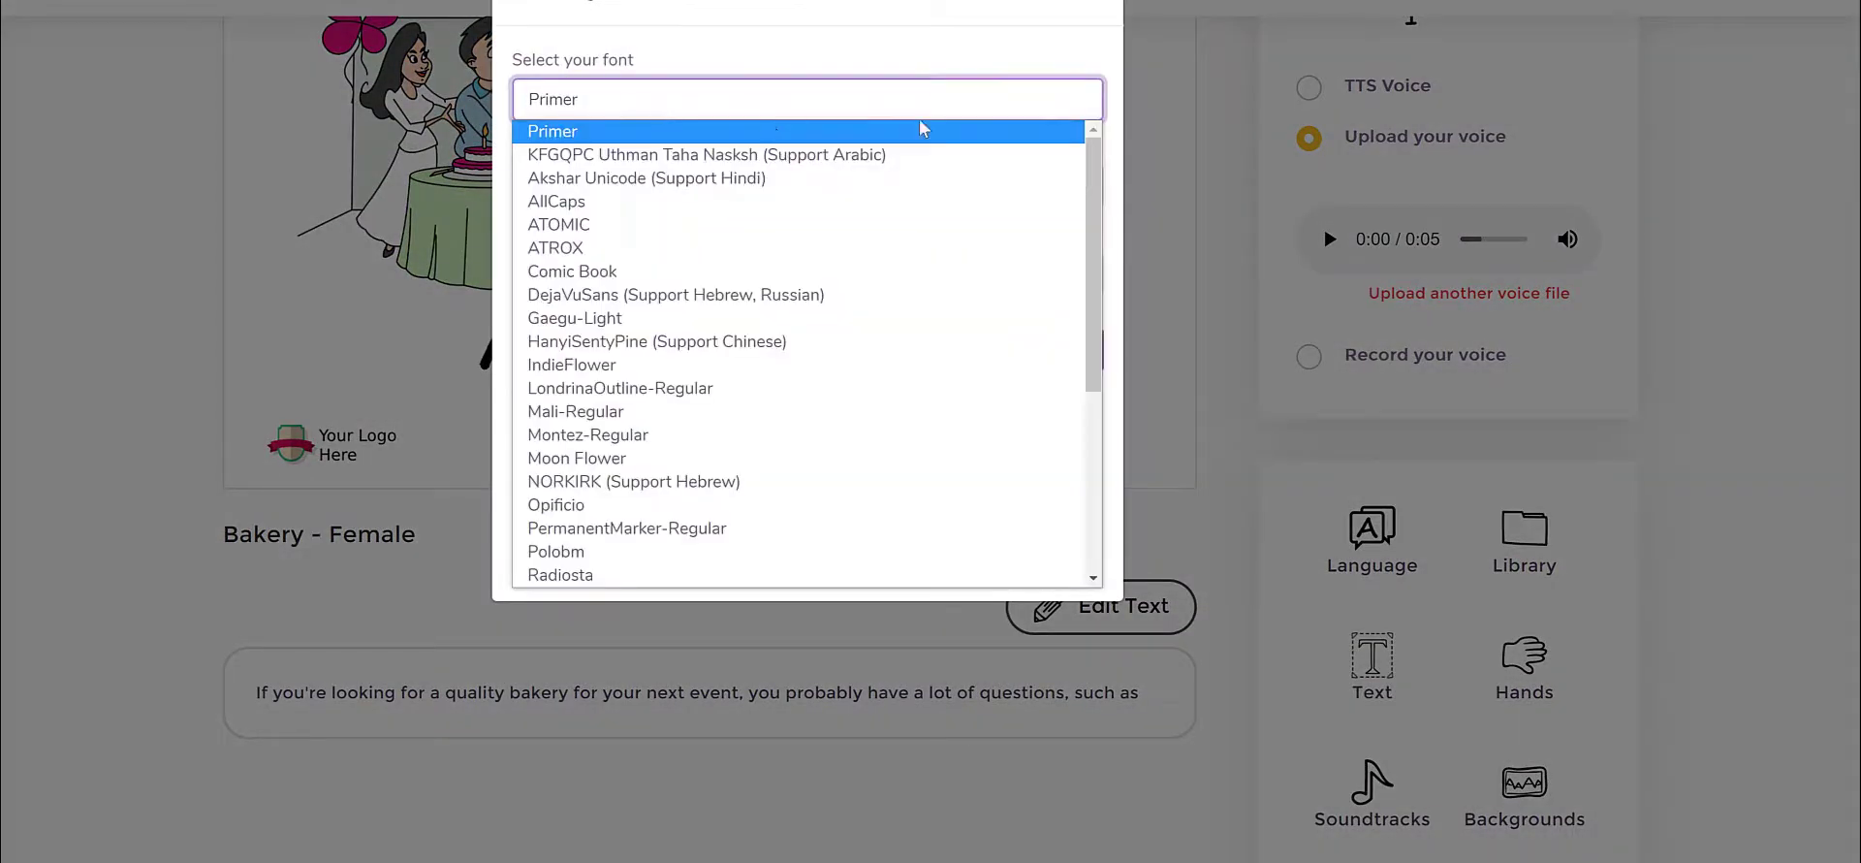
left_click_drag(1096, 161, 1117, 349)
left_click(774, 63)
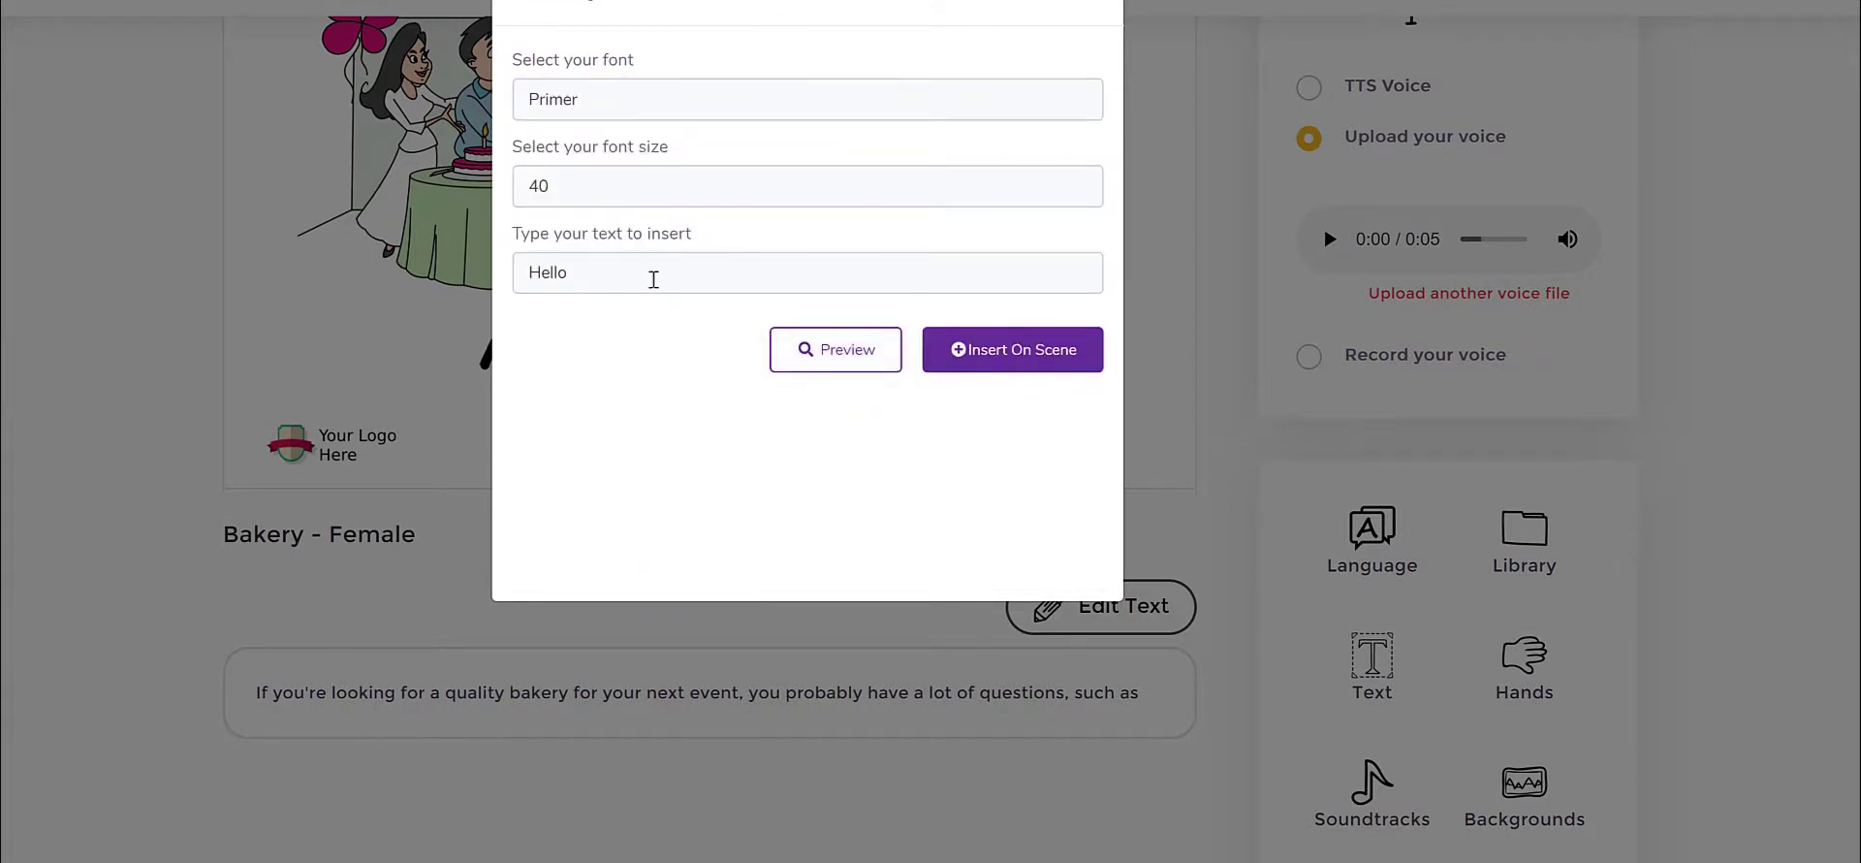
double_click(582, 277)
type("Get A Special")
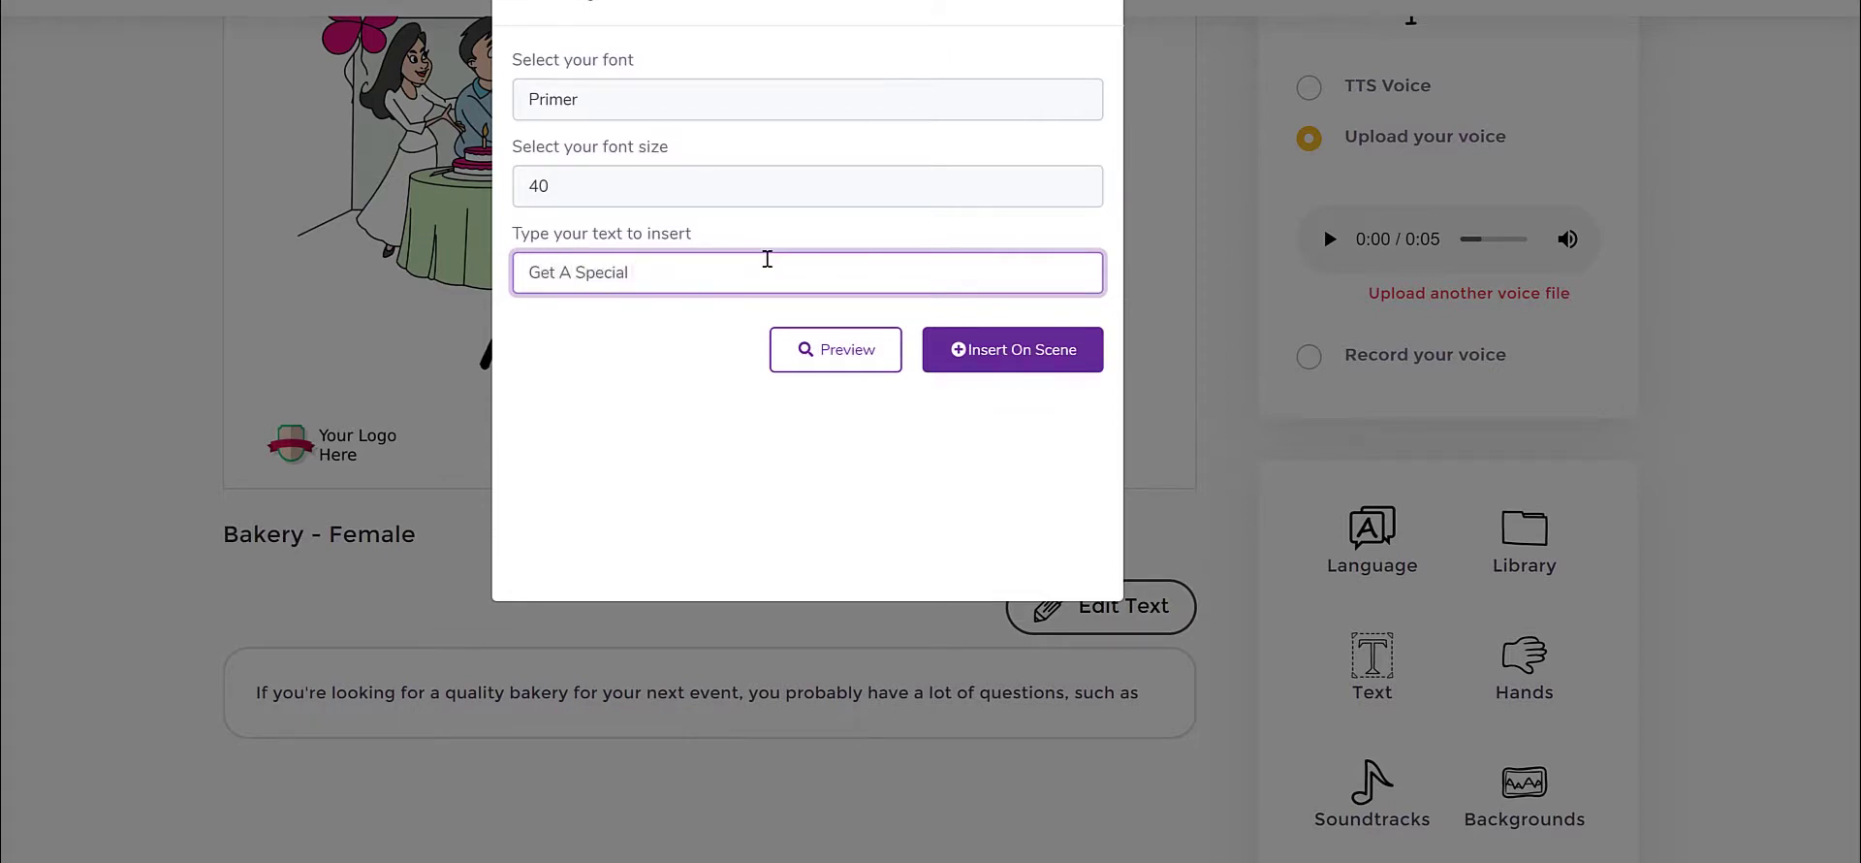
type(" Discount Today")
left_click(620, 189)
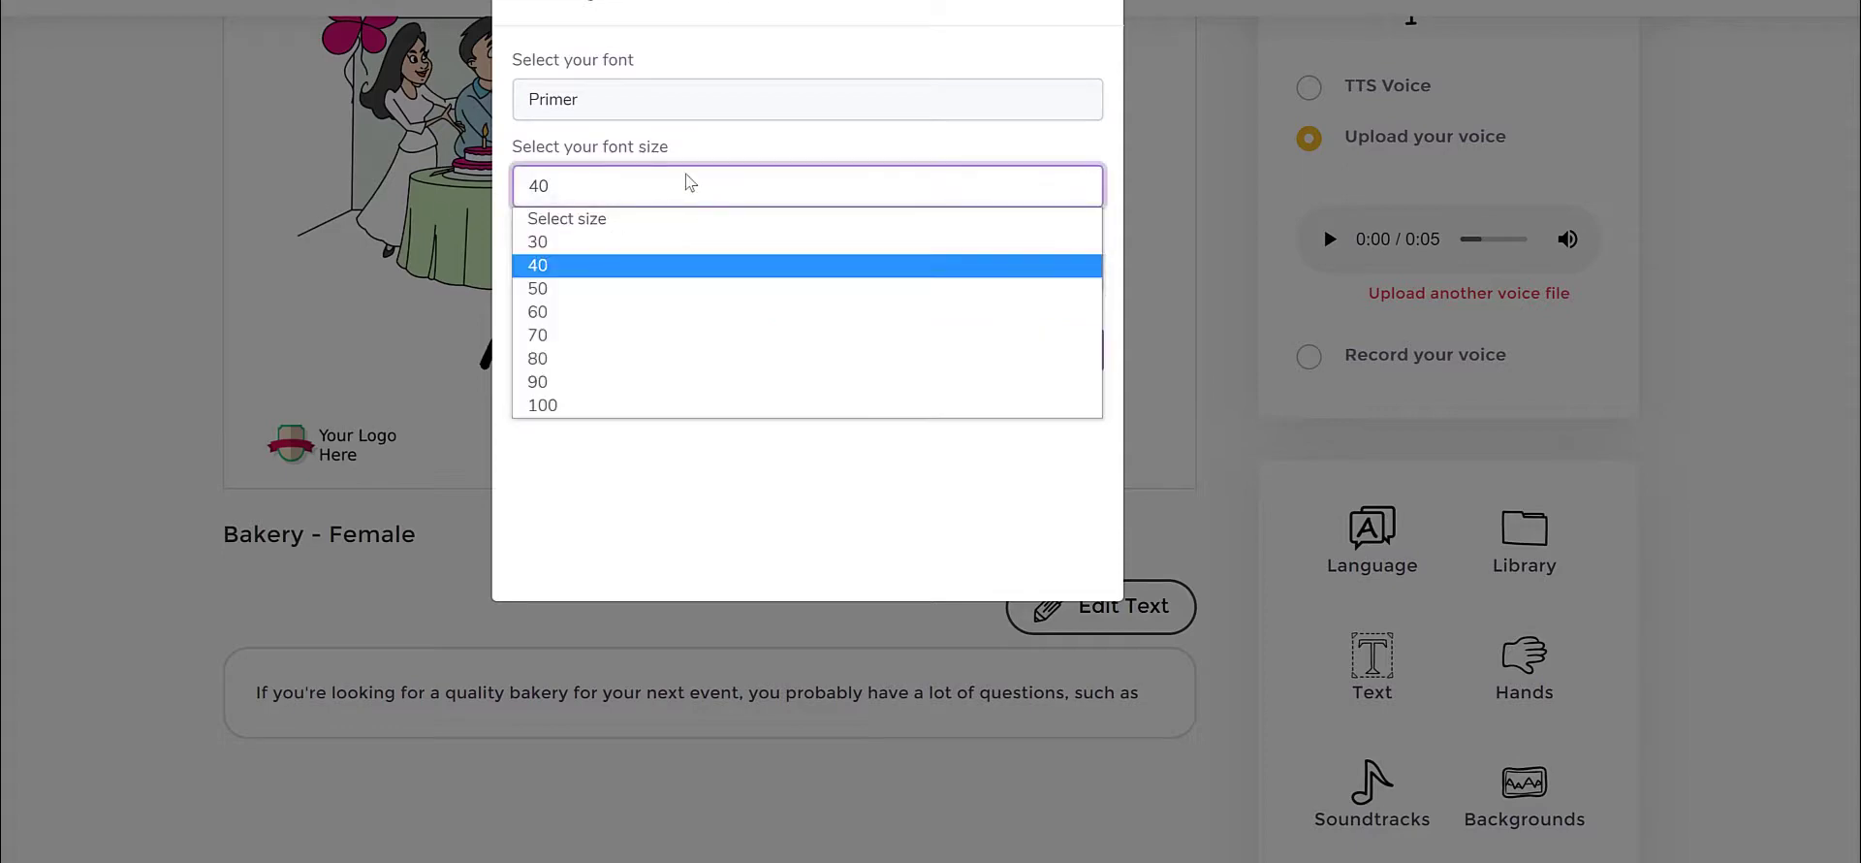
left_click(562, 286)
left_click(976, 354)
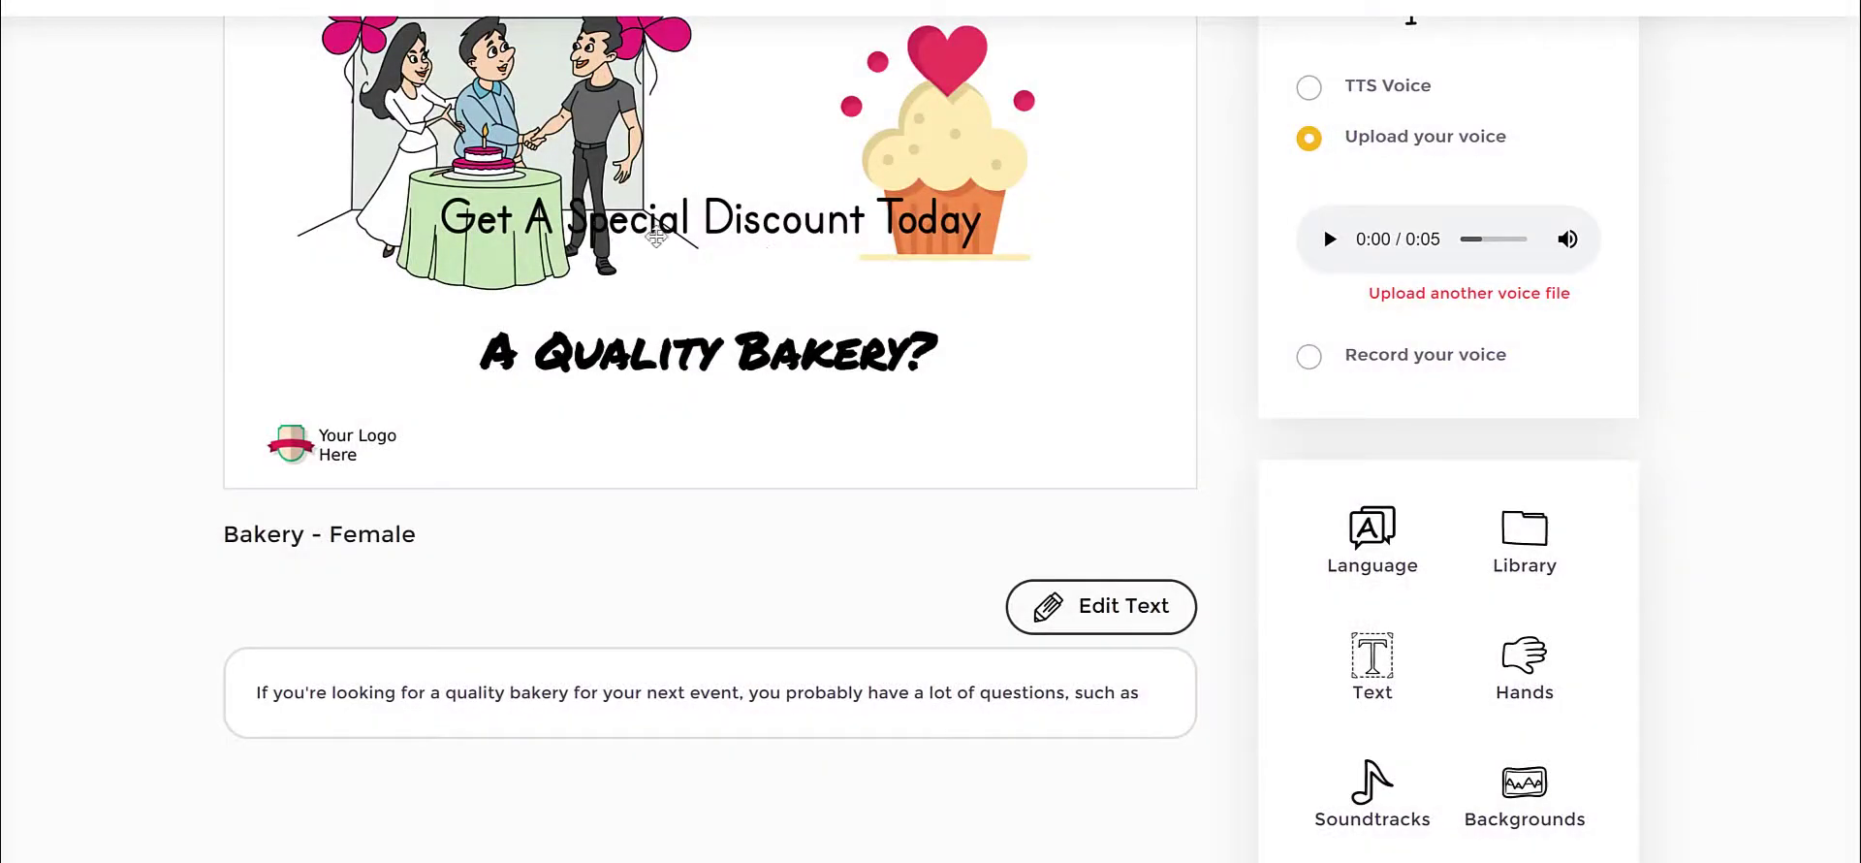
Step: Move the discount text just below the "A Quality Bakery?" text and delete the "A Quality Bakery?" text
left_click_drag(656, 235, 678, 416)
left_click(842, 355)
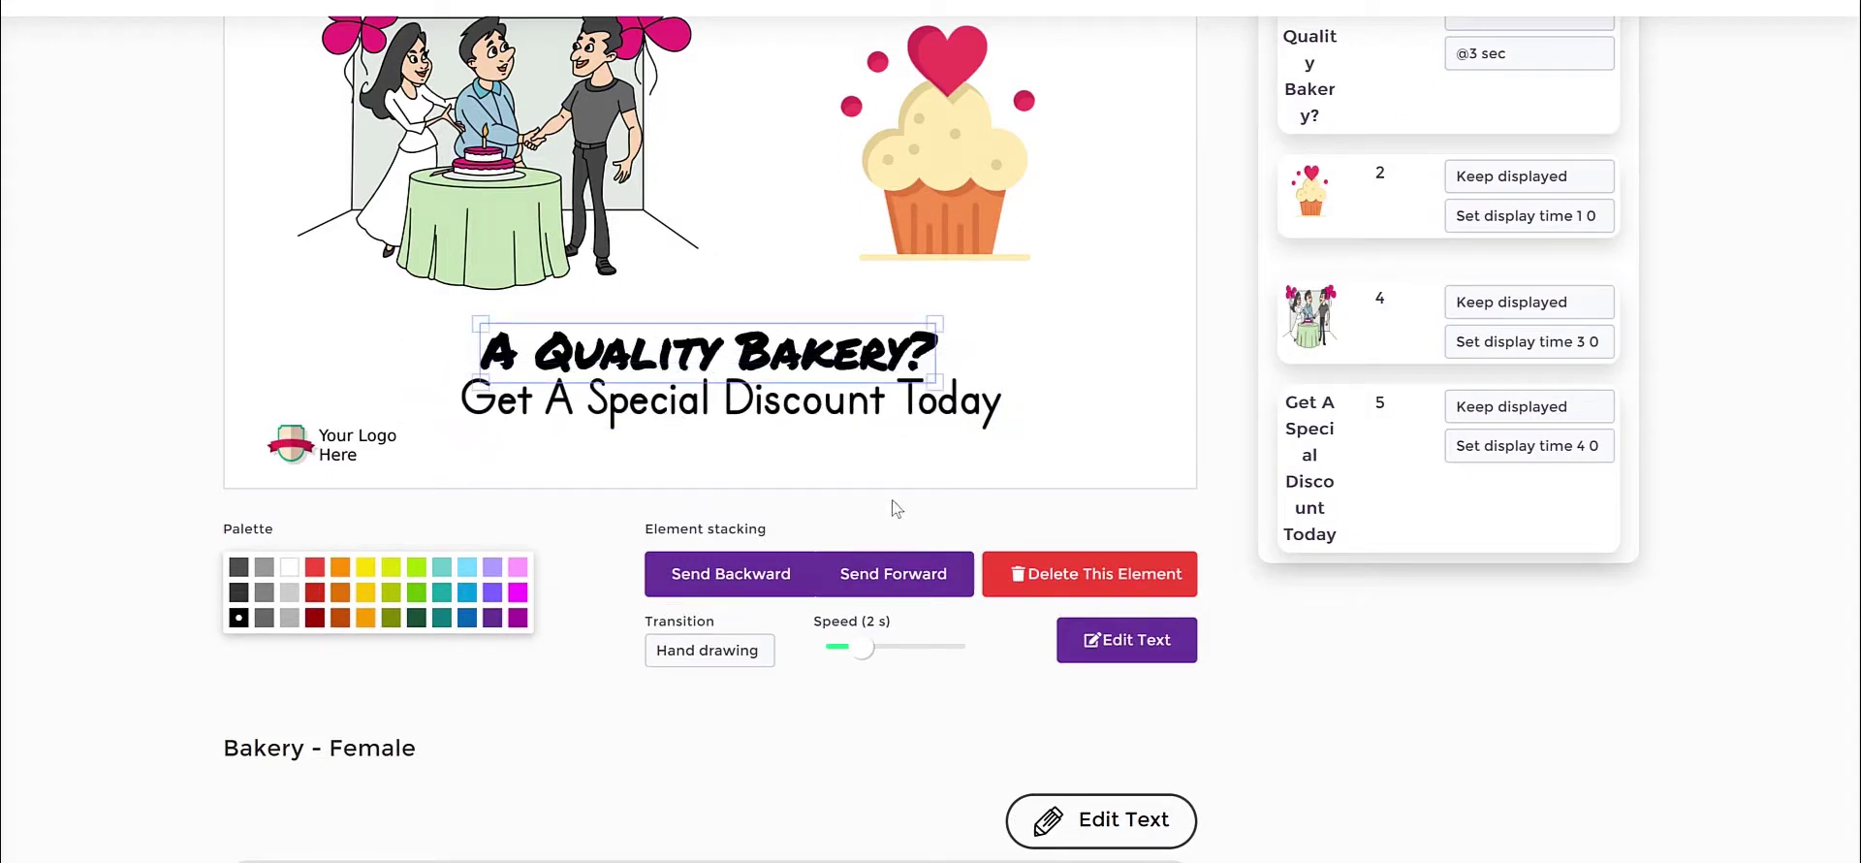
left_click(1102, 582)
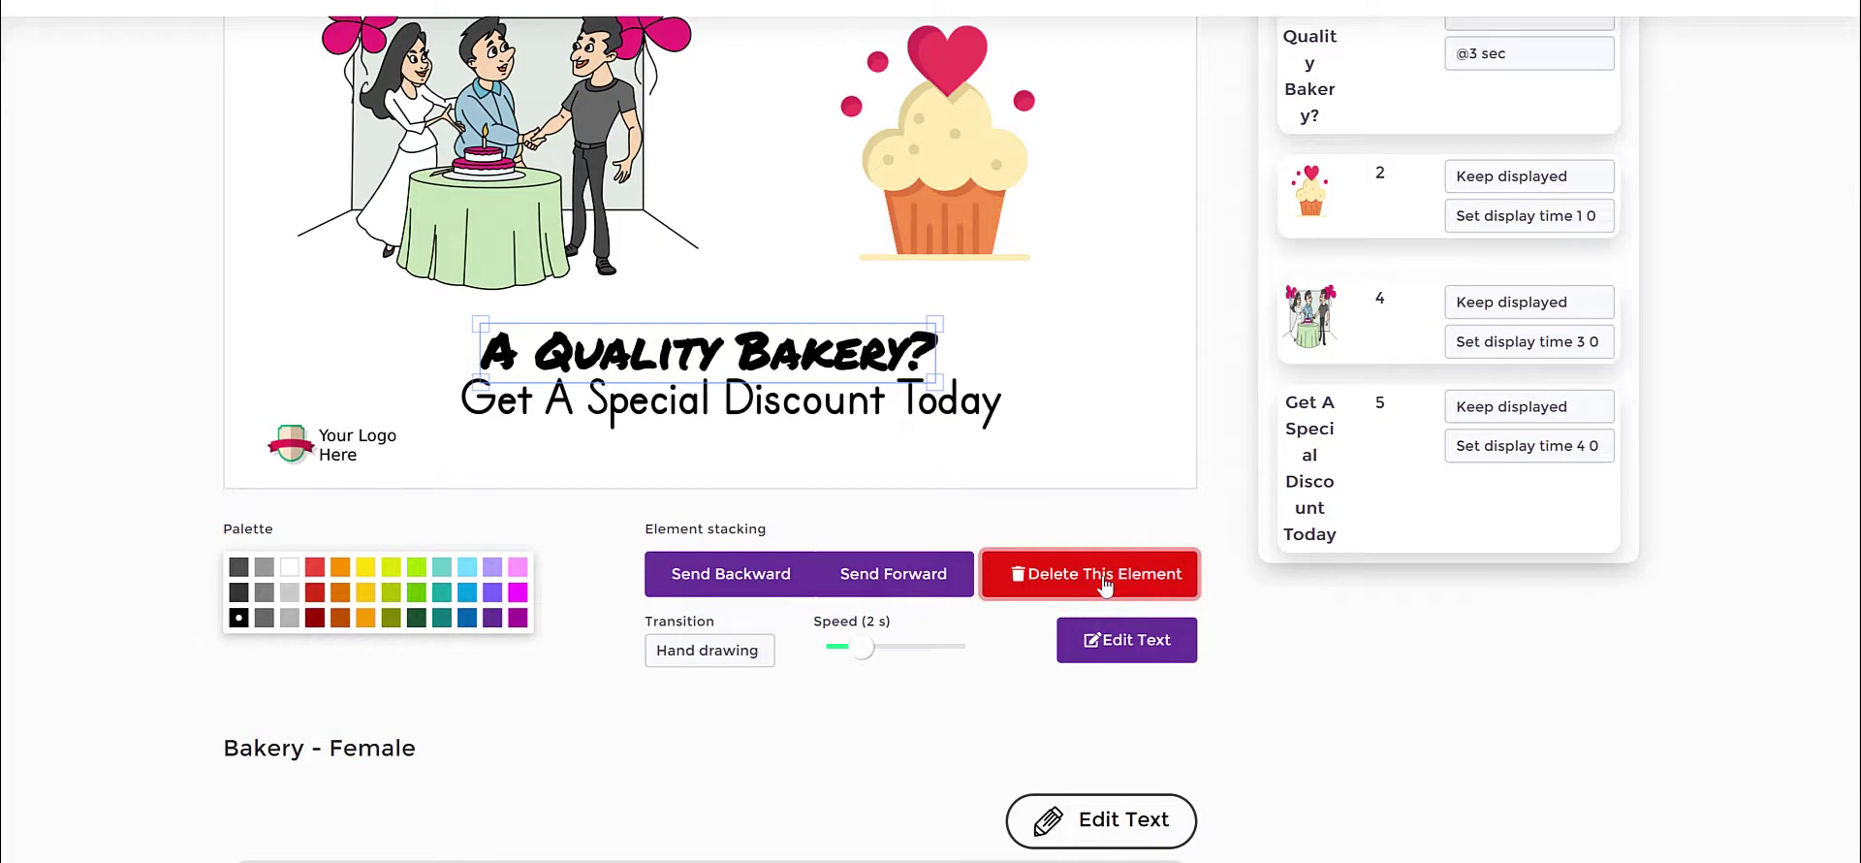
Step: Colour the "Get A Special Discount Today" text dark red and view its transition options
left_click(814, 399)
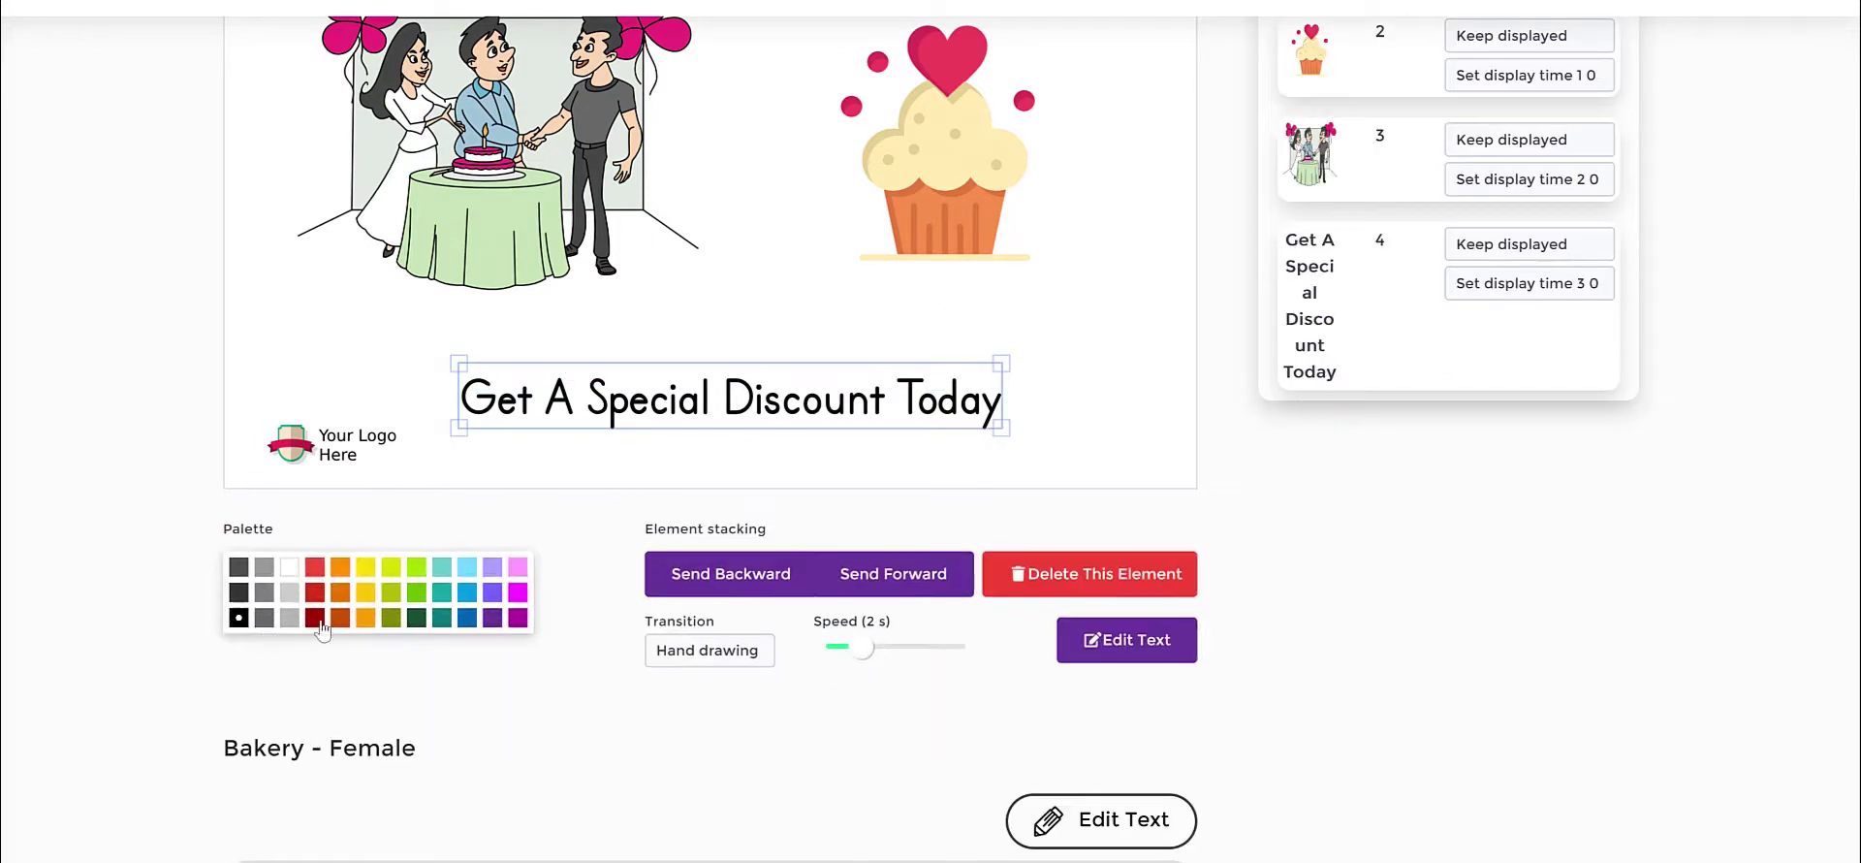
left_click(318, 620)
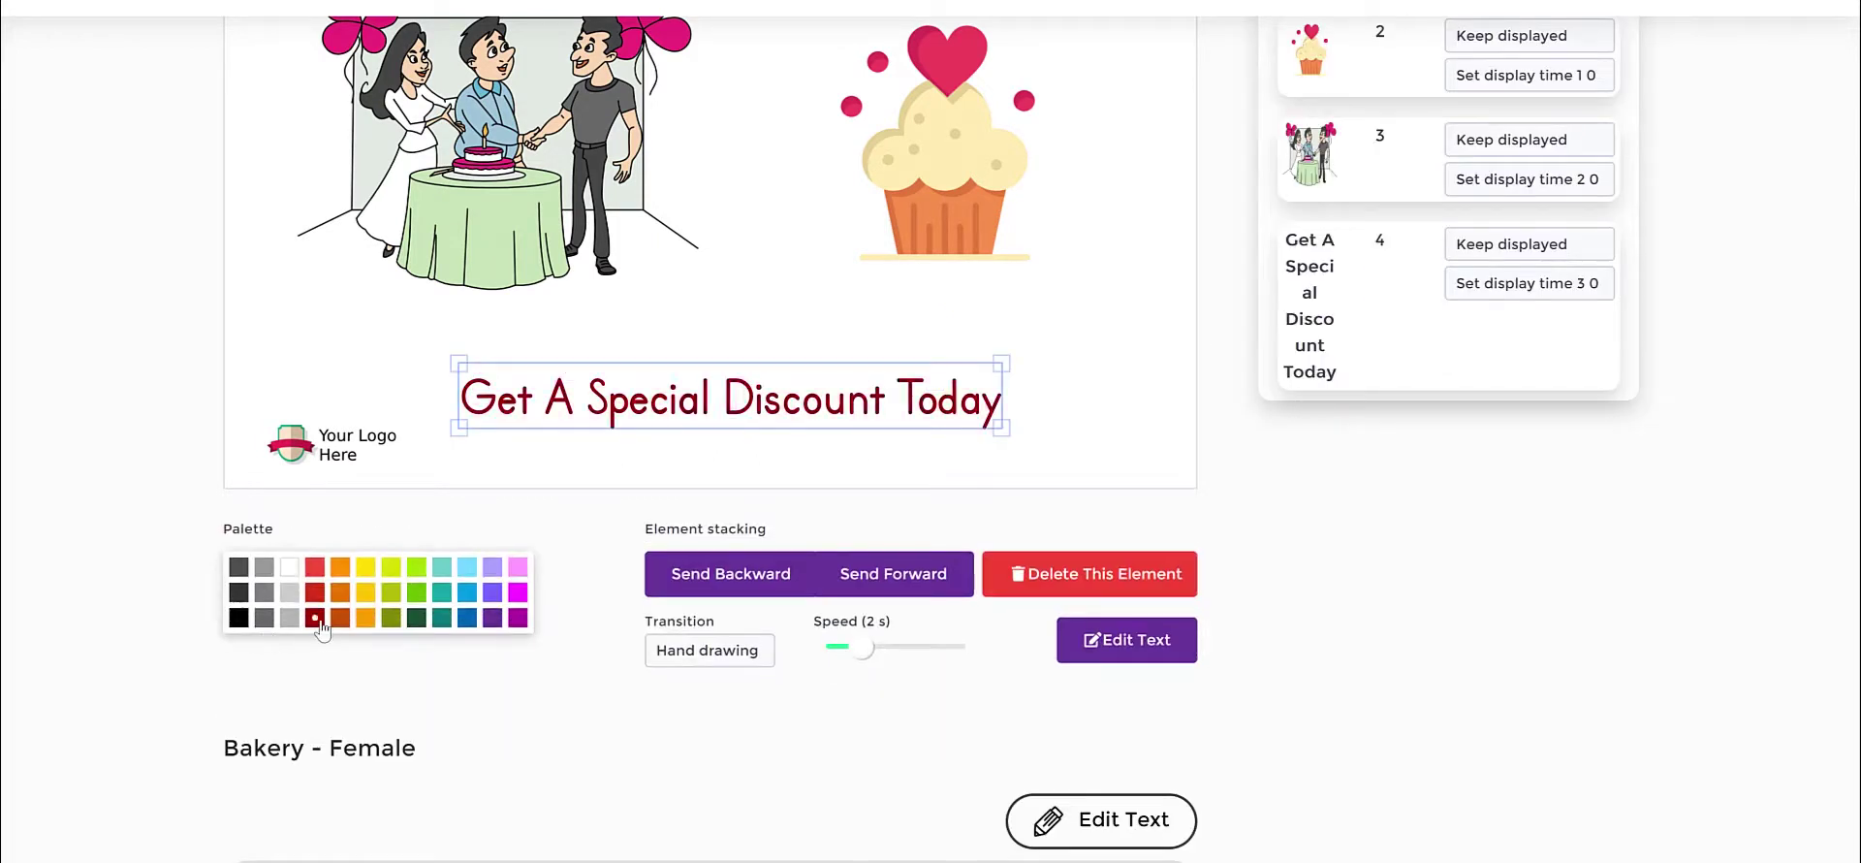
left_click(744, 658)
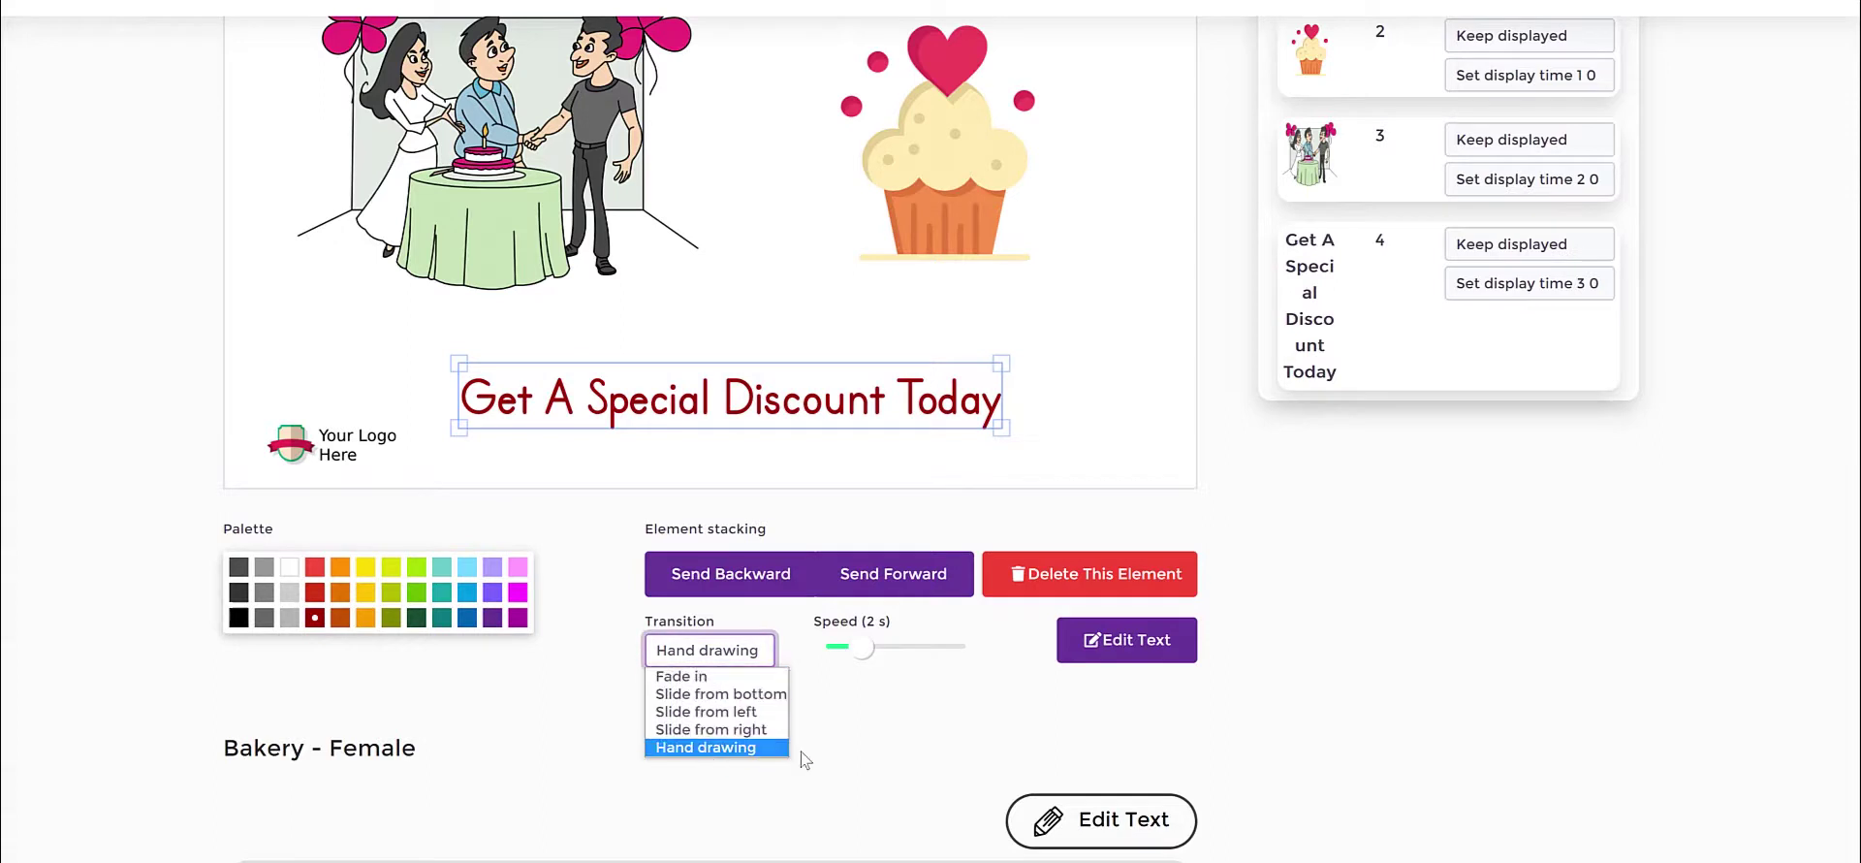
left_click(862, 746)
left_click(826, 311)
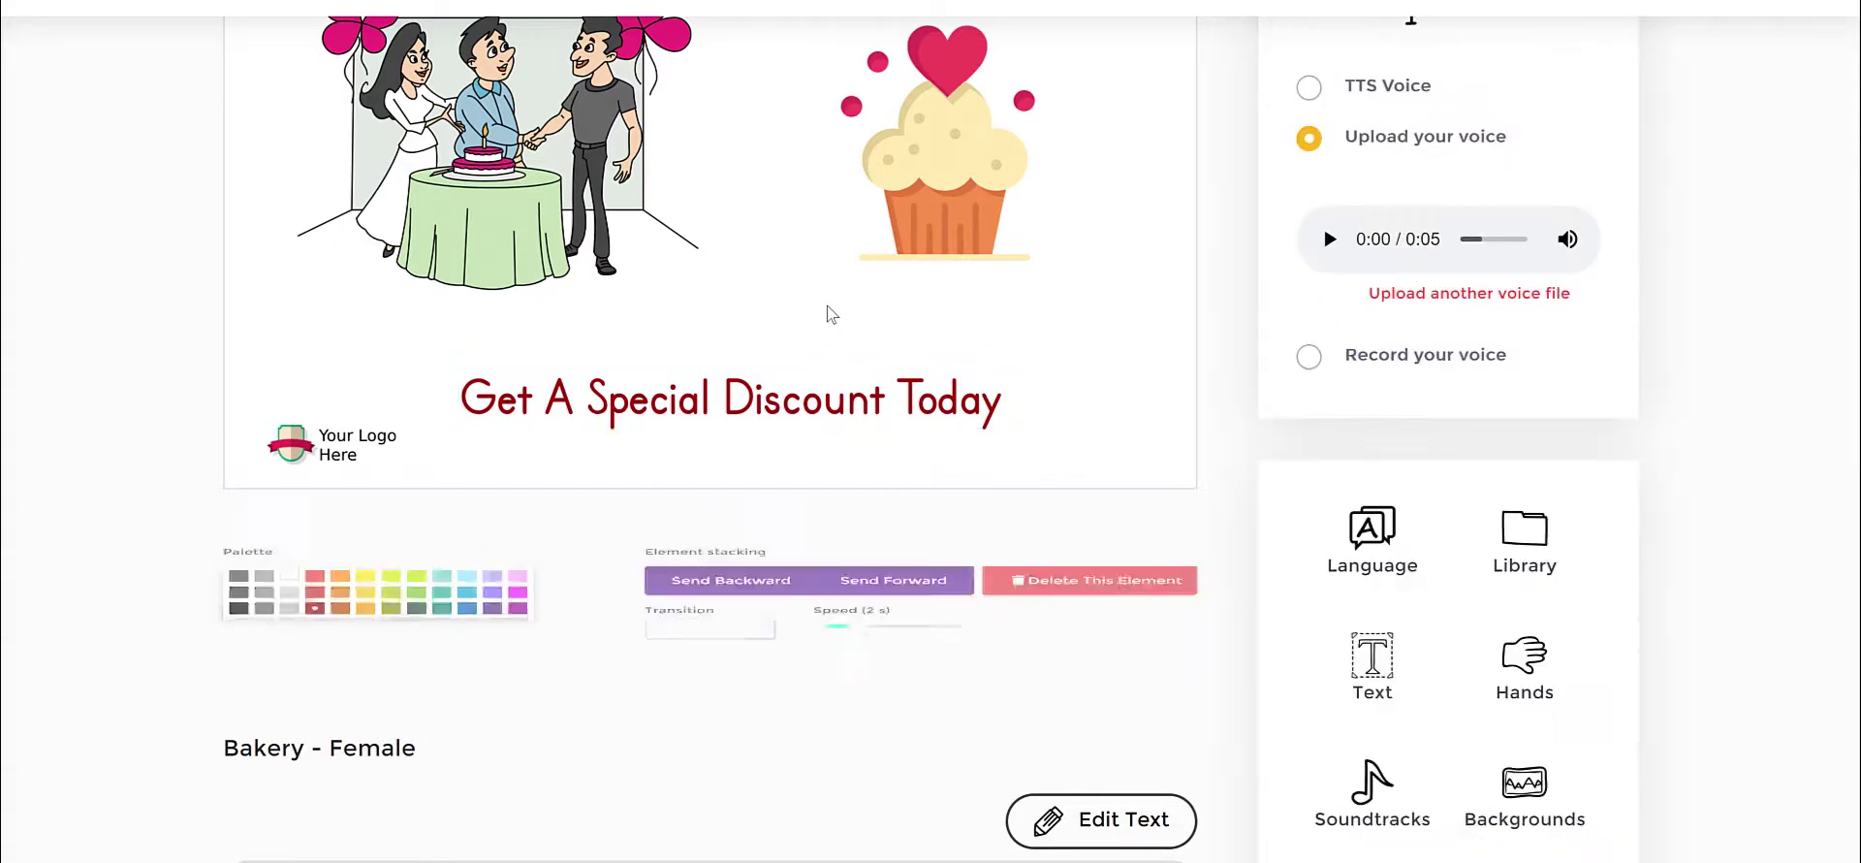
Step: View the transition options of the cake-party illustration
left_click(539, 134)
left_click(247, 662)
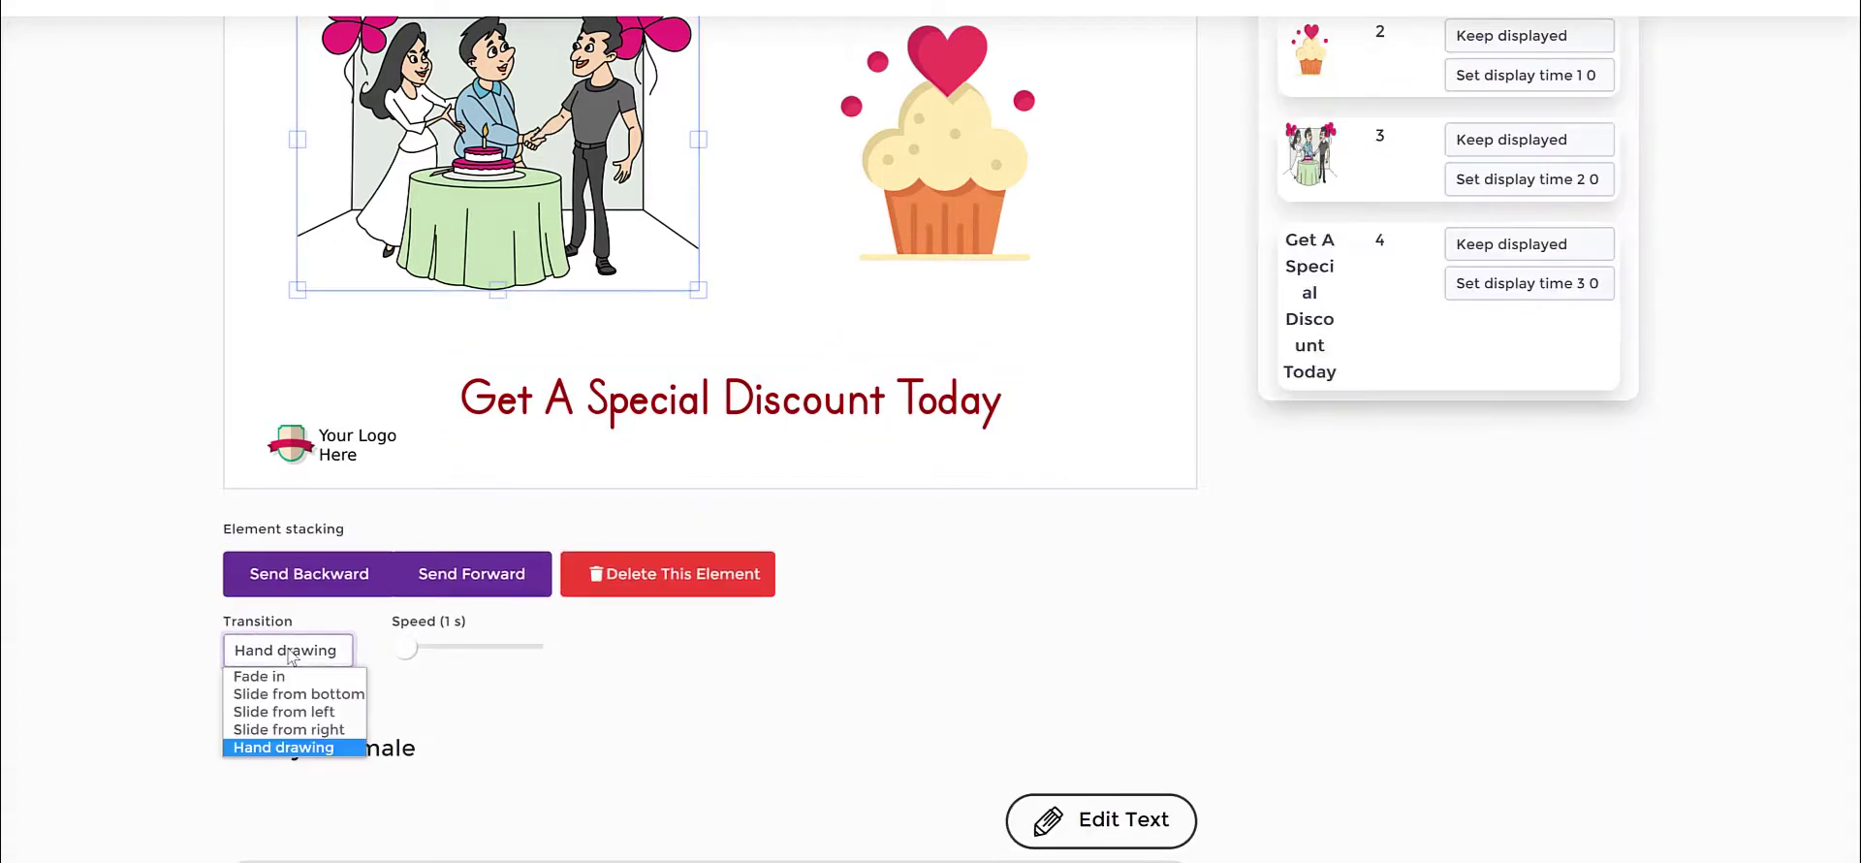
left_click(599, 700)
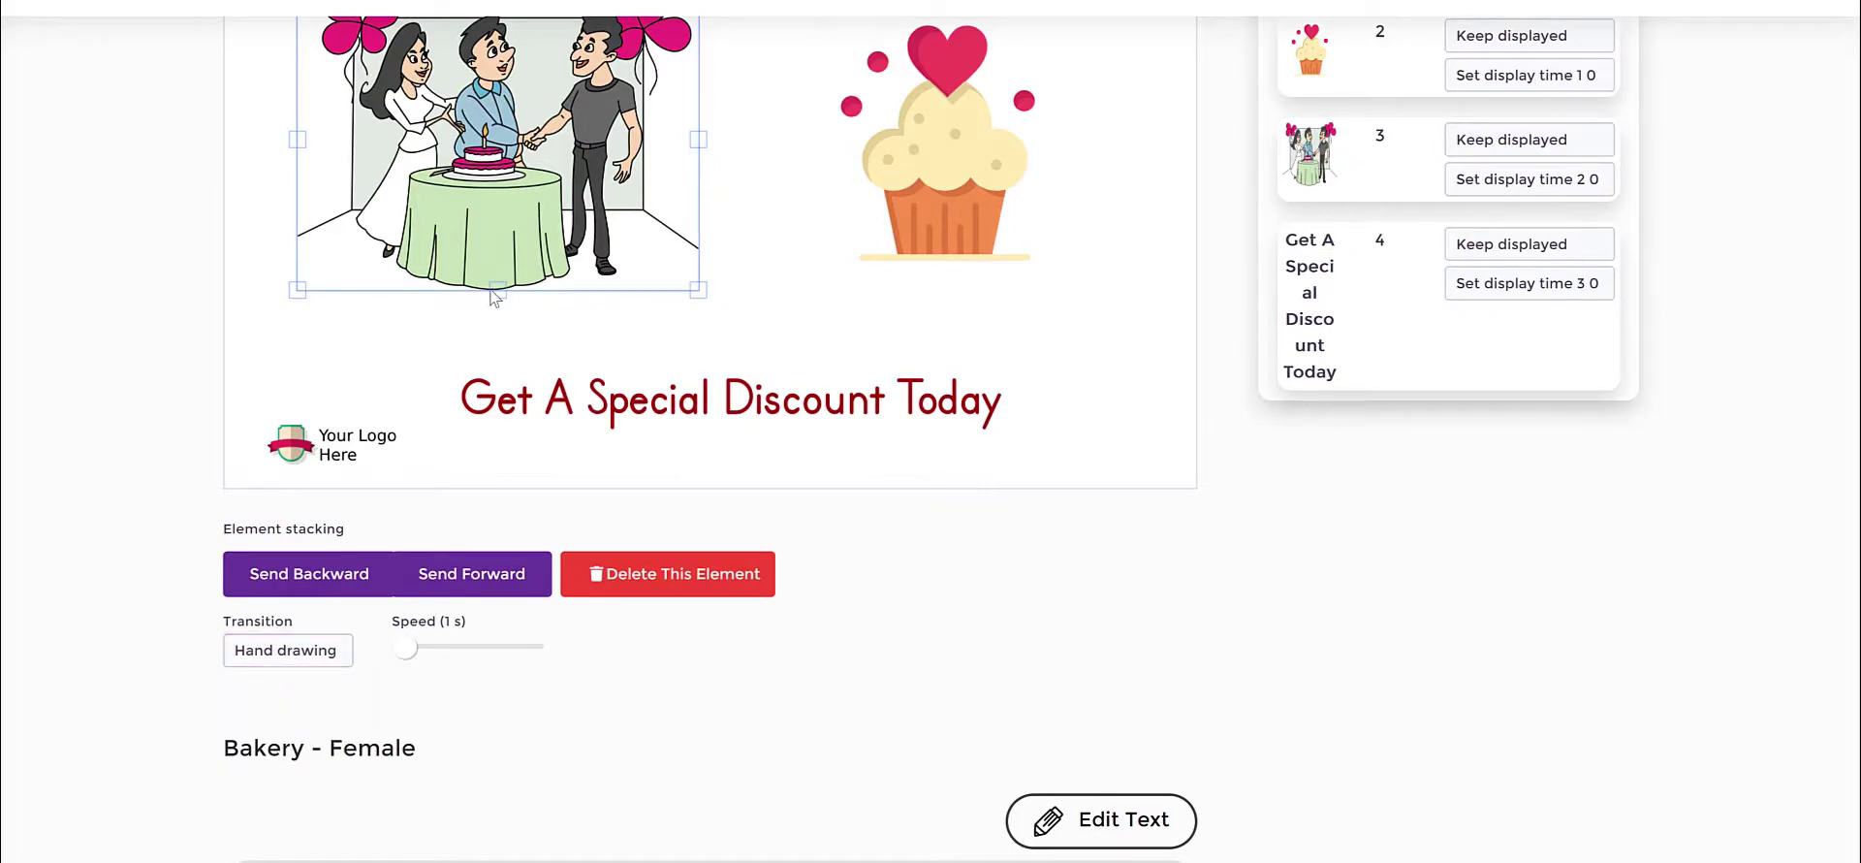
scroll(789, 258, "up", 3)
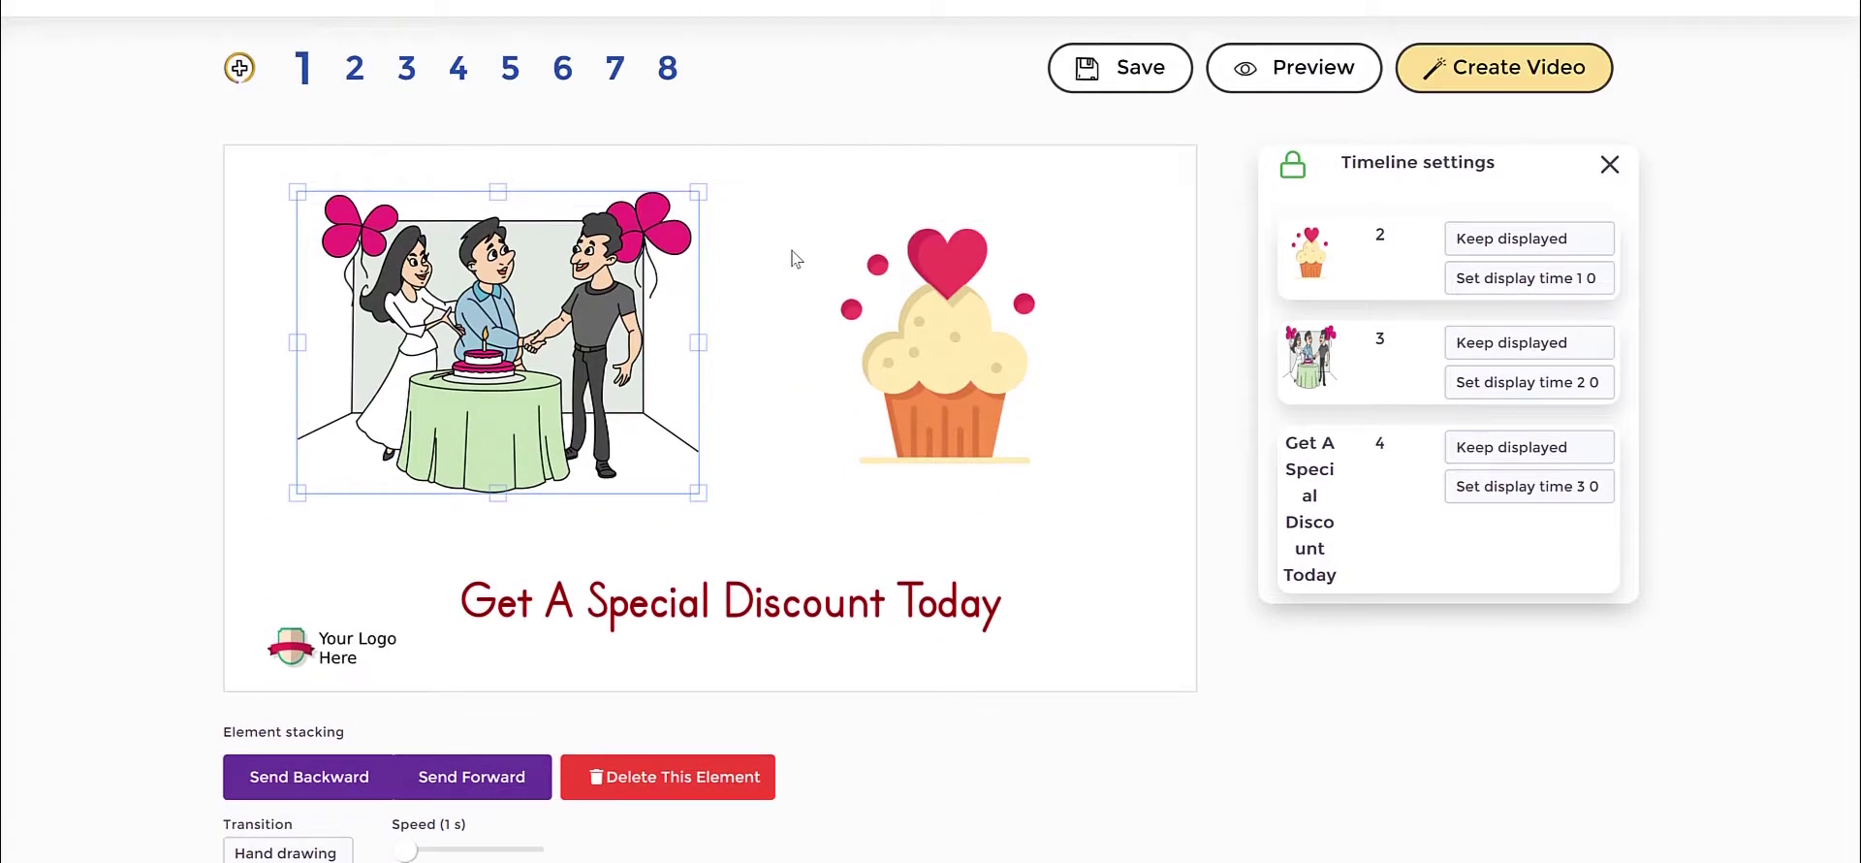
left_click(752, 345)
left_click(621, 351)
left_click(969, 358)
left_click(542, 388)
scroll(332, 560, "down", 2)
Step: Delete the cake-party illustration and centre the cupcake above the discount text
left_click(904, 133)
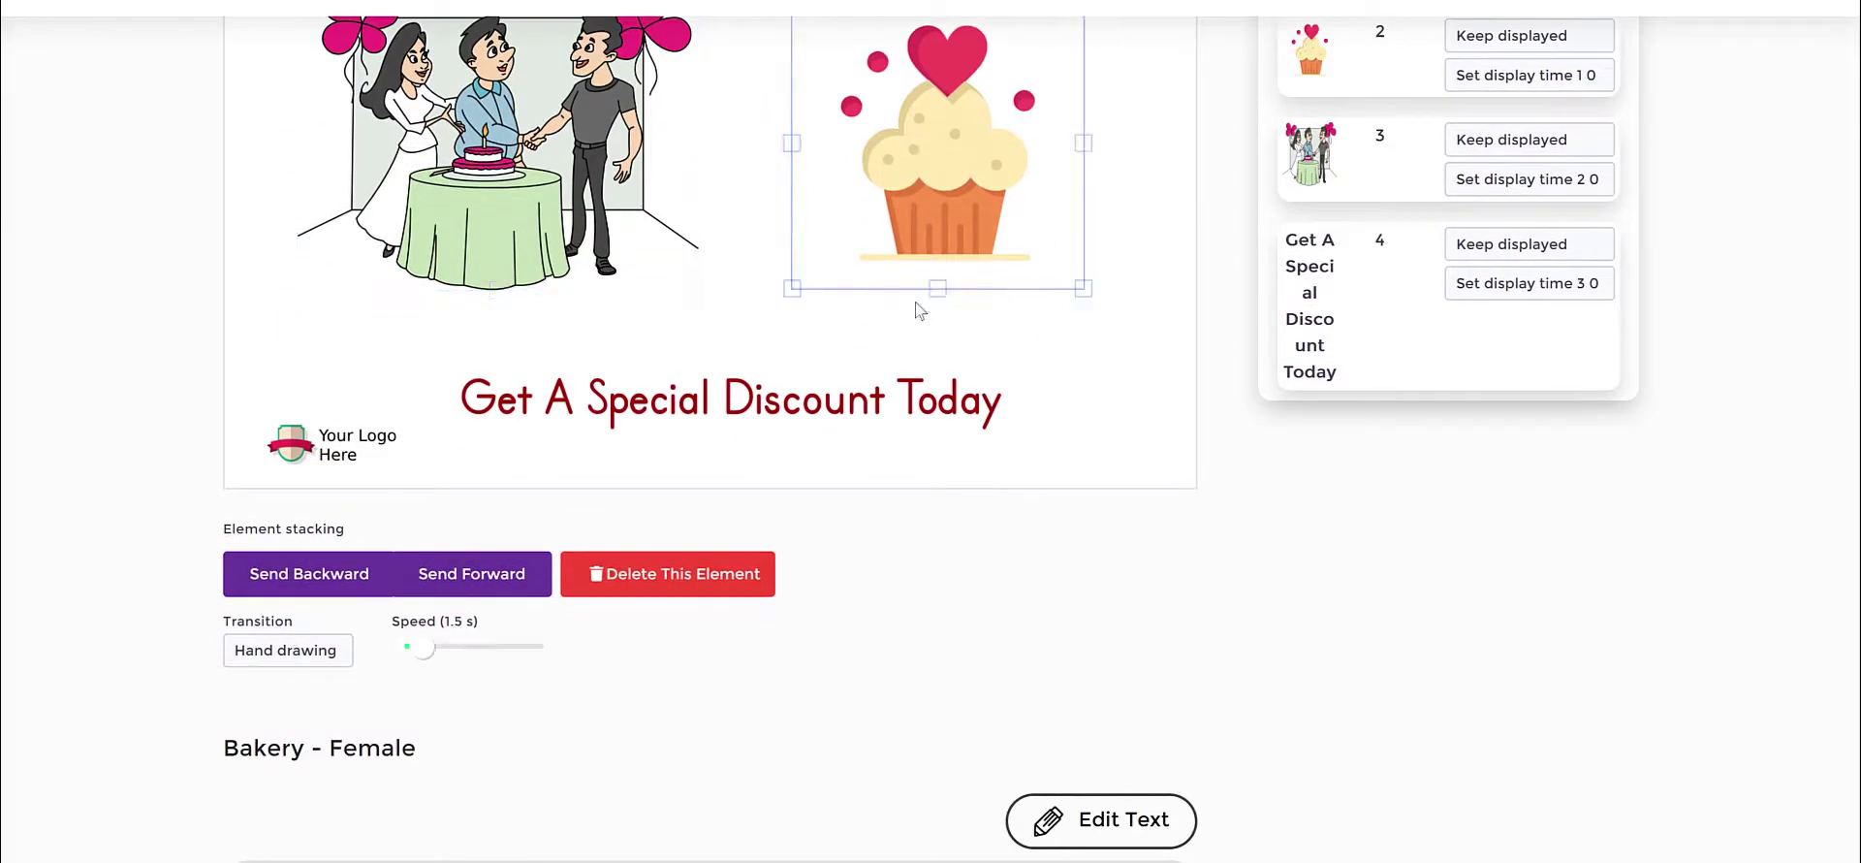
left_click_drag(959, 190, 934, 201)
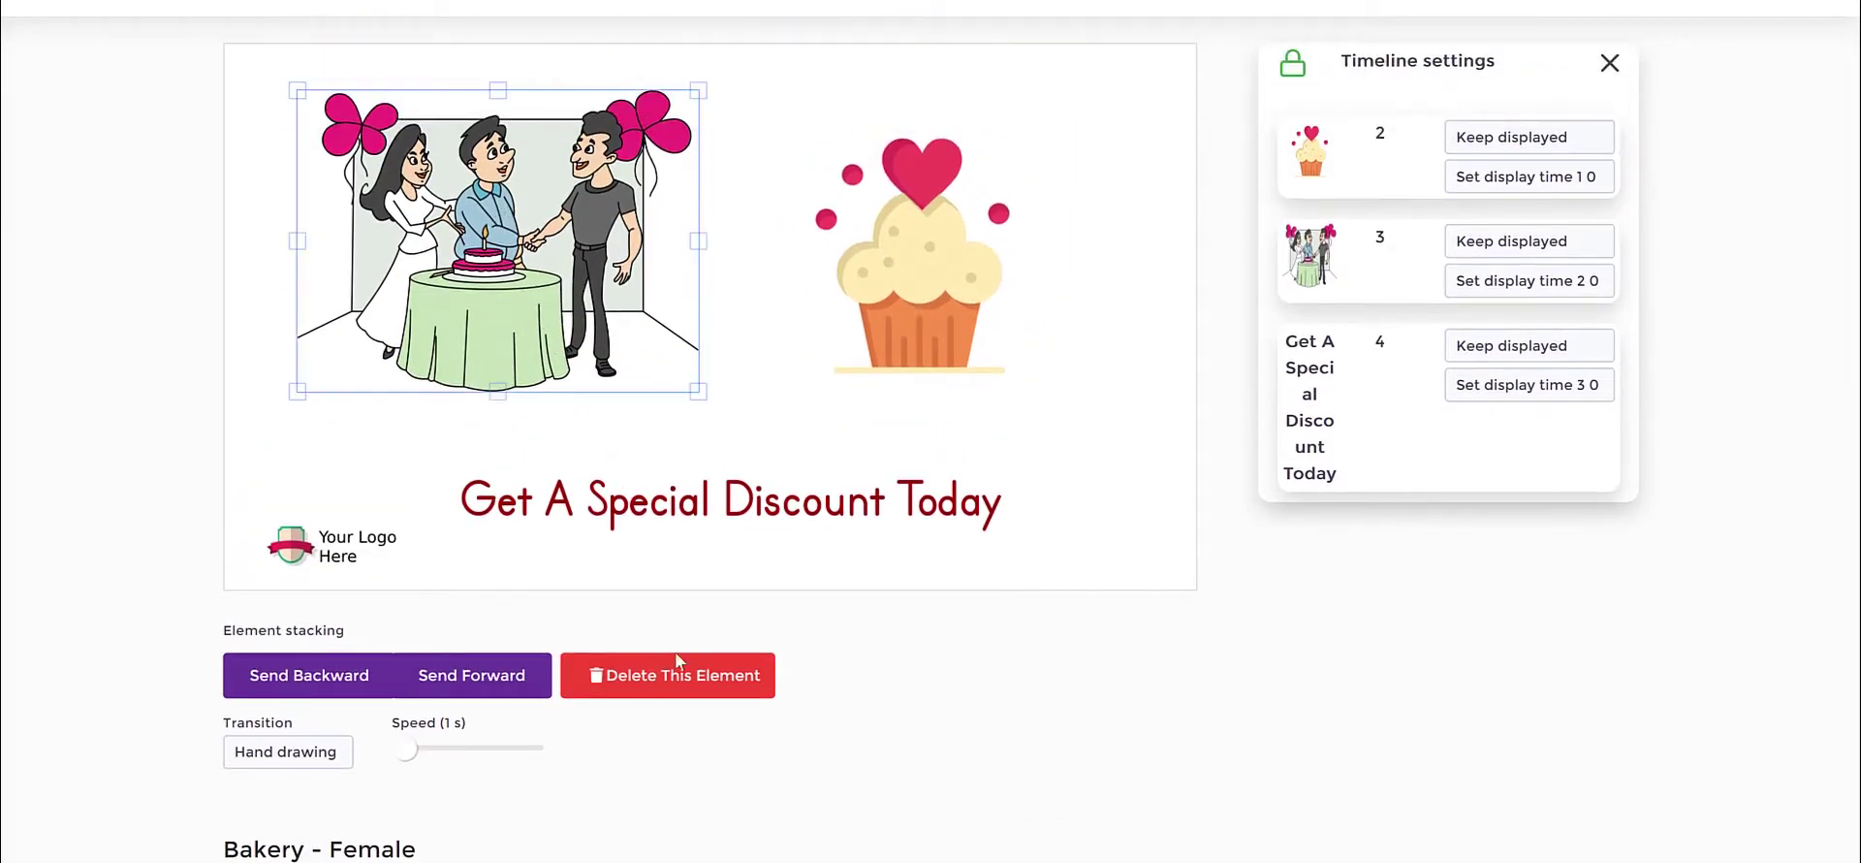
left_click(690, 676)
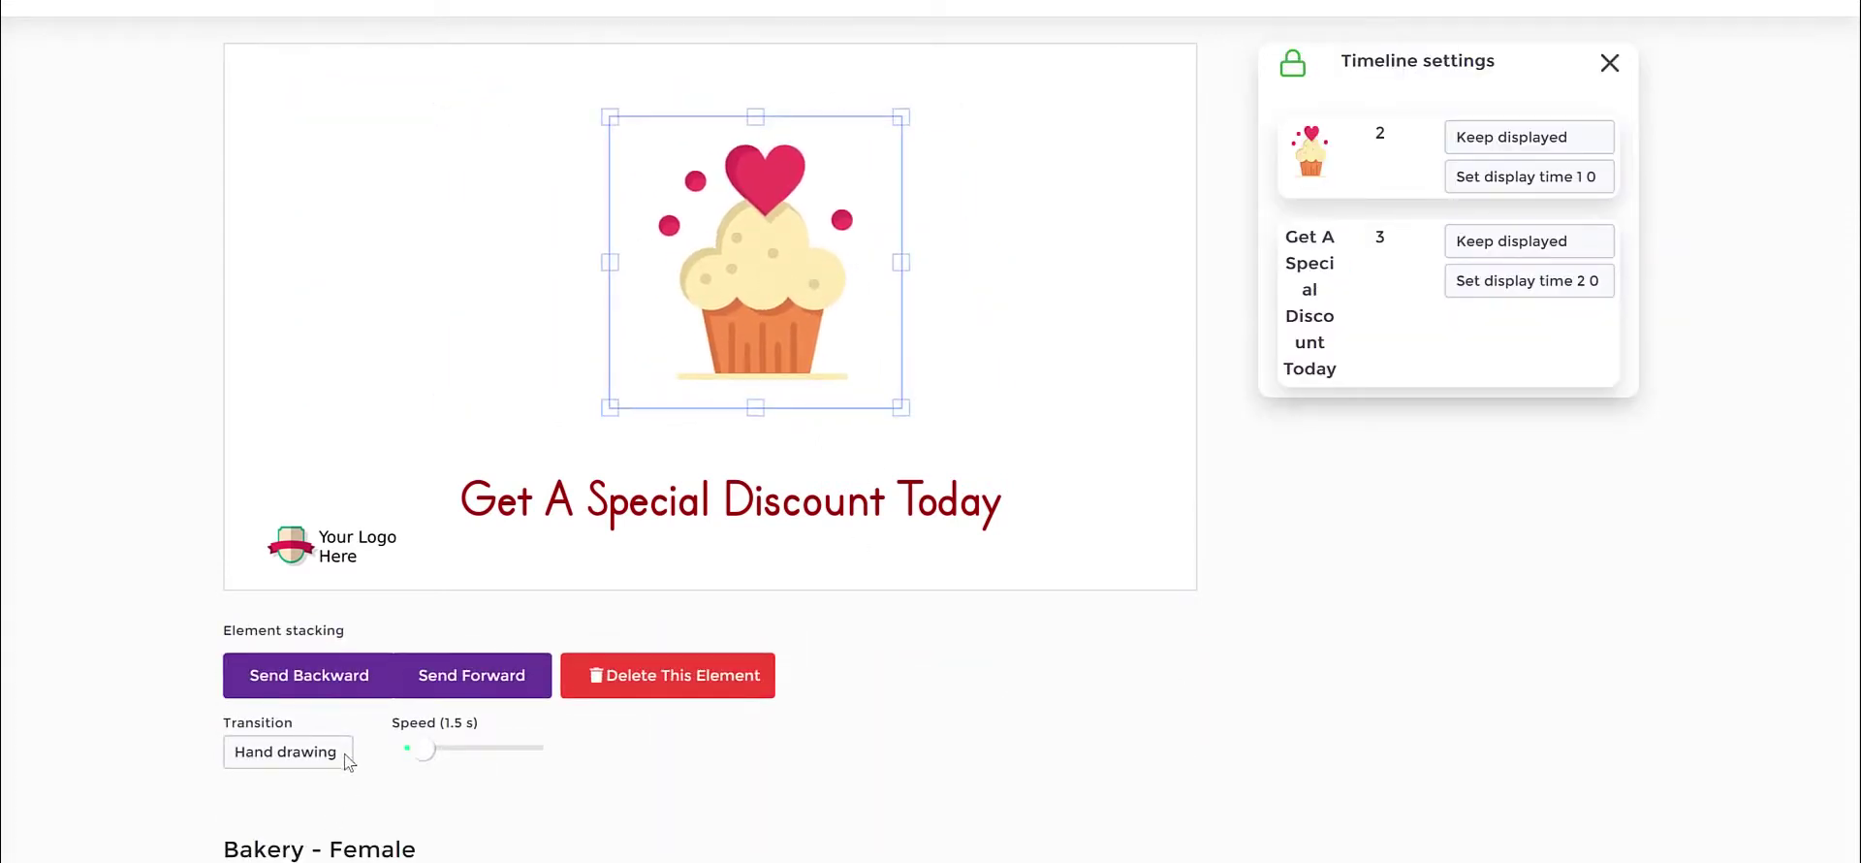
Step: Set the cupcake's transition to Slide from left, and preview slide 1
left_click(344, 754)
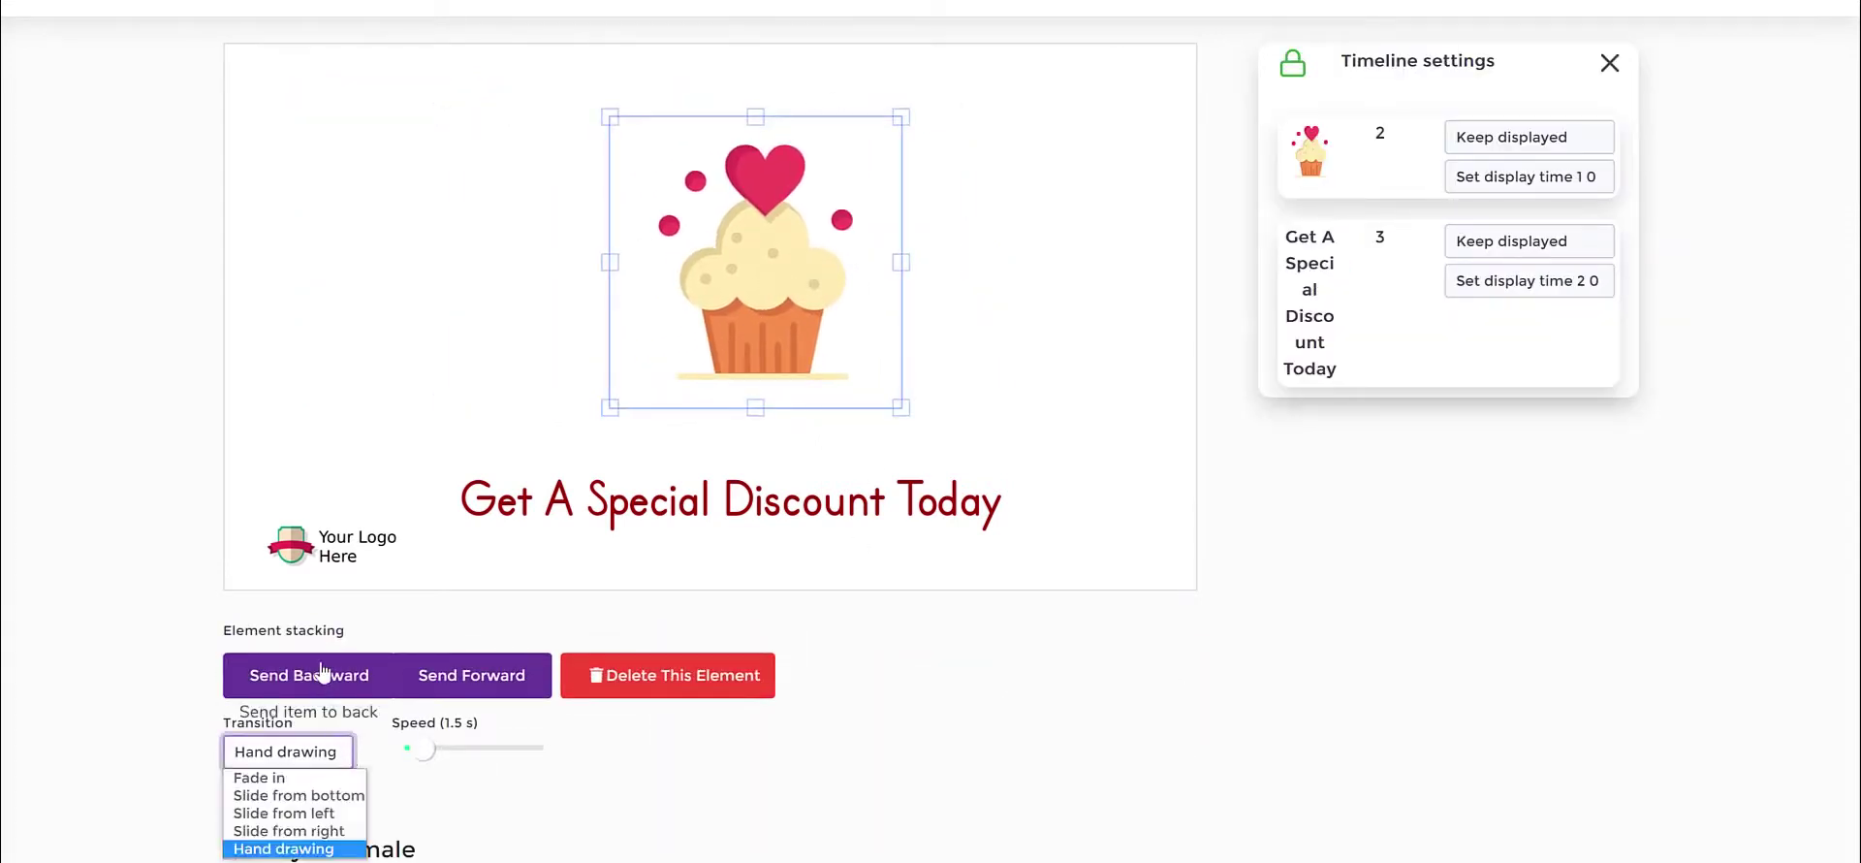
left_click(328, 823)
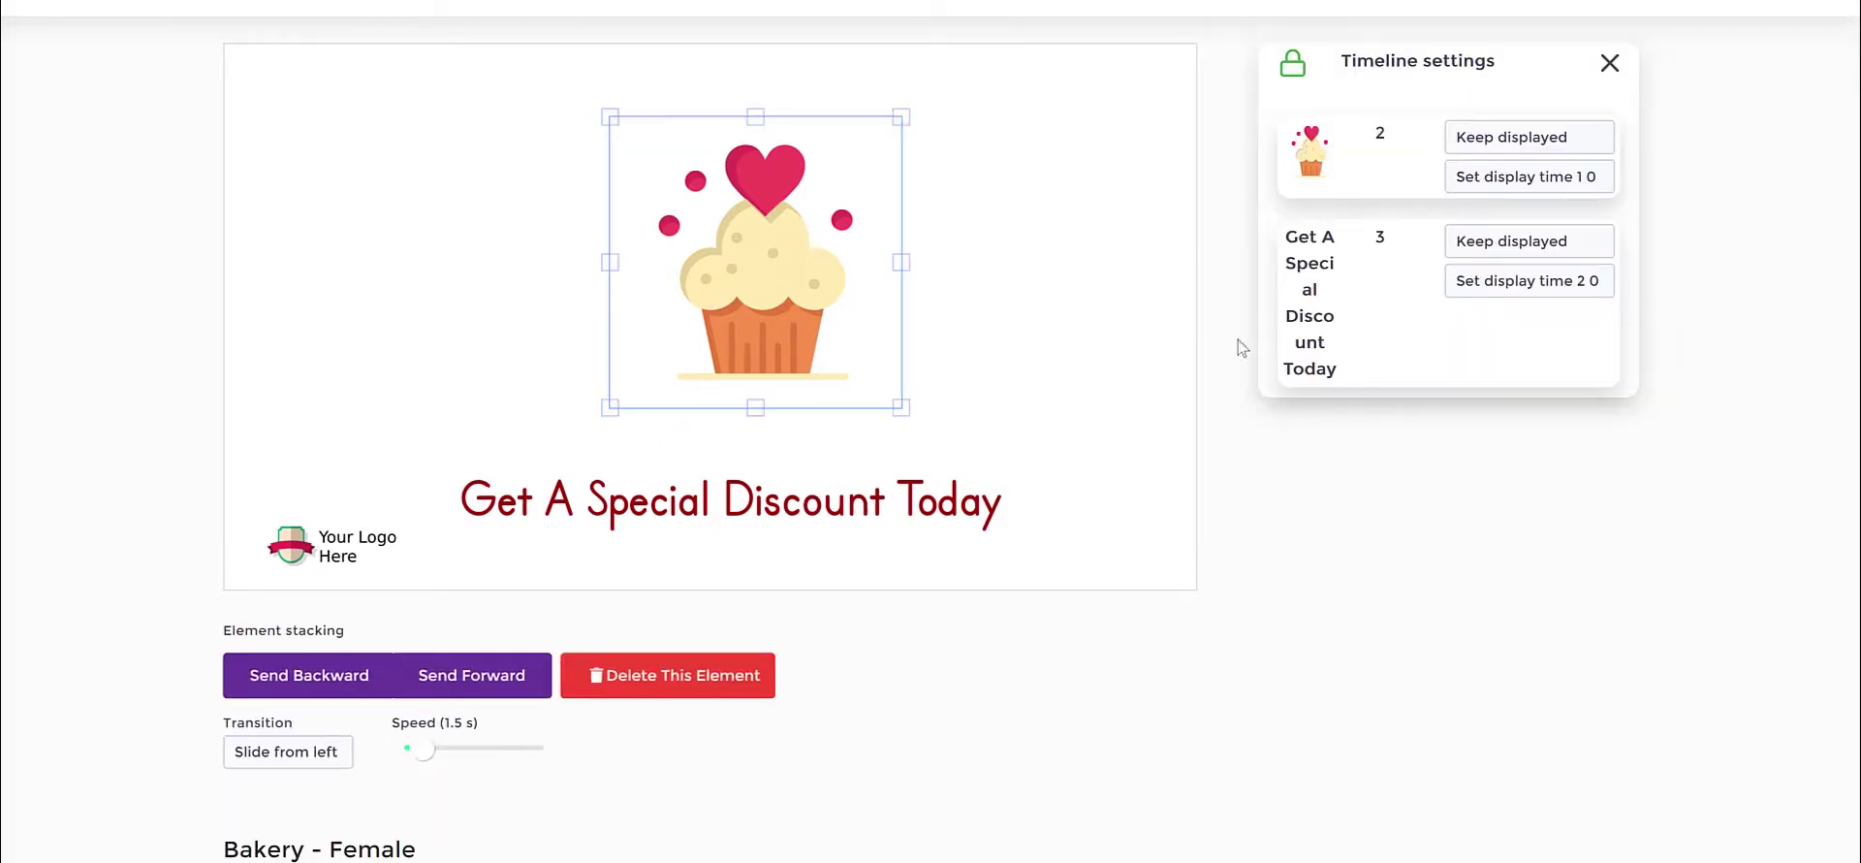
scroll(1234, 187, "up", 3)
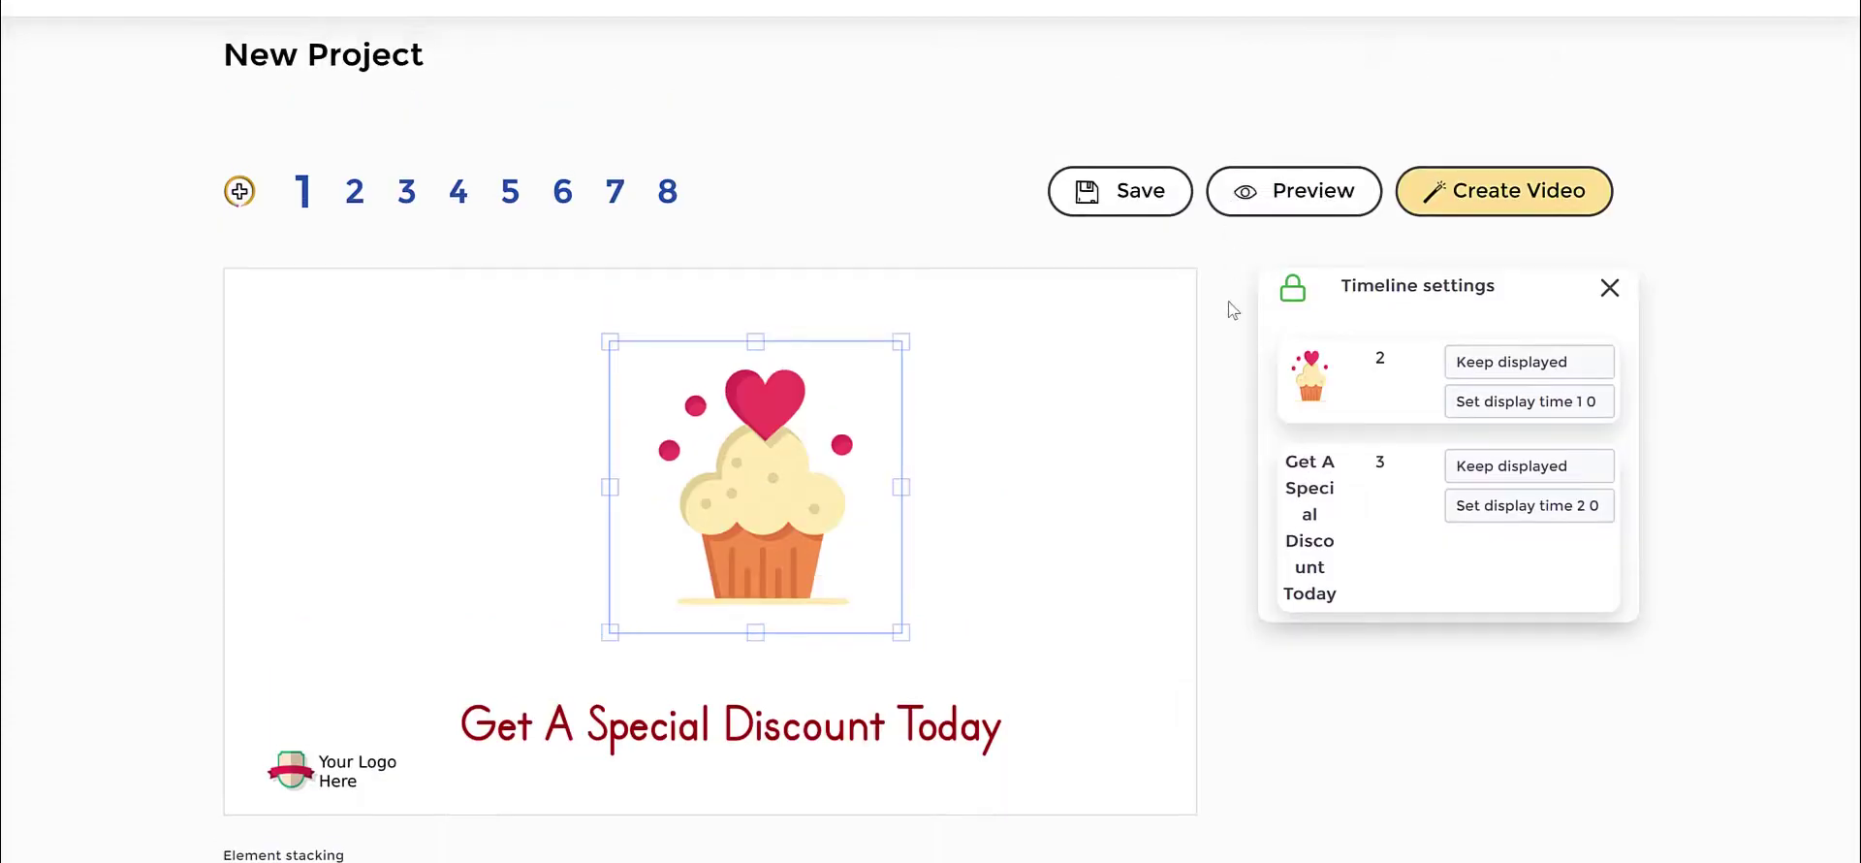
left_click(1280, 194)
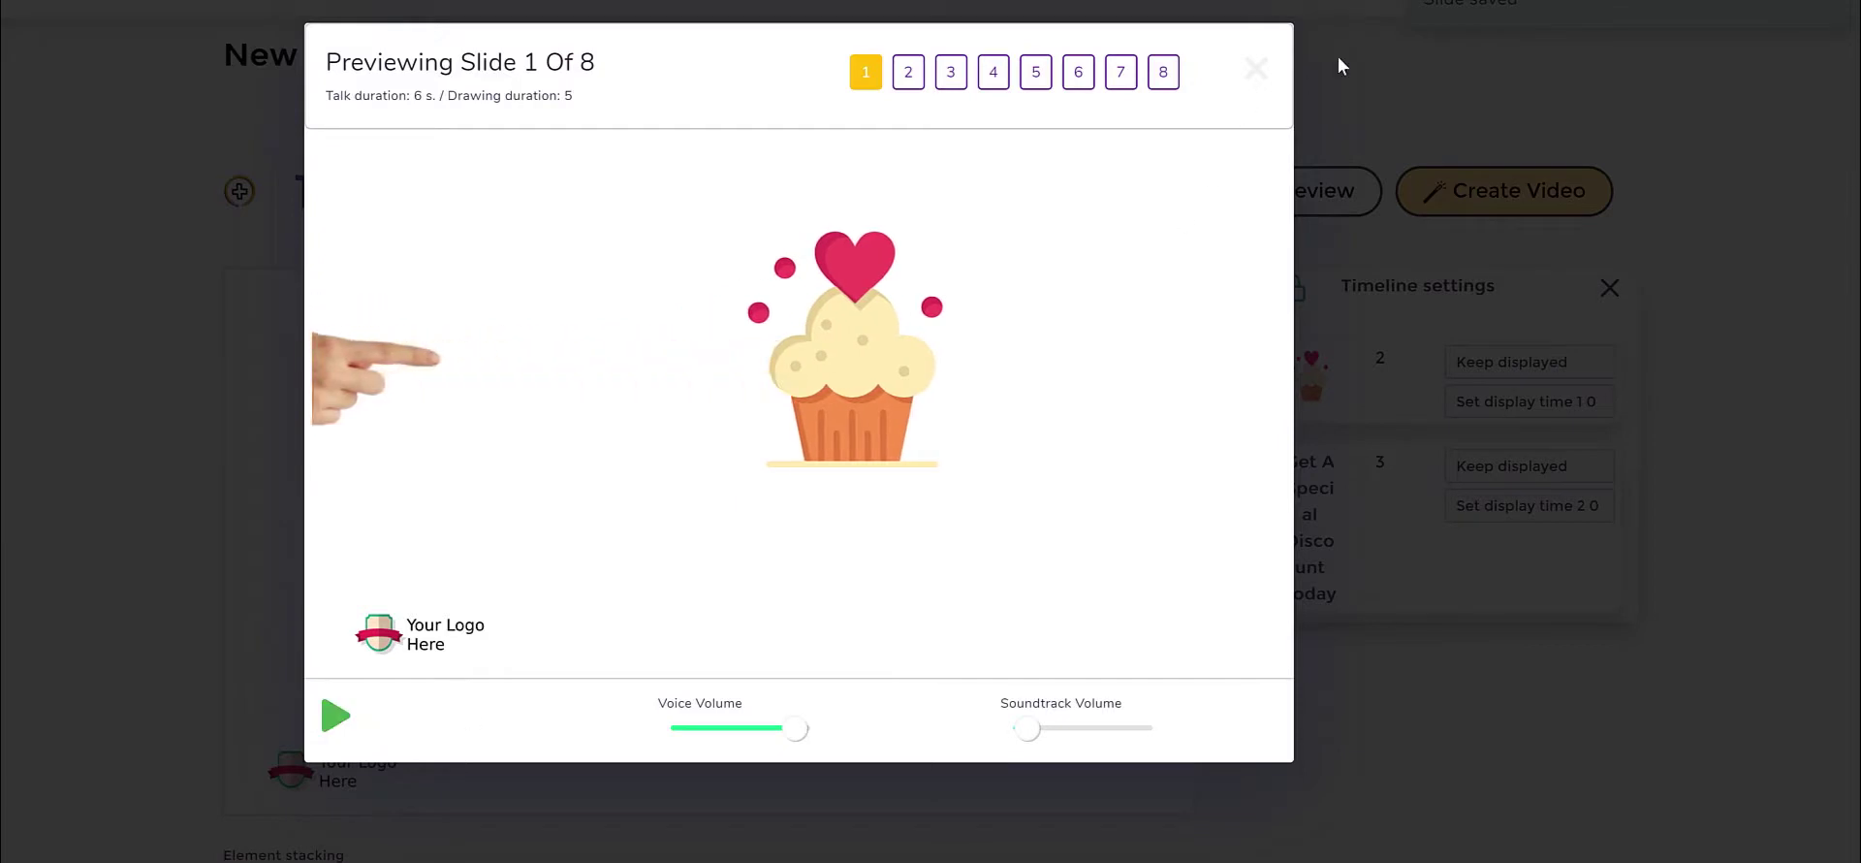
left_click(1254, 67)
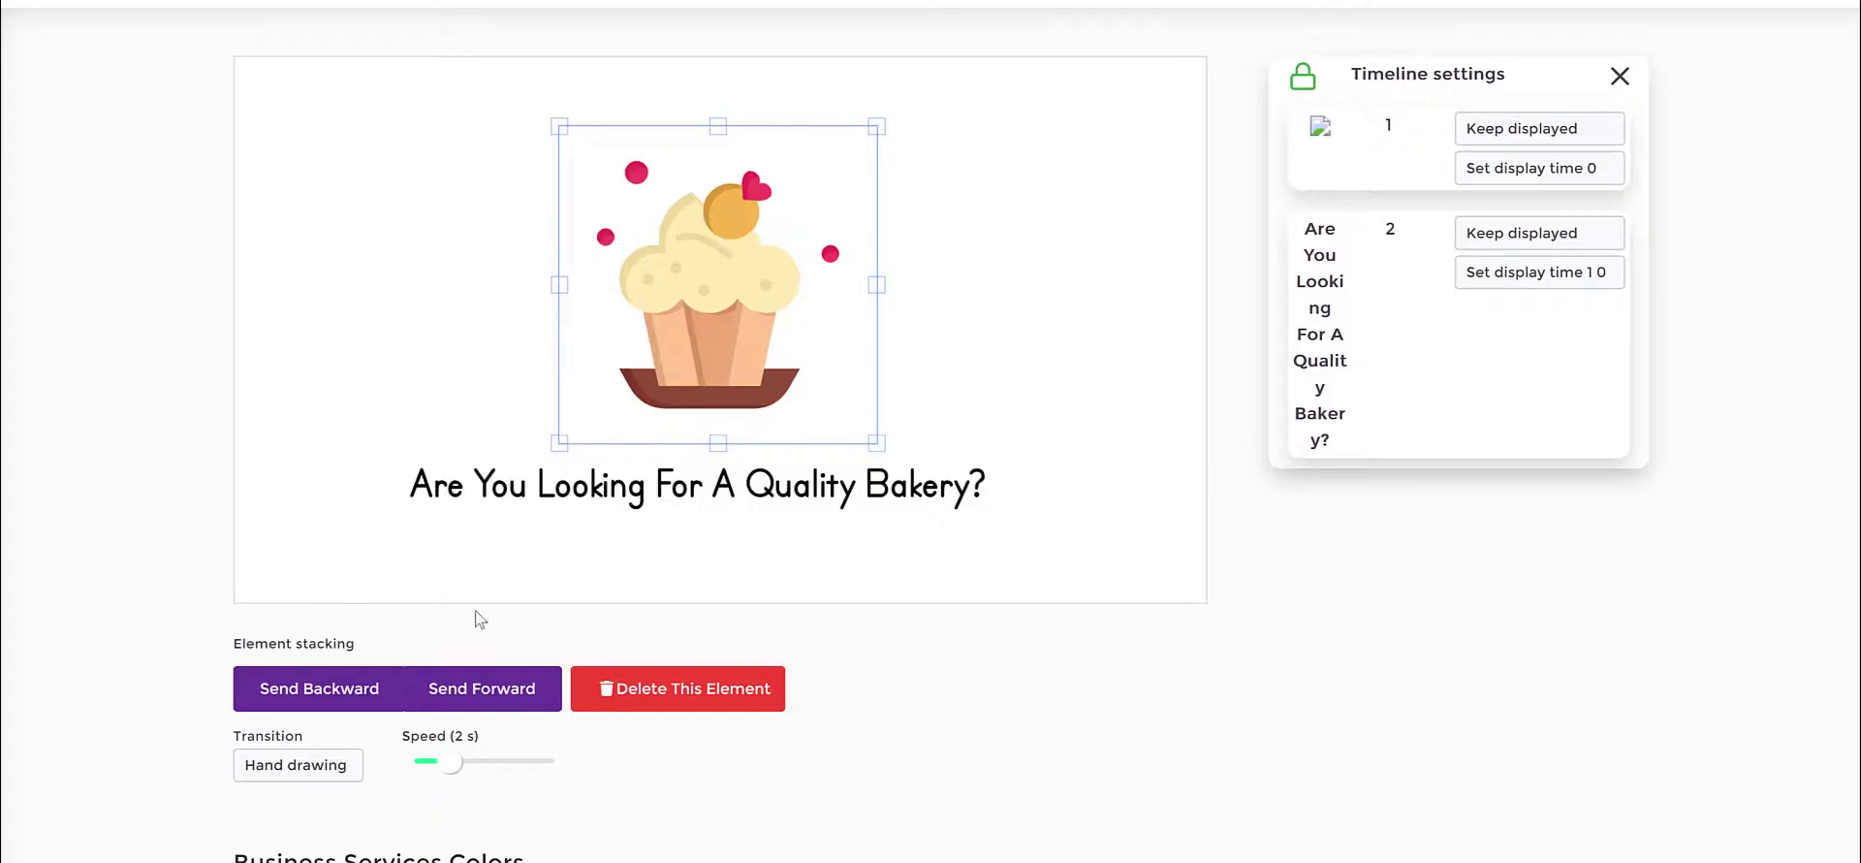
Step: Review the cupcake's transition options and the narration script of the "Are You Looking For A Quality Bakery?" scene
left_click(297, 773)
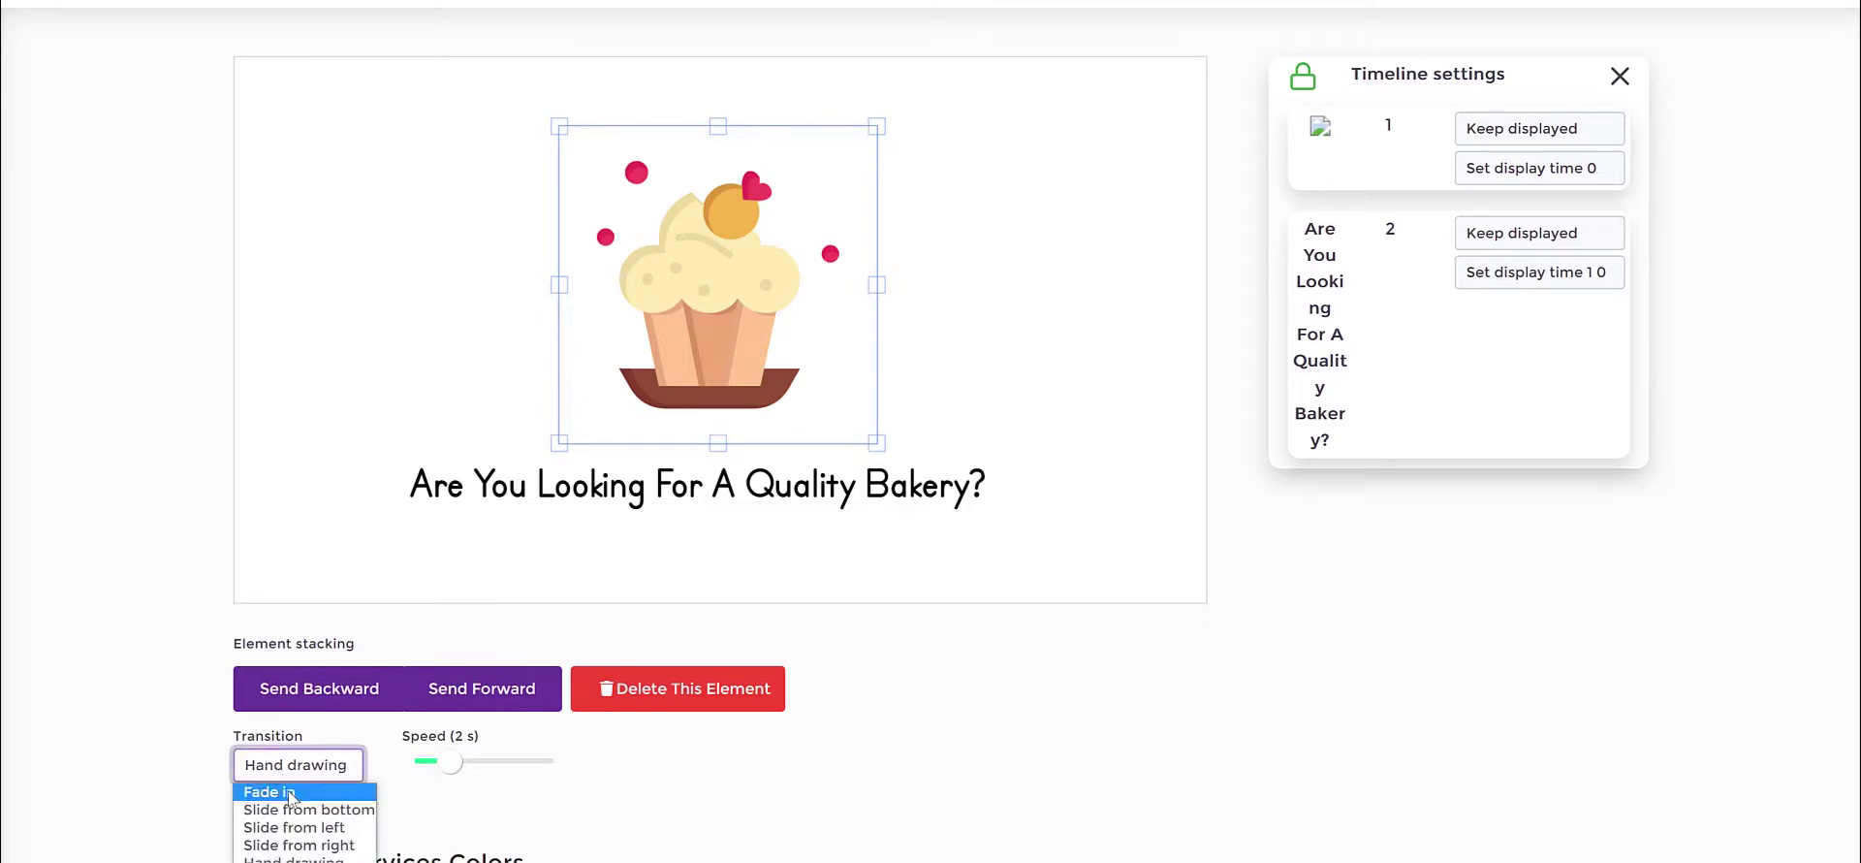
left_click(173, 672)
scroll(1208, 486, "down", 4)
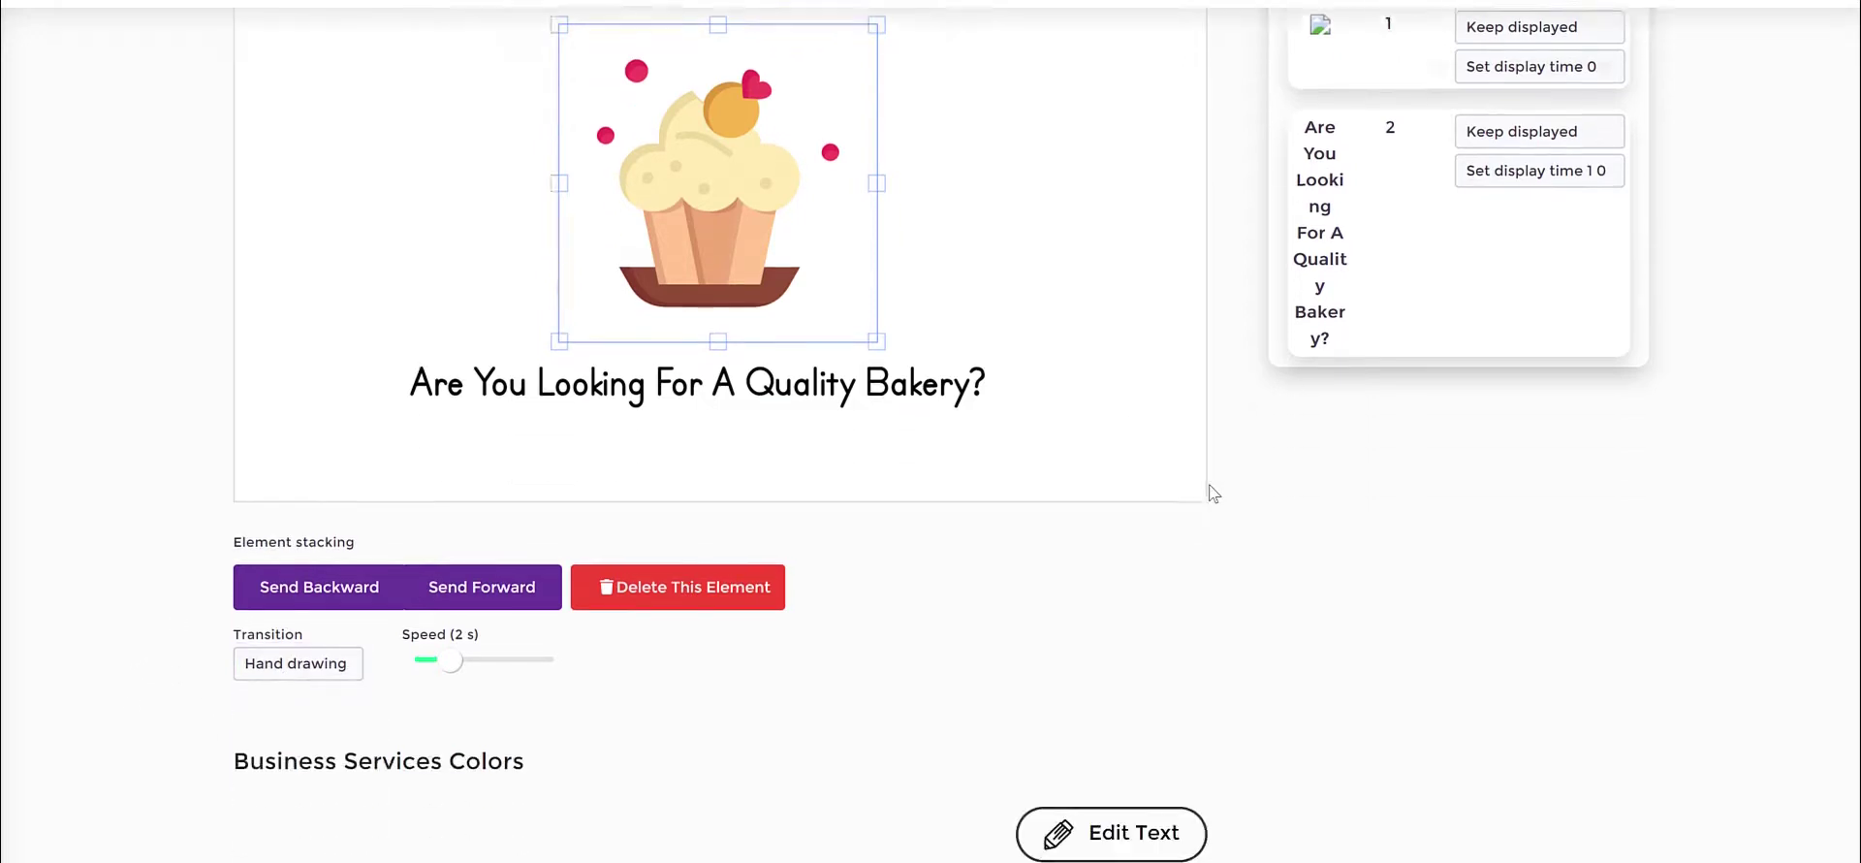
scroll(1204, 501, "up", 1)
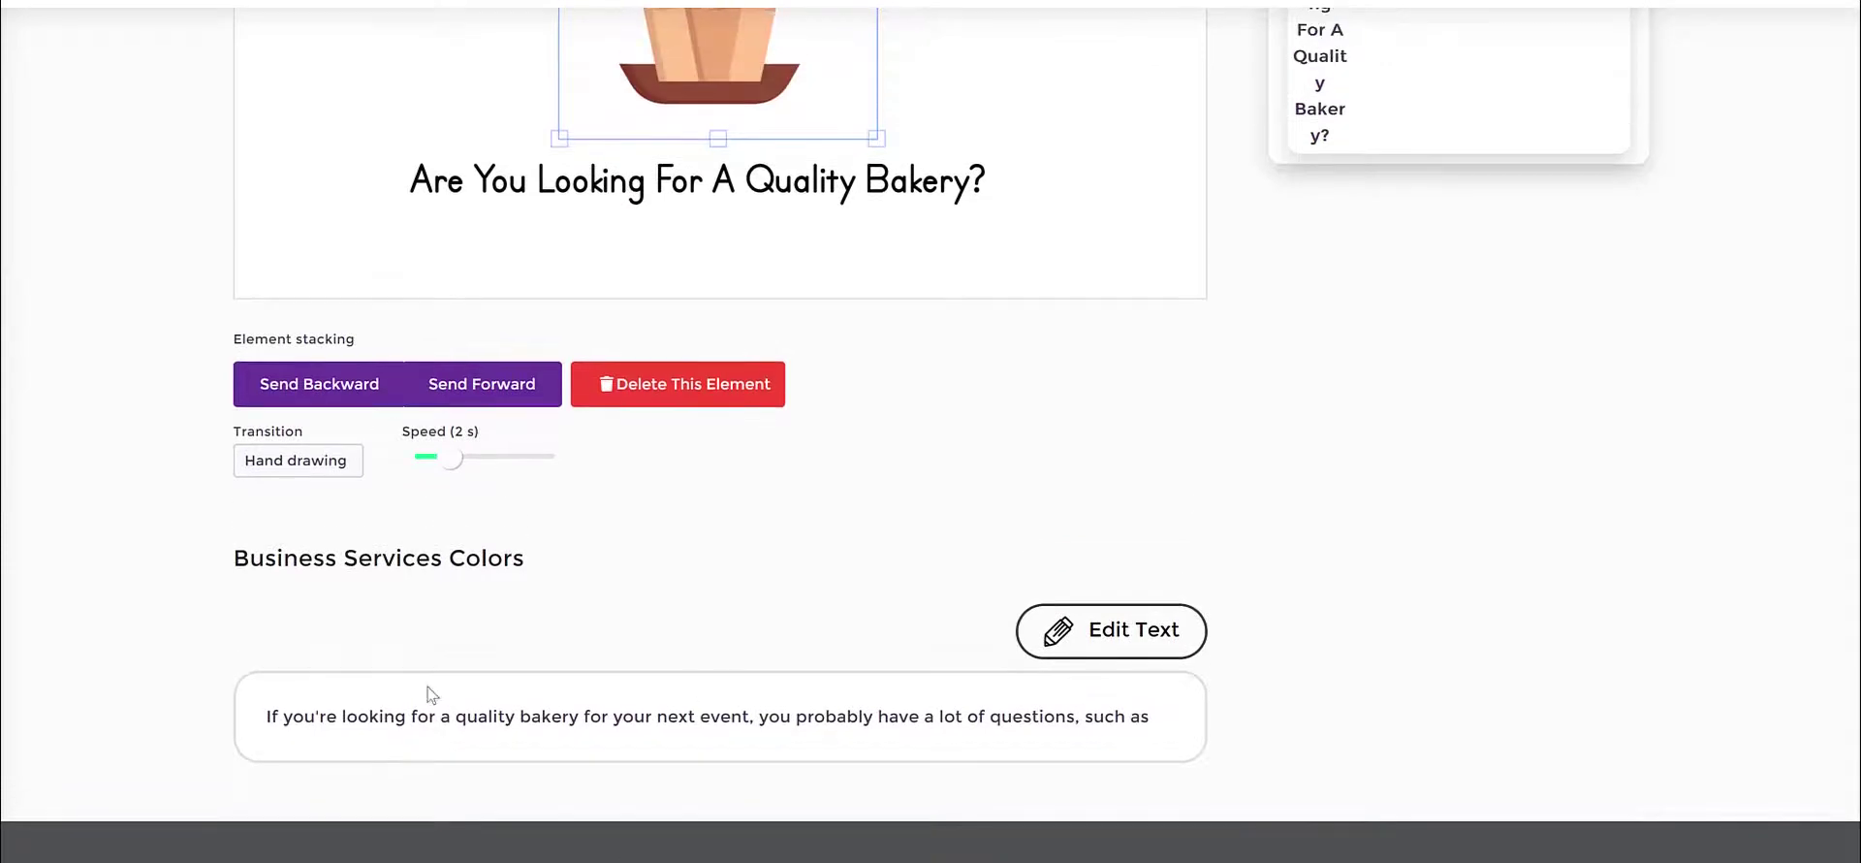
left_click_drag(243, 734, 1159, 719)
double_click(352, 717)
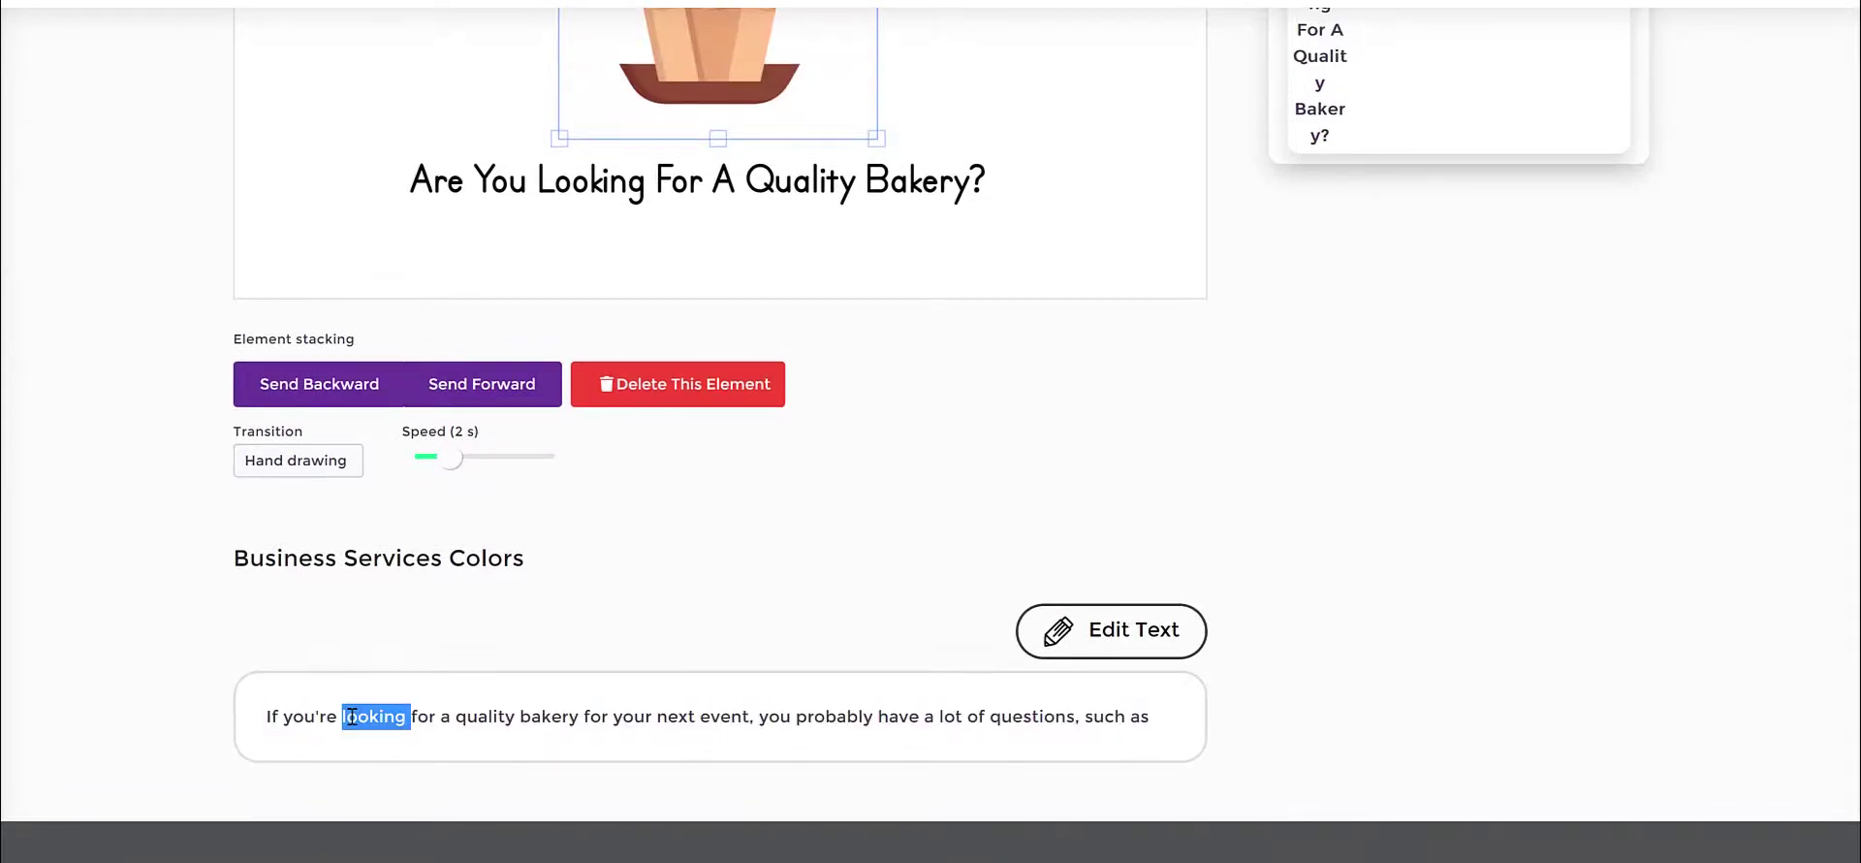
double_click(1035, 720)
left_click(1151, 716)
left_click_drag(268, 717, 763, 717)
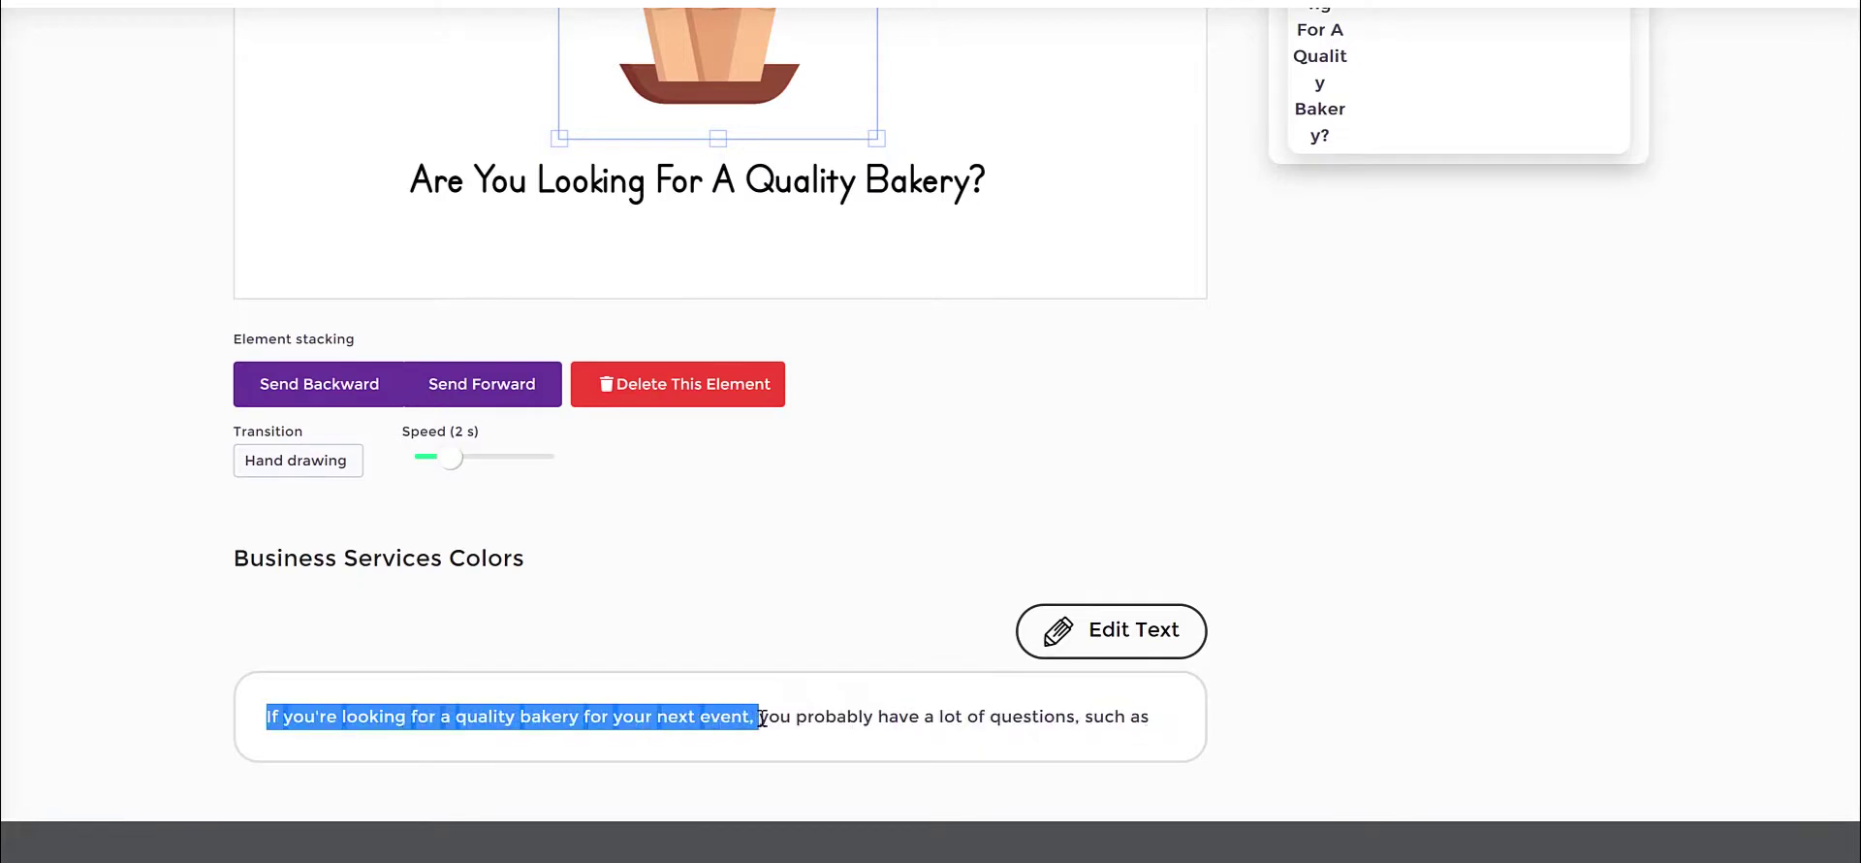
left_click(1290, 673)
Step: Open the scene's narration script for editing, view the Save Text and Rebuild Scene options, and cancel the edit
left_click(1124, 643)
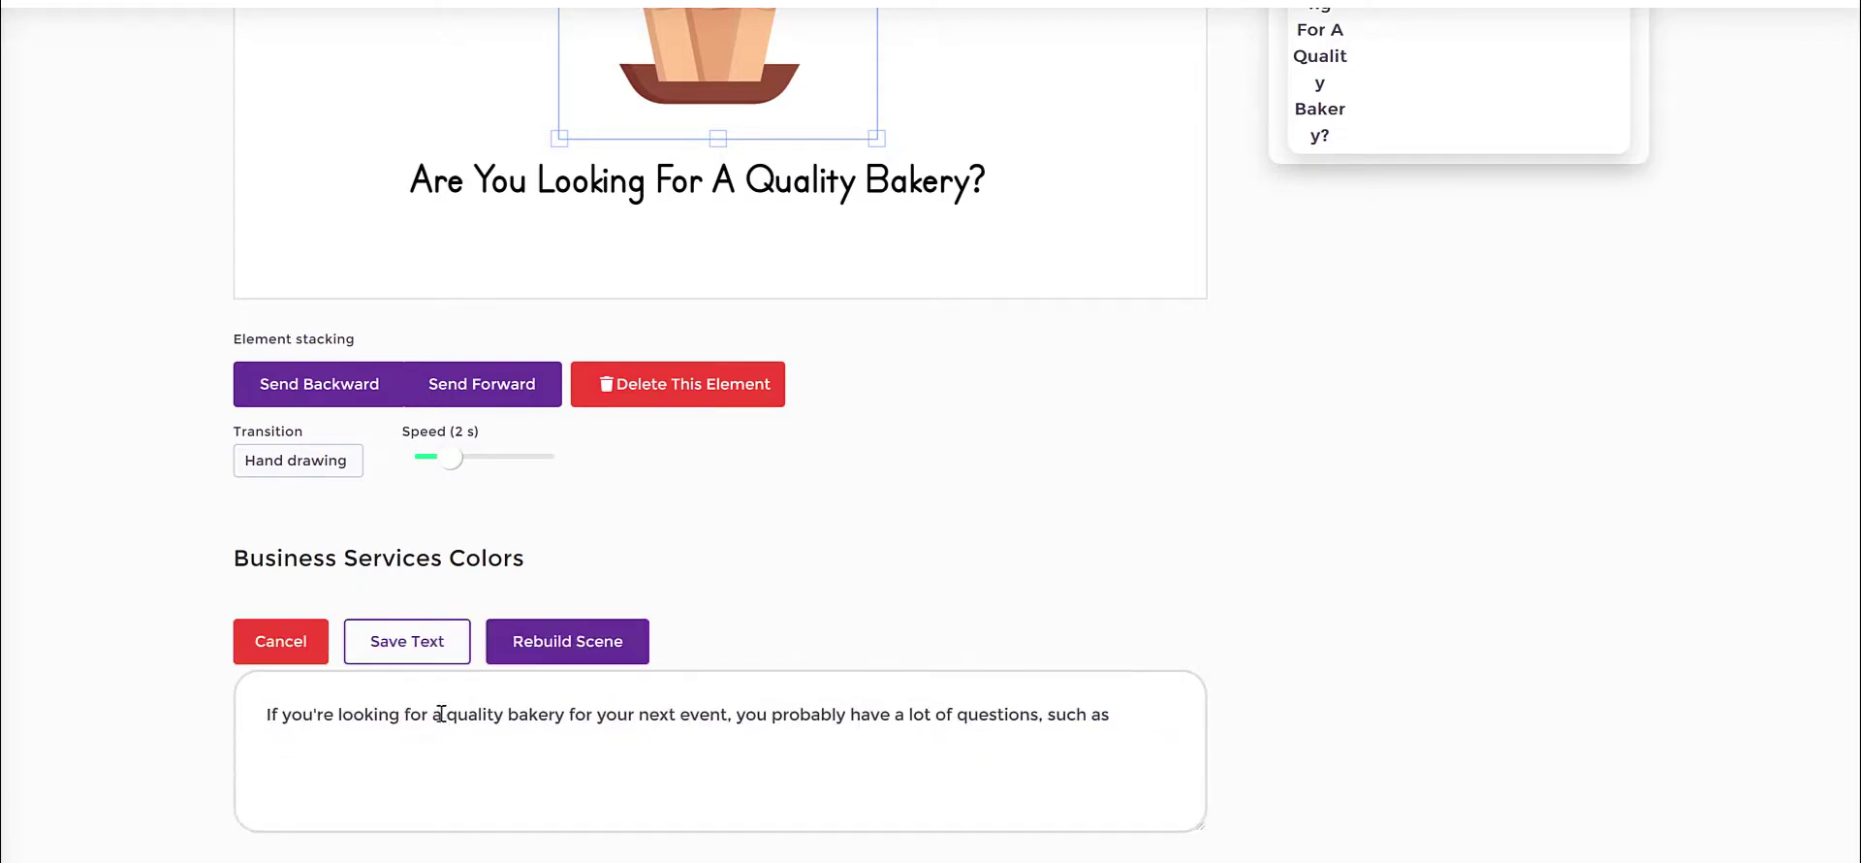
left_click_drag(314, 717, 1146, 715)
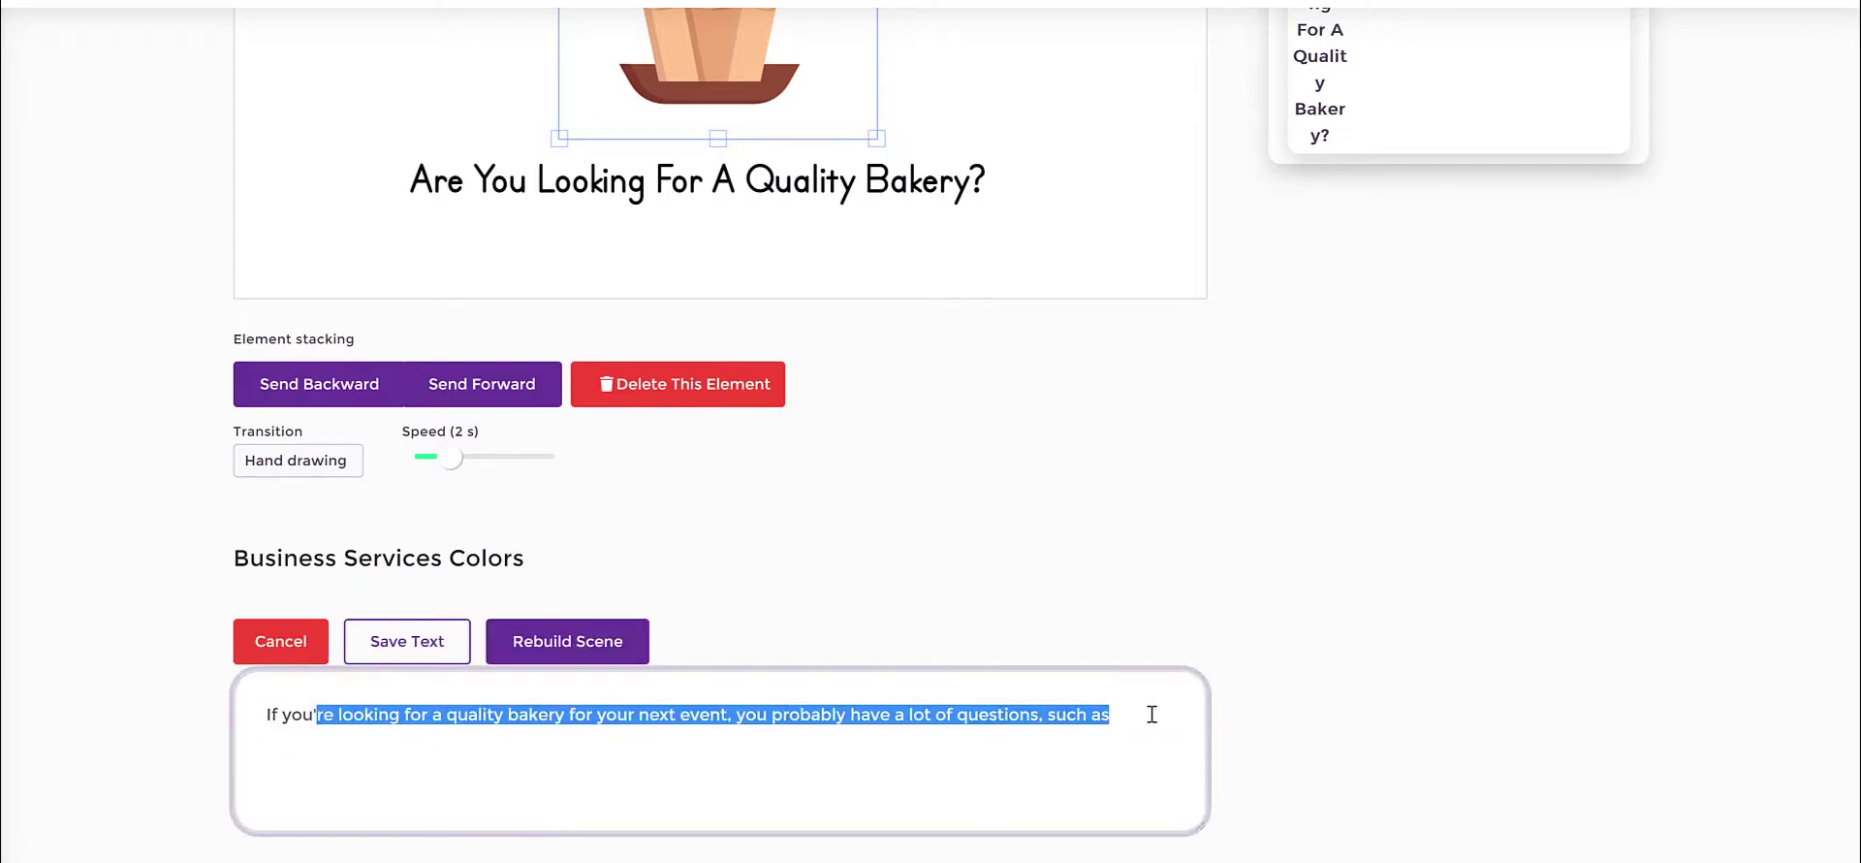
left_click(1124, 722)
left_click(1189, 553)
left_click(291, 644)
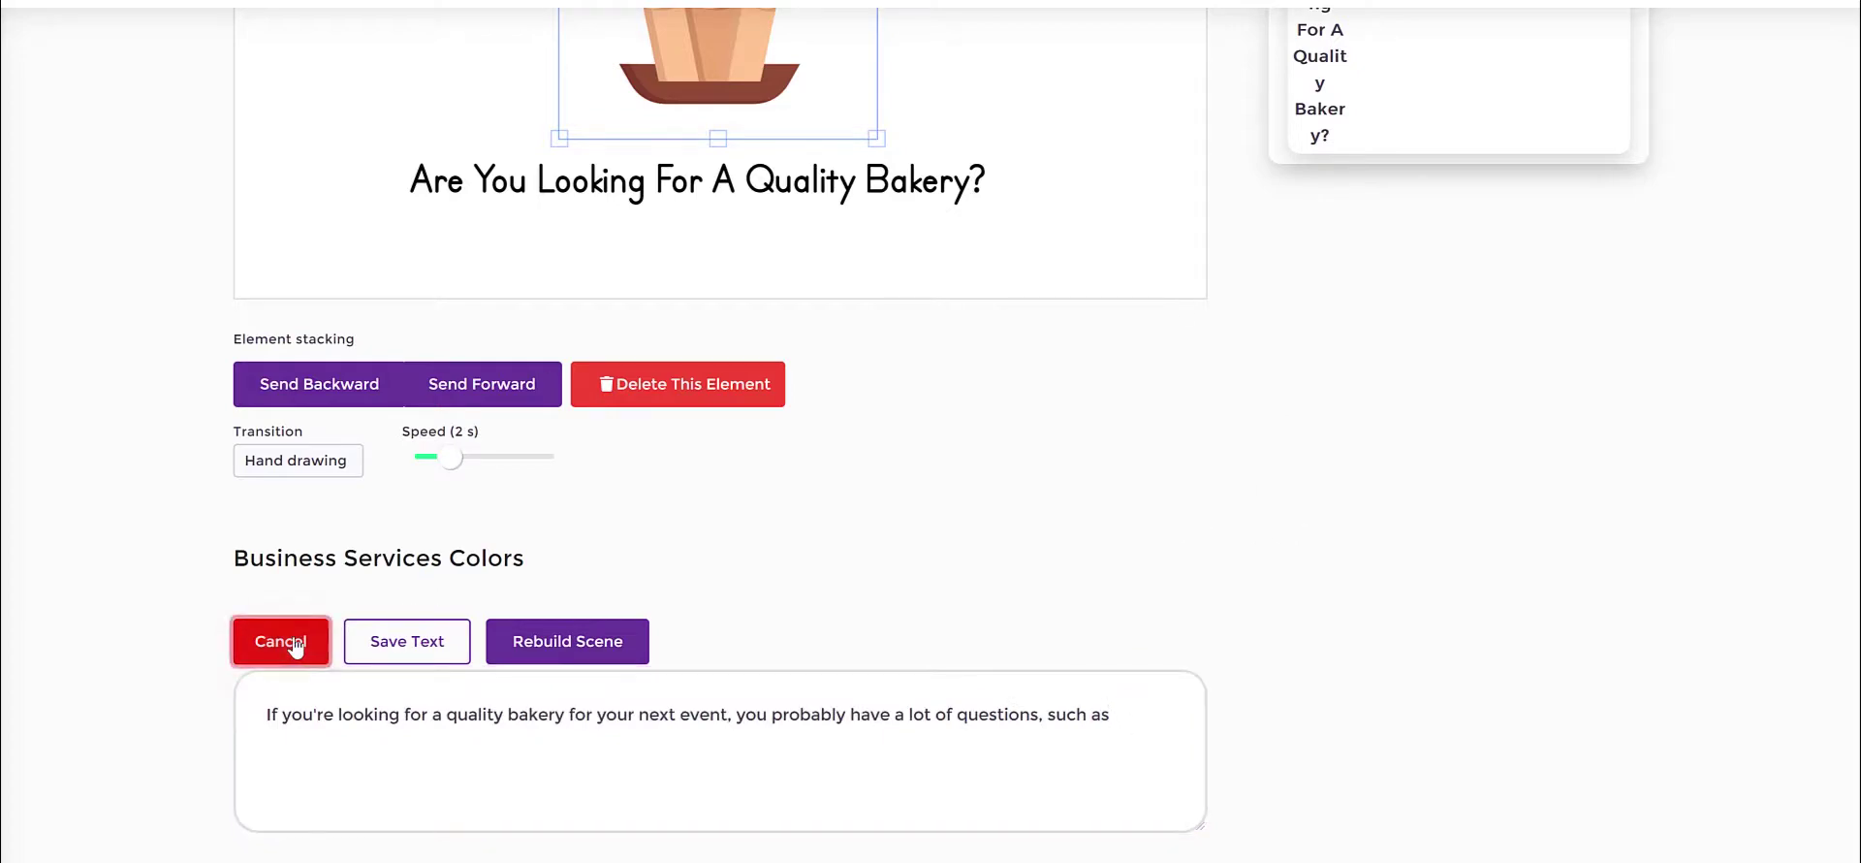
Step: Deselect the cupcake and browse the available text-to-speech voices for the scene
scroll(1271, 574, "up", 4)
scroll(1273, 568, "up", 2)
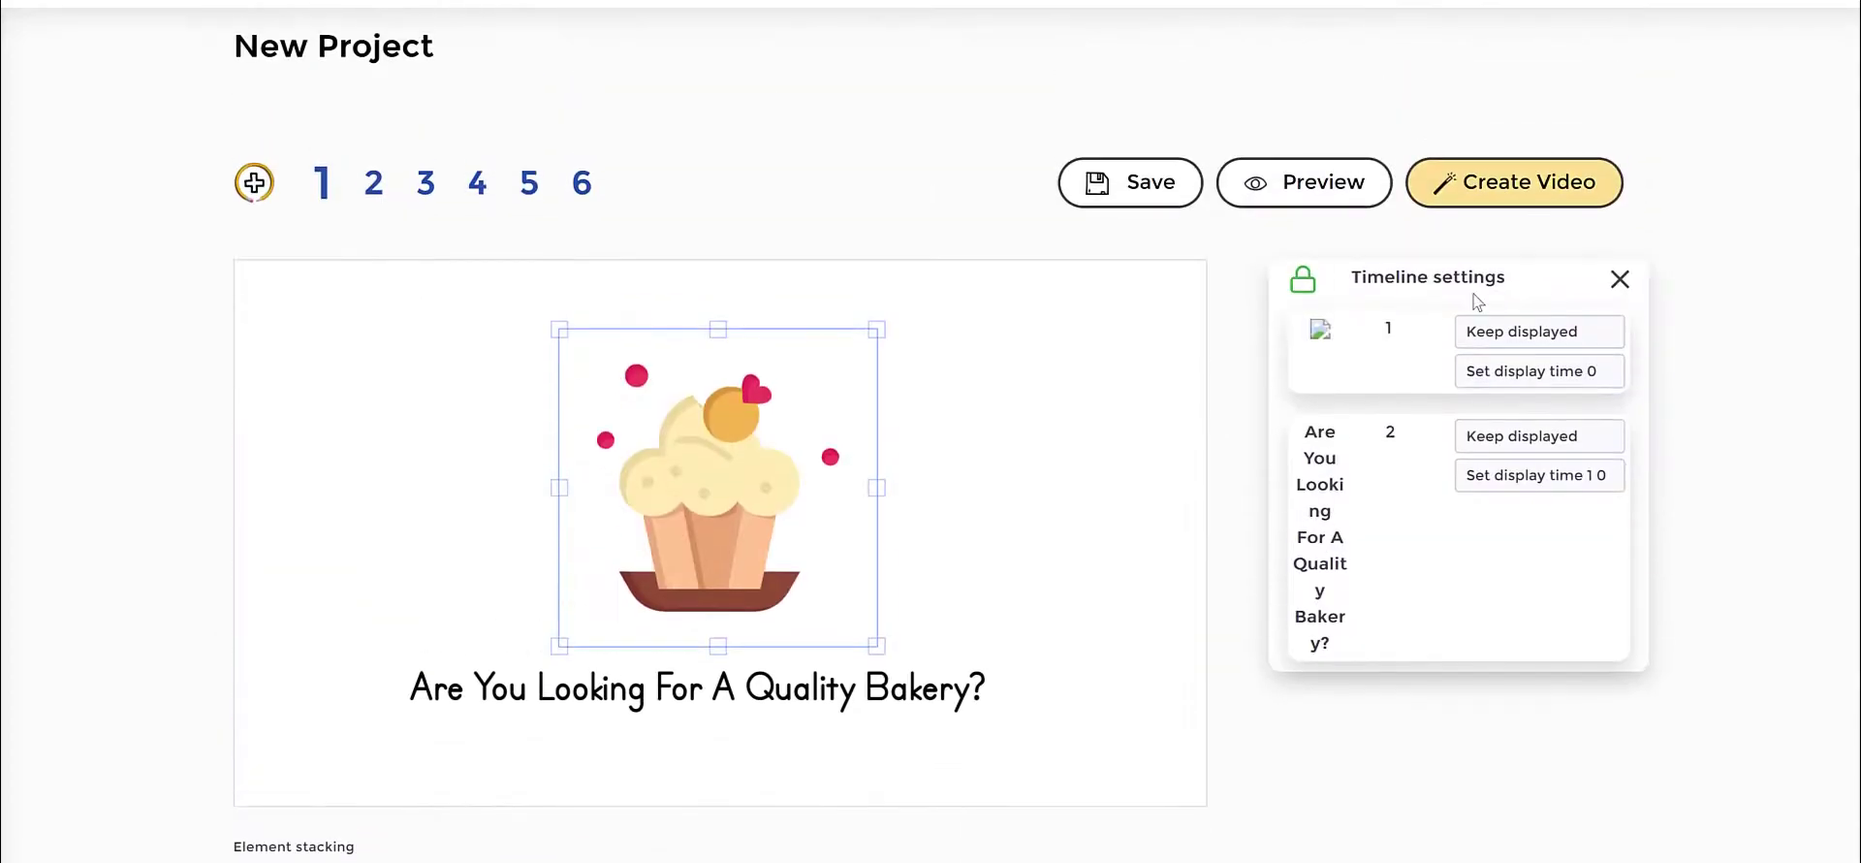
left_click(1139, 427)
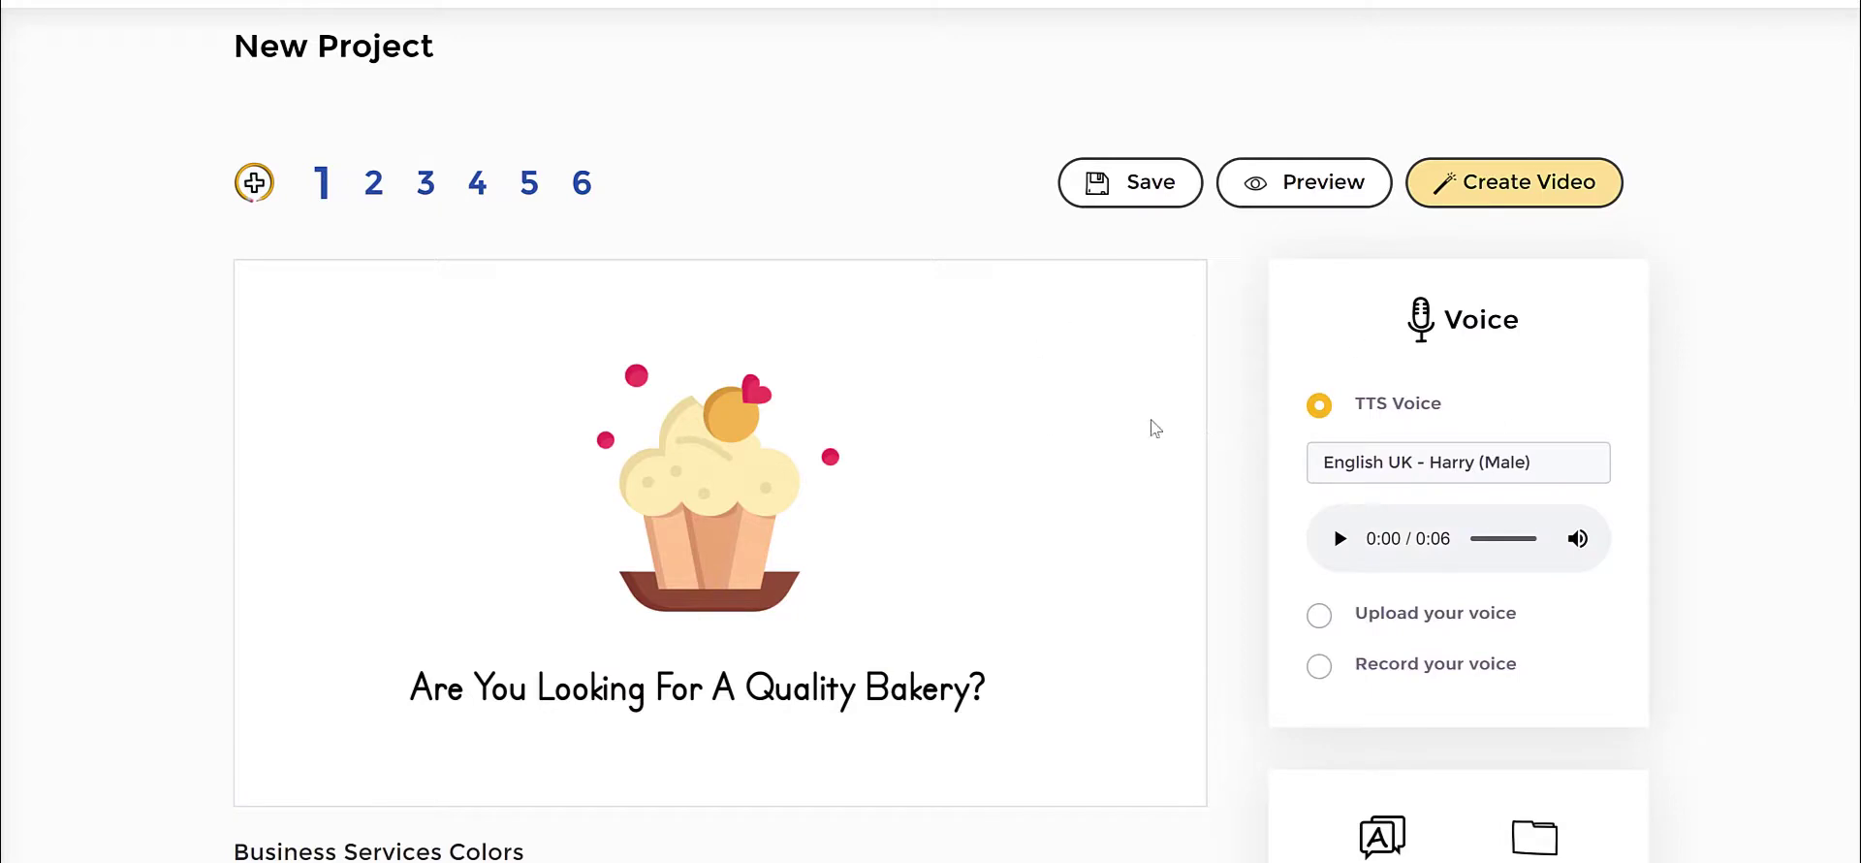
left_click(1451, 463)
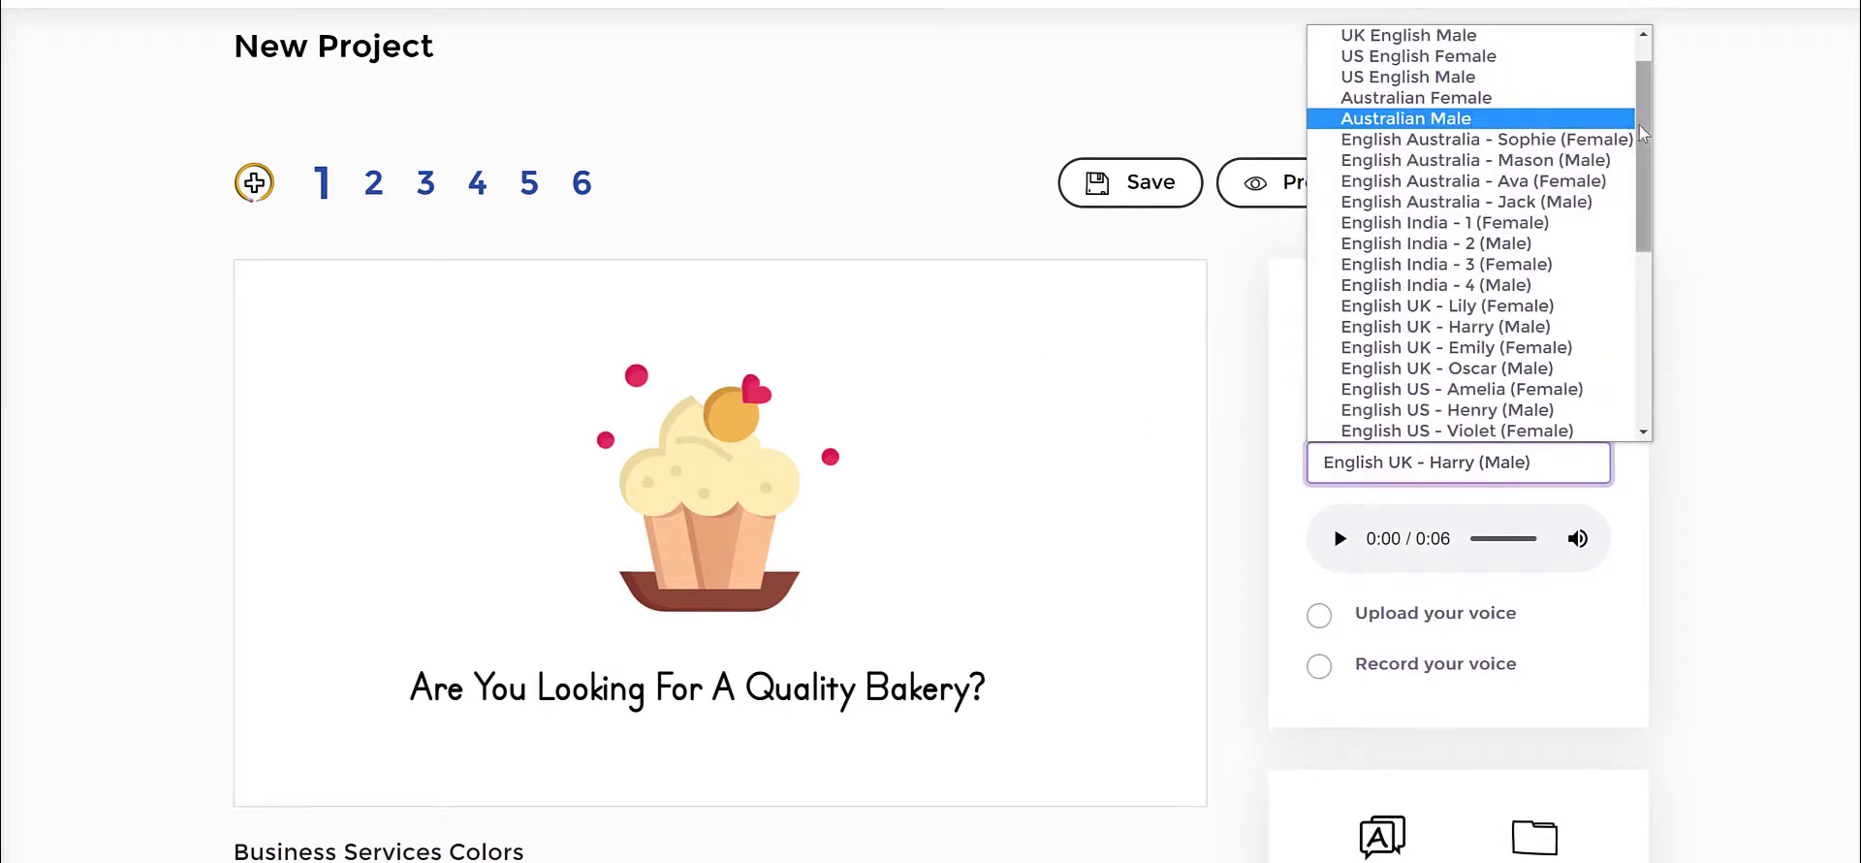
mouse_move(1638, 125)
left_mouse_down()
mouse_move(1639, 142)
mouse_move(1638, 89)
mouse_move(1636, 115)
left_mouse_up()
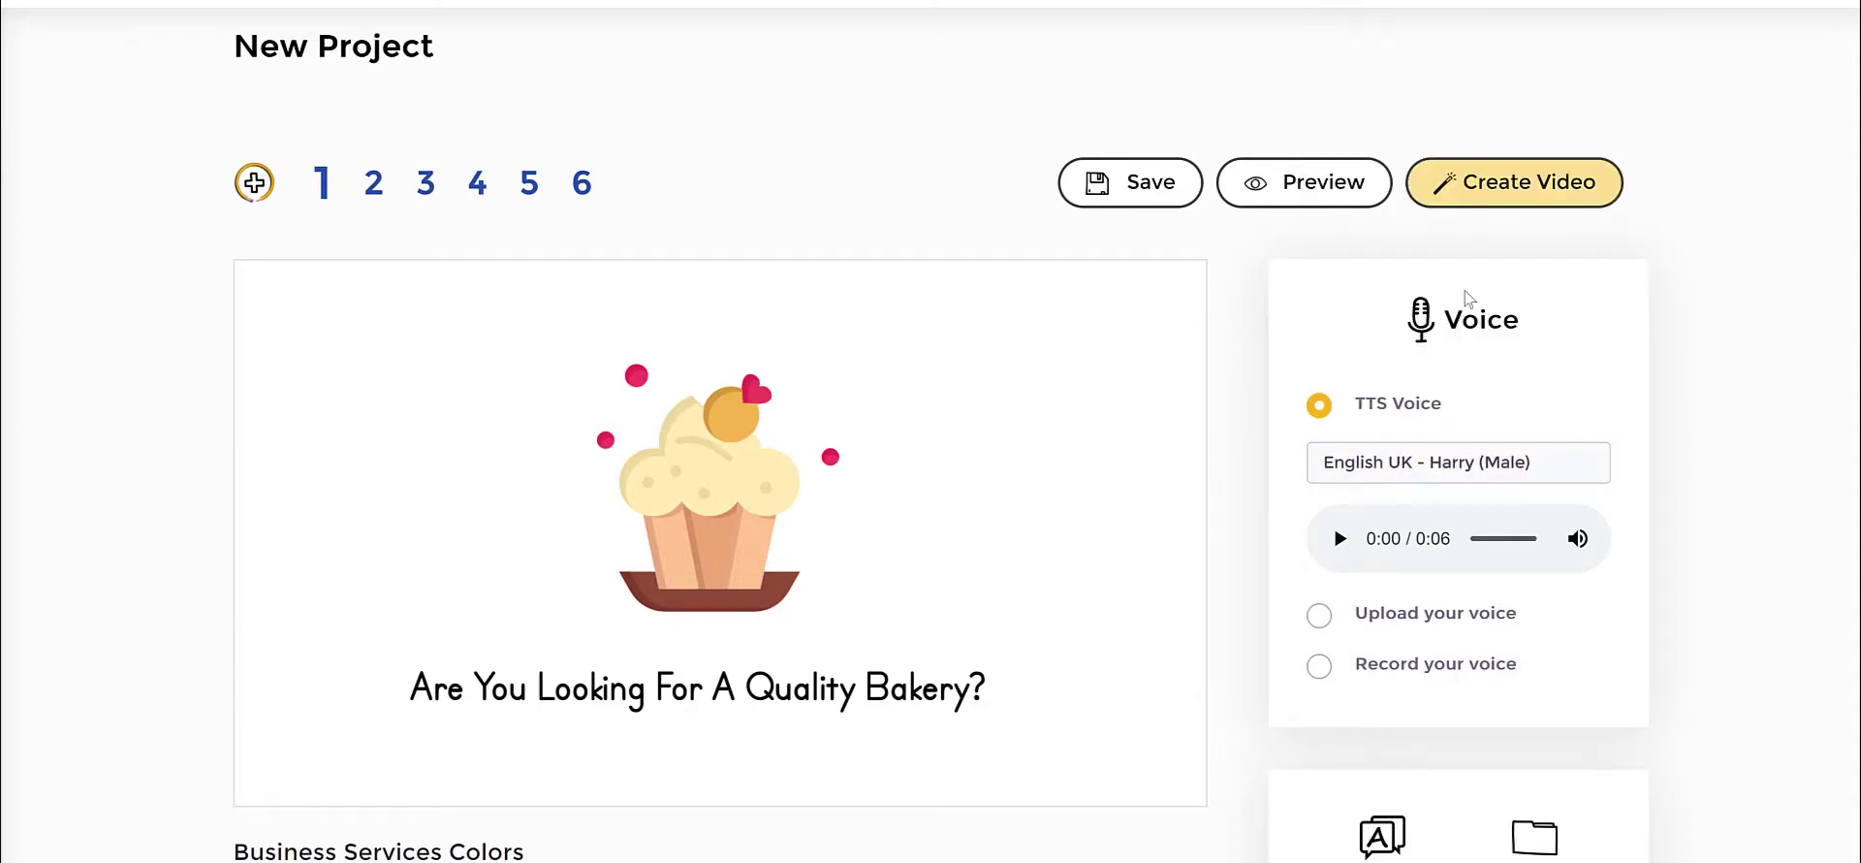
Step: View the Upload your voice and Record your voice options, and return the scene to TTS Voice
left_click(1322, 625)
left_click(1320, 677)
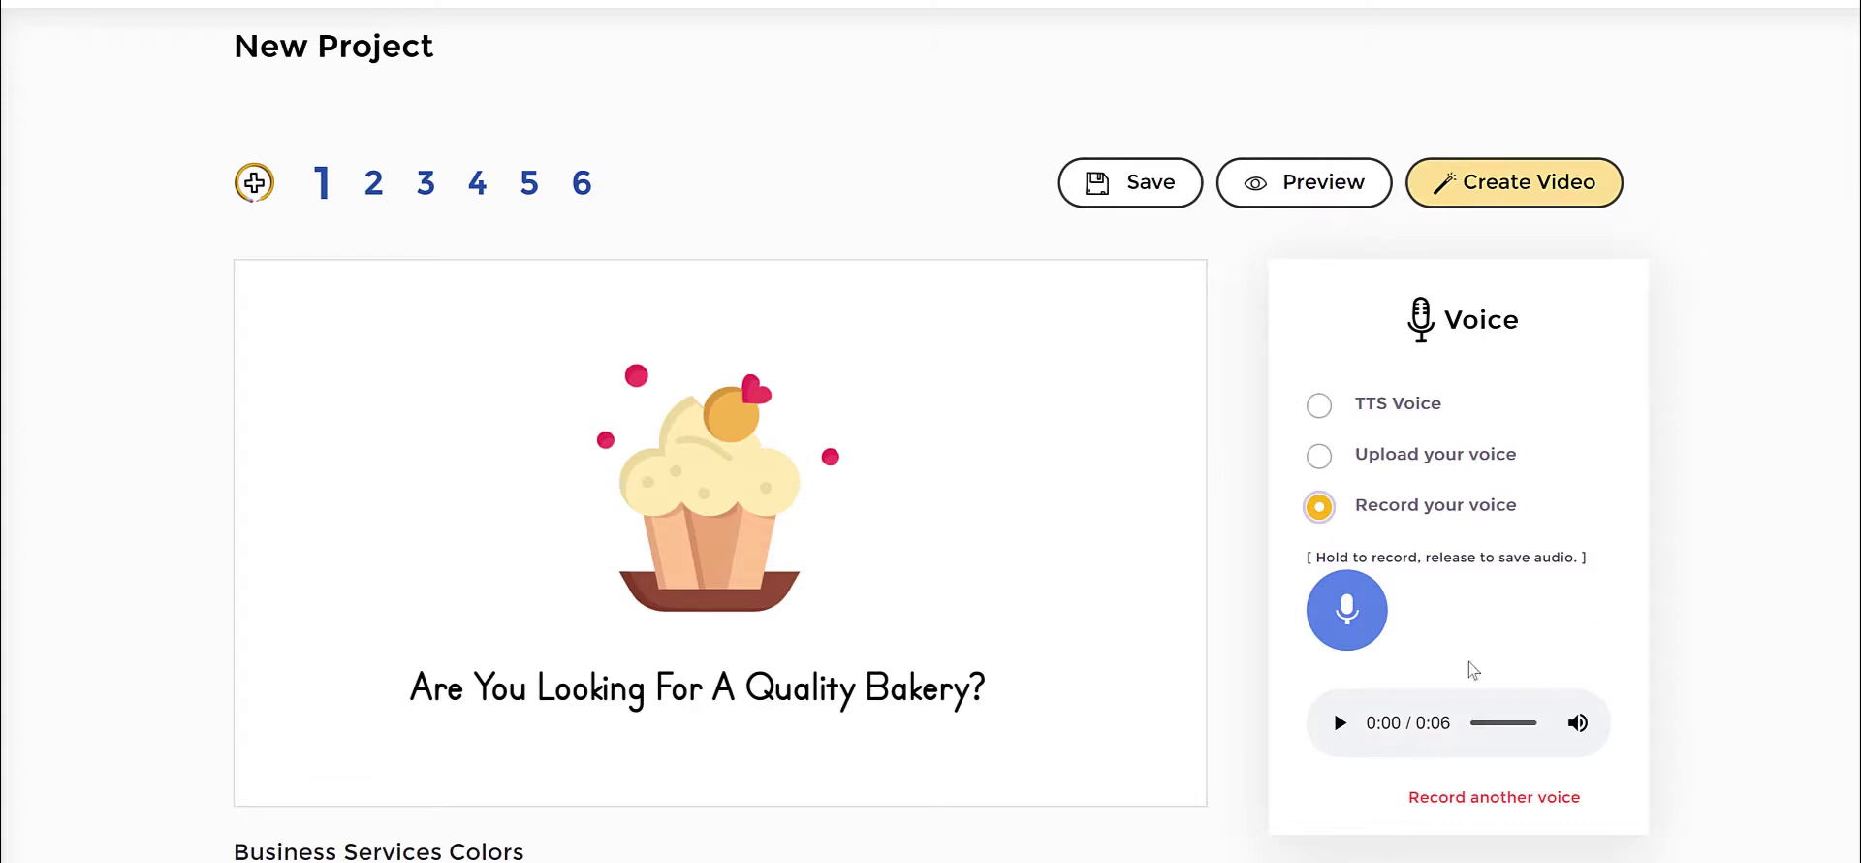
left_click(1318, 404)
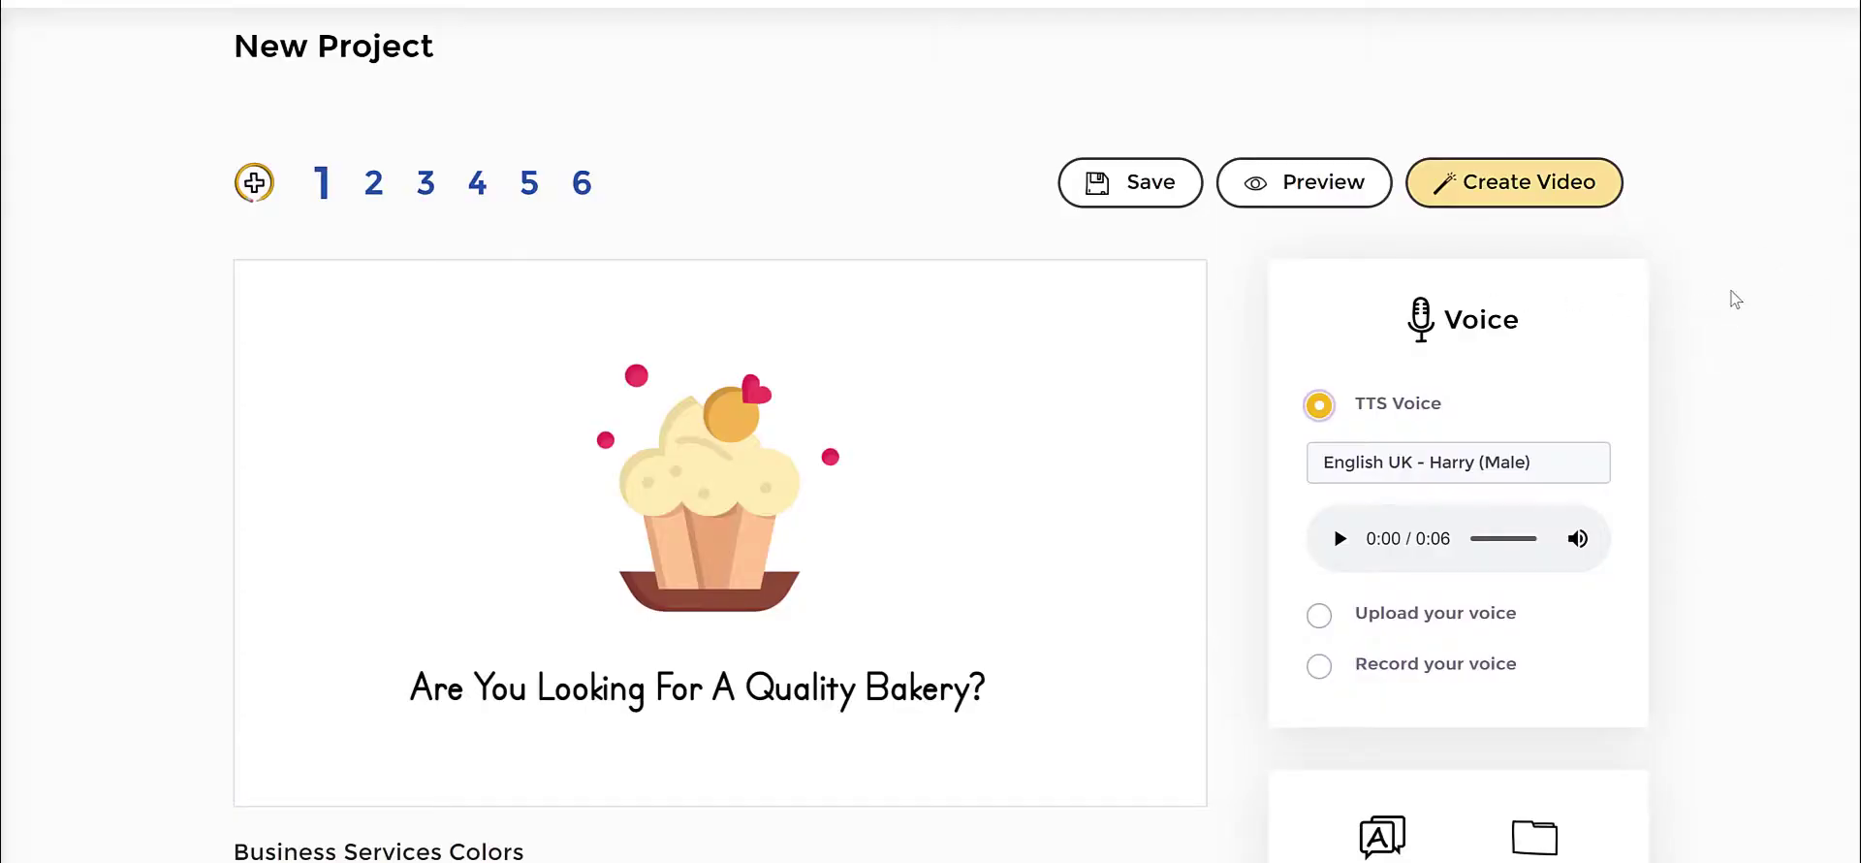
Step: Set the project's speech language to Spanish with Auto Translation enabled, and apply the update
scroll(1735, 299, "down", 3)
scroll(1735, 300, "down", 2)
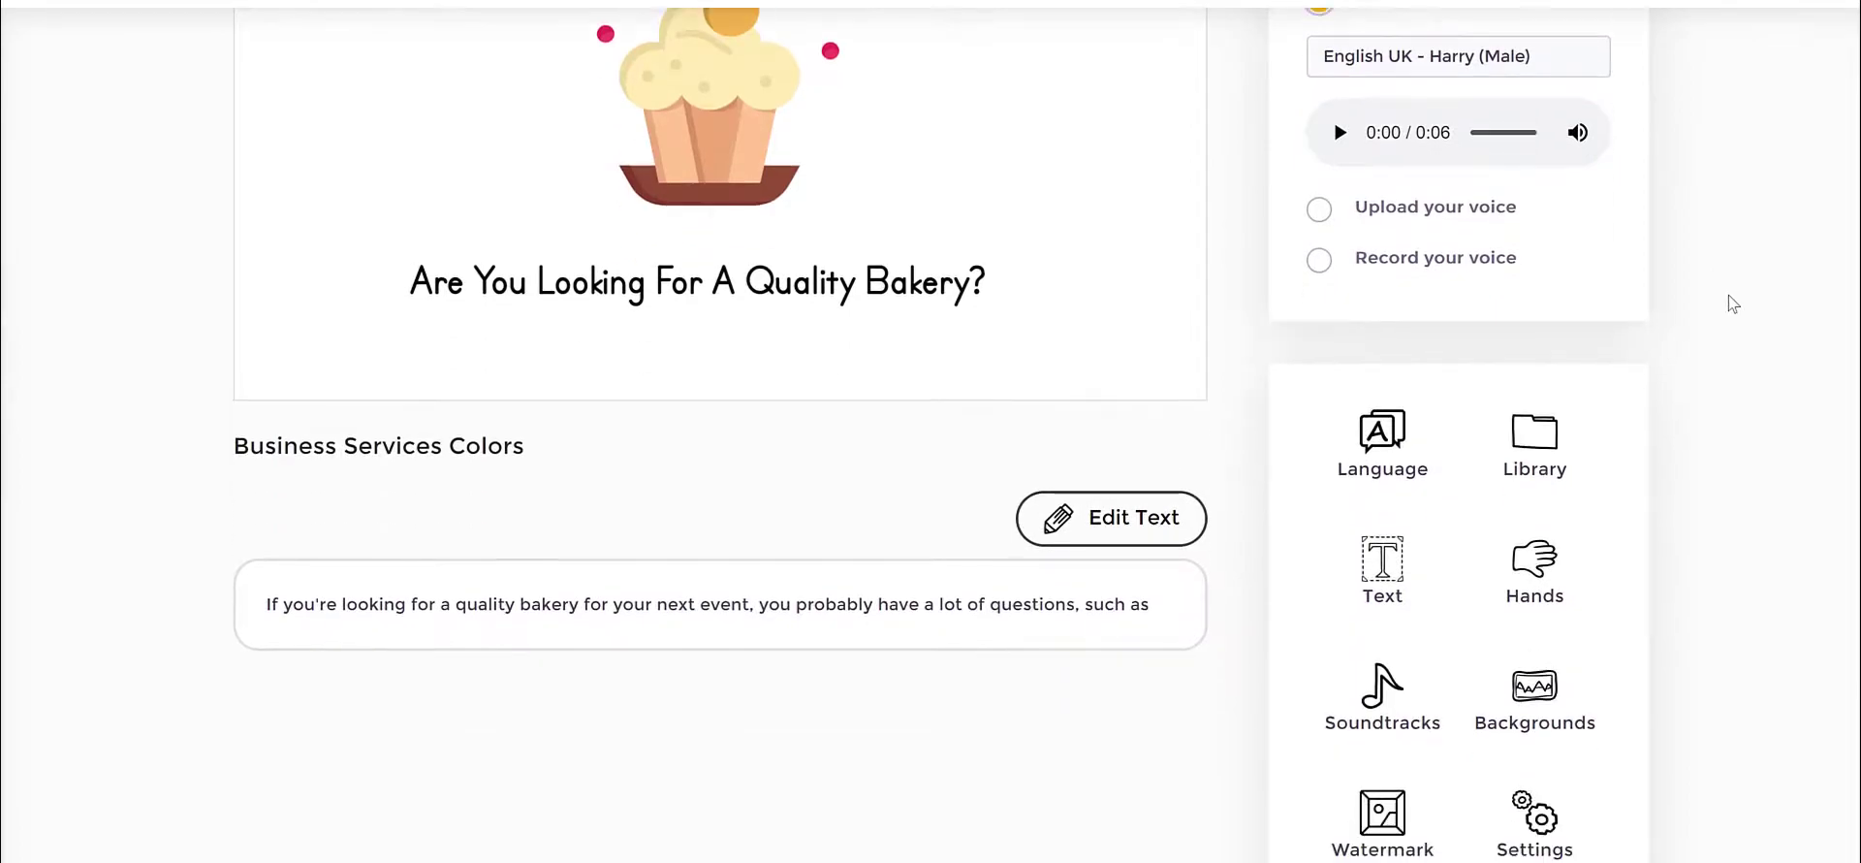
left_click(1392, 347)
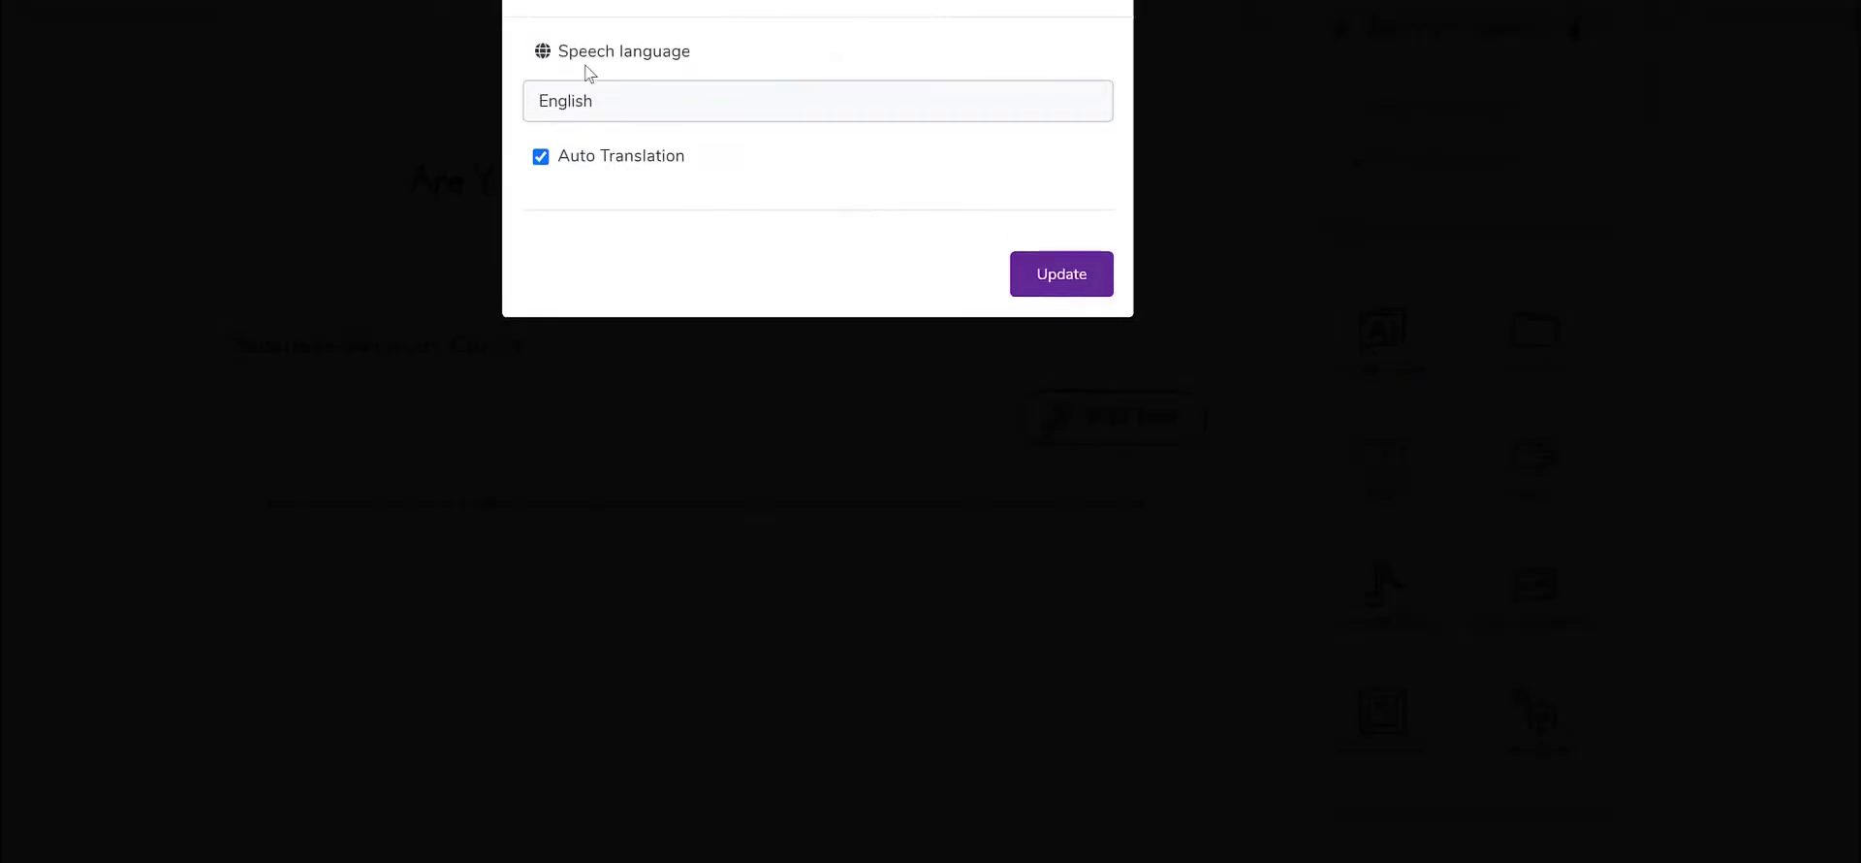
left_click_drag(570, 53, 707, 52)
left_click(686, 108)
scroll(693, 231, "down", 2)
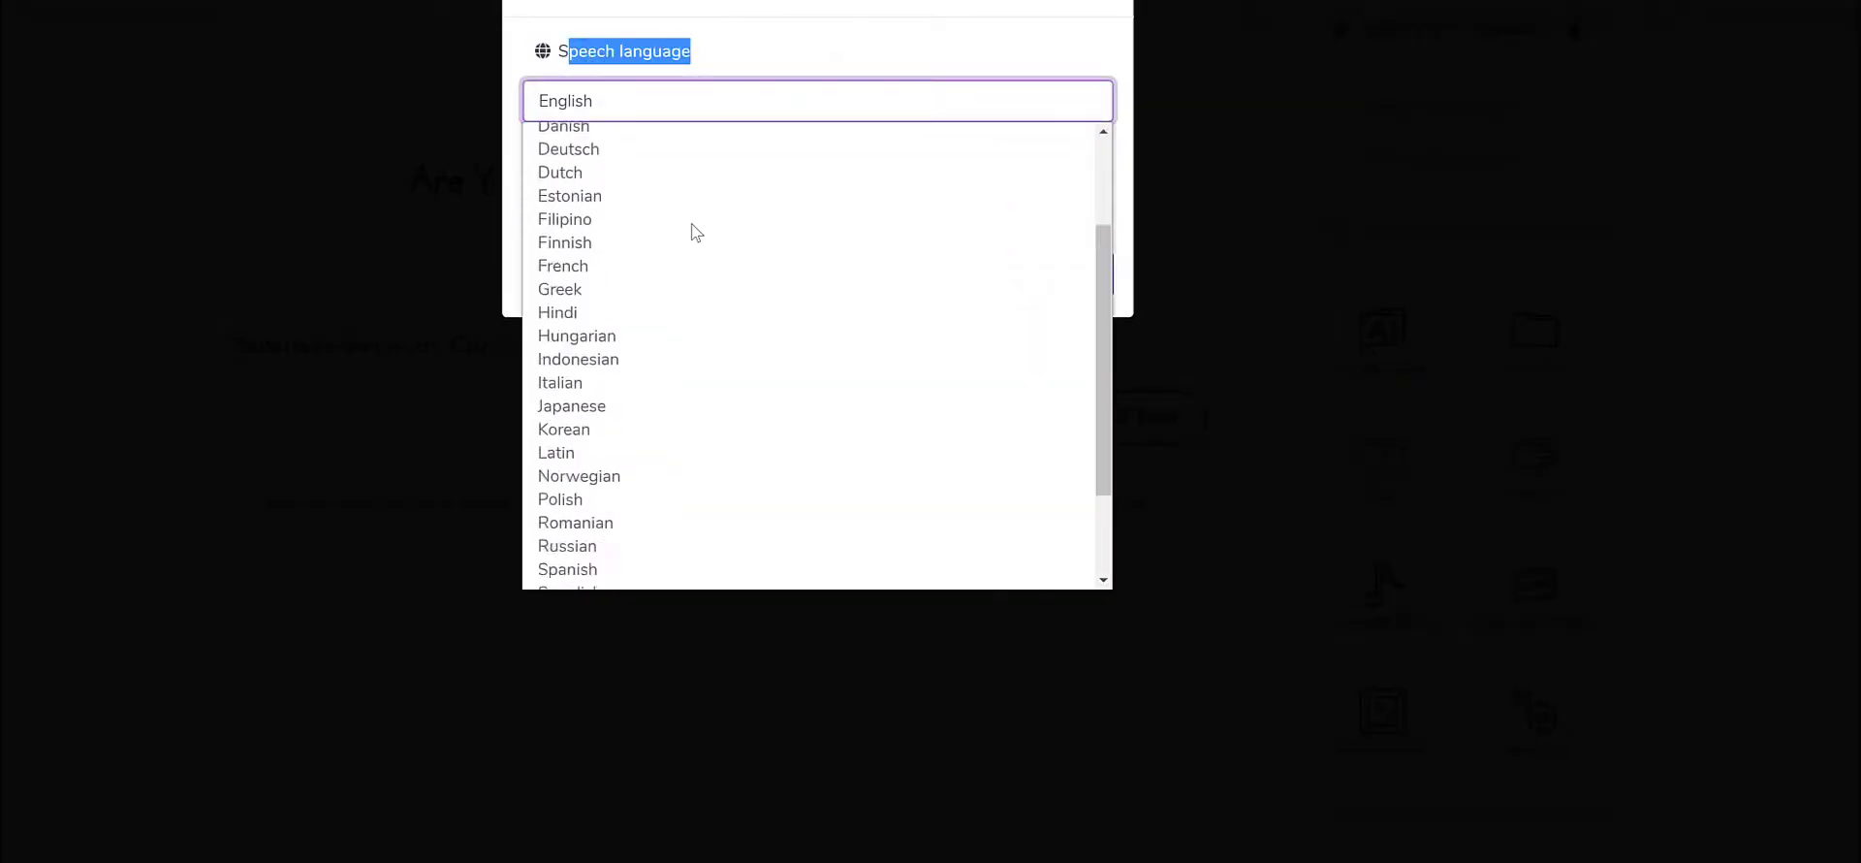
scroll(688, 256, "down", 2)
scroll(682, 310, "up", 5)
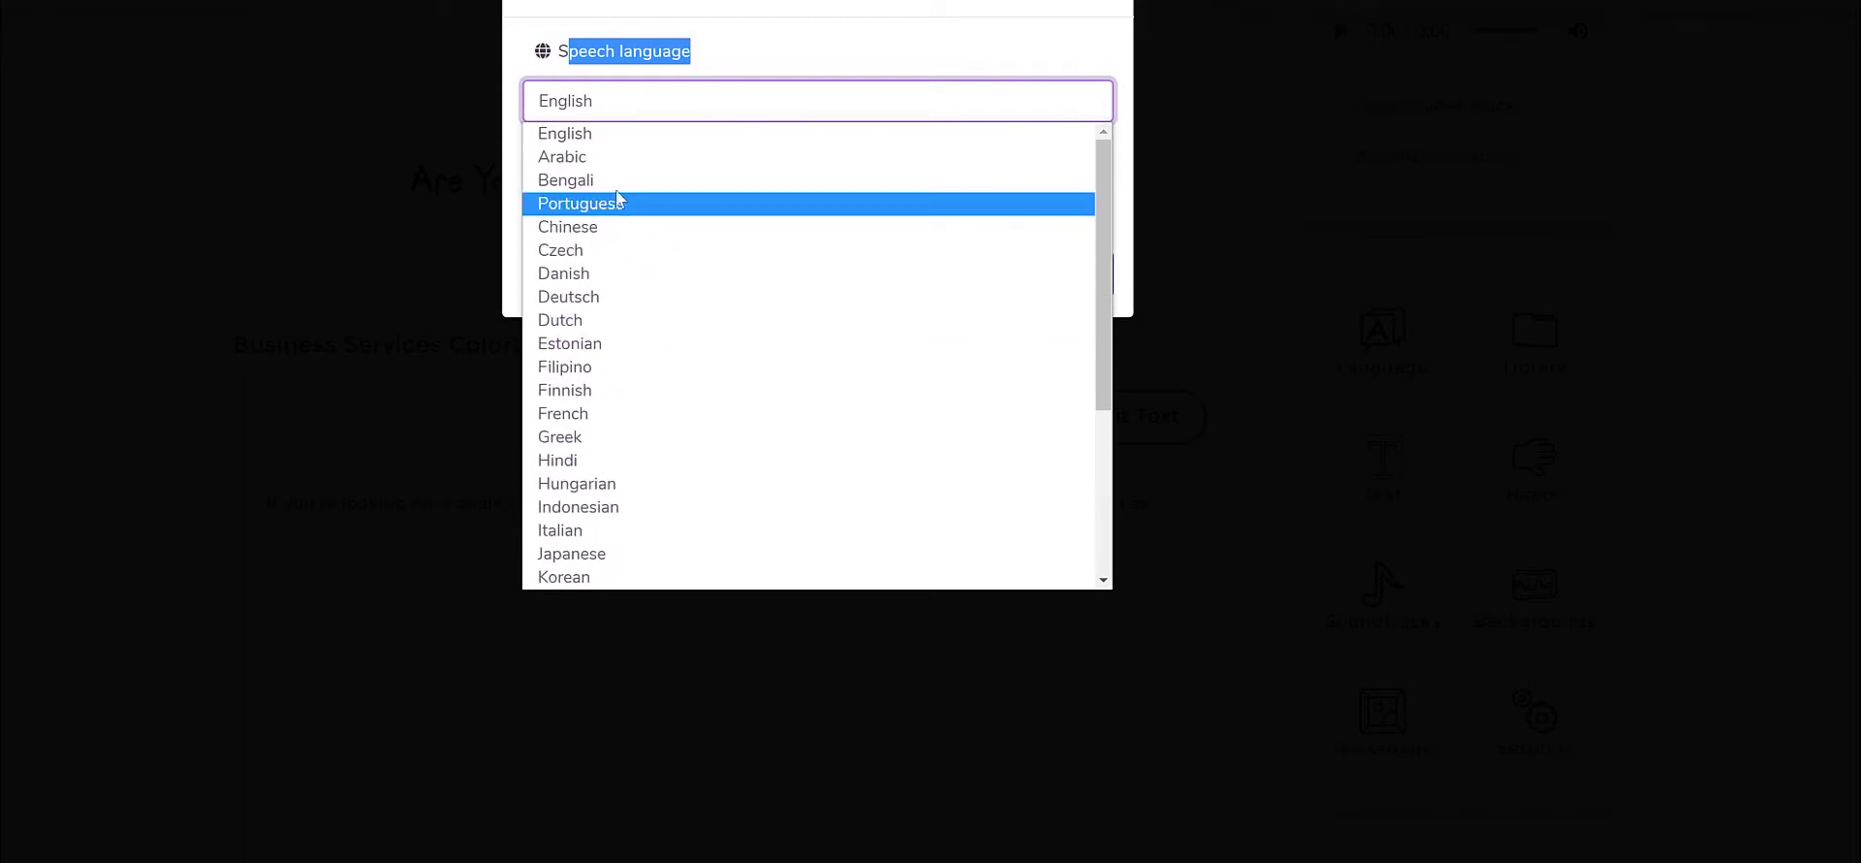
scroll(710, 361, "down", 3)
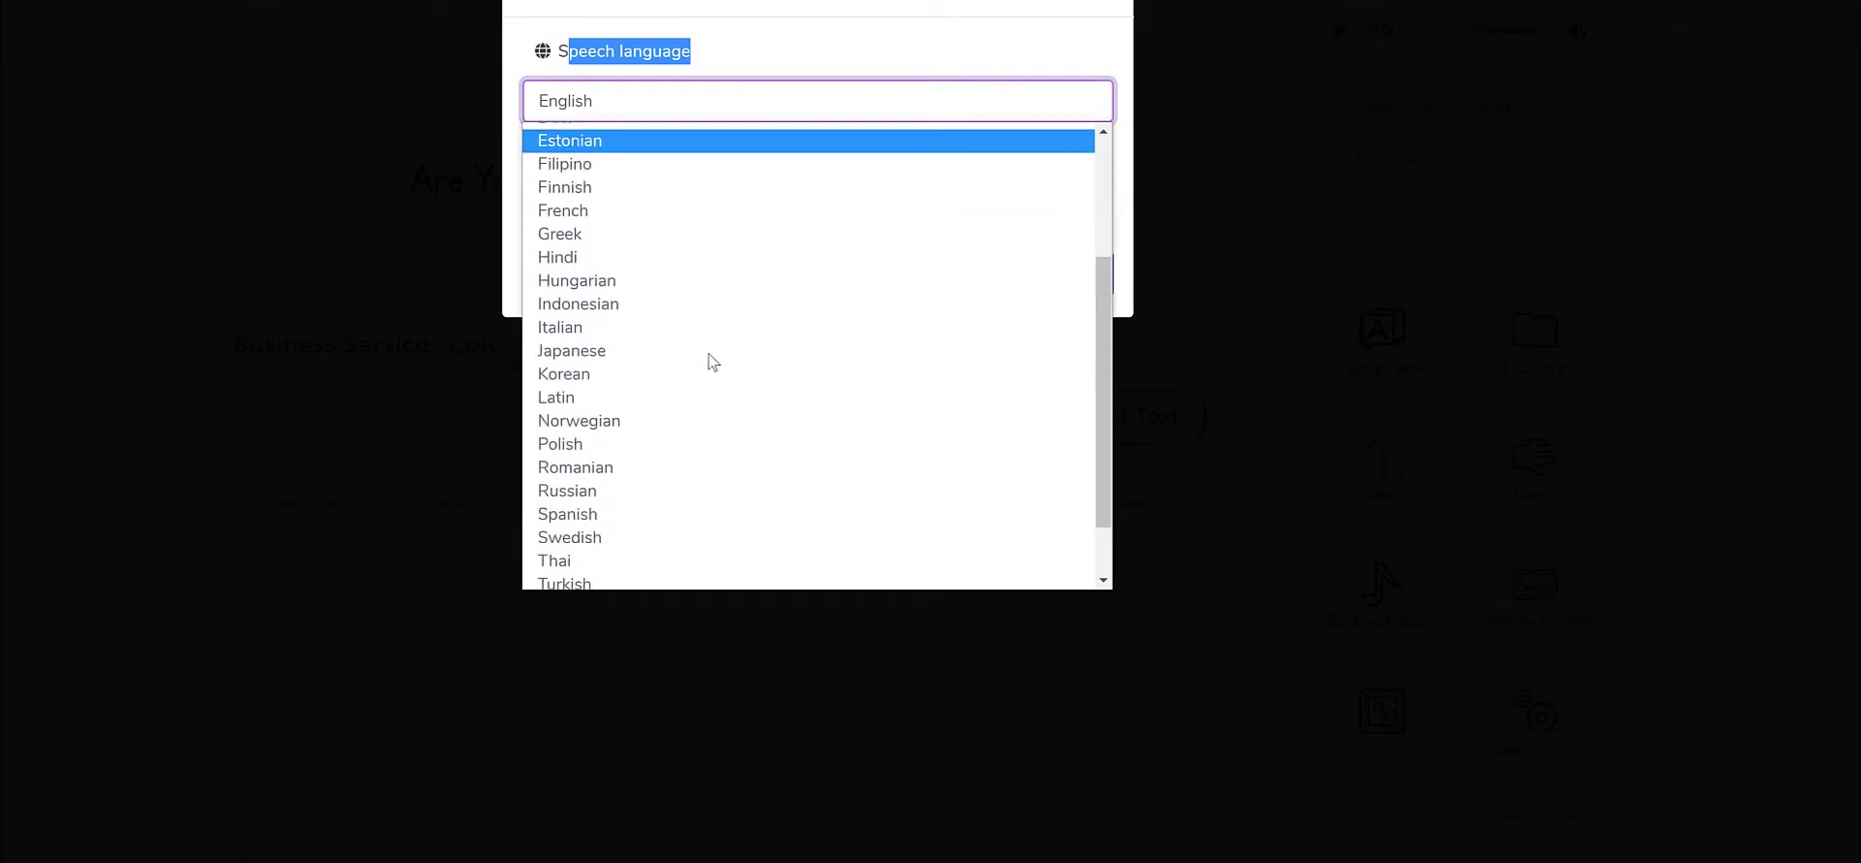
left_click(640, 514)
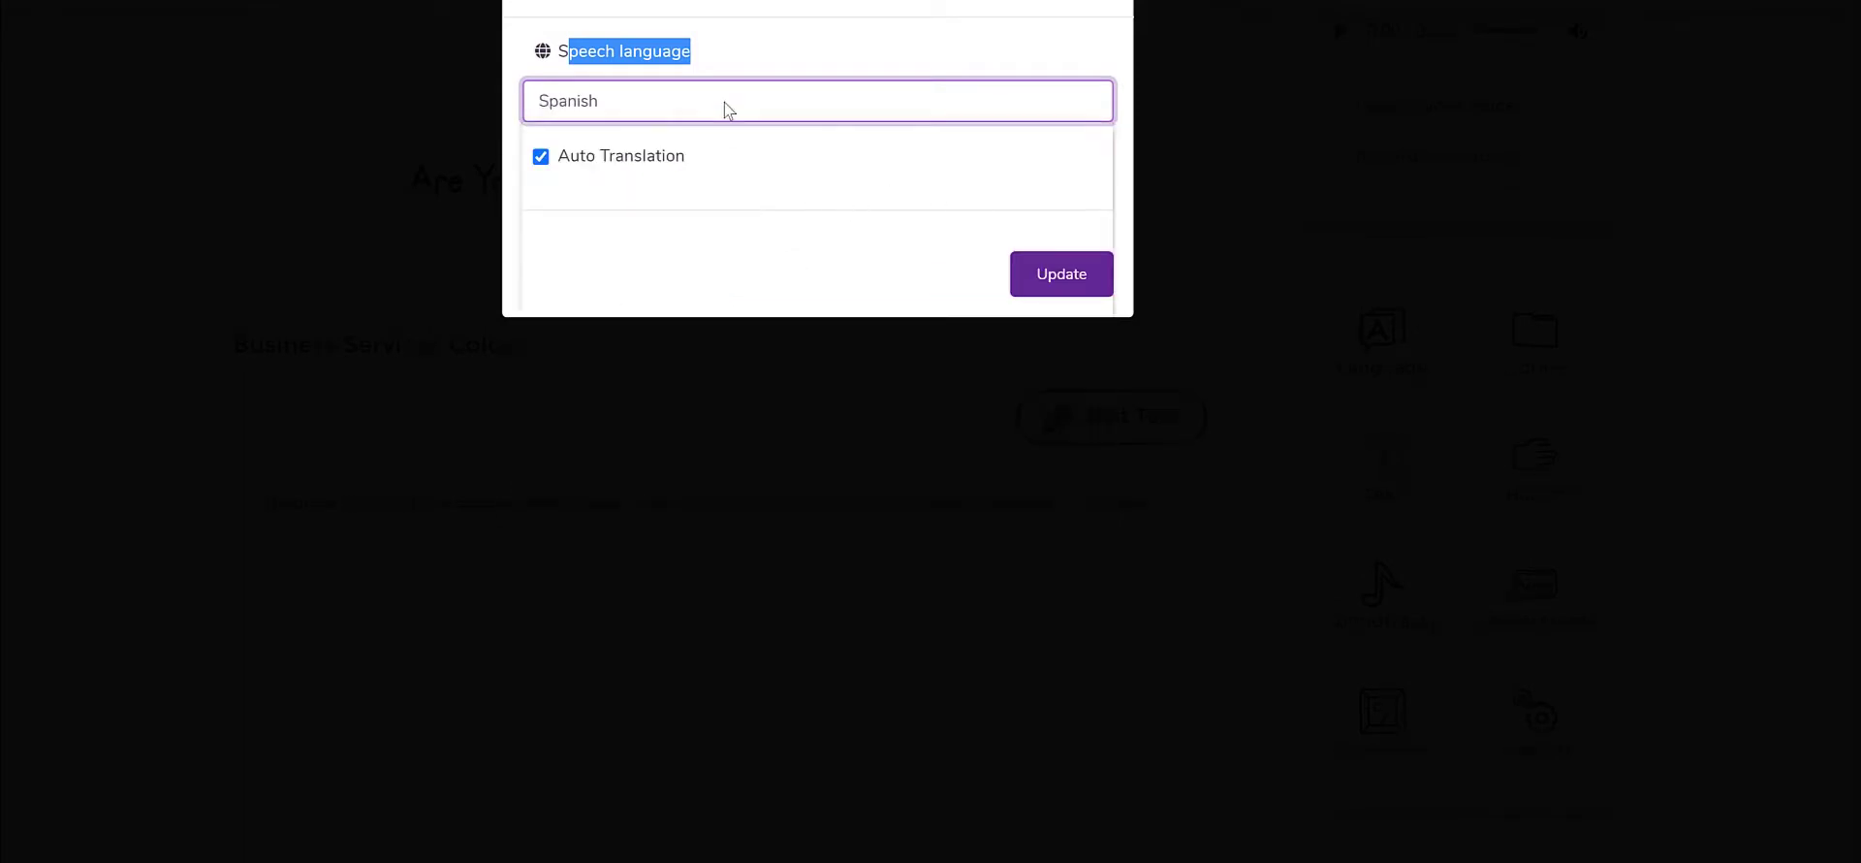
left_click(729, 101)
left_click(733, 81)
left_click(1093, 281)
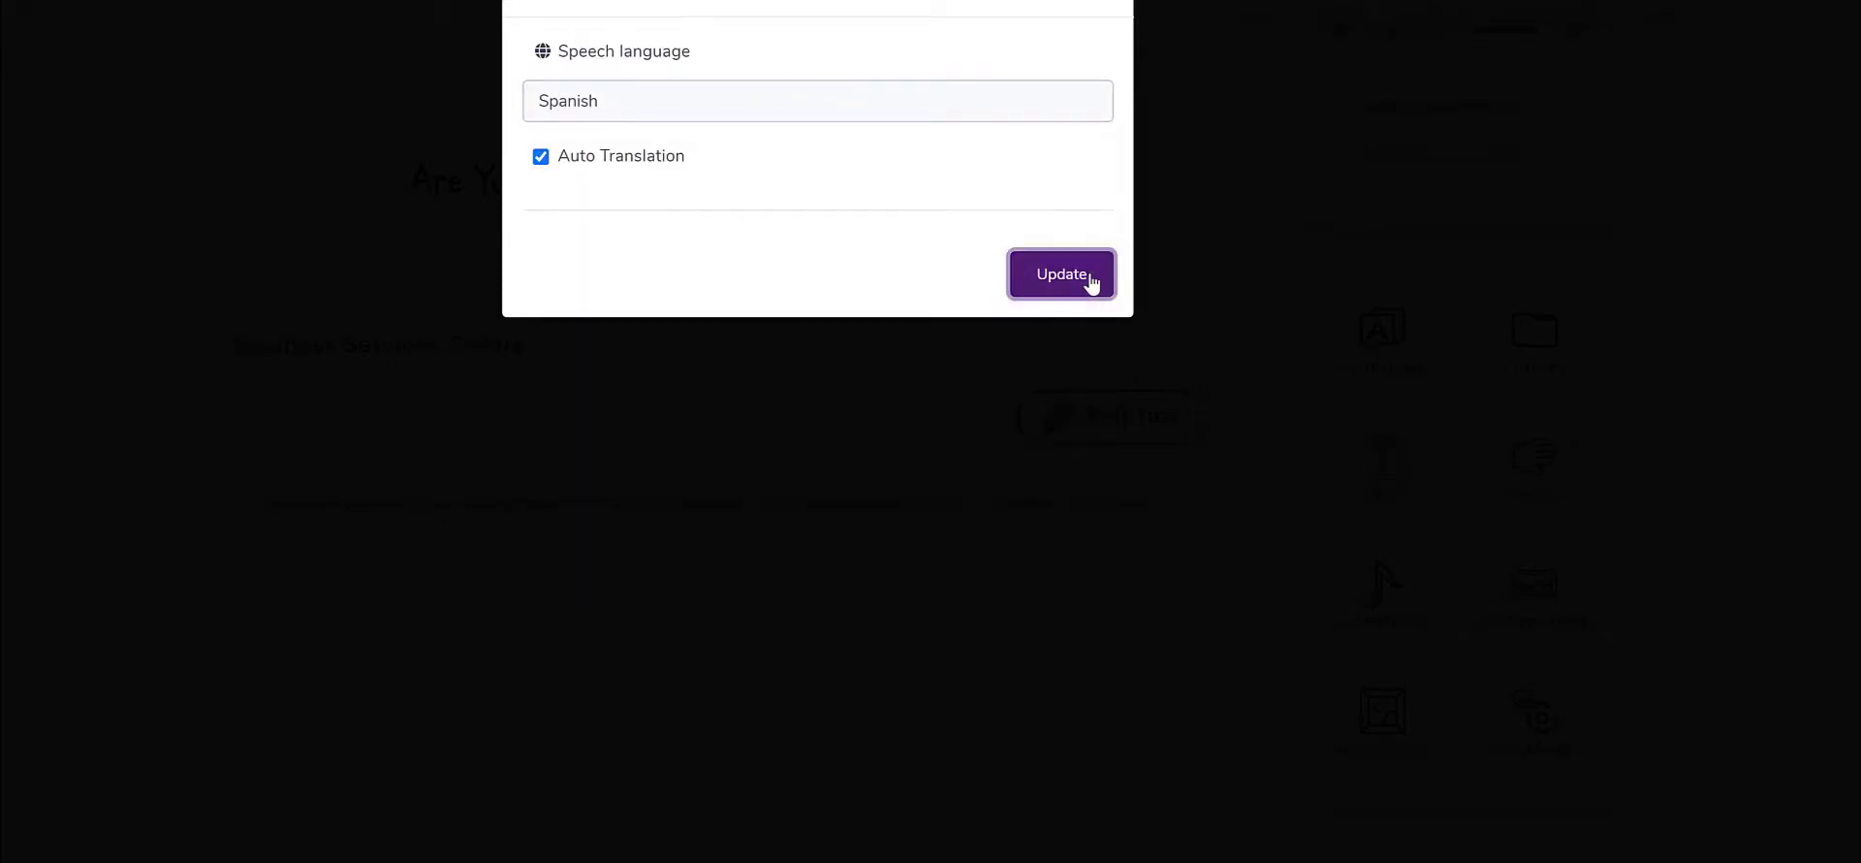
Step: Review the Spanish translation of the scene's narration script beneath the original English text
scroll(609, 636, "down", 2)
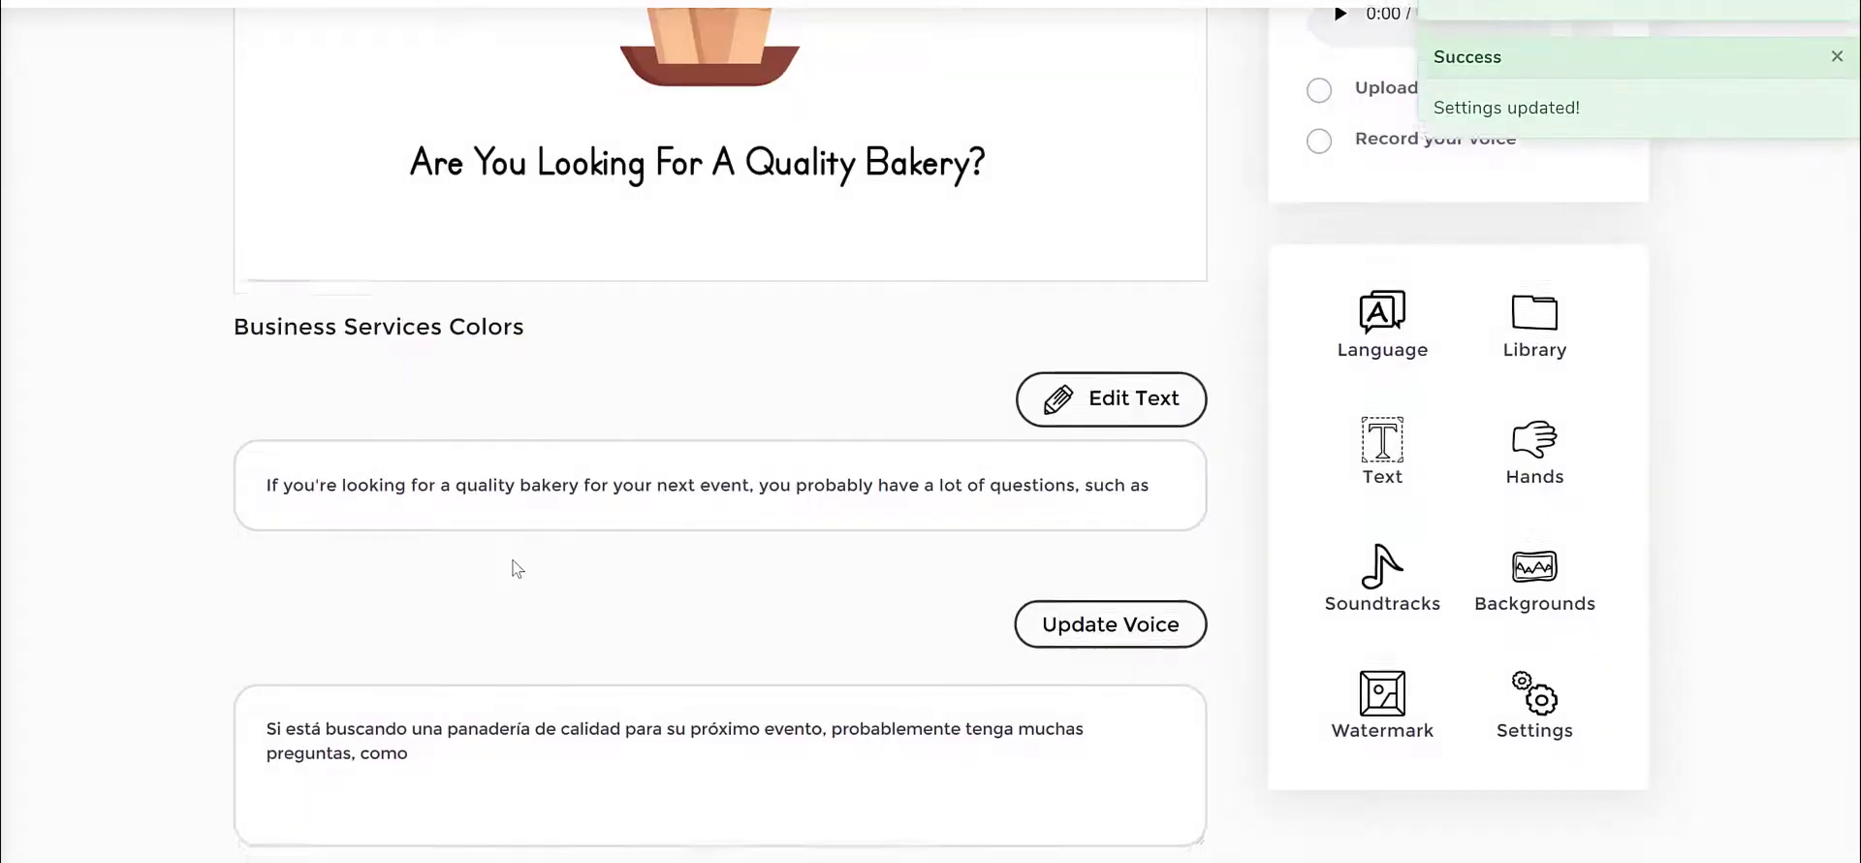
scroll(1049, 504, "up", 4)
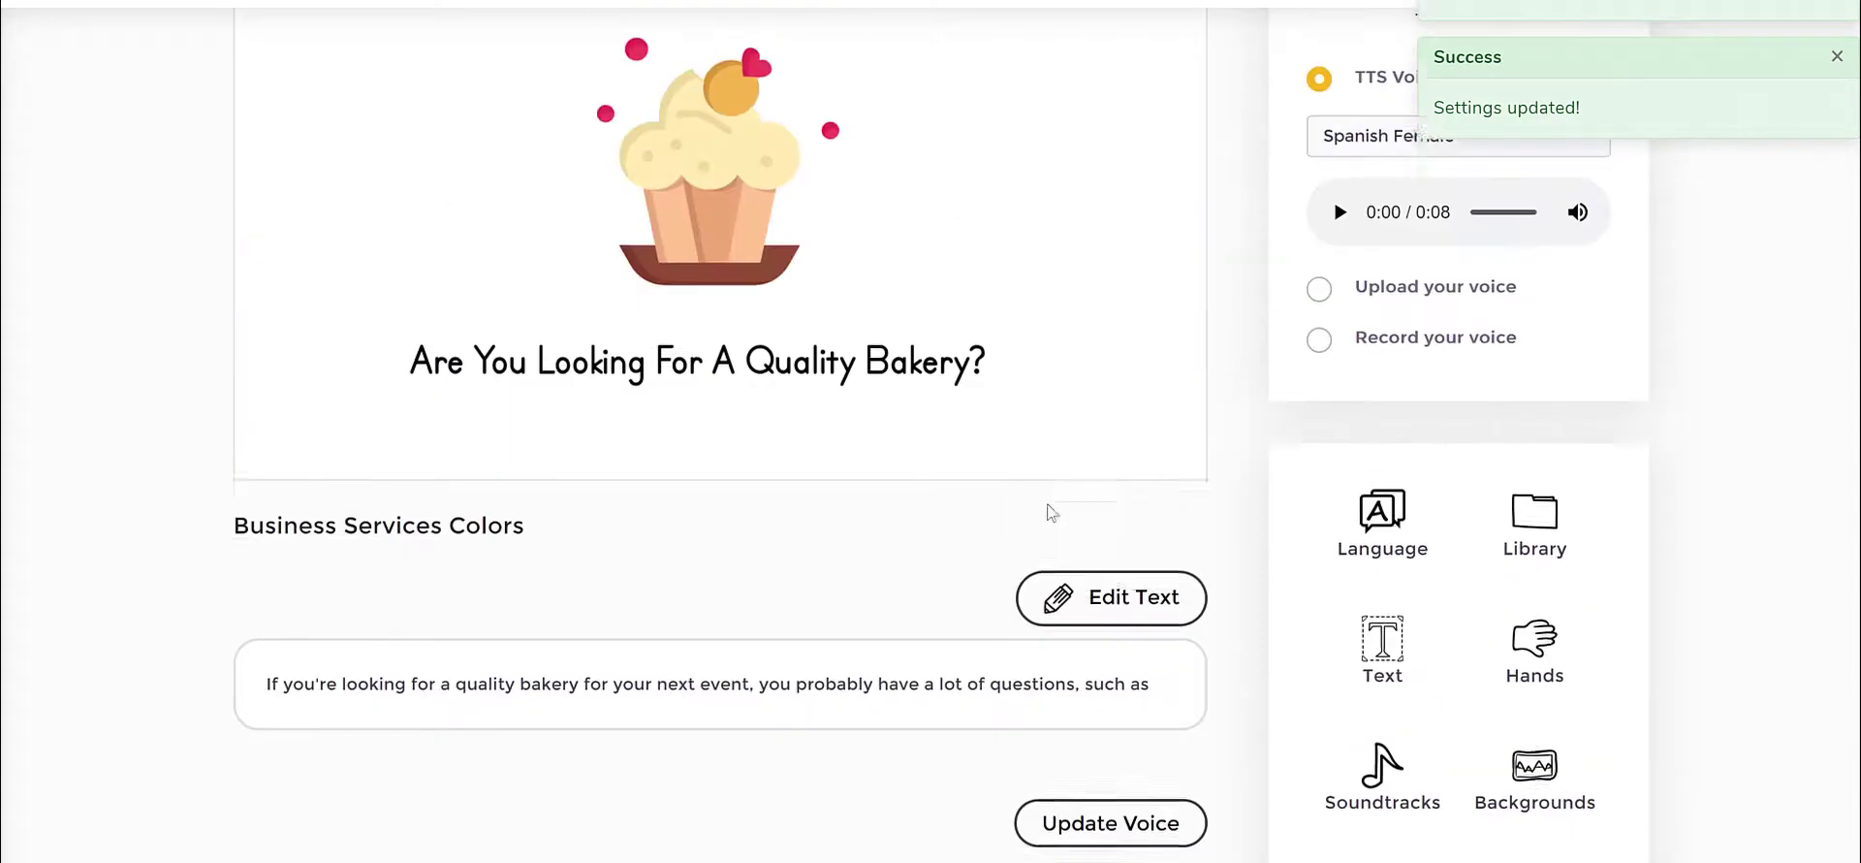
scroll(872, 581, "down", 4)
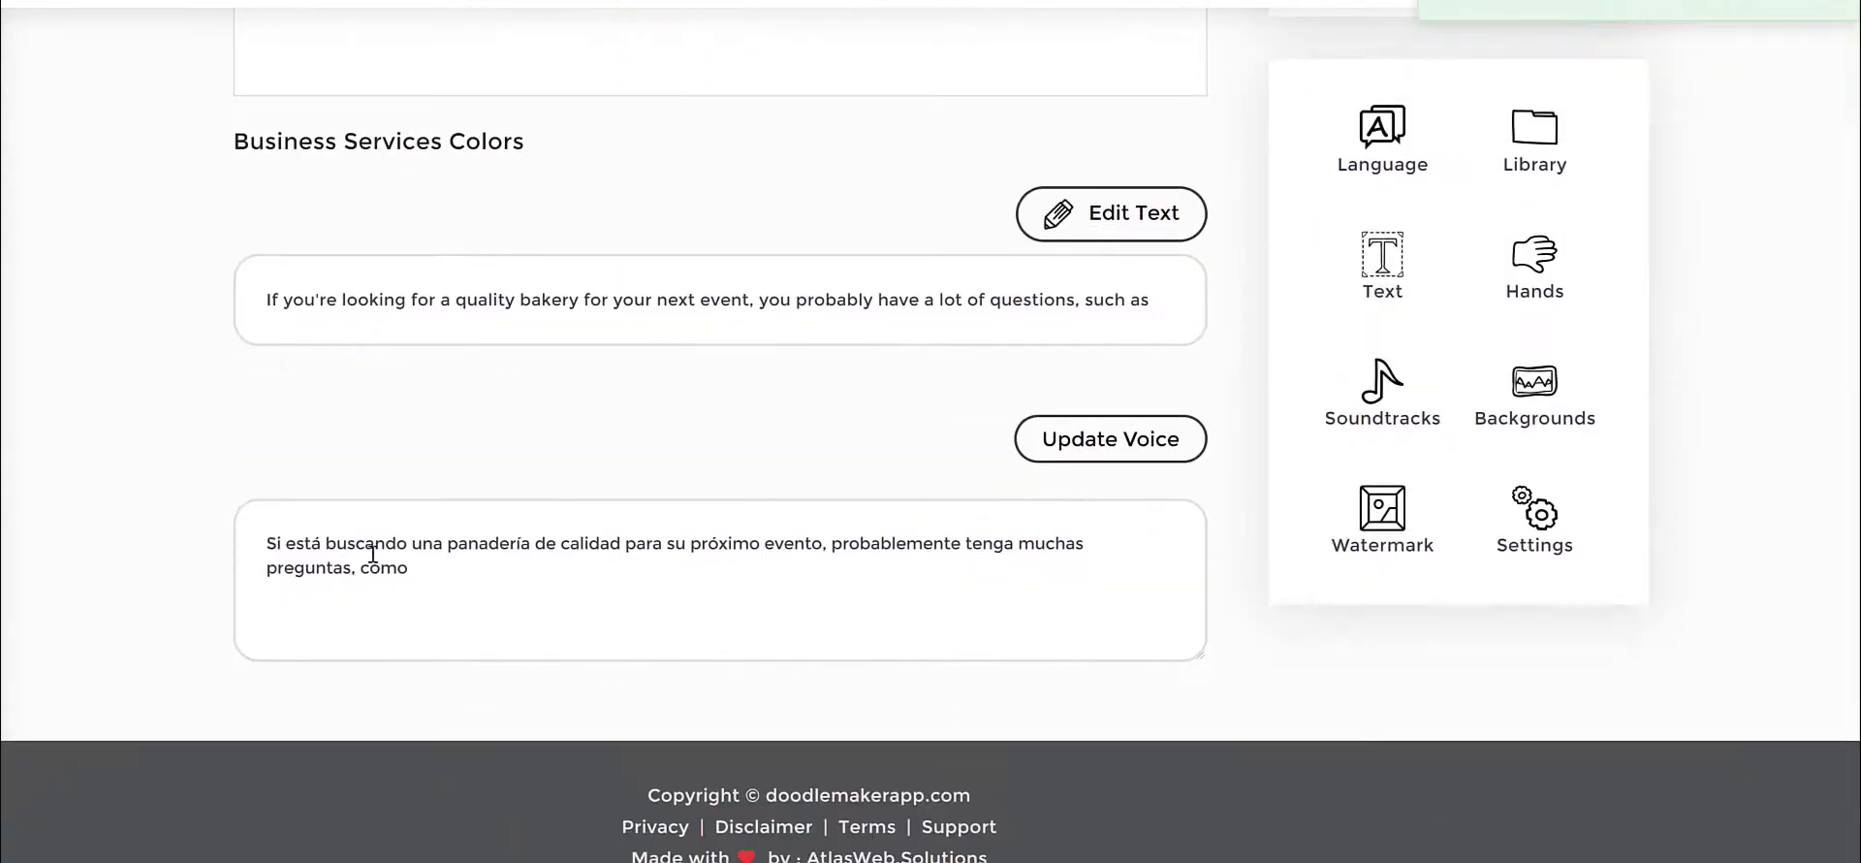
triple_click(372, 548)
left_click(410, 572)
Step: Browse the Spanish text-to-speech and premium voices, and keep Spanish Female selected
scroll(1594, 482, "up", 2)
scroll(1595, 482, "up", 1)
left_click(1458, 55)
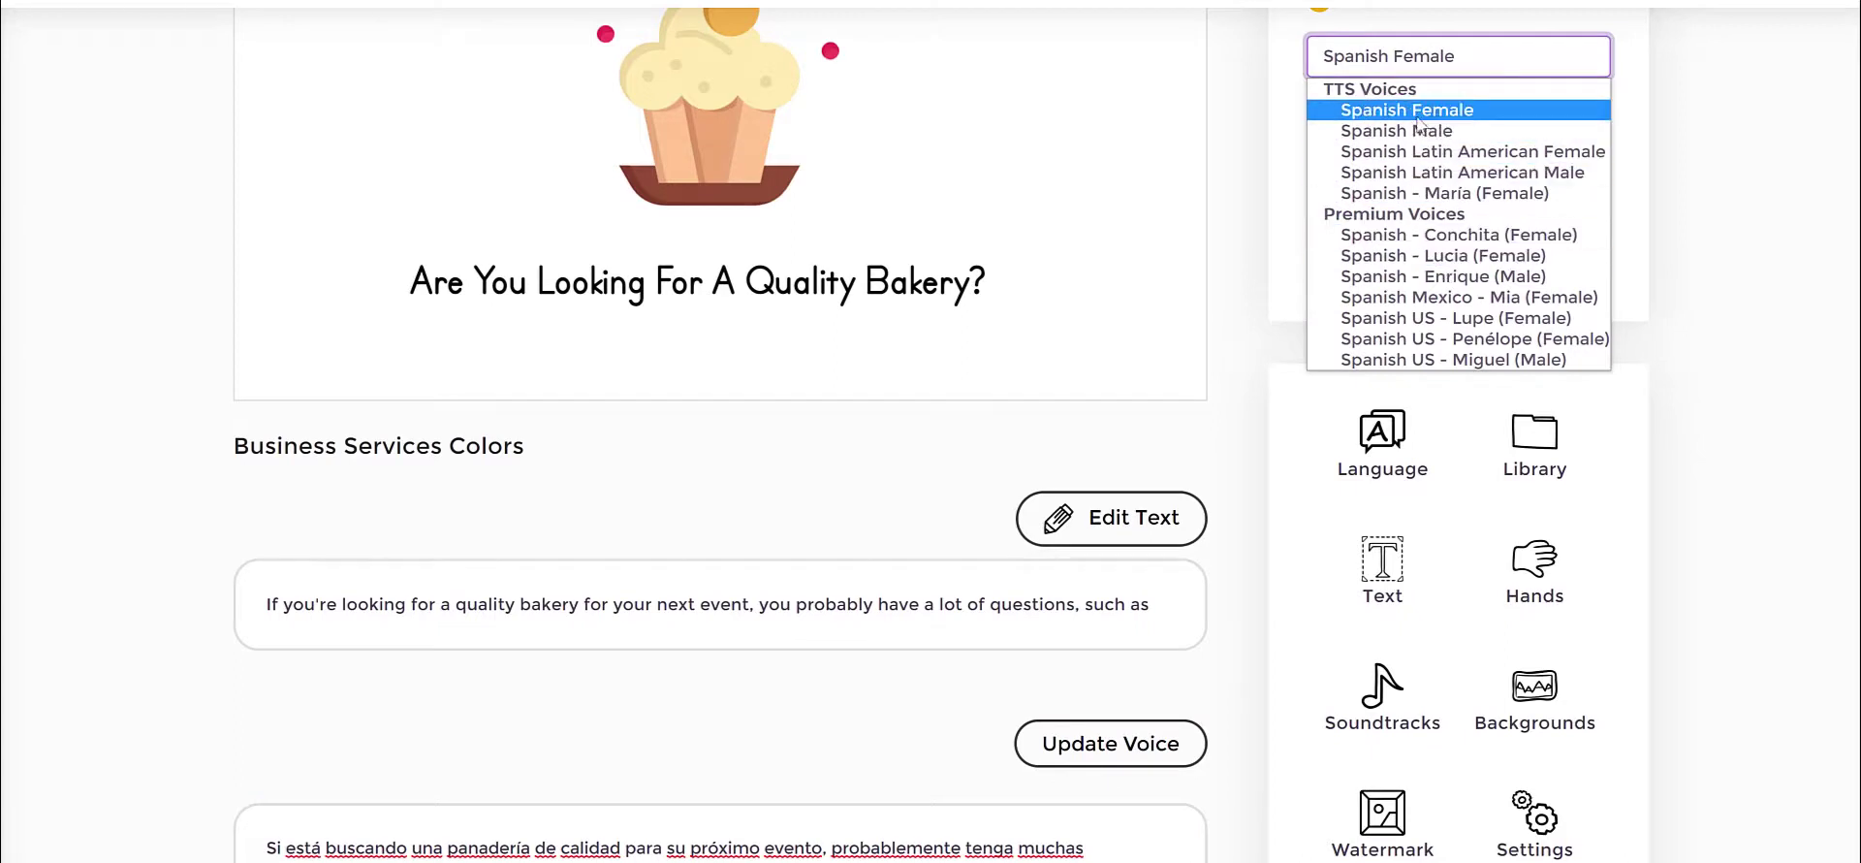
left_click(1722, 93)
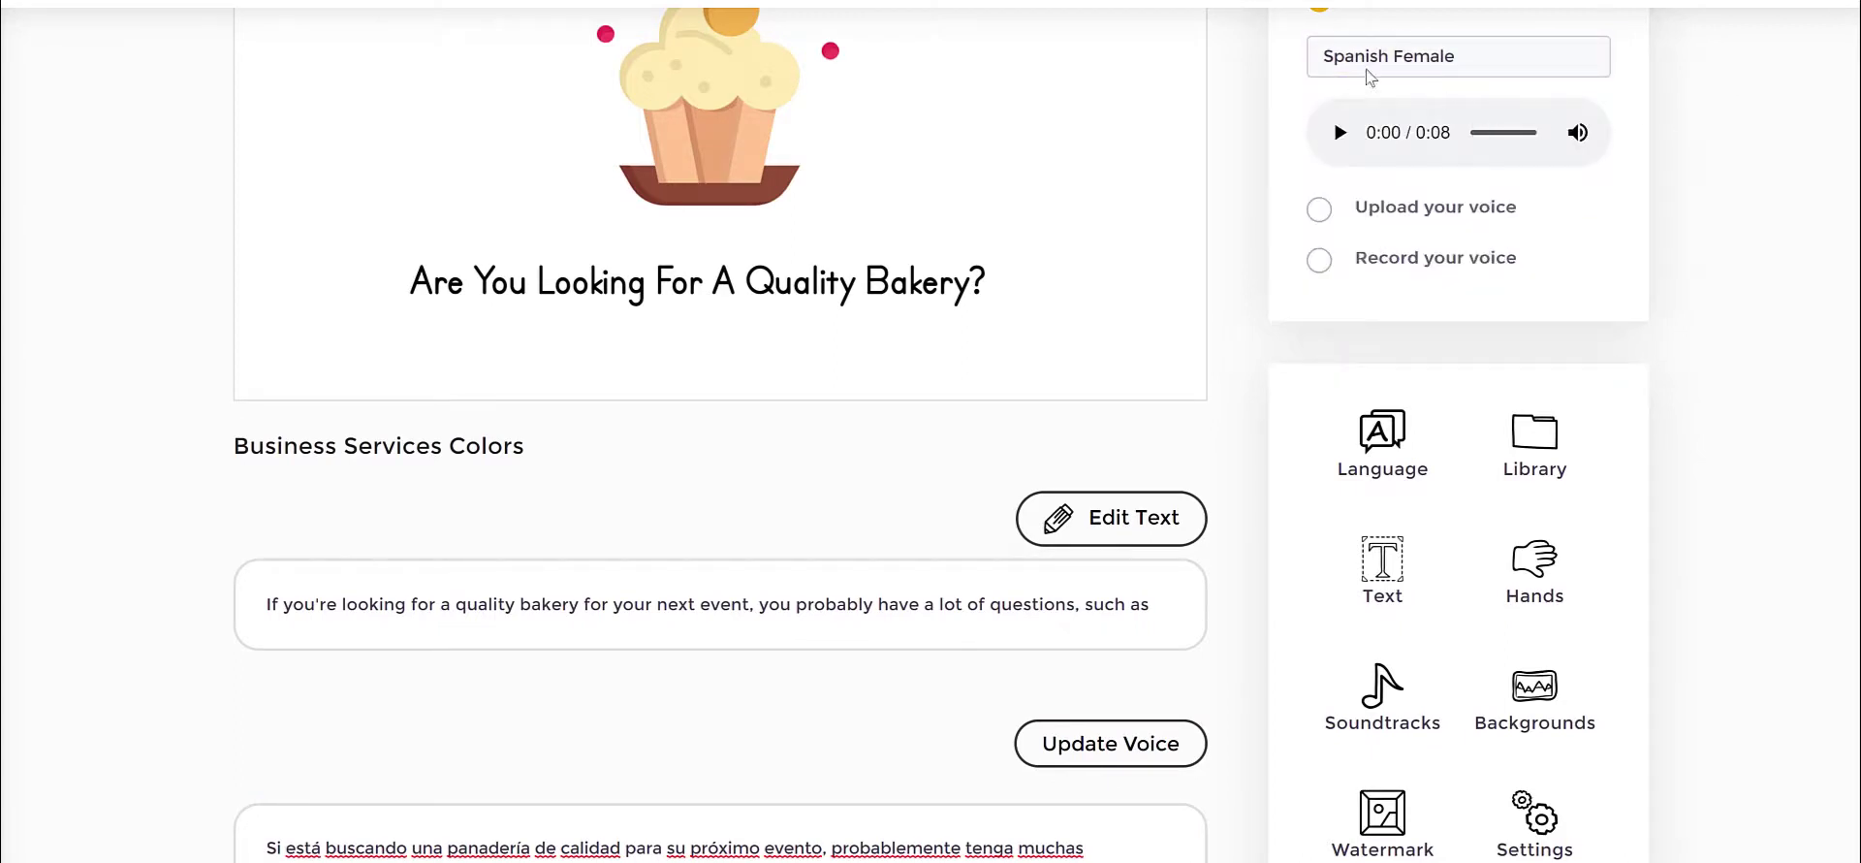
scroll(1710, 175, "up", 2)
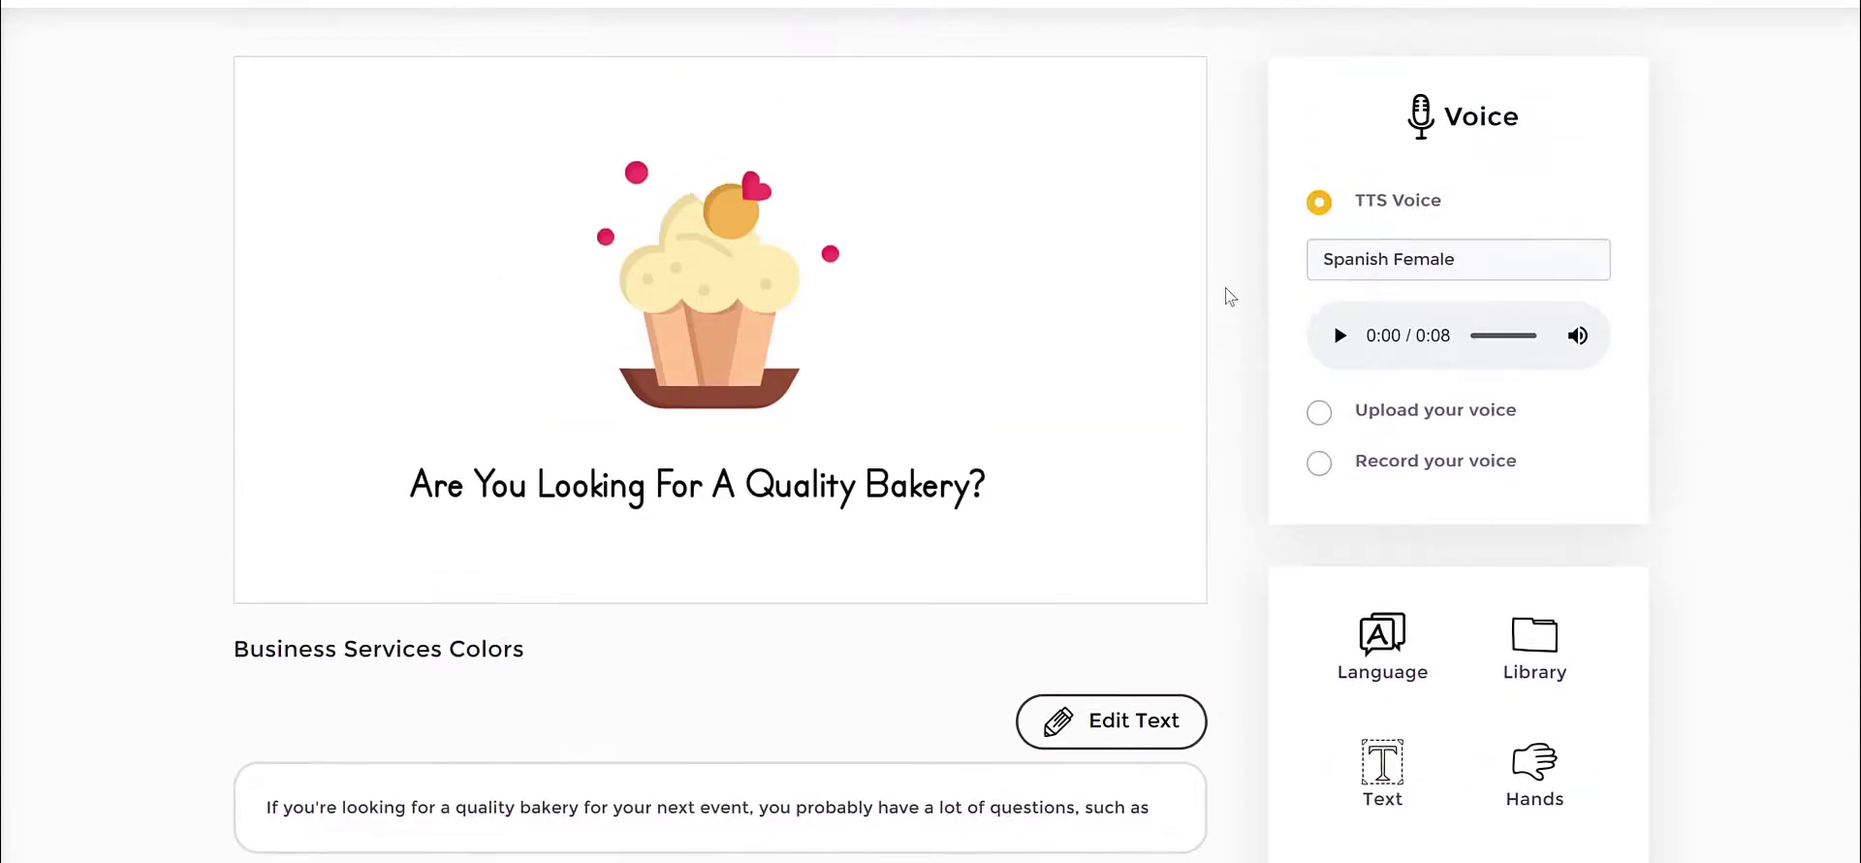
Step: View the available drawing hand styles, and close the selection without changing it
scroll(1598, 452, "down", 1)
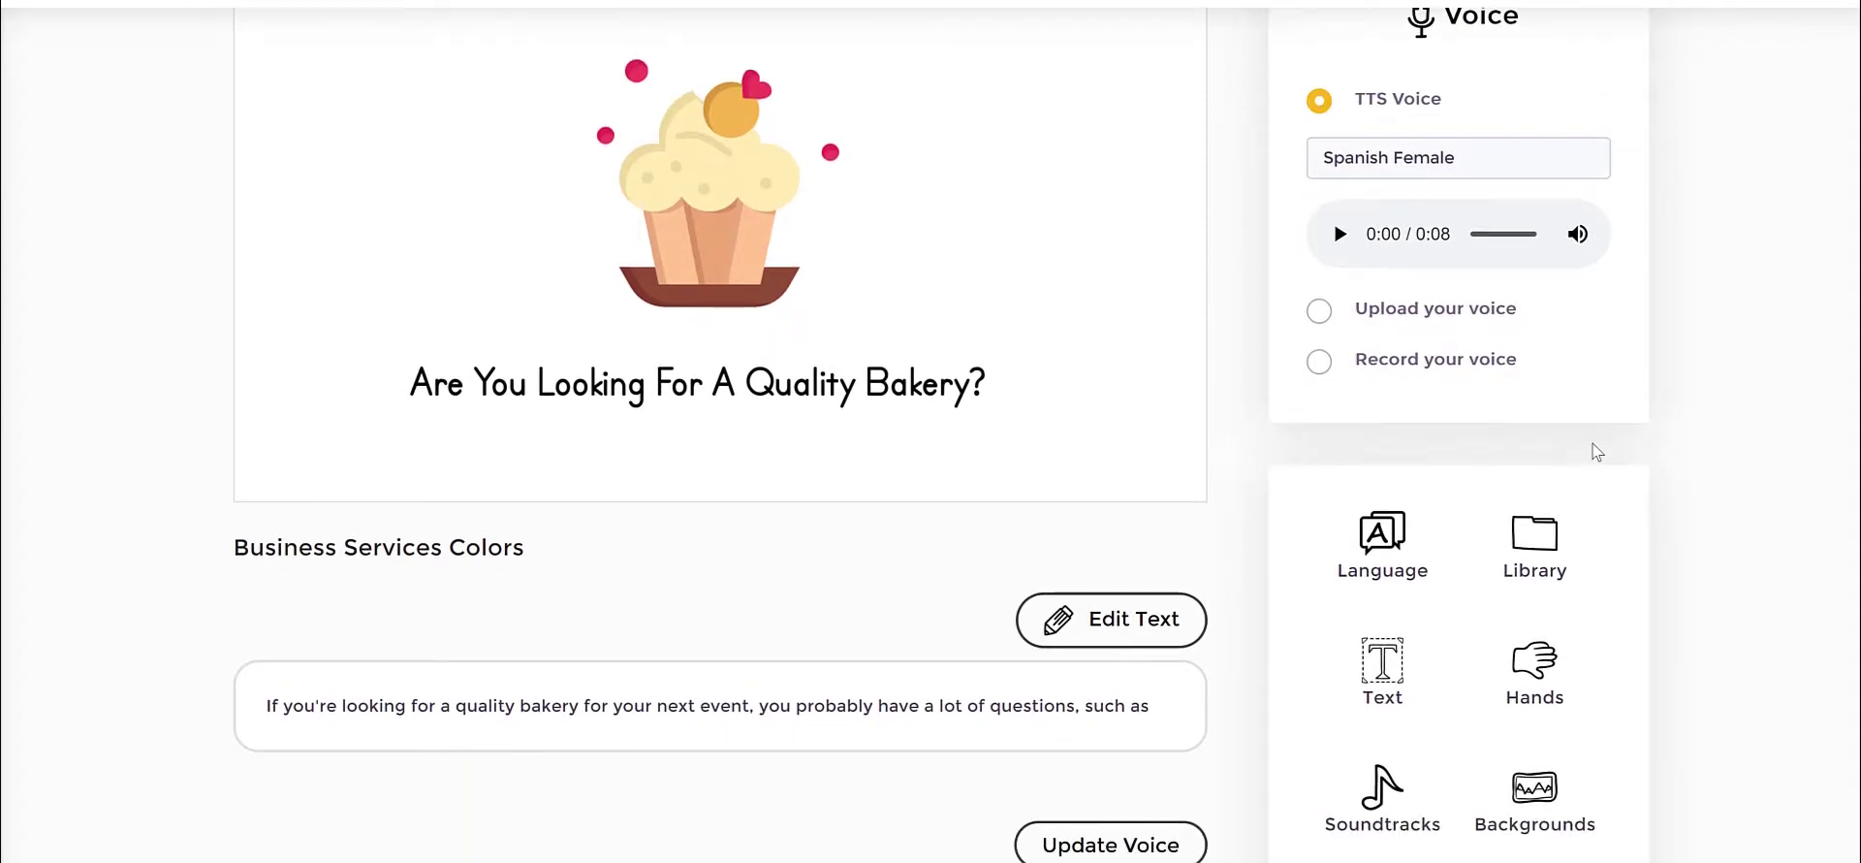
scroll(1597, 452, "down", 2)
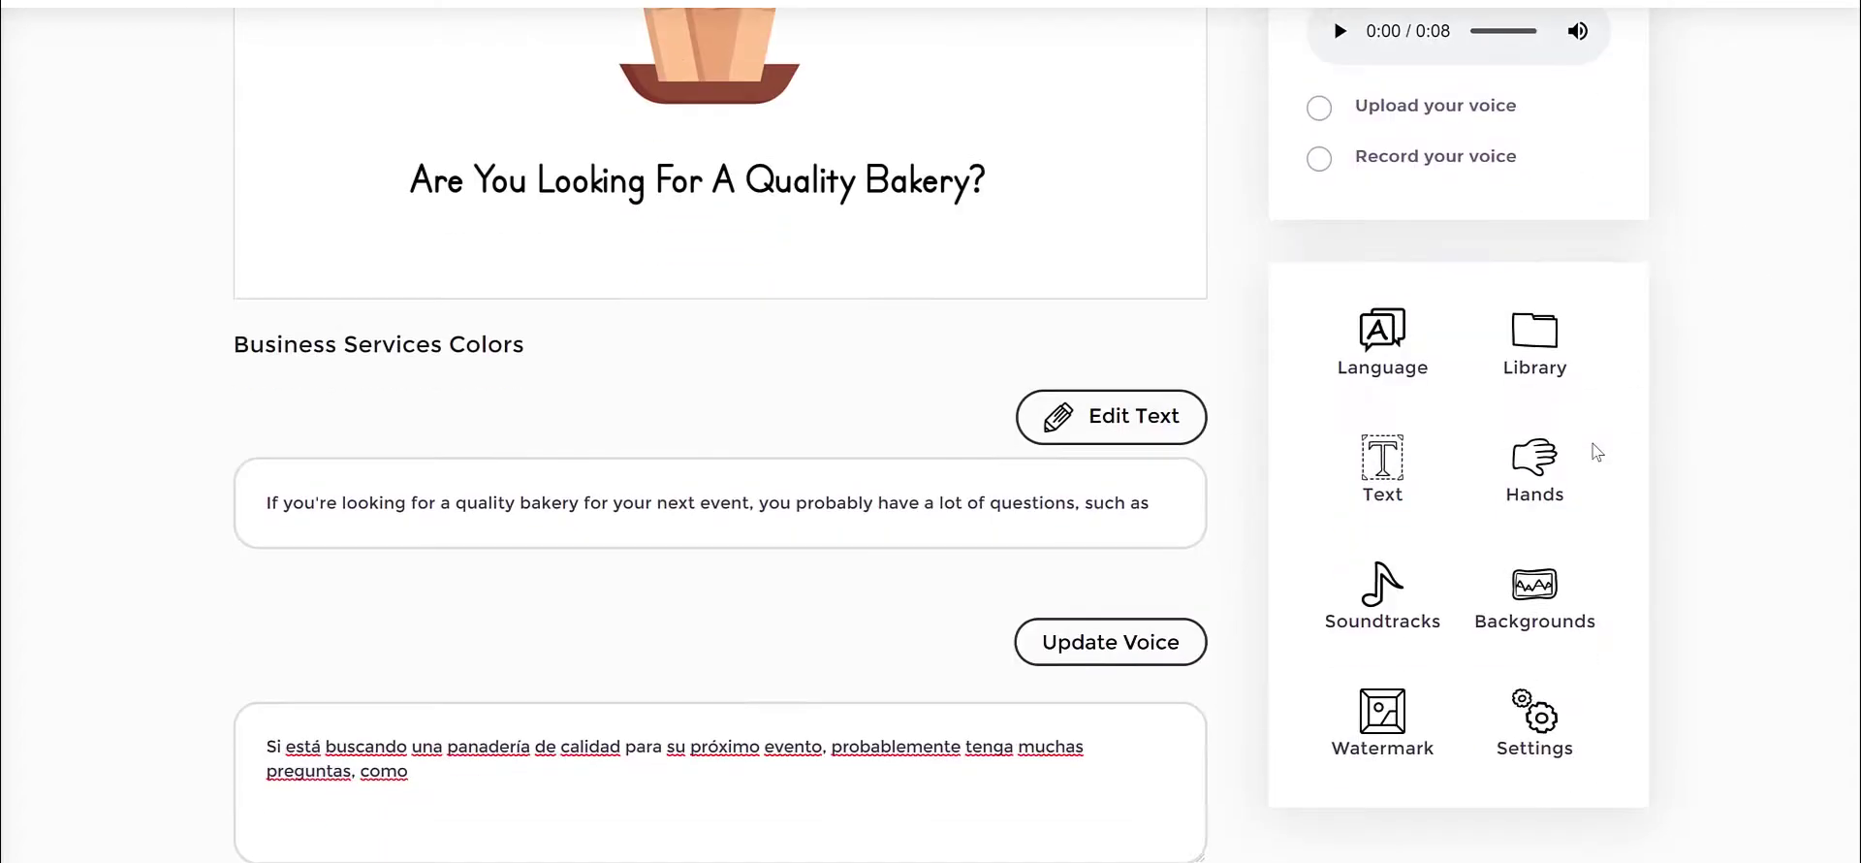
left_click(1534, 475)
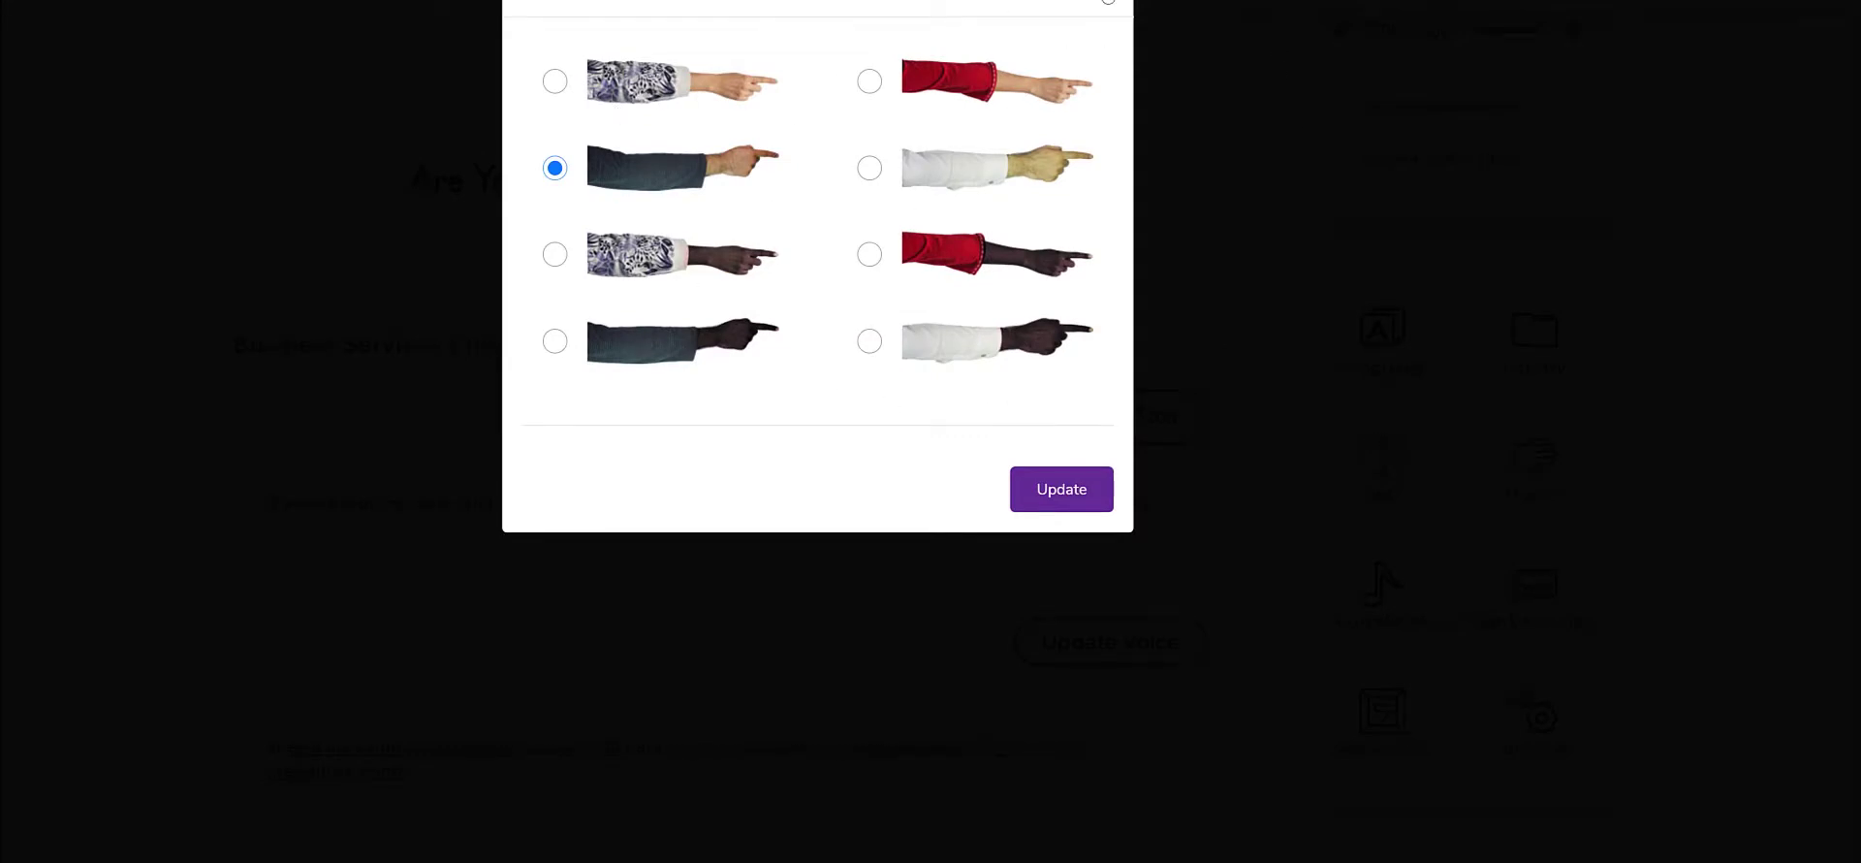
left_click(1108, 2)
Step: Browse the available soundtracks for the video, and close the selection with No soundtrack kept
left_click(1367, 580)
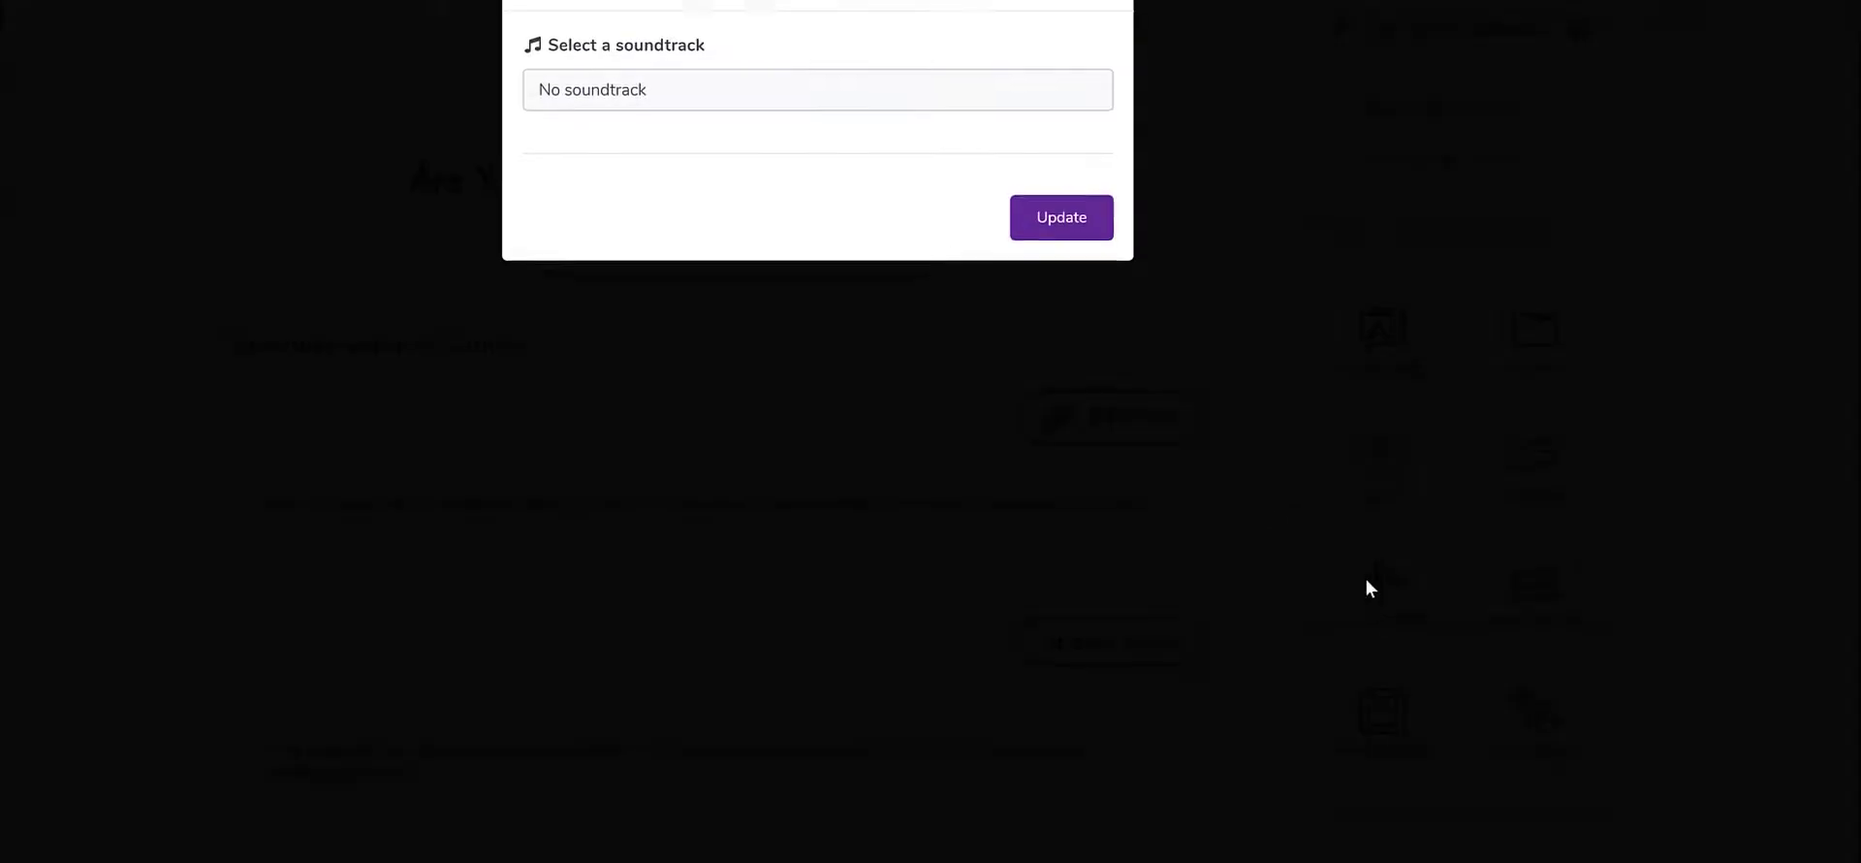
left_click(681, 91)
scroll(689, 374, "down", 6)
scroll(690, 378, "up", 5)
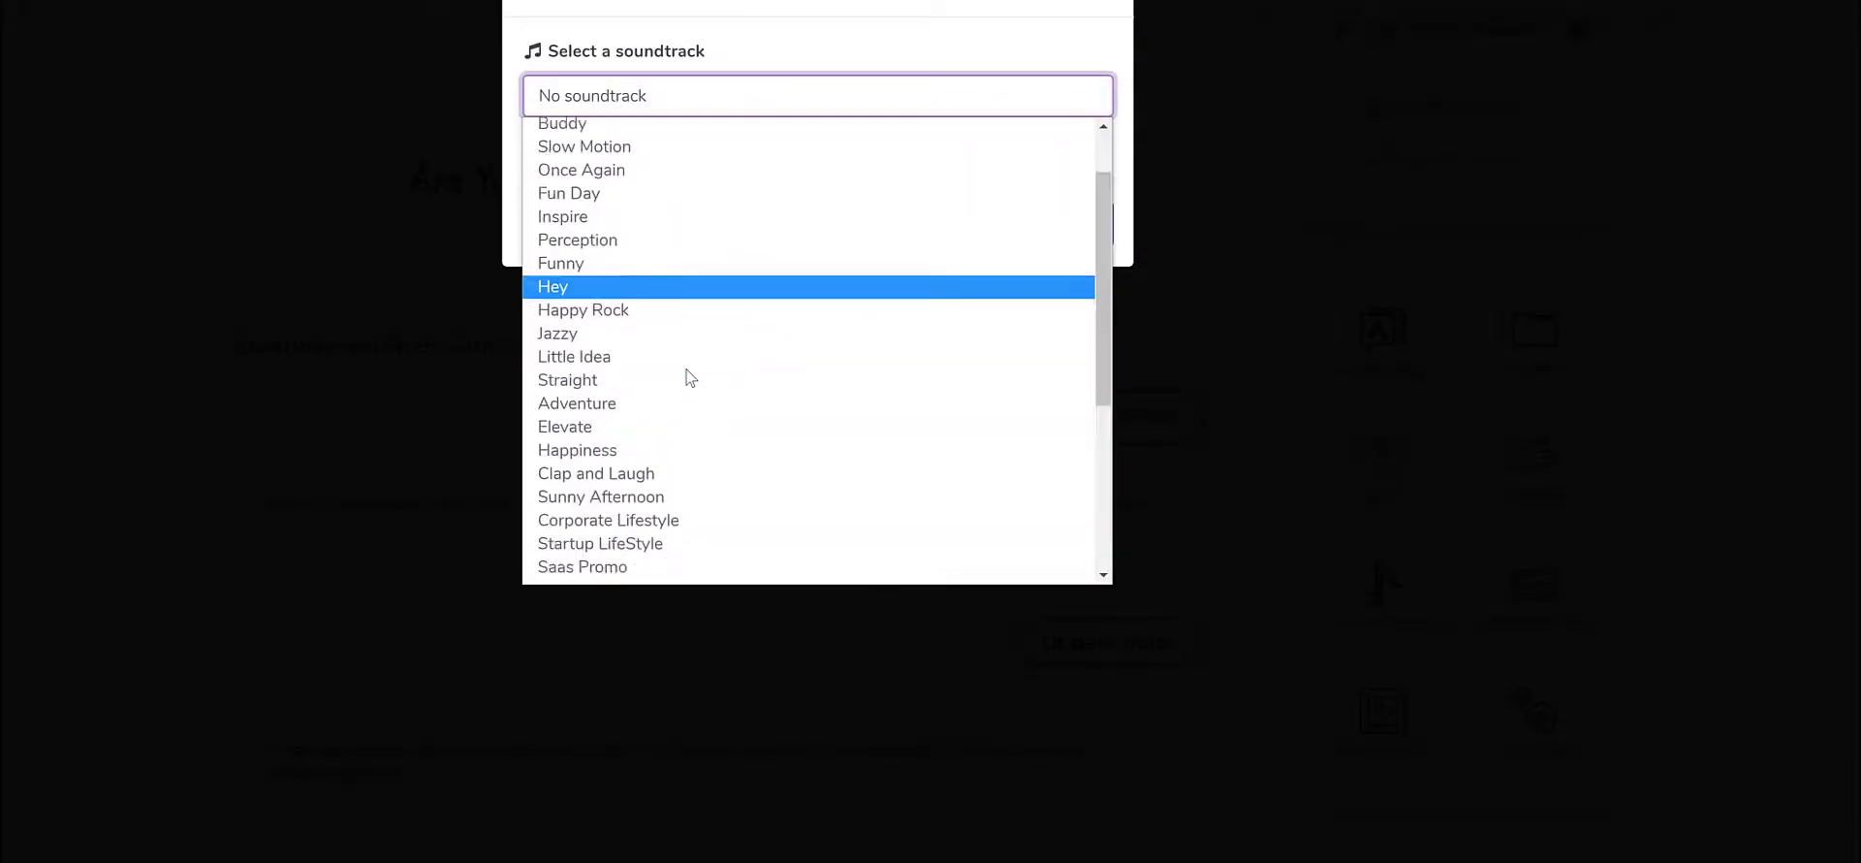
scroll(689, 377, "up", 1)
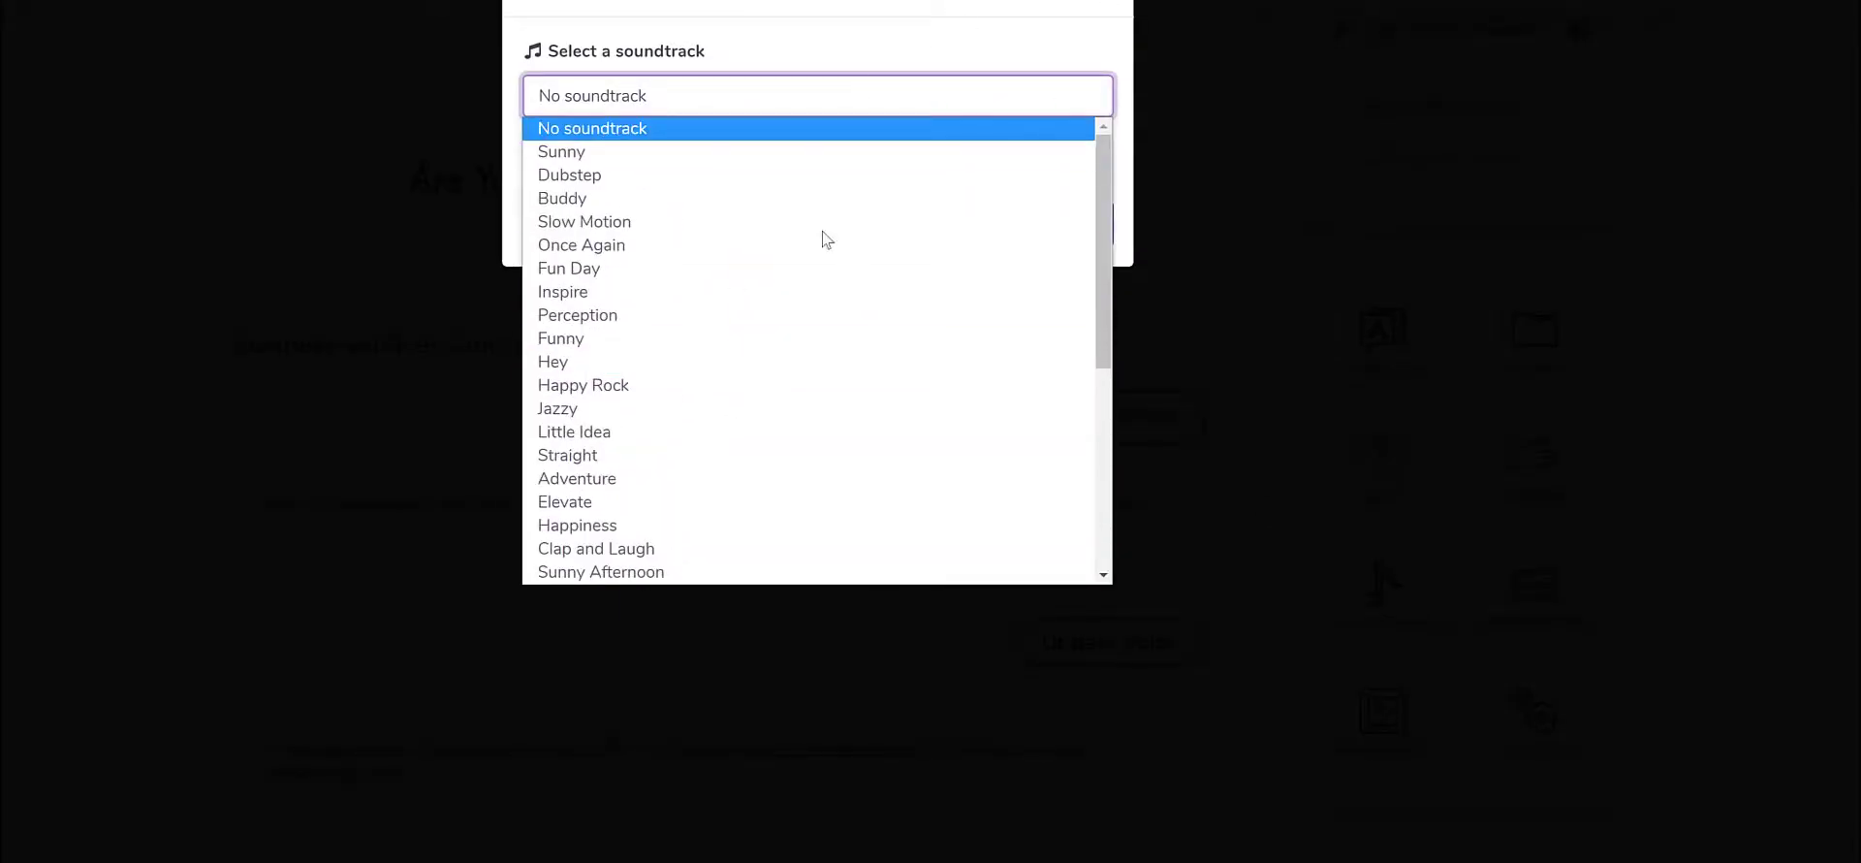
scroll(760, 315, "down", 5)
left_click(1763, 457)
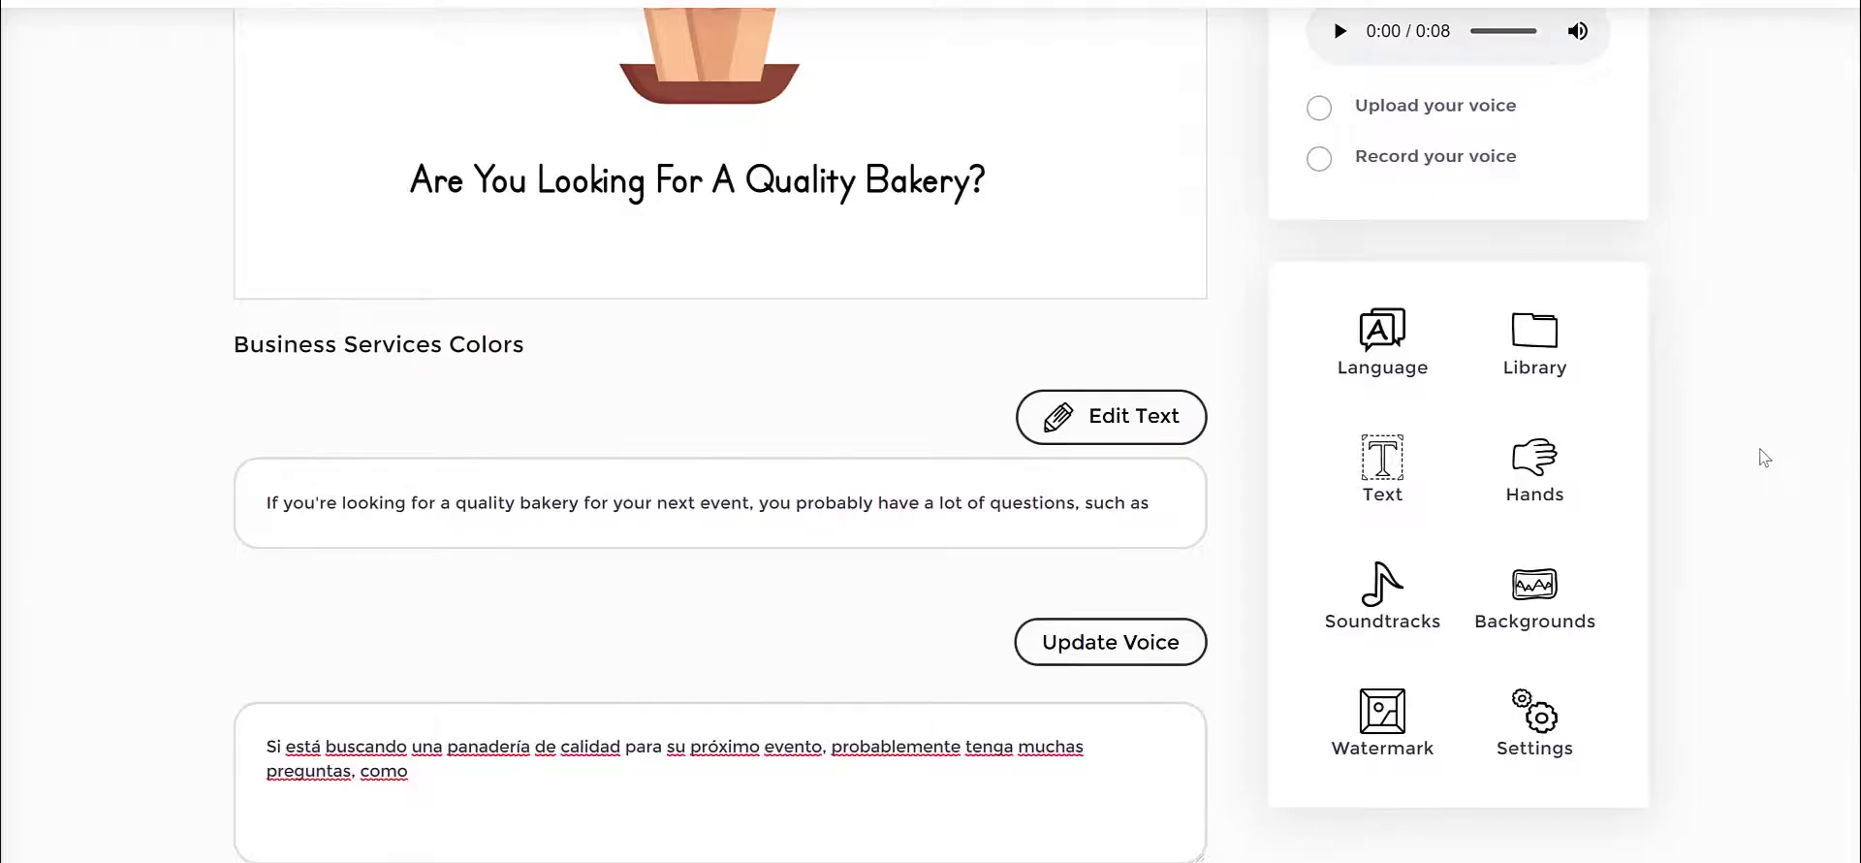
Step: Review the background options, including Custom Color and Image, and return to the project tools
left_click(1537, 595)
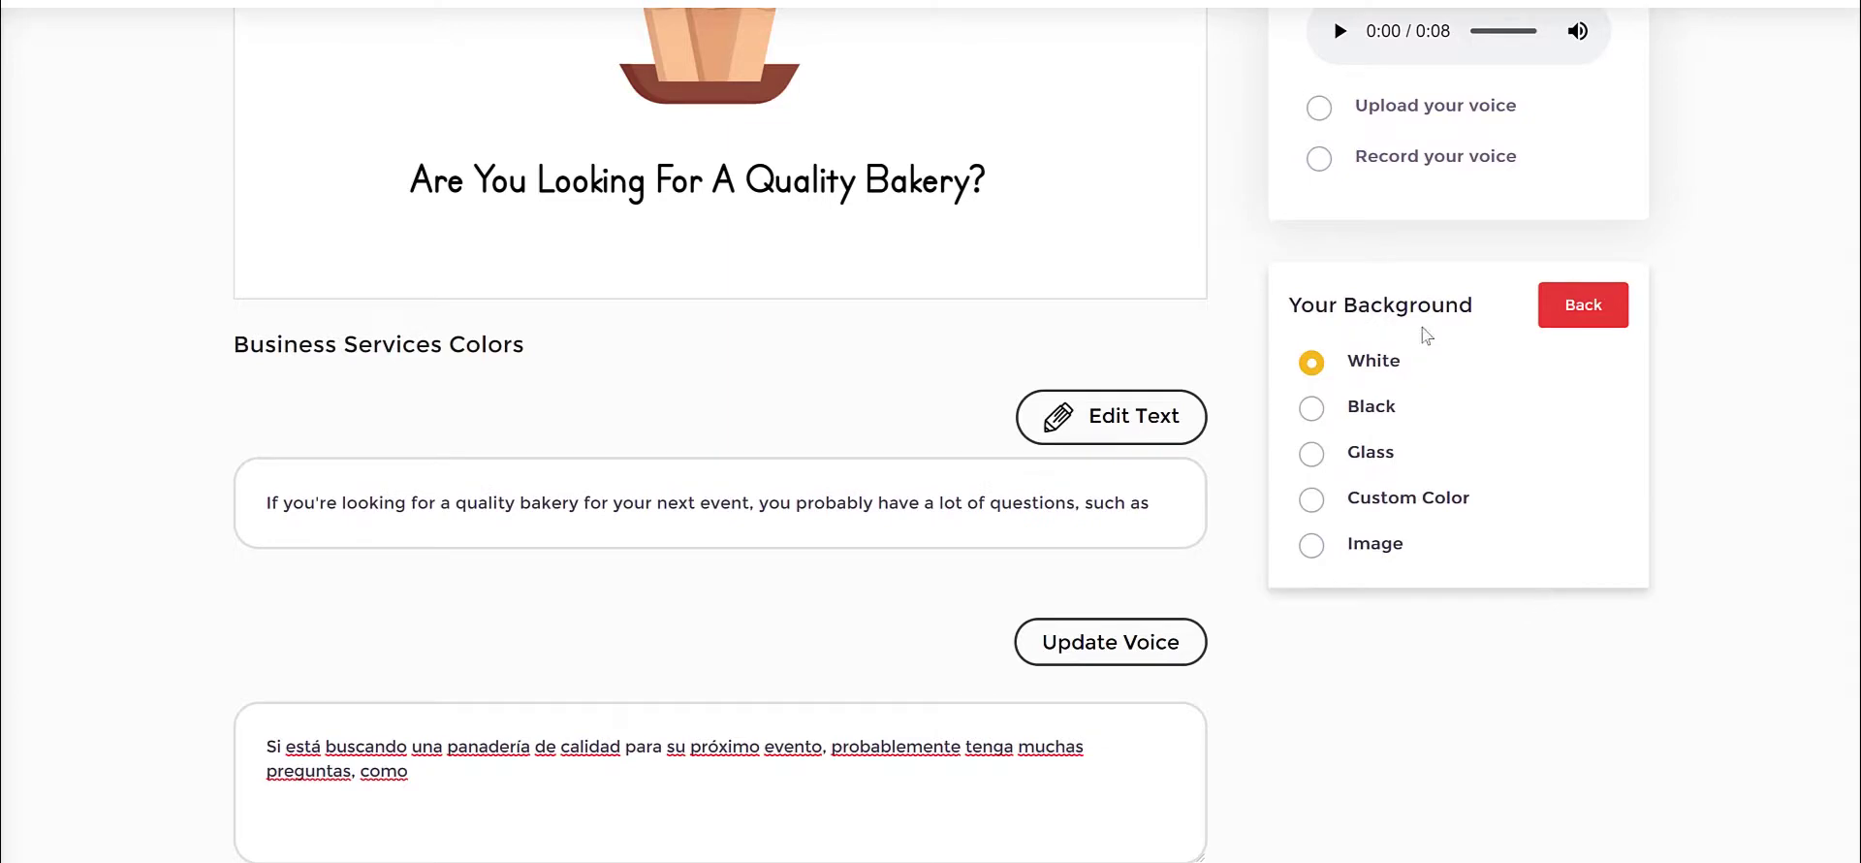
left_click_drag(1329, 308, 1445, 307)
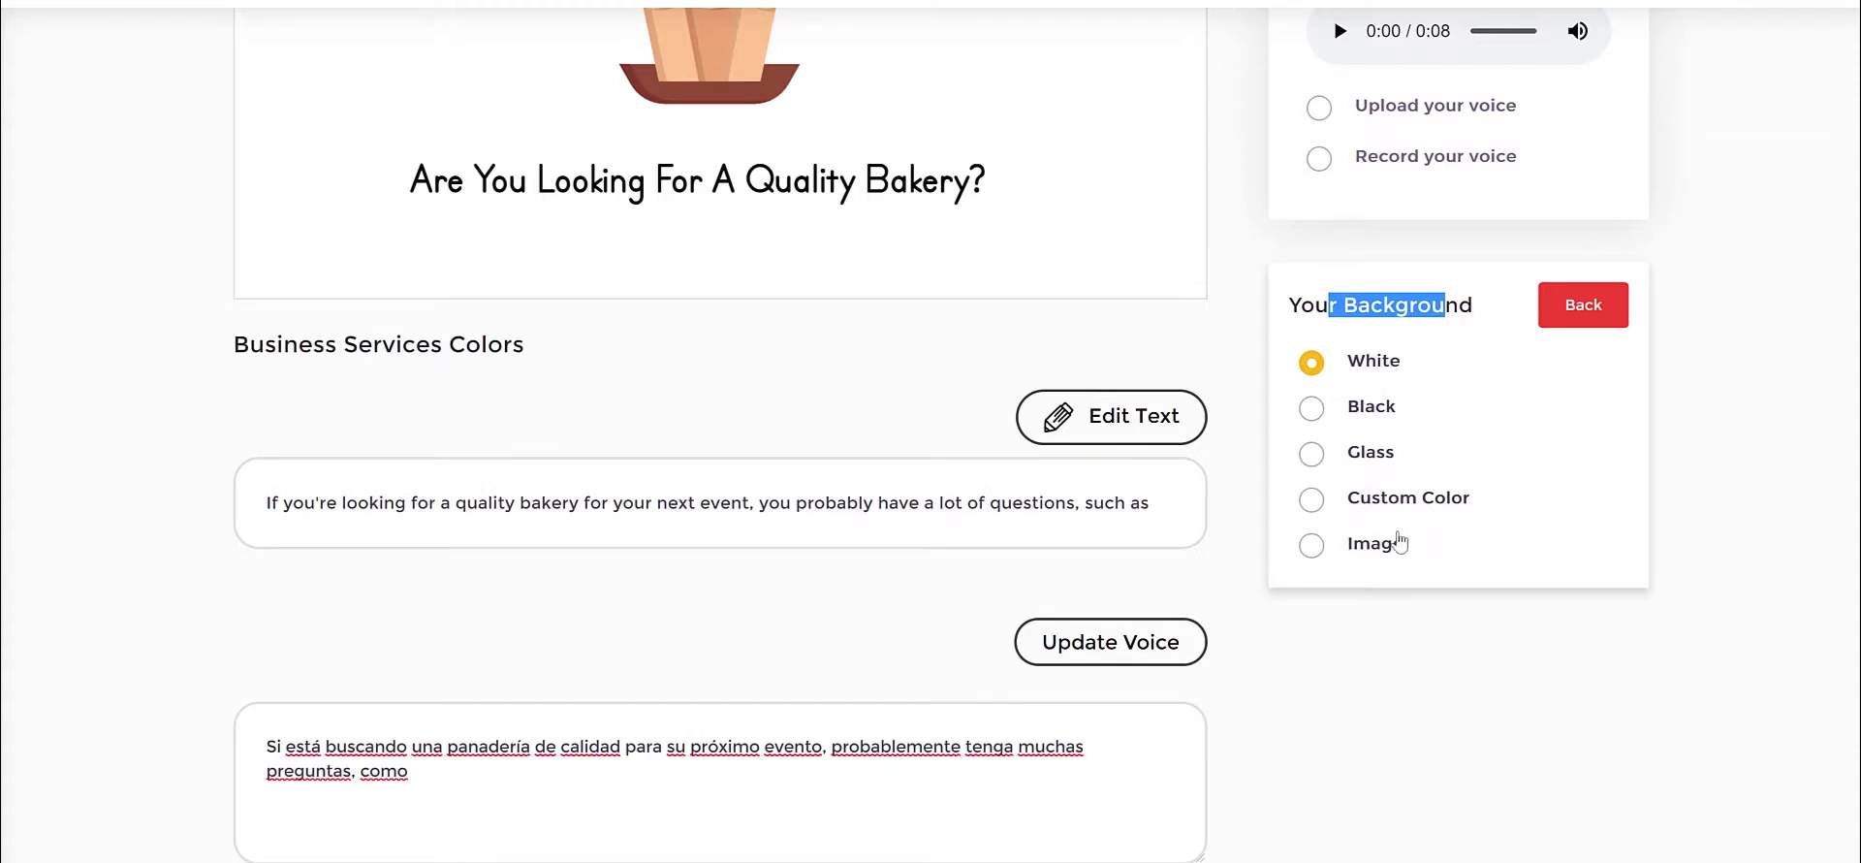
left_click_drag(1433, 562, 1335, 562)
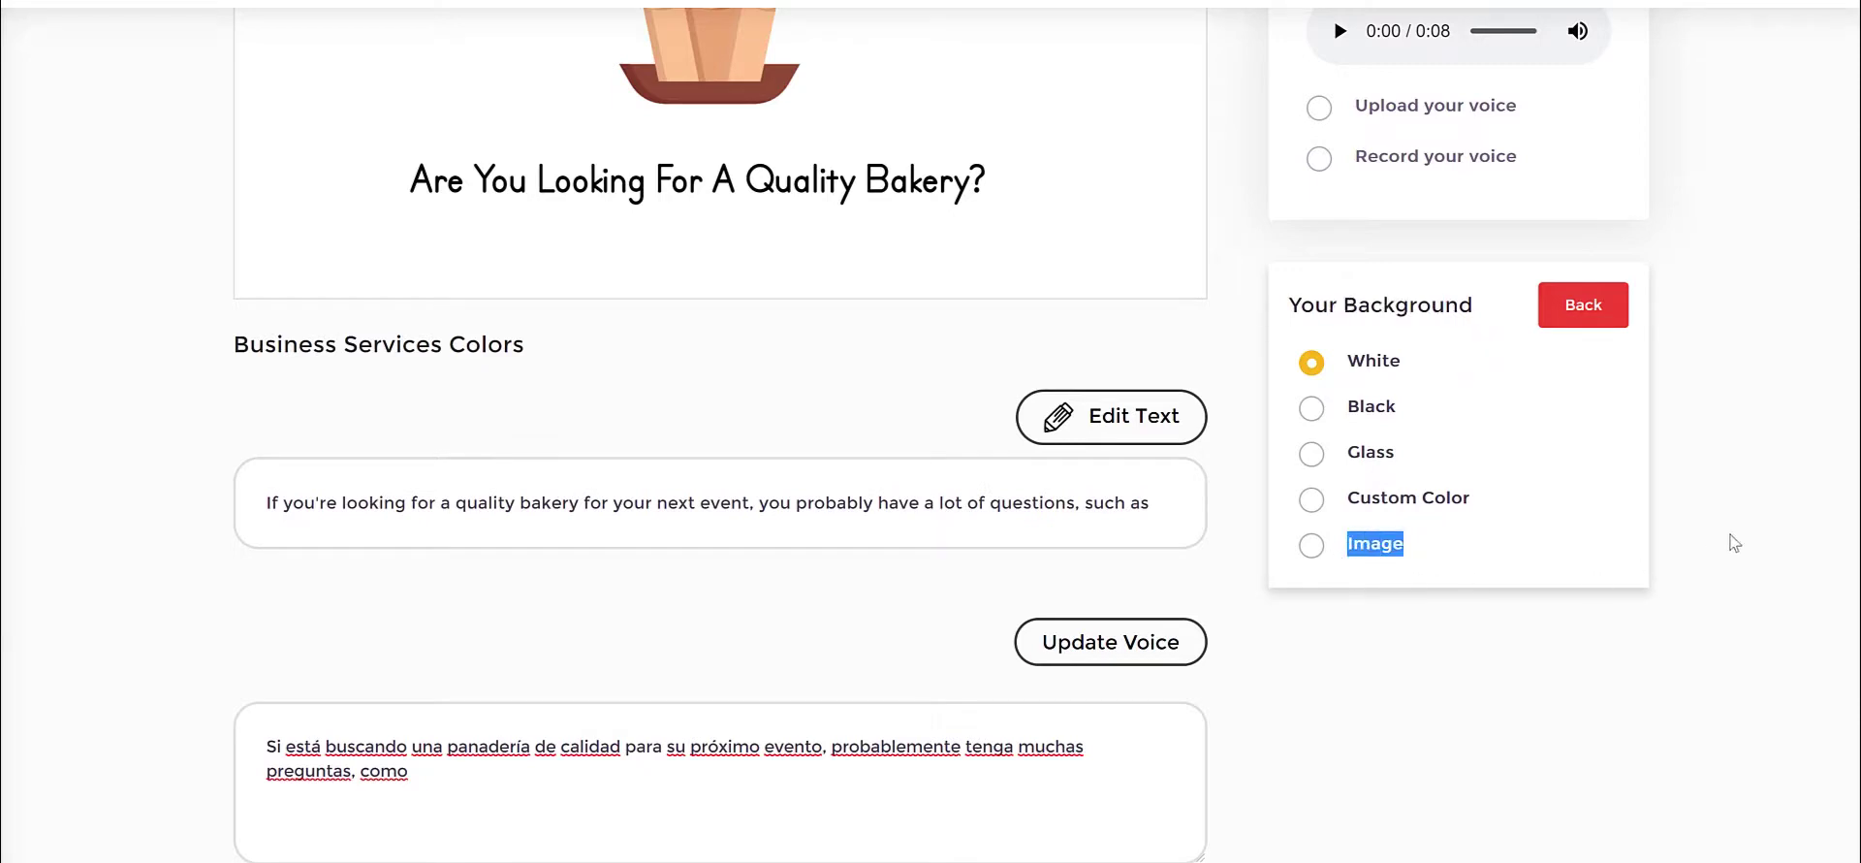
left_click(1725, 487)
scroll(1668, 474, "up", 1)
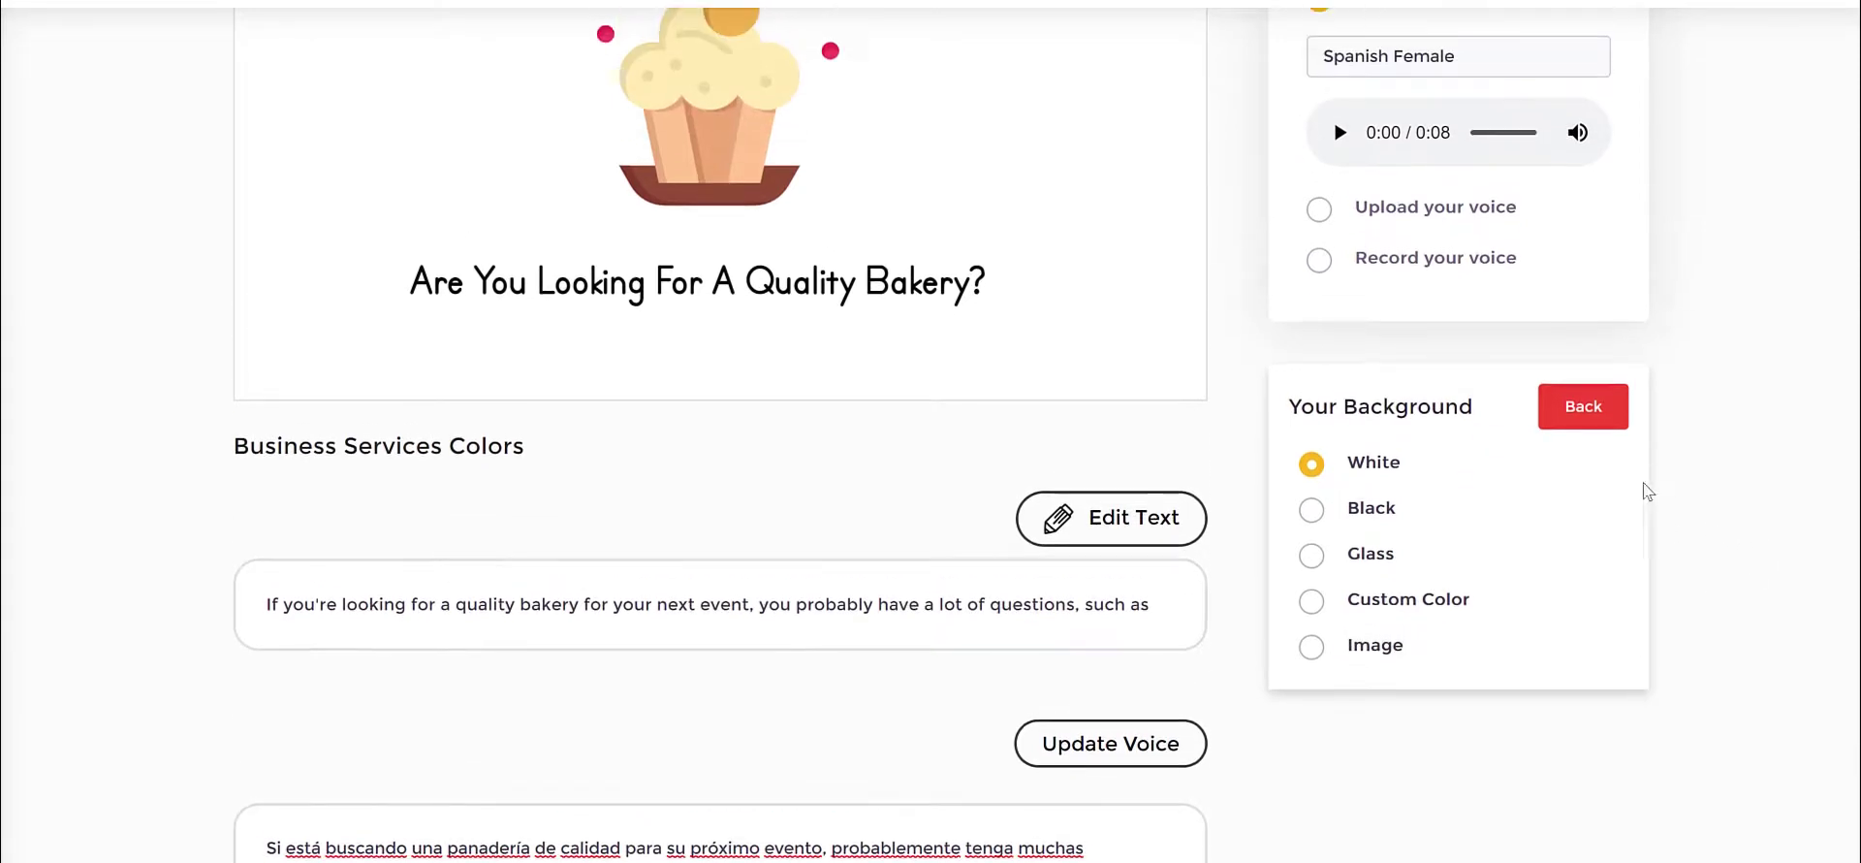
left_click(1599, 407)
Step: Add the "Your Logo Here" image as a watermark, and shrink it into the lower-left corner of the scene
scroll(1696, 493, "down", 1)
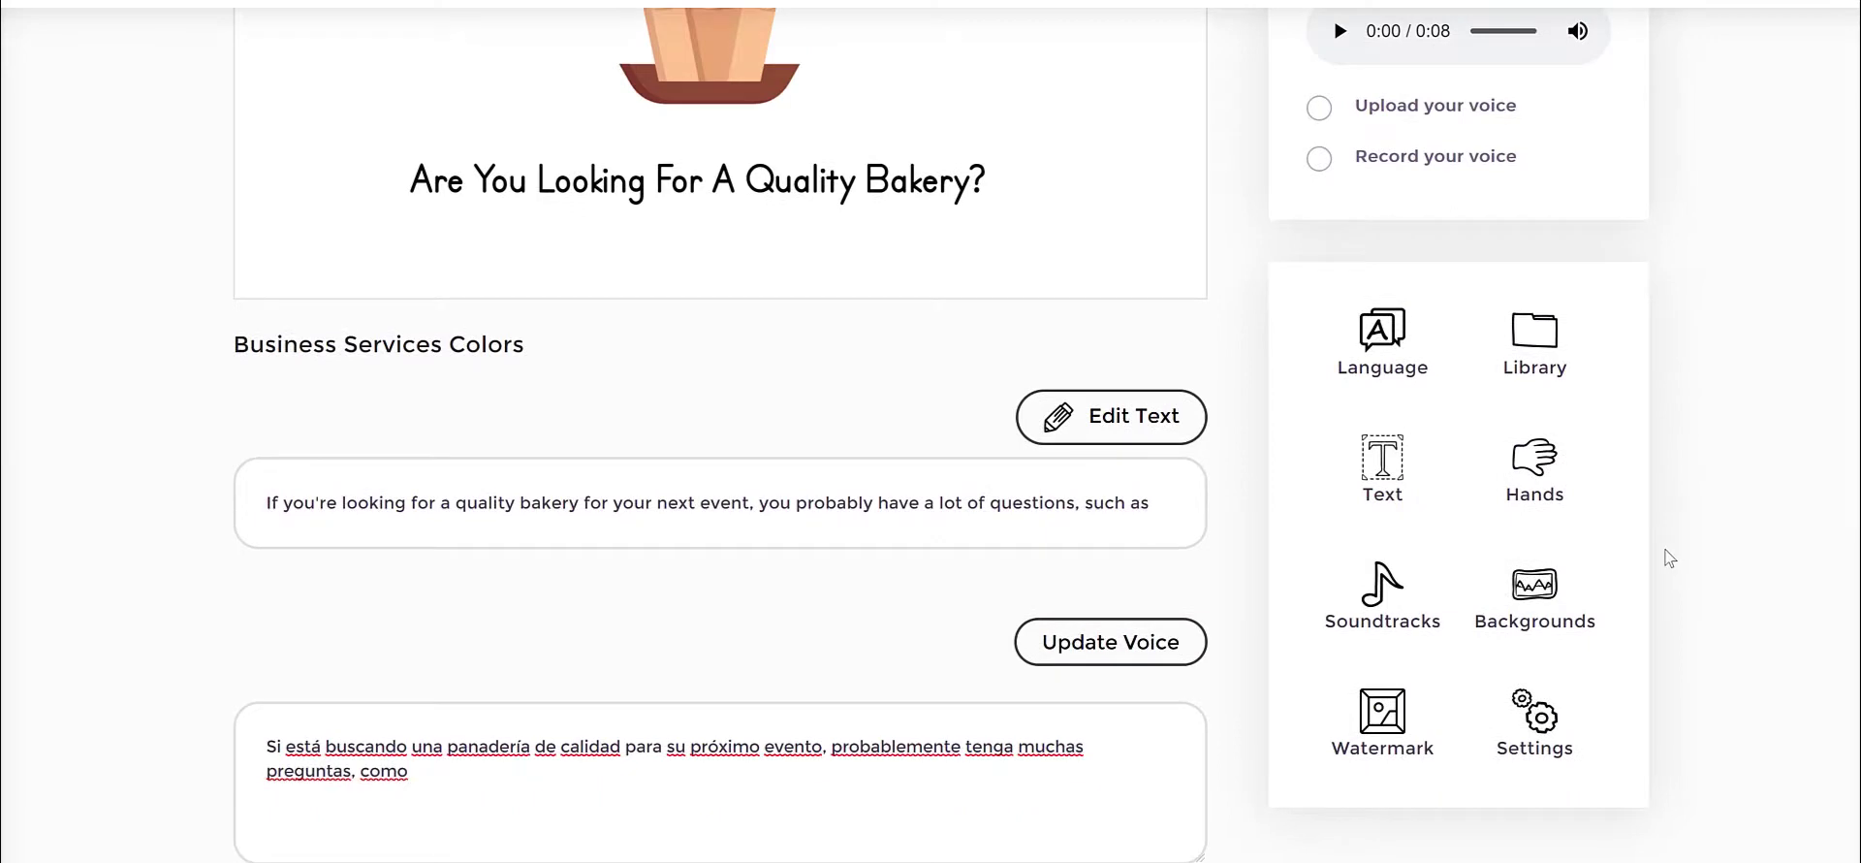
left_click(1377, 717)
scroll(1267, 668, "up", 3)
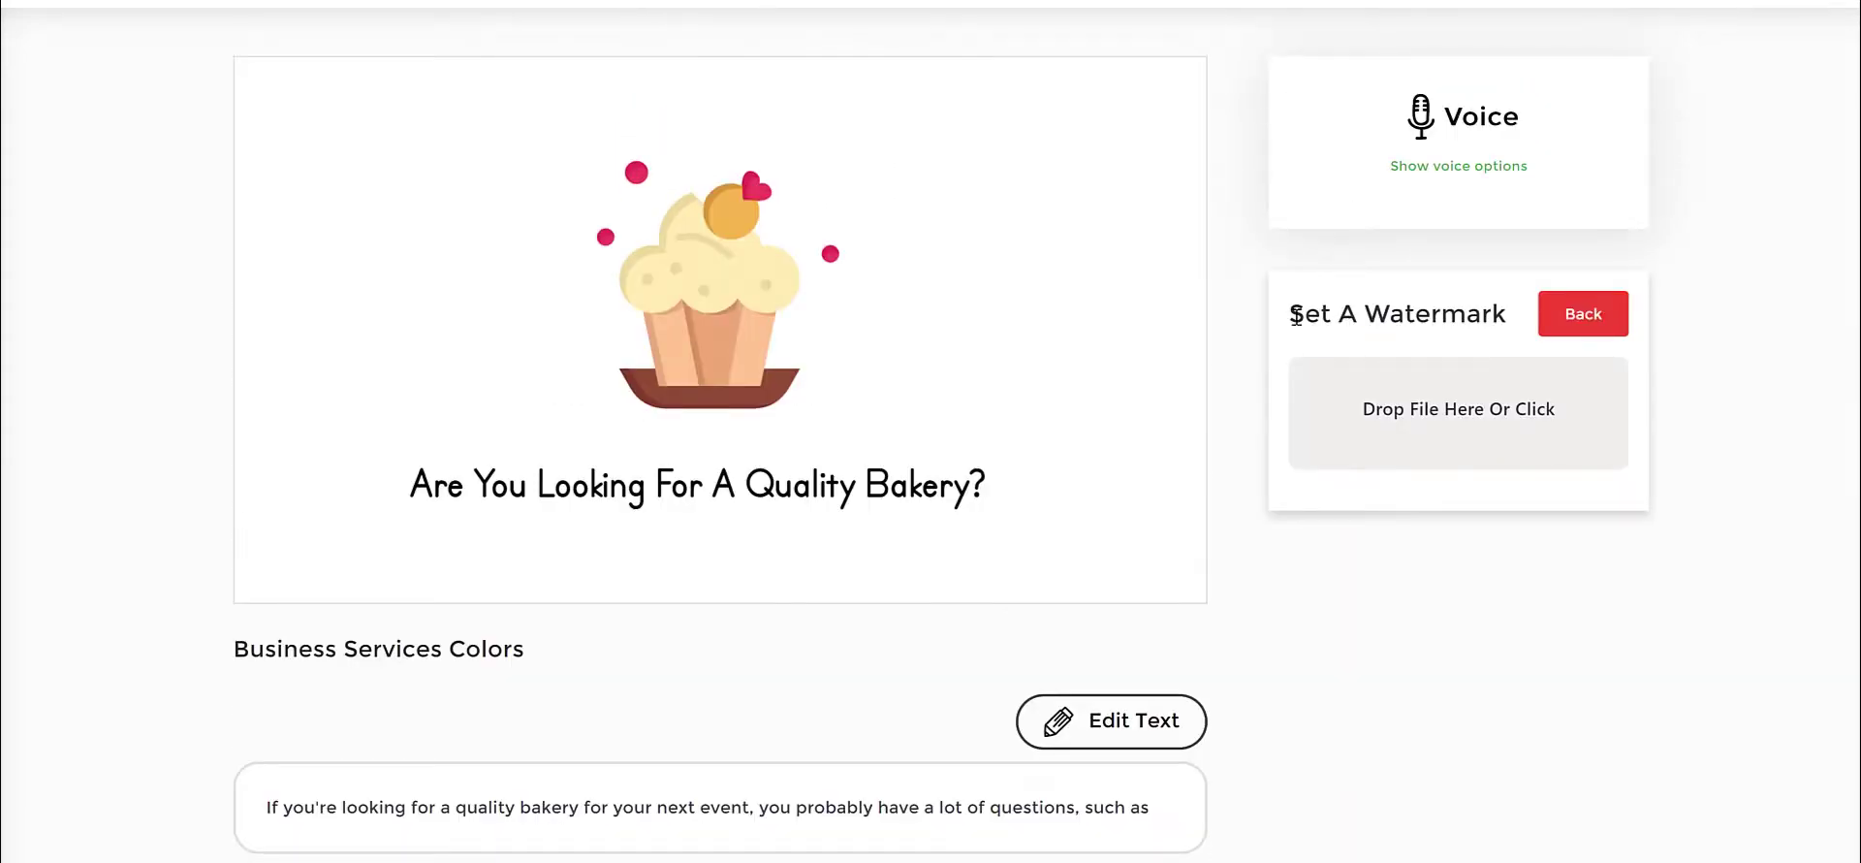
left_click_drag(1296, 314, 1508, 314)
left_click(1508, 313)
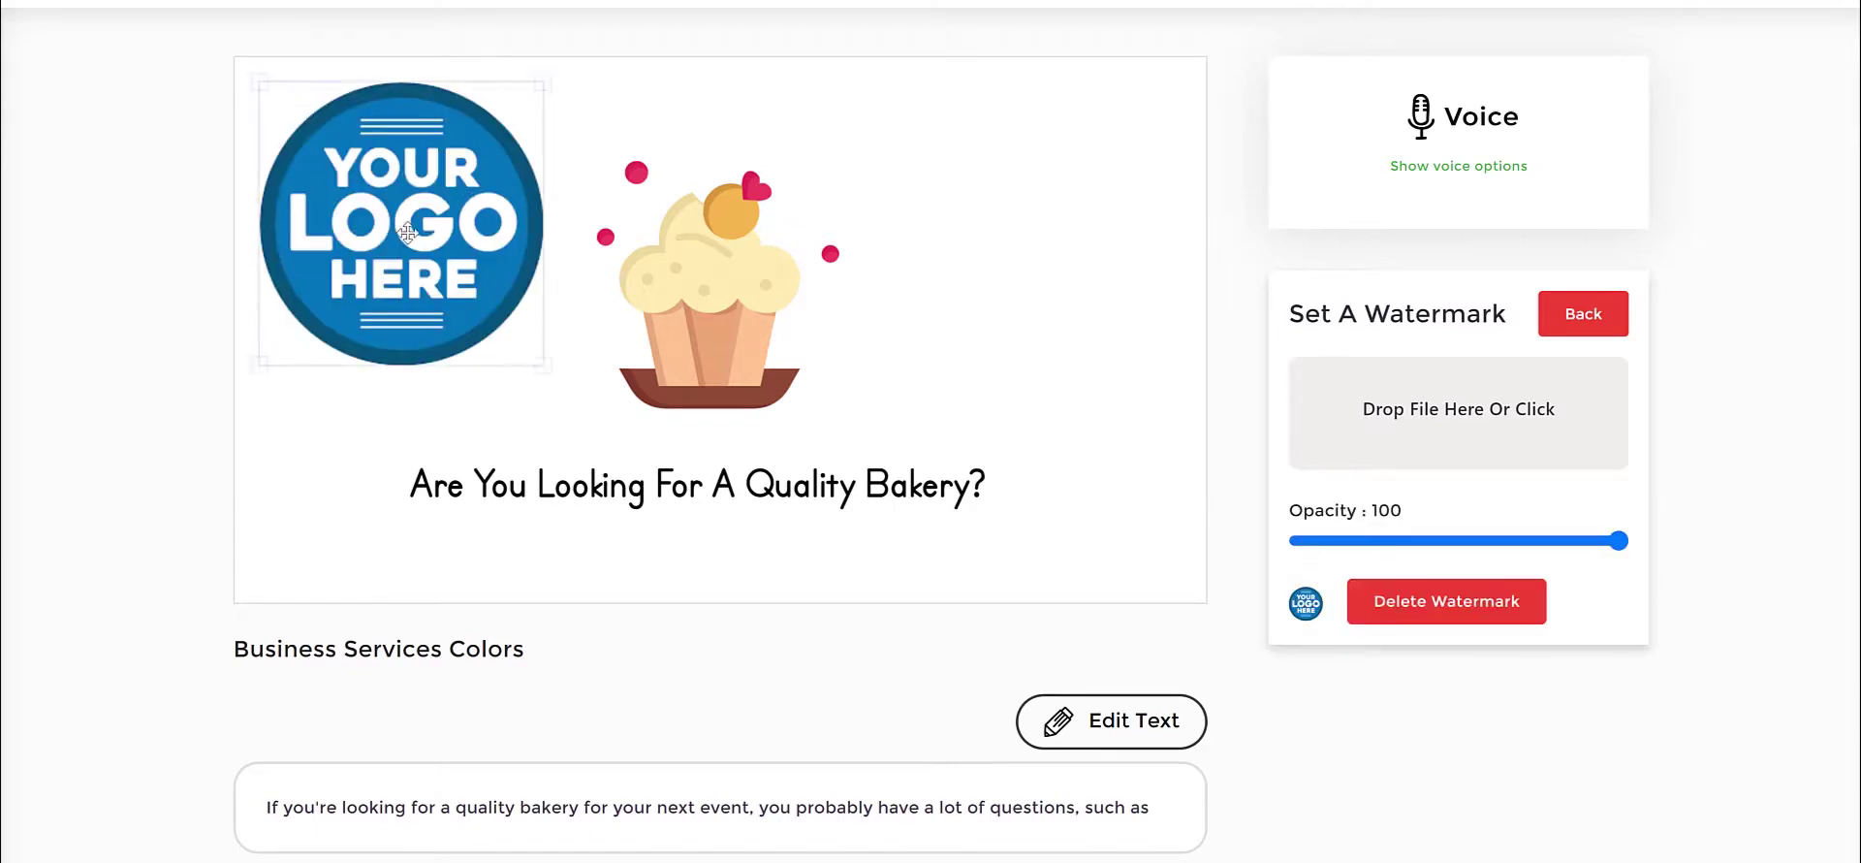
left_click_drag(407, 232, 469, 279)
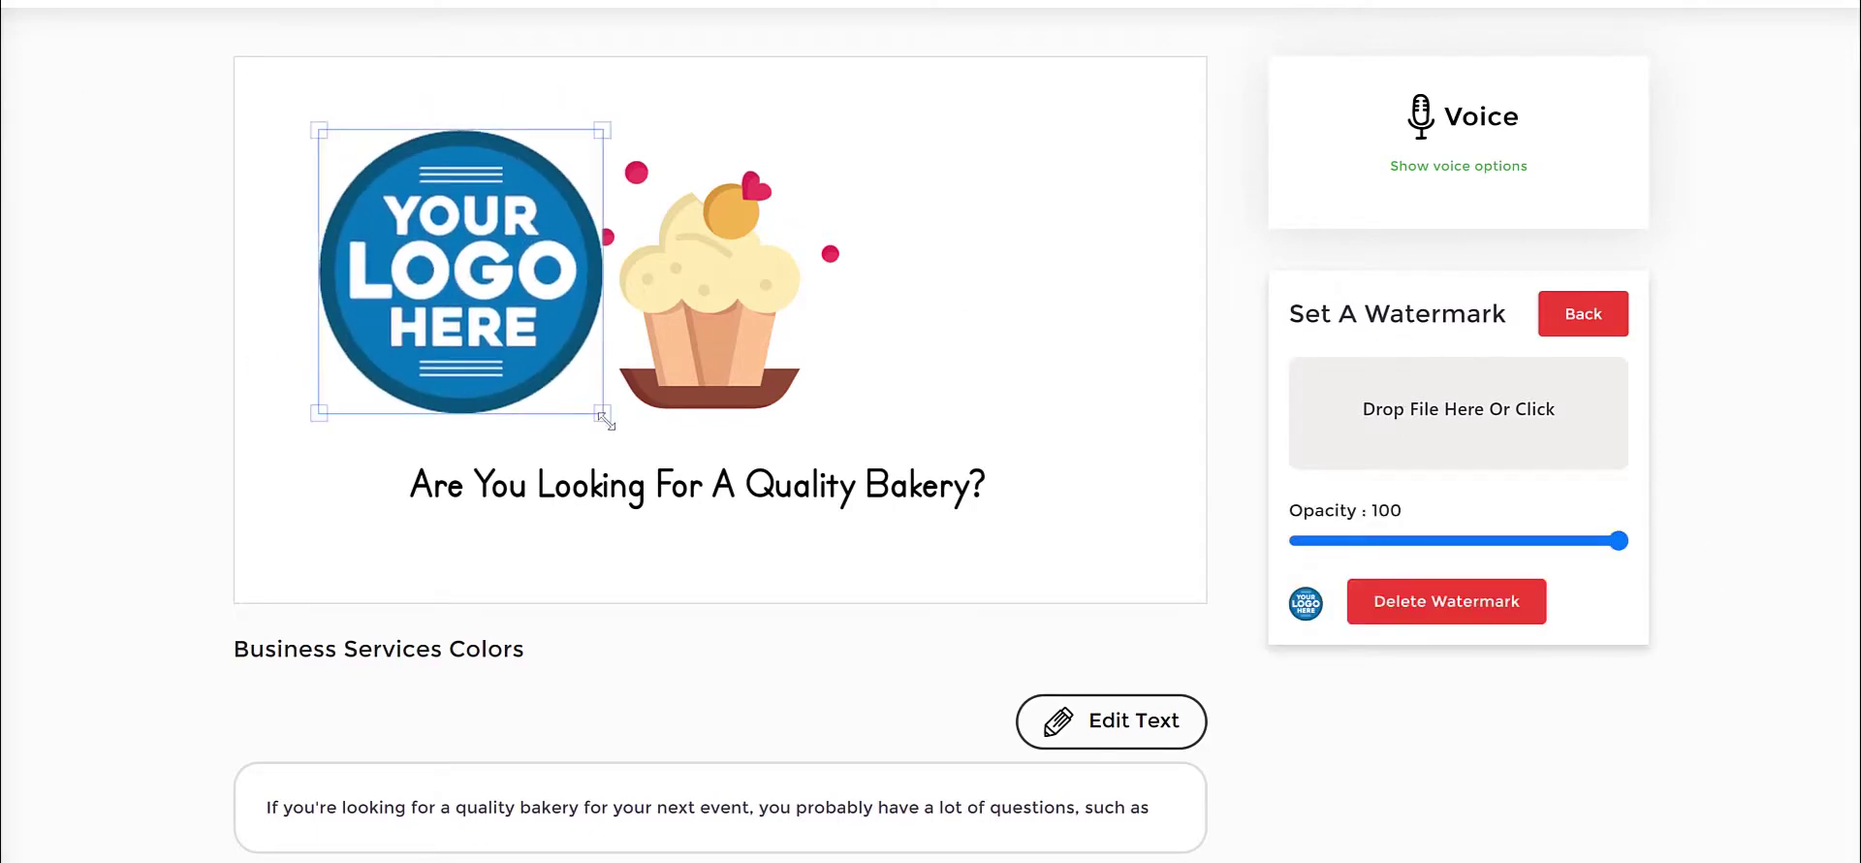
left_click_drag(606, 420, 336, 550)
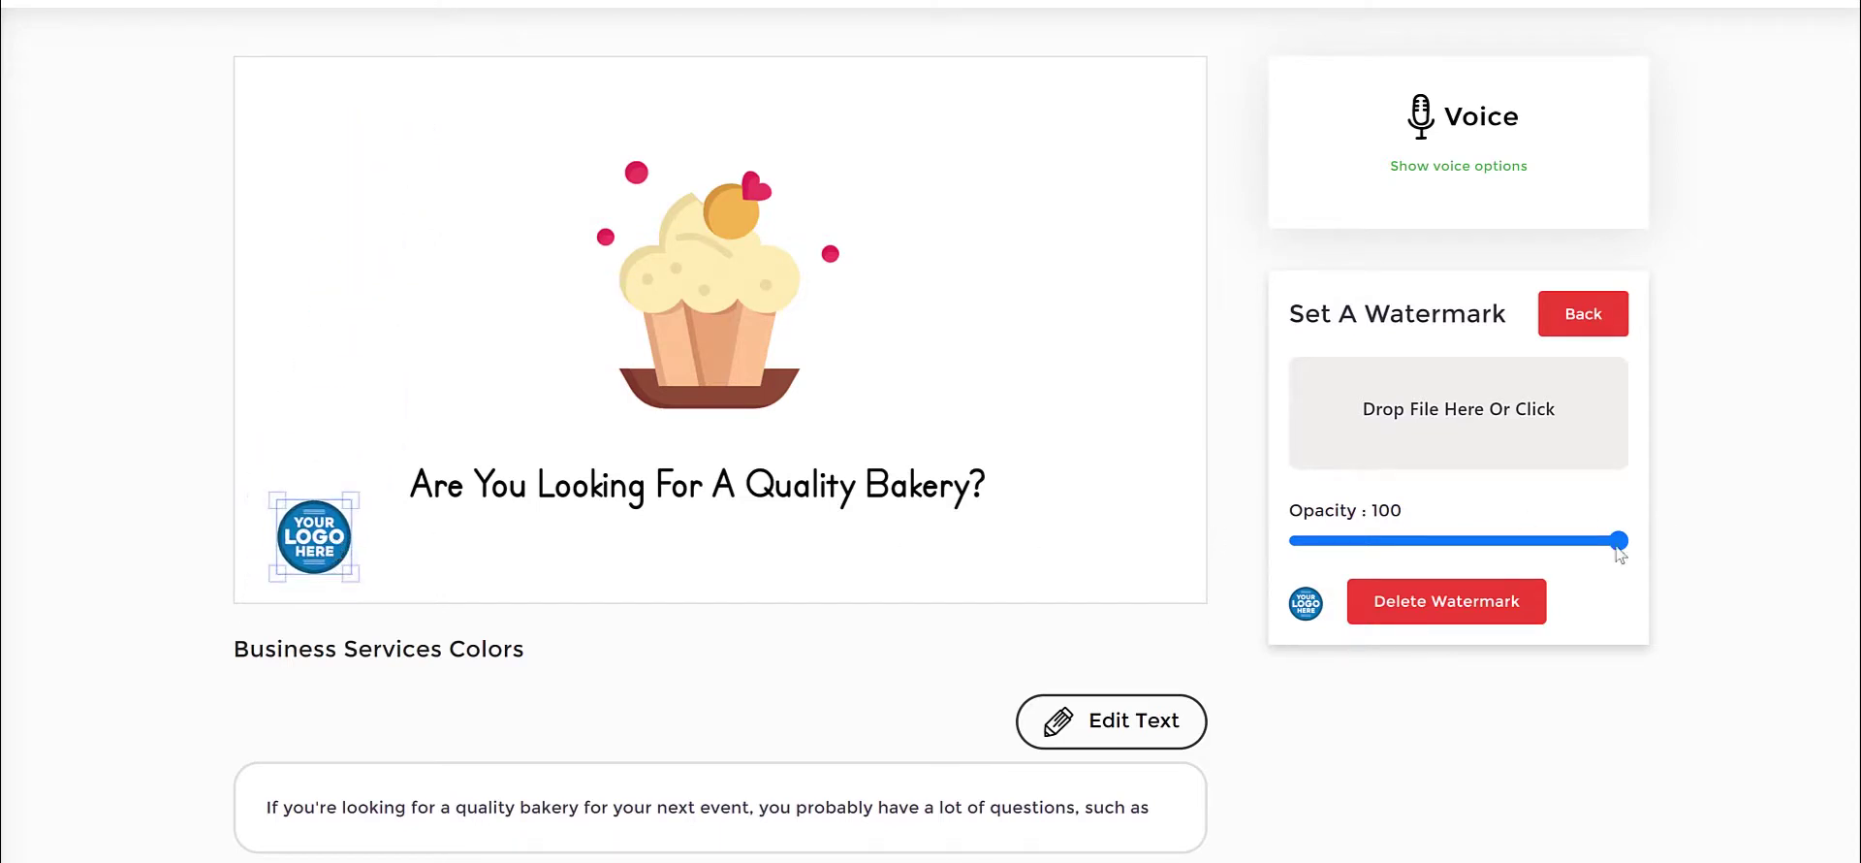
Step: Lower the watermark's opacity to about 28, and move it up beside the cupcake
left_click_drag(1618, 548, 1388, 558)
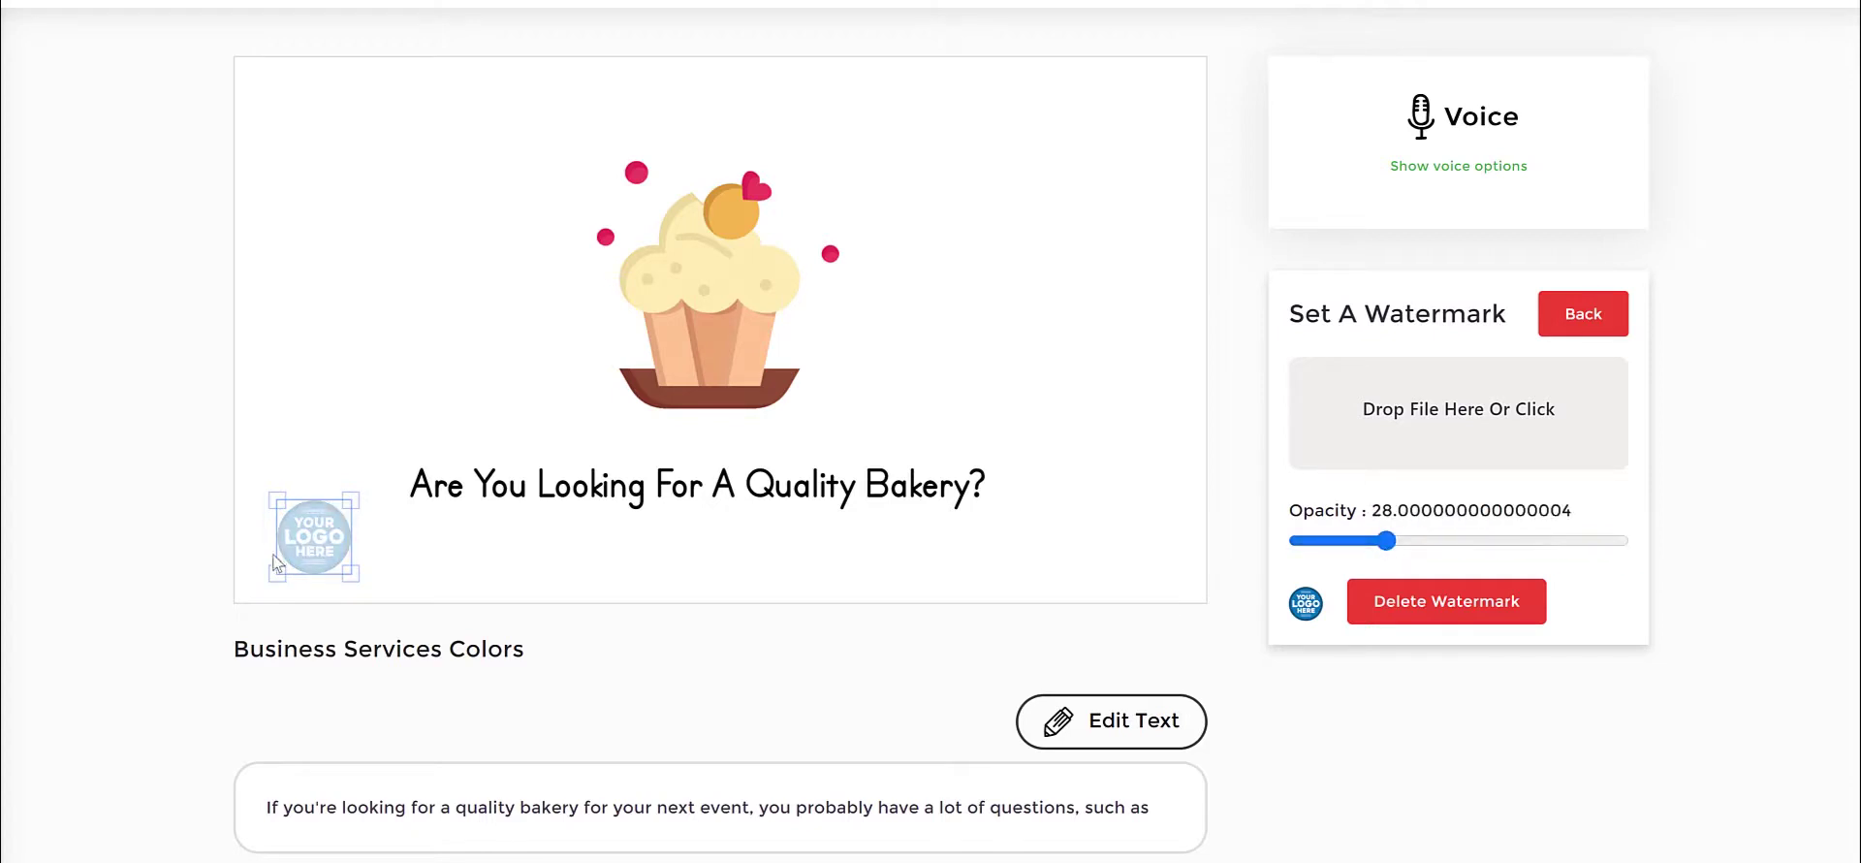
left_click_drag(298, 541, 454, 358)
left_click(984, 381)
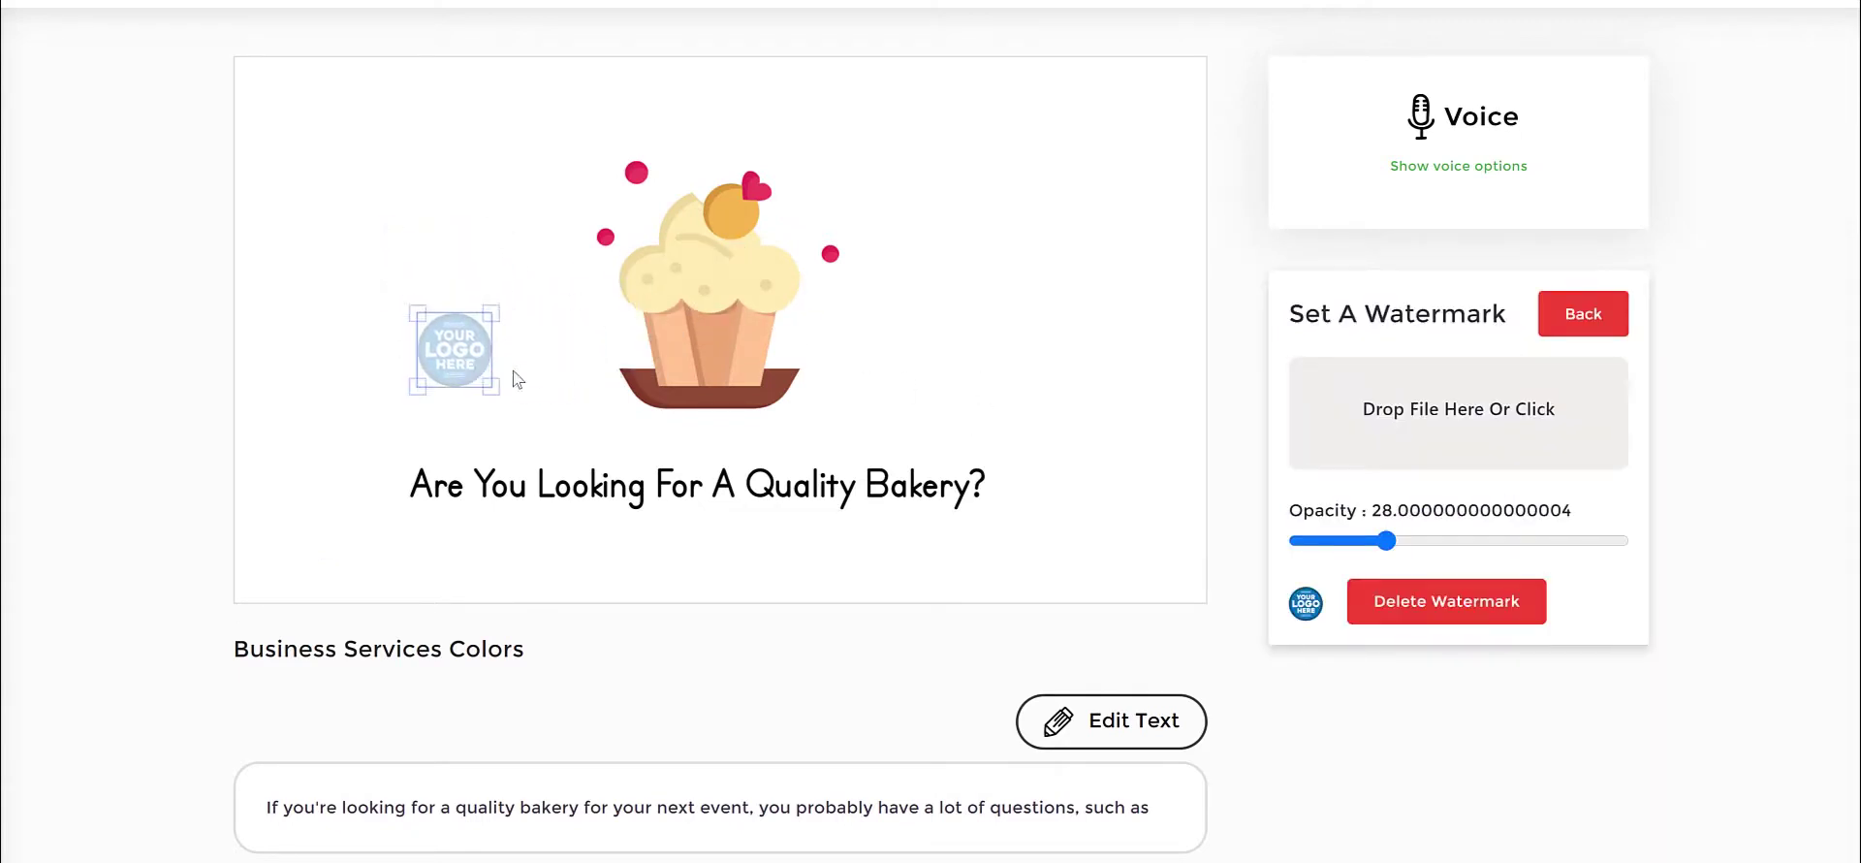
left_click(515, 411)
left_click(471, 371)
Step: Set the watermark's opacity to 100, and place it in the scene's lower-left corner
left_click_drag(1386, 540, 1668, 543)
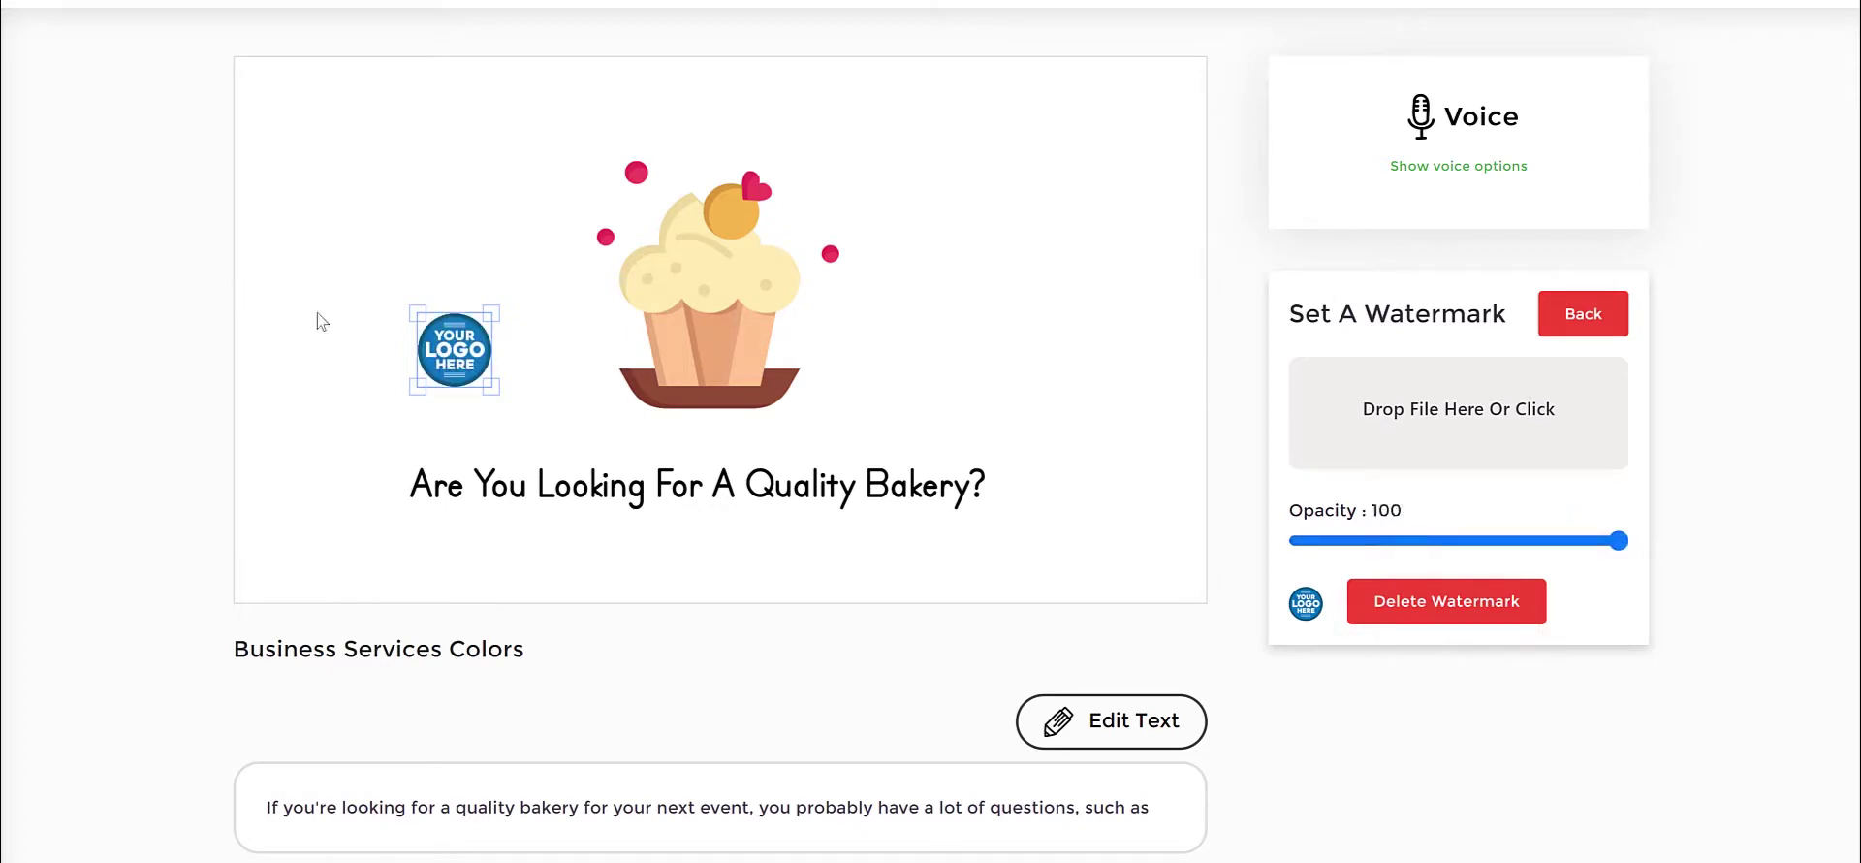
left_click_drag(454, 349, 298, 530)
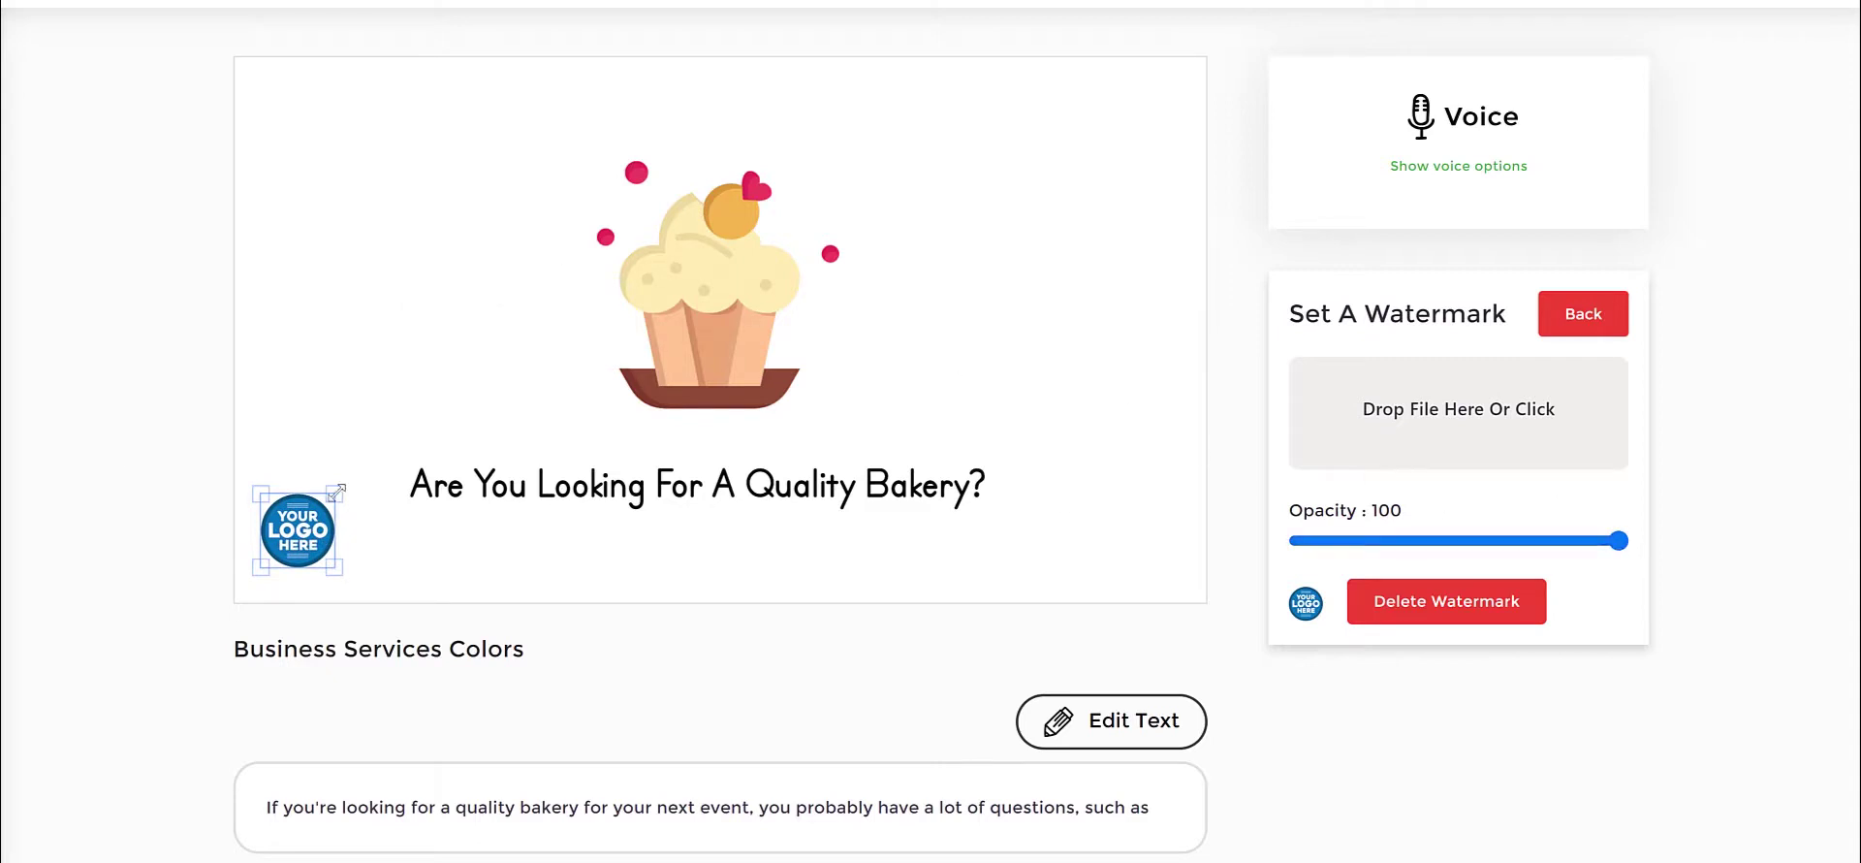
Step: Delete the logo watermark from the scene
left_click(1516, 620)
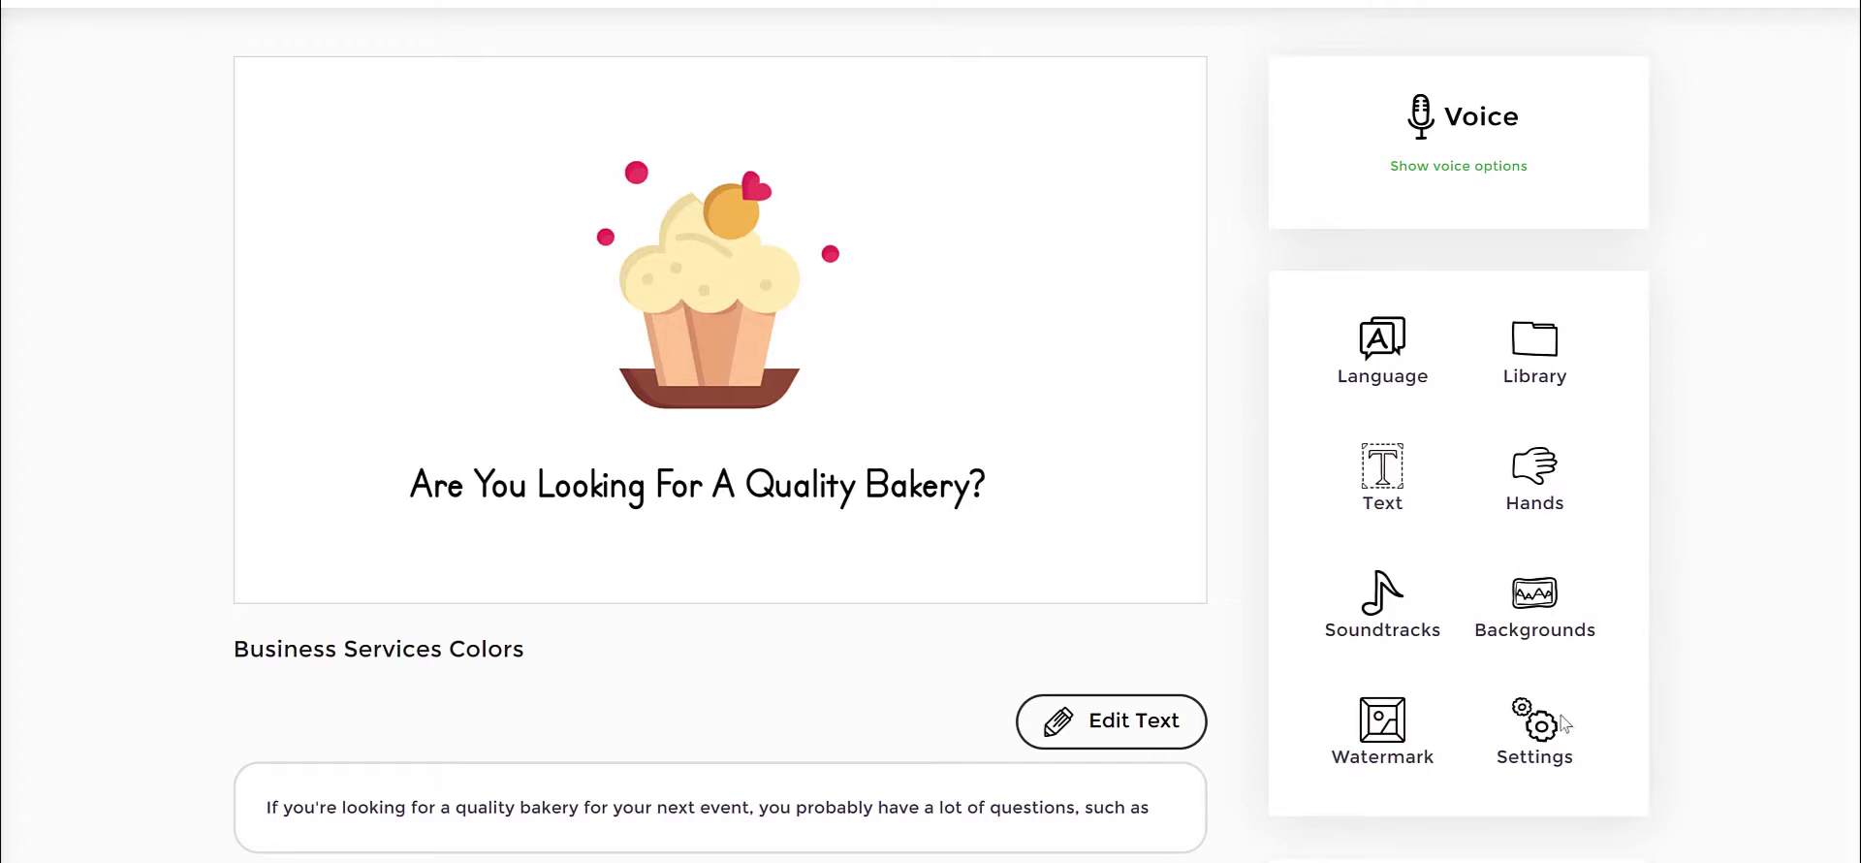
Step: Rename the project as "bakery business video" in the project settings
scroll(1218, 207, "up", 3)
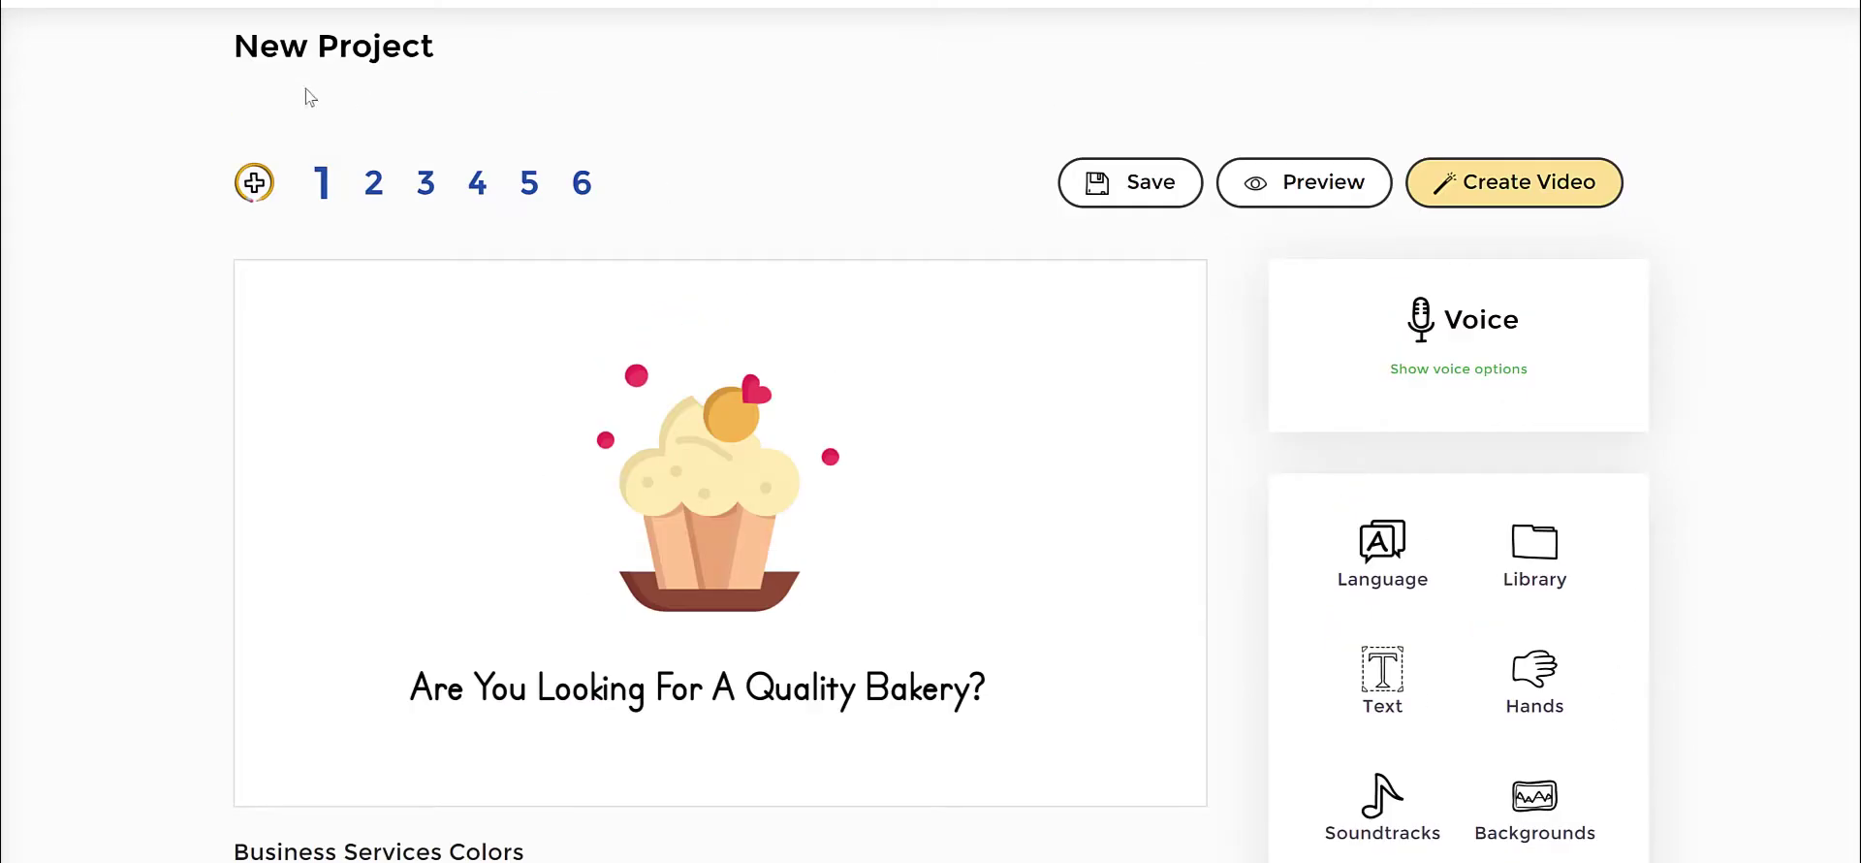
left_click_drag(236, 46, 548, 51)
scroll(1392, 435, "down", 2)
left_click(1543, 725)
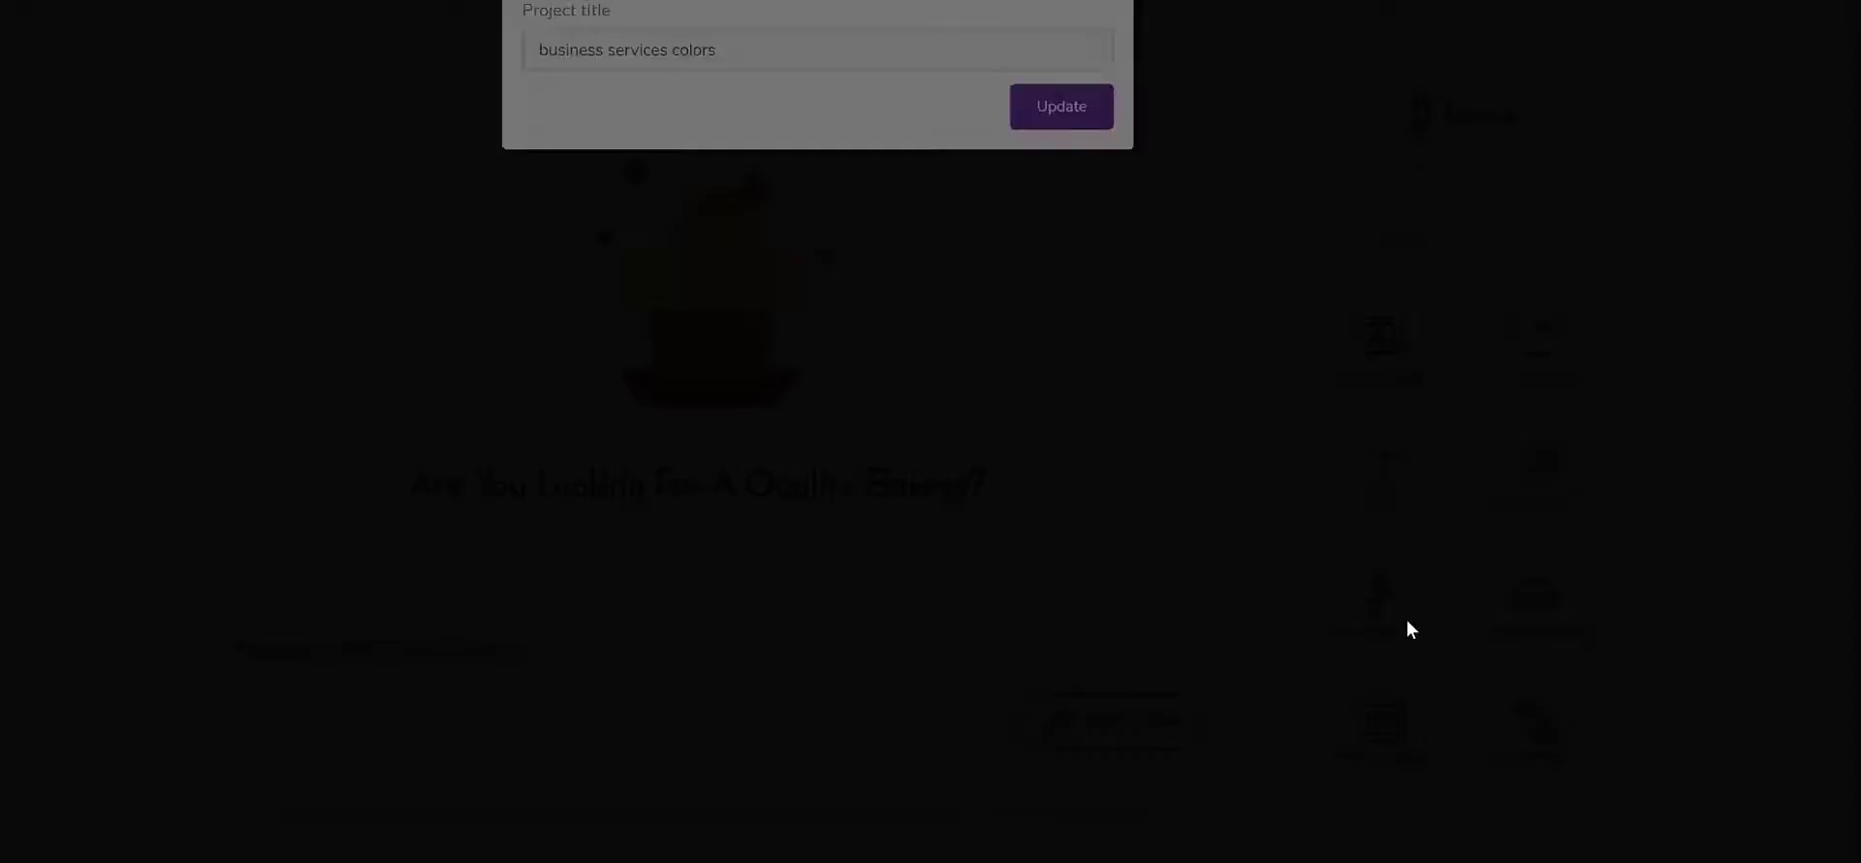
left_click_drag(821, 101, 341, 99)
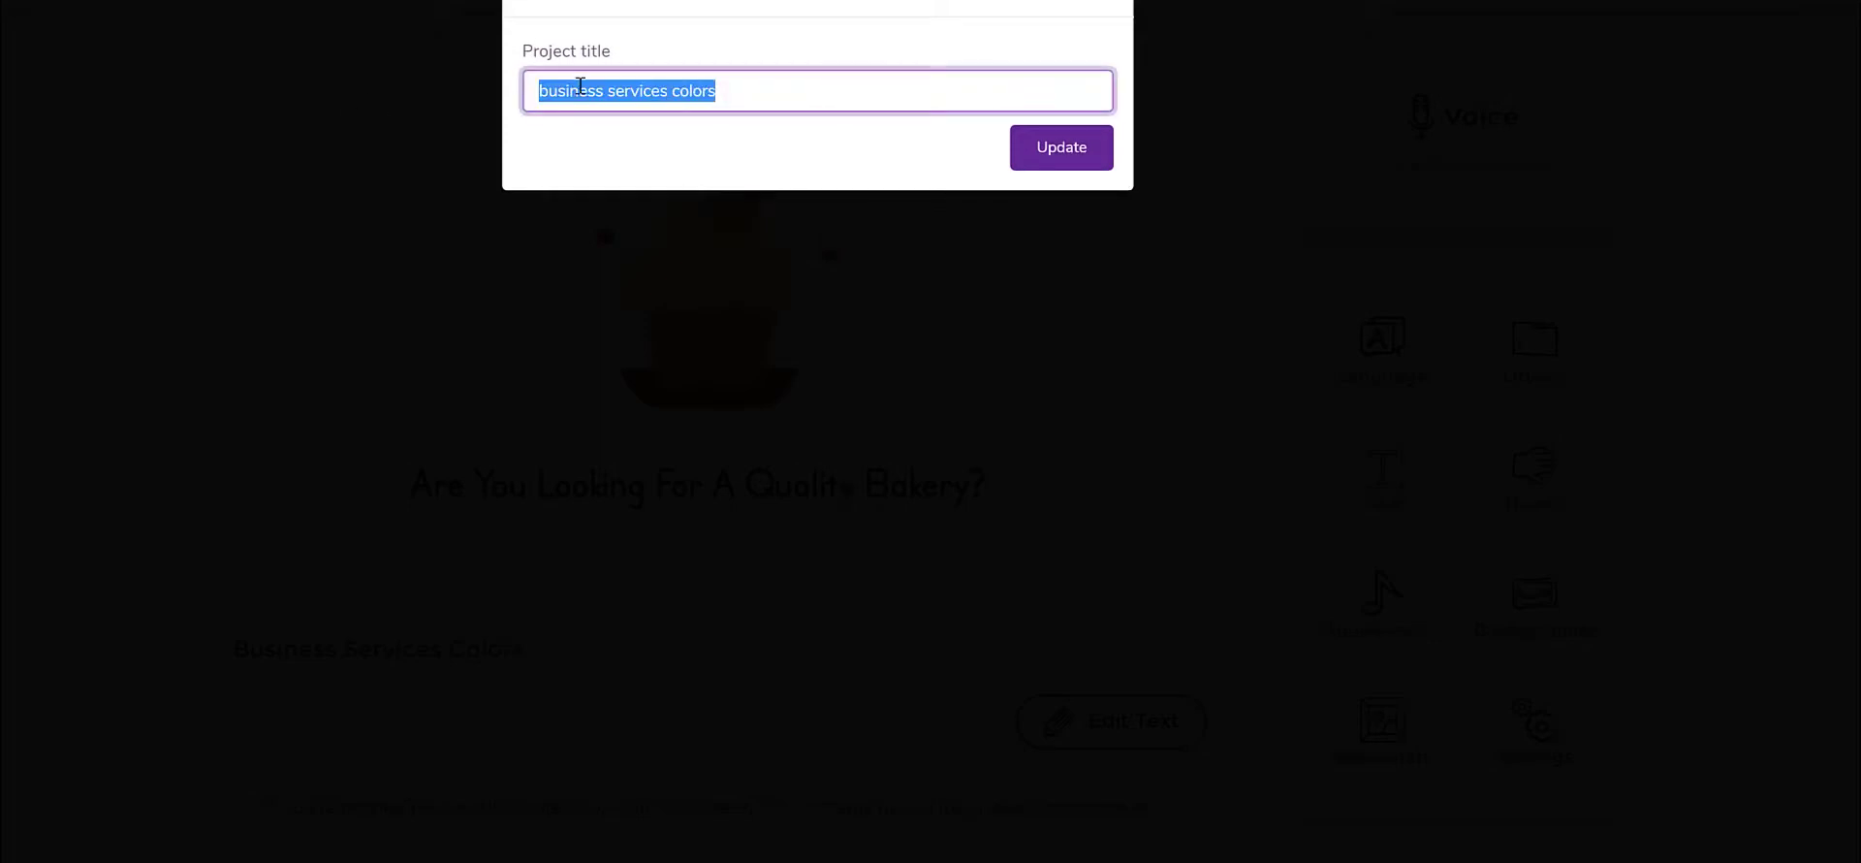
left_click(784, 91)
left_click_drag(785, 92, 310, 94)
type("bakery")
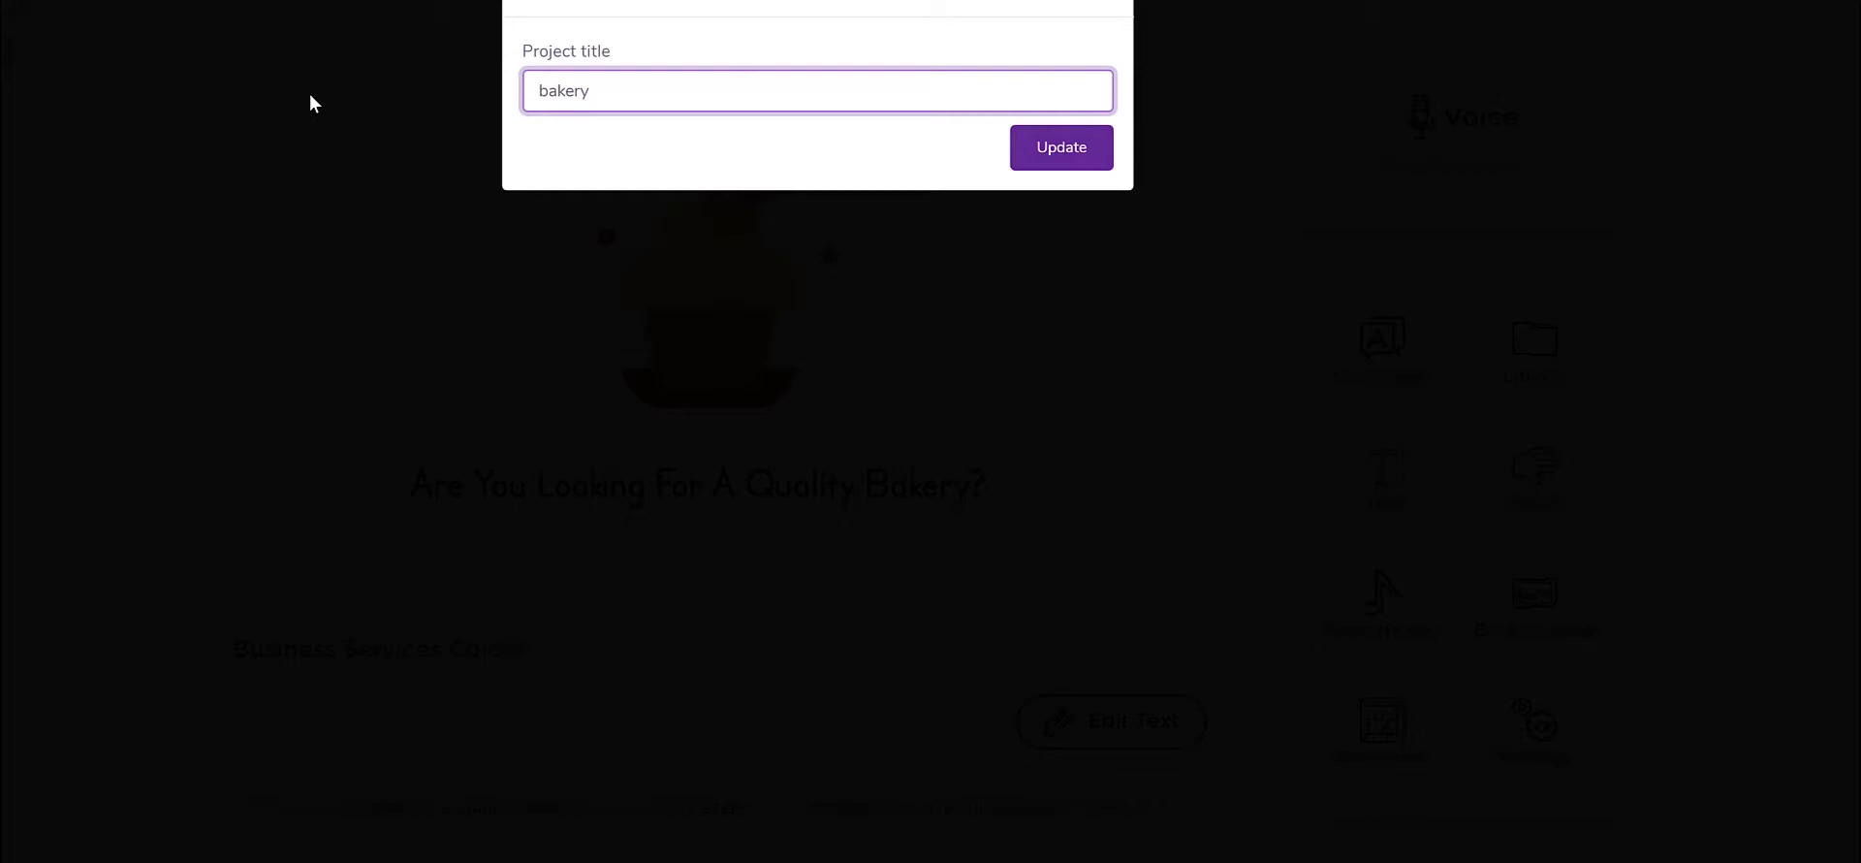
type(" business video")
left_click(1013, 150)
Step: Open the image library and browse its uploaded images and built-in icons
scroll(1741, 294, "up", 2)
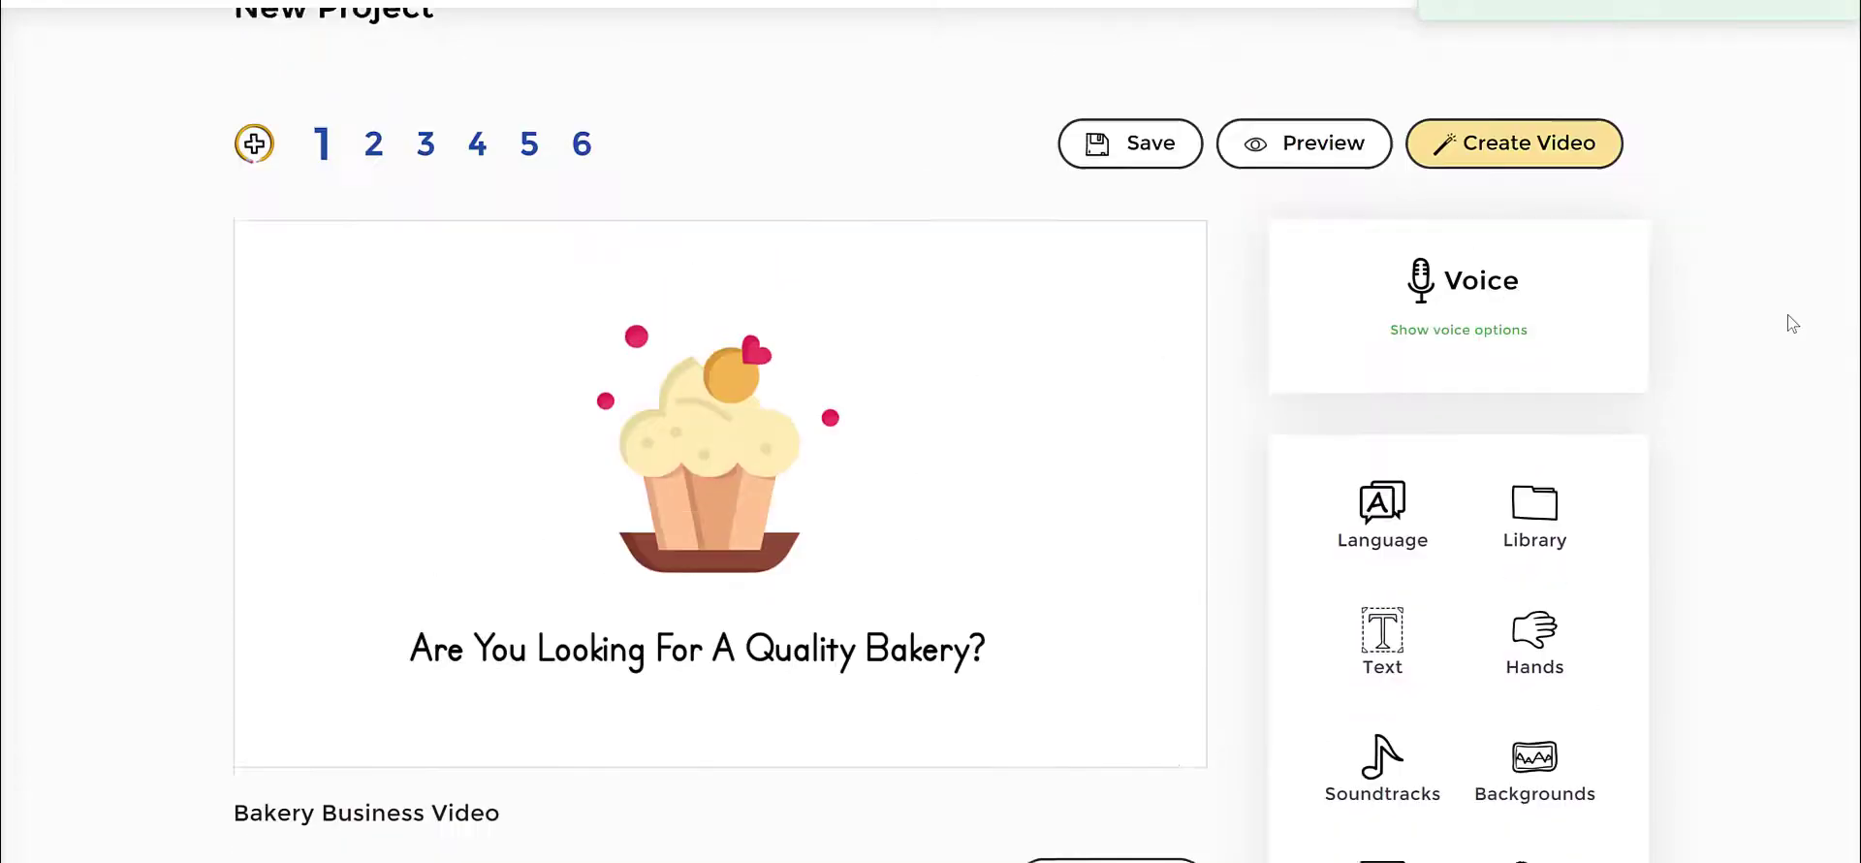
left_click(1289, 318)
scroll(1289, 318, "down", 3)
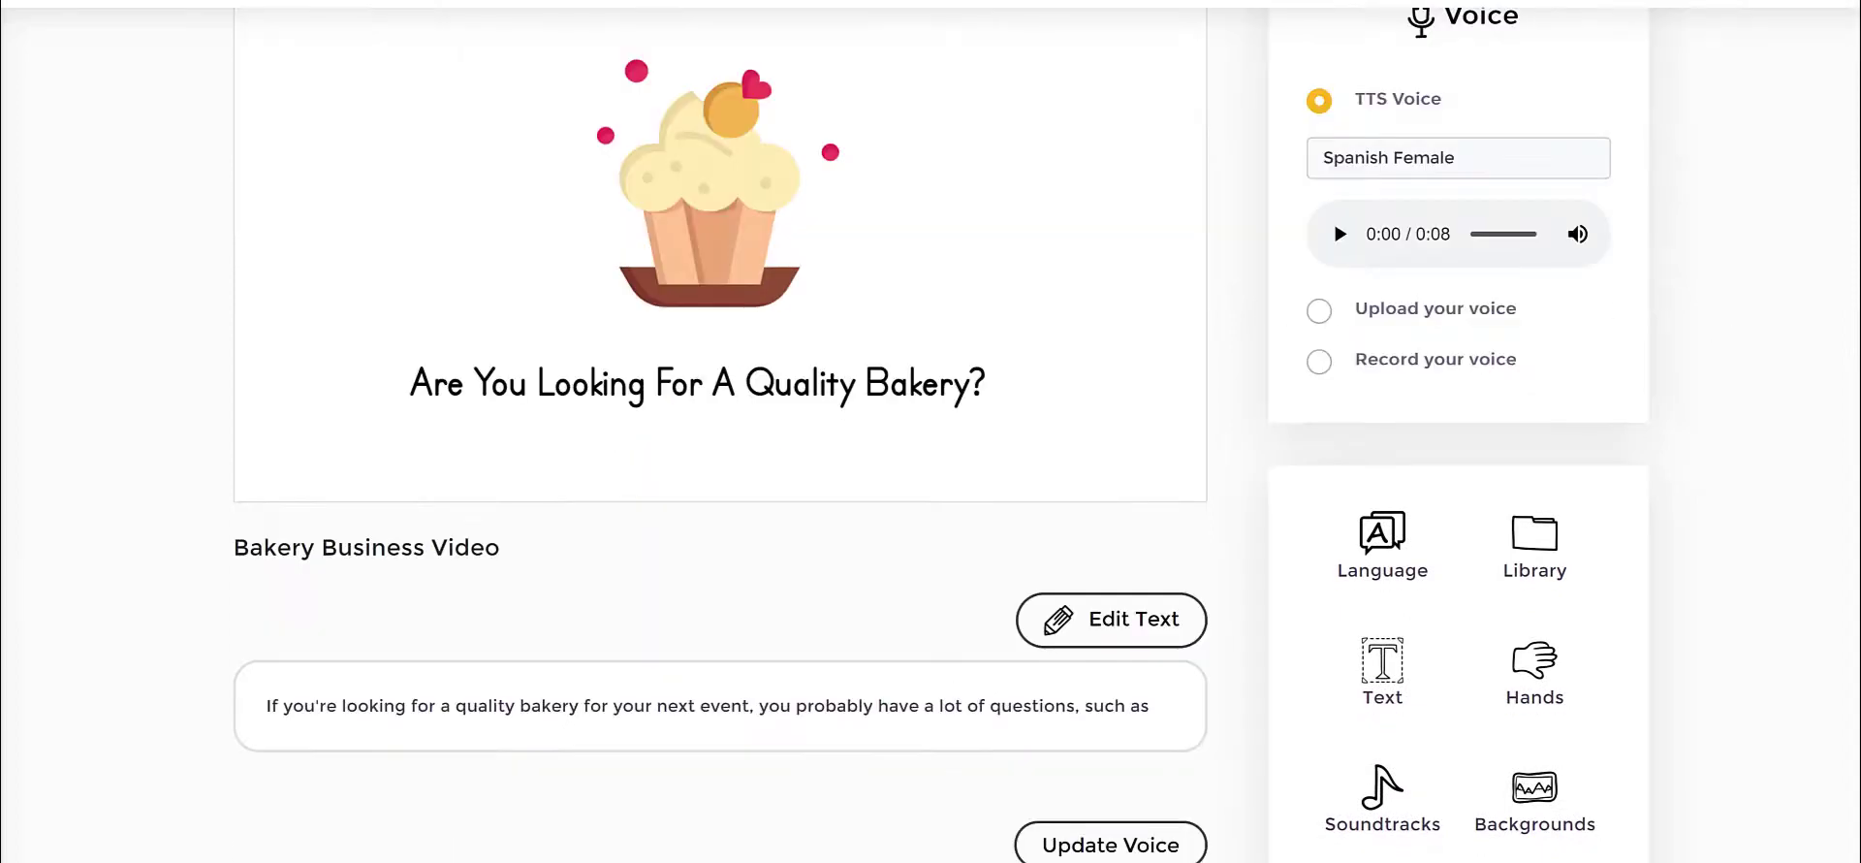
left_click(1532, 543)
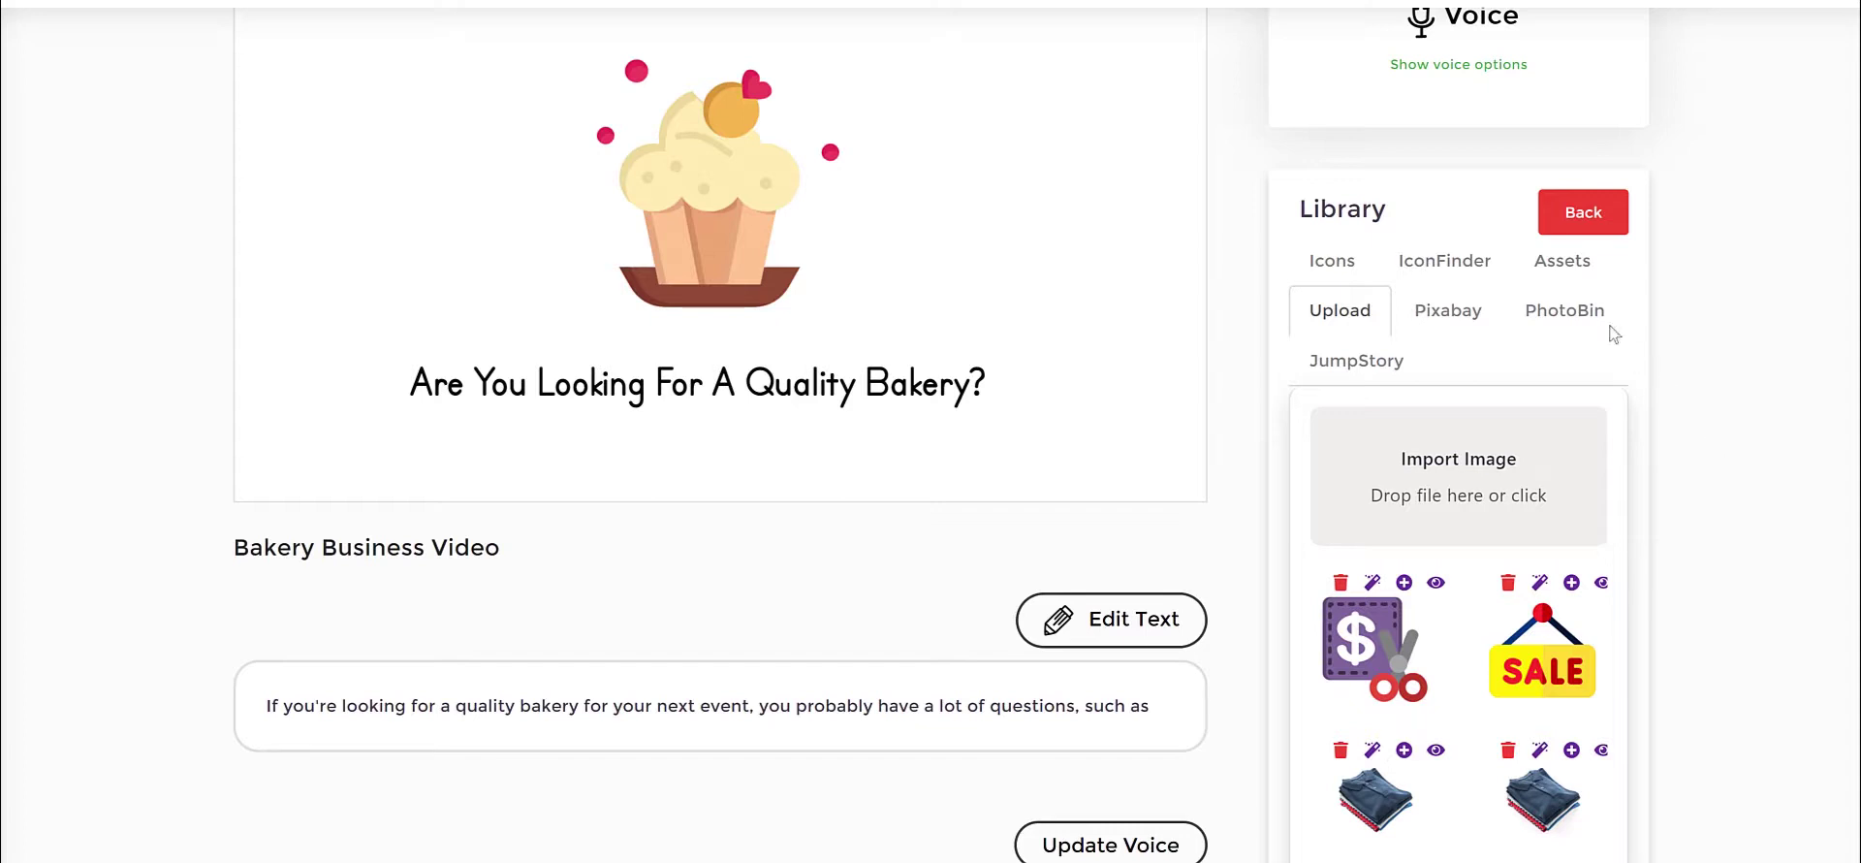
left_click(1356, 270)
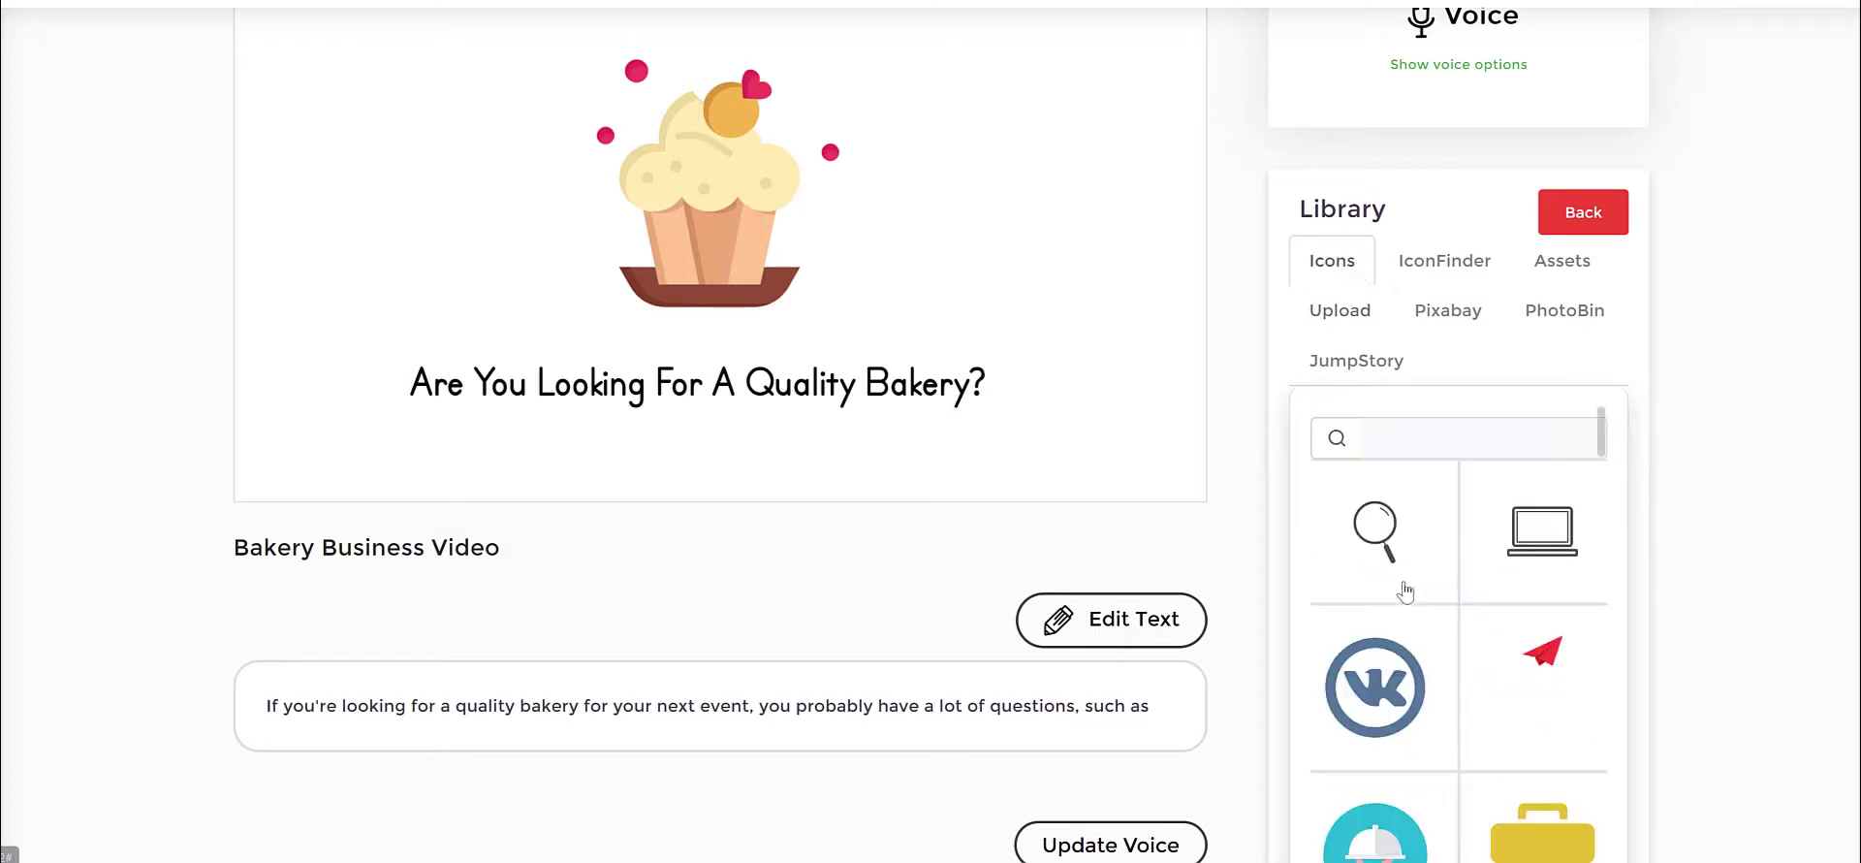
scroll(1454, 557, "down", 5)
Step: Search IconFinder for "doctor" and look through the matching icons
left_click(1443, 262)
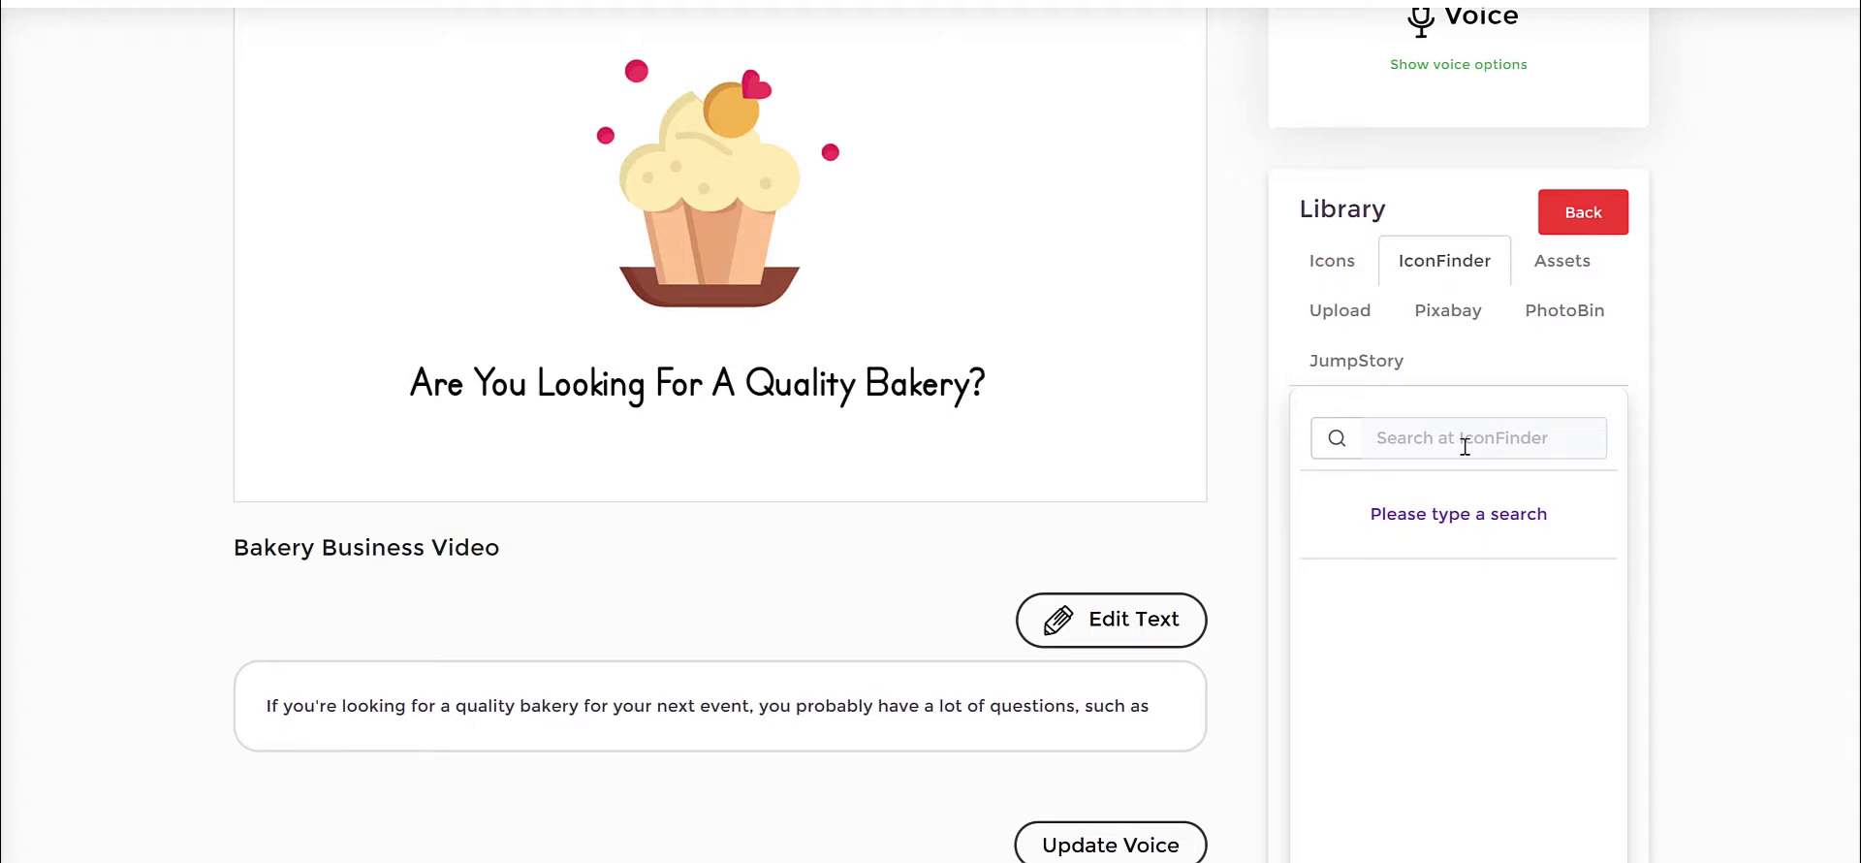
left_click(1465, 445)
type("doctor")
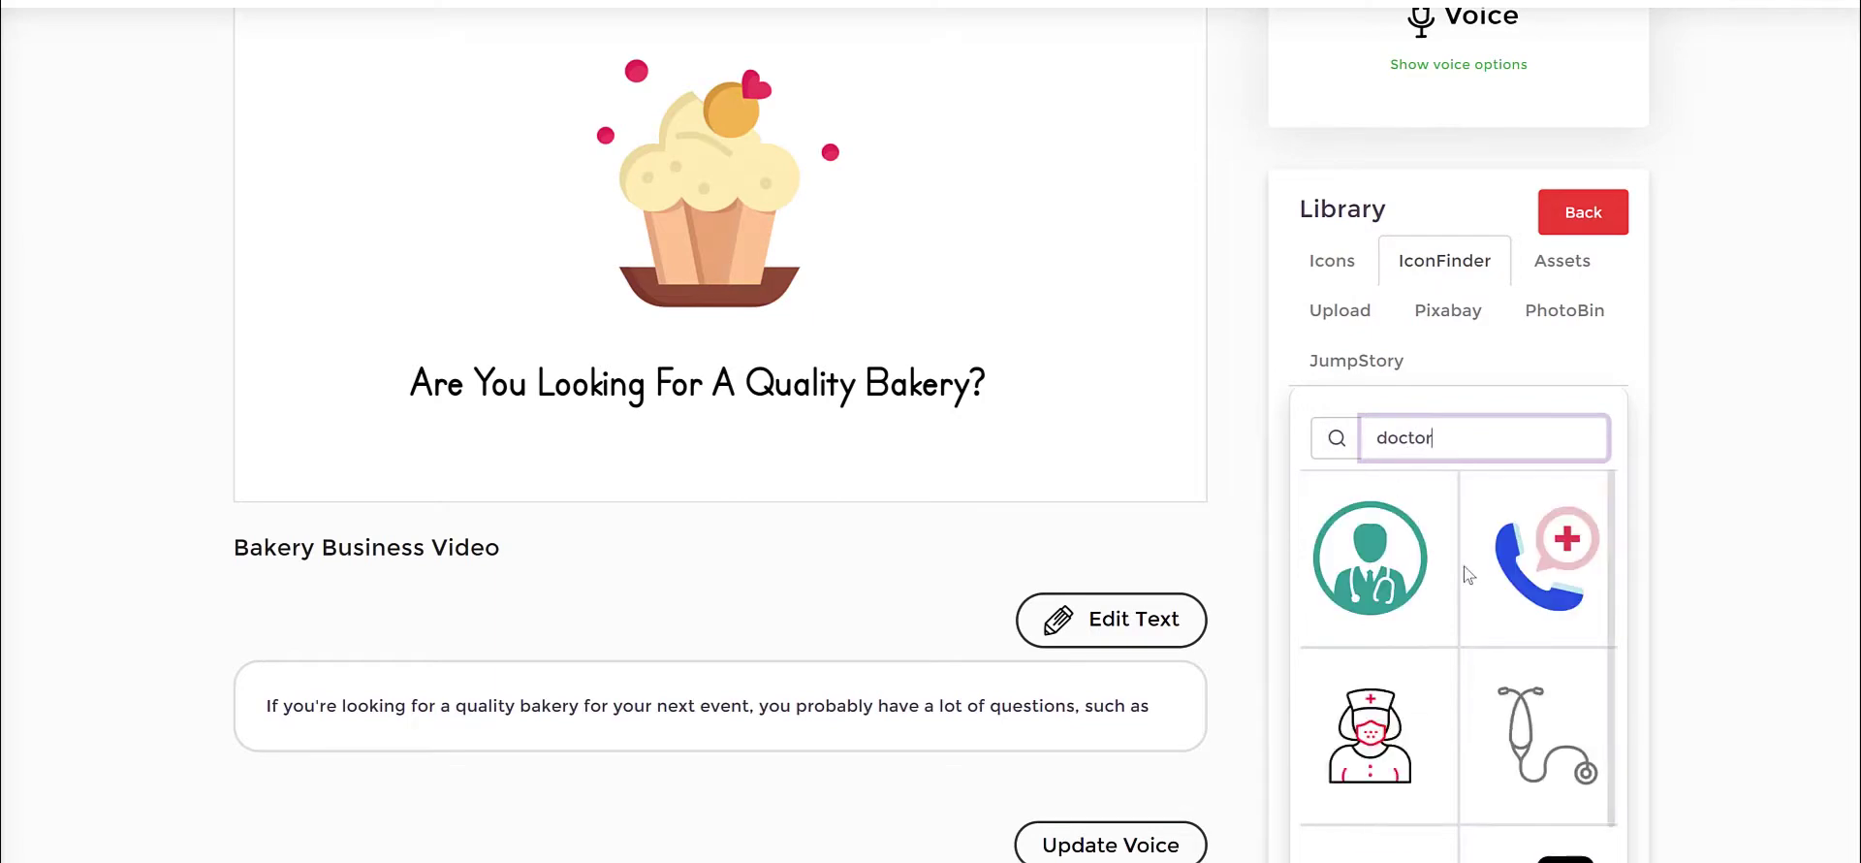
scroll(1531, 601, "down", 5)
scroll(1551, 562, "up", 8)
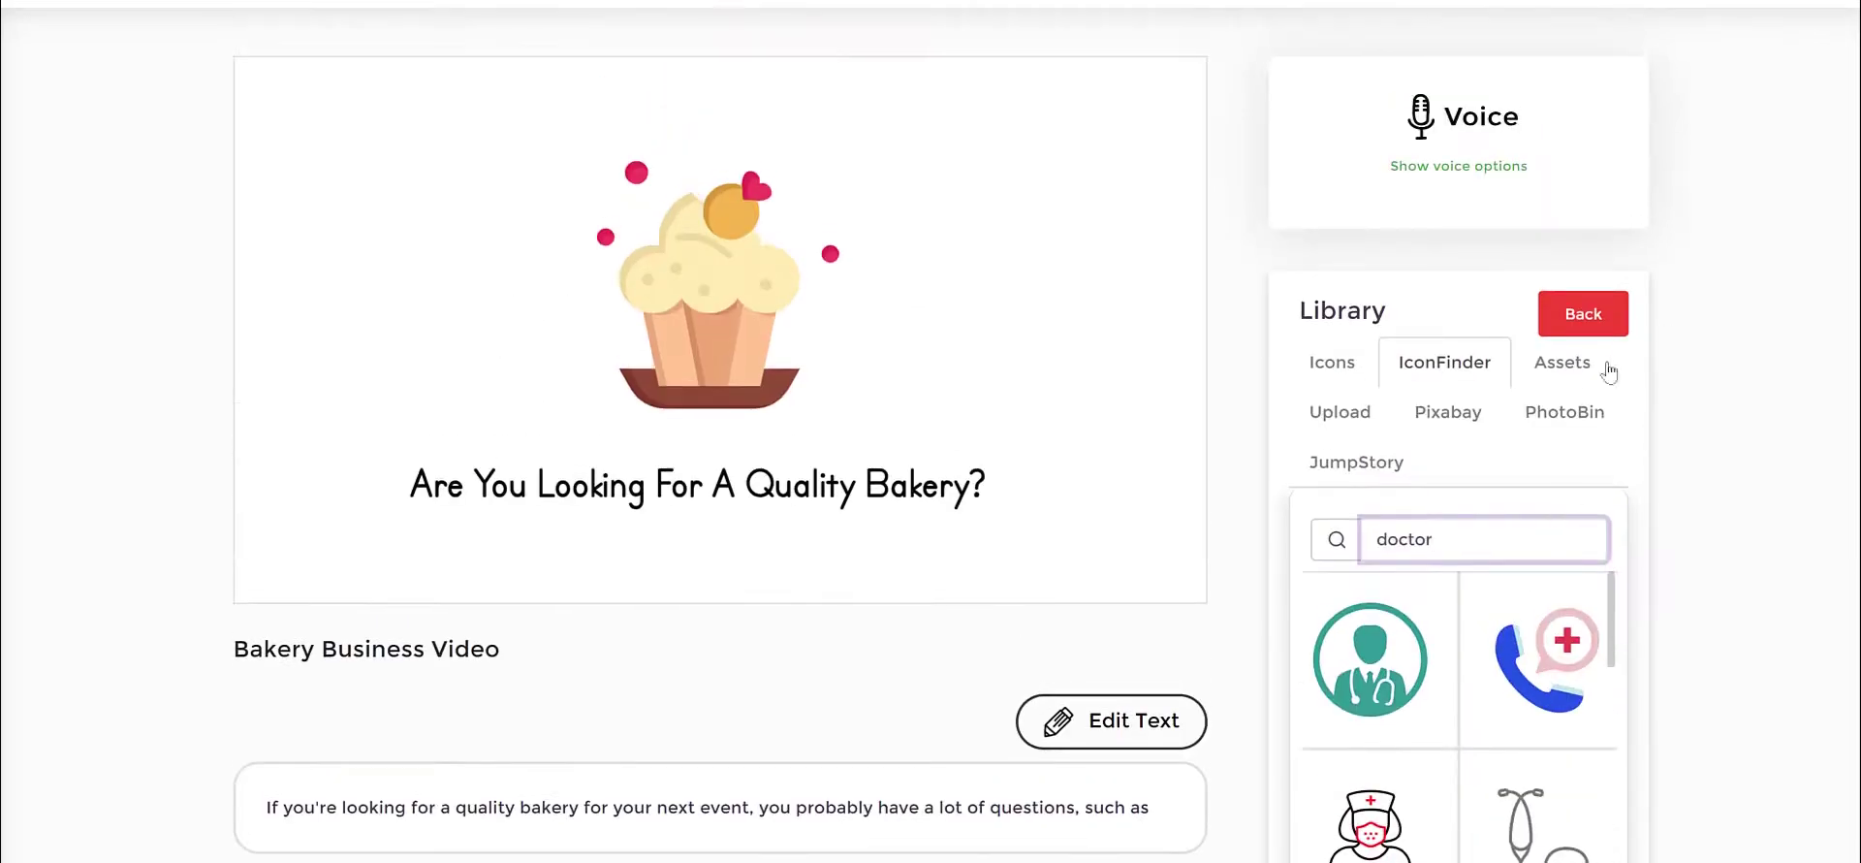
Step: Browse the library's colour character assets and add the soldier leaning on the first-aid box to the scene
left_click(1582, 378)
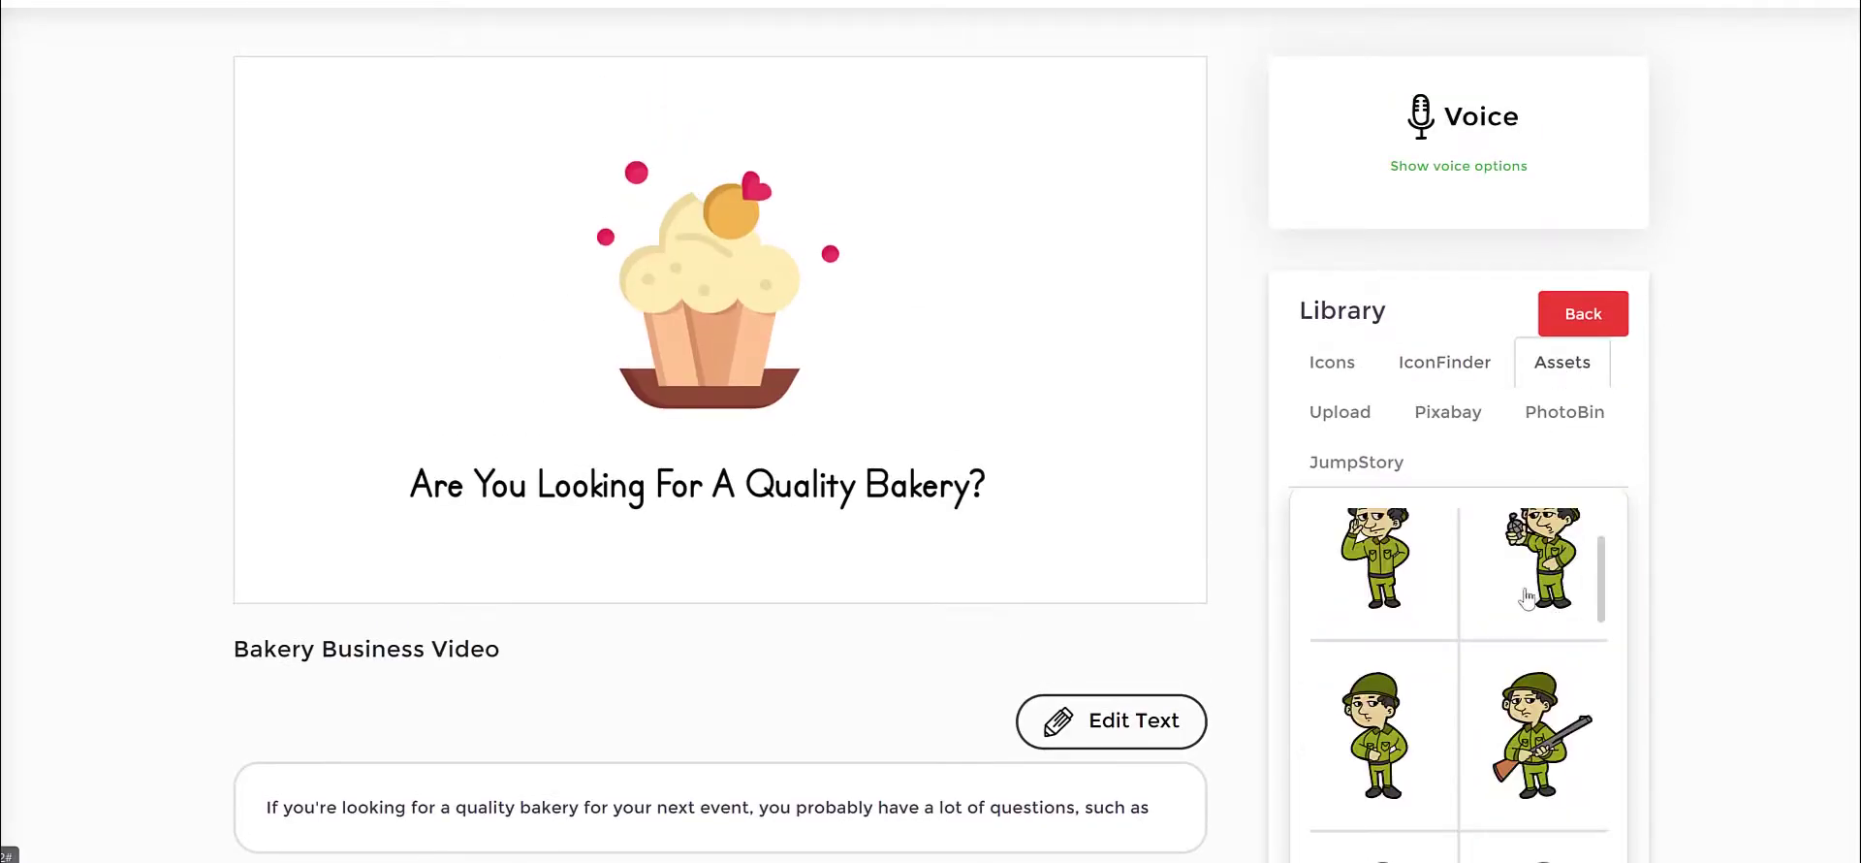
scroll(1531, 582, "down", 3)
scroll(1512, 572, "up", 6)
scroll(1695, 547, "down", 3)
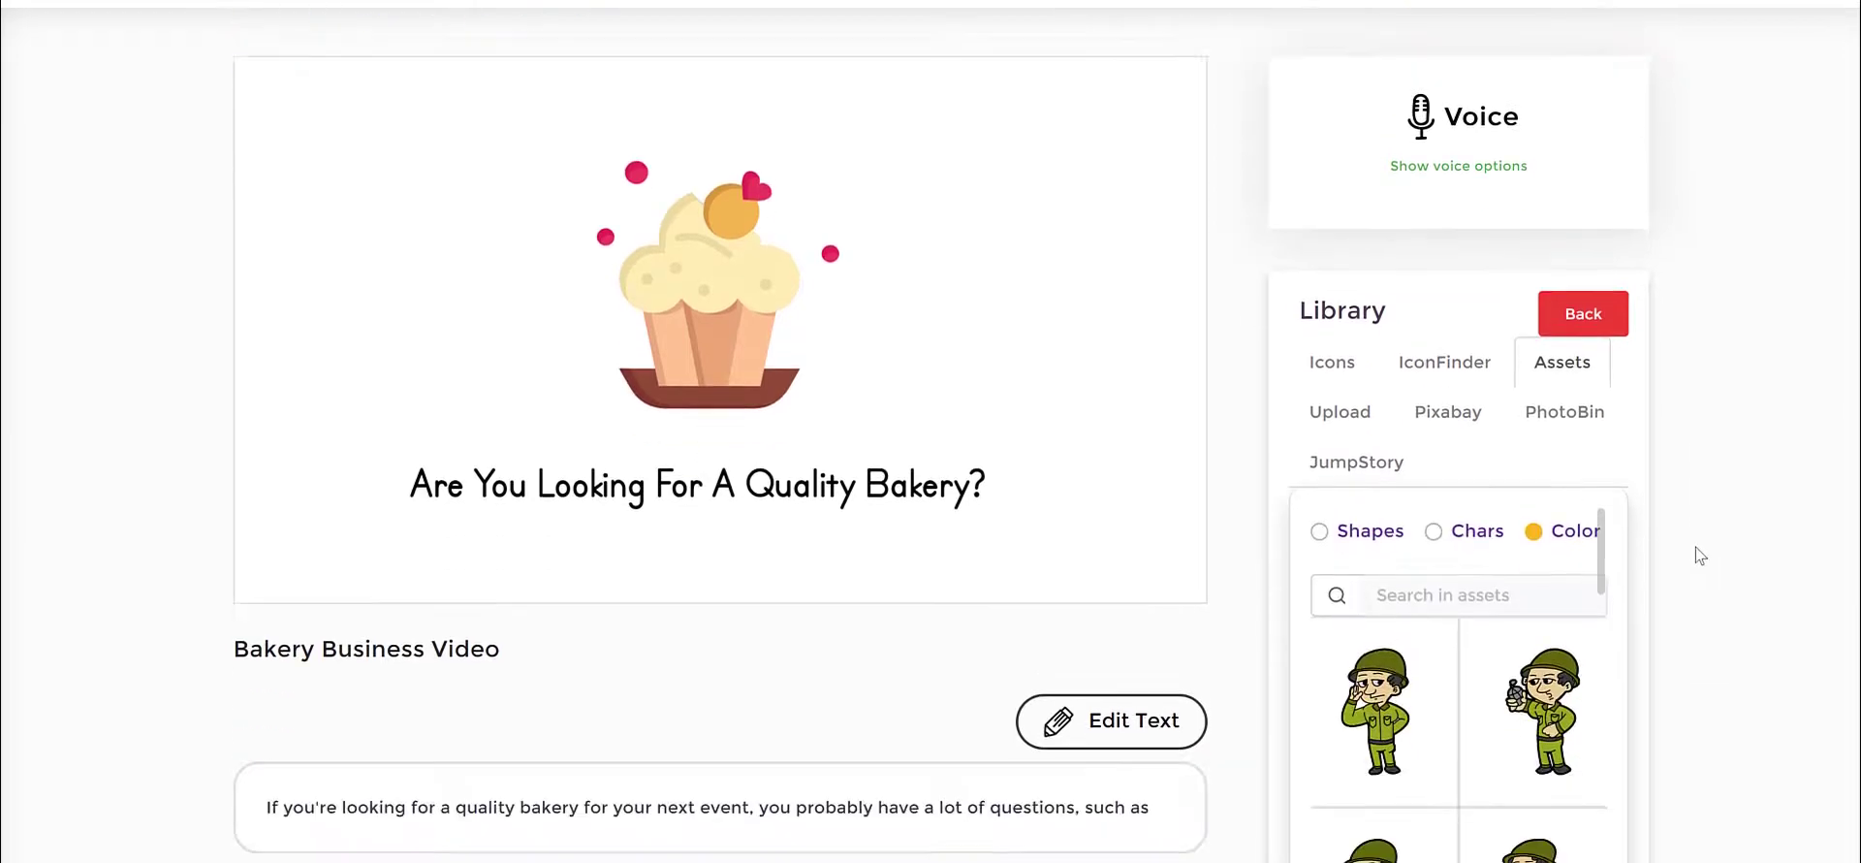
scroll(1540, 608, "down", 3)
scroll(1532, 615, "down", 5)
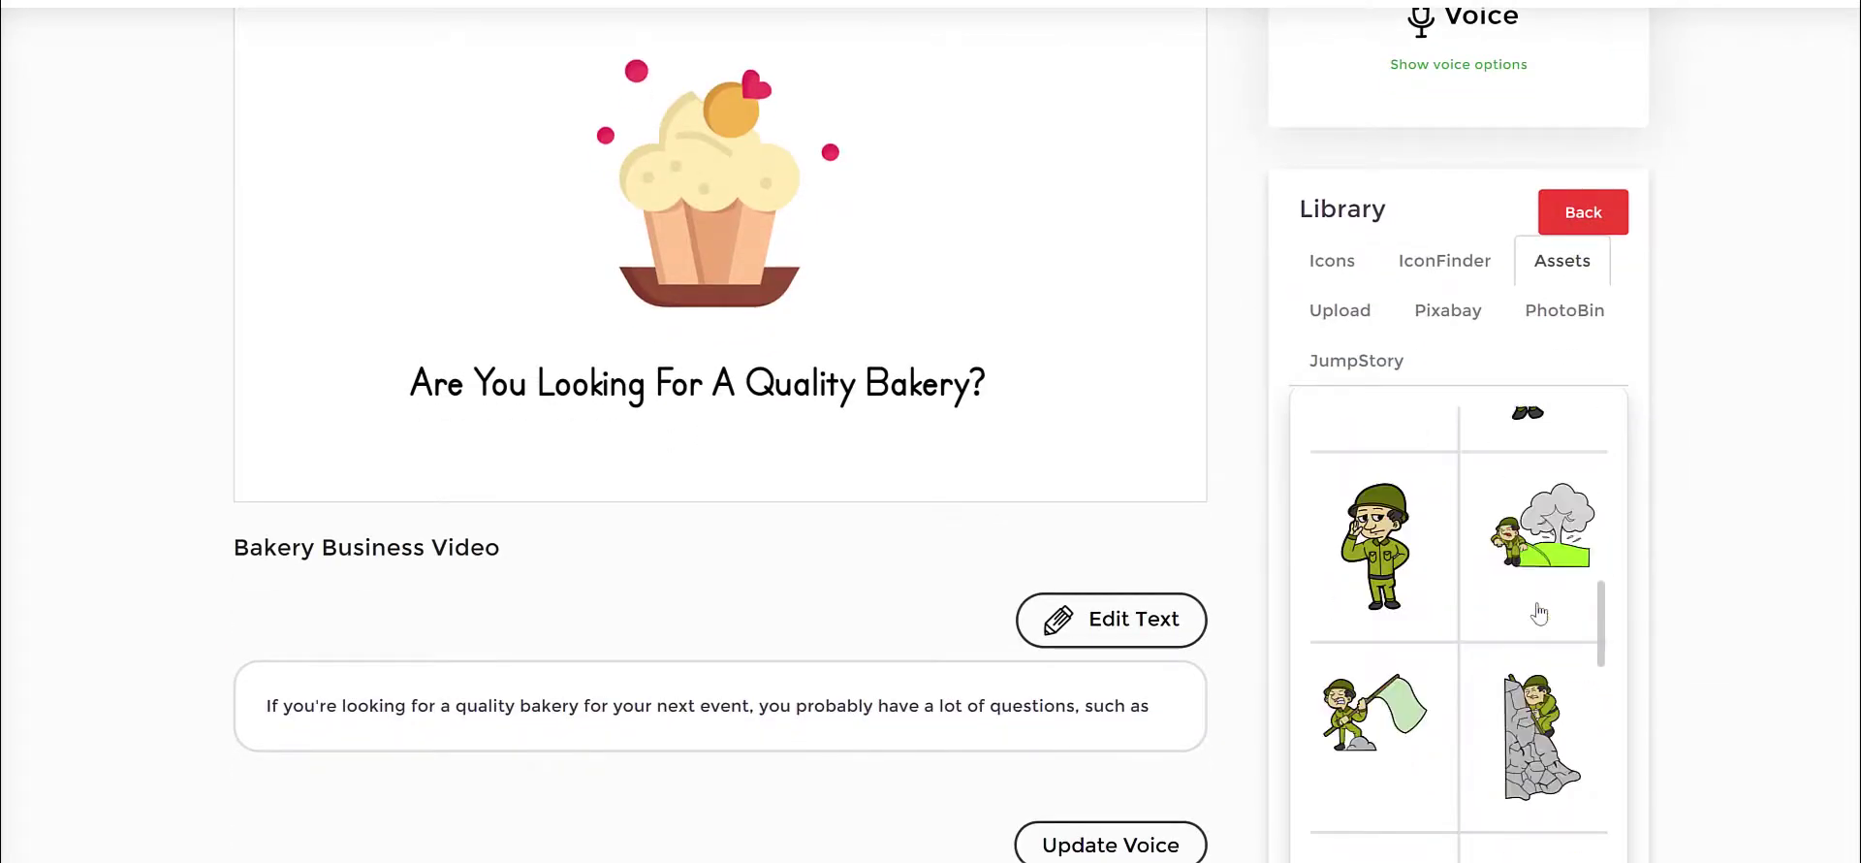
scroll(1532, 614, "up", 3)
left_click(1551, 460)
scroll(872, 436, "up", 1)
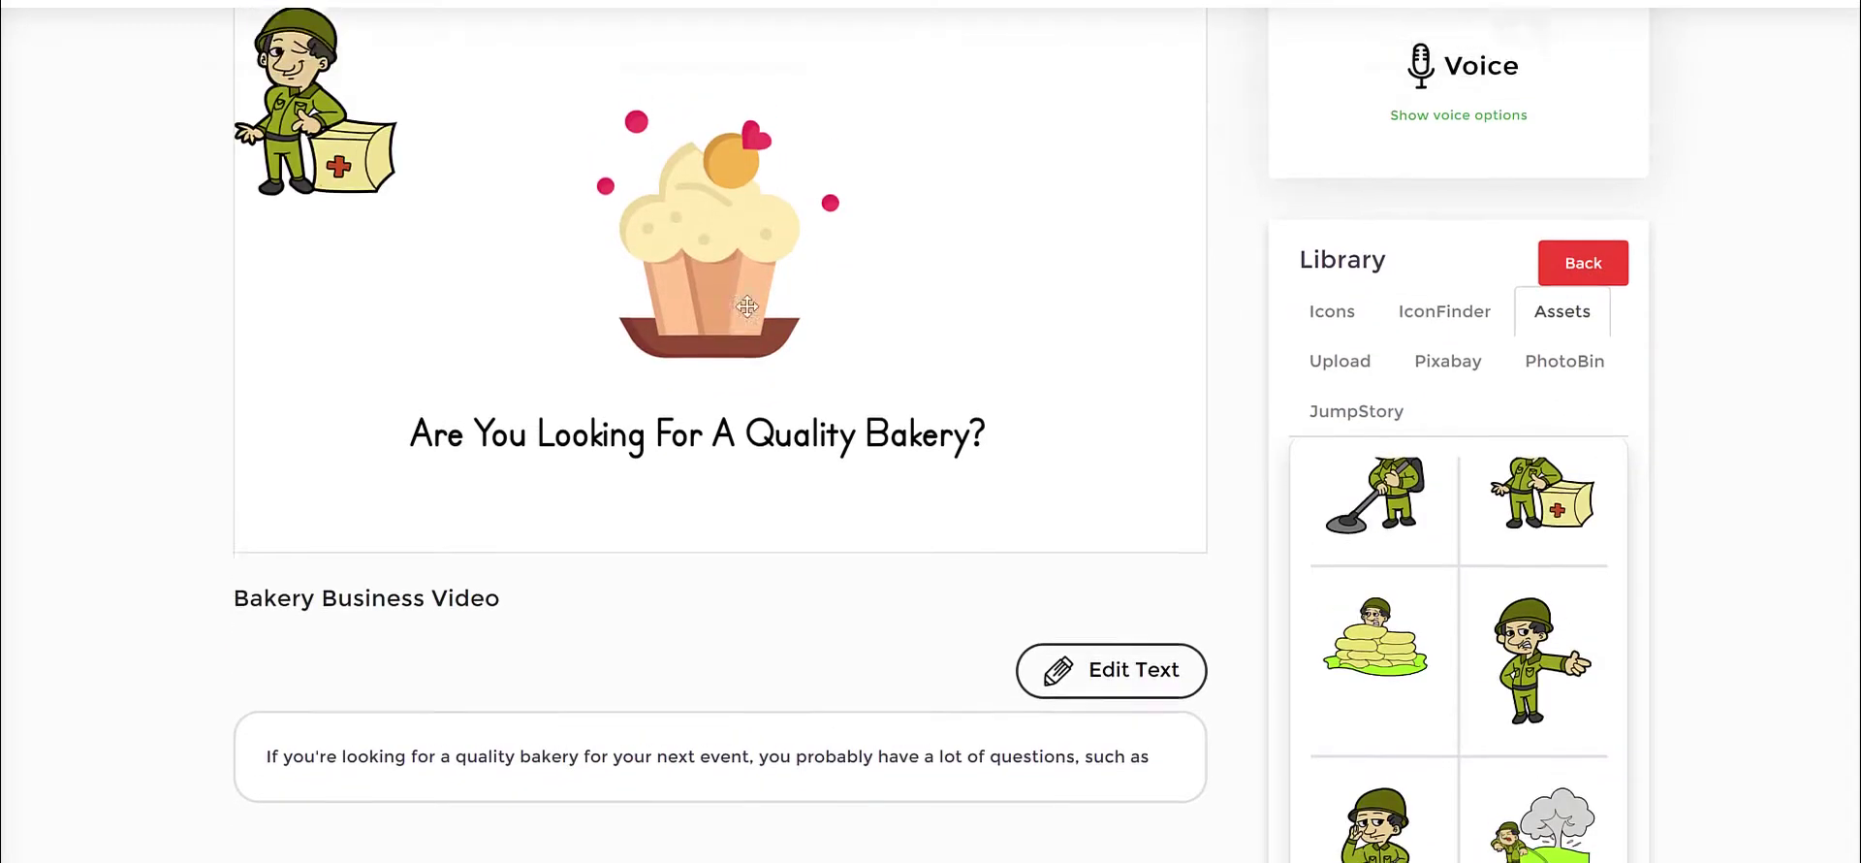
Step: Replace the cupcake with the soldier, enlarged and centred above the "Are You Looking For A Quality Bakery?" caption
left_click_drag(319, 135, 445, 240)
left_click_drag(538, 363, 632, 444)
left_click_drag(844, 284, 1009, 272)
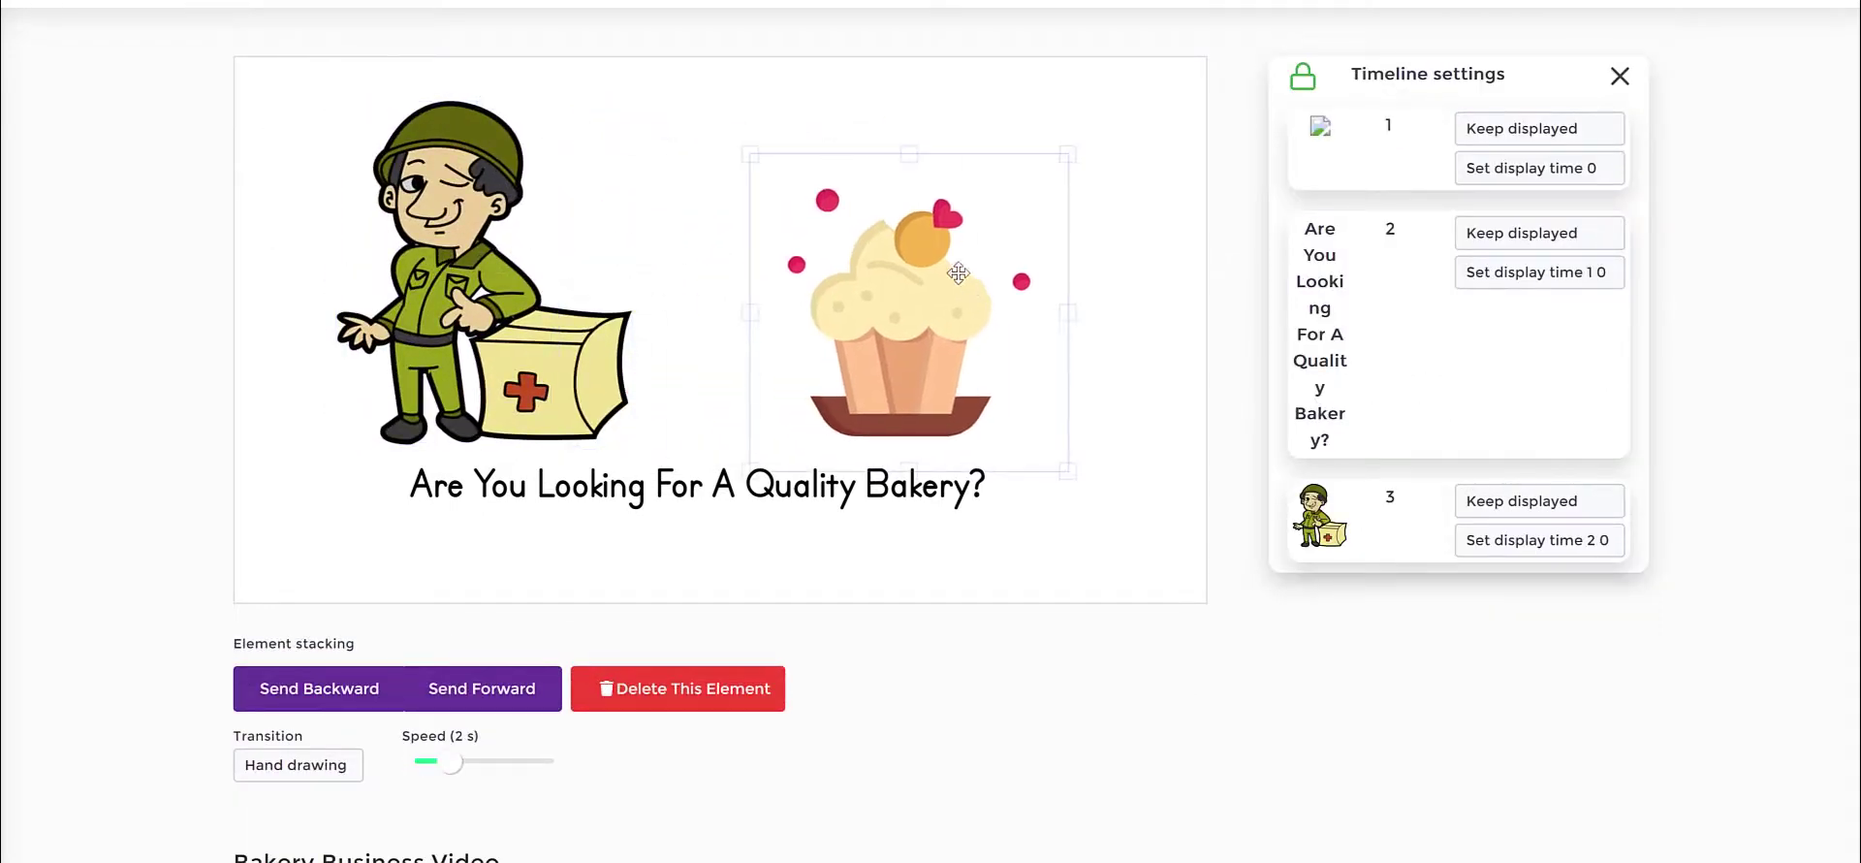
left_click_drag(427, 299, 751, 317)
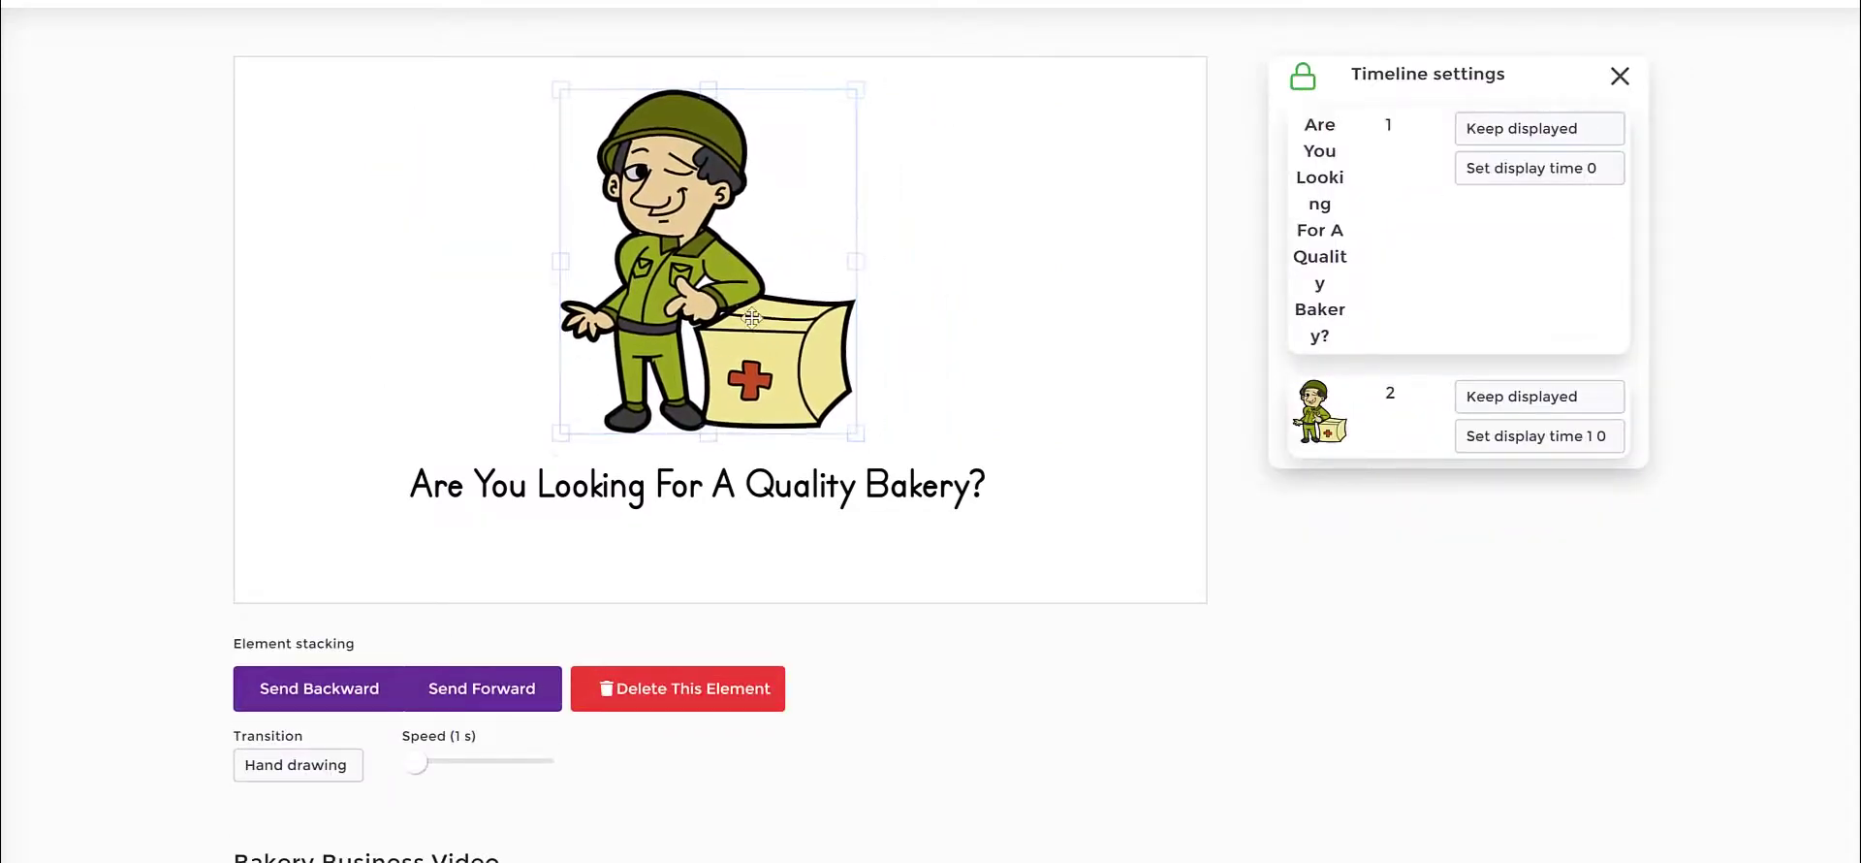
Step: Unlock the scene's timeline and move the soldier ahead of the caption in the drawing order
left_click(800, 496)
left_click(699, 304)
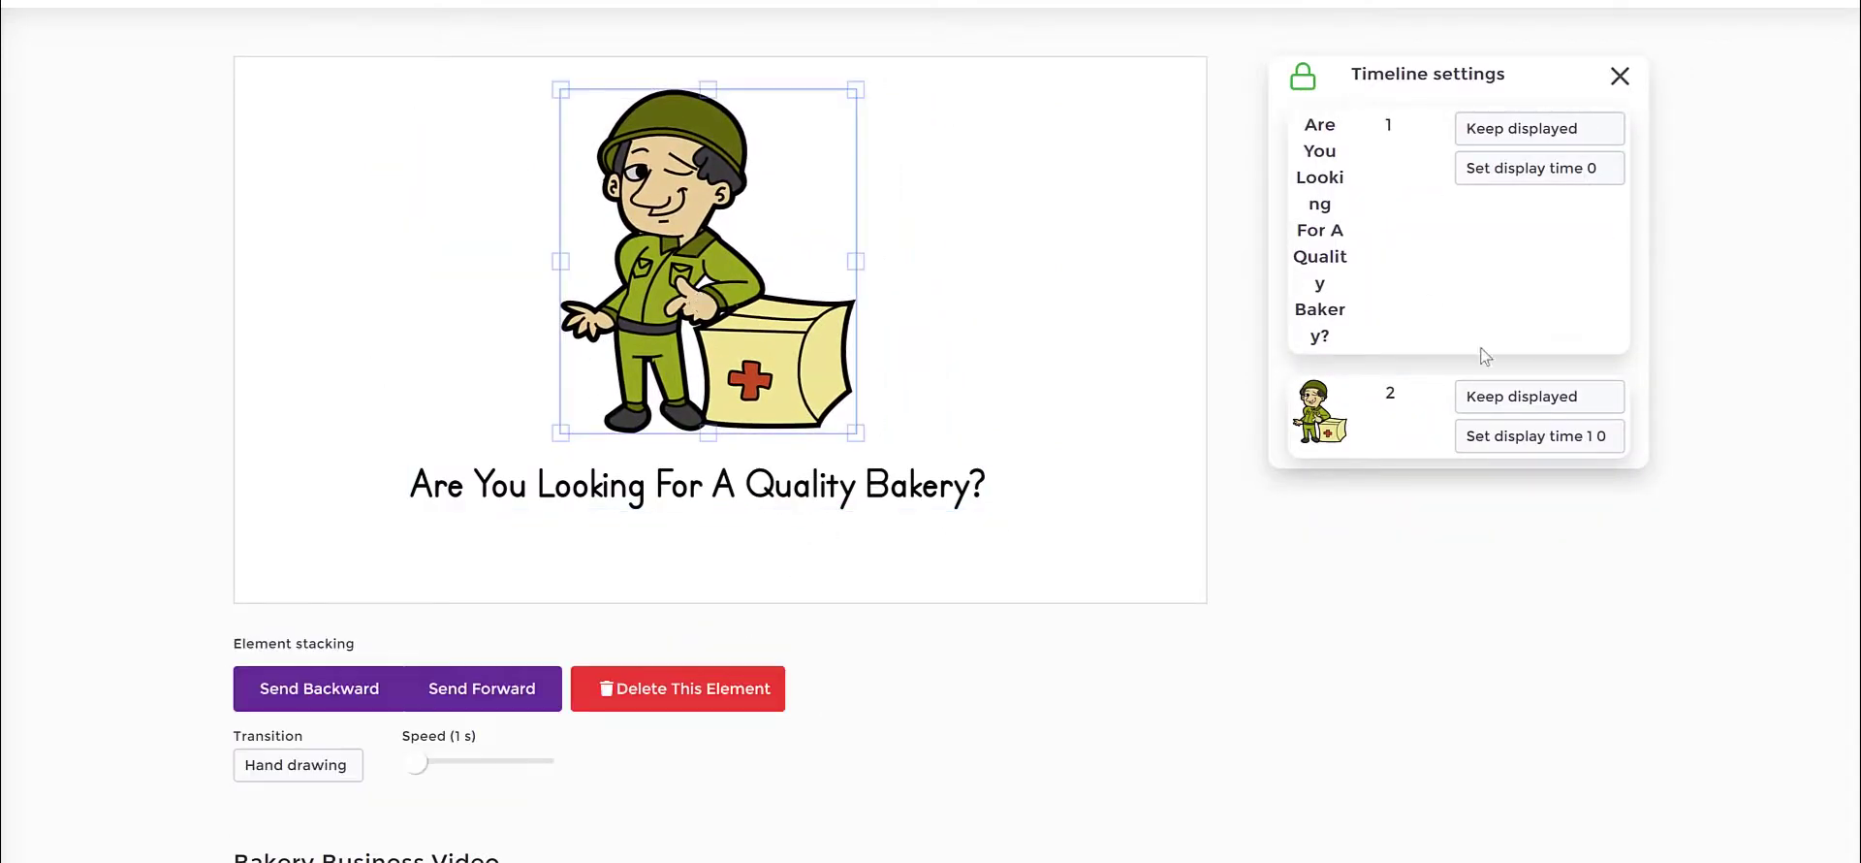
left_click(1302, 76)
left_click(824, 543)
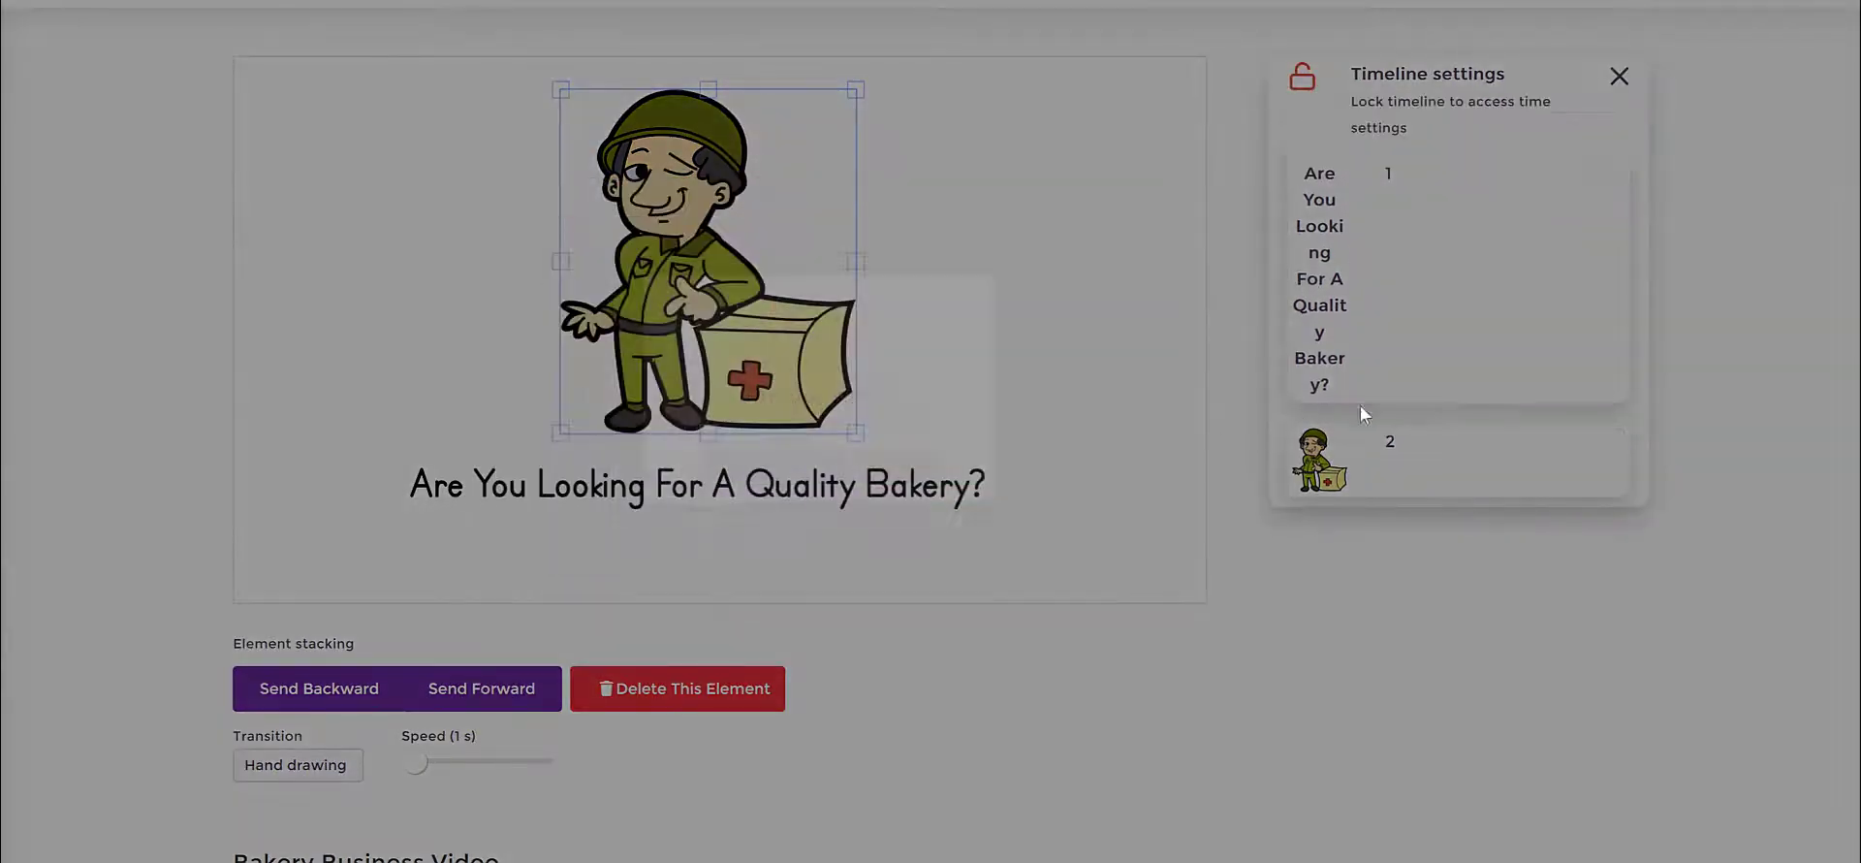
left_click_drag(1359, 404, 1364, 225)
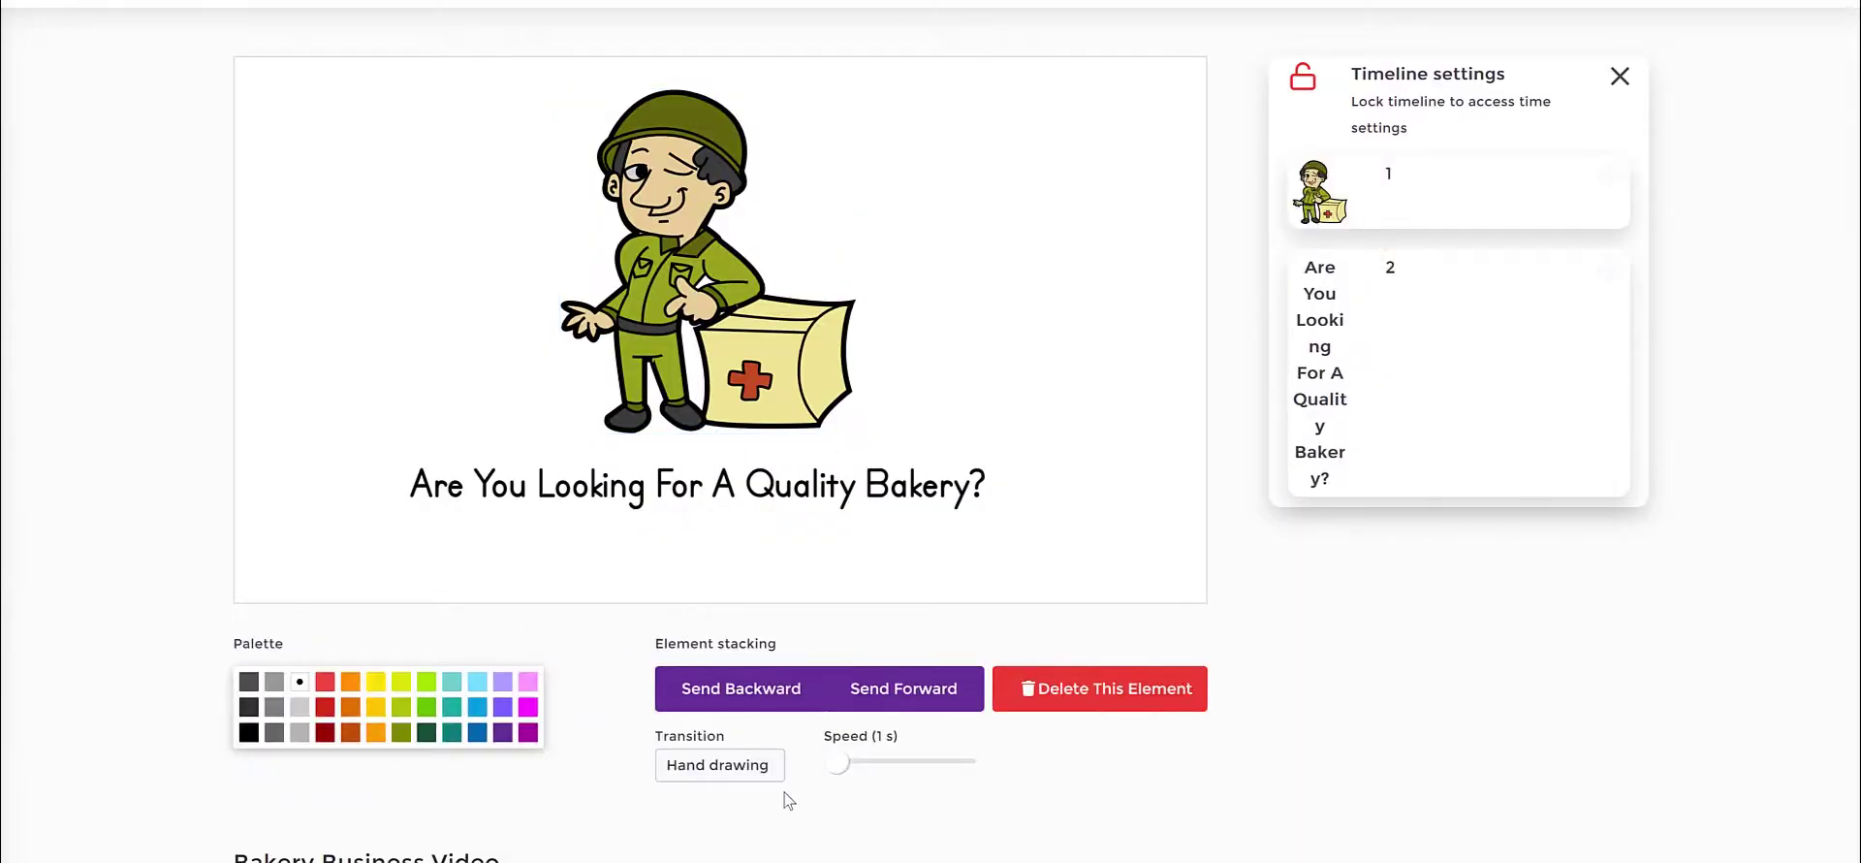
left_click_drag(849, 772, 856, 774)
left_click(673, 272)
left_click(950, 382)
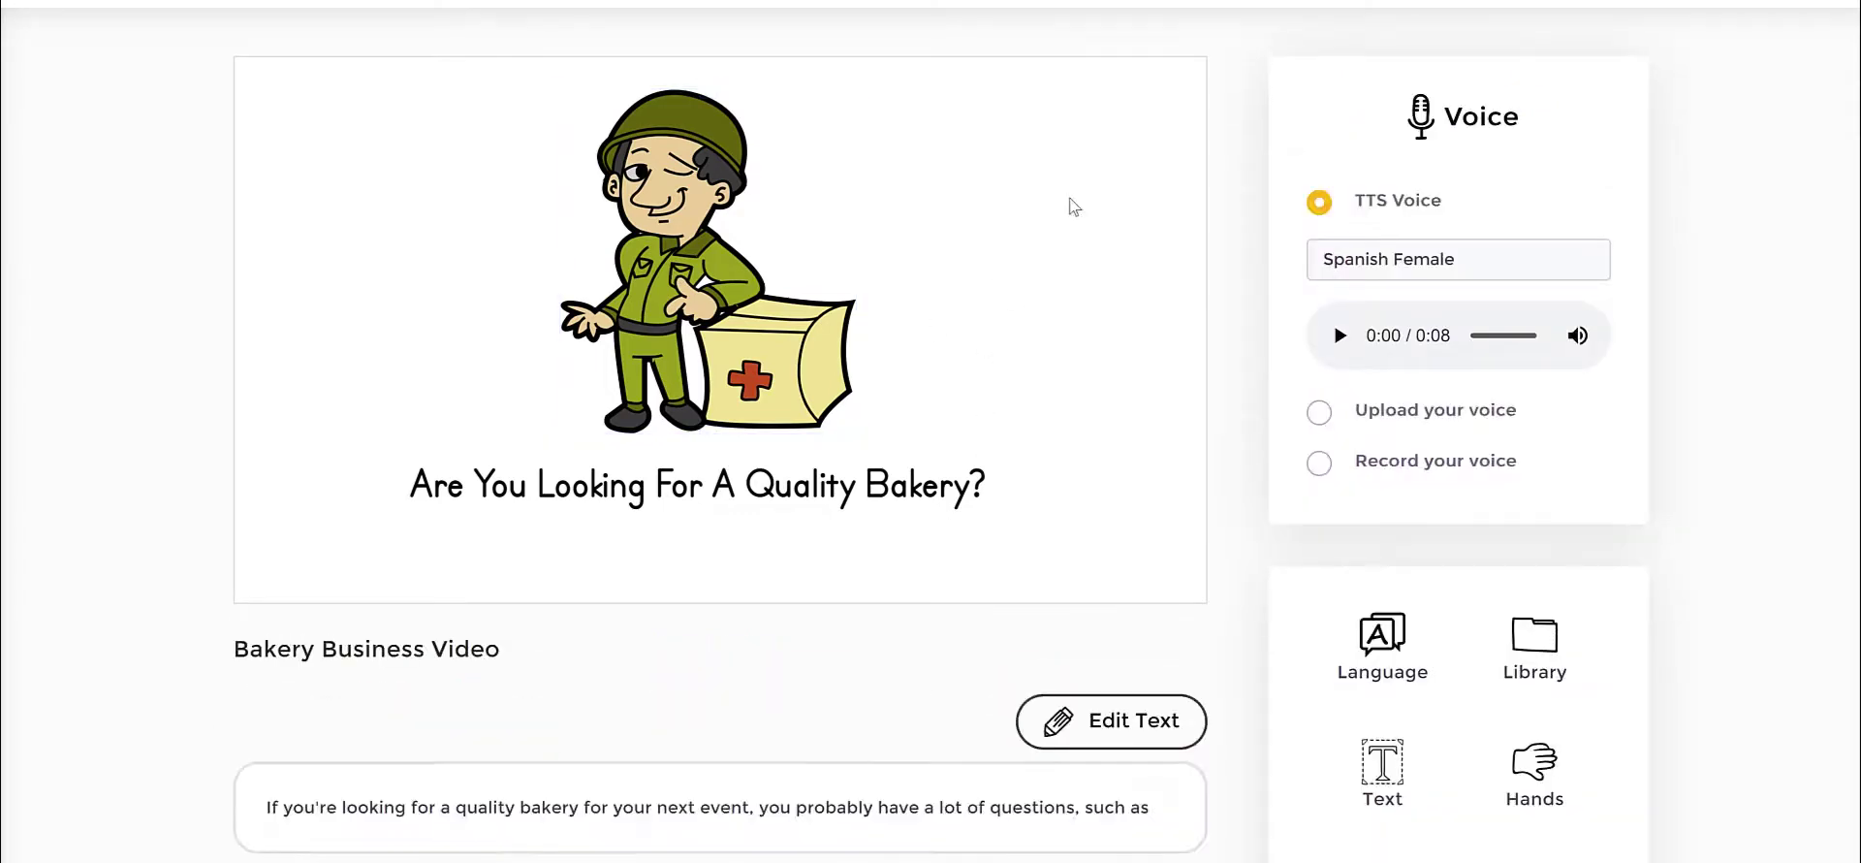
Step: Preview the edited scene and check its TTS voice selection
scroll(1274, 370, "up", 2)
left_click(1316, 190)
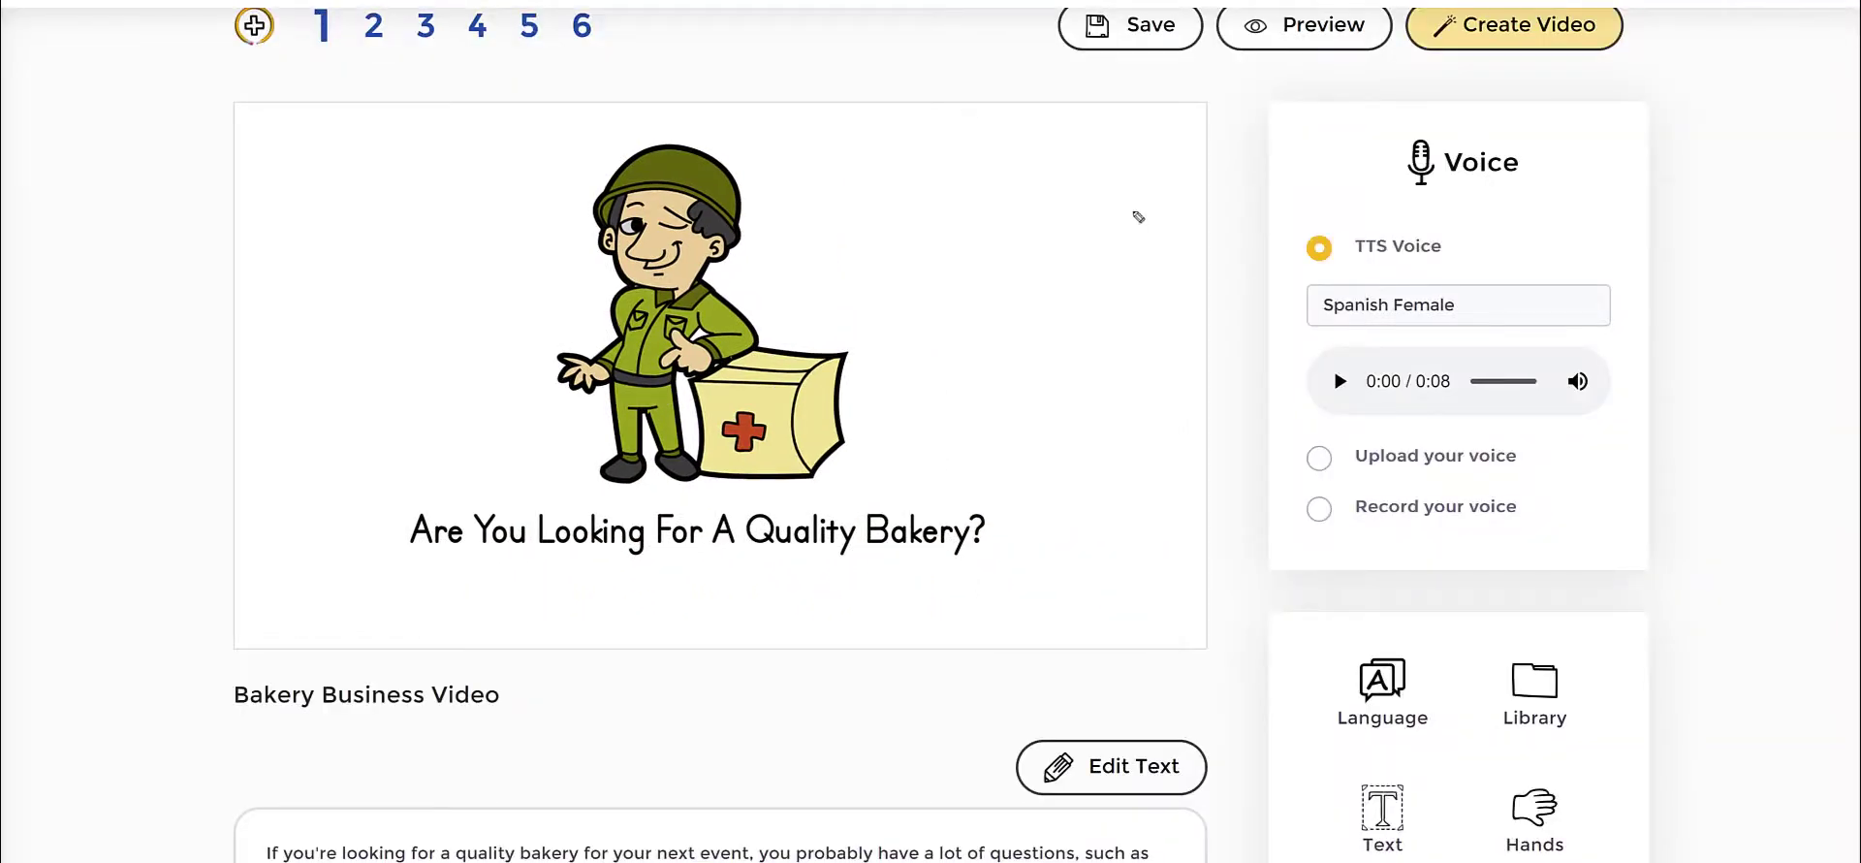
mouse_move(1258, 197)
left_mouse_down()
mouse_move(1690, 291)
mouse_move(1285, 226)
left_mouse_up()
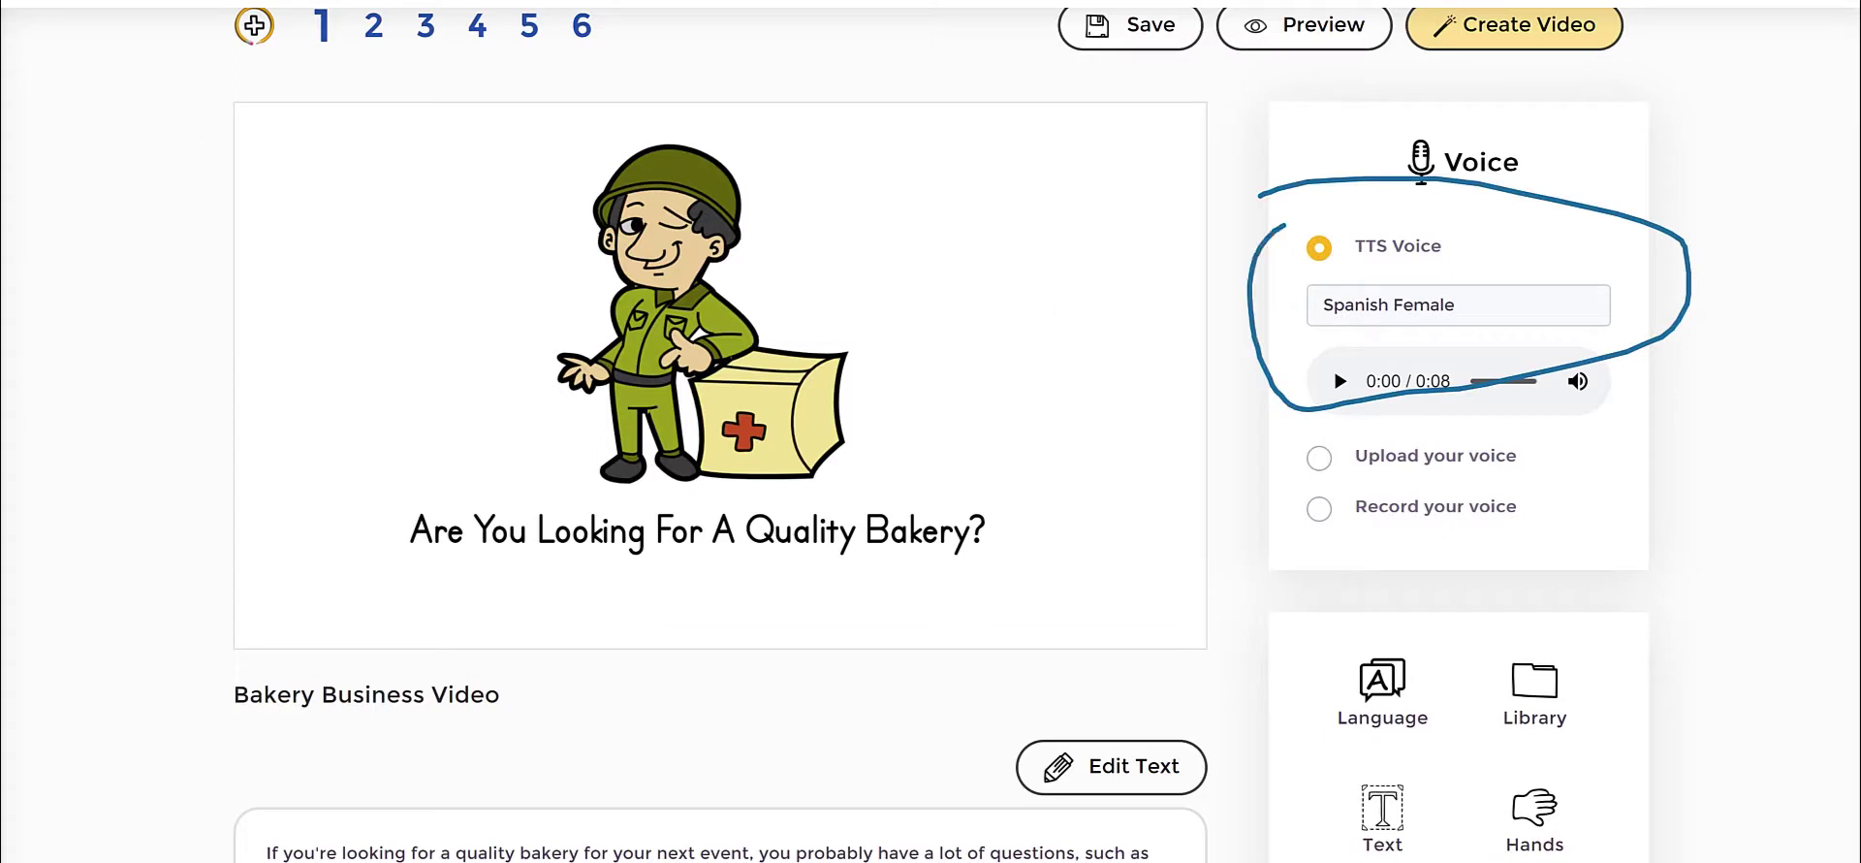
key("Escape")
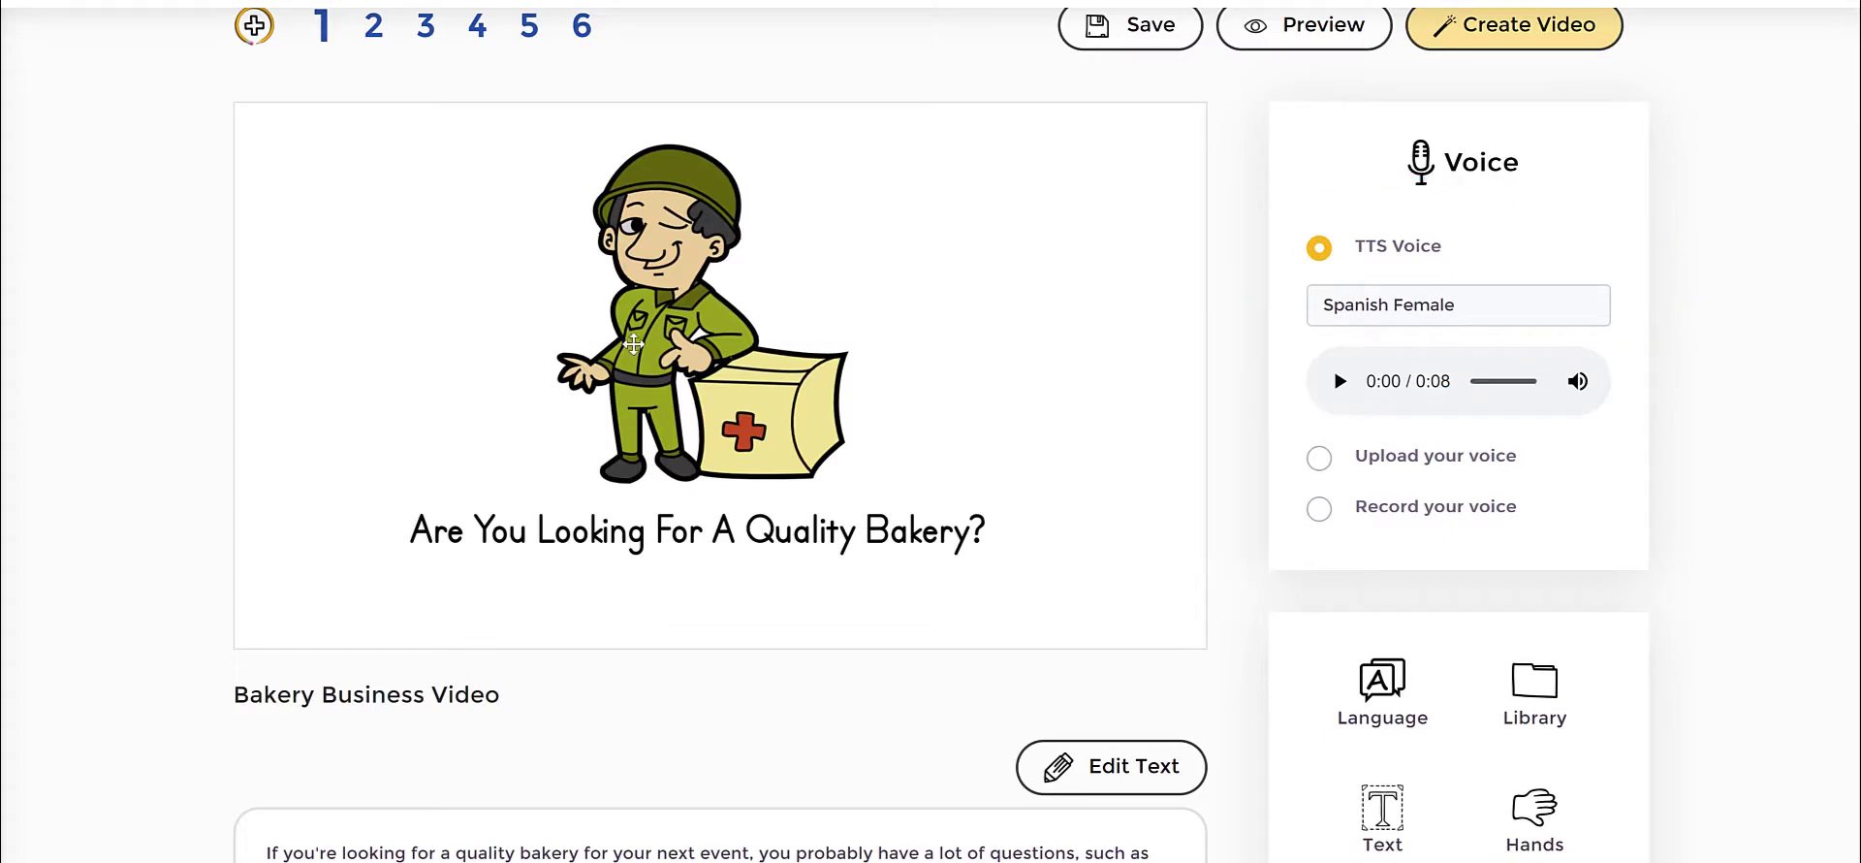
Step: Search Pixabay for "happy" and view the photo of the couple on a bicycle at full size
left_click(1566, 678)
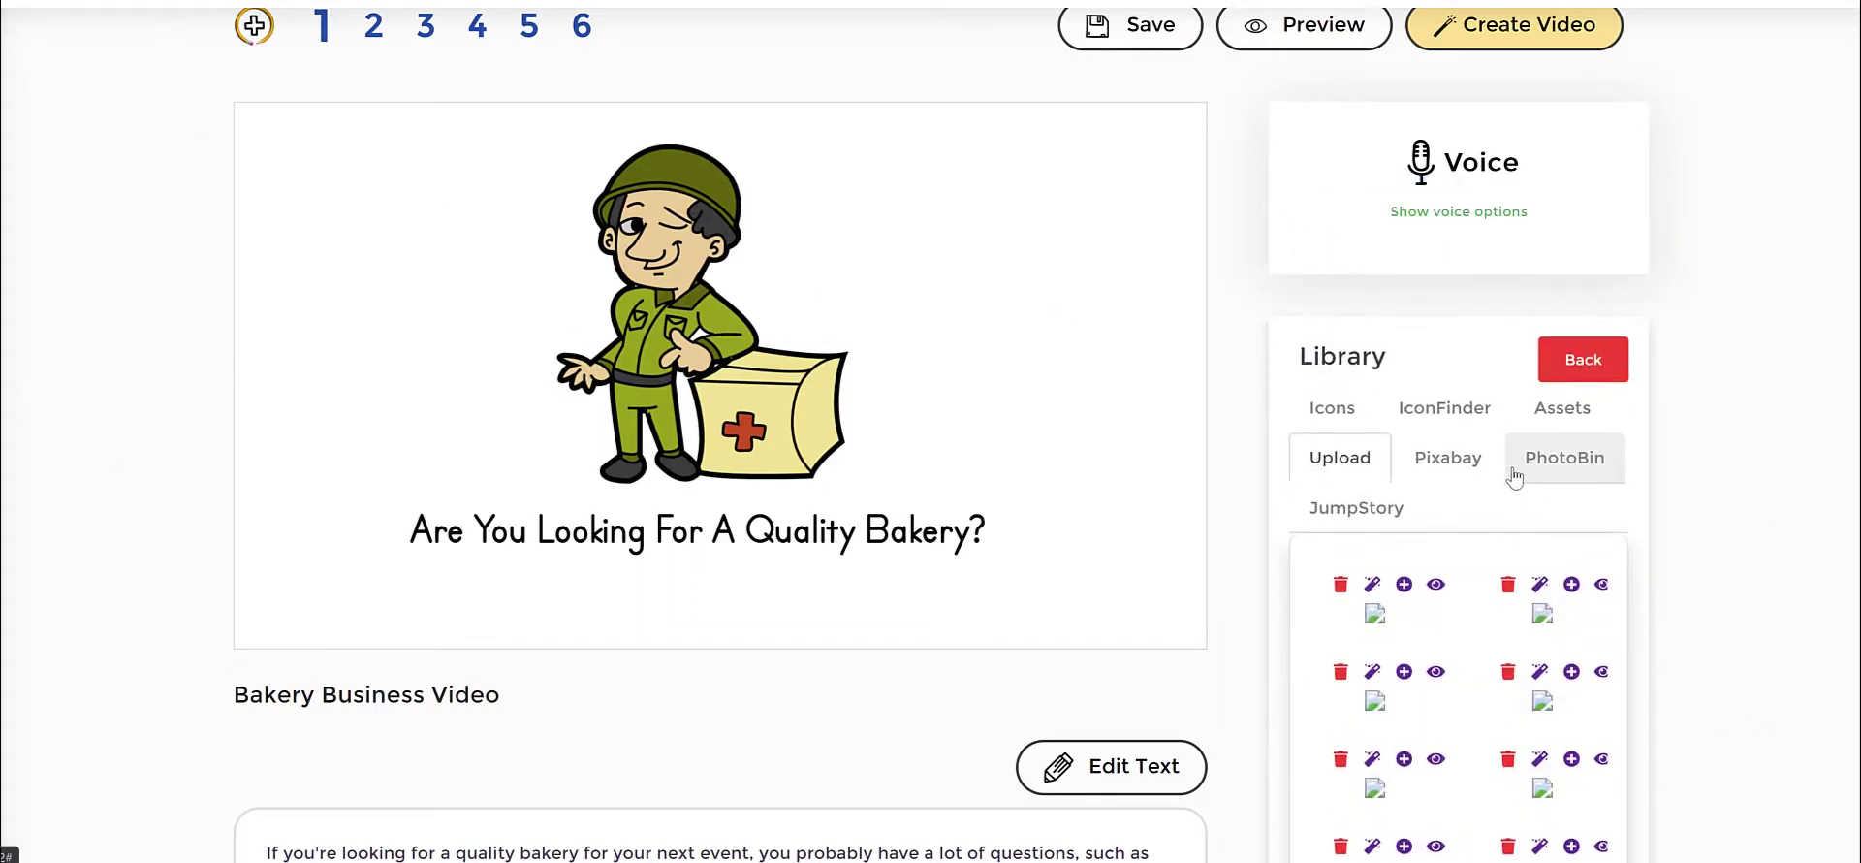
left_click(1454, 463)
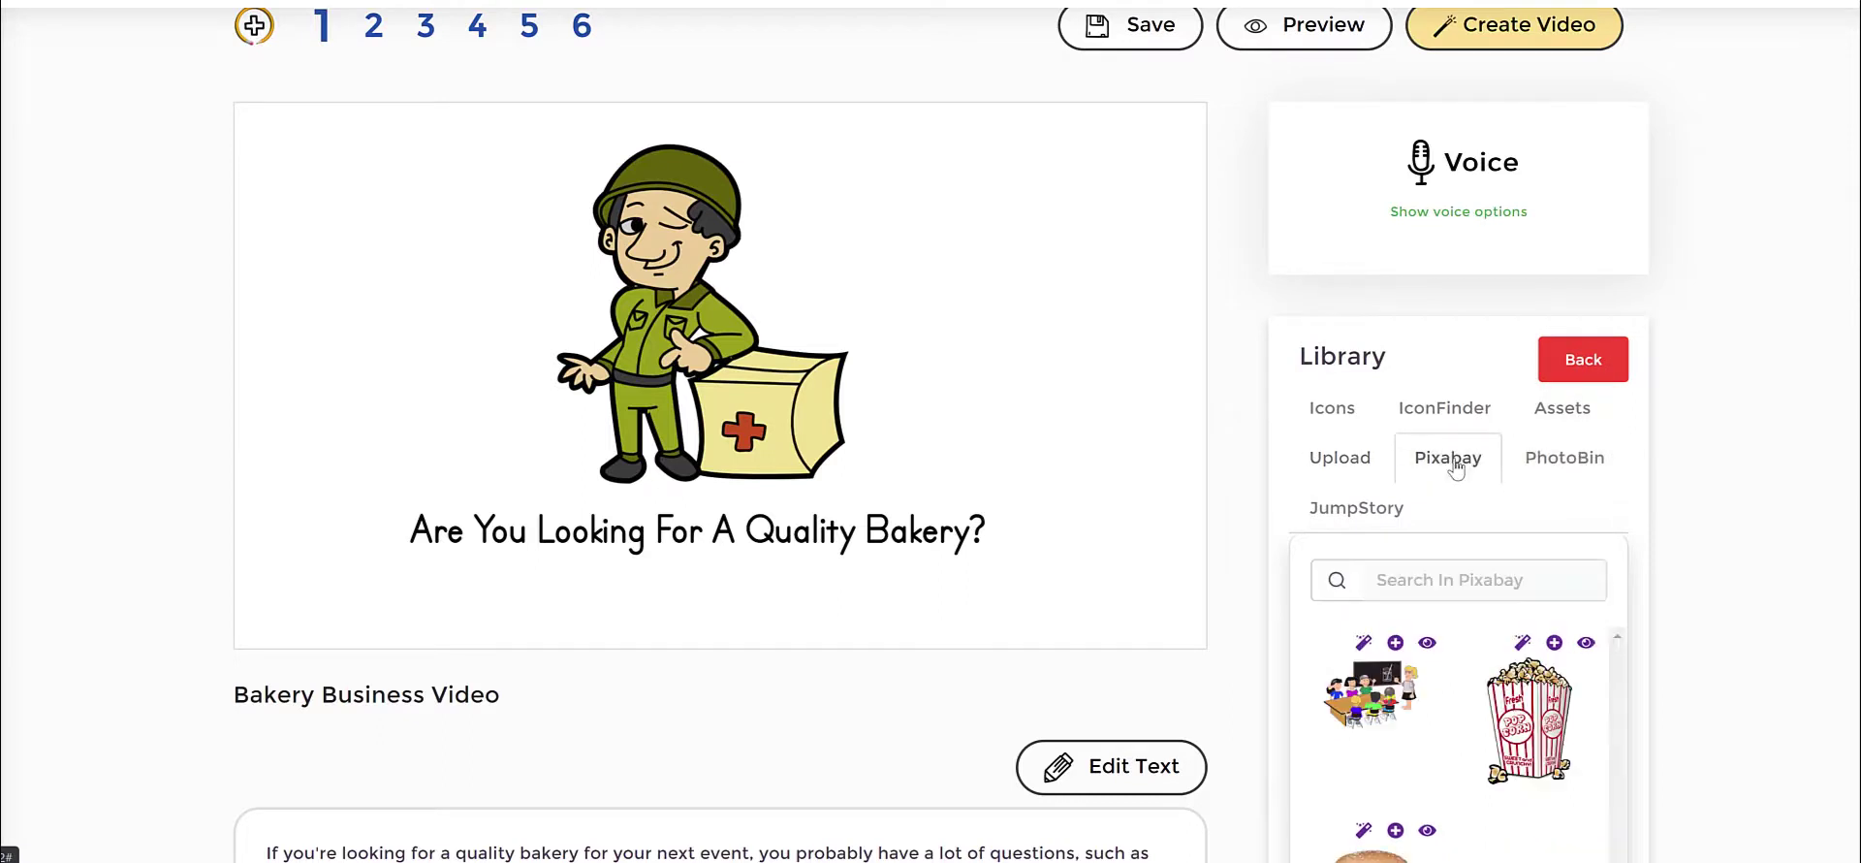
left_click(1463, 580)
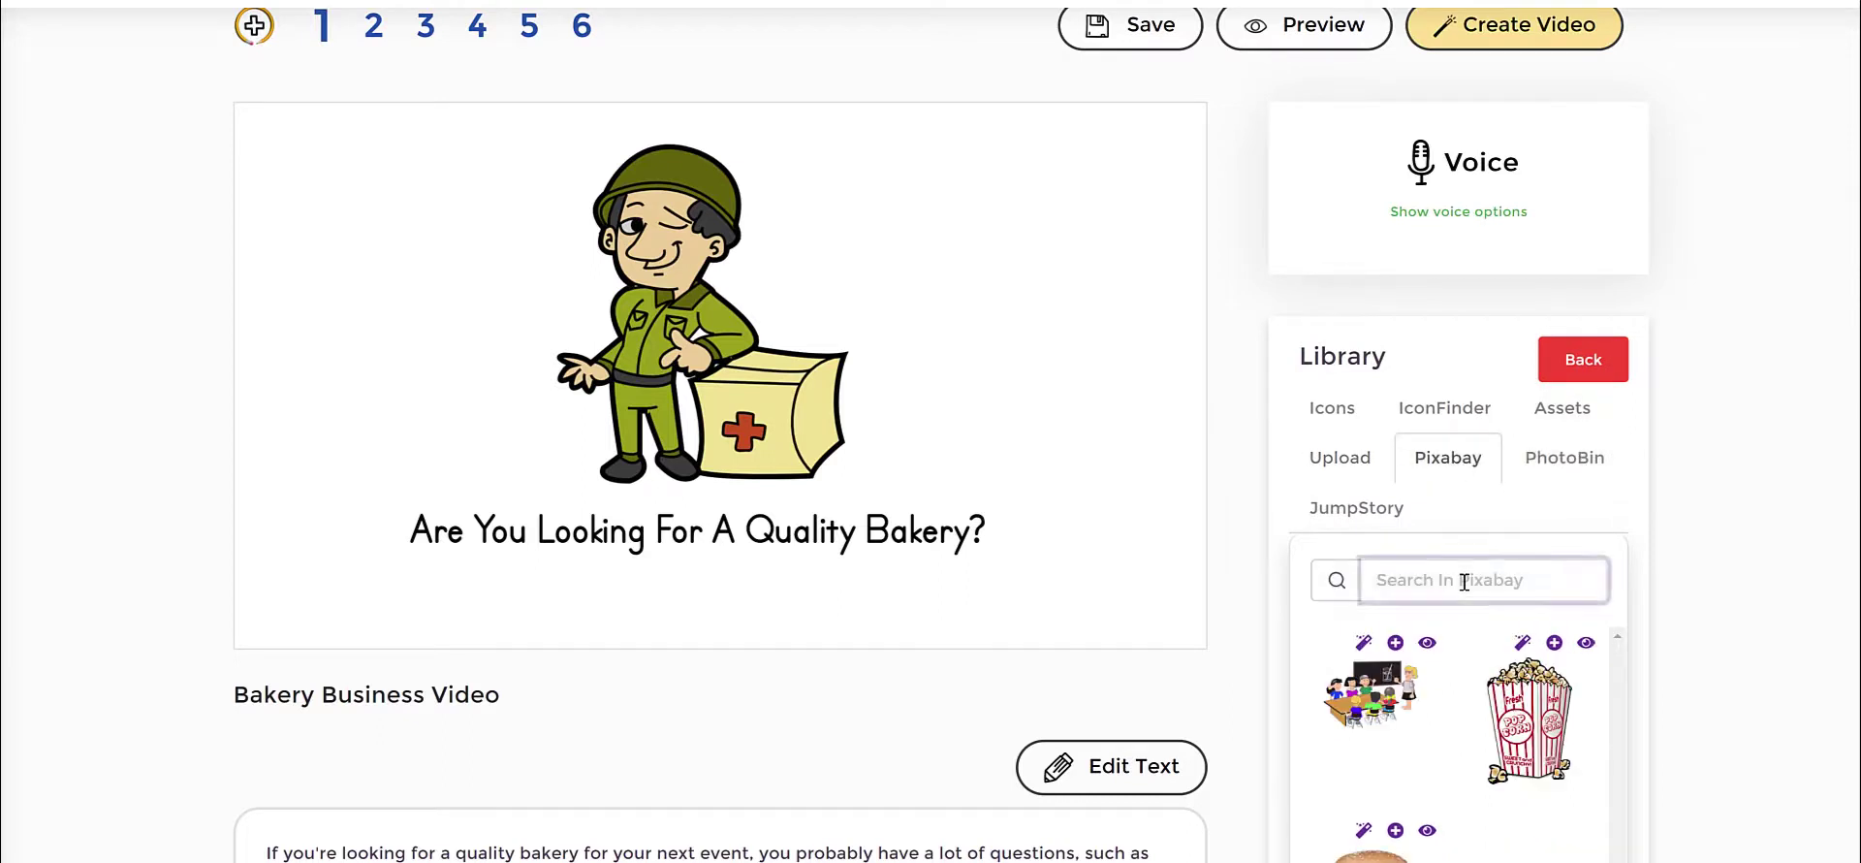
type("happy")
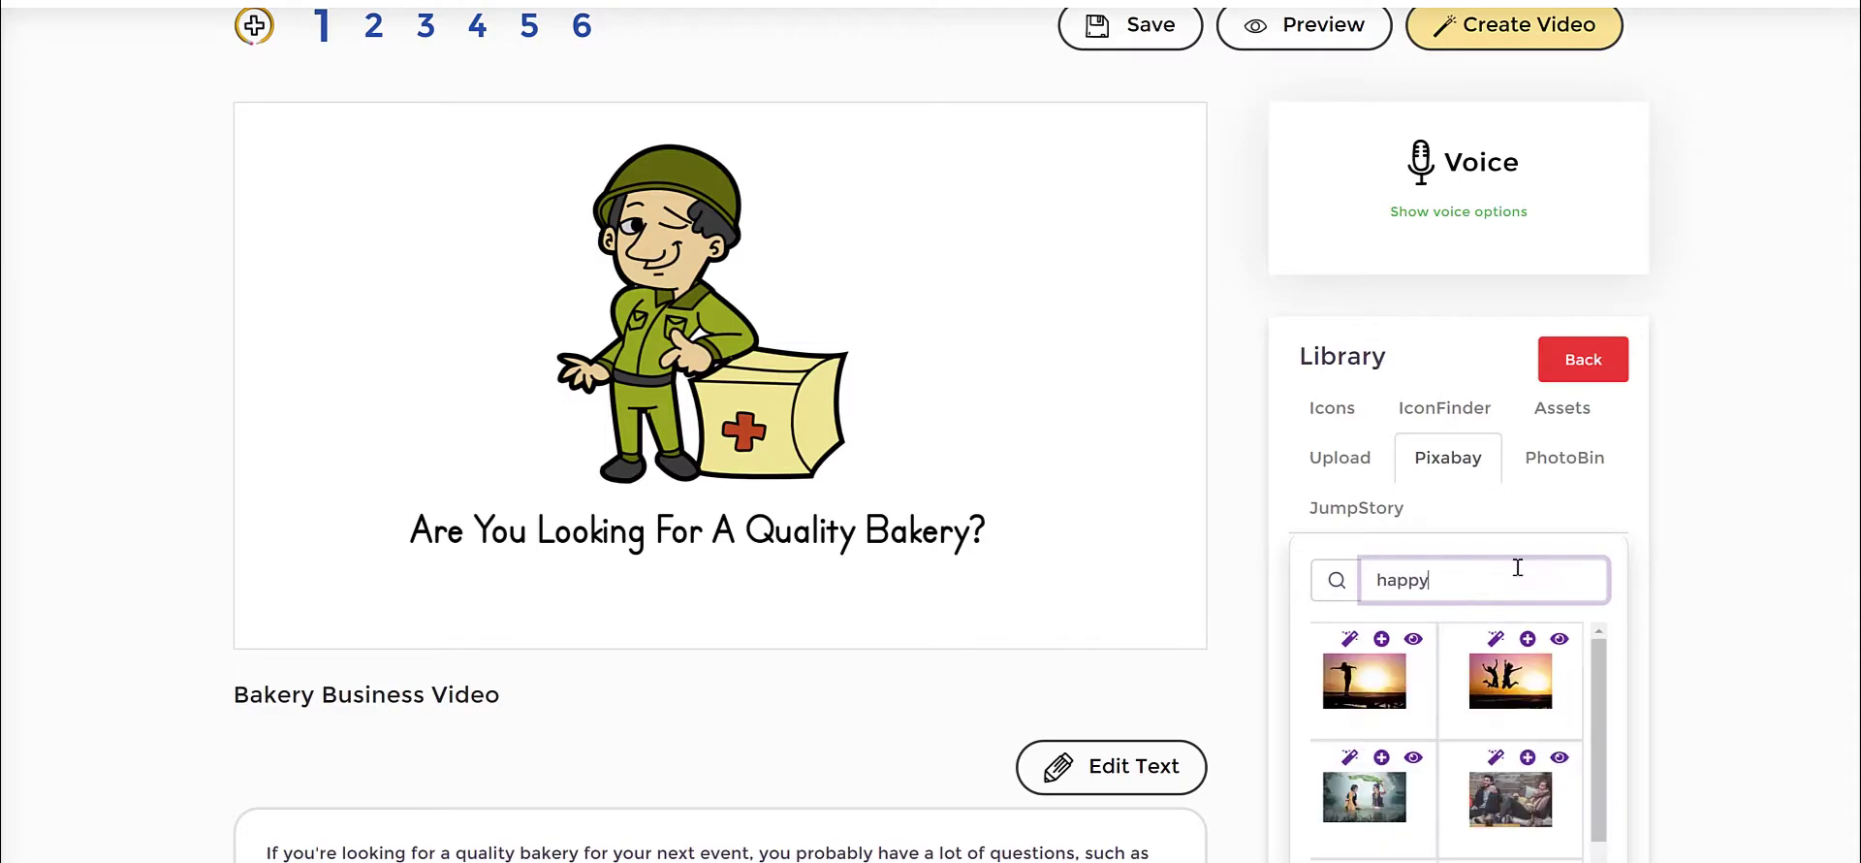
left_click(1514, 670)
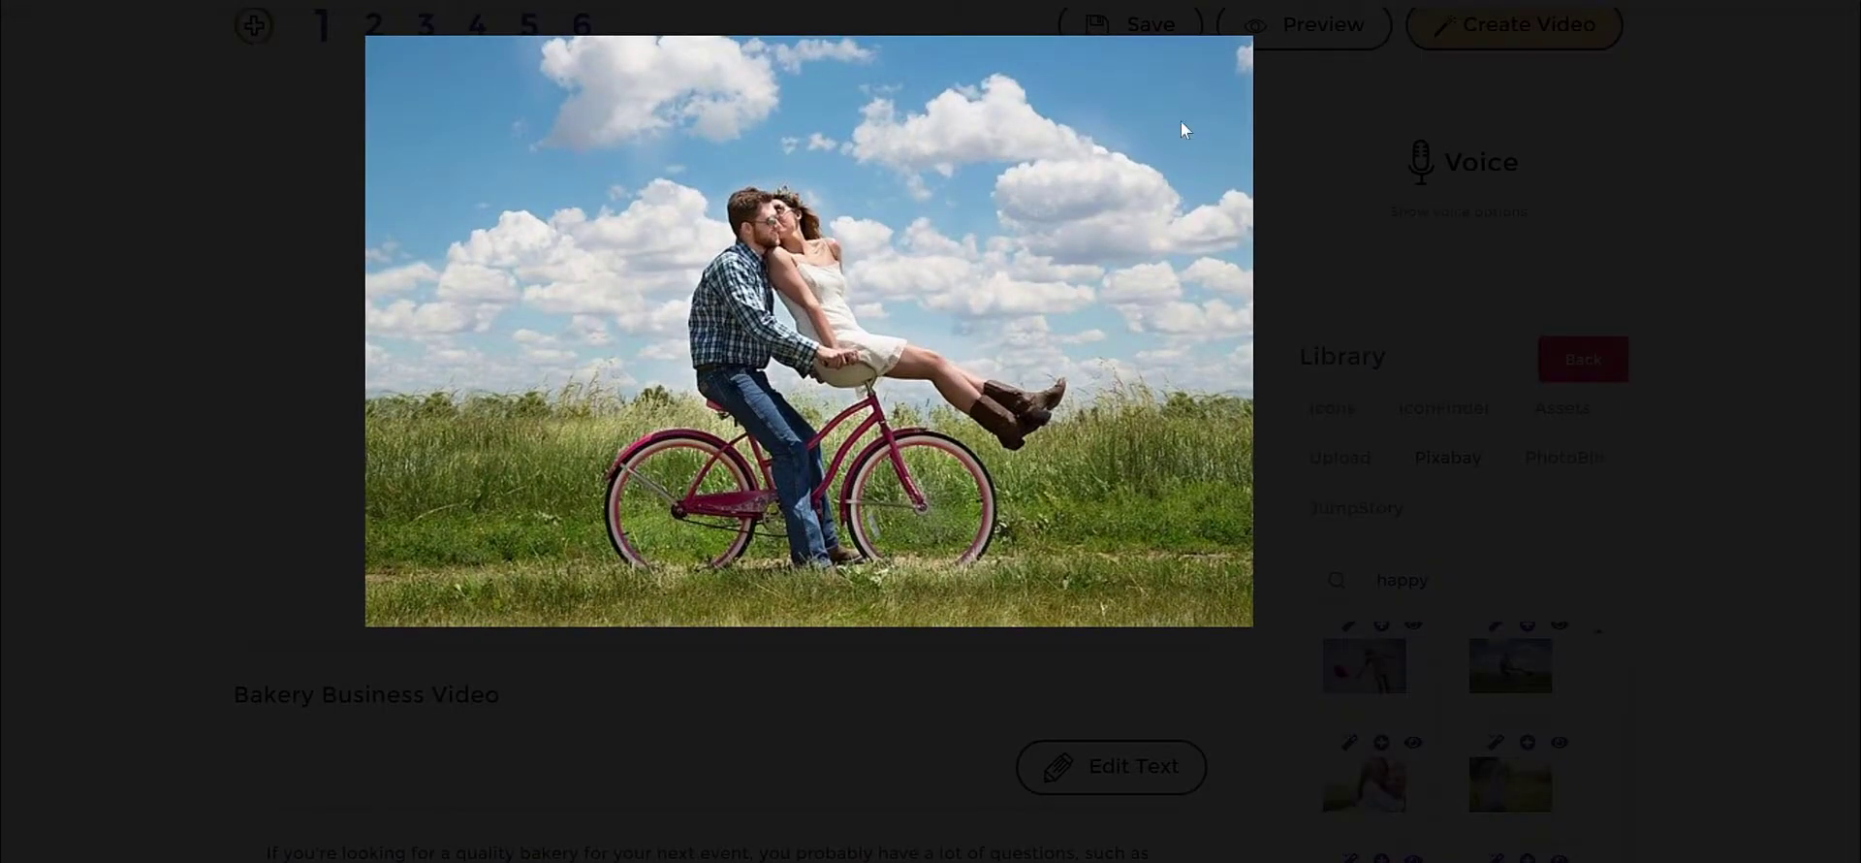
left_click(1470, 729)
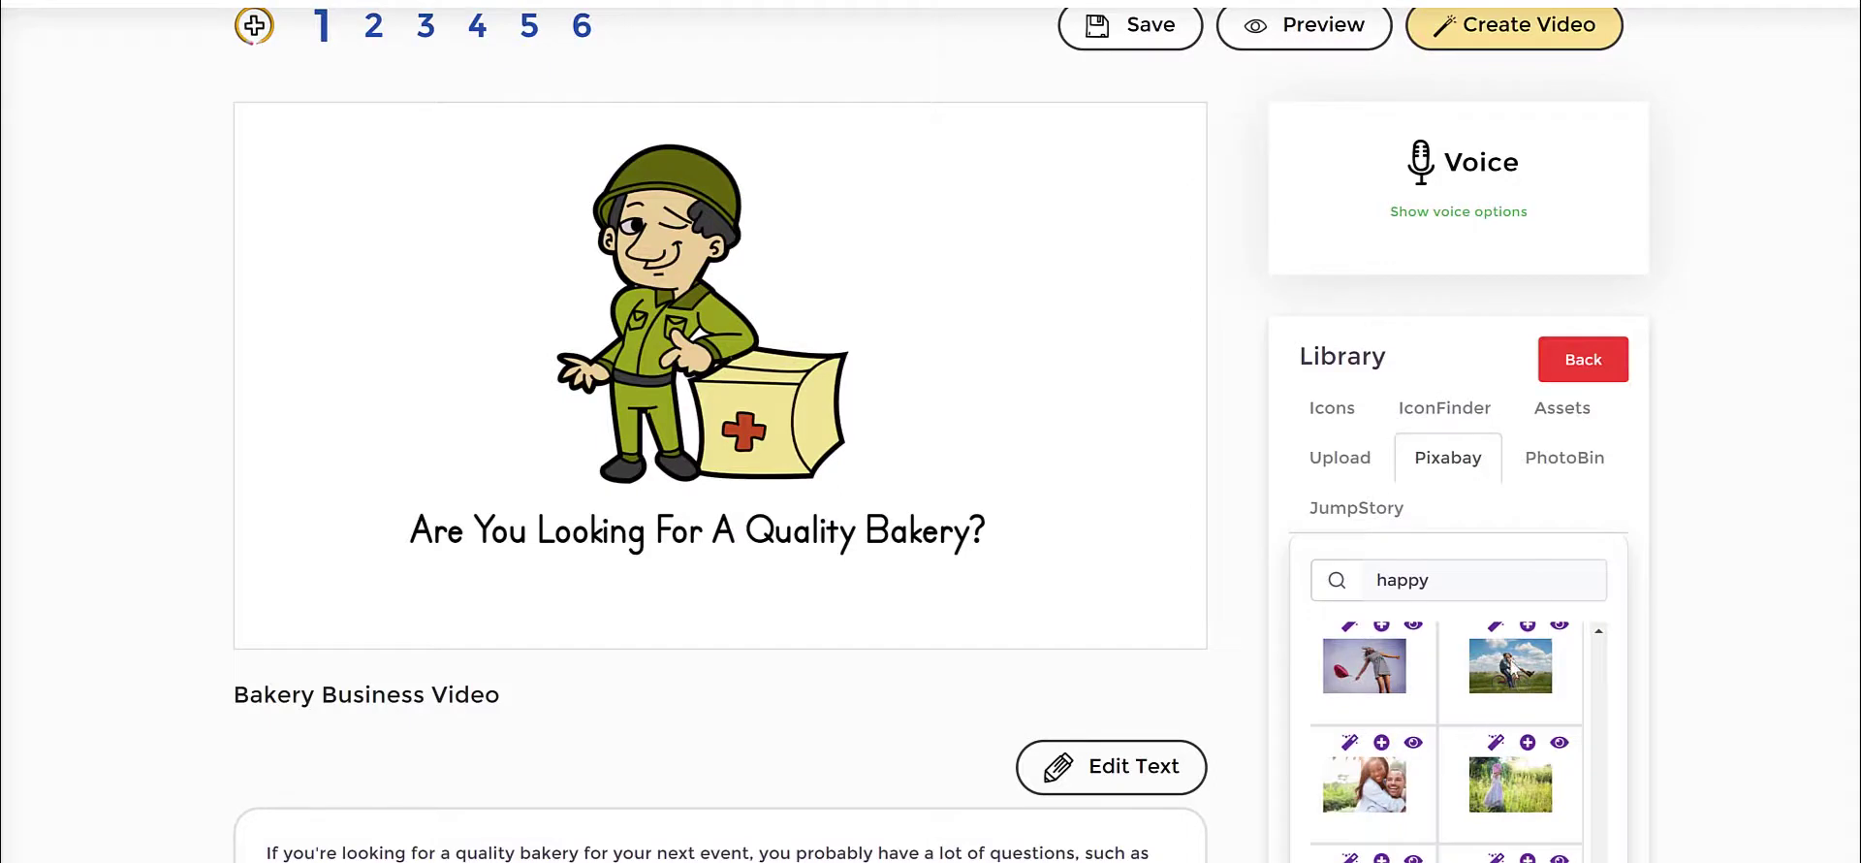
Step: Convert the bicycle couple photo into a cartoon-style image, and place the colour version in the scene
scroll(1508, 678, "up", 1)
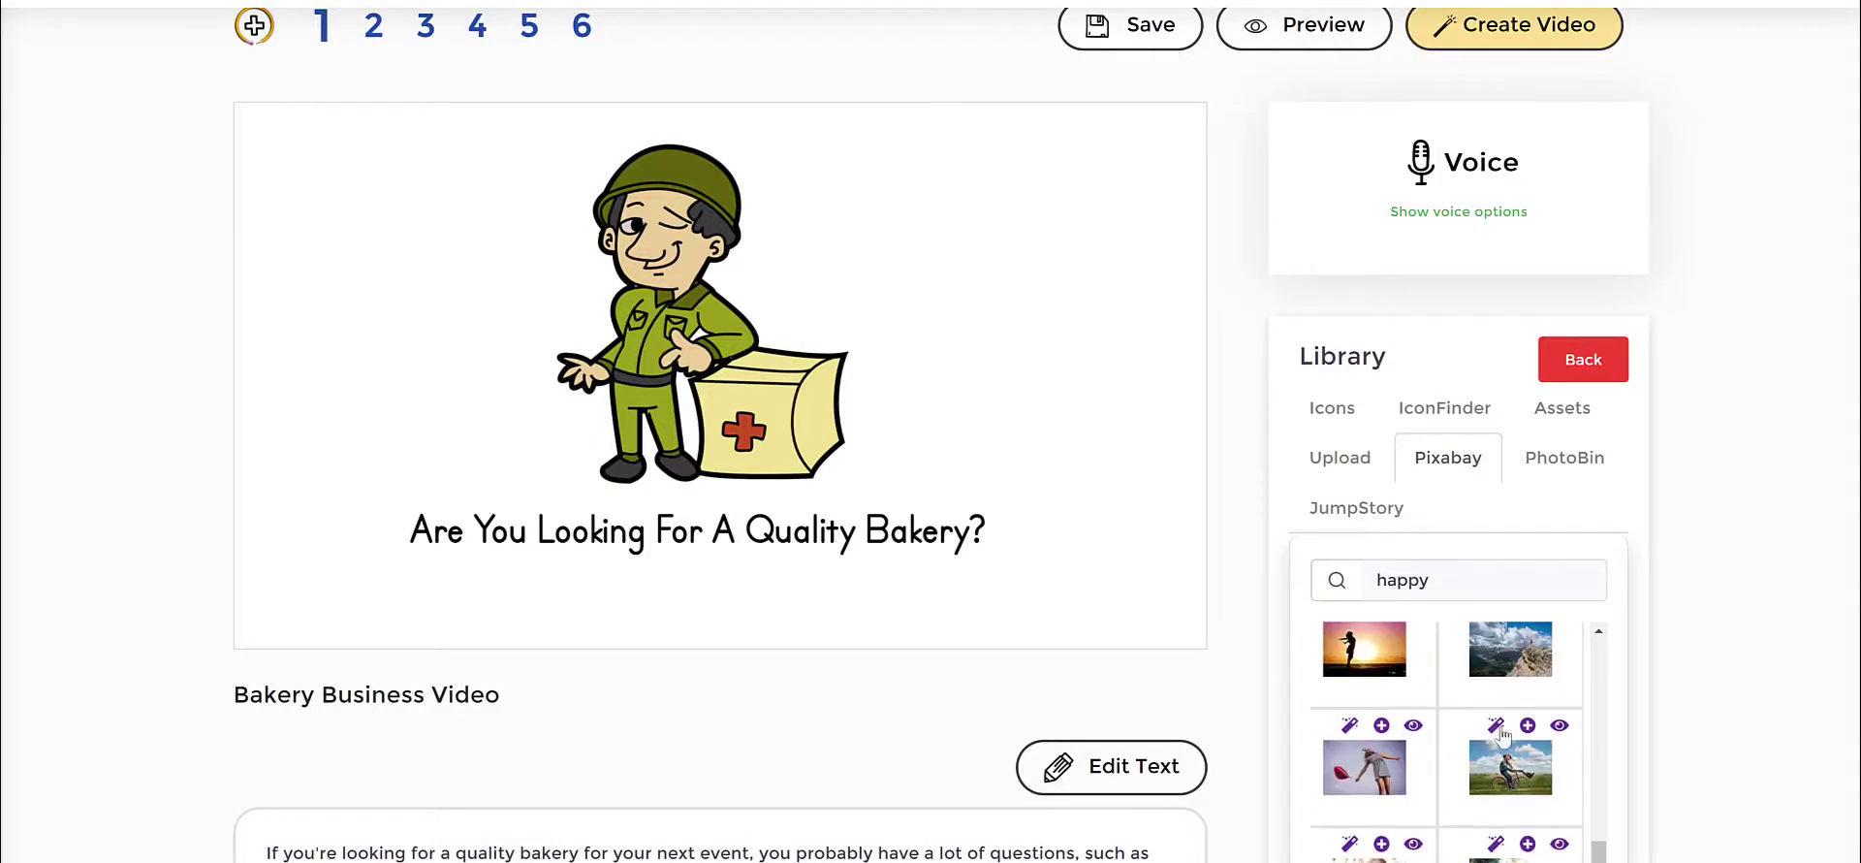
left_click(1495, 729)
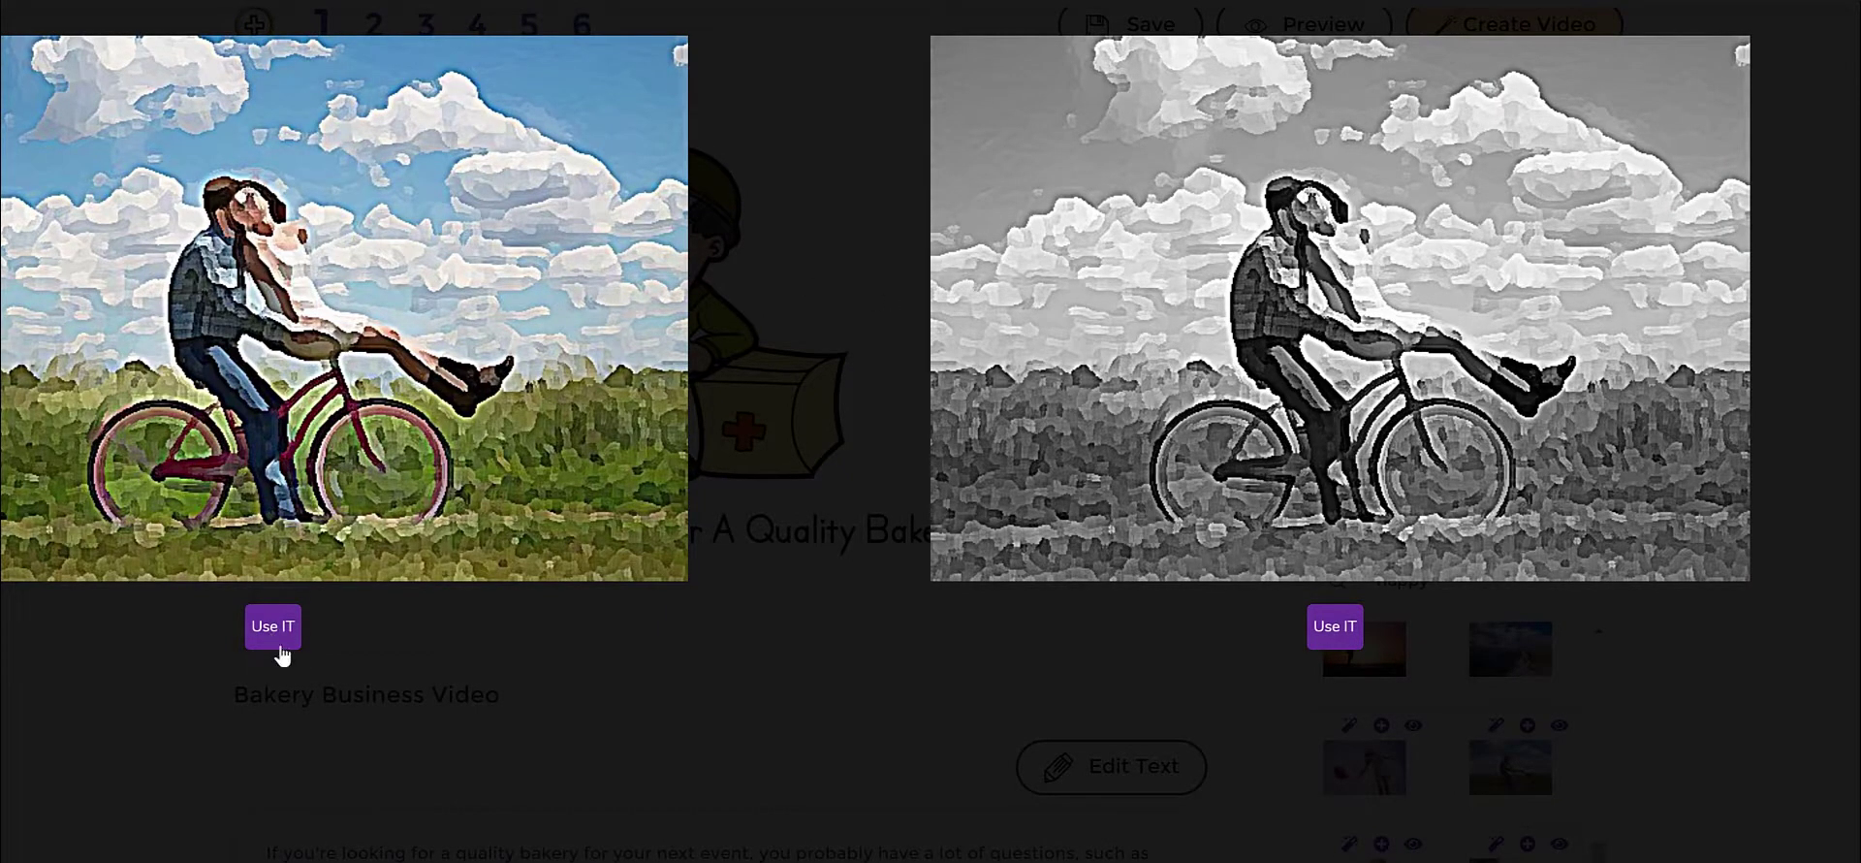
left_click(274, 635)
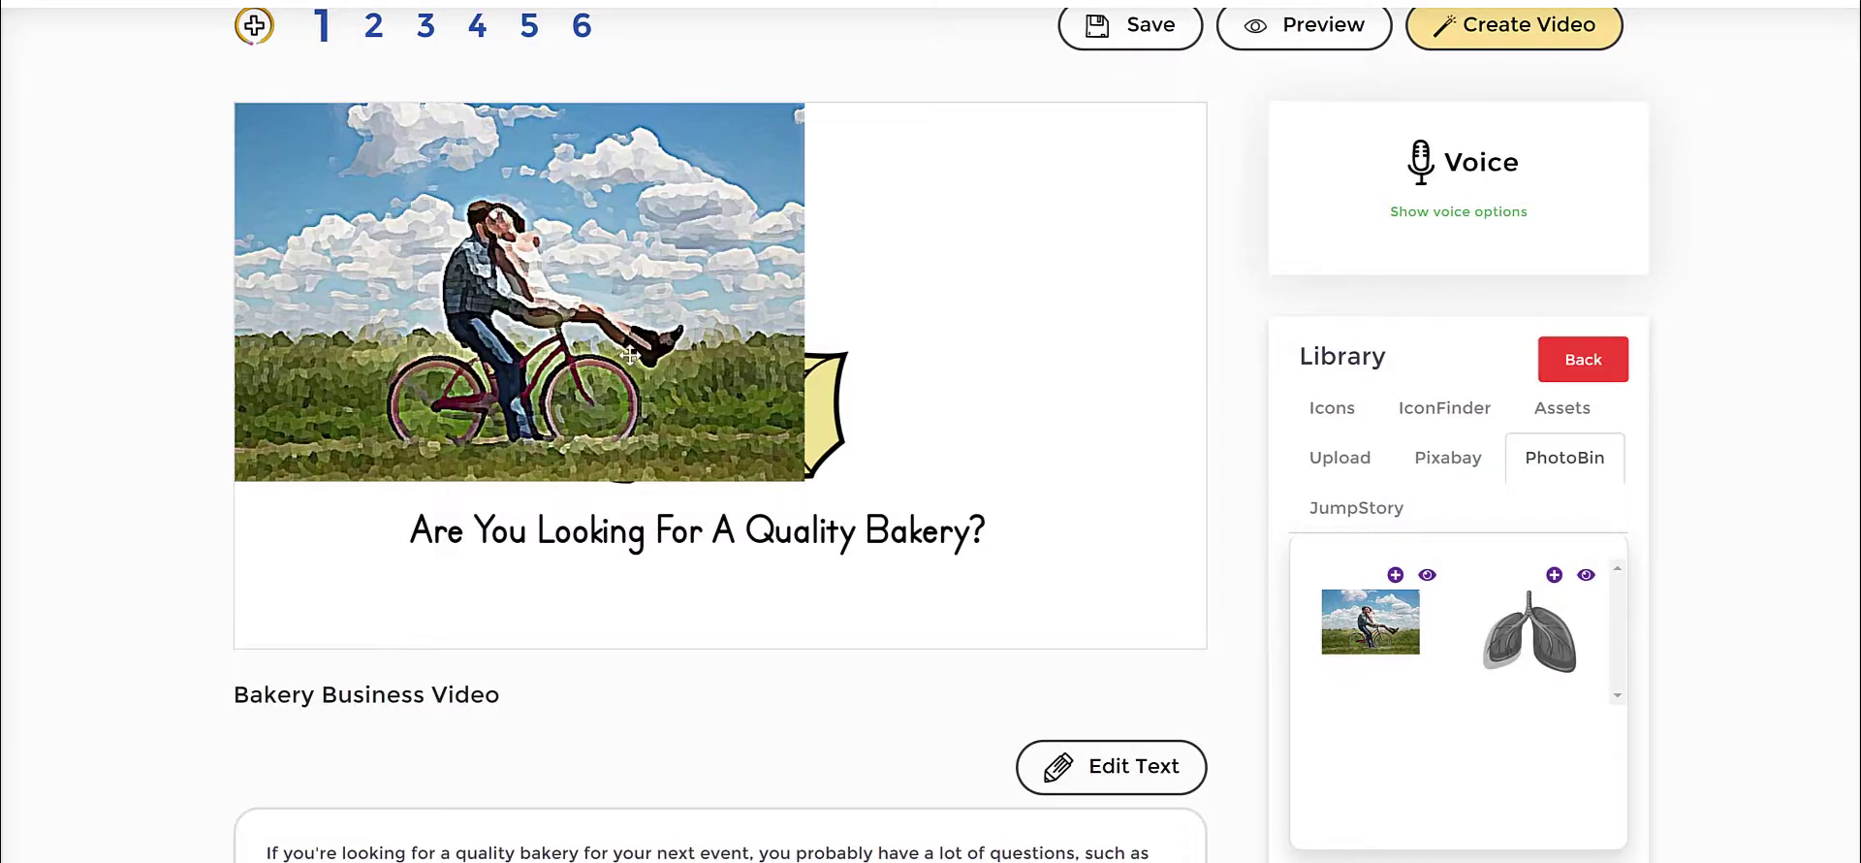
left_click(629, 356)
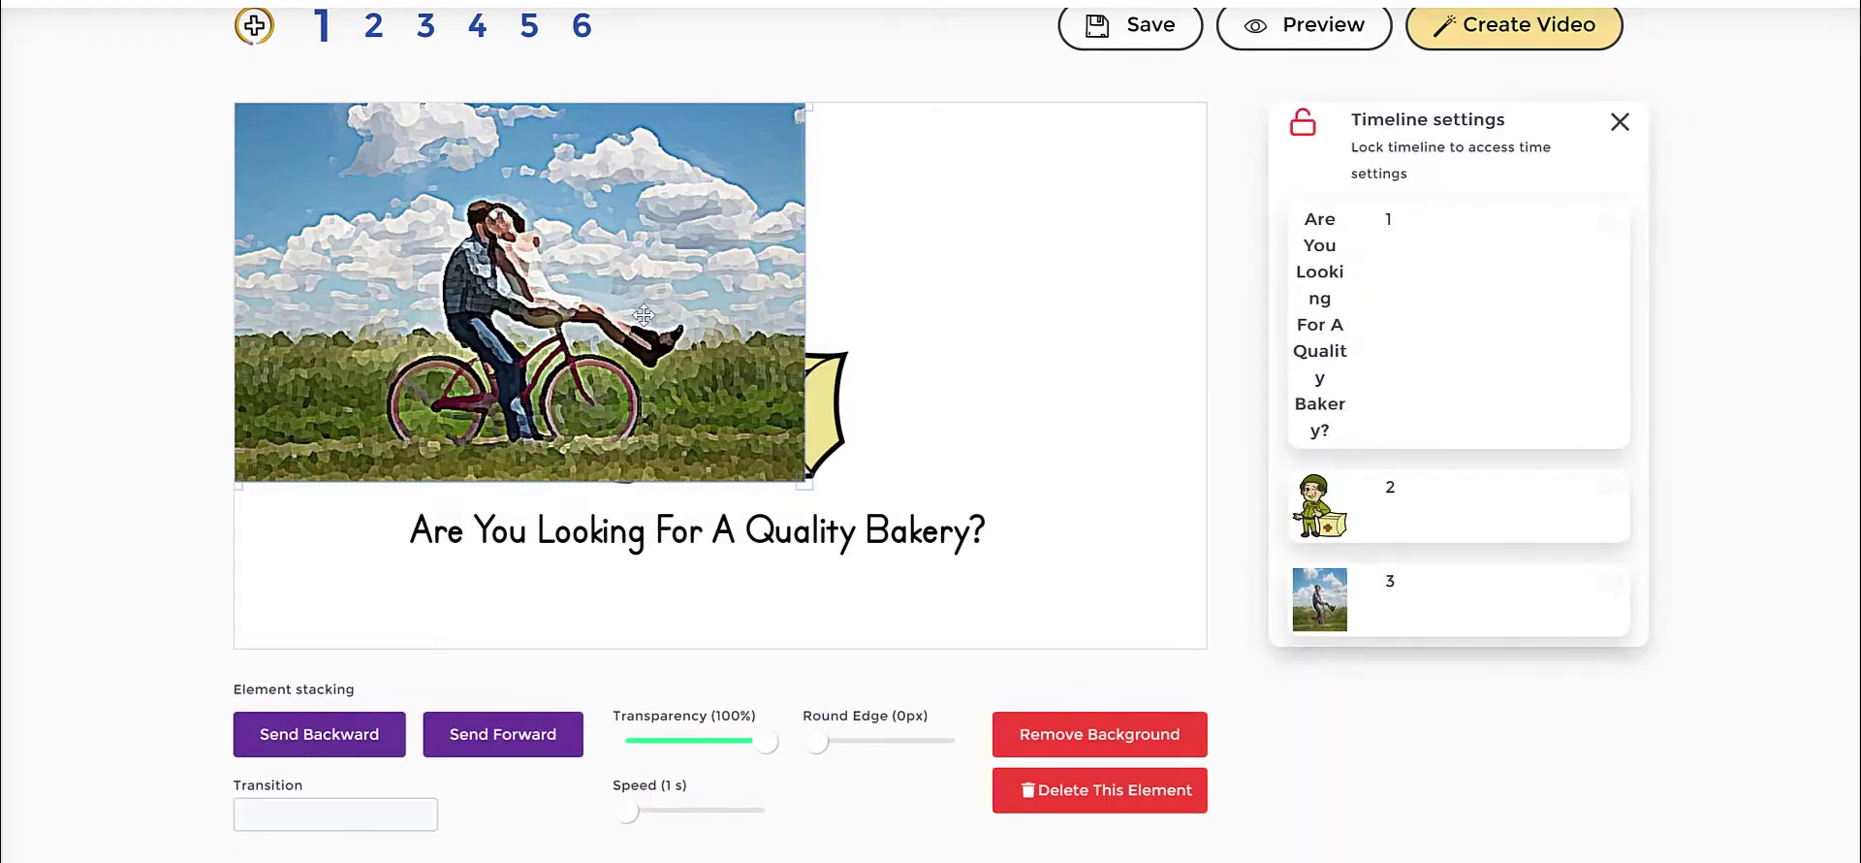
Step: Remove the background from the cartoon bicycle couple and arrange the couple and soldier side by side above the caption
left_click(1095, 734)
left_click(773, 565)
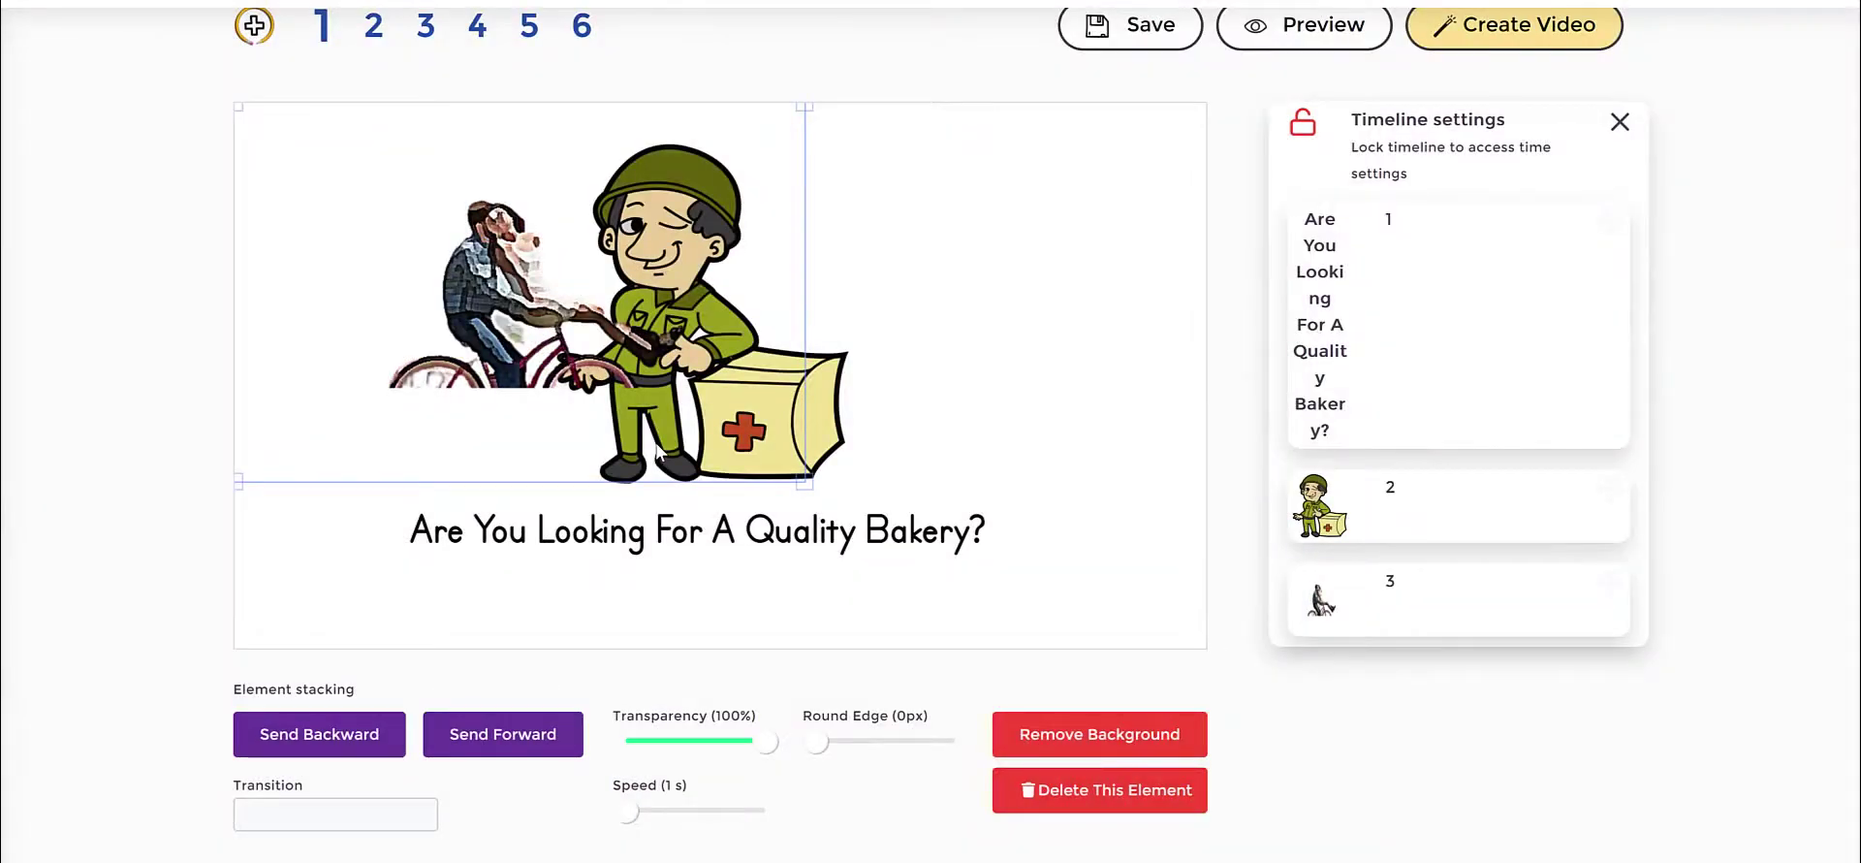
left_click_drag(502, 251, 387, 250)
left_click_drag(759, 382, 1035, 354)
left_click_drag(478, 330, 565, 336)
Step: Set the bicycle couple's transition to Slide from left and place it first in the timeline order
left_click(351, 814)
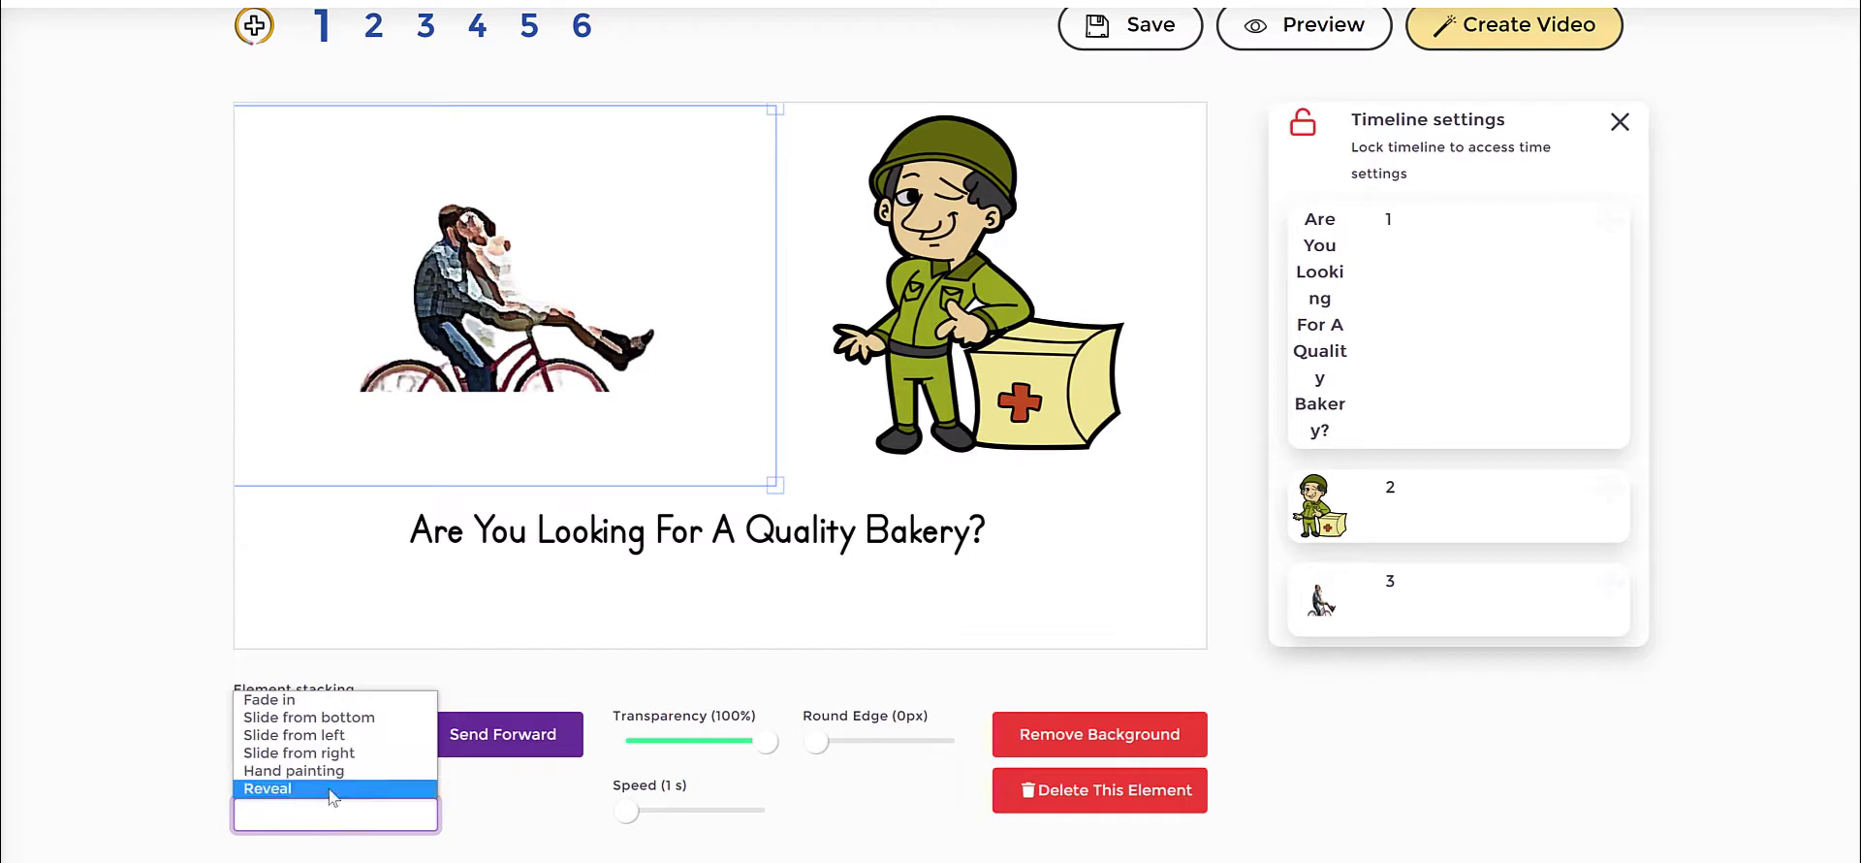
left_click(344, 736)
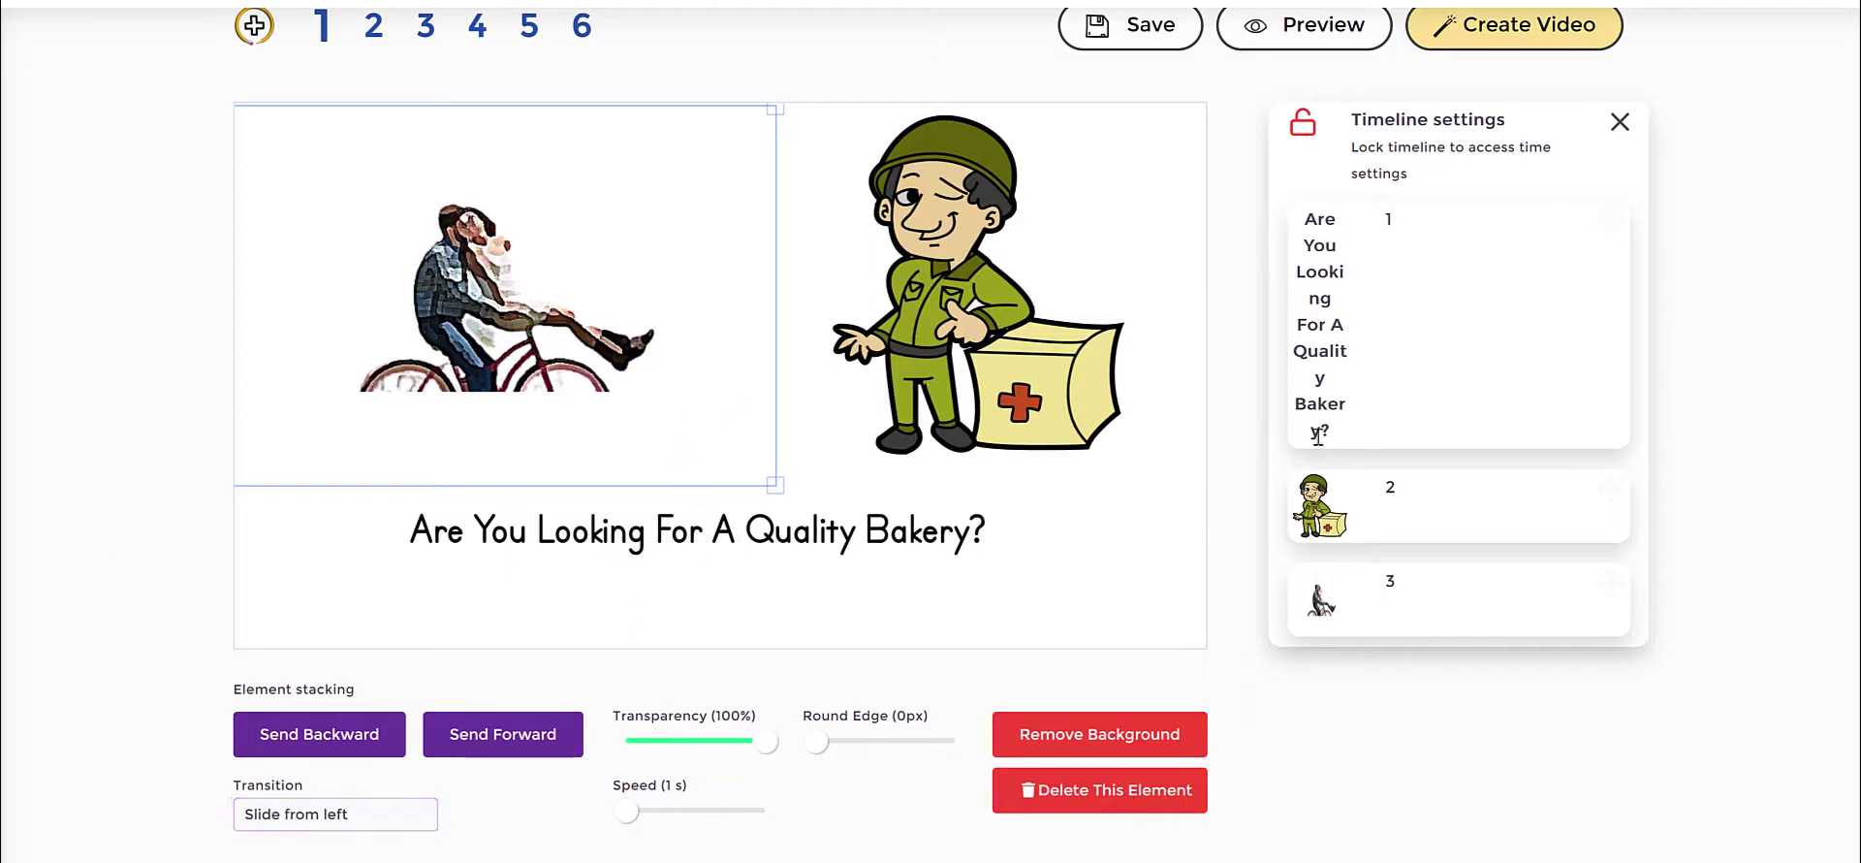
left_click(810, 548)
left_click(463, 292)
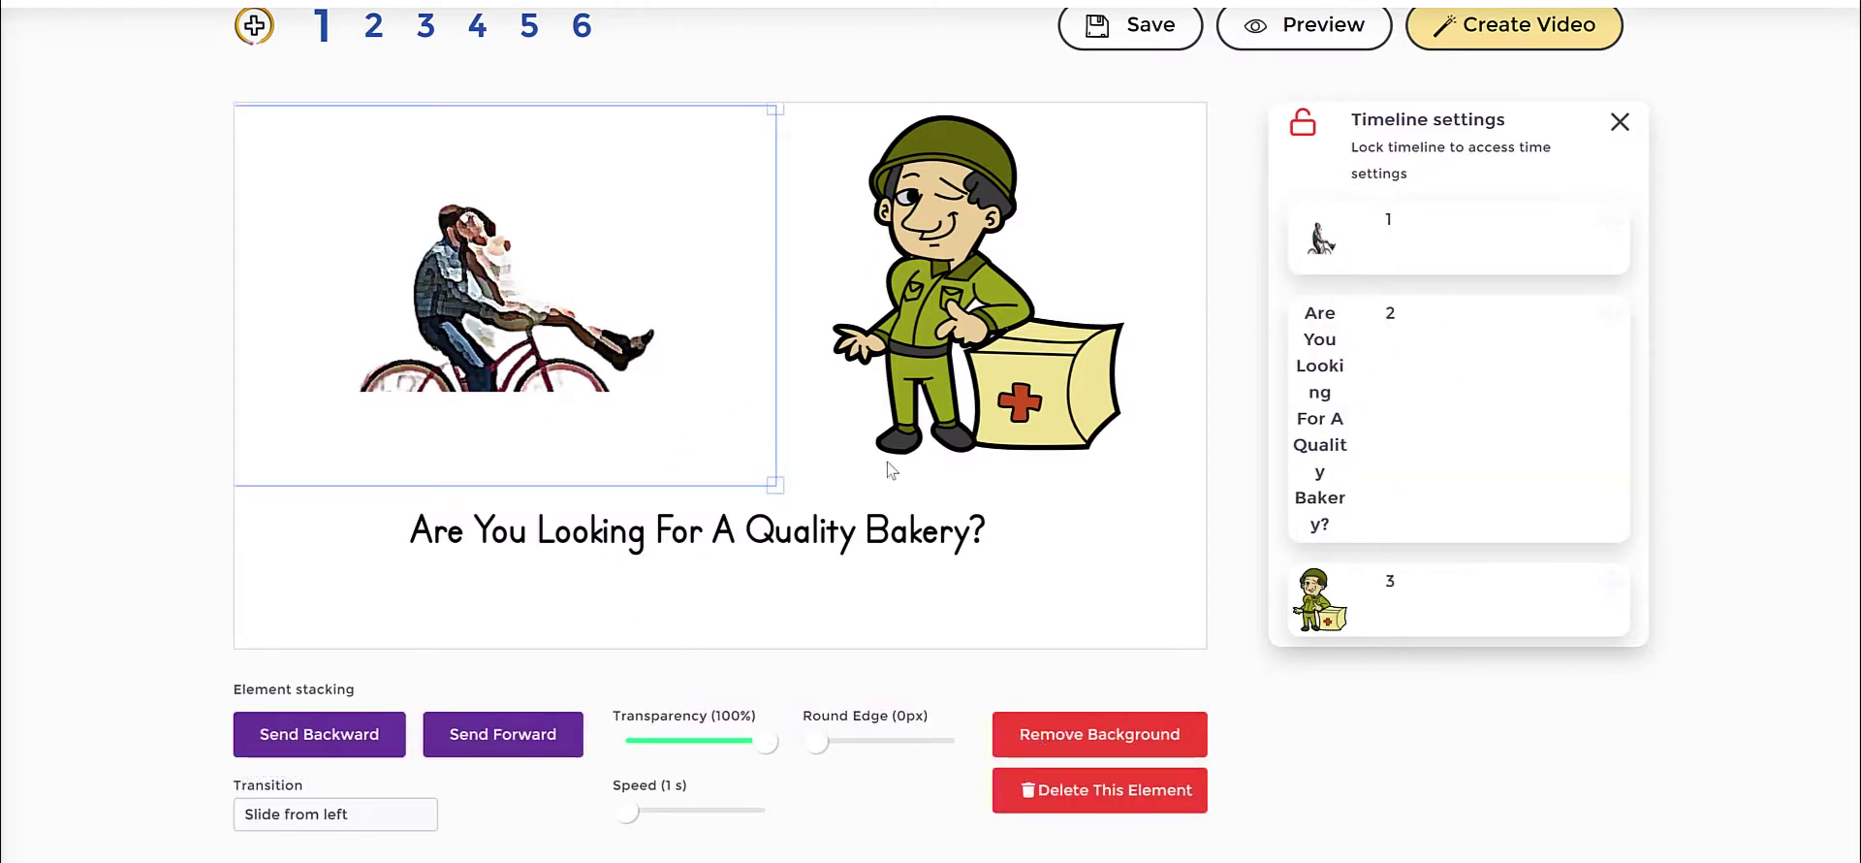
Step: Delete the soldier from the scene and centre the bicycle couple above the caption
left_click(936, 391)
left_click(695, 733)
left_click_drag(546, 291, 740, 289)
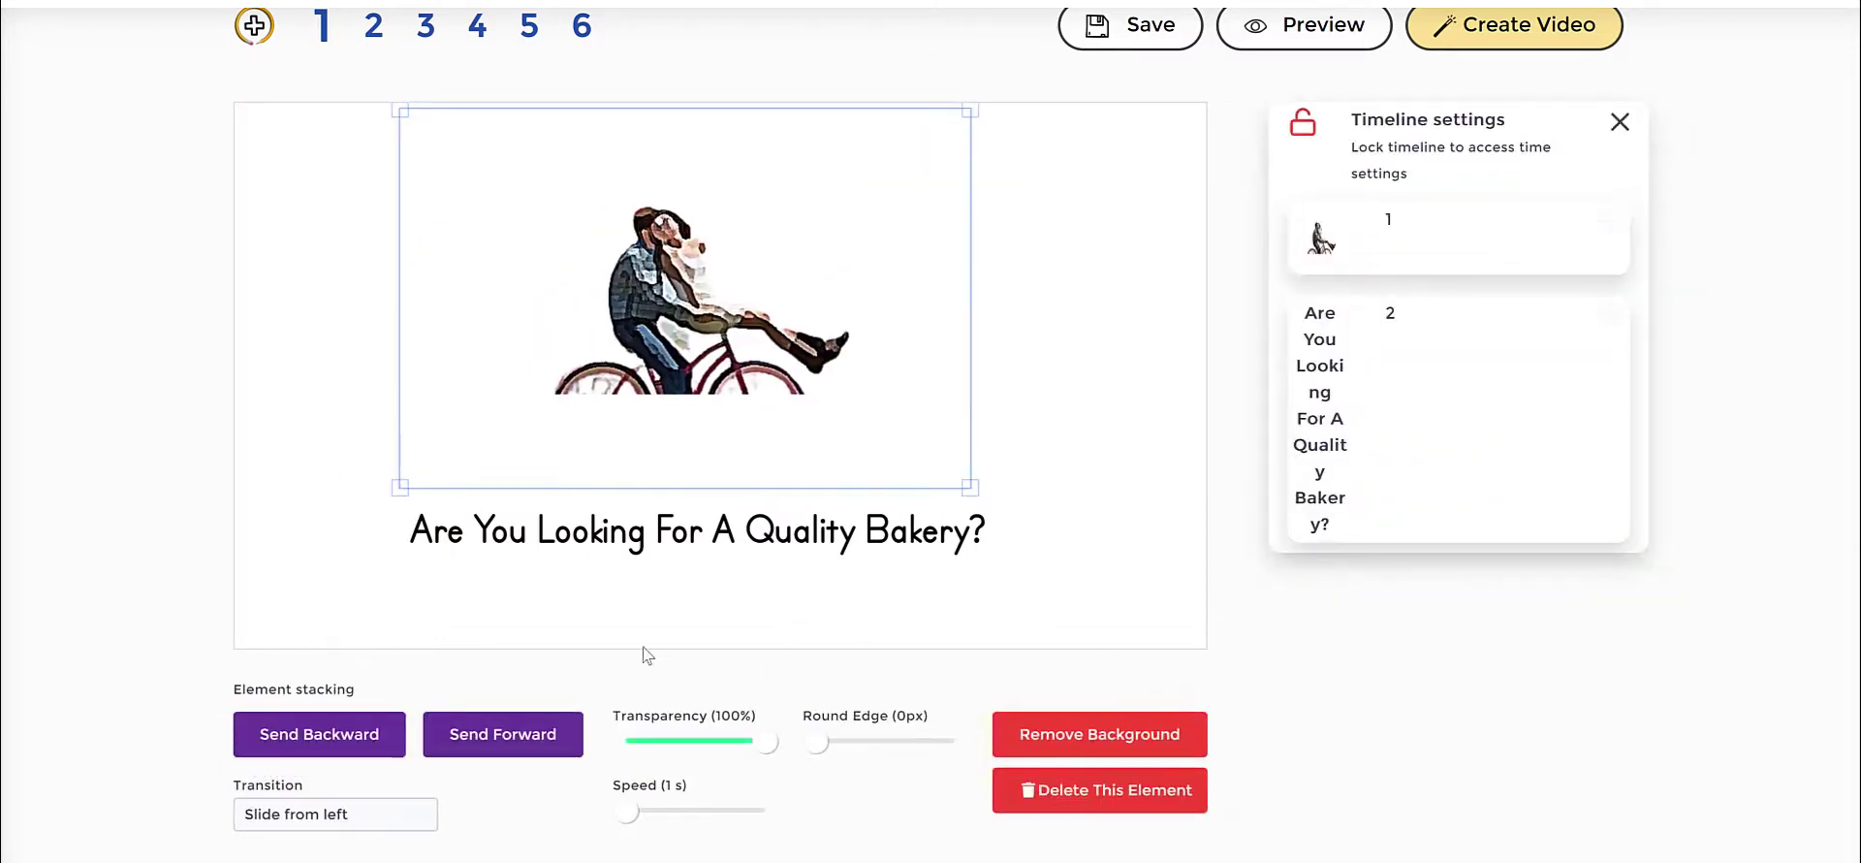
left_click_drag(708, 327, 689, 335)
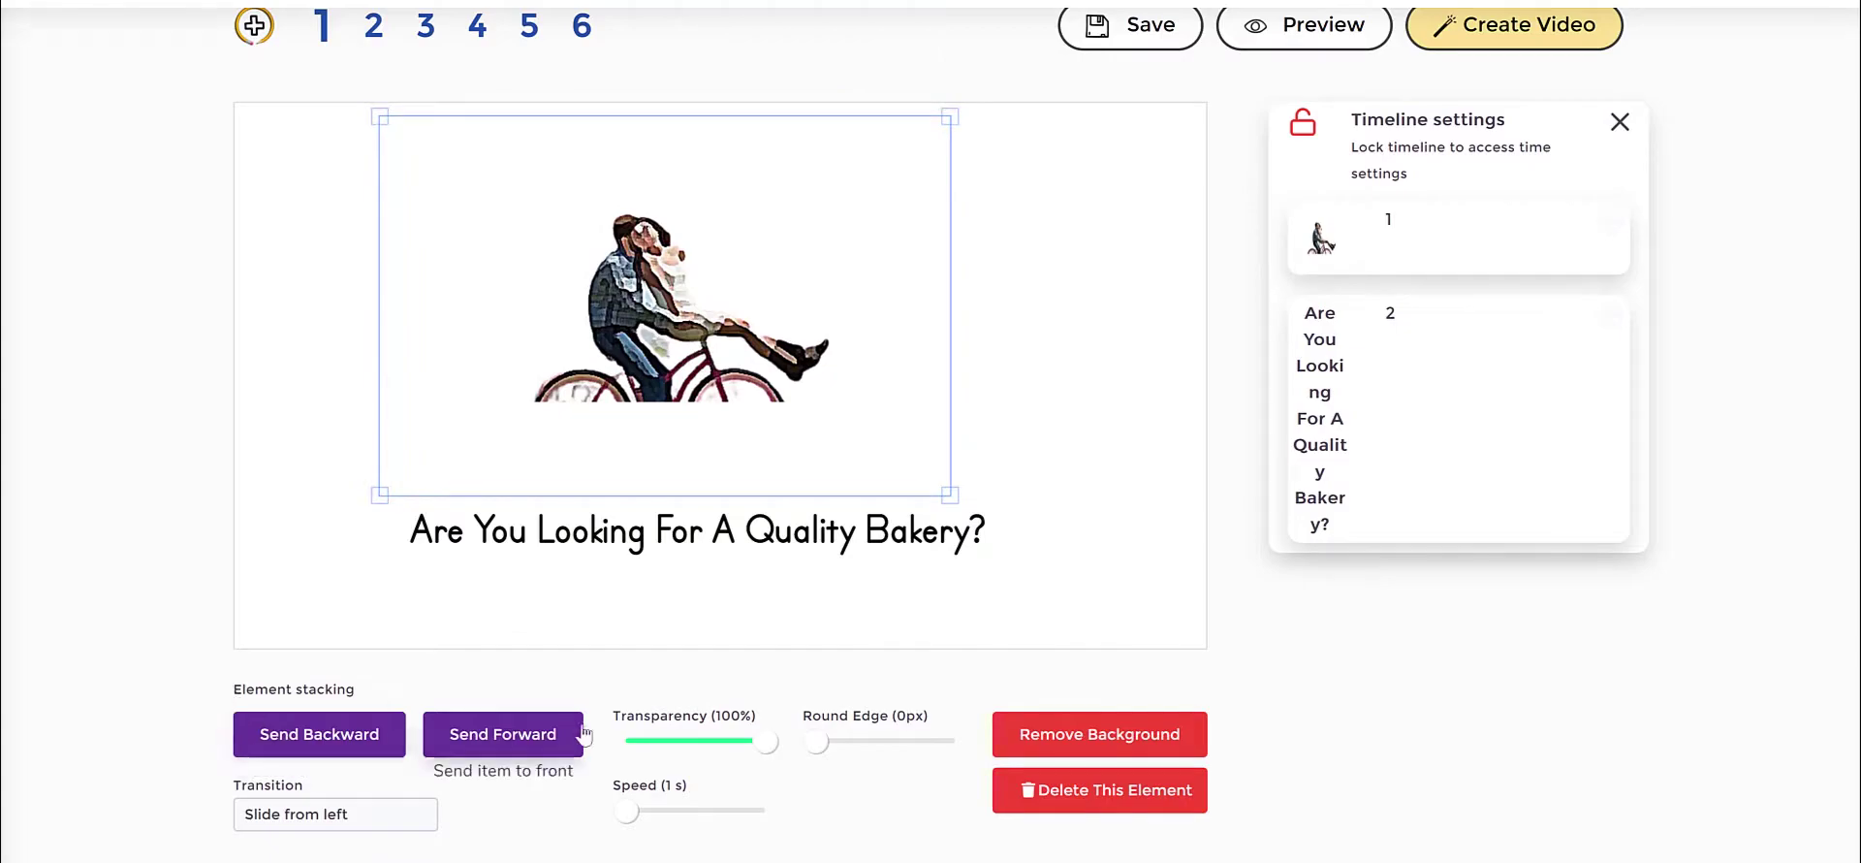
Step: Preview the first slide with the bicycle couple's transition
left_click(1130, 282)
left_click(1309, 30)
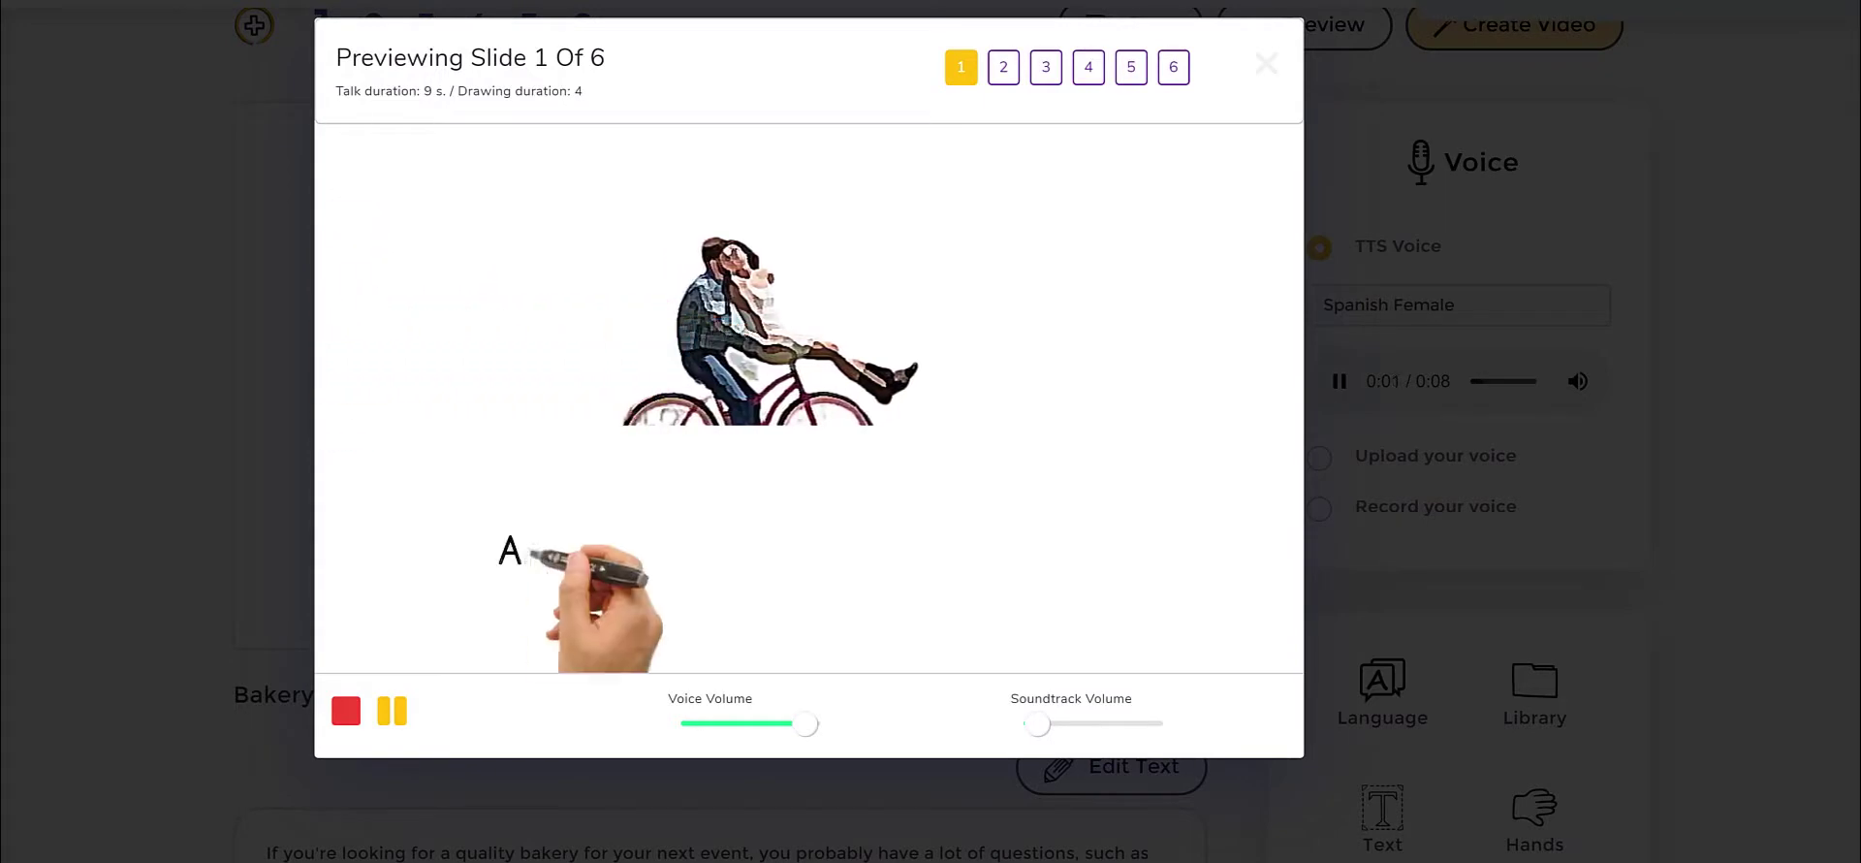
left_click(118, 439)
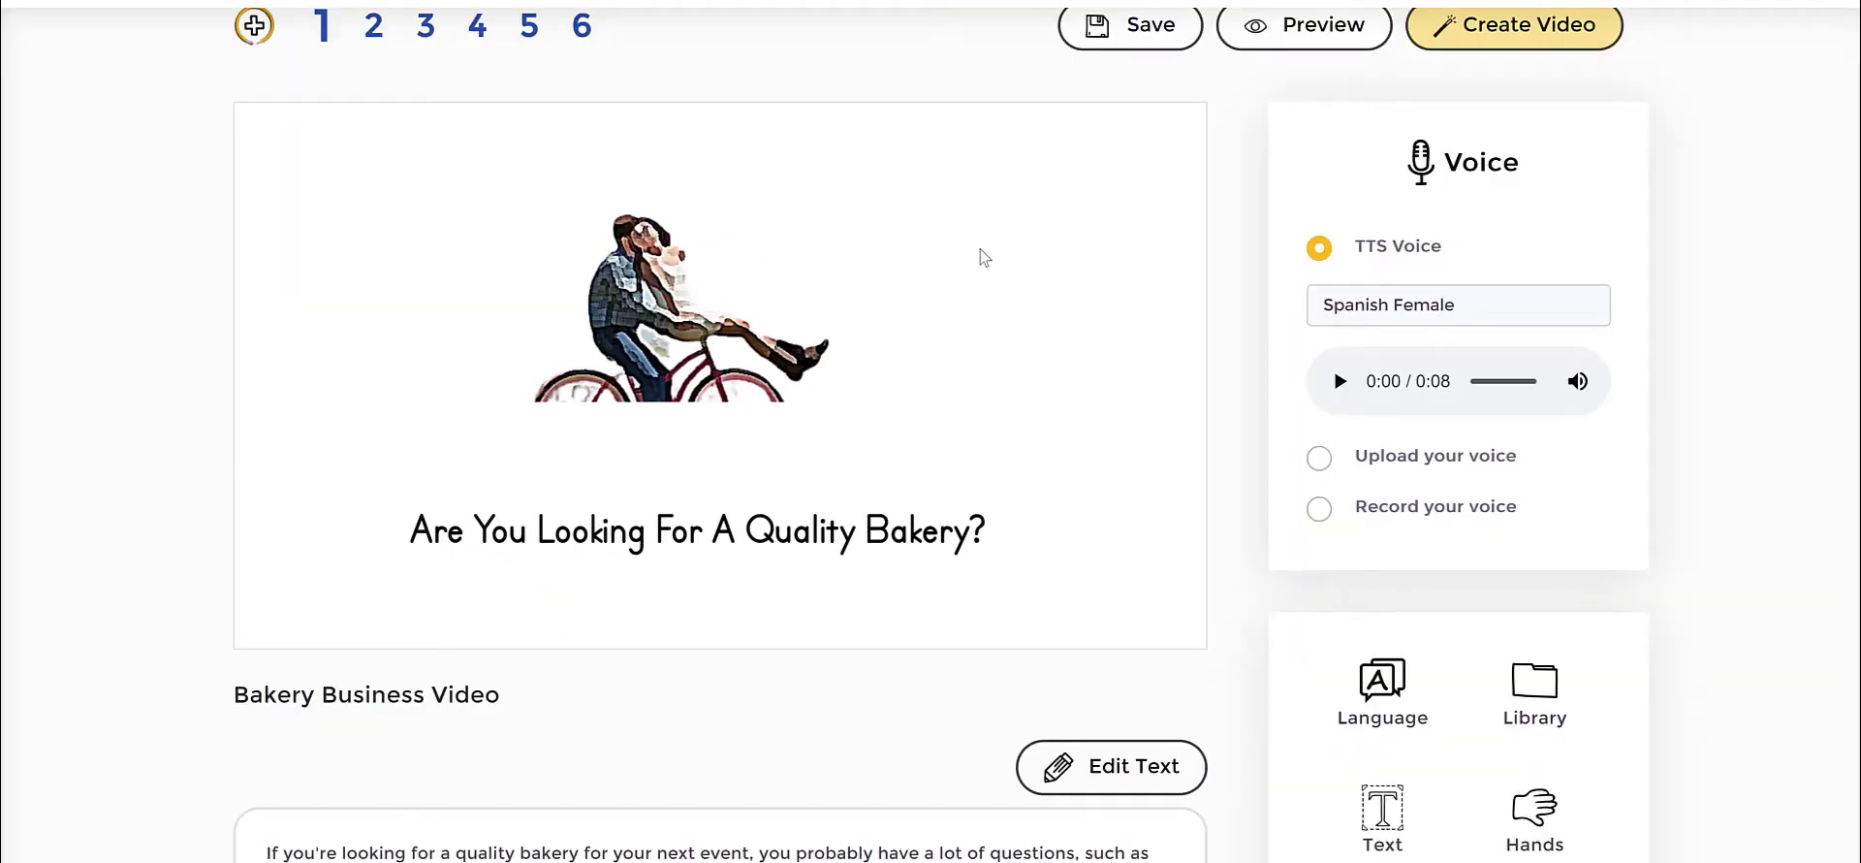
Step: Look through the library's image sources and search JumpStory for "bake"
left_click(692, 288)
left_click(1005, 351)
left_click(1522, 710)
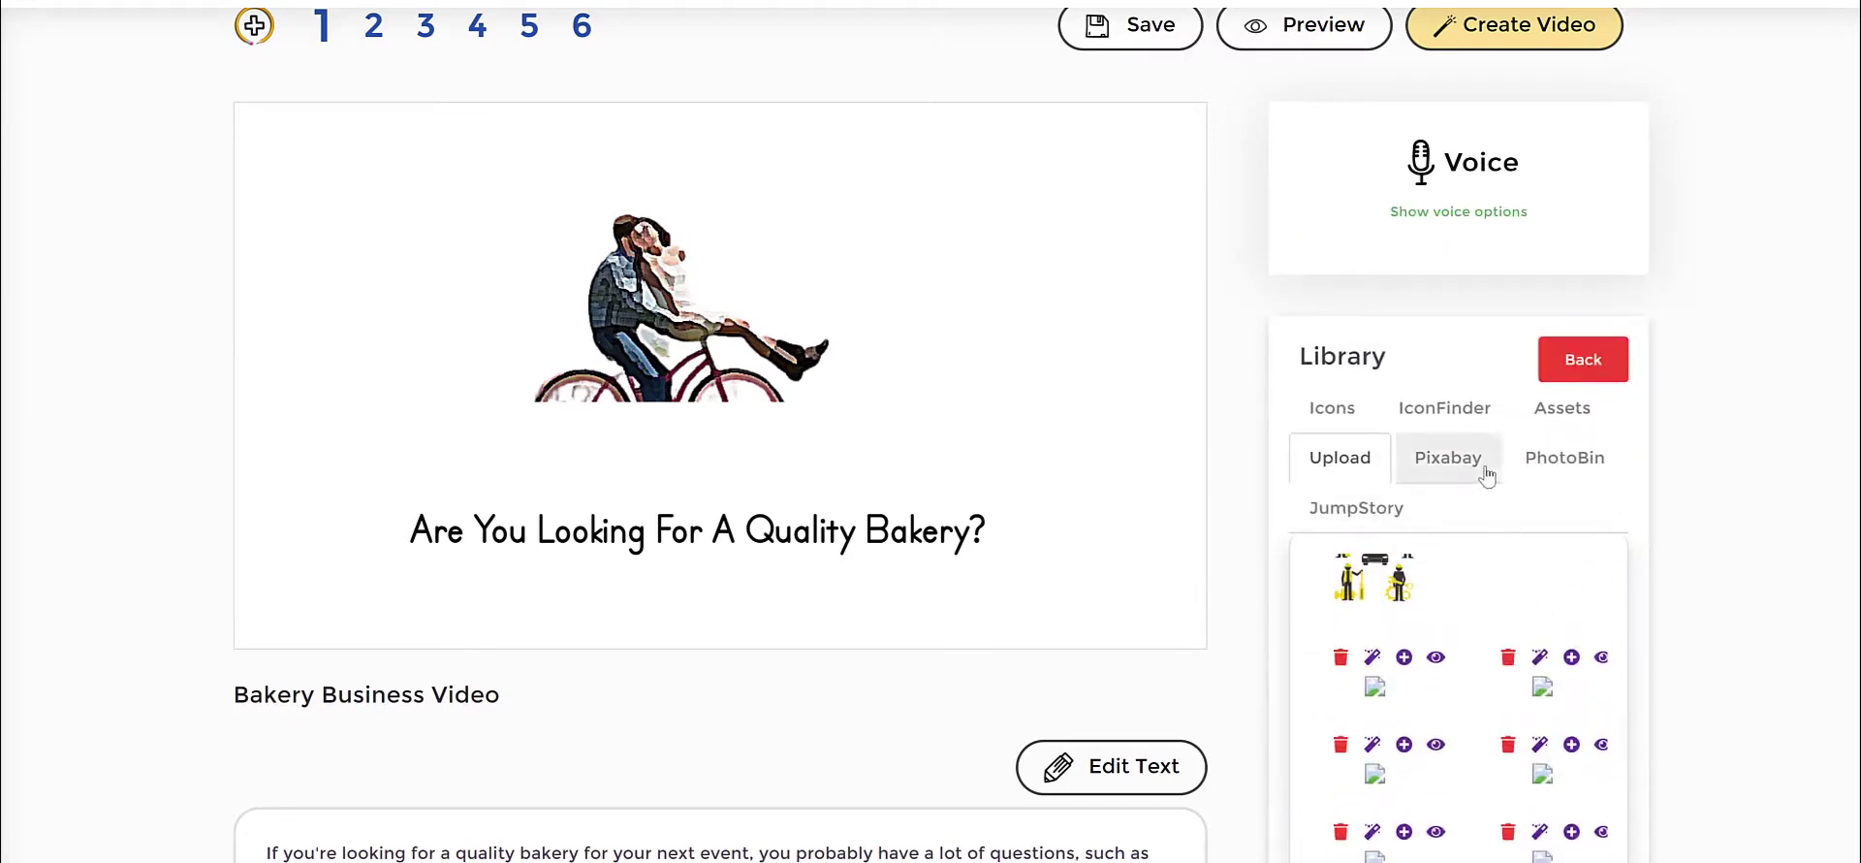
left_click(1562, 471)
left_click(1369, 511)
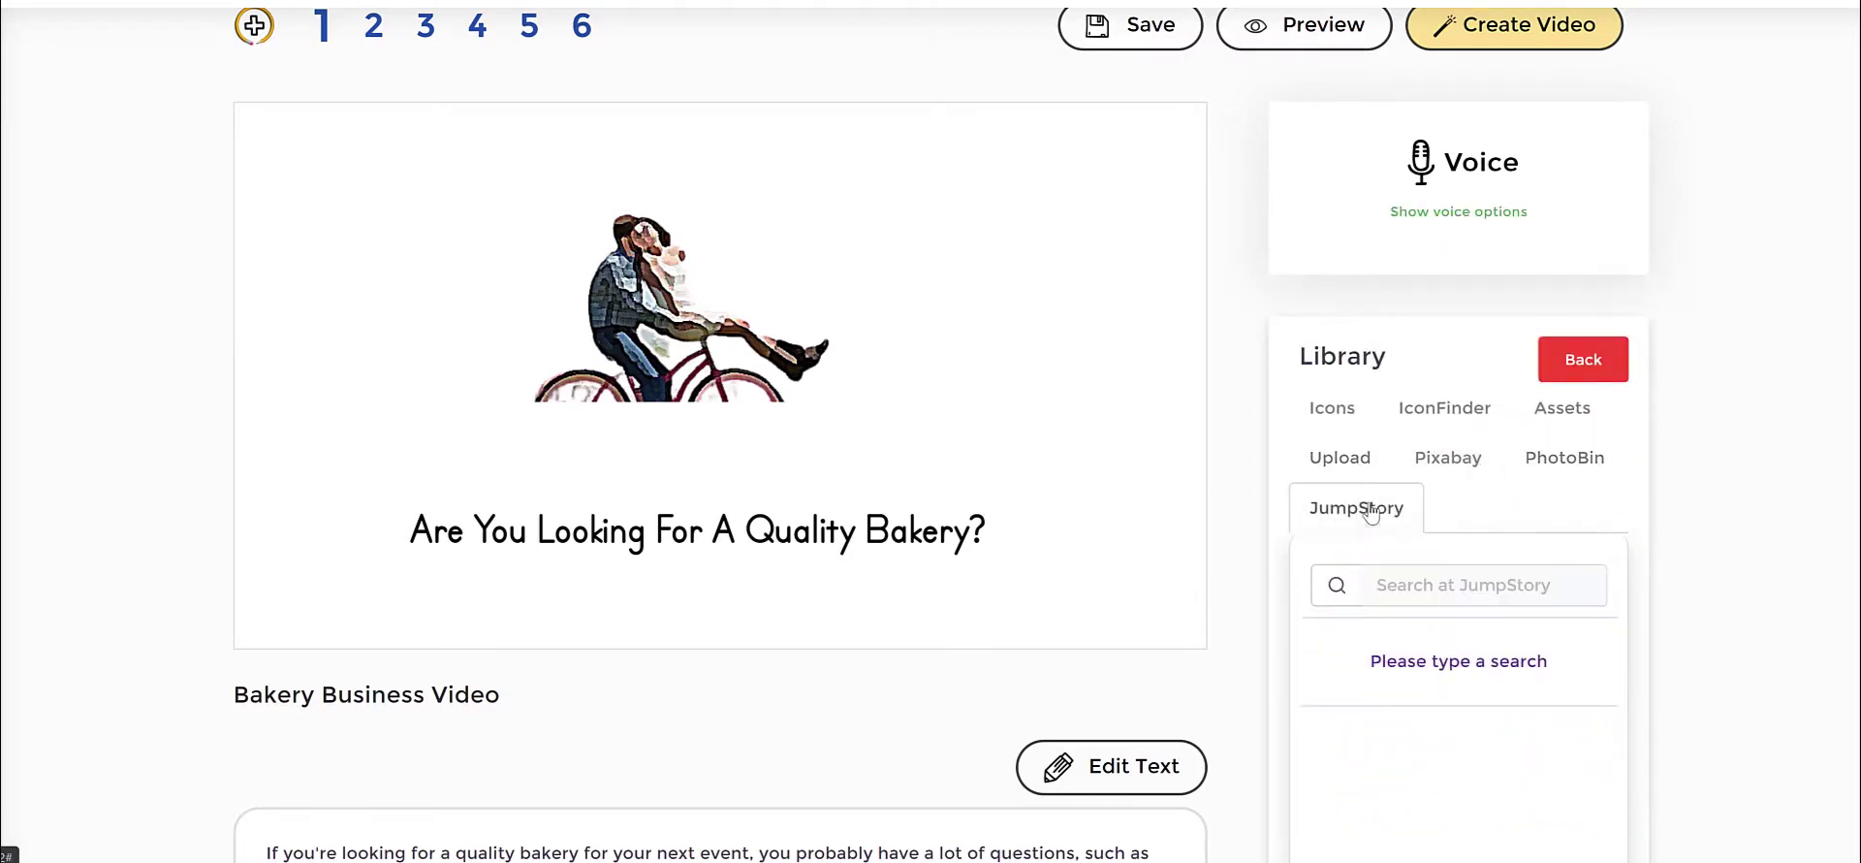
left_click(1447, 583)
type("bake")
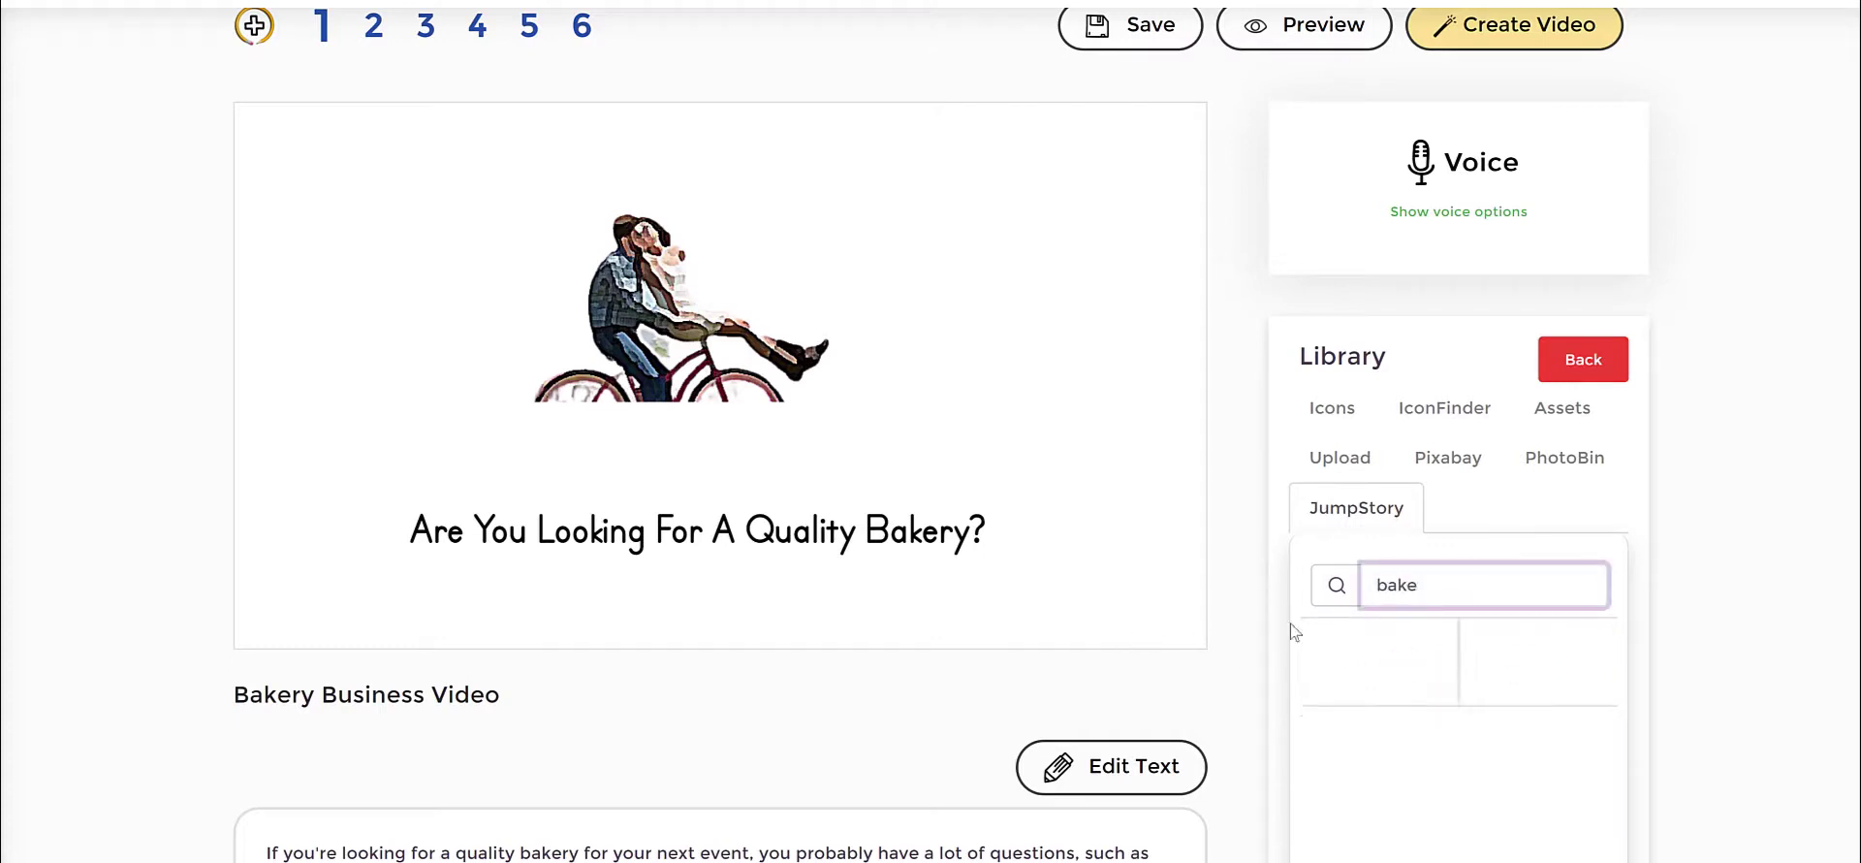
scroll(1394, 611, "down", 1)
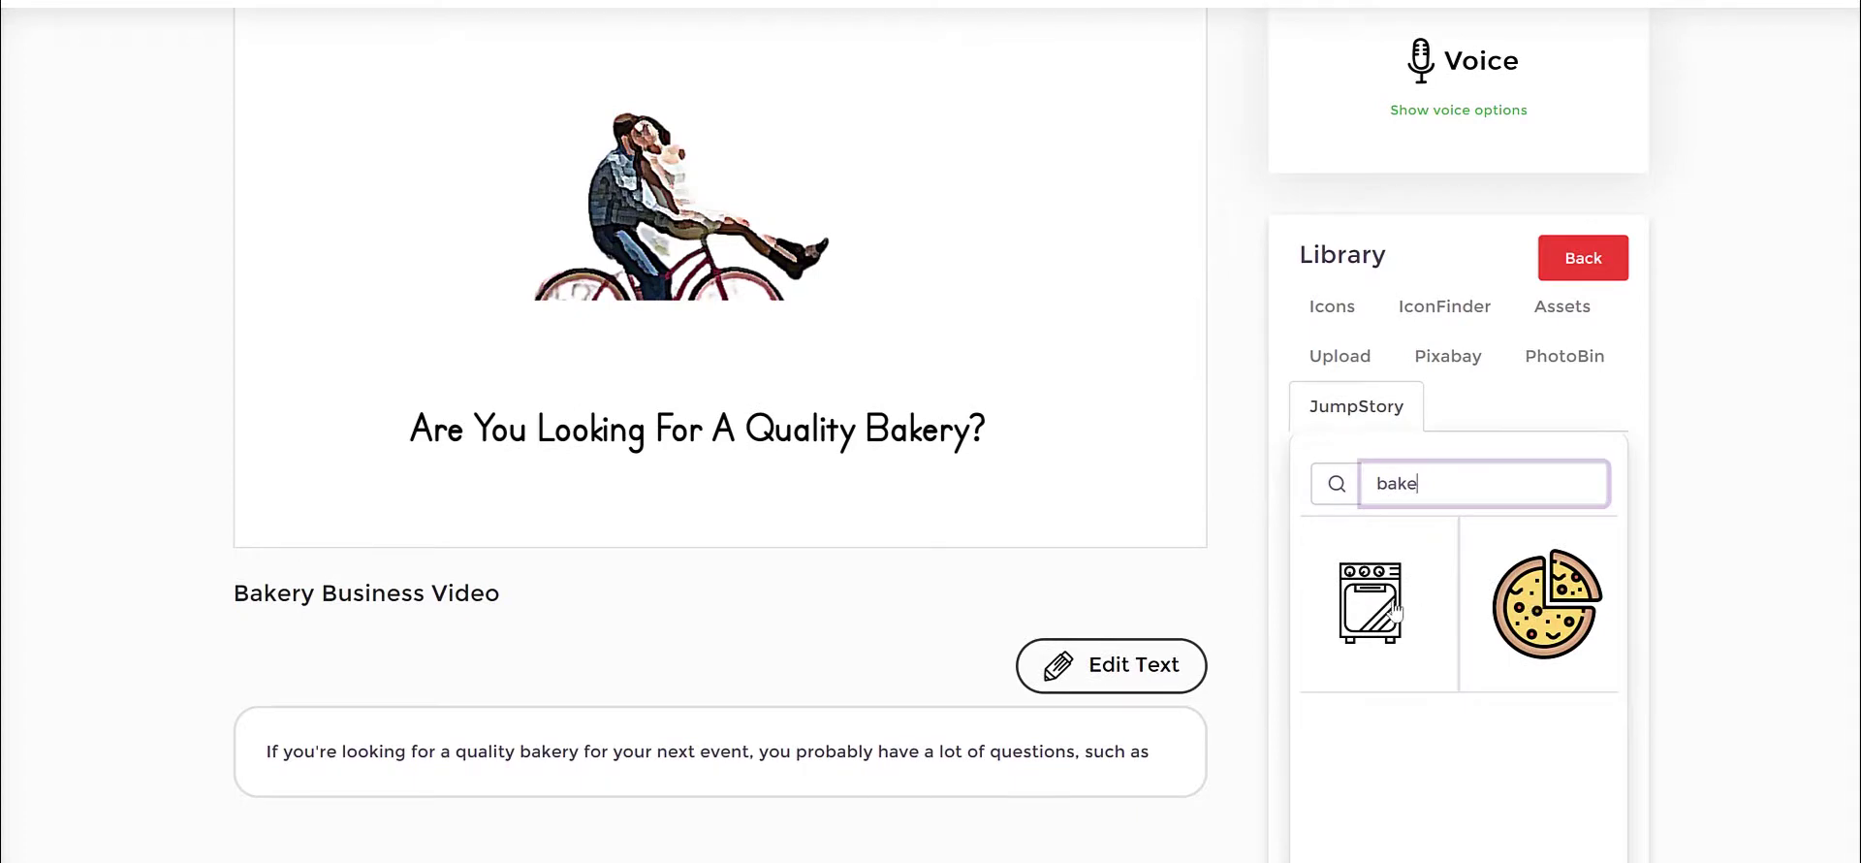
Step: Search JumpStory for "business" and browse the matching icons
left_click_drag(1462, 494, 1219, 489)
key("BackSpace")
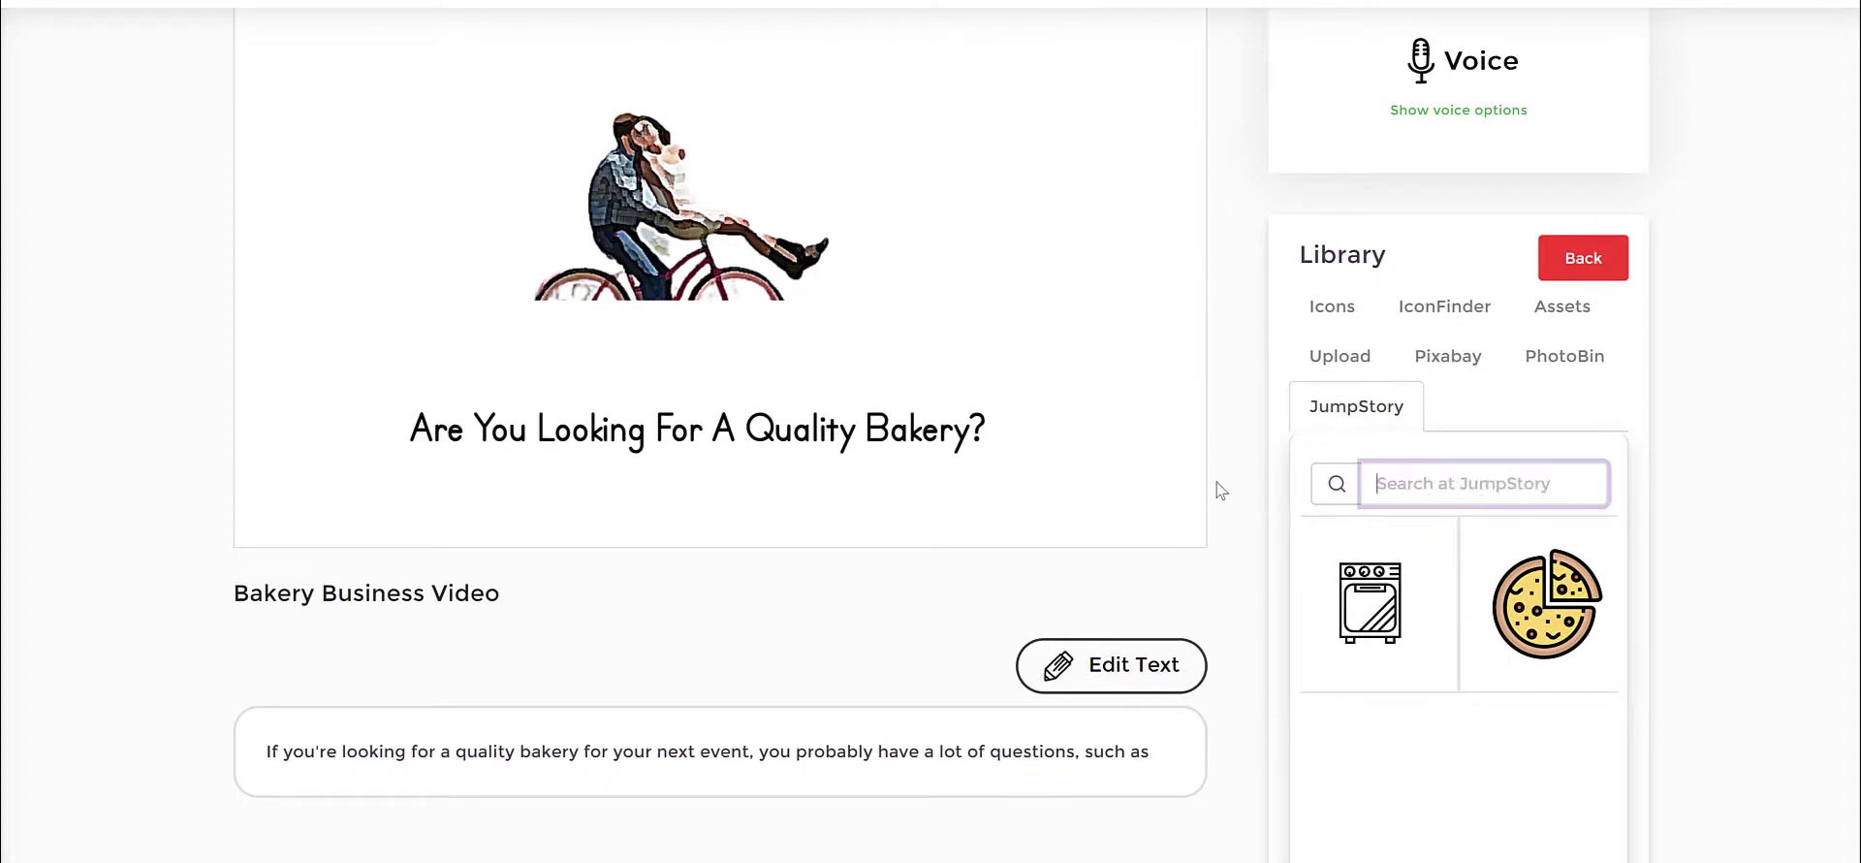
type("busines")
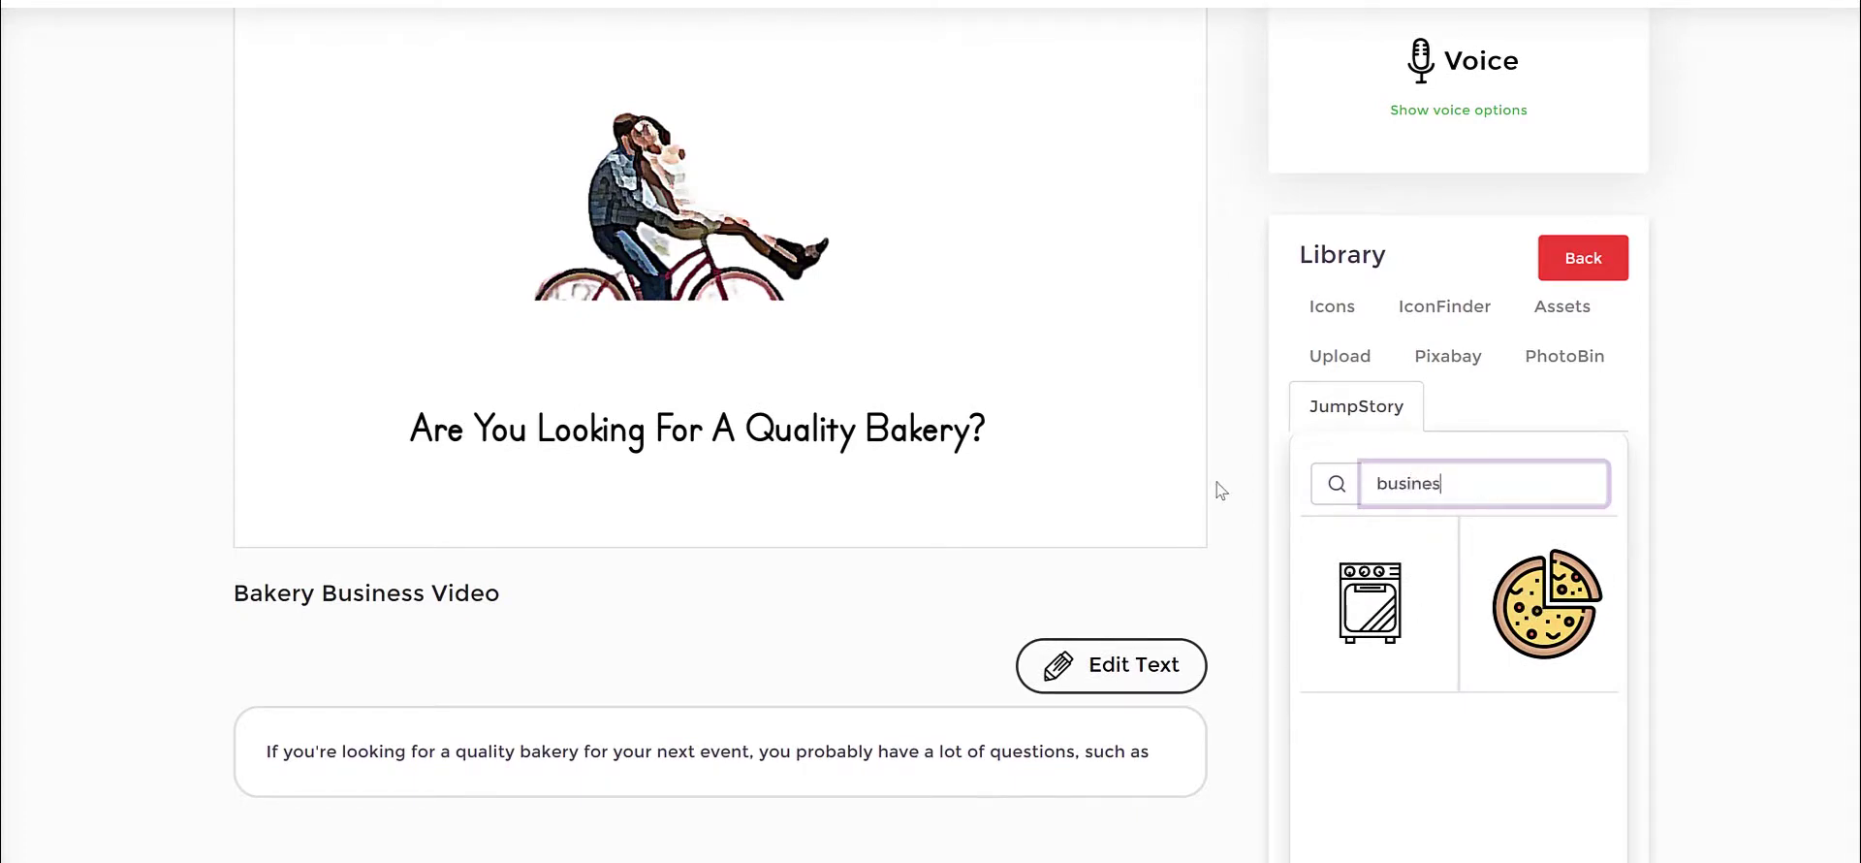
type("s")
key("Return")
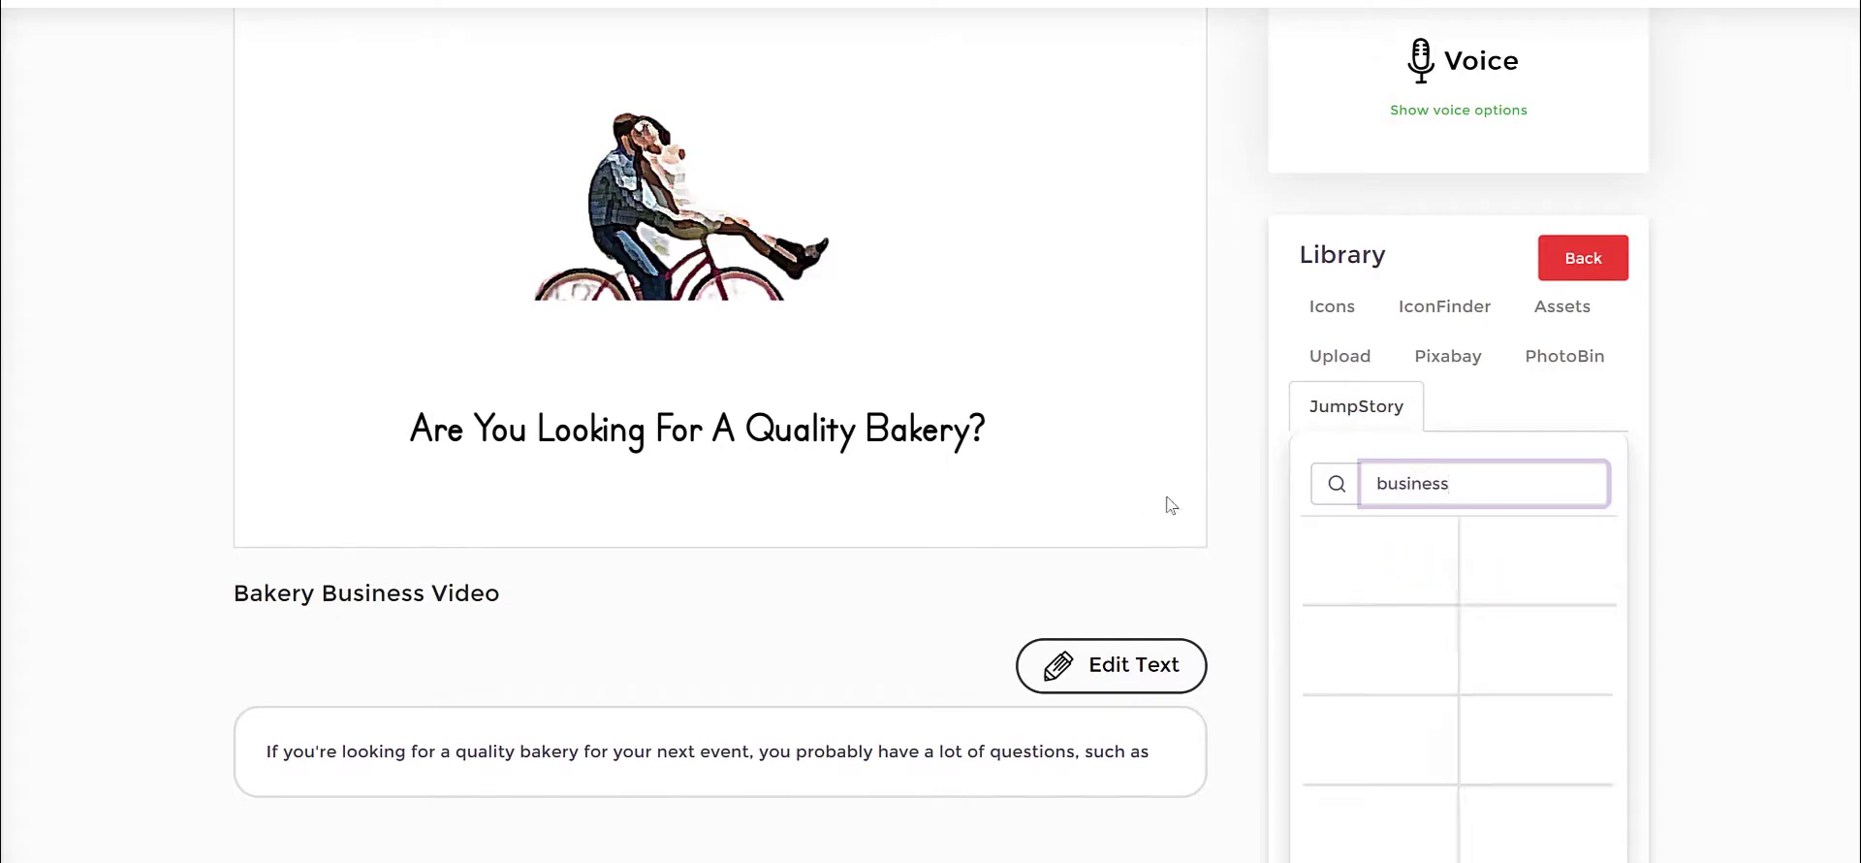
scroll(1562, 625, "down", 3)
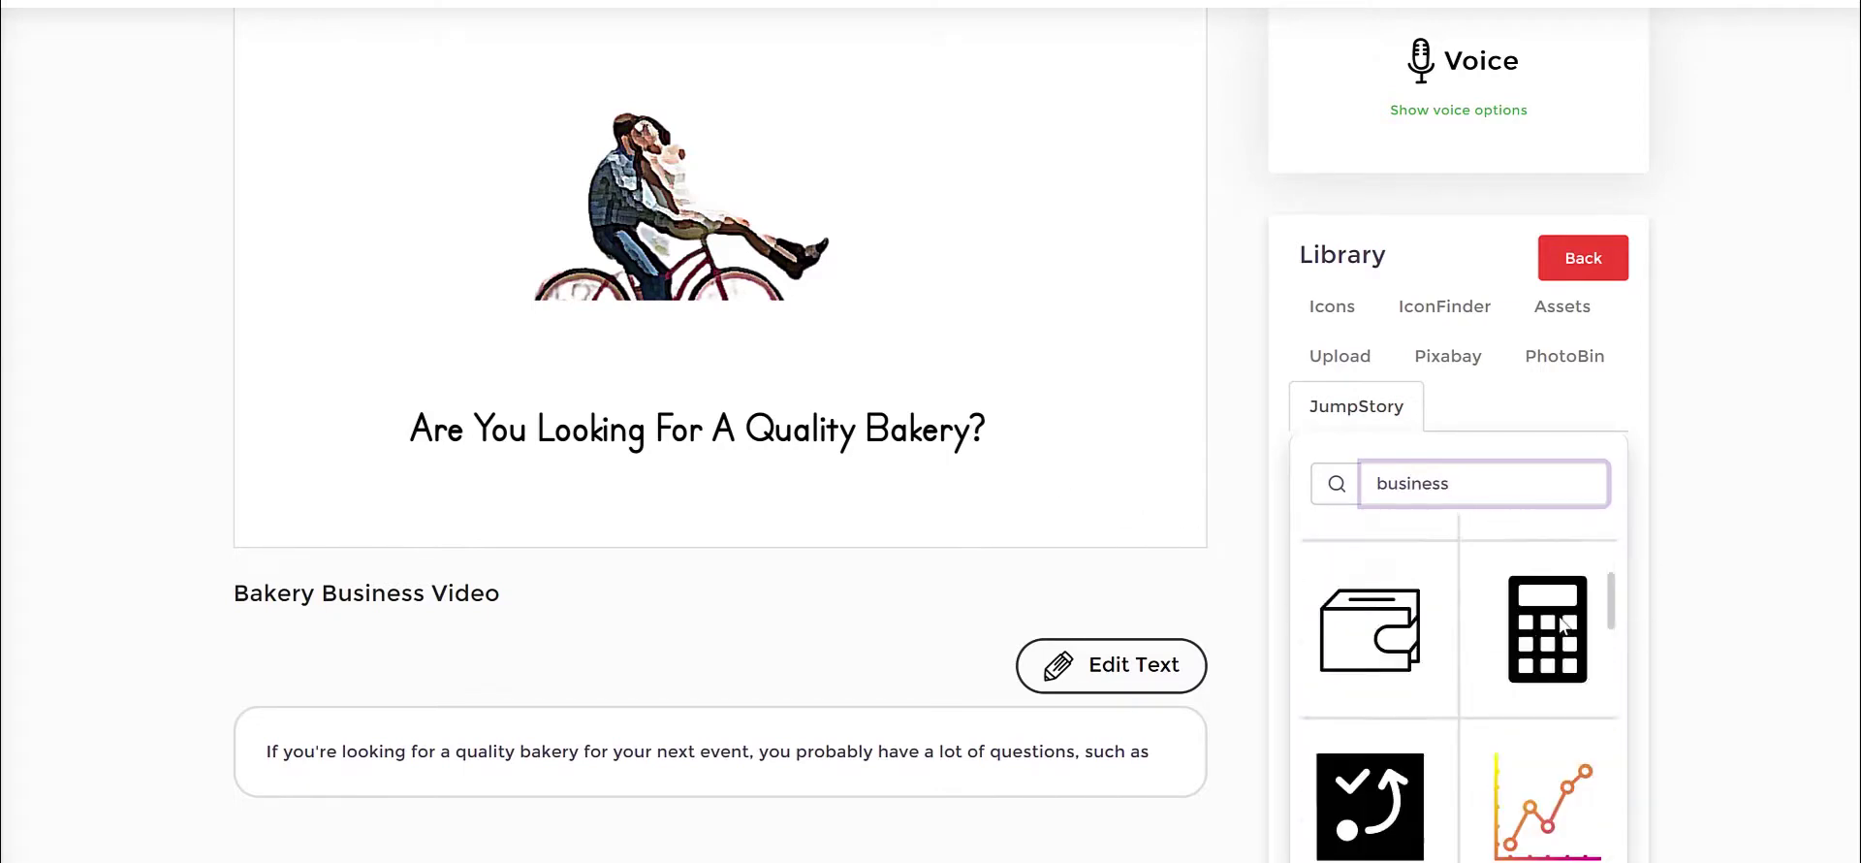
scroll(1562, 625, "down", 2)
scroll(1562, 627, "down", 2)
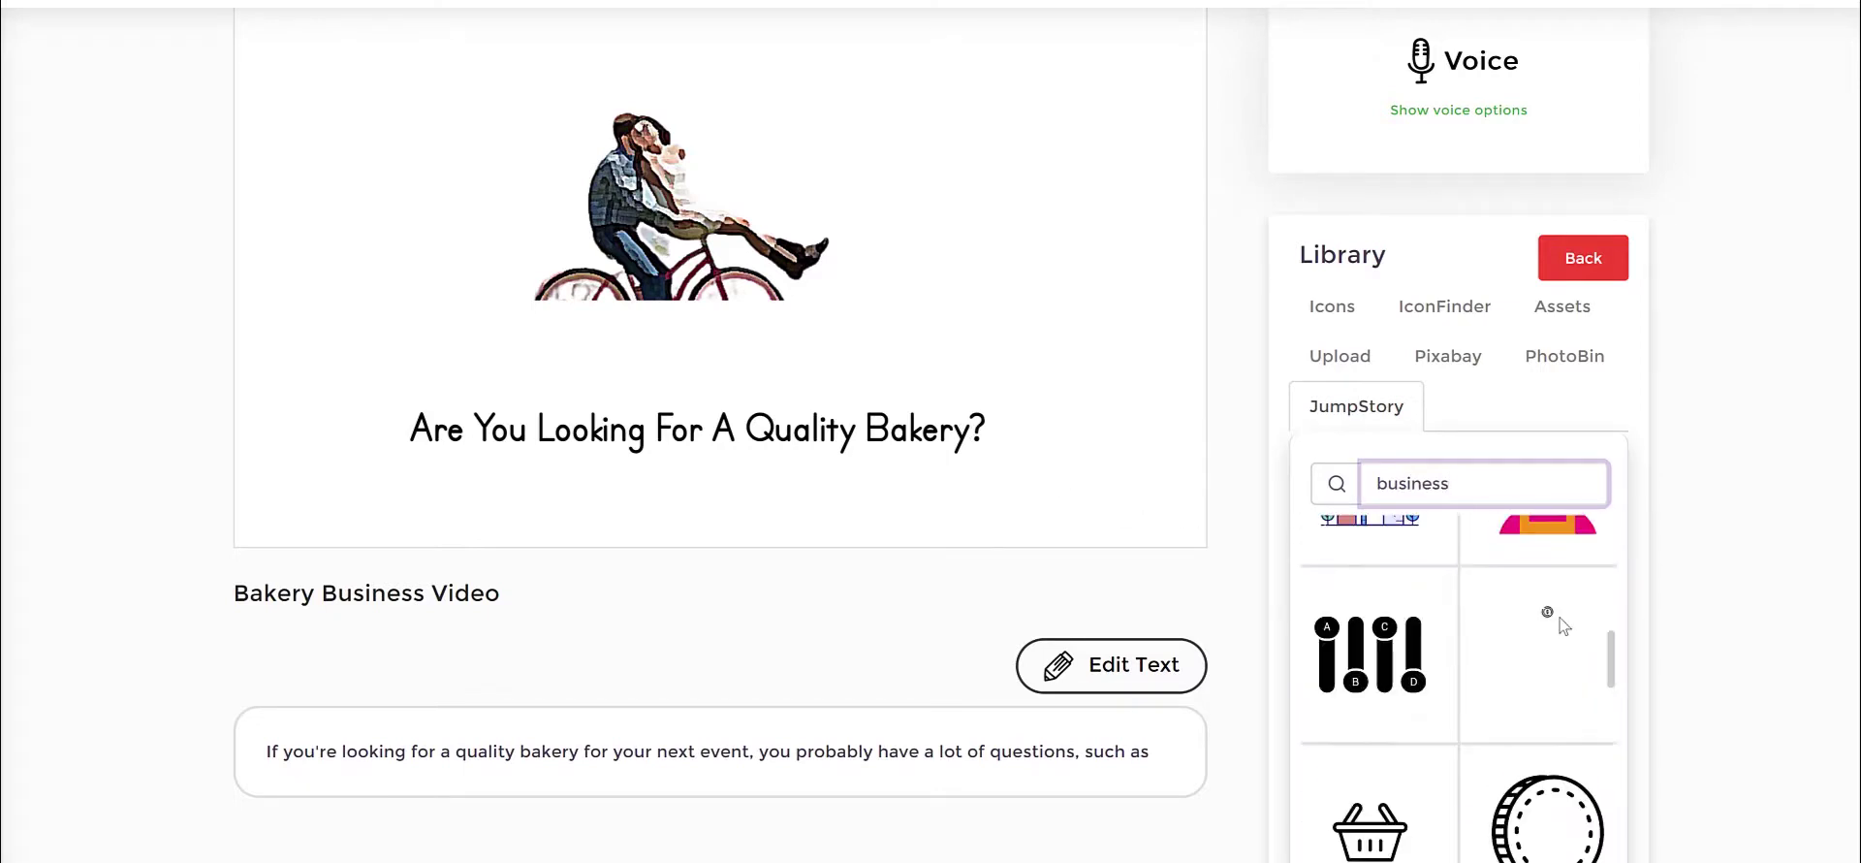
scroll(1564, 626, "up", 2)
scroll(1563, 625, "down", 2)
scroll(1563, 625, "up", 2)
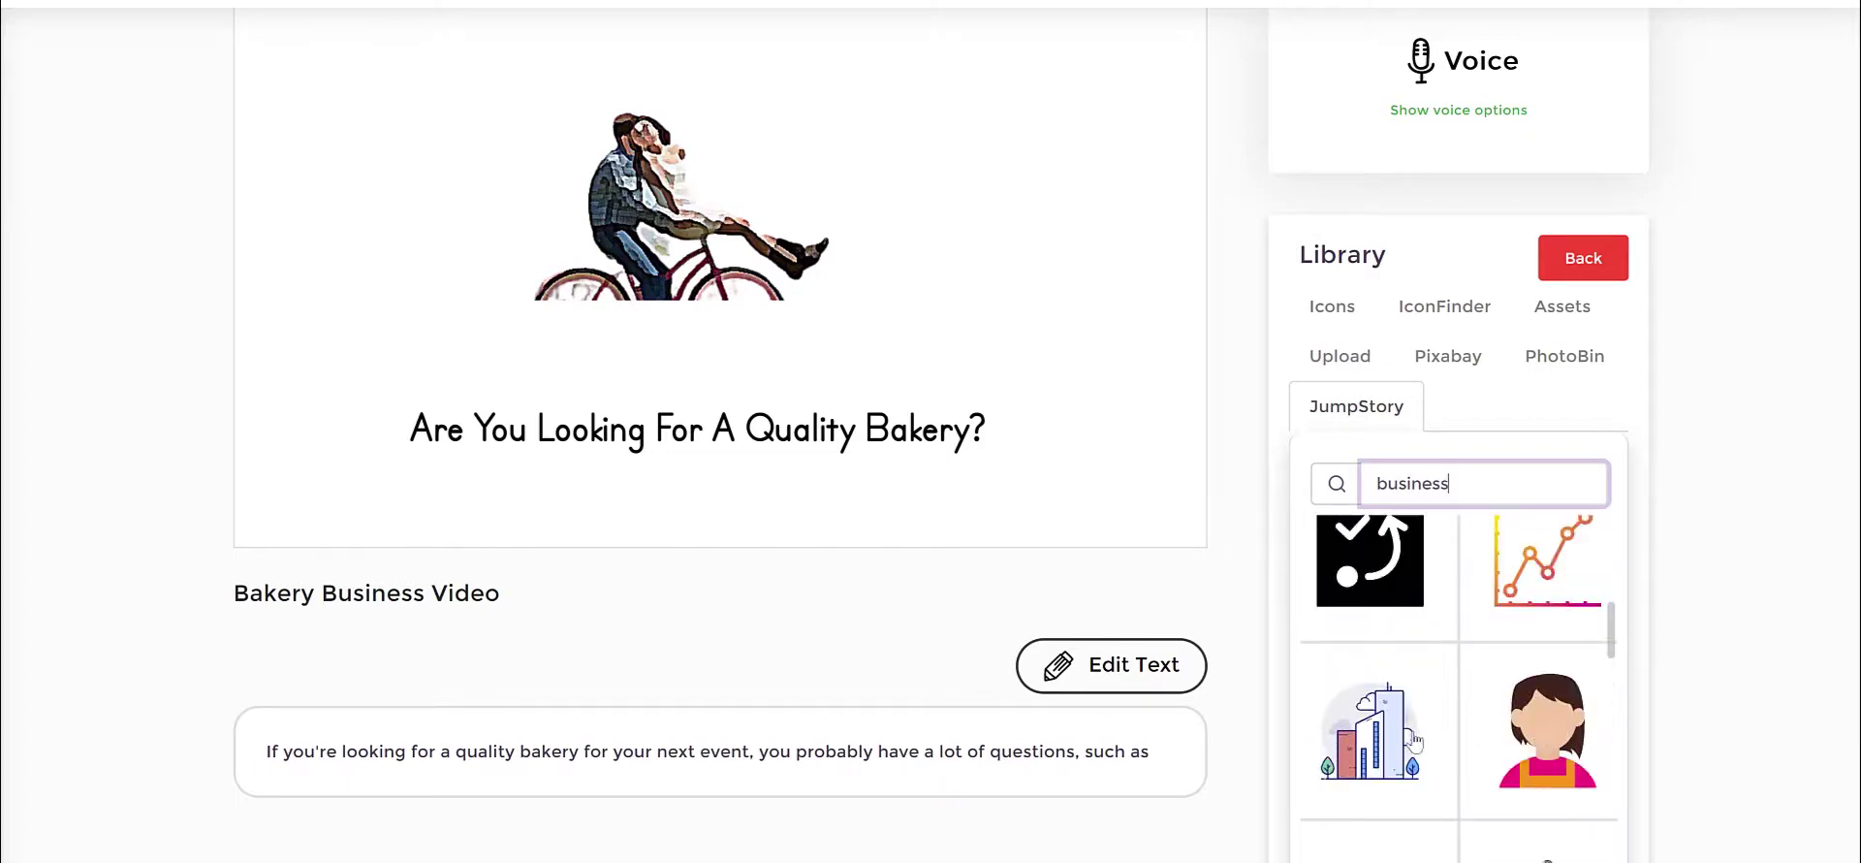
Step: Replace the bicycle couple with the JumpStory icons of the brown box and the girl in an orange apron
left_click(1552, 734)
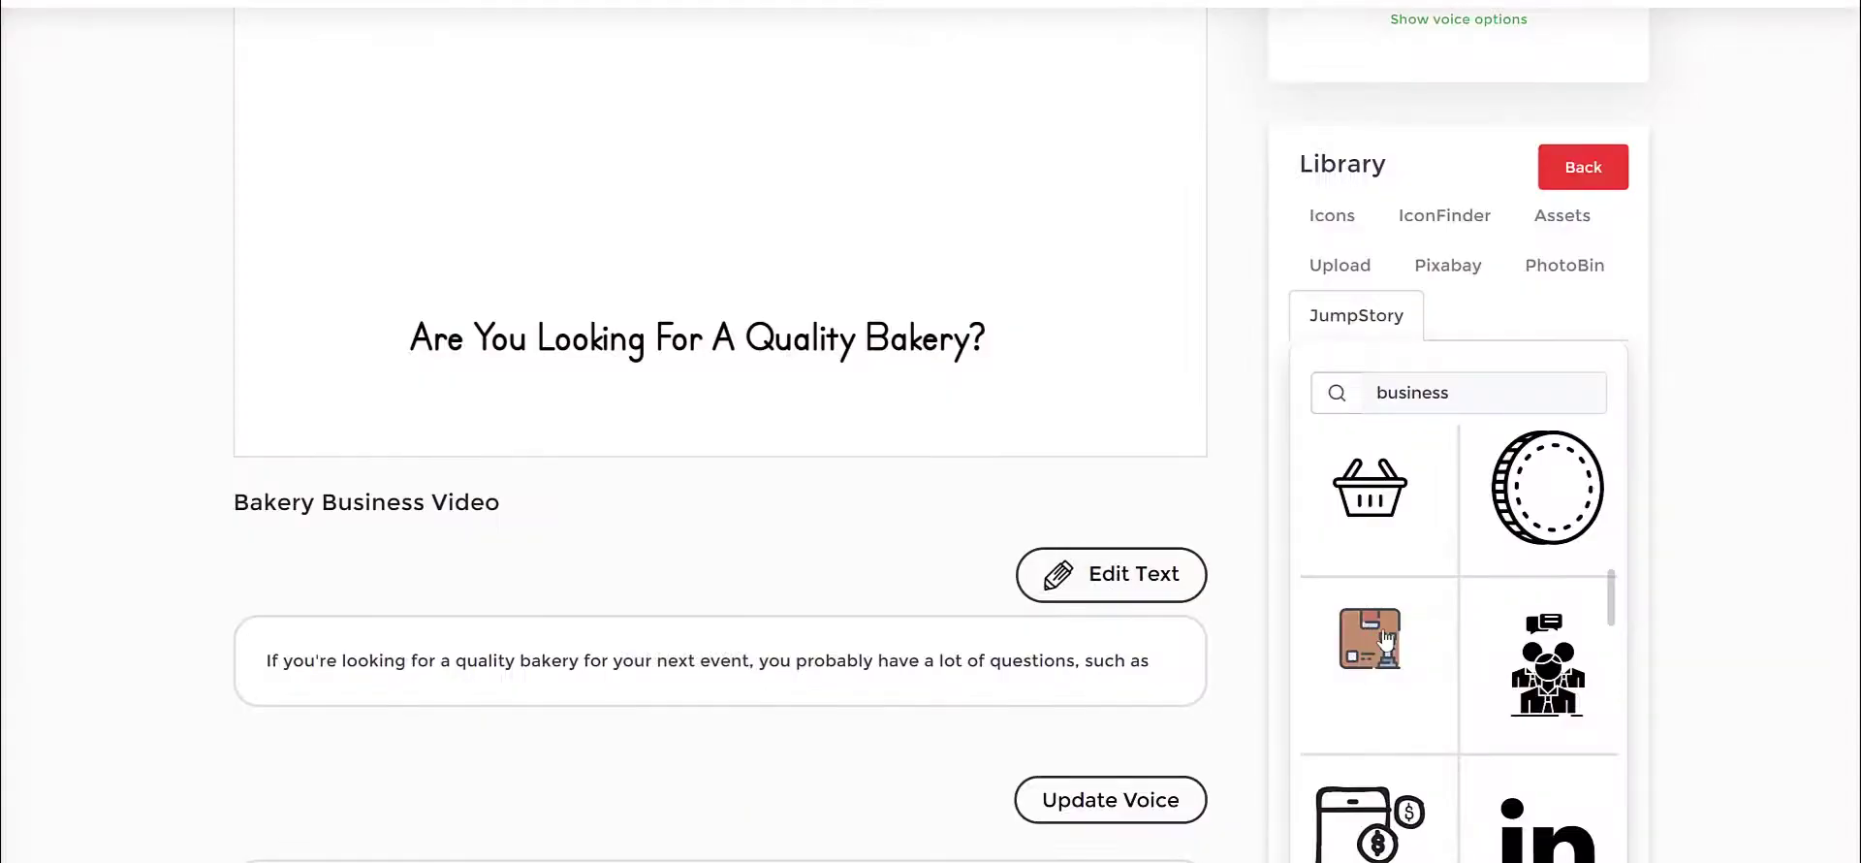
left_click(1386, 640)
scroll(1551, 543, "down", 5)
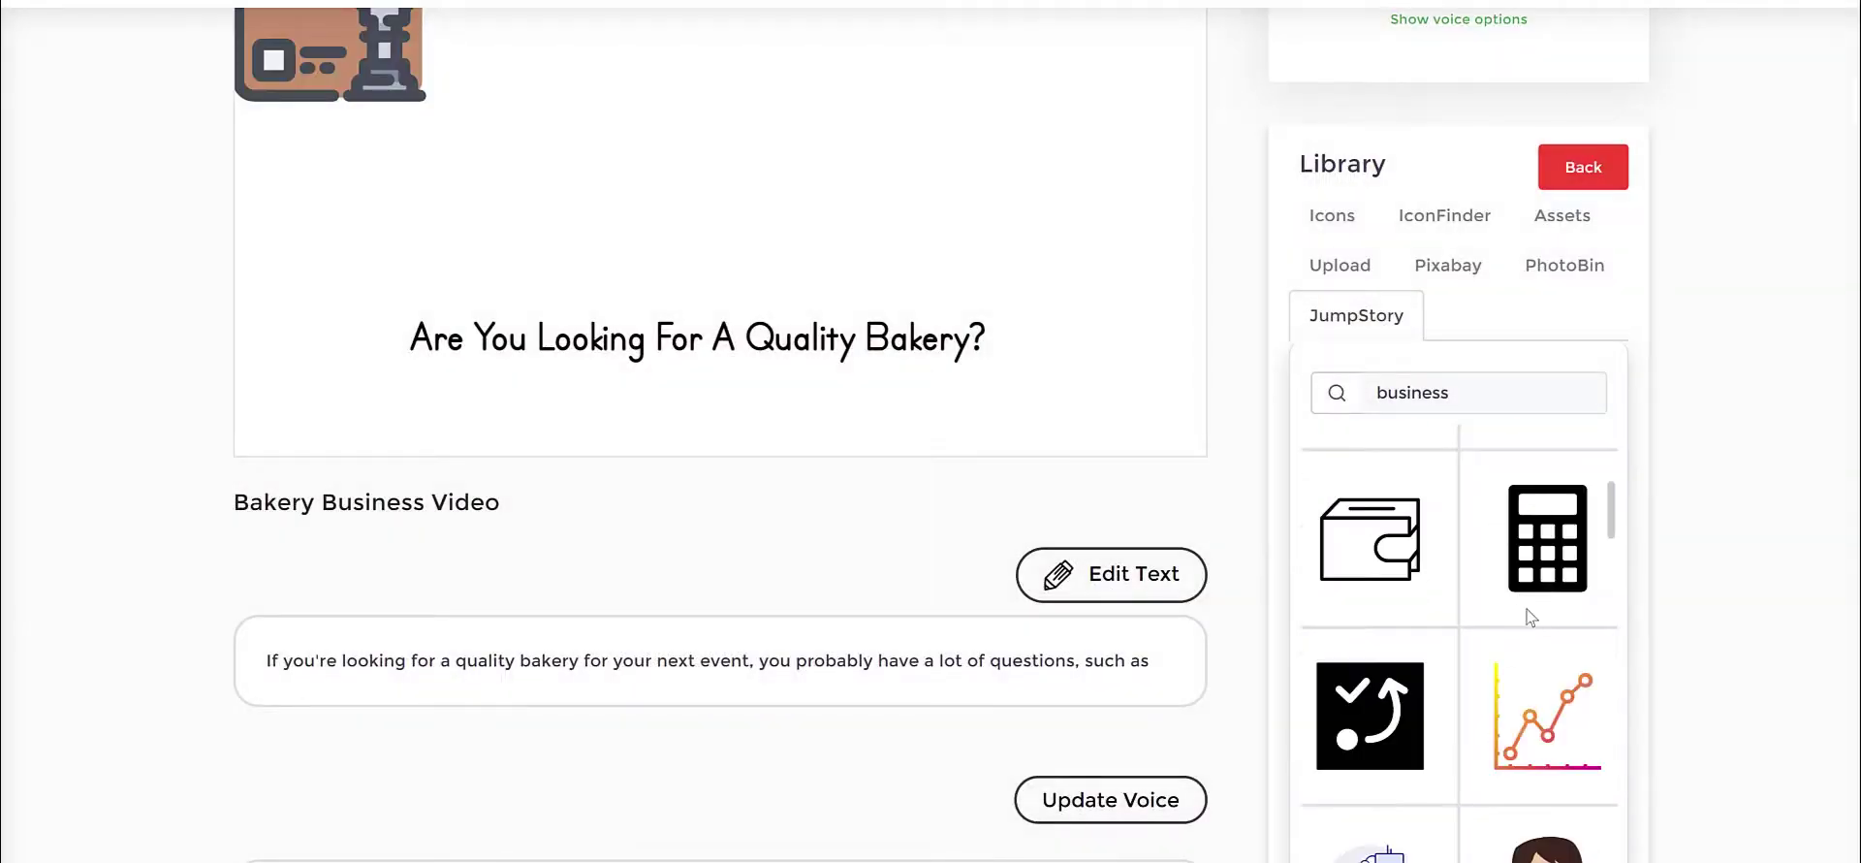
scroll(1548, 554, "down", 4)
left_click(1547, 555)
scroll(856, 274, "up", 4)
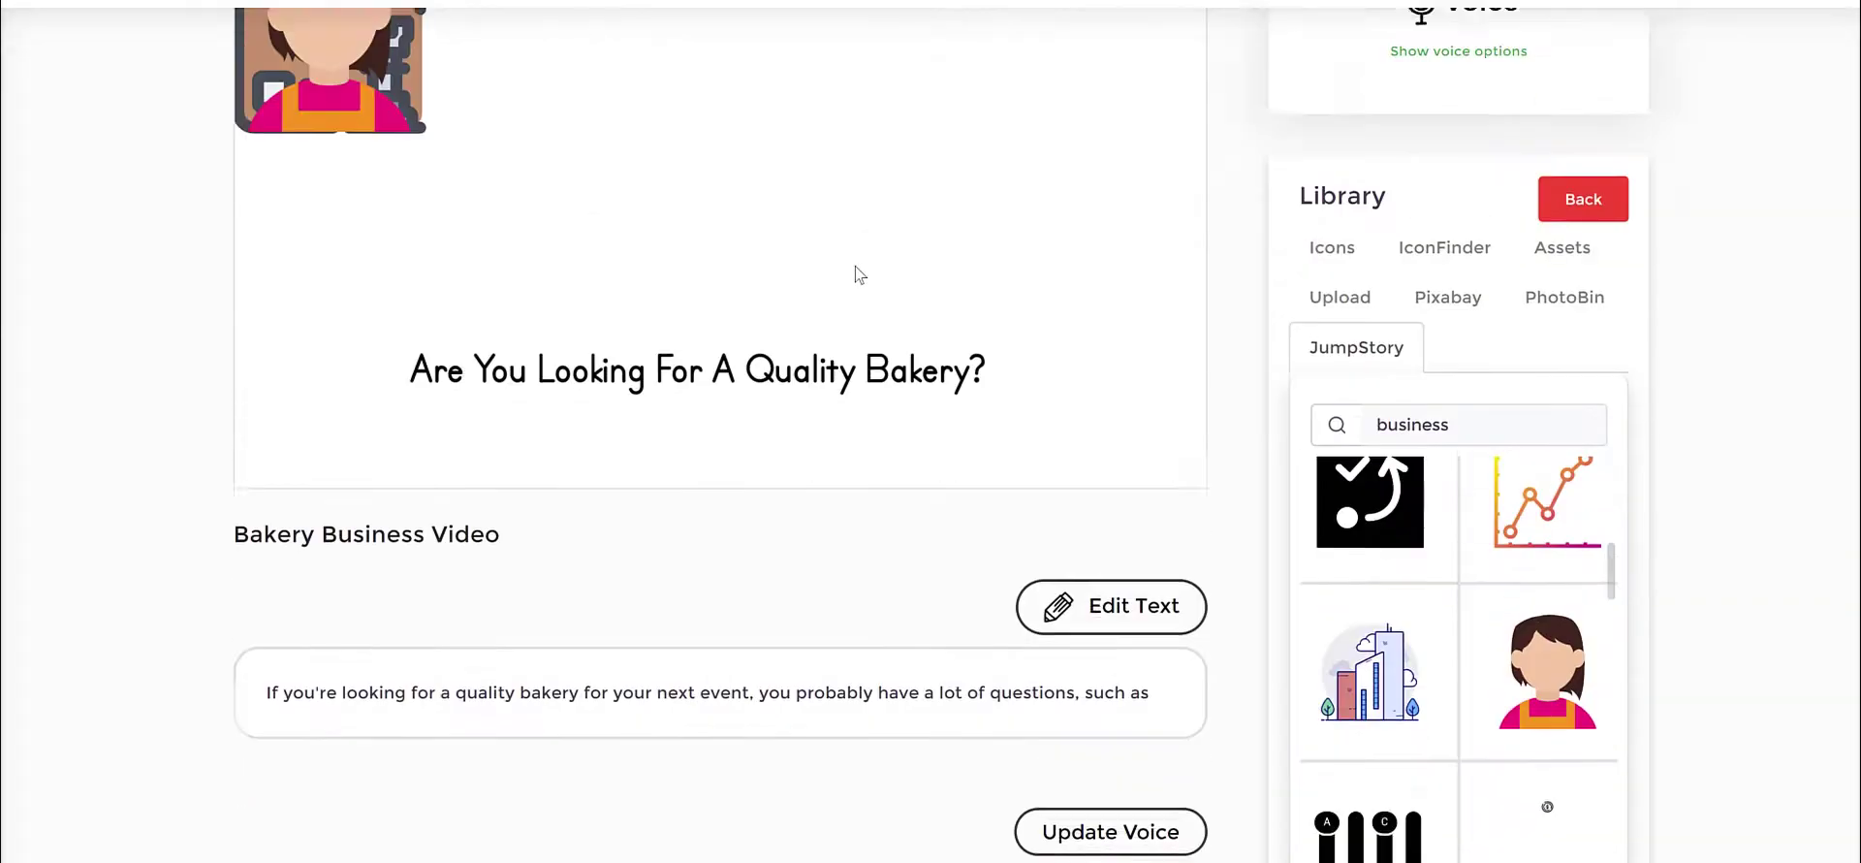
Step: Place the box and girl icons side by side above the caption and enlarge both
left_click_drag(352, 311, 536, 355)
left_click(926, 368)
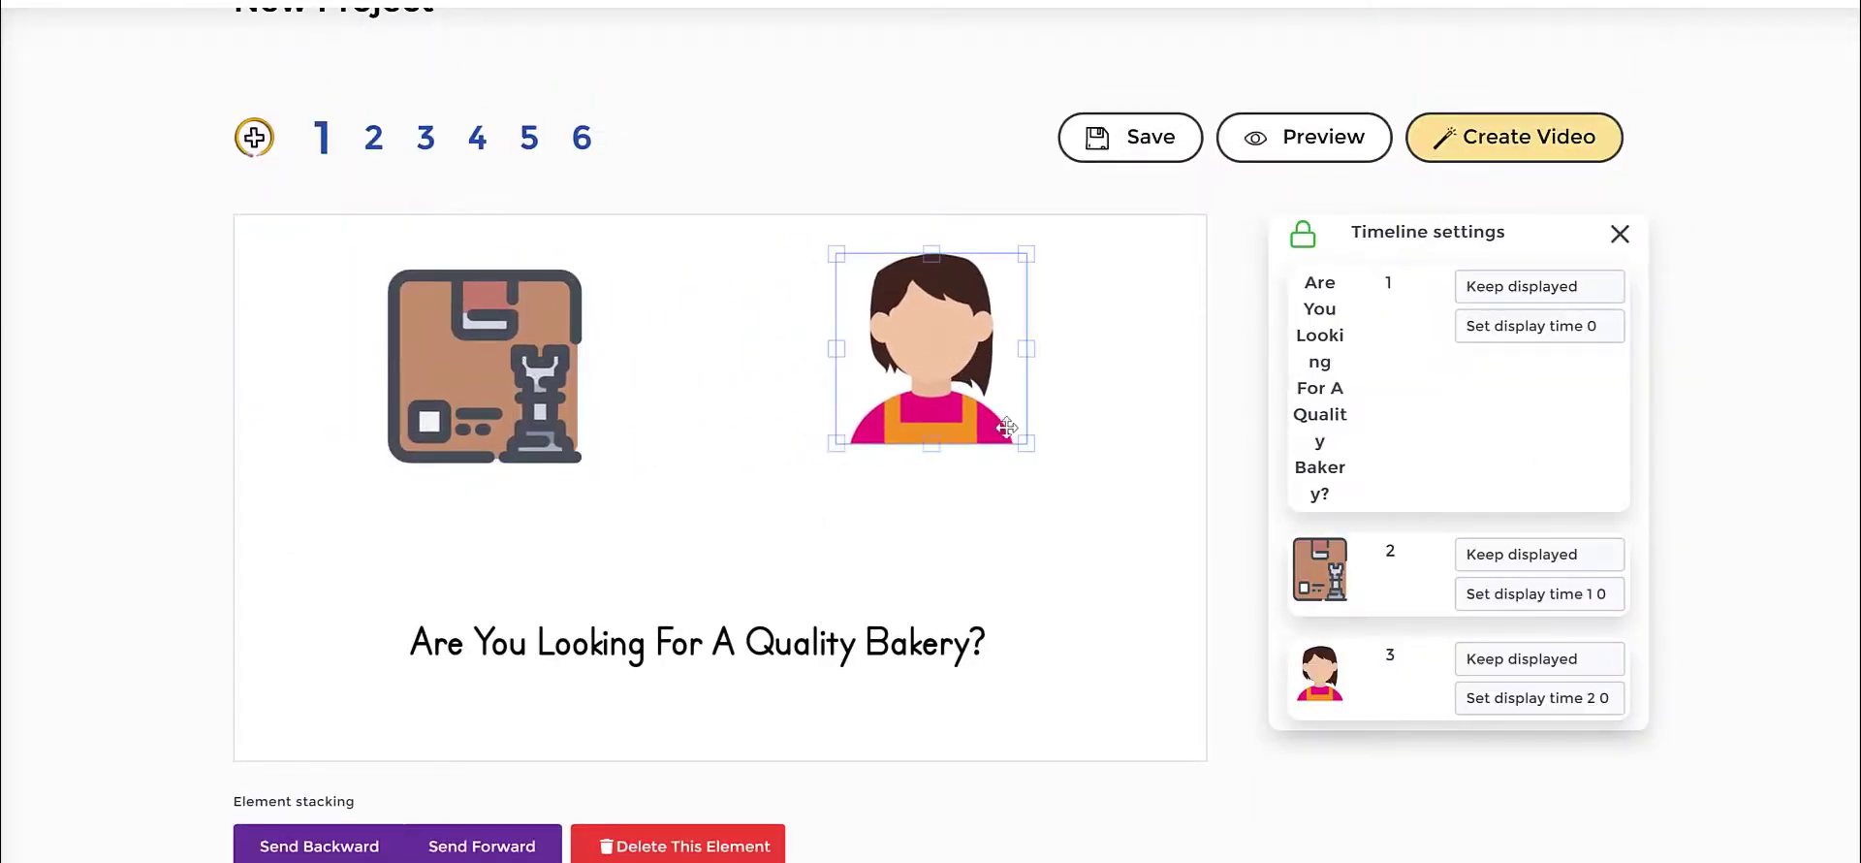
left_click_drag(1022, 454, 1144, 524)
left_click(431, 391)
left_click_drag(577, 472, 658, 535)
left_click(694, 481)
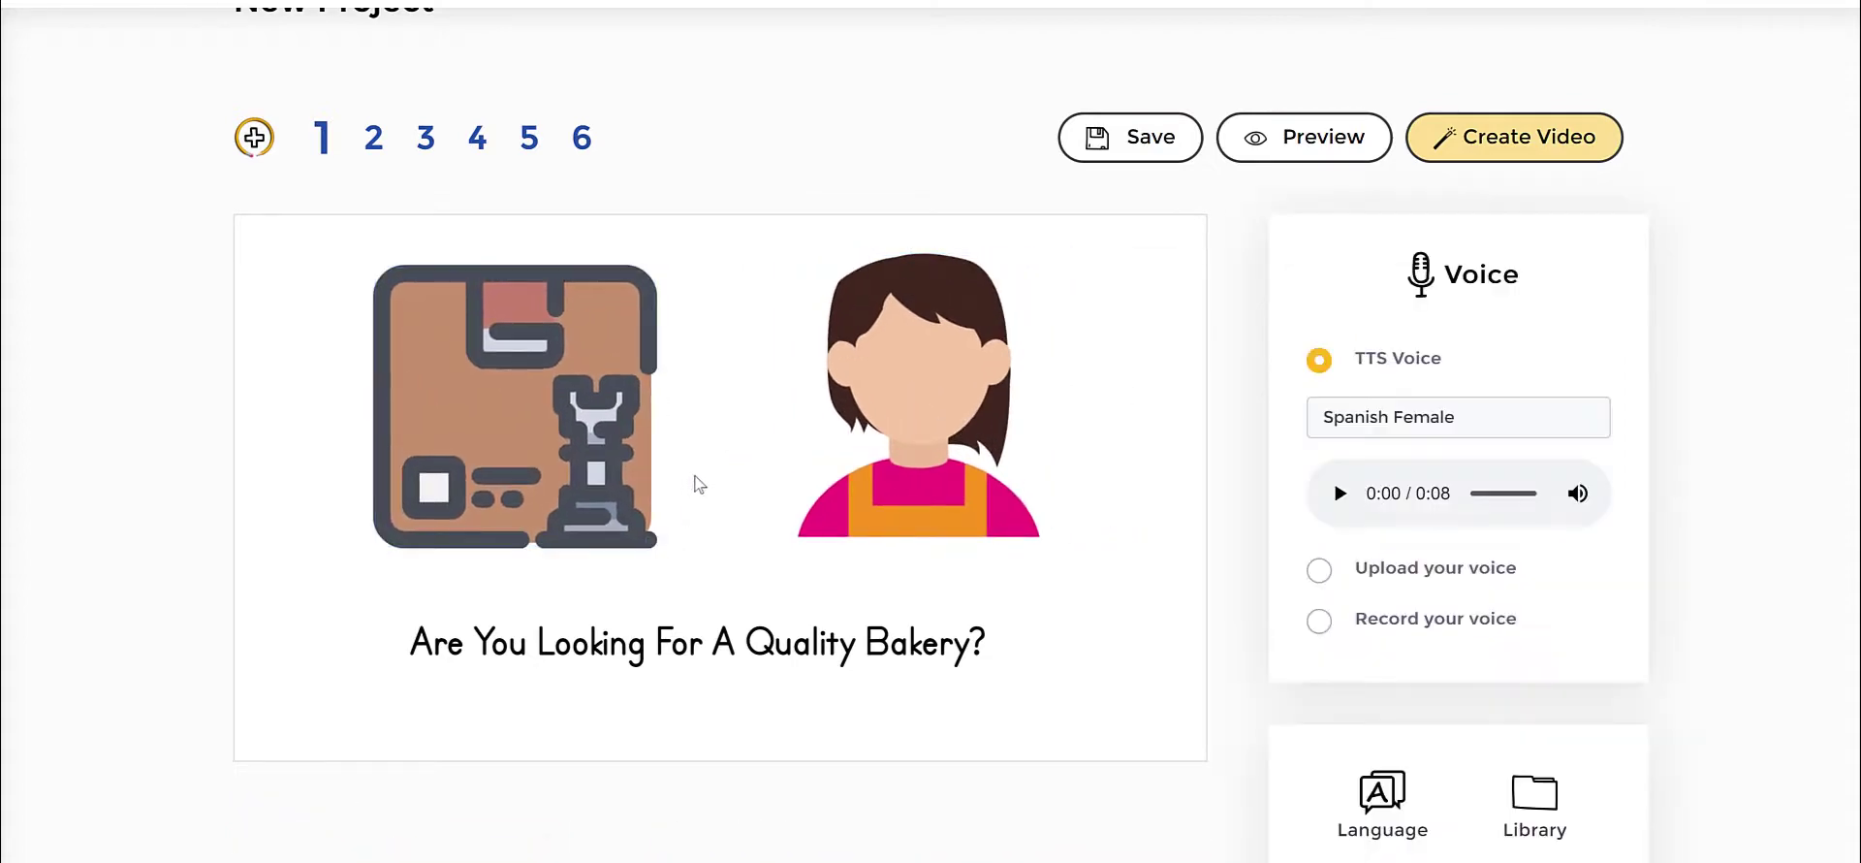
Step: Keep the box icon's transition as Hand drawing and set its speed to 2 s
scroll(872, 438, "down", 1)
scroll(873, 438, "down", 1)
left_click(1013, 277)
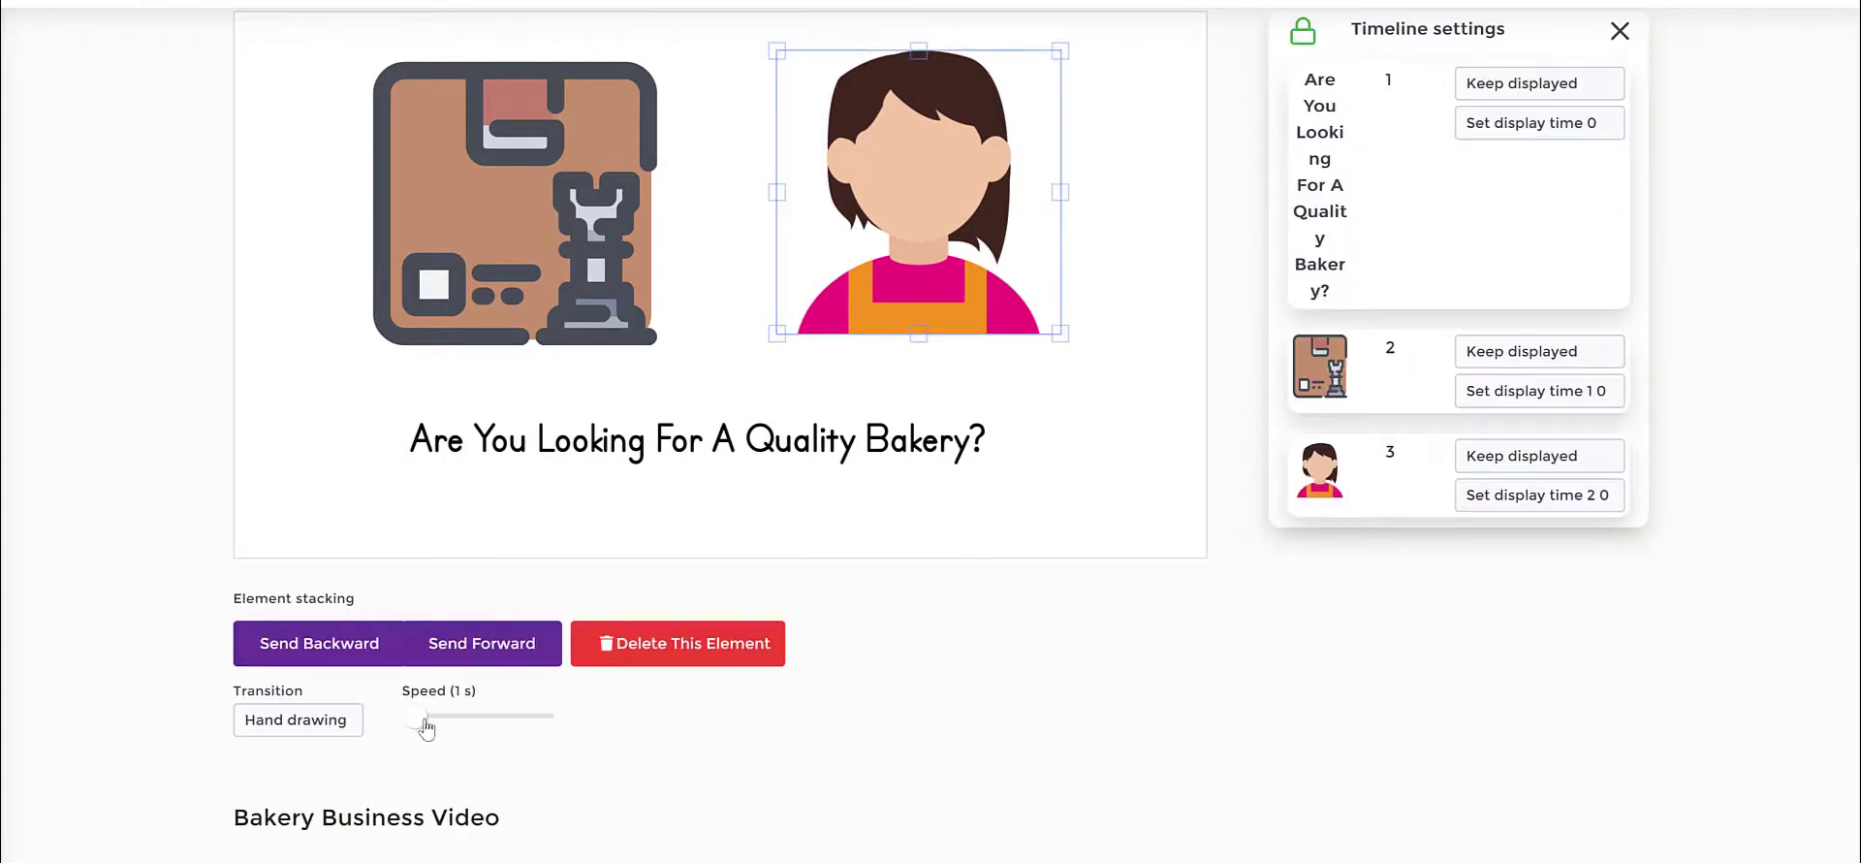
left_click_drag(427, 727, 435, 719)
left_click(313, 722)
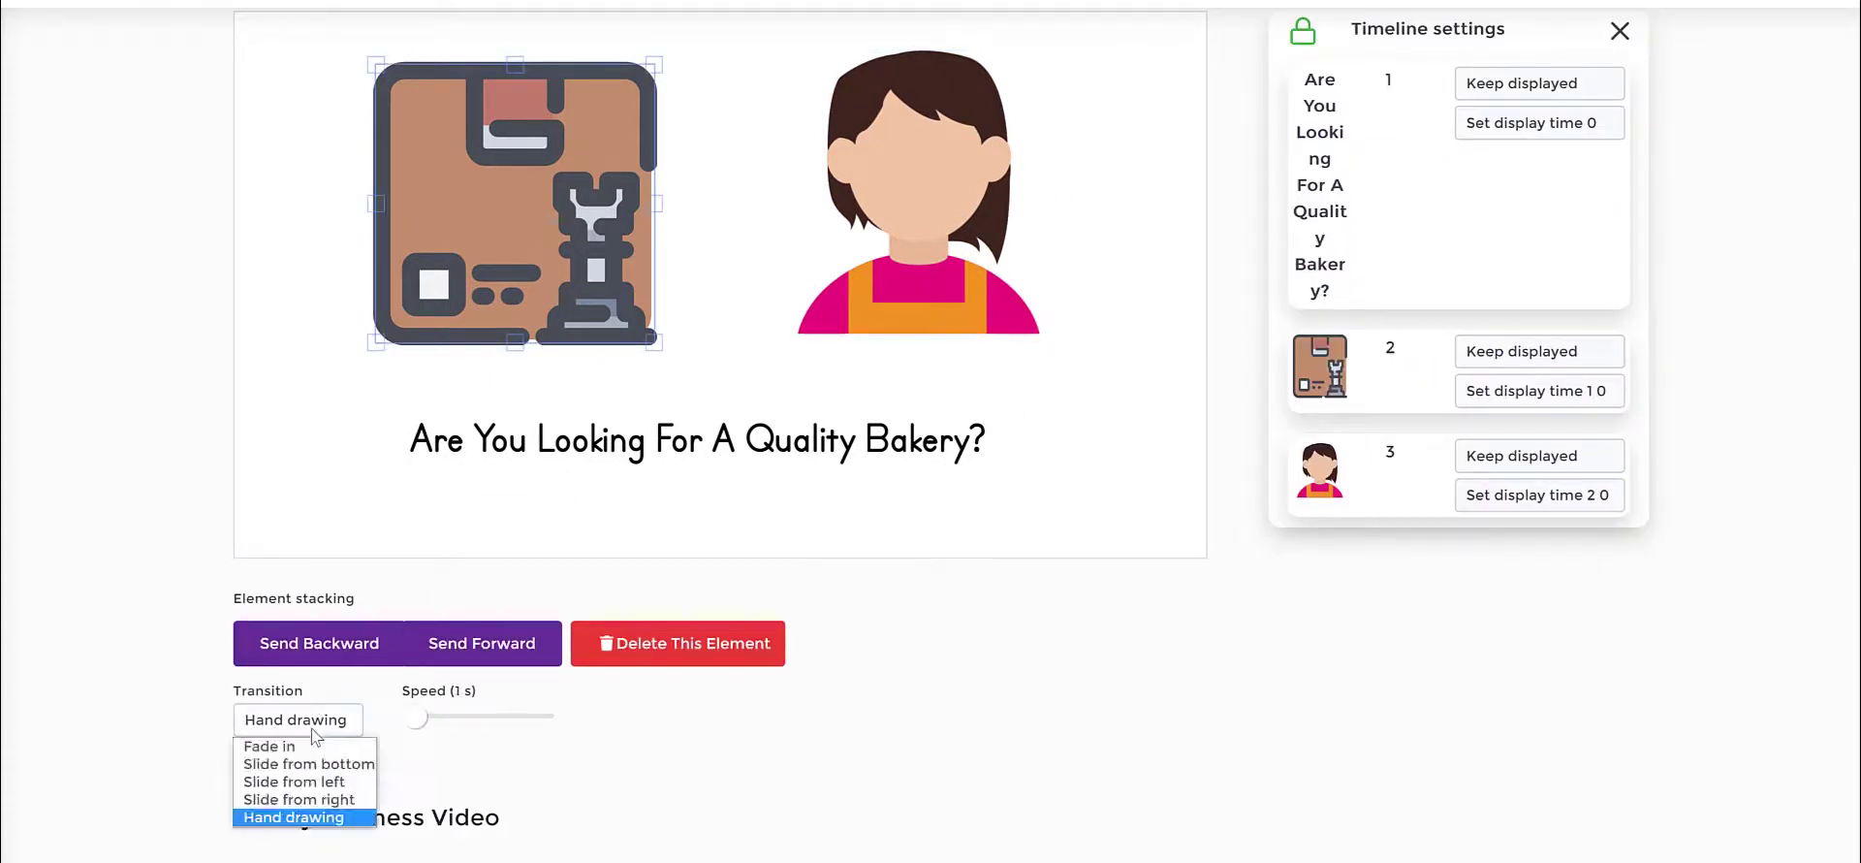
left_click(320, 819)
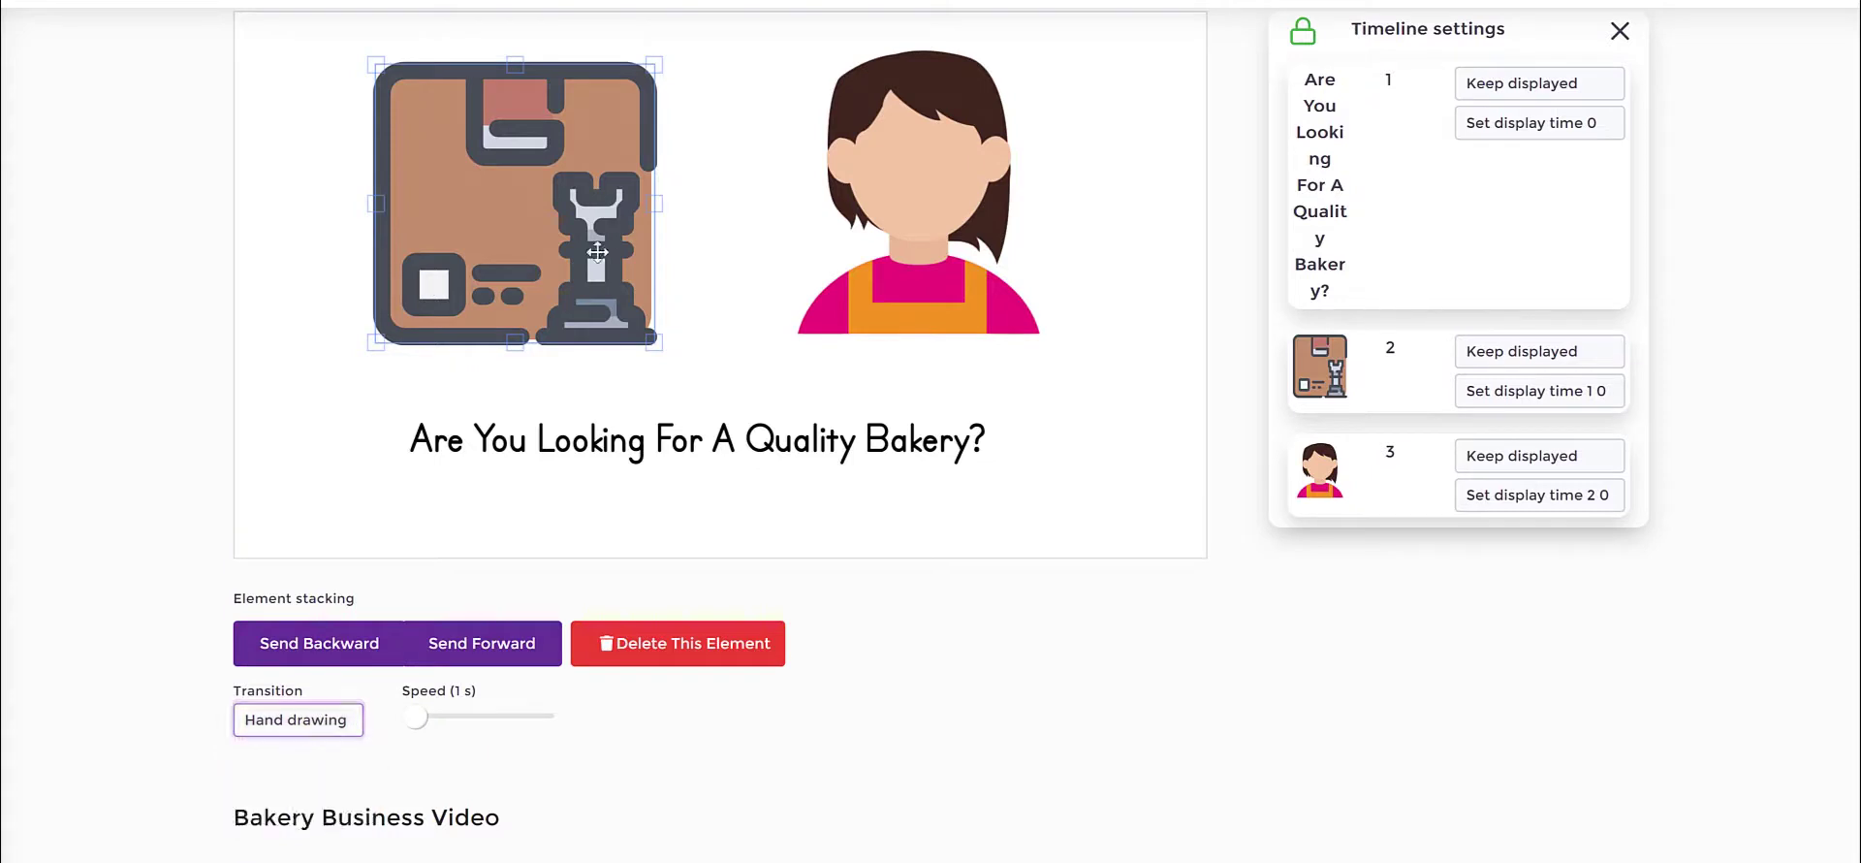
left_click_drag(423, 728, 453, 734)
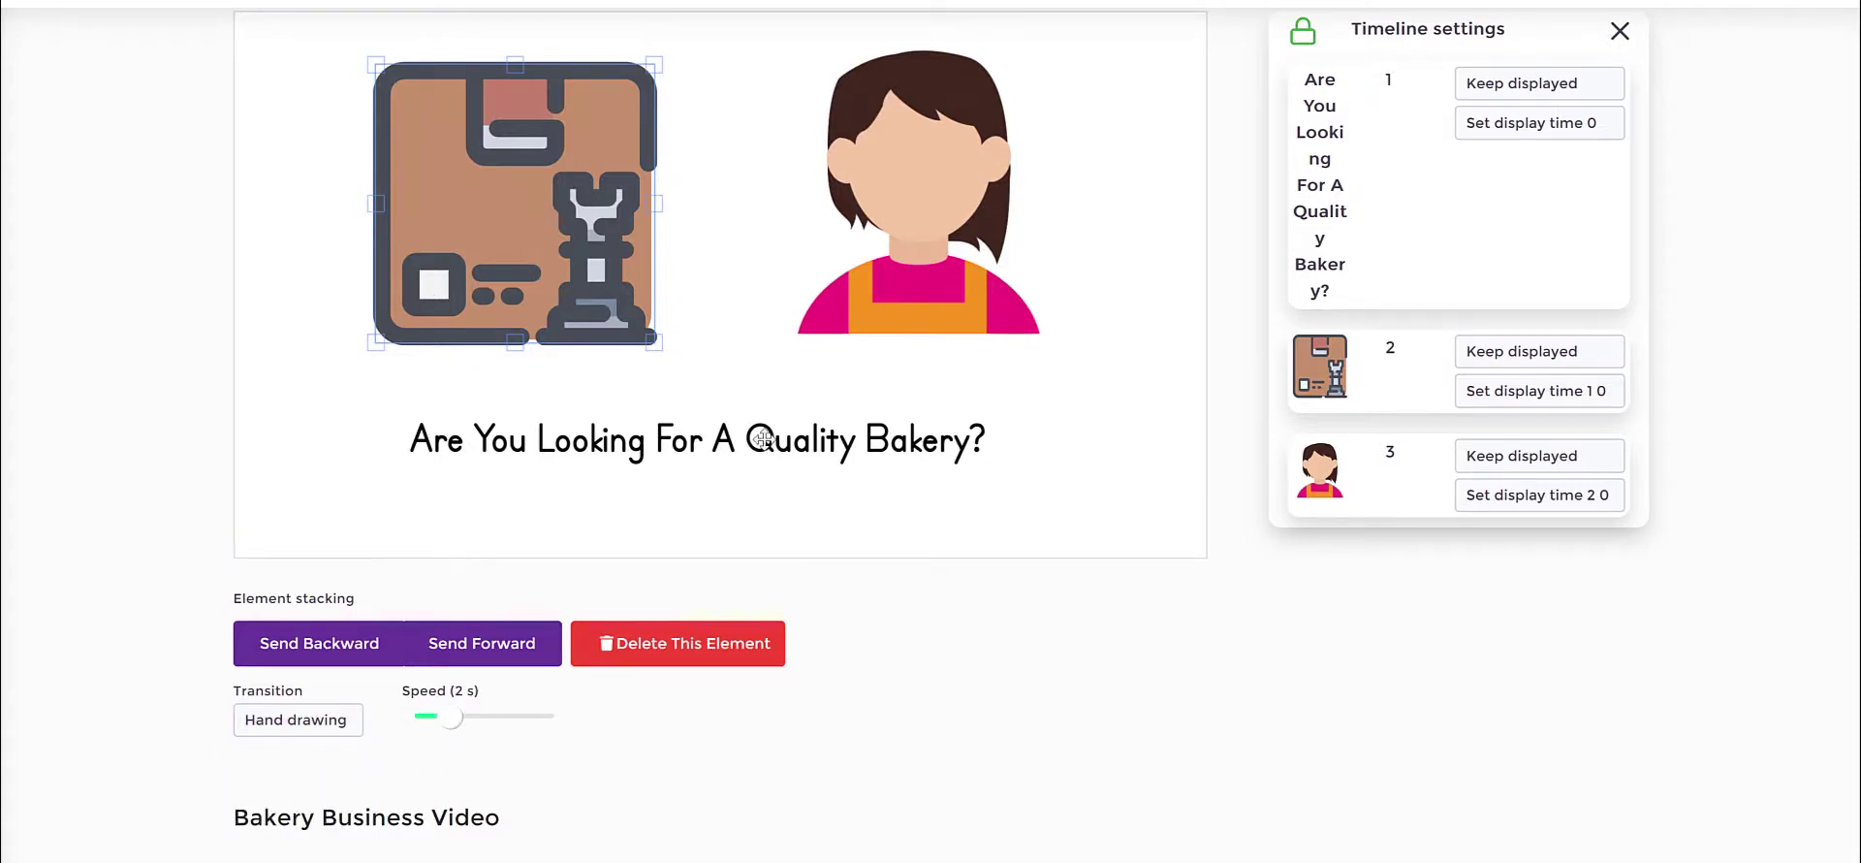
left_click(818, 518)
Step: Change the project's speech language to English with Auto Translation enabled
scroll(1057, 402, "up", 1)
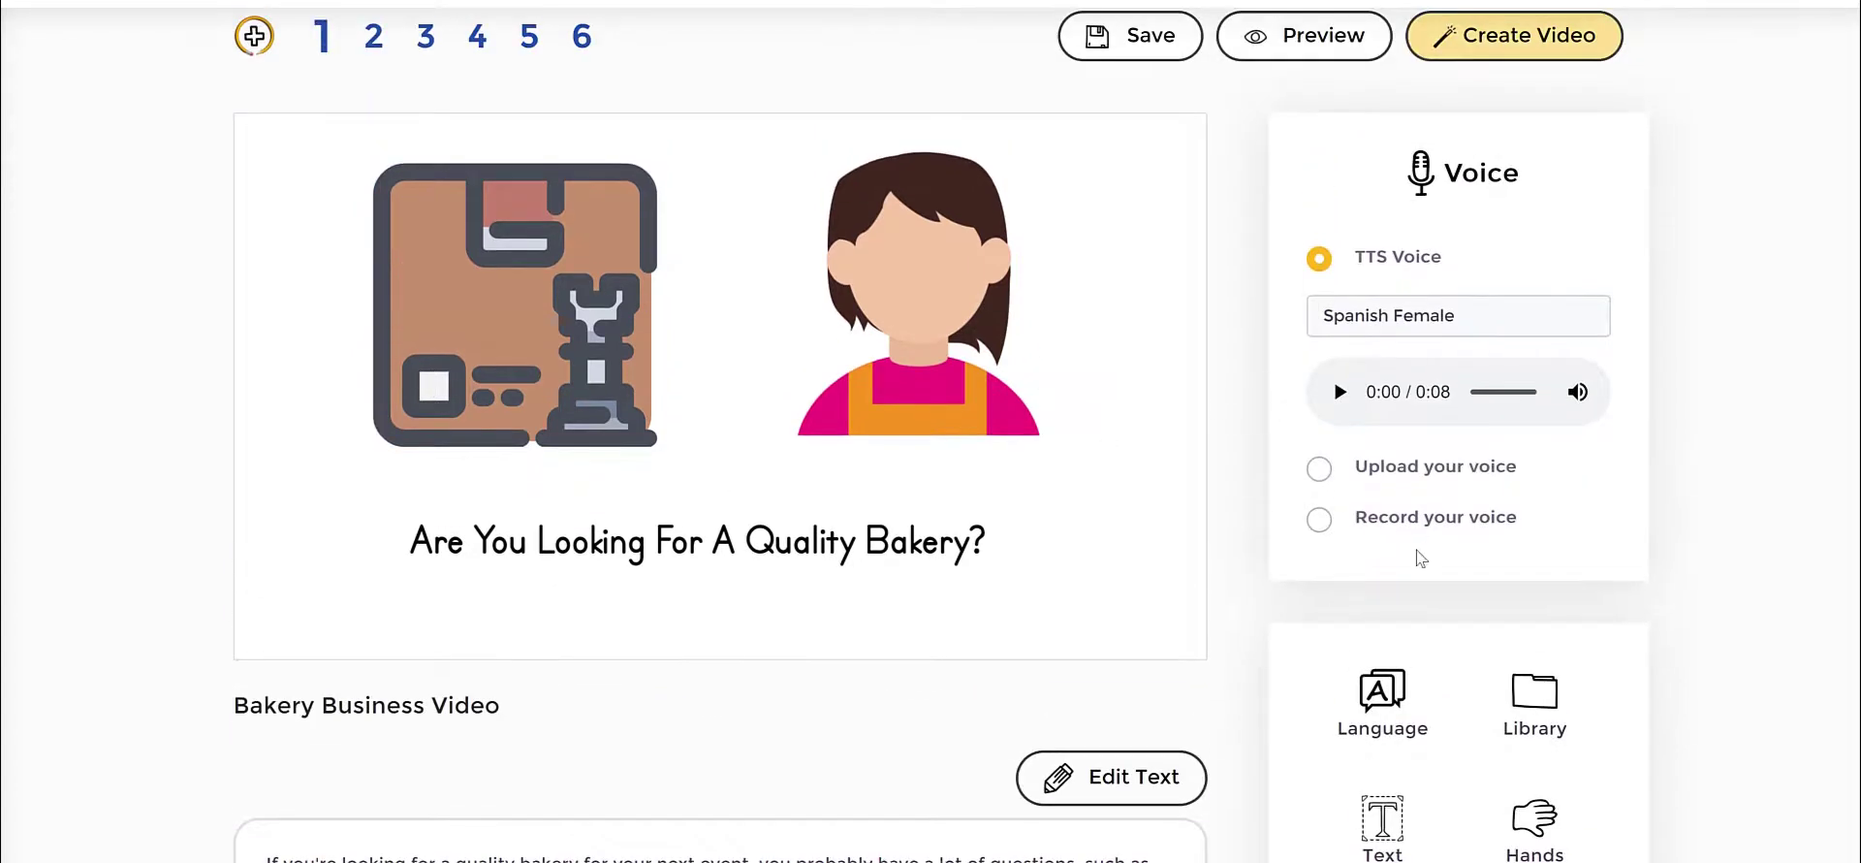
scroll(1421, 557, "down", 2)
scroll(1433, 311, "up", 1)
left_click(1412, 218)
left_click(1412, 228)
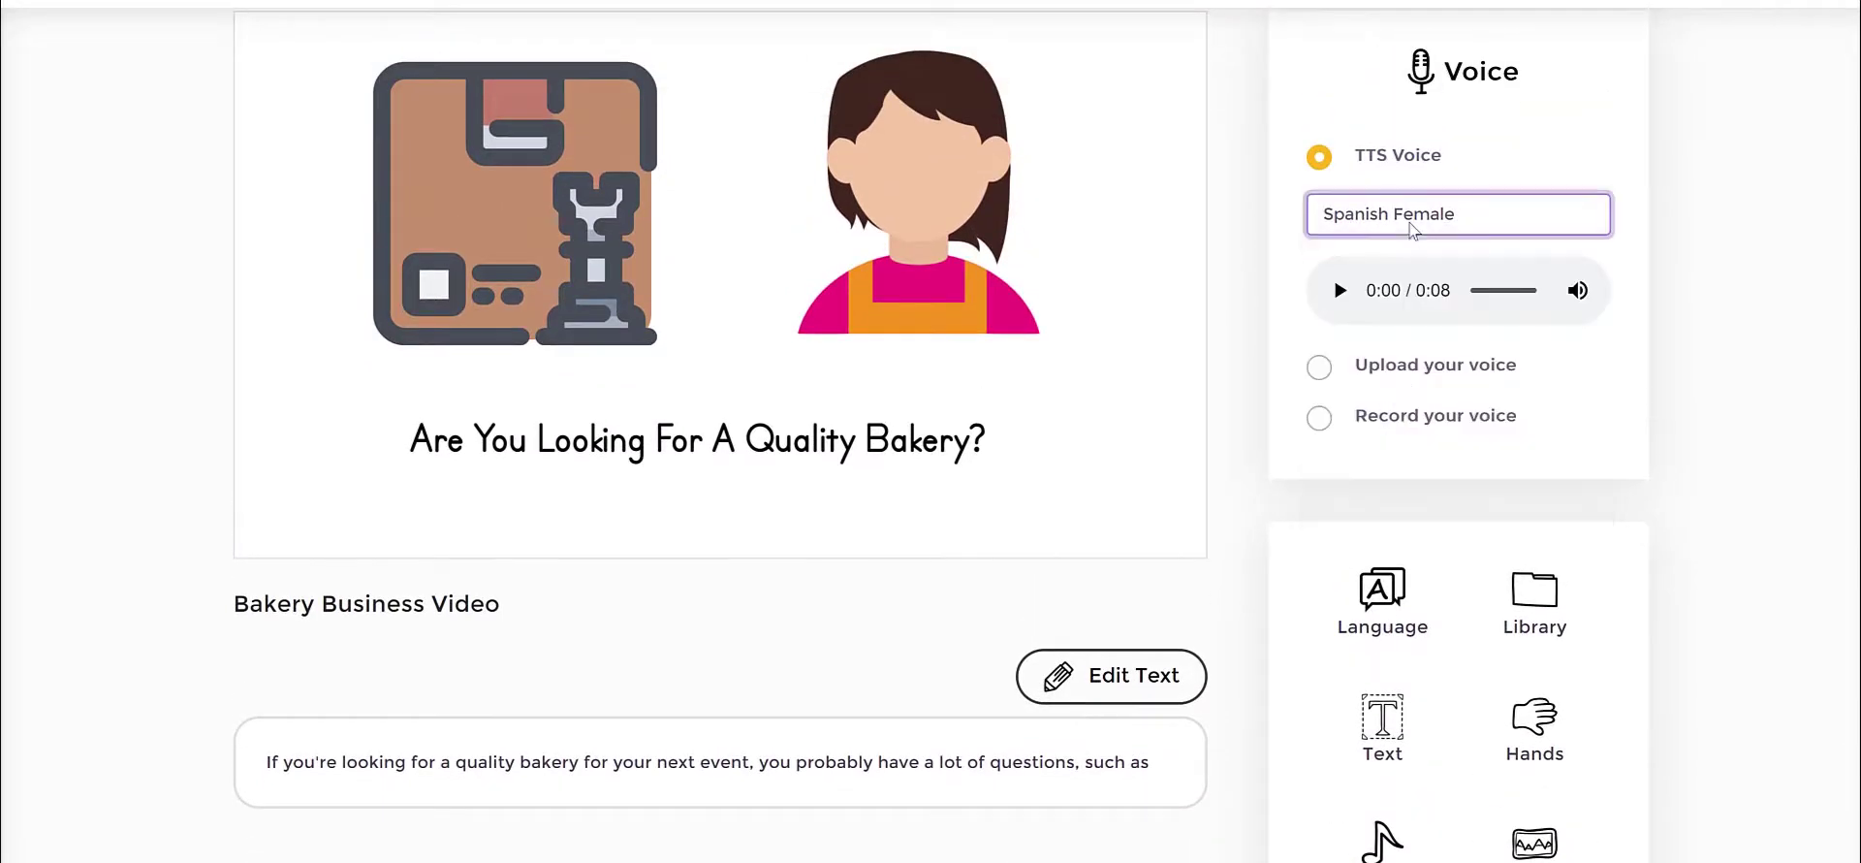
scroll(1436, 564, "down", 1)
left_click(1383, 495)
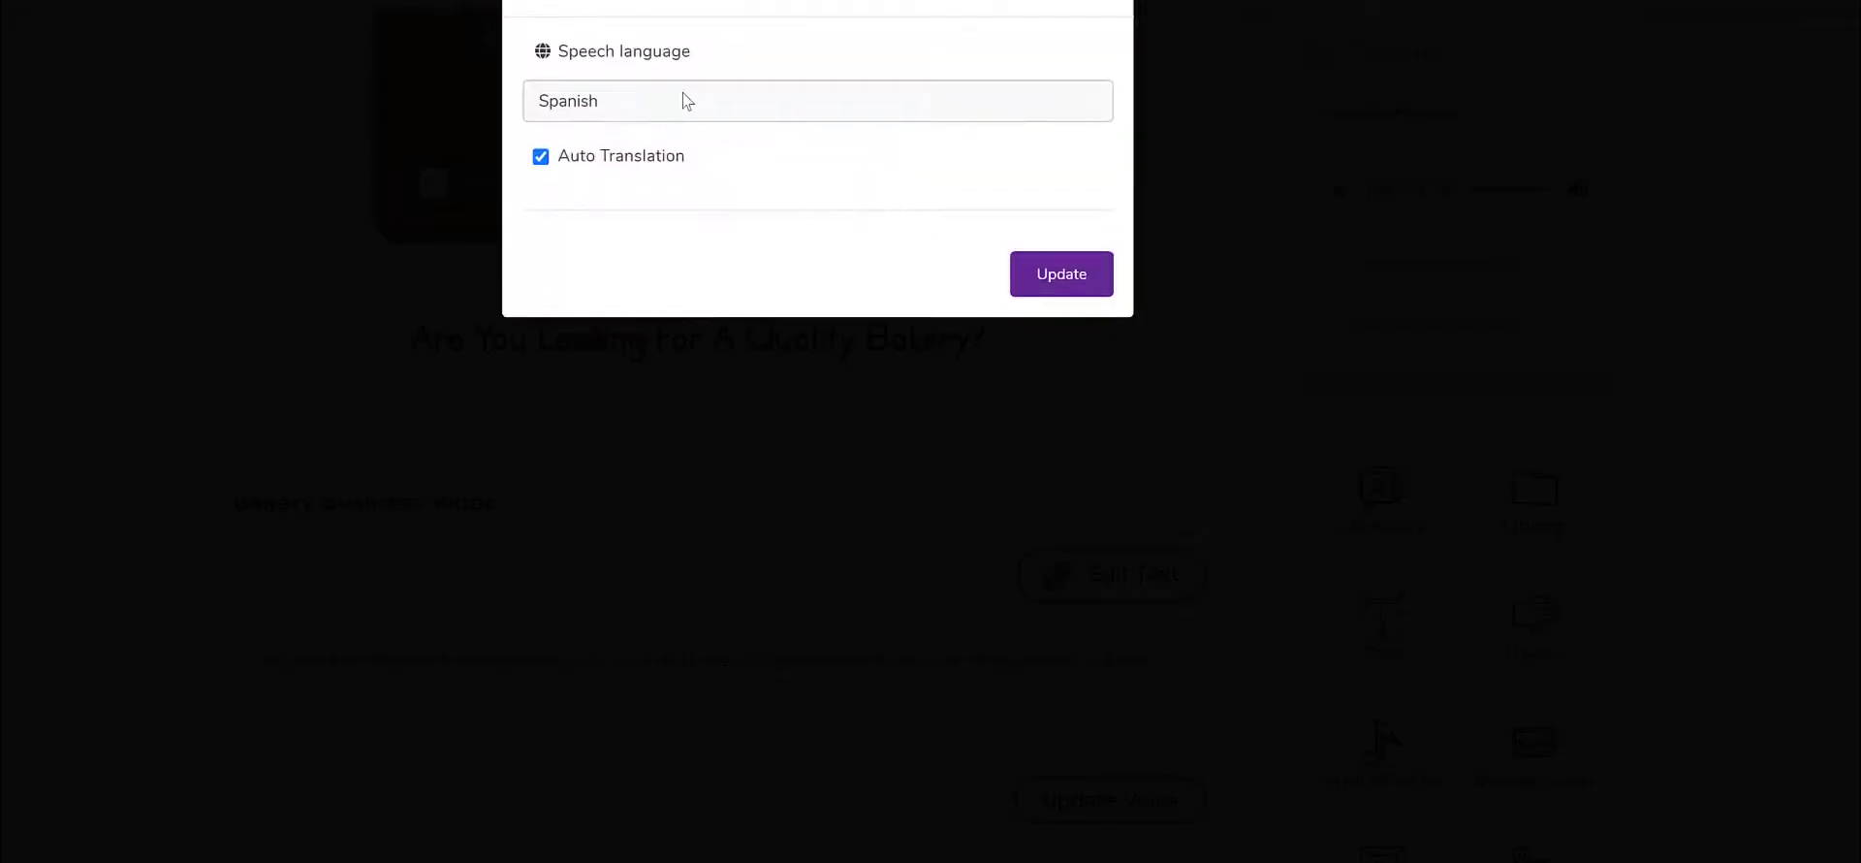
left_click(686, 100)
scroll(685, 180, "up", 3)
left_click(606, 136)
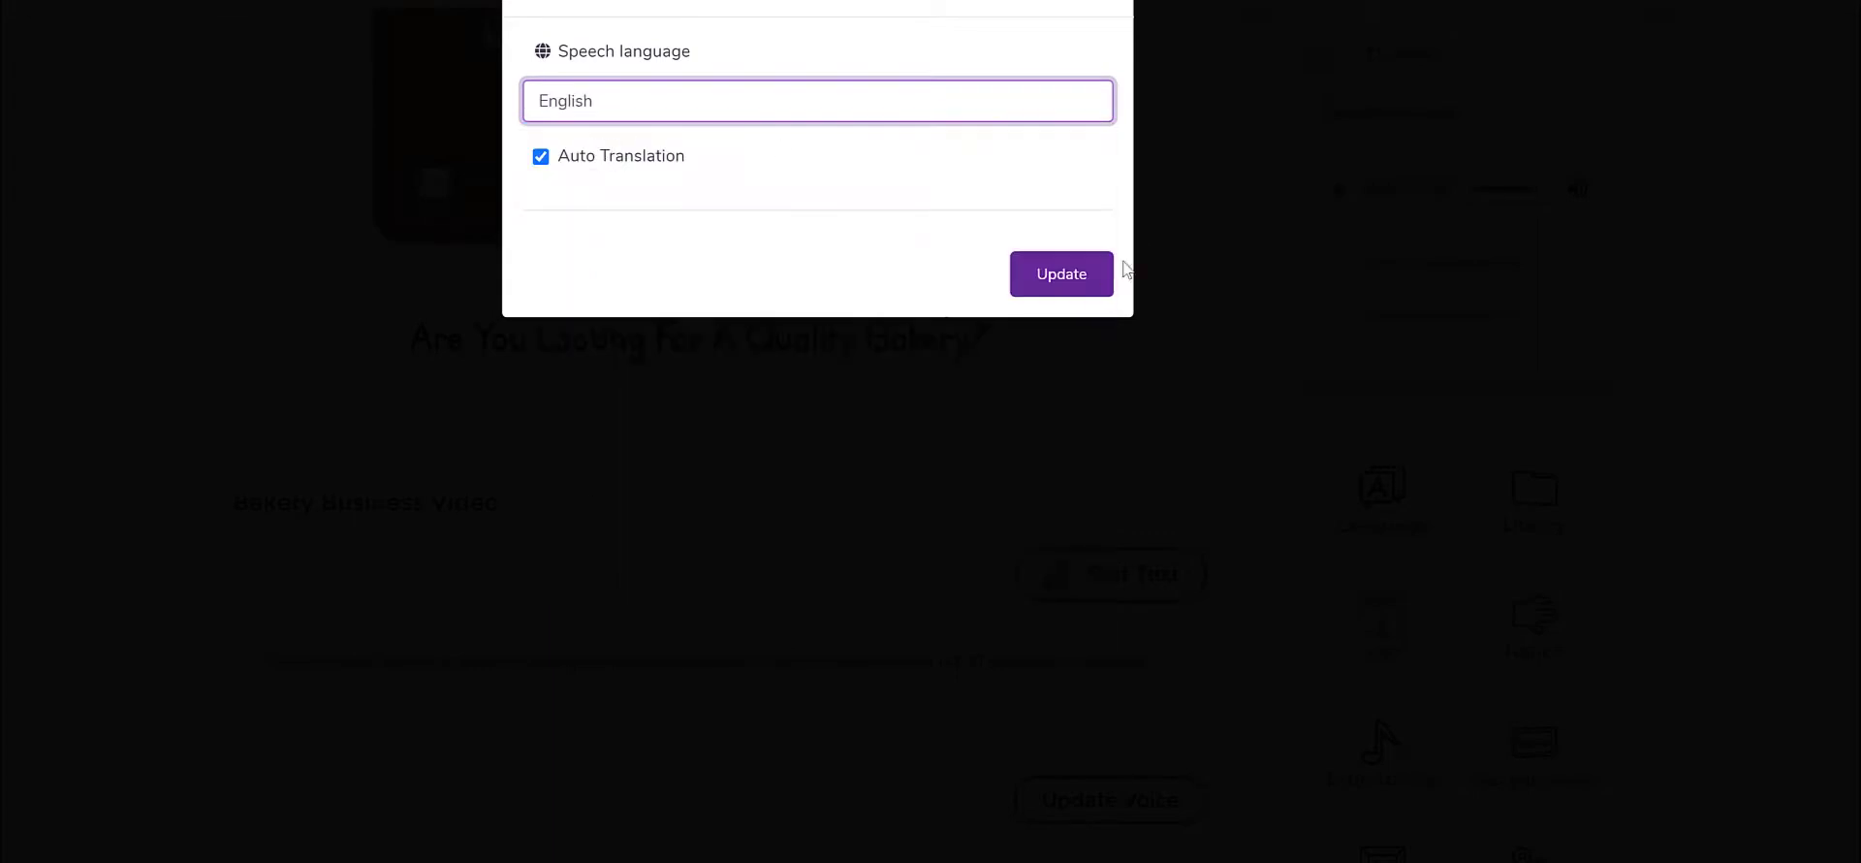
left_click(1105, 275)
Step: Choose the English UK - Harry (Male) TTS voice for the slide
left_click(1478, 318)
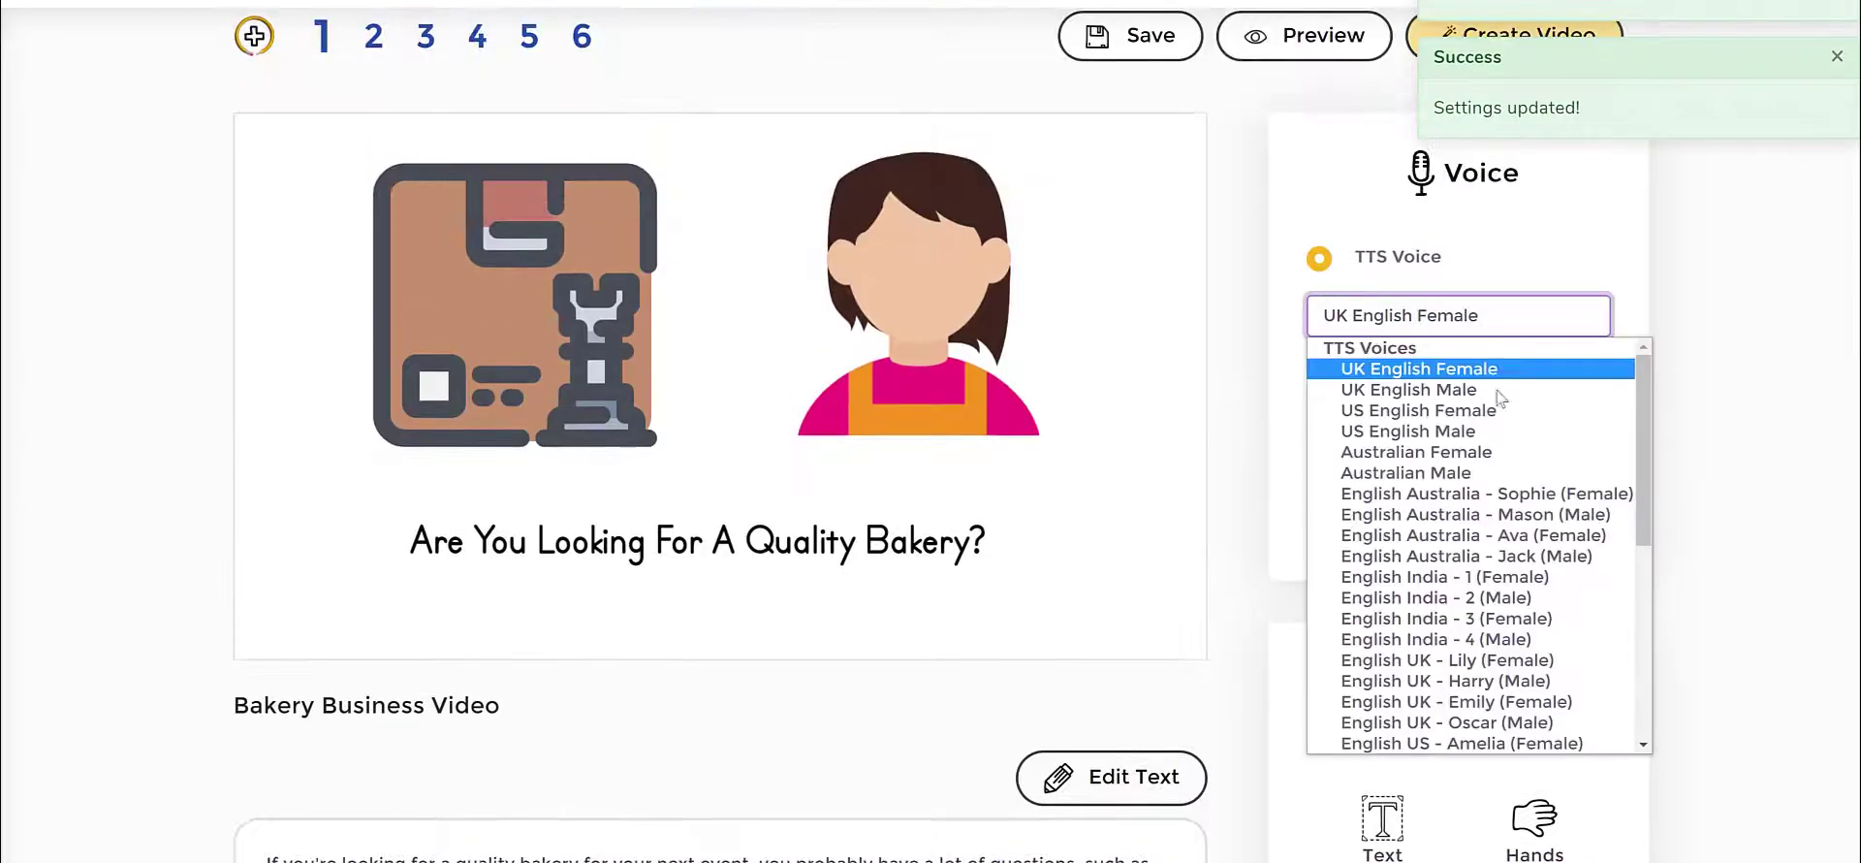
left_click(1519, 684)
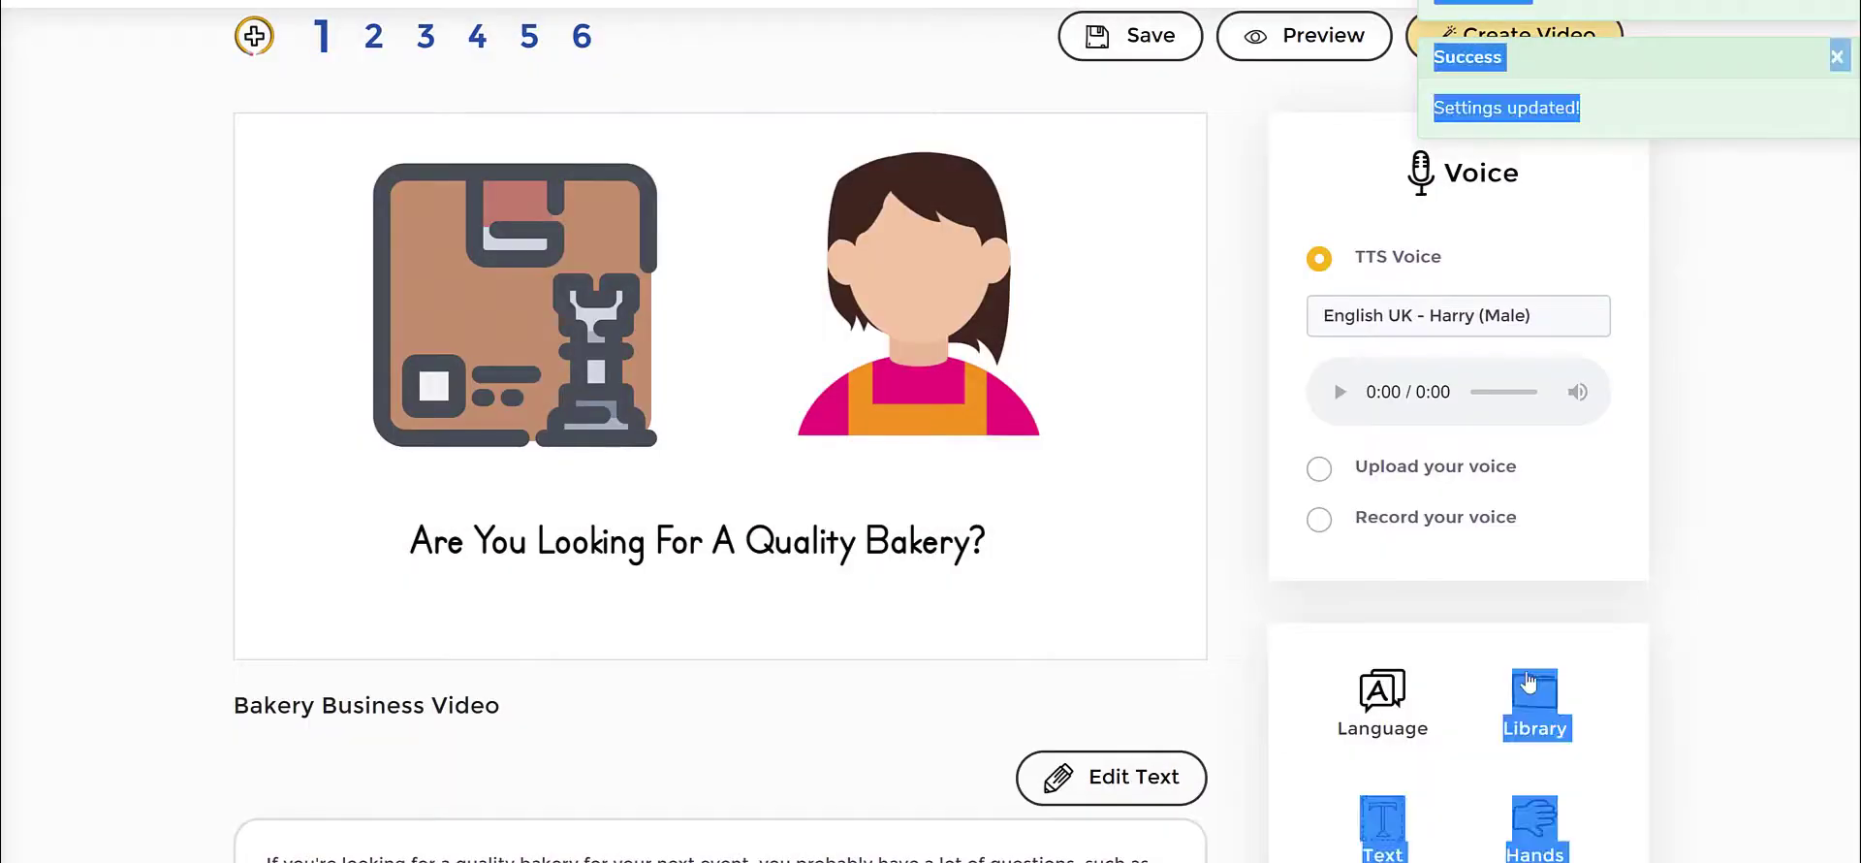
scroll(969, 523, "down", 4)
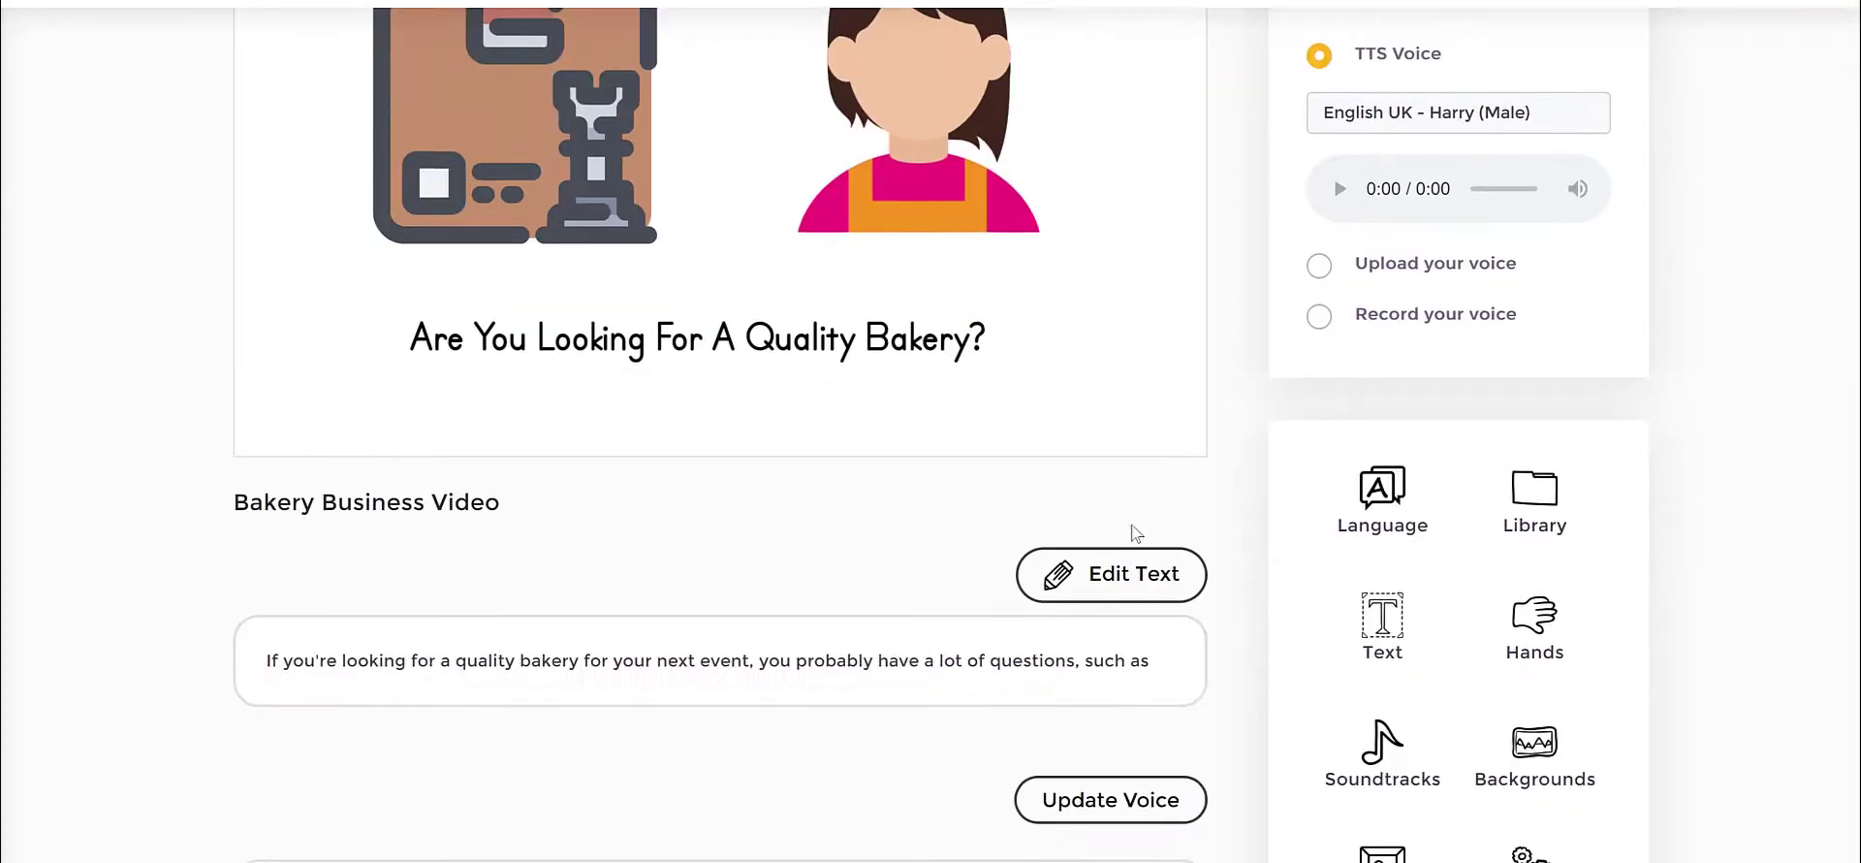
scroll(793, 491, "up", 3)
scroll(881, 494, "down", 2)
scroll(881, 494, "up", 3)
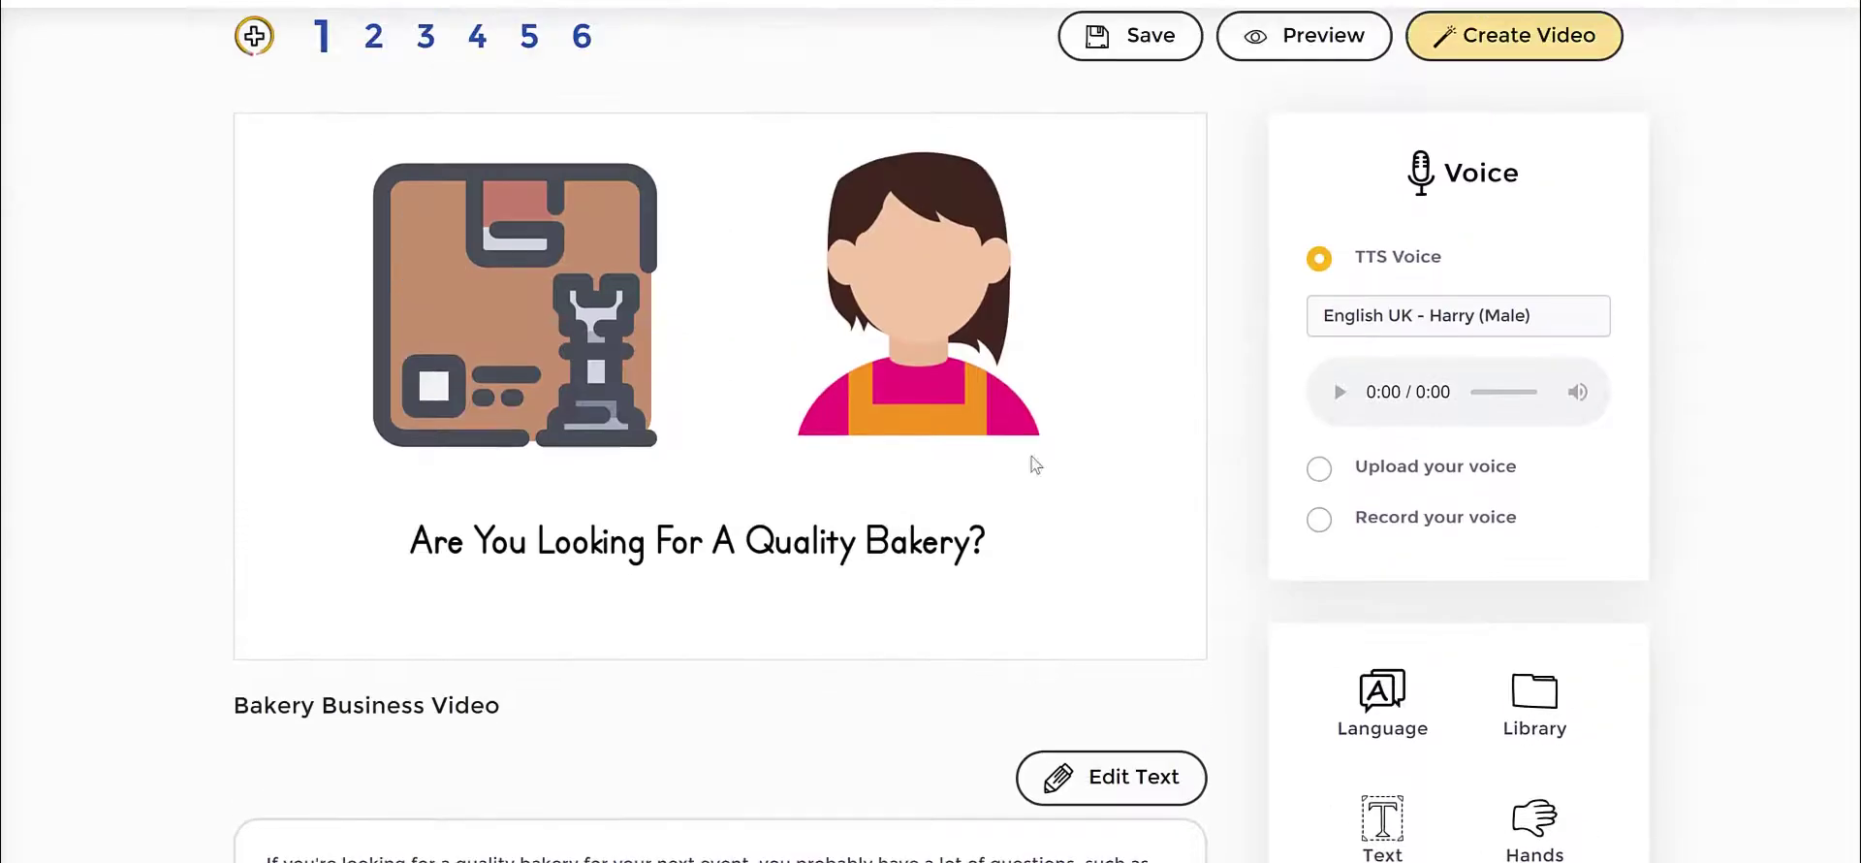
Step: Preview the bakery business video
left_click(1313, 48)
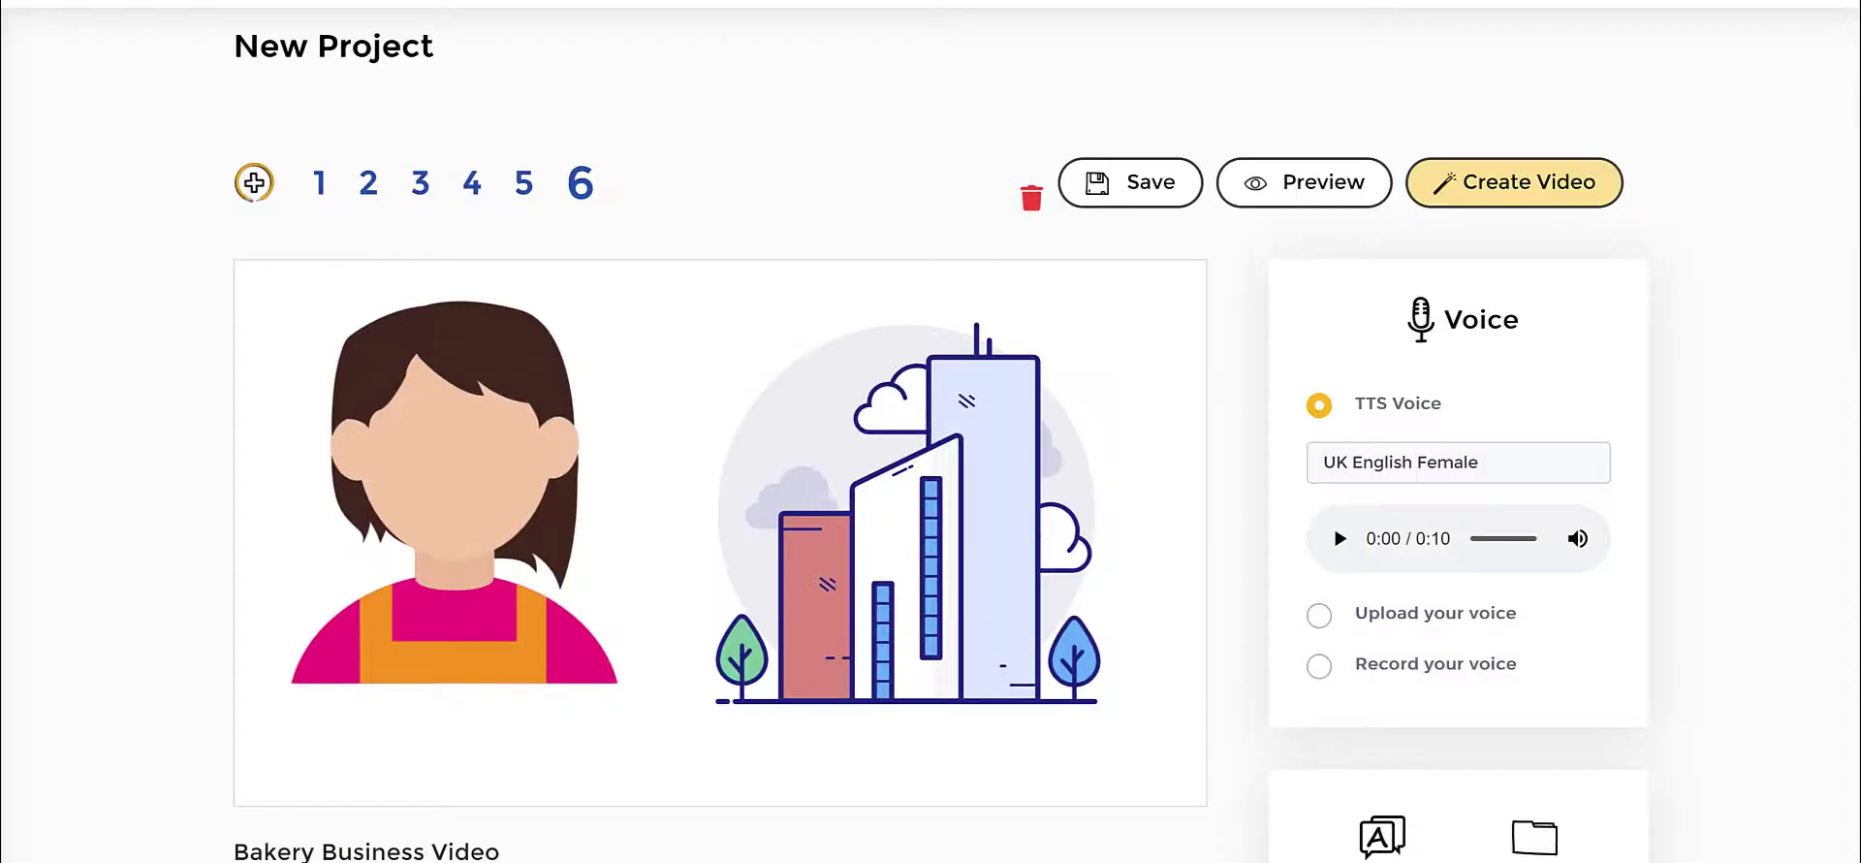
mouse_move(232, 133)
left_mouse_down()
mouse_move(202, 165)
mouse_move(212, 133)
left_mouse_up()
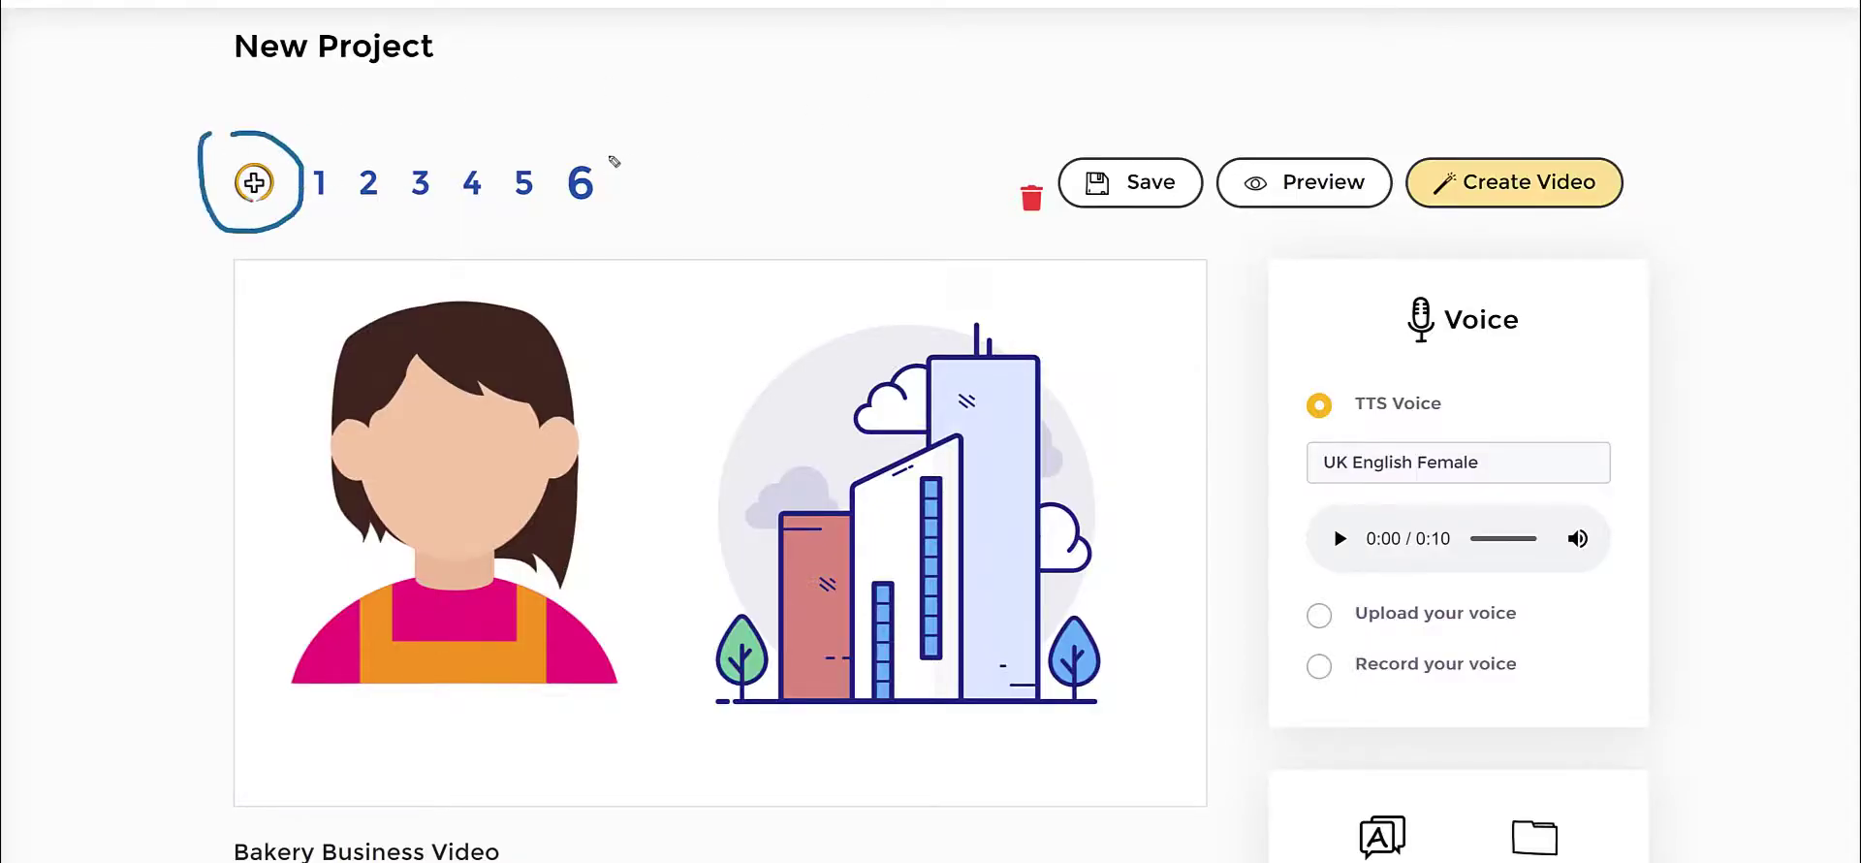
mouse_move(719, 101)
left_mouse_down()
mouse_move(634, 152)
mouse_move(675, 156)
left_mouse_up()
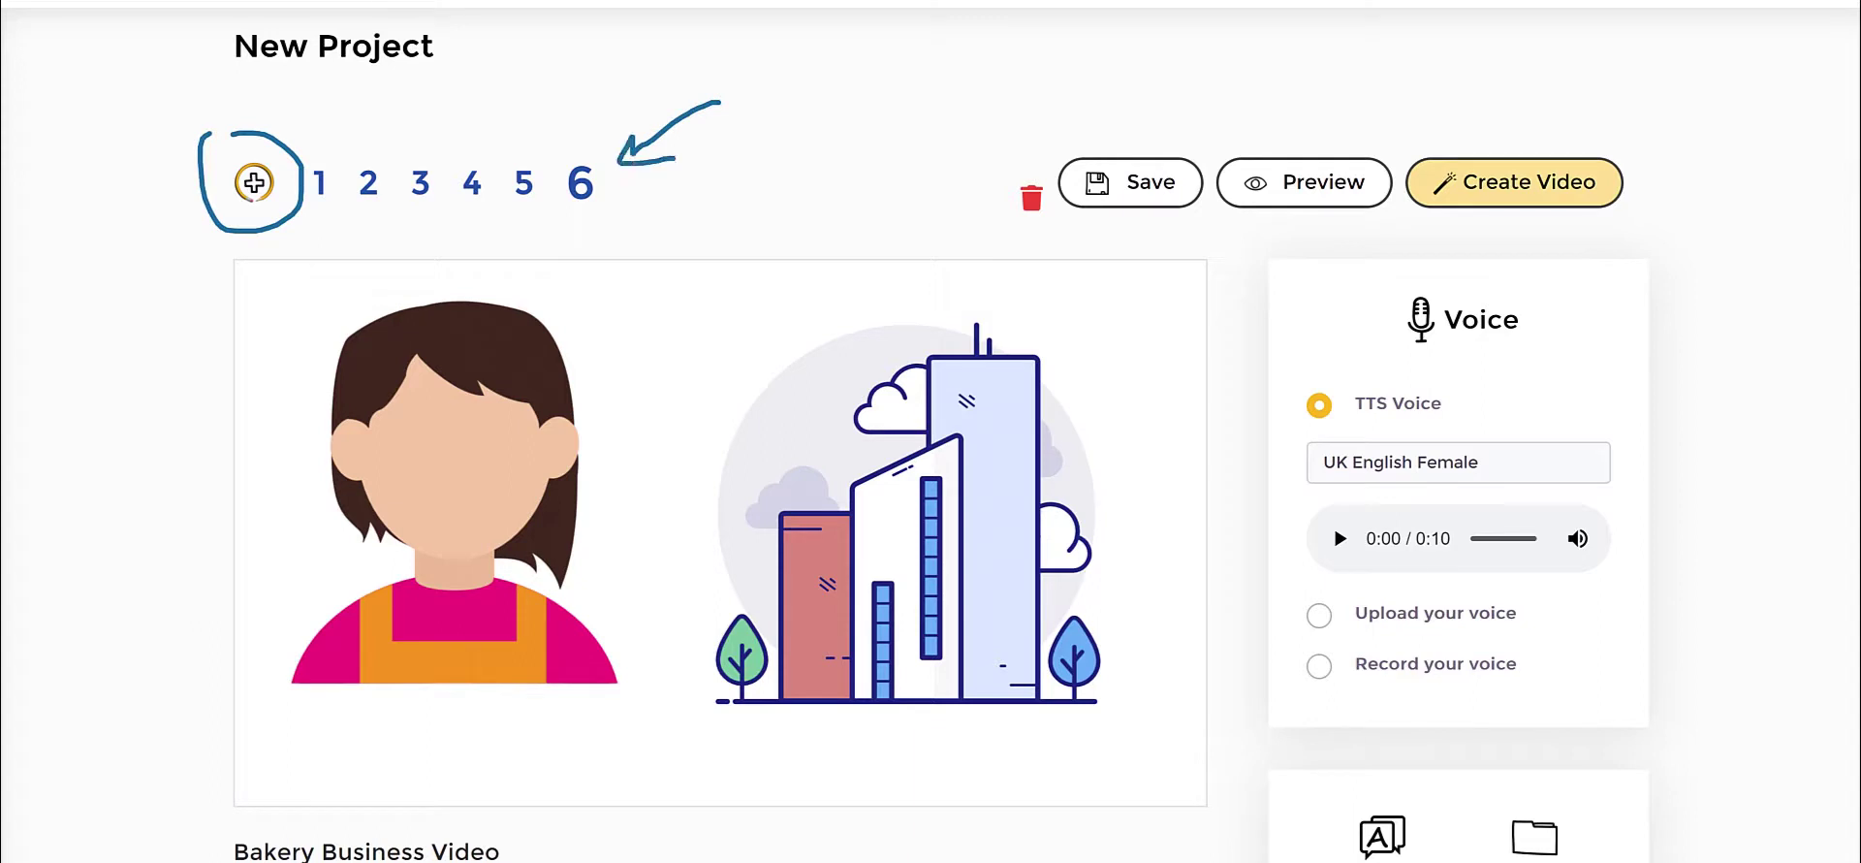
key("Escape")
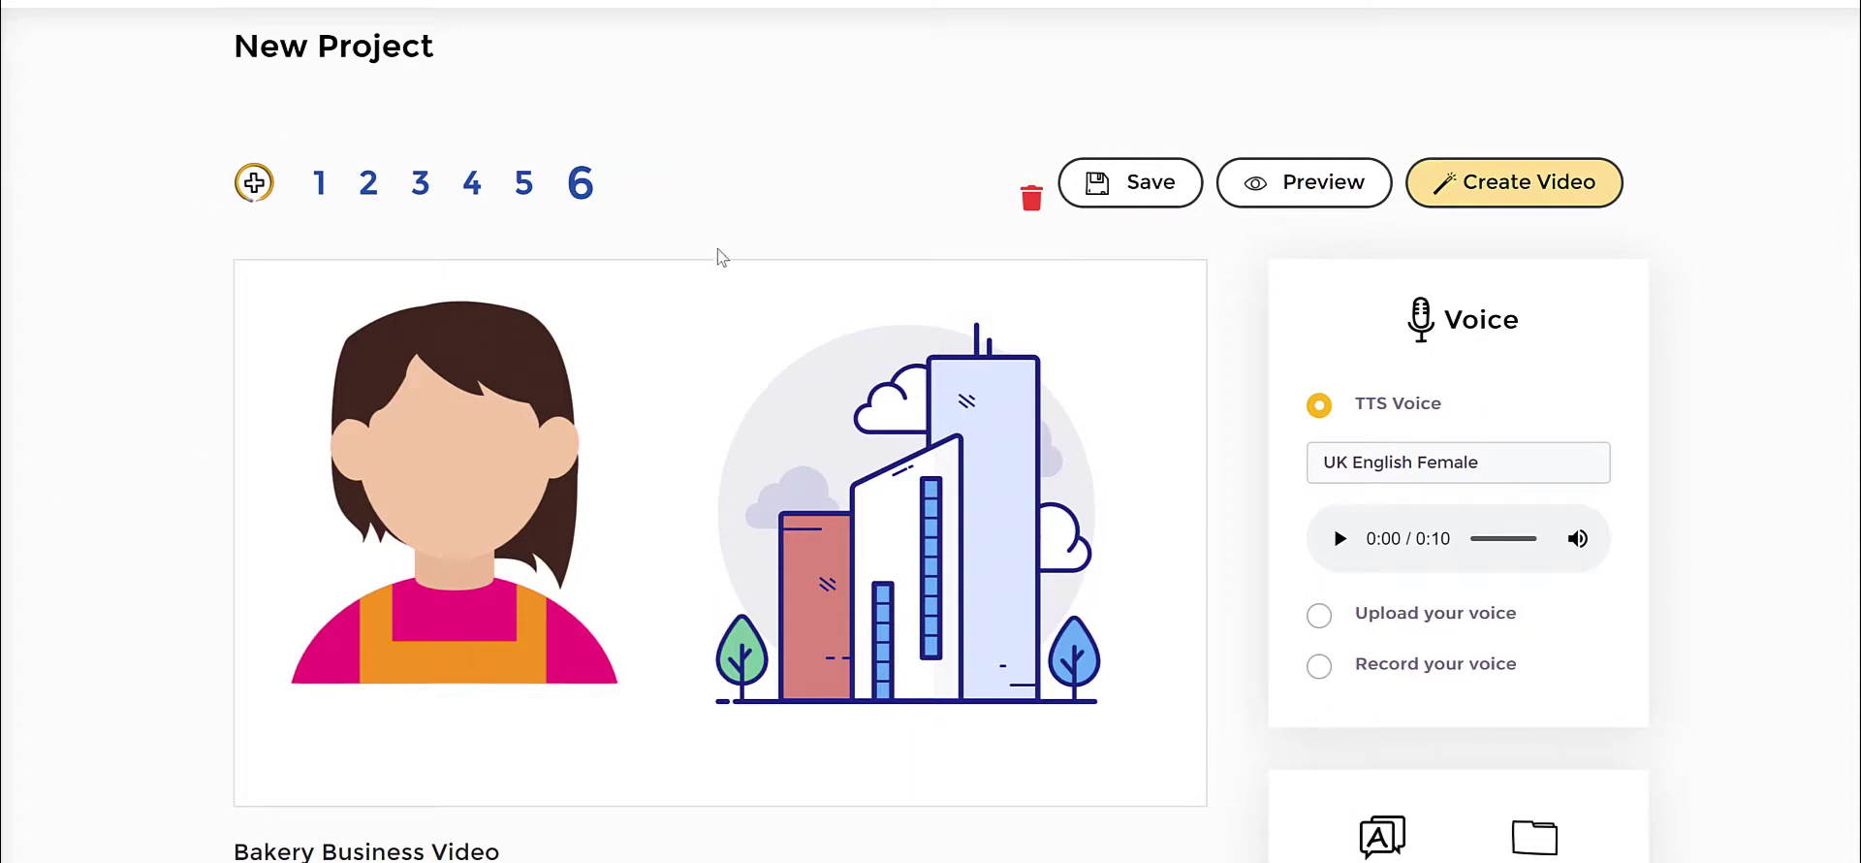
Step: Add a blank seventh slide to the bakery project
left_click(254, 180)
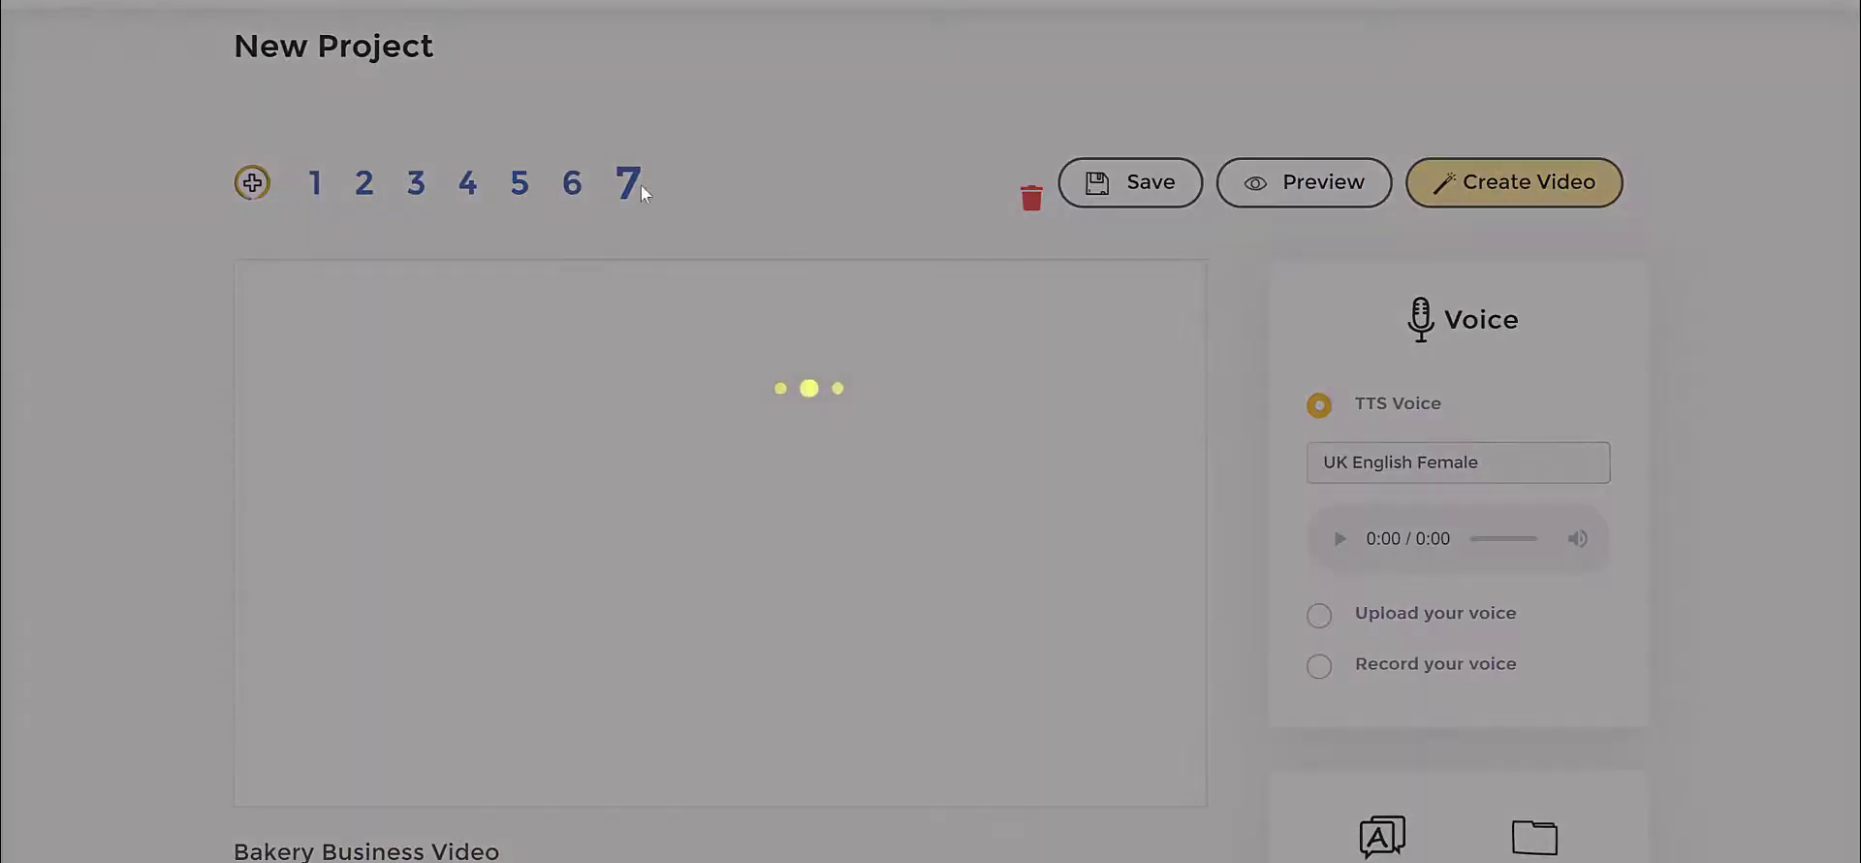
scroll(745, 433, "down", 3)
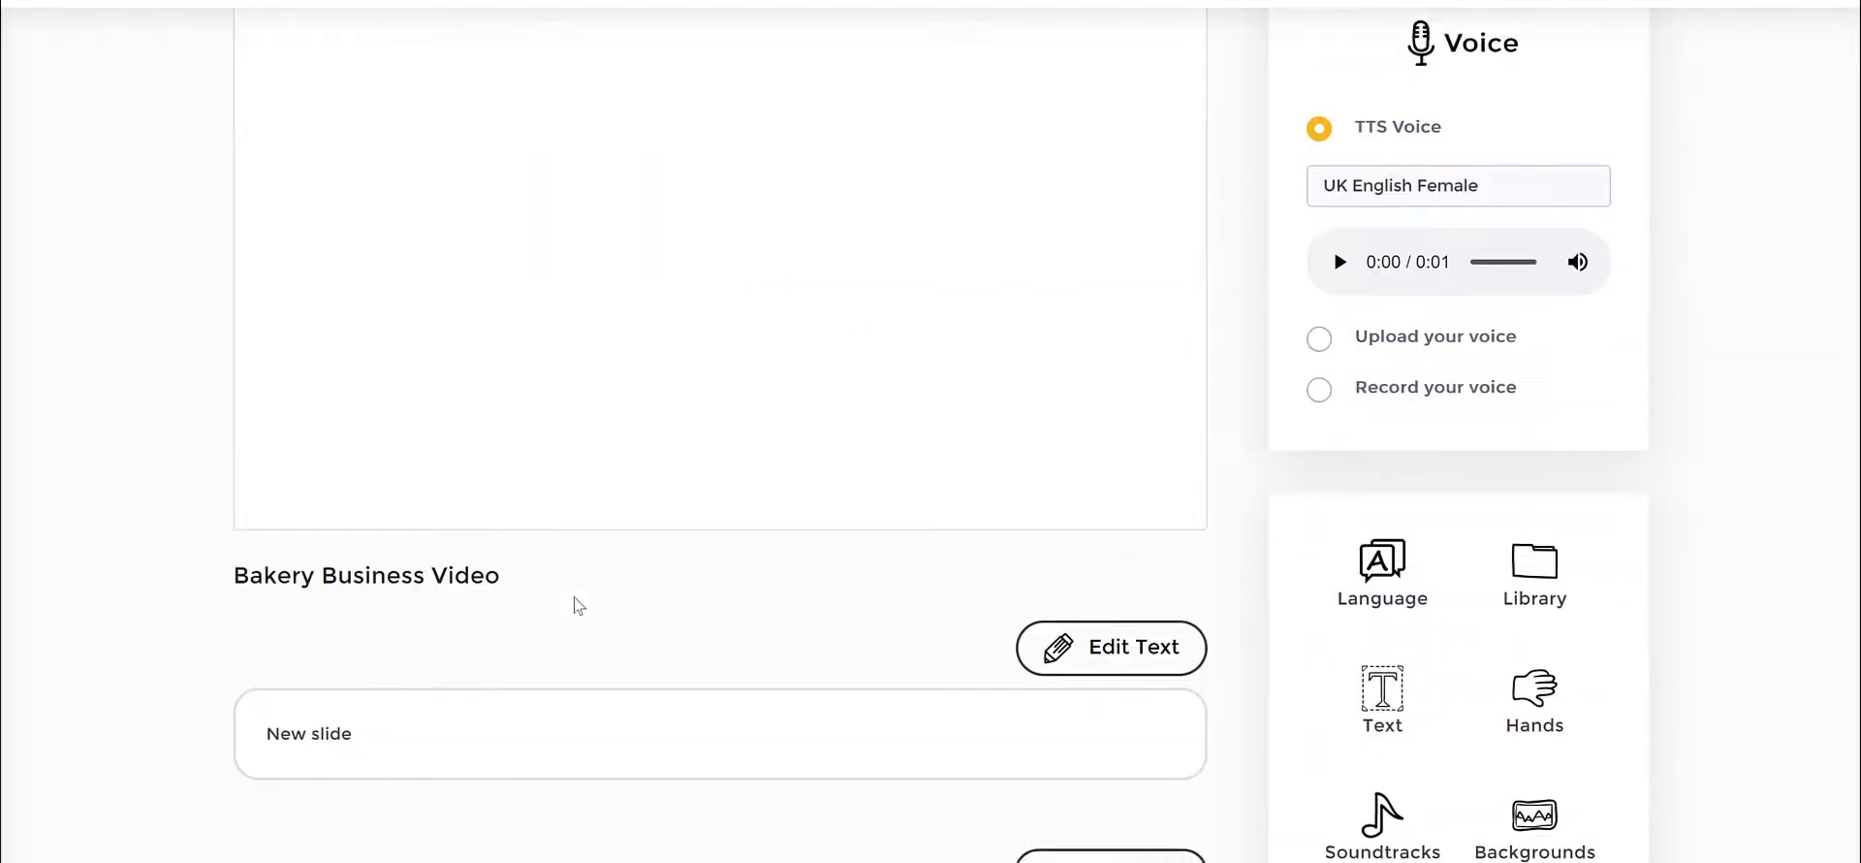
scroll(668, 528, "up", 3)
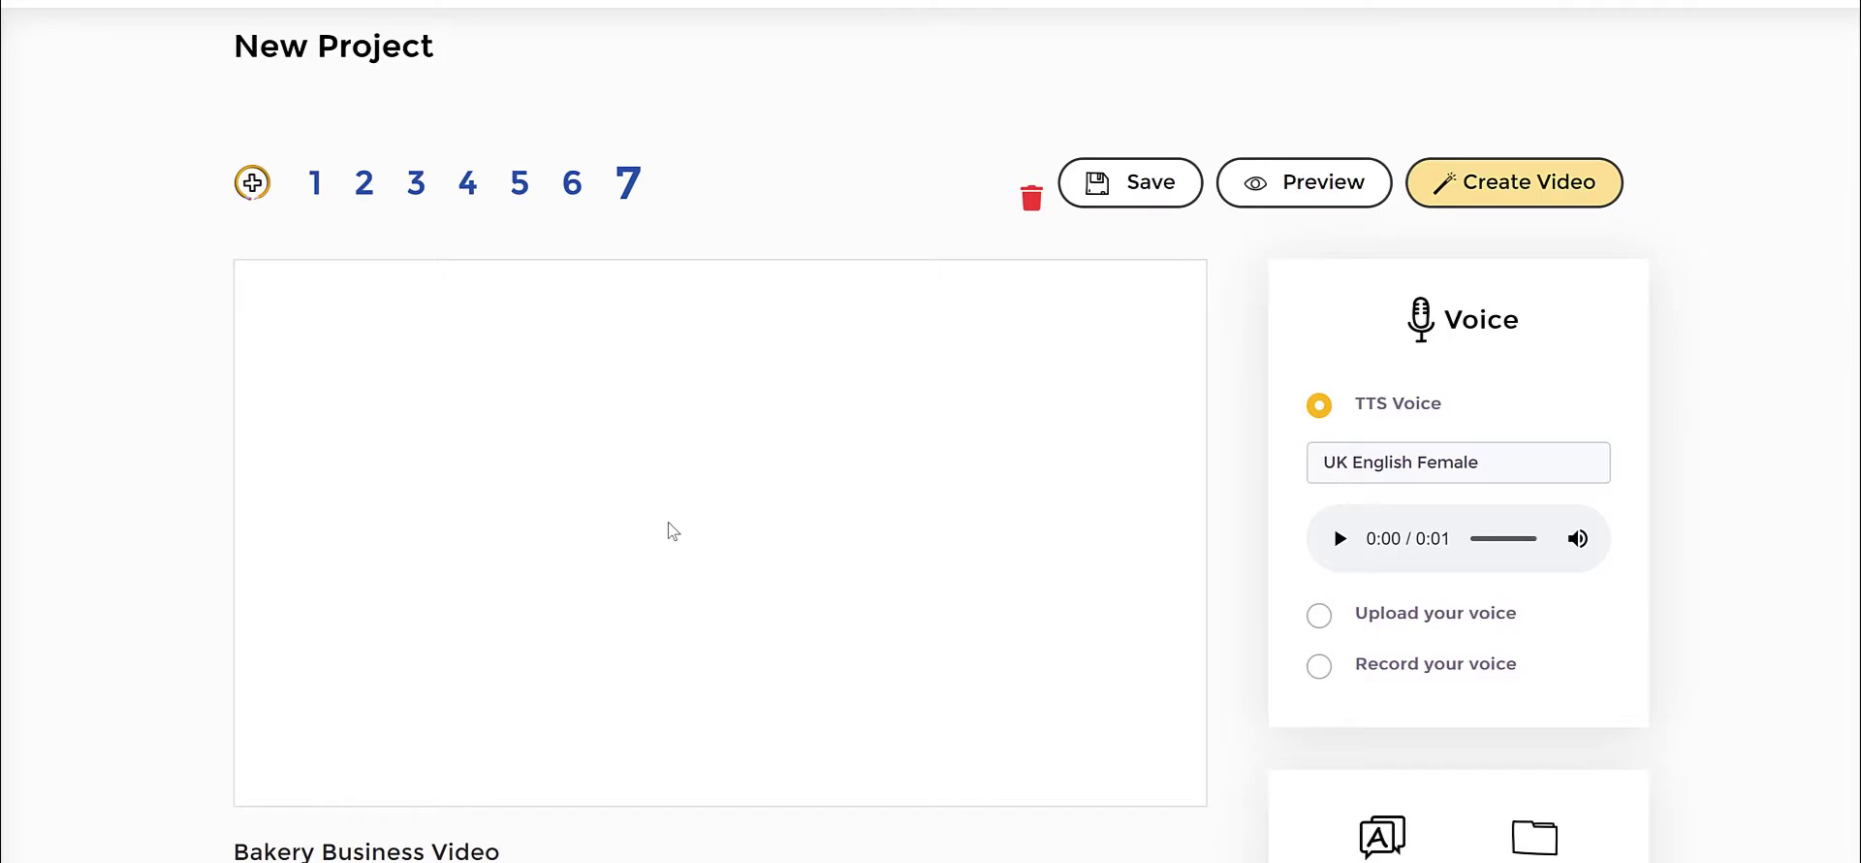
Step: Open the JumpStory image source in the library for the new blank slide
scroll(1724, 357, "down", 5)
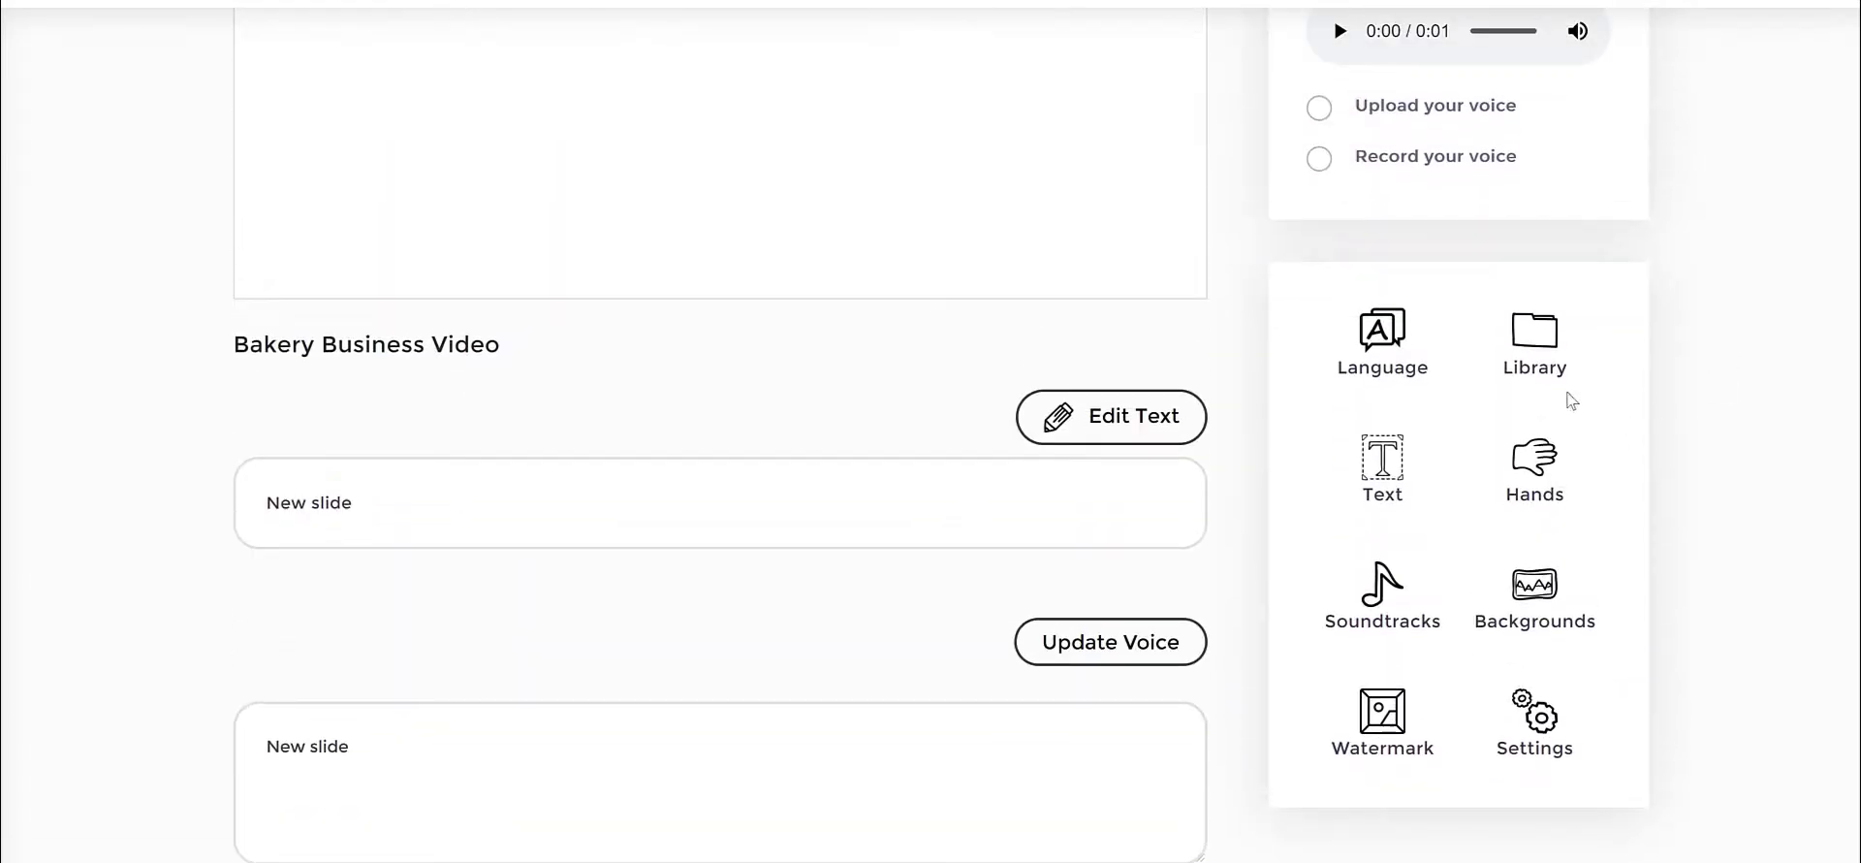
left_click(1536, 341)
left_click(1357, 157)
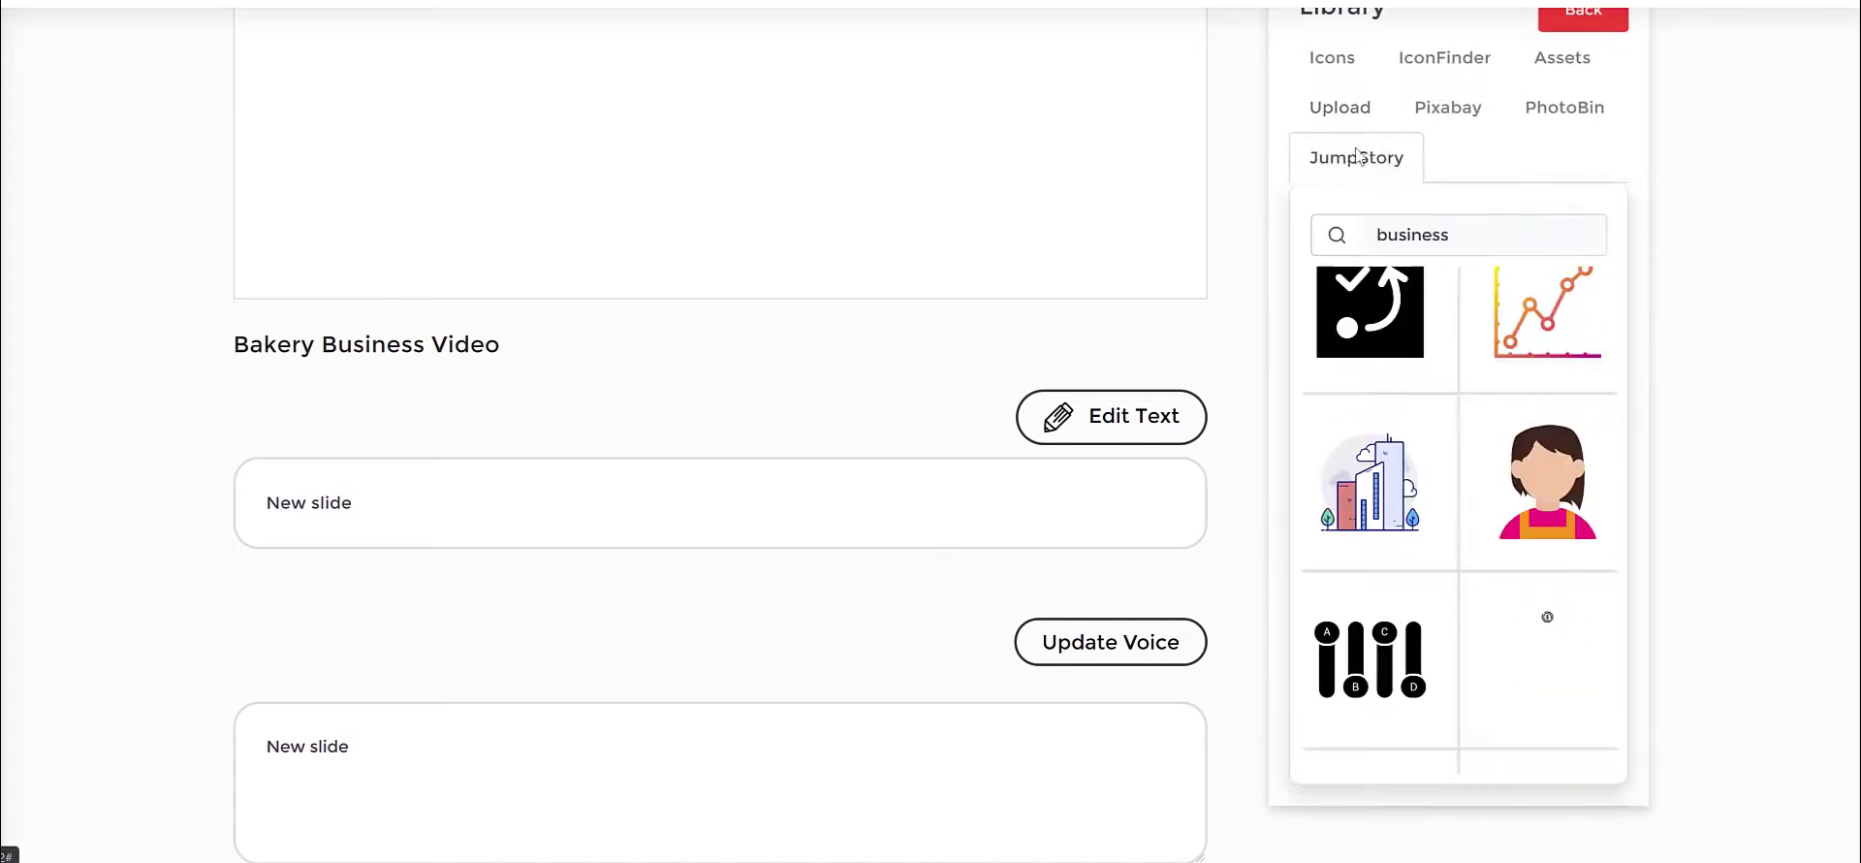
scroll(1491, 362, "up", 2)
scroll(1130, 337, "up", 3)
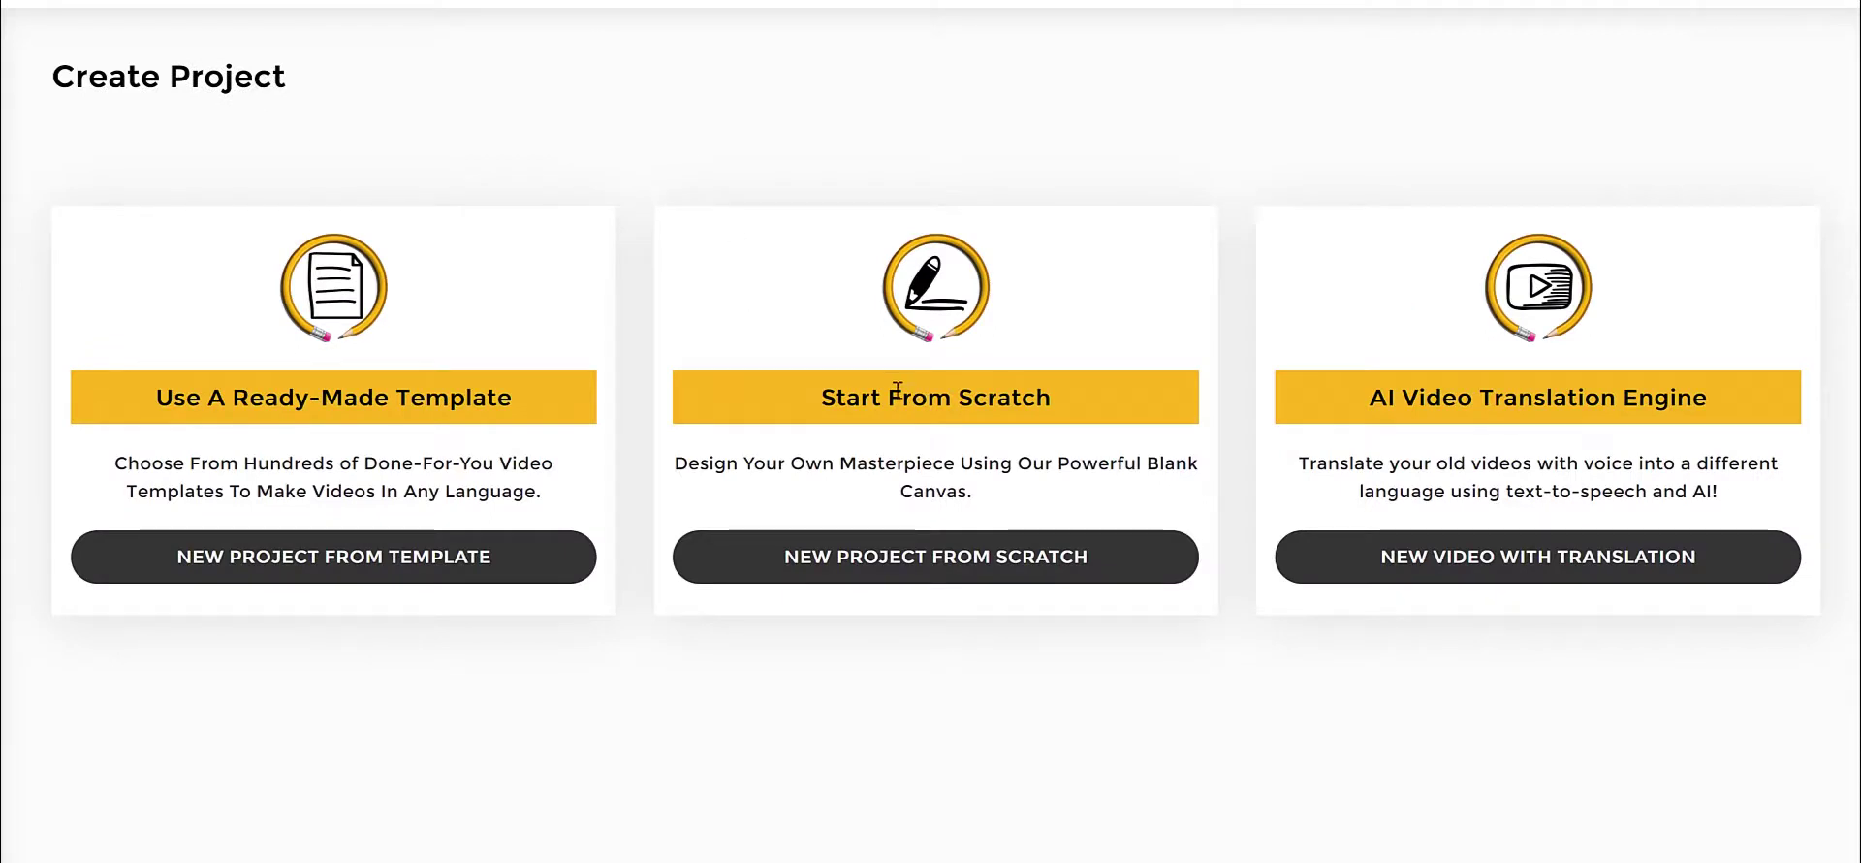
Step: Start a new project from scratch
left_click_drag(813, 398, 1114, 397)
left_click(945, 398)
left_click_drag(1443, 399, 1696, 402)
left_click(1392, 519)
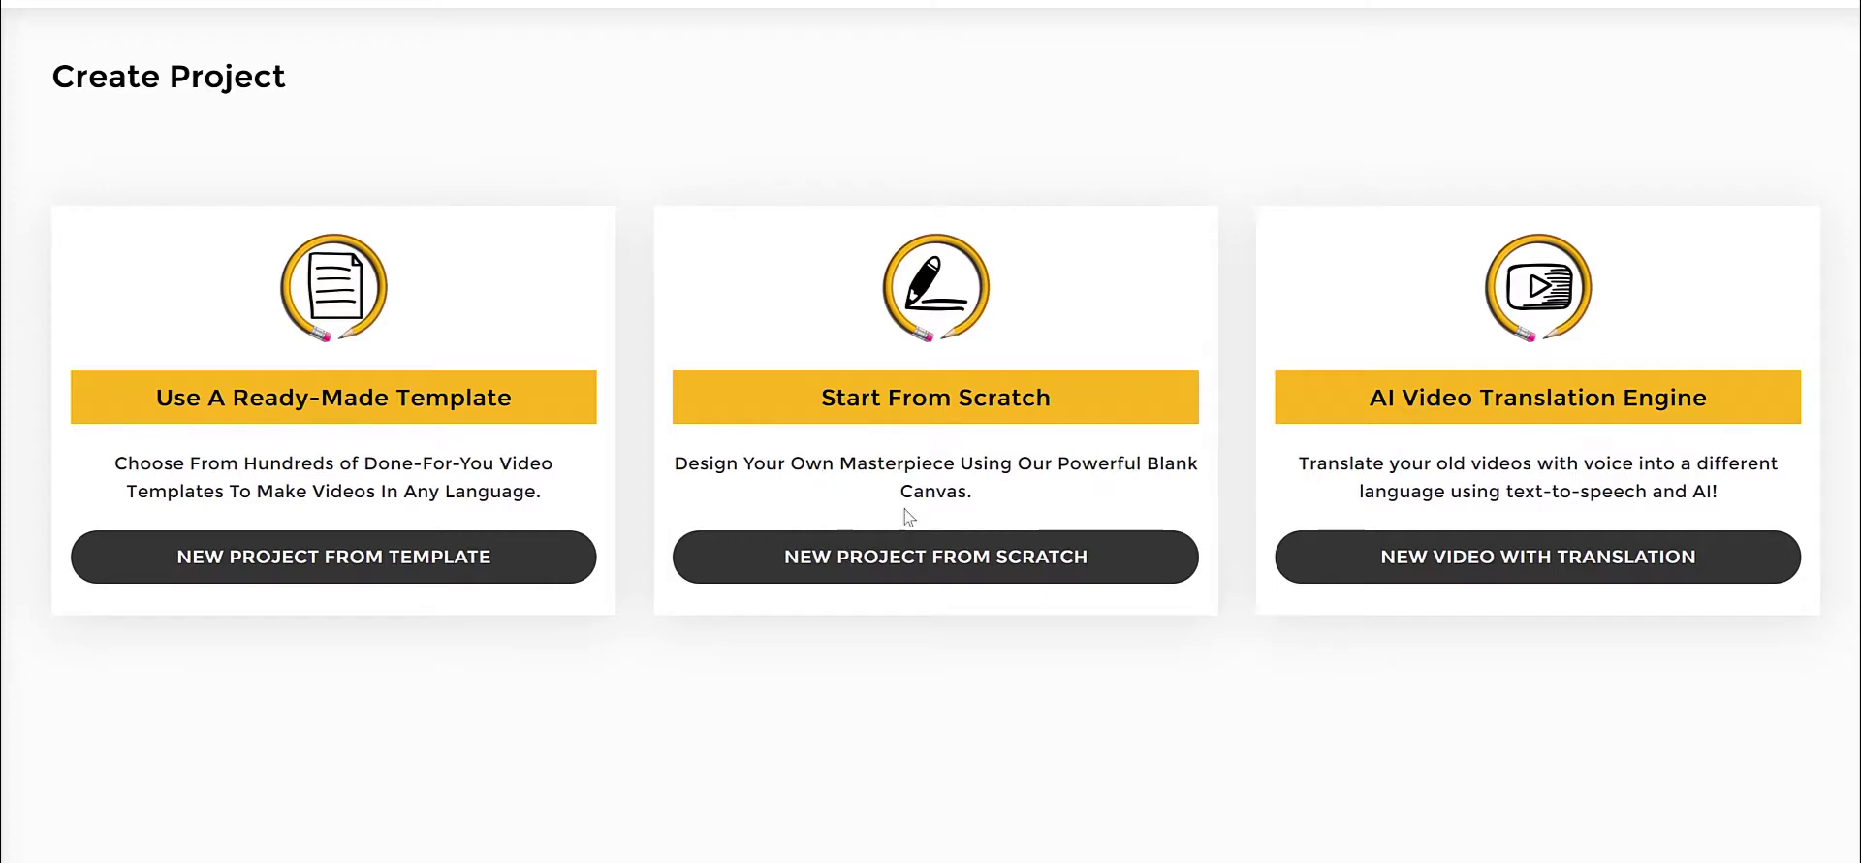
left_click(887, 560)
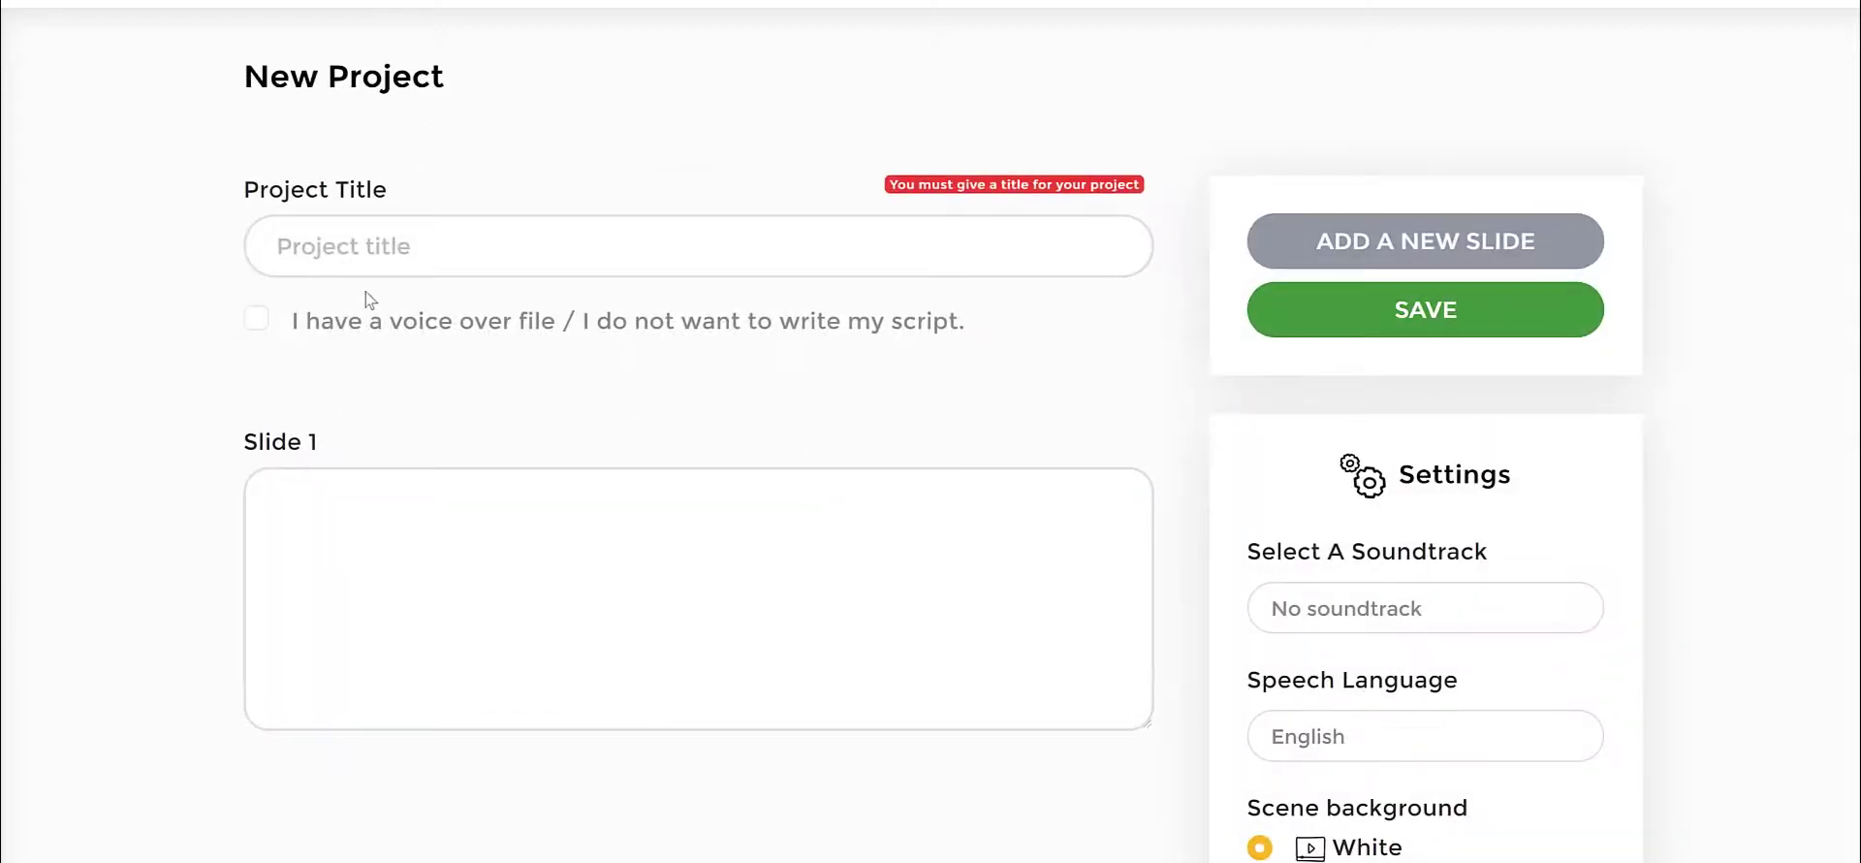
Step: Title the new project "how to lose weight"
left_click(439, 234)
type("how to lose wi")
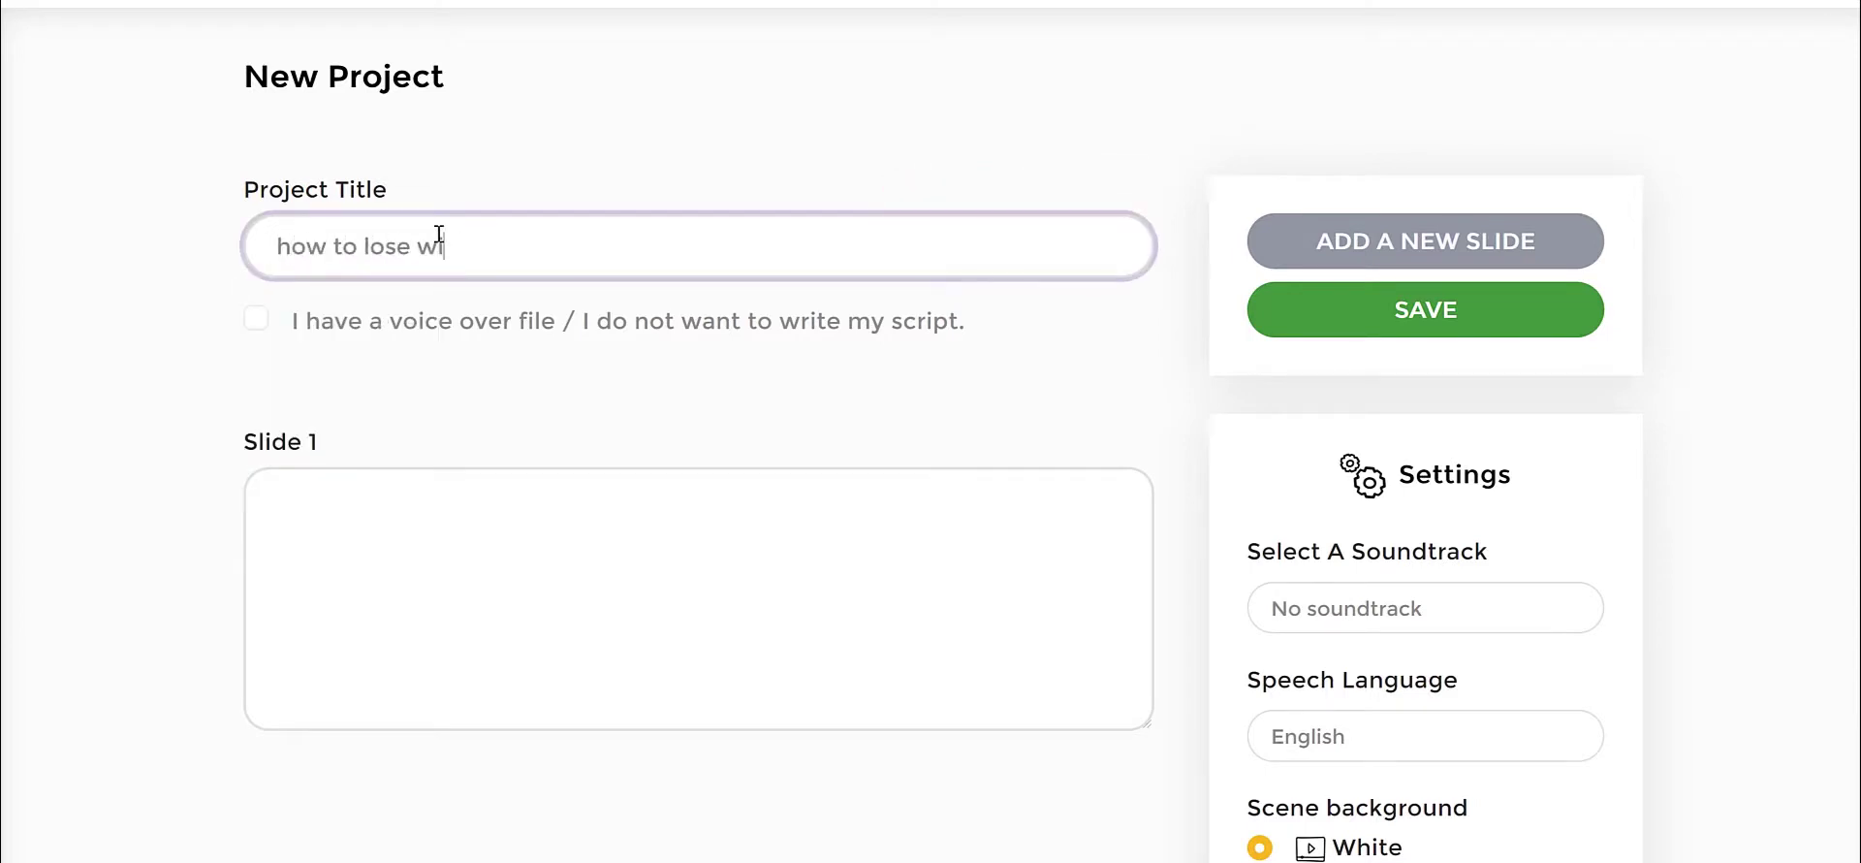
key("BackSpace")
type("eight")
Step: Enter "Eat a high protein breakfast" as the script for slide 1
key("alt+Tab")
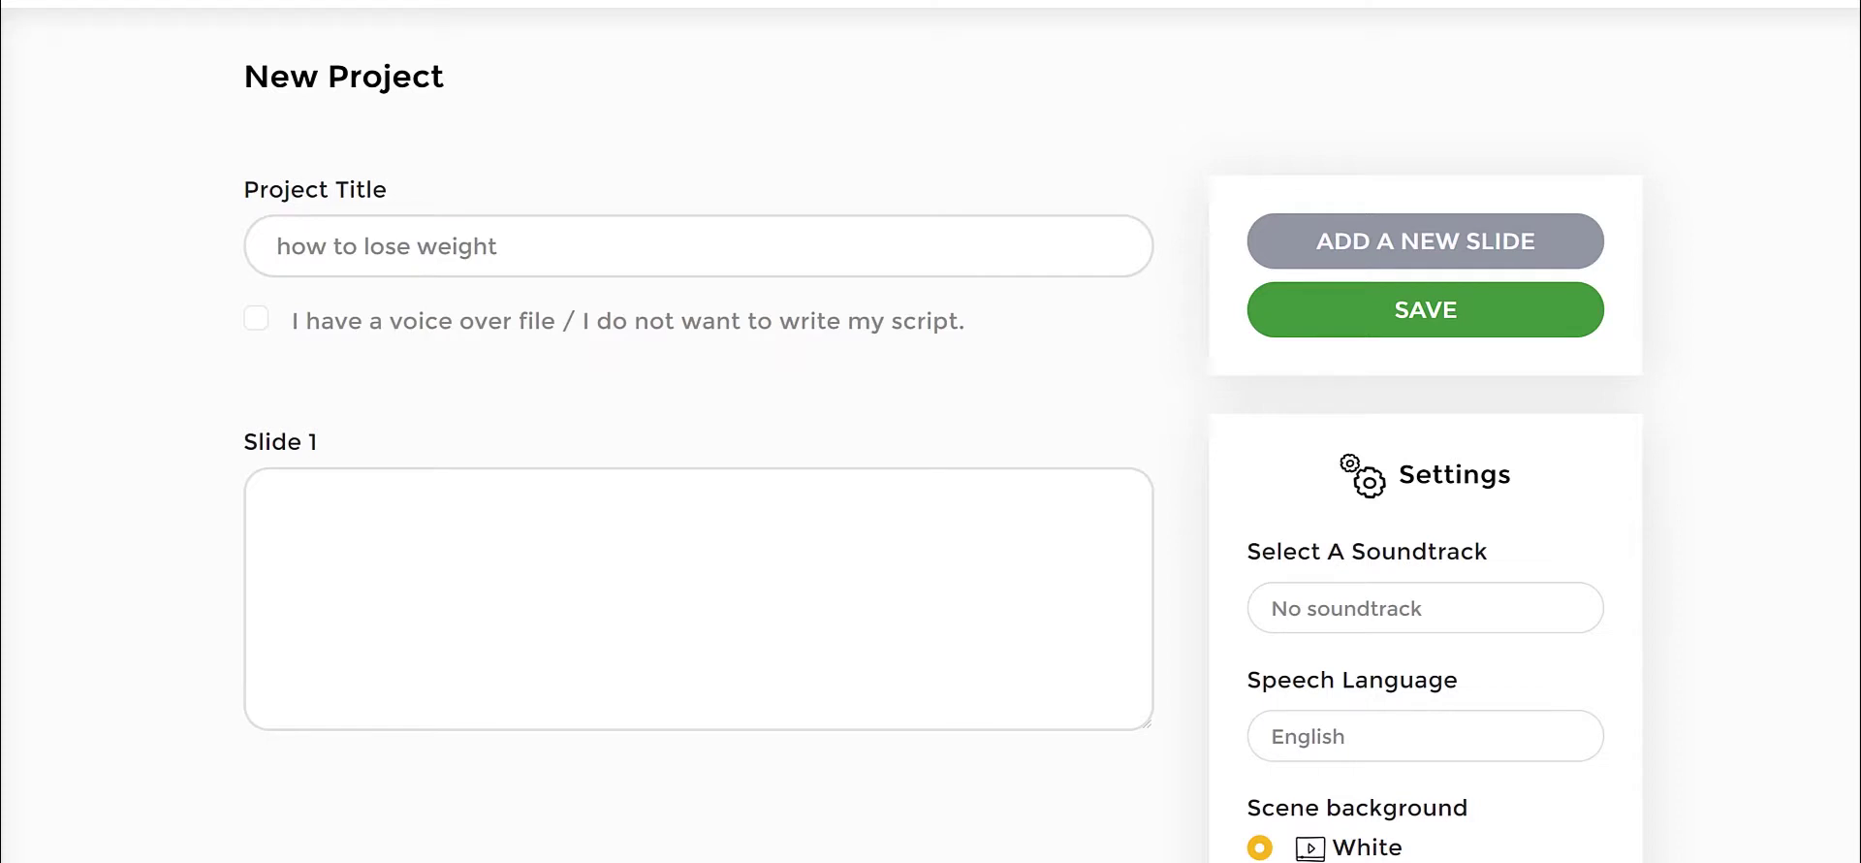
left_click(504, 487)
type("Eat a high protein breakfast")
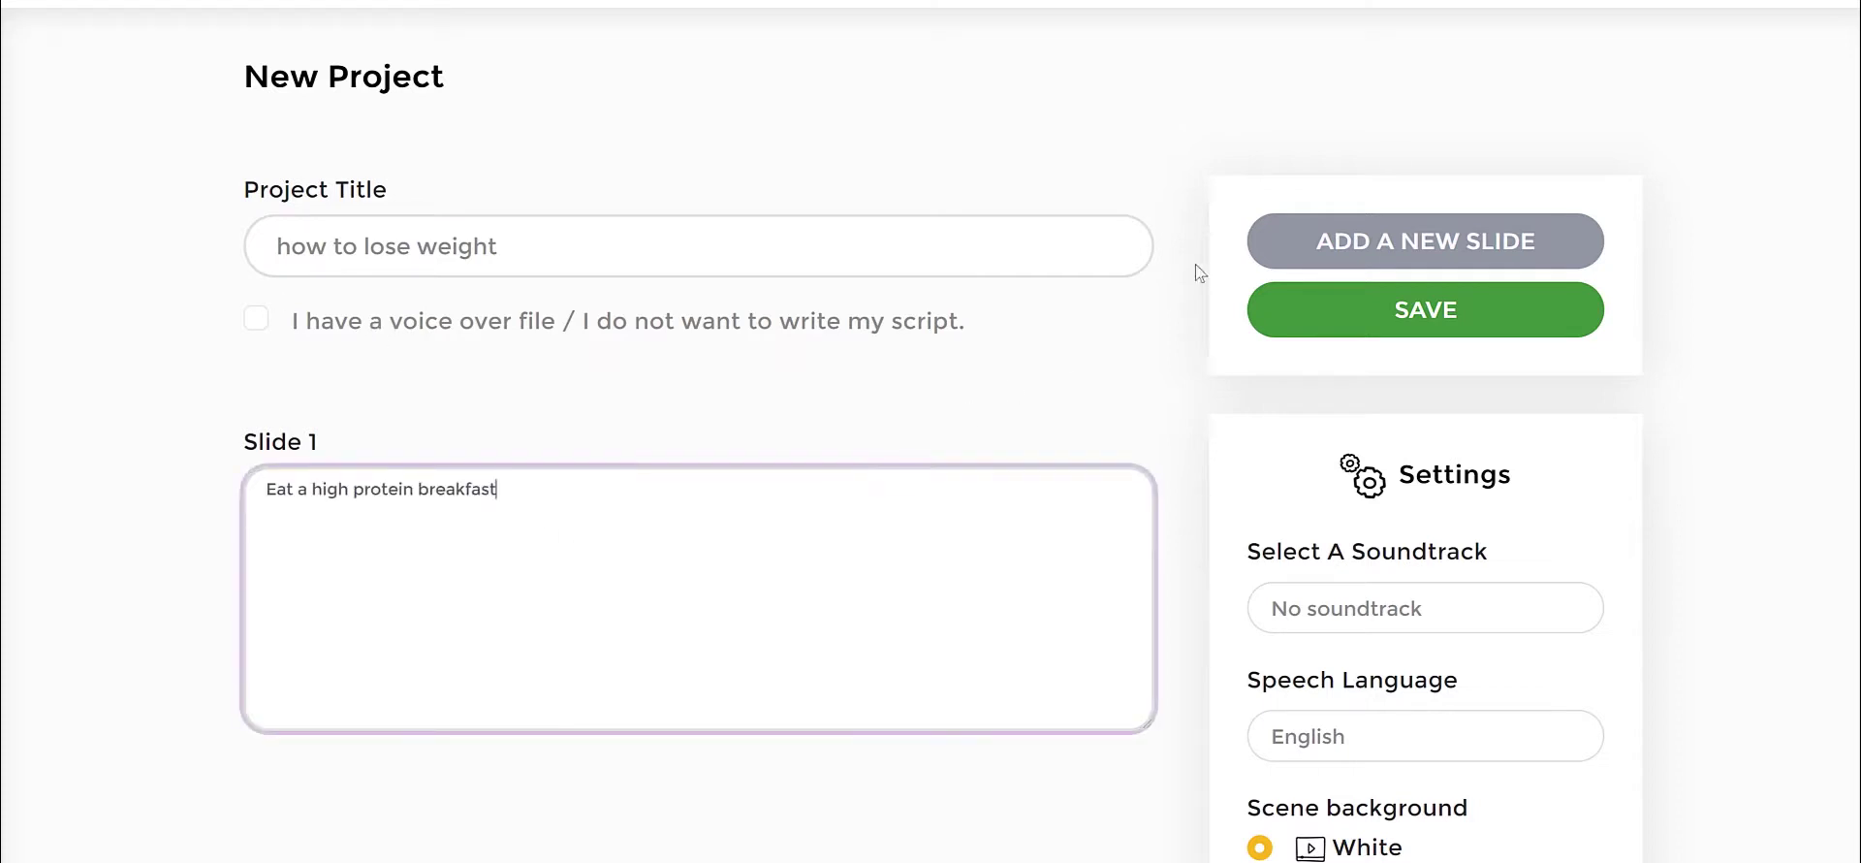
Step: Add a second slide with the script "Avoid sugary drinks and fruit juice"
left_click(1386, 240)
scroll(407, 564, "down", 1)
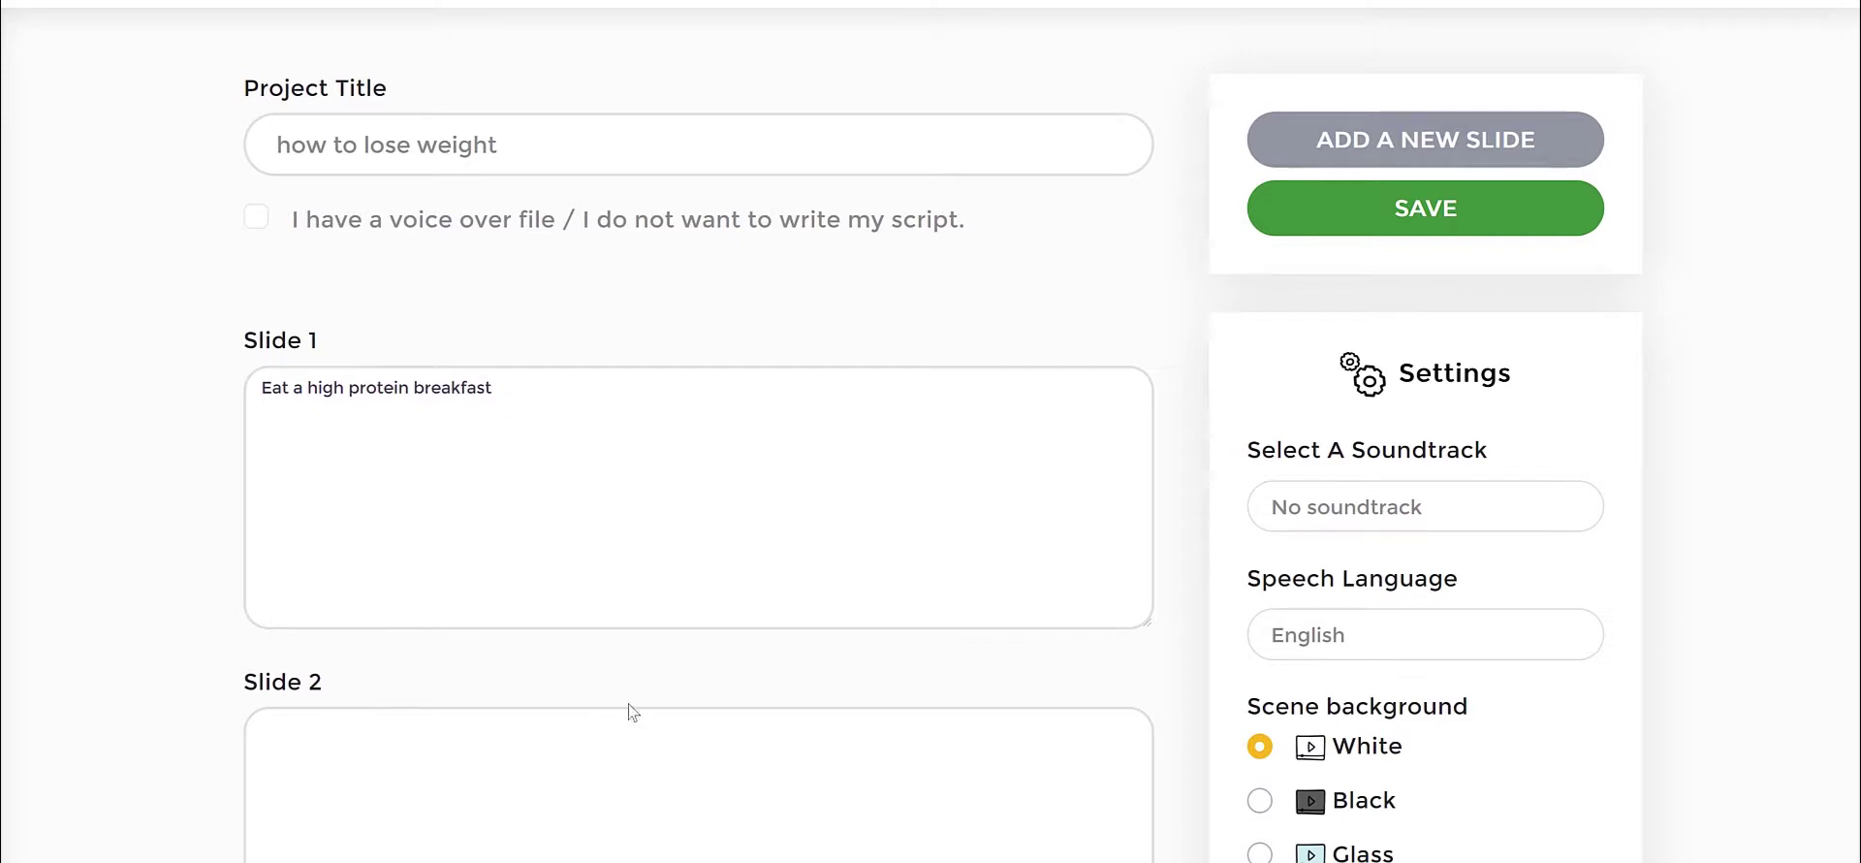
left_click(611, 754)
type("Avoid sugary drinks and fruit juice")
Step: Add a third slide with the script "Drink coffee or tea"
left_click(1423, 139)
scroll(581, 543, "down", 4)
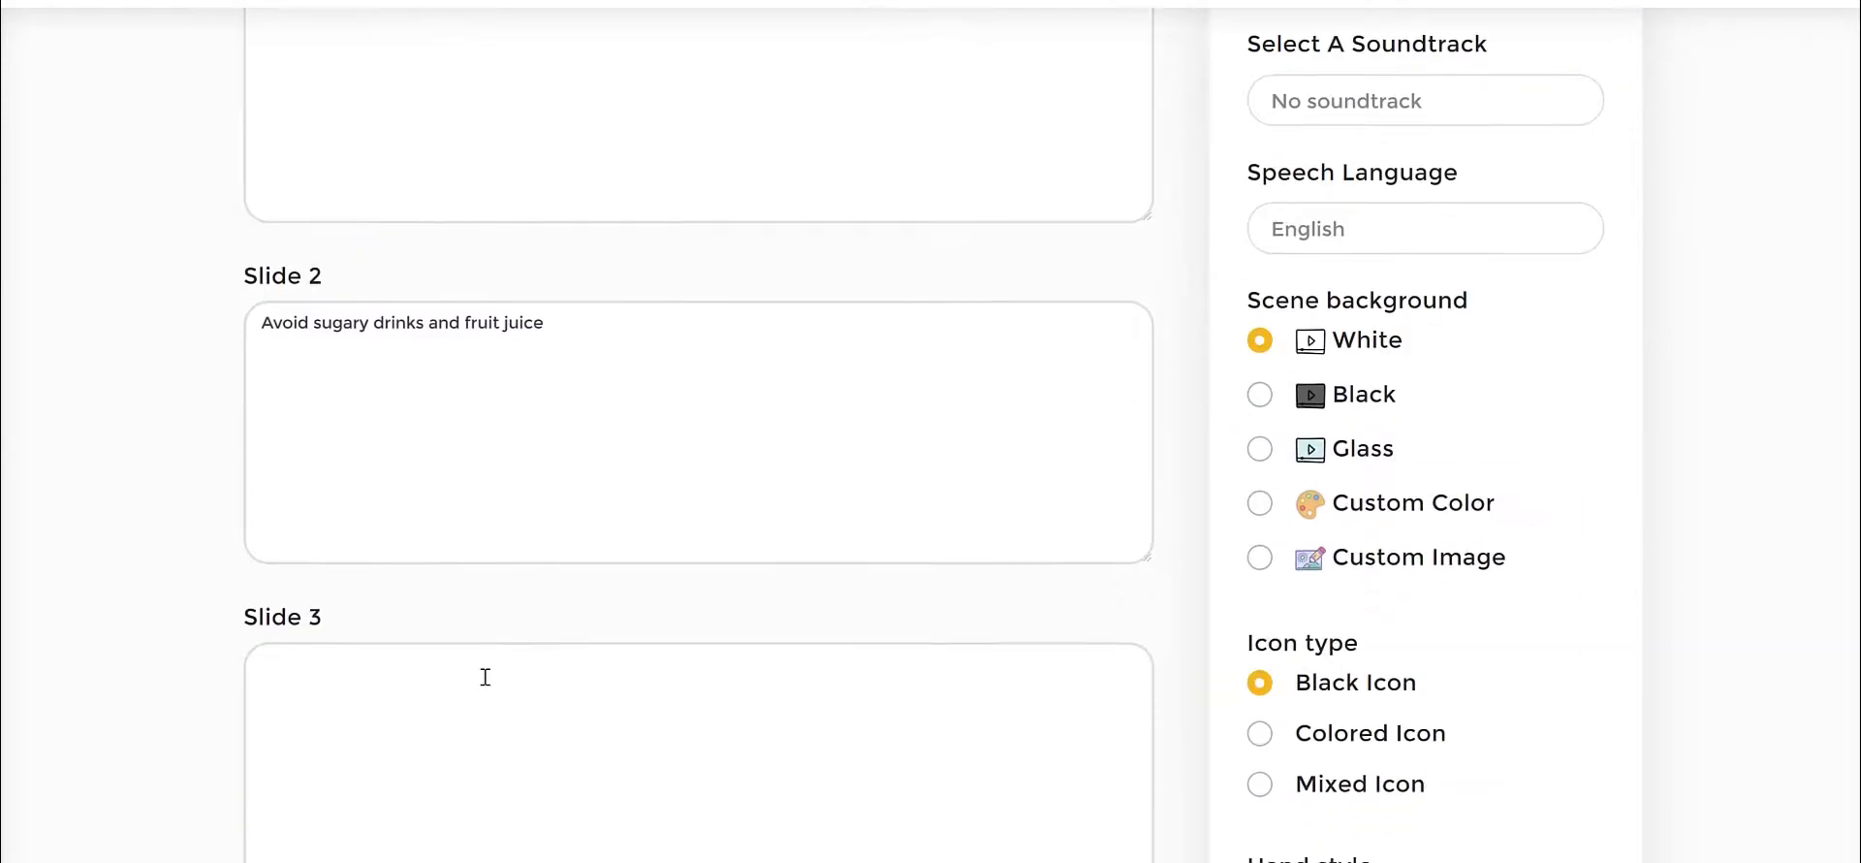
left_click(485, 677)
key("alt+Tab")
left_click(518, 726)
type("Drink coffee or tea")
scroll(1724, 479, "down", 1)
scroll(1724, 479, "up", 1)
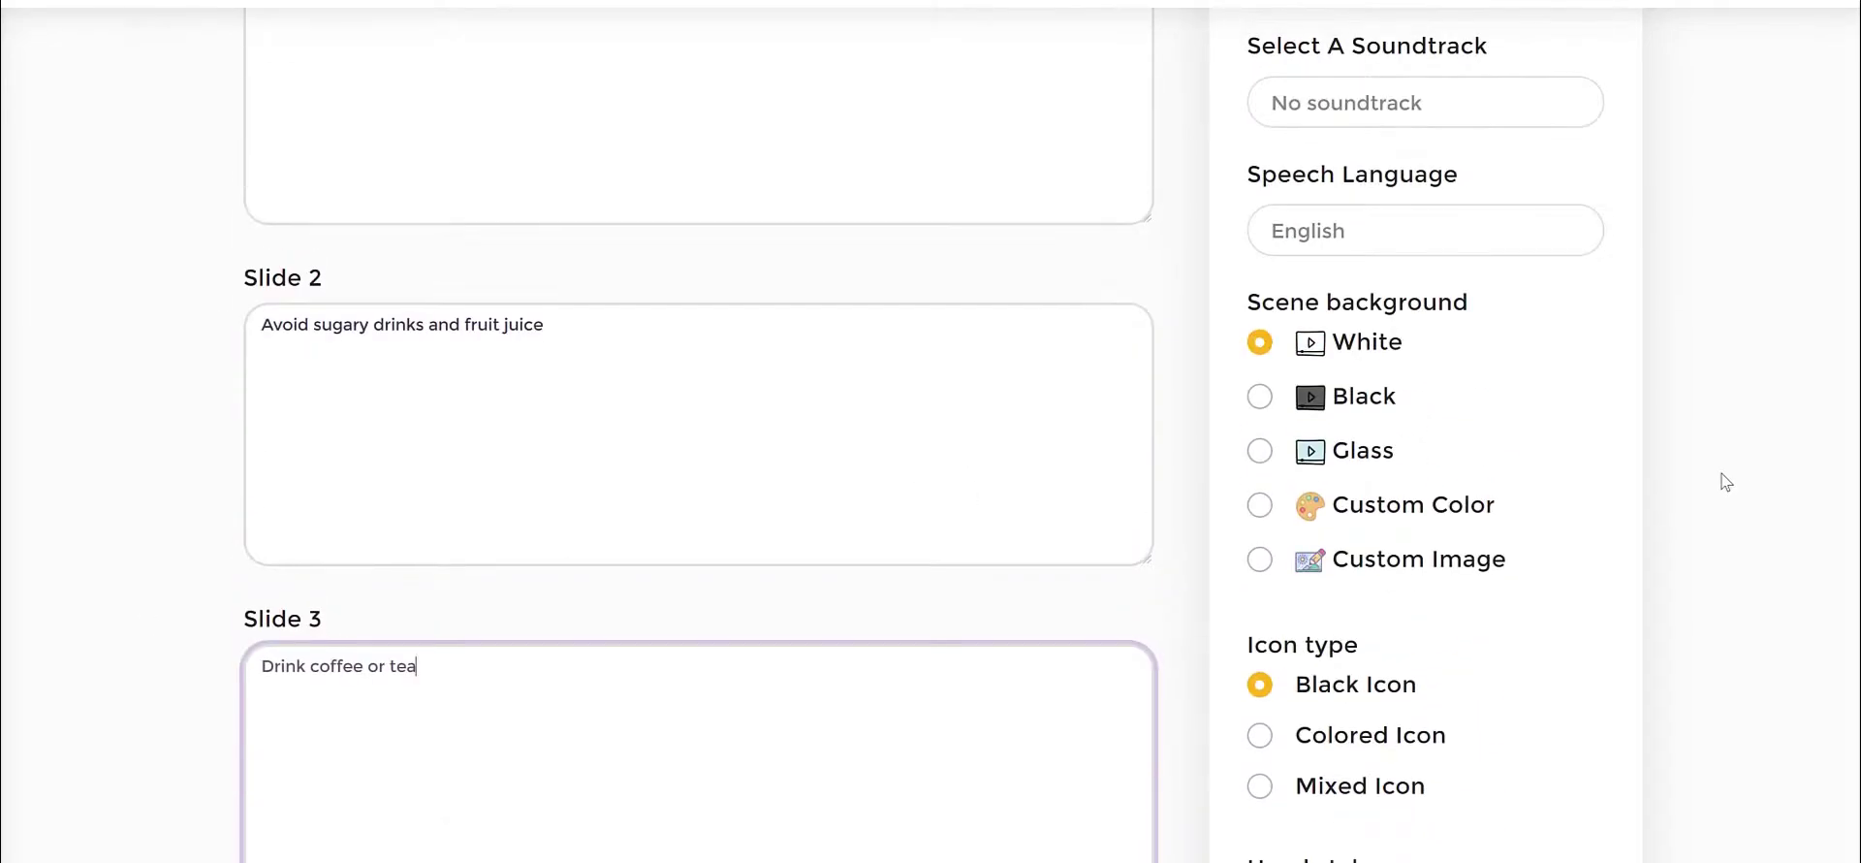
Step: Check the soundtrack and speech language choices in the project settings
scroll(1725, 480, "up", 1)
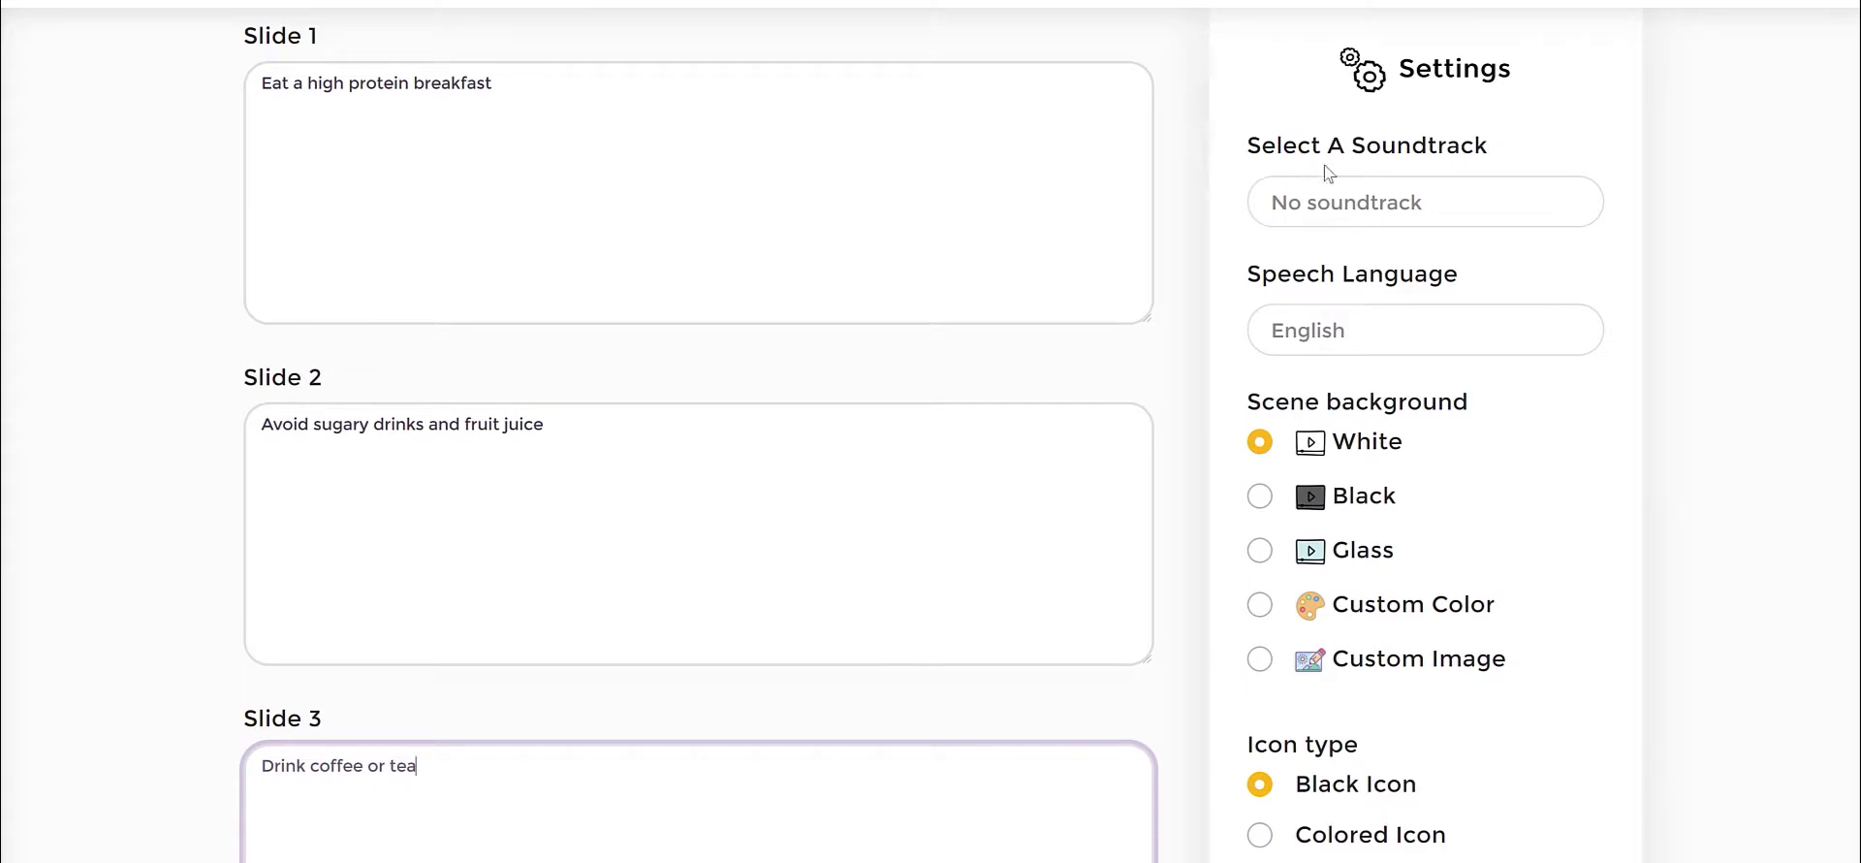
left_click(1330, 193)
left_click(1430, 198)
scroll(1473, 320, "down", 1)
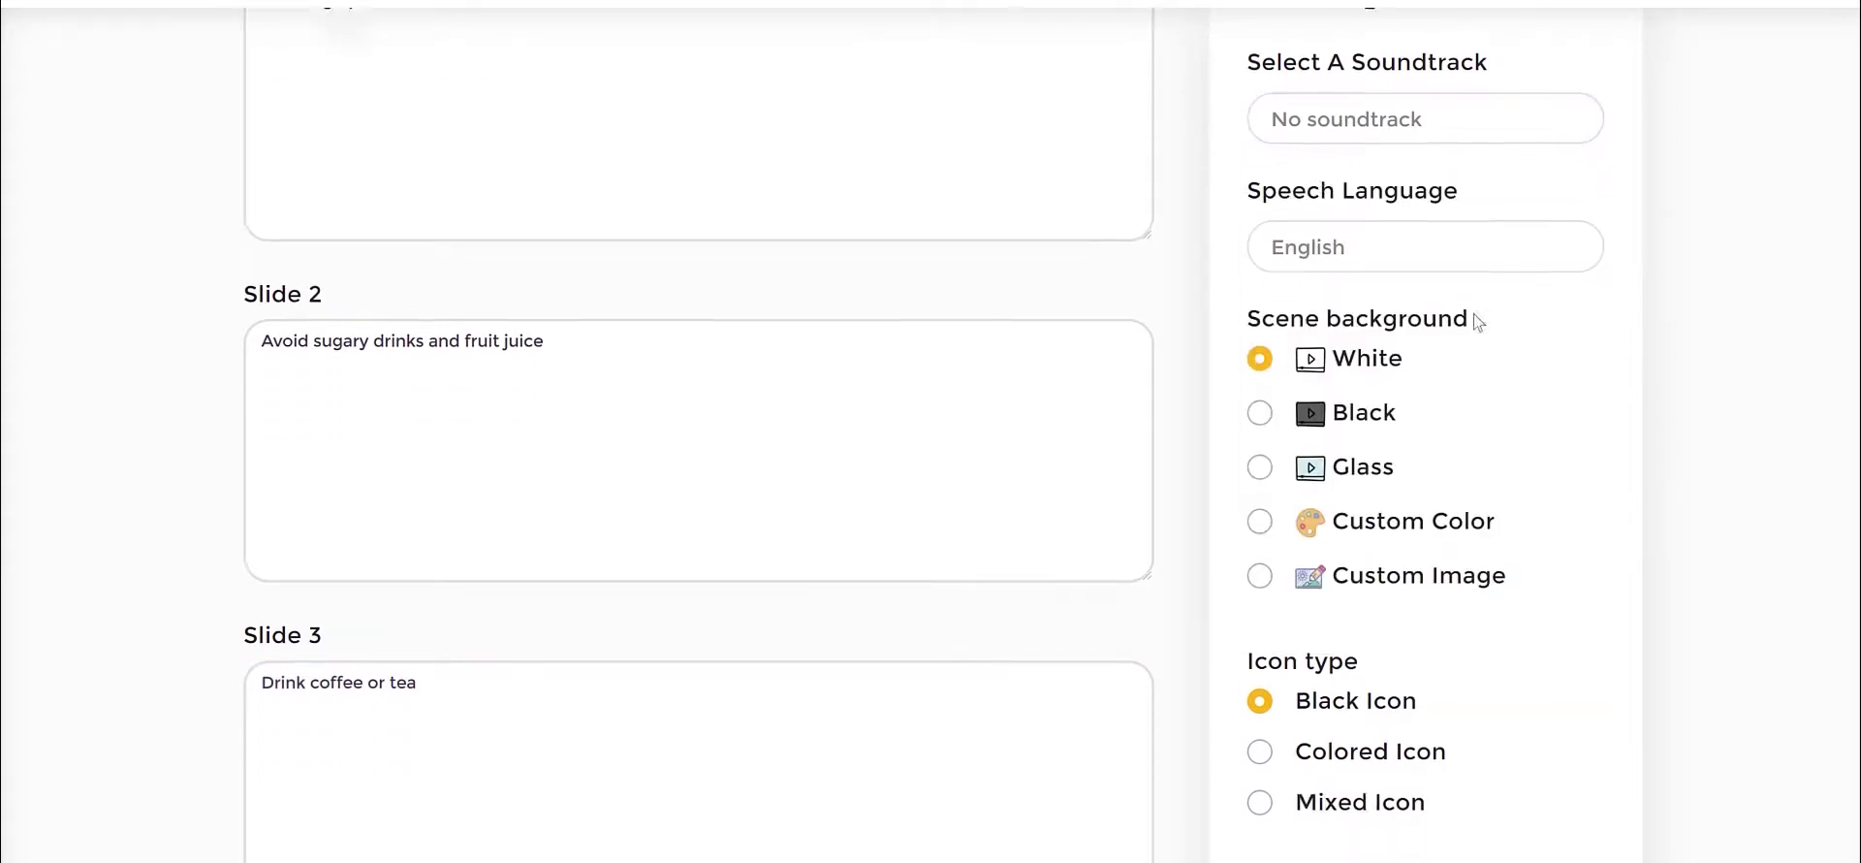
left_click(1350, 235)
left_click(1677, 229)
left_click(590, 422)
key("ctrl+a")
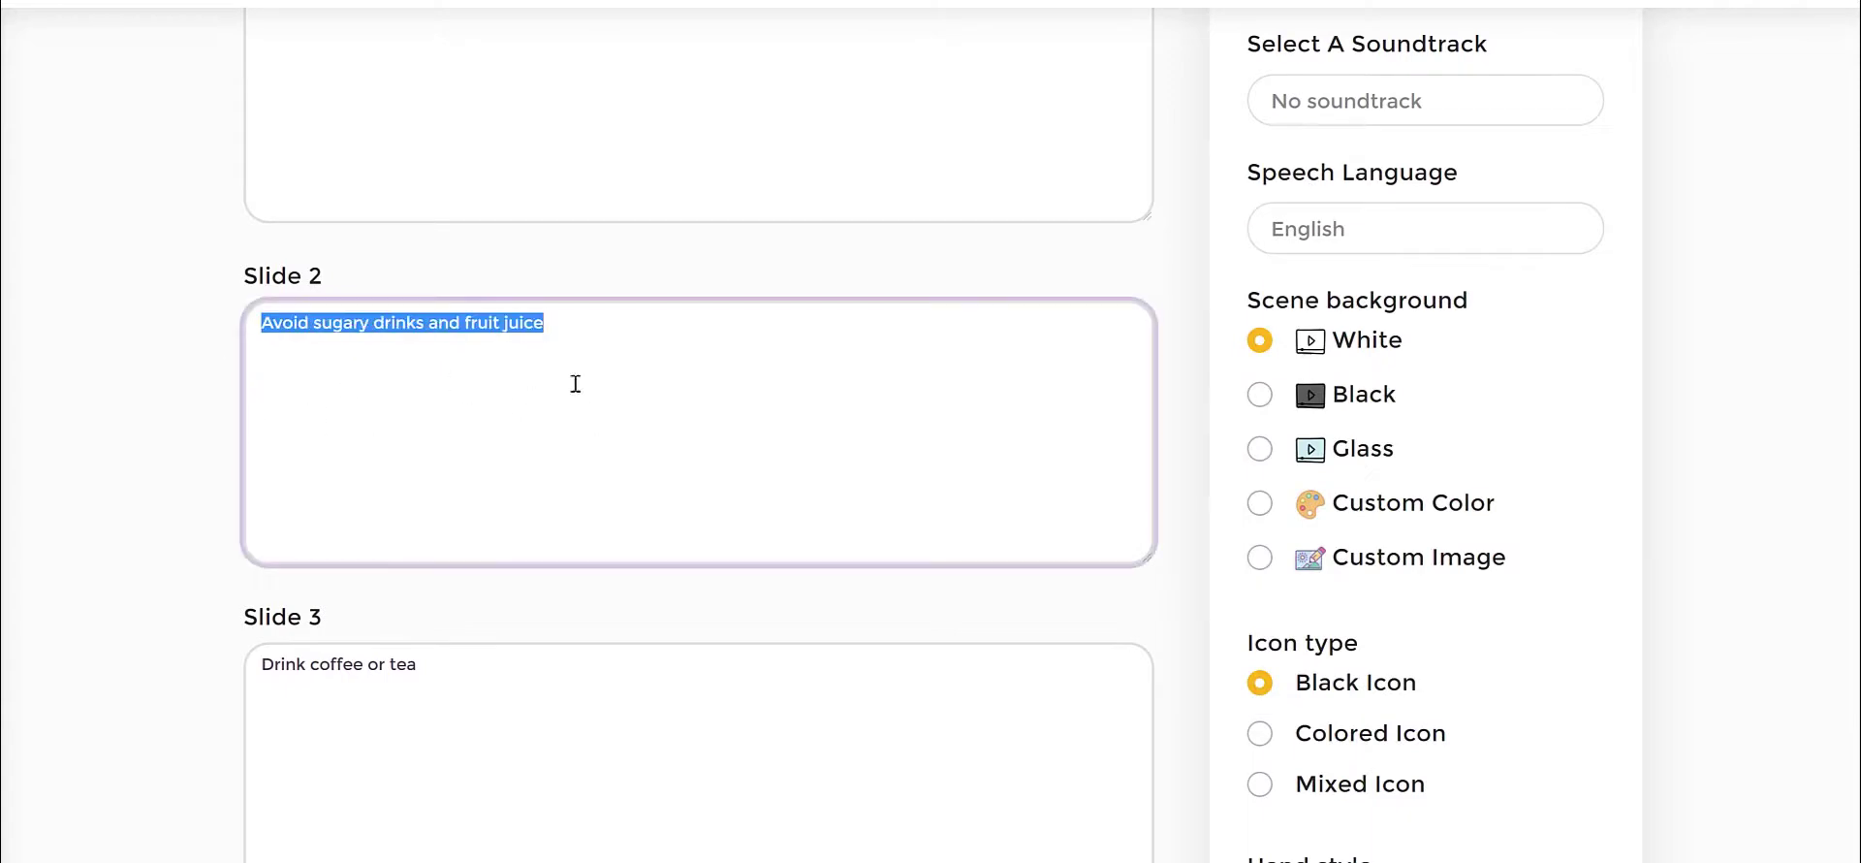
left_click(1786, 356)
Step: Review the scene background, icon type and hand style options in the project settings
scroll(1716, 340, "down", 1)
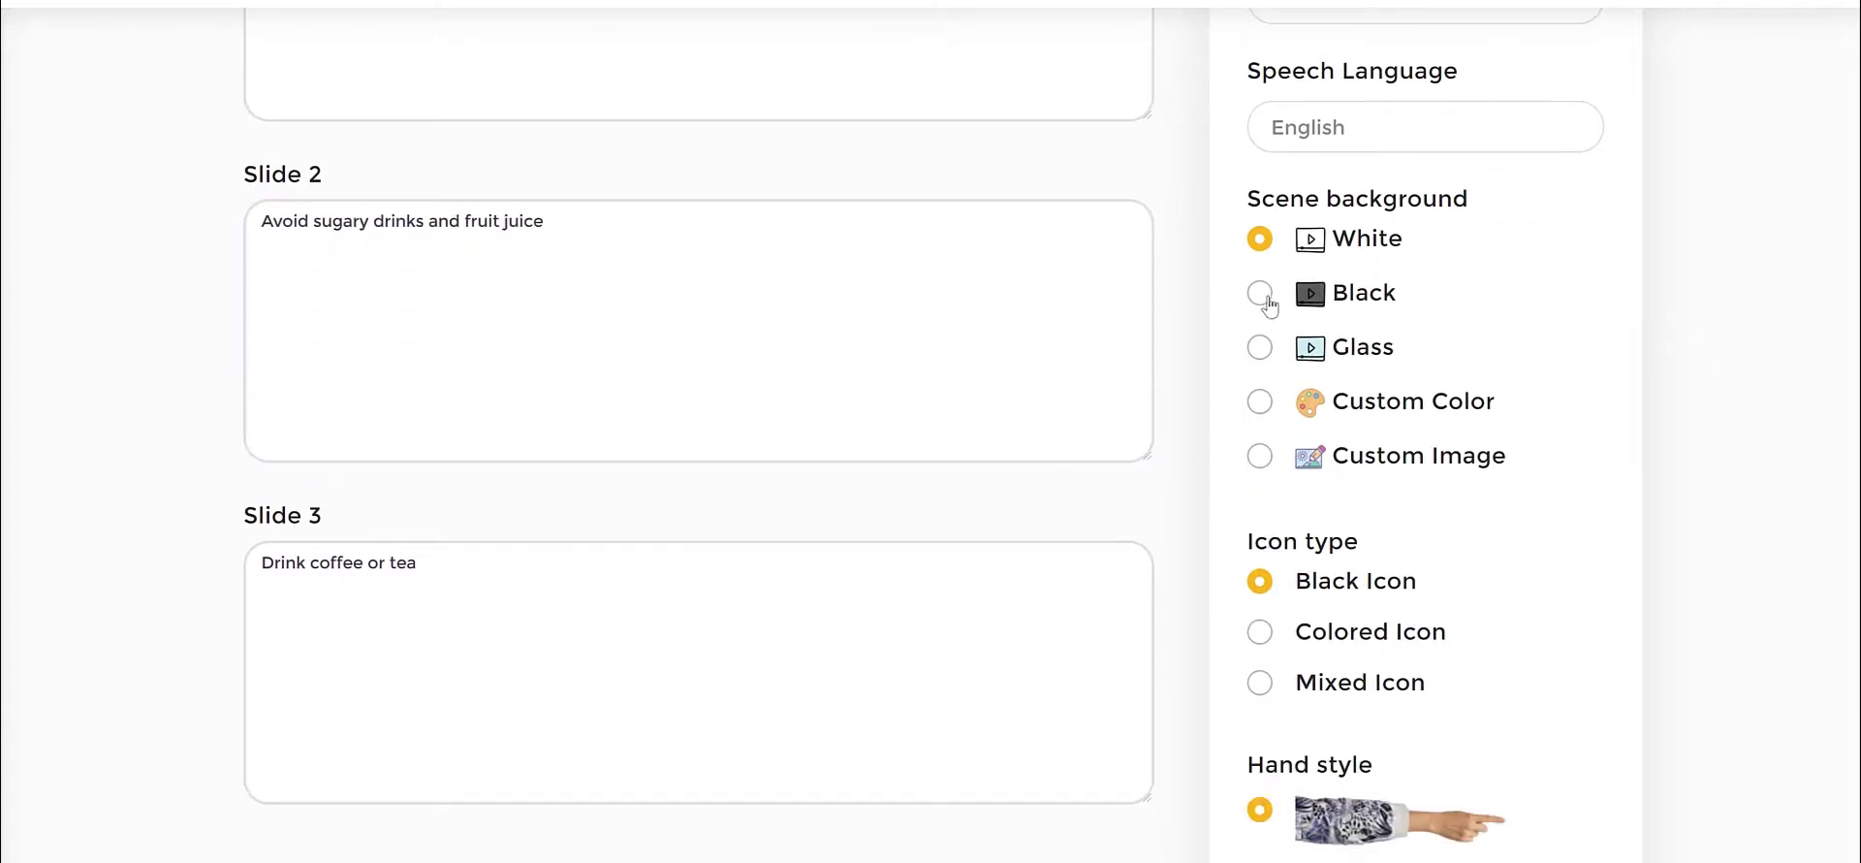
left_click_drag(1275, 205, 1605, 230)
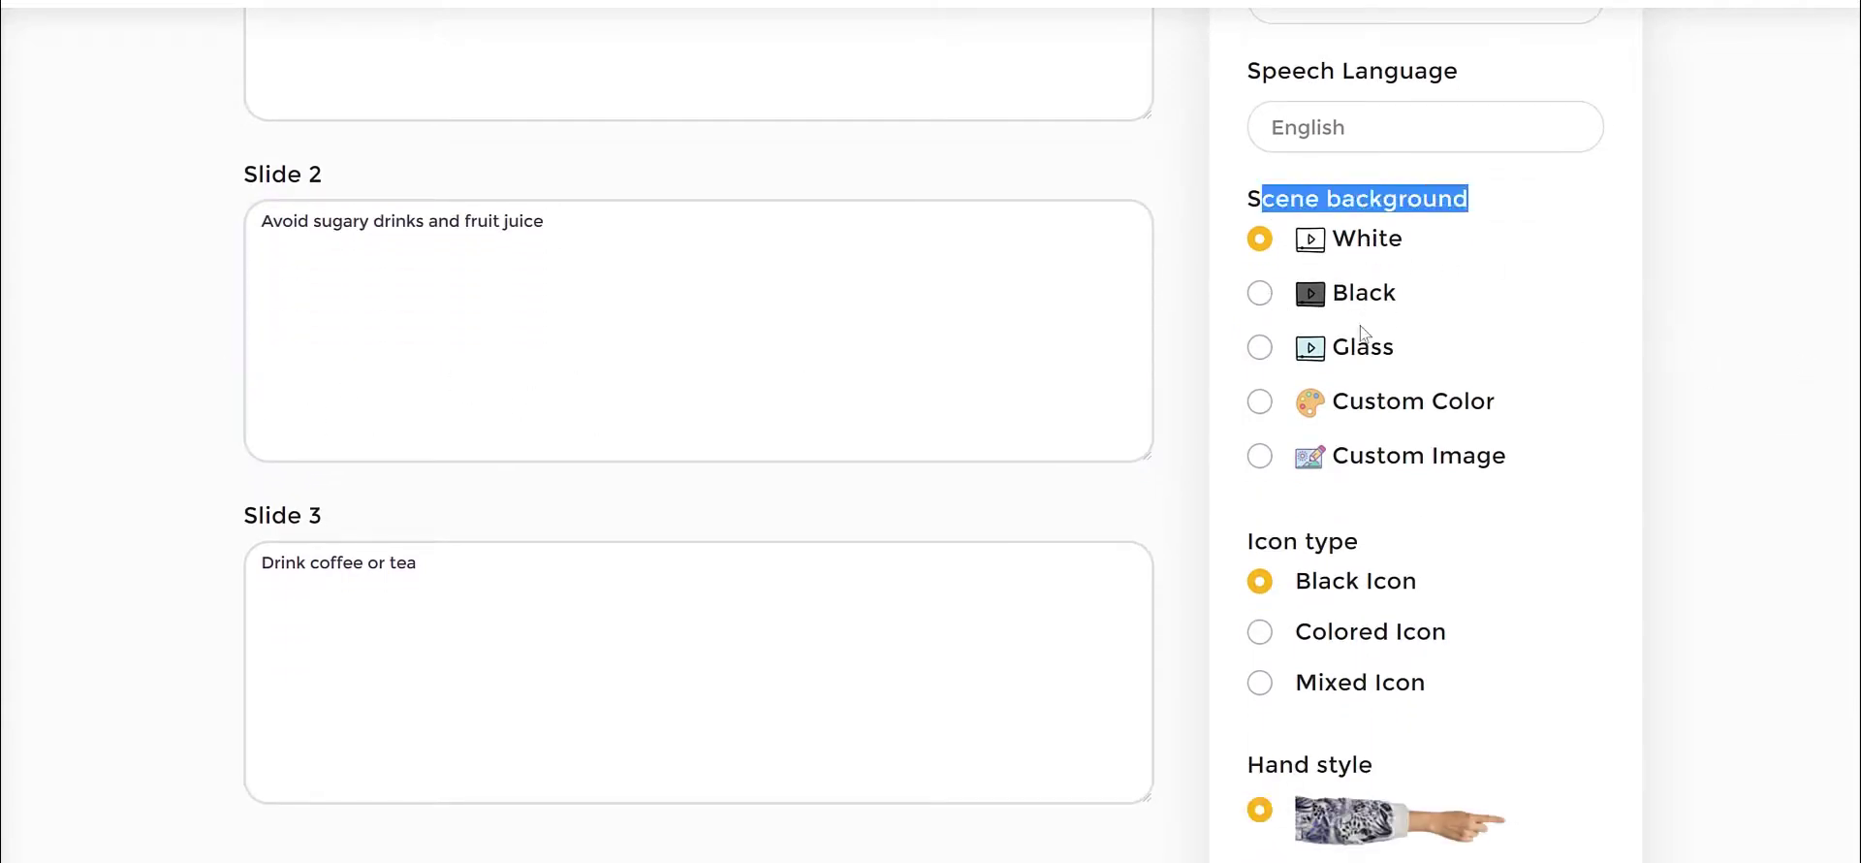
left_click(1785, 430)
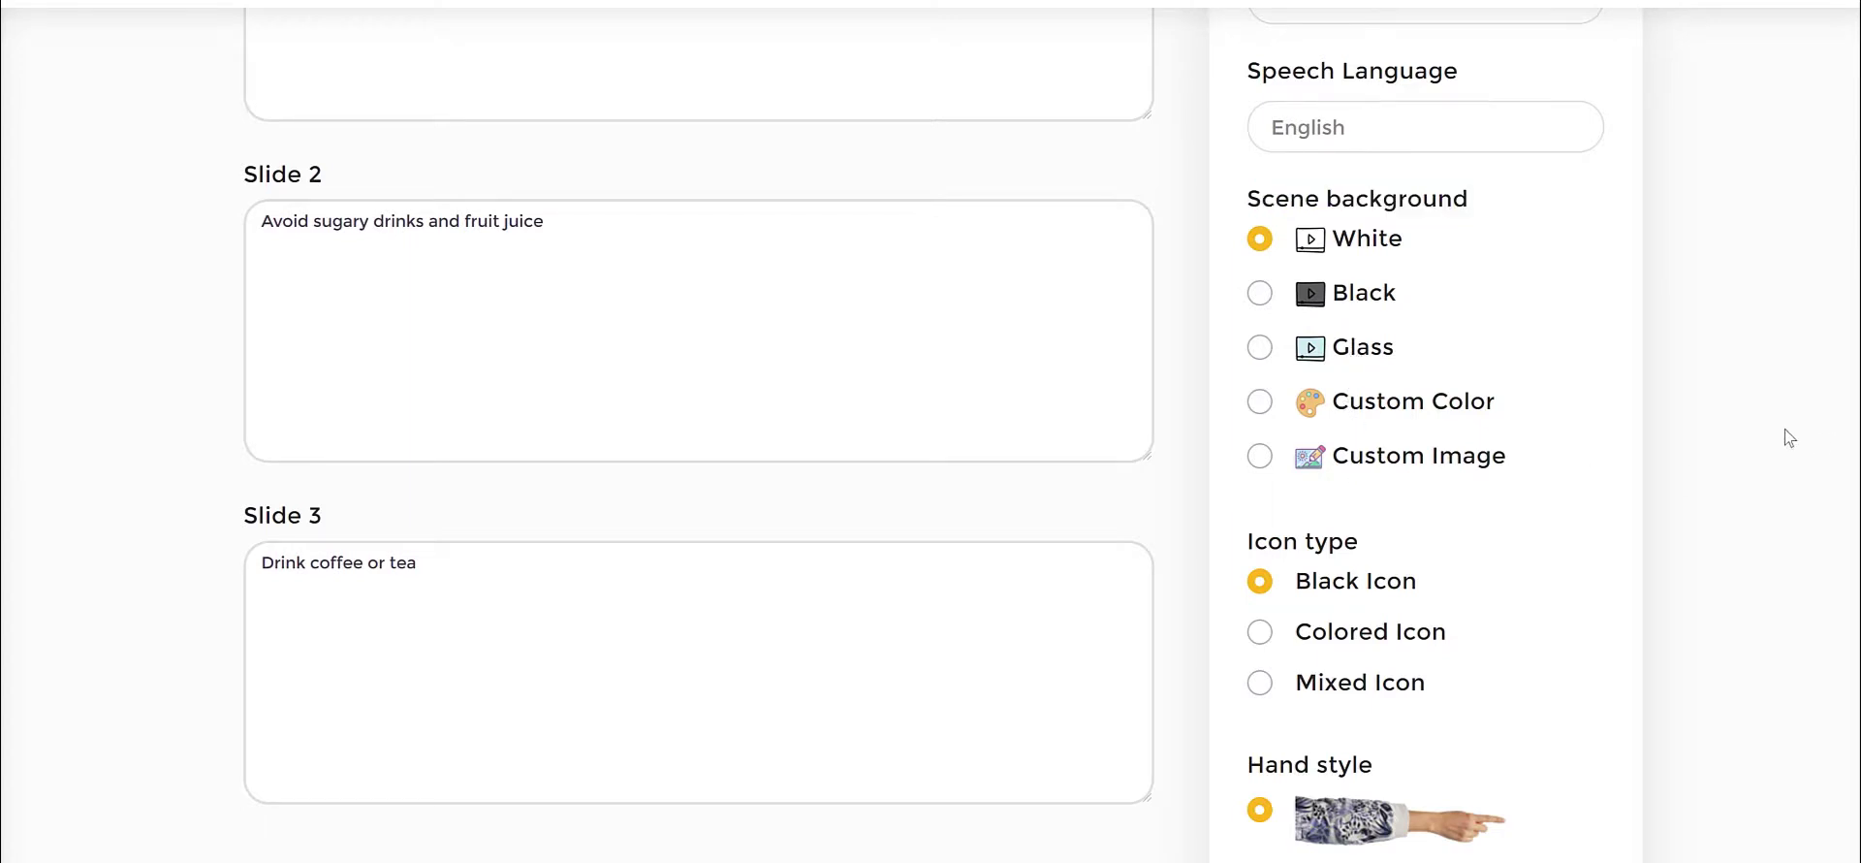
scroll(1789, 438, "down", 2)
left_click_drag(1236, 345, 1468, 333)
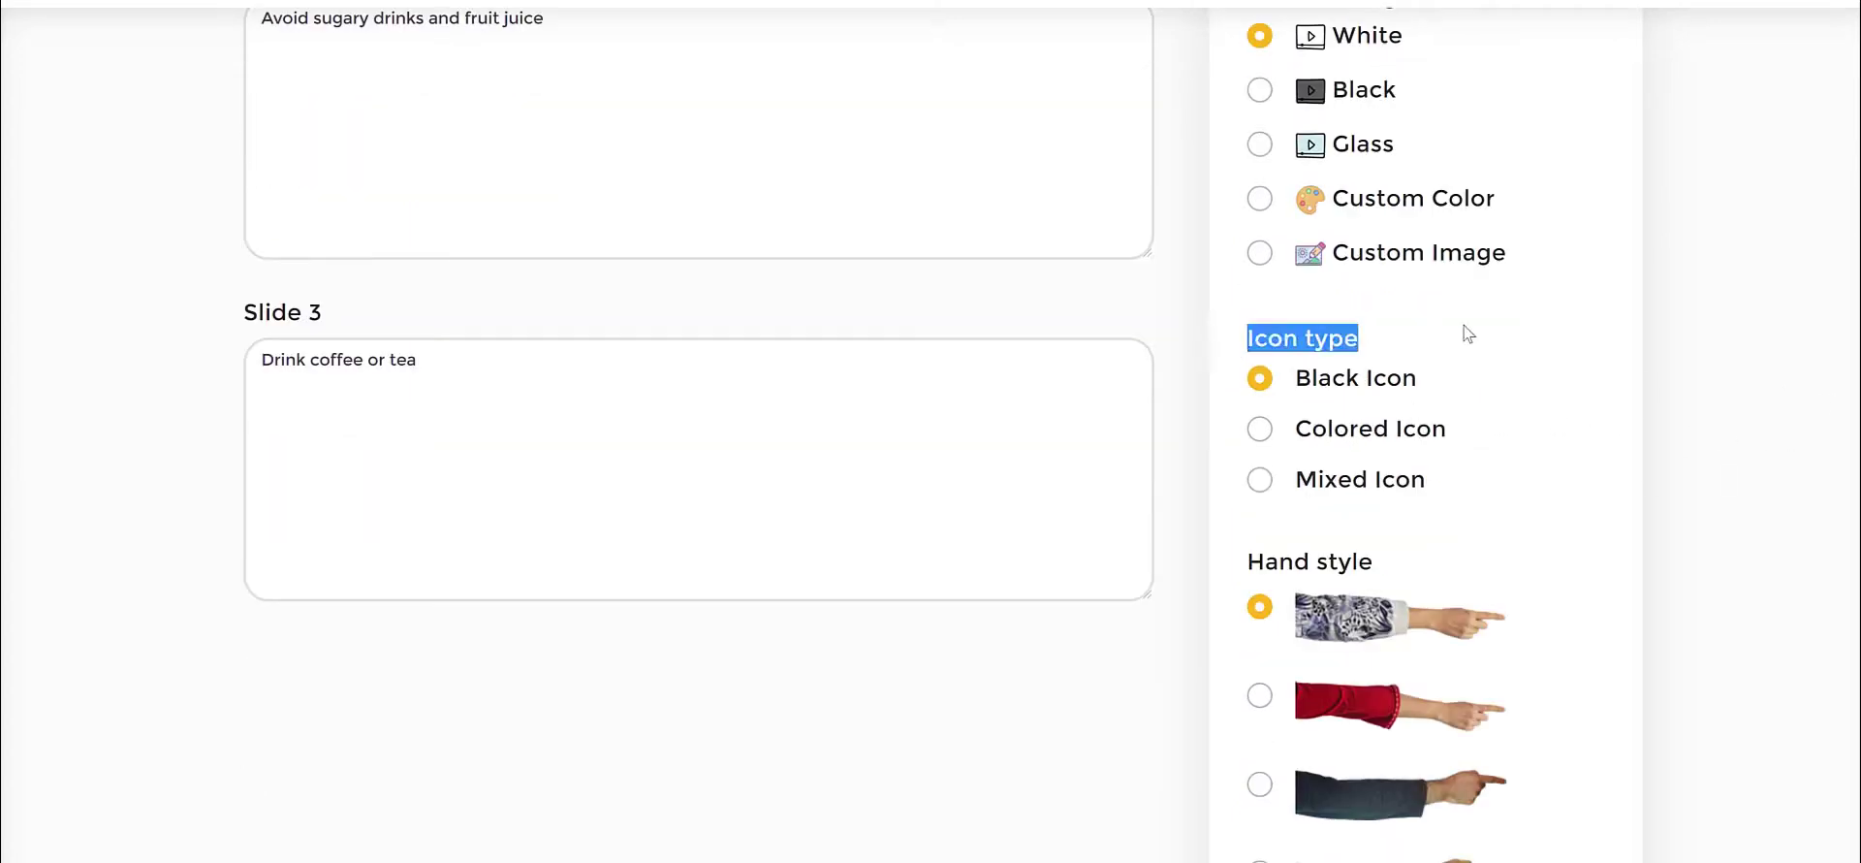
scroll(1573, 320, "up", 2)
scroll(1573, 318, "down", 1)
left_click(1316, 444)
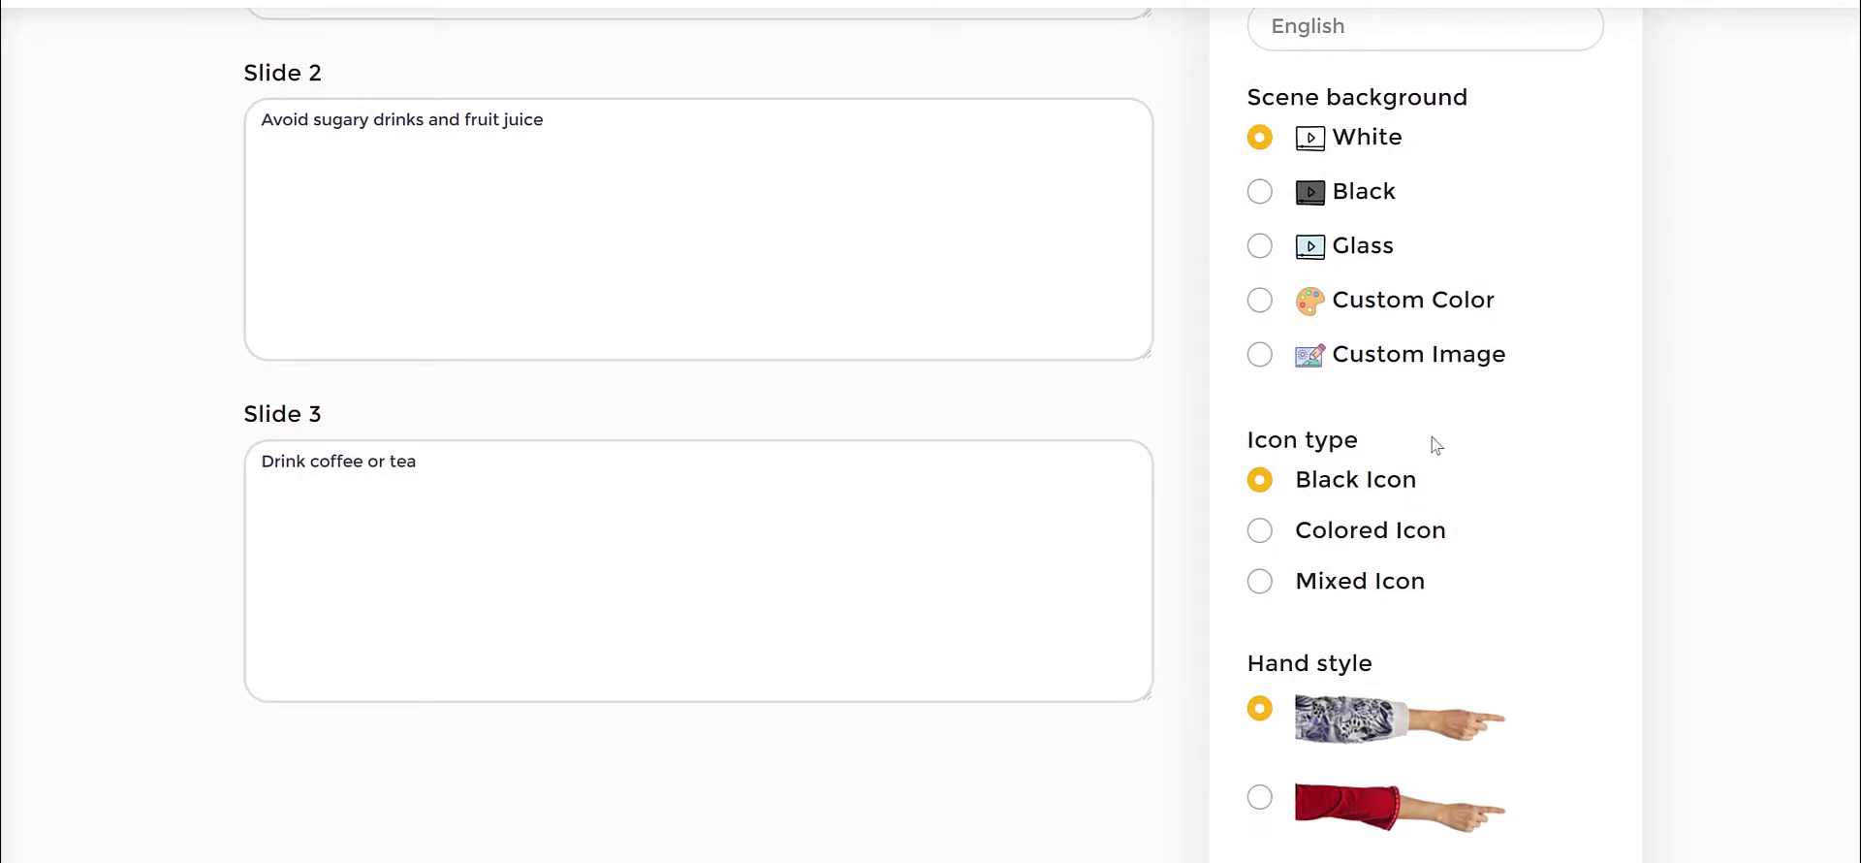
scroll(1433, 441, "down", 2)
scroll(1459, 397, "up", 1)
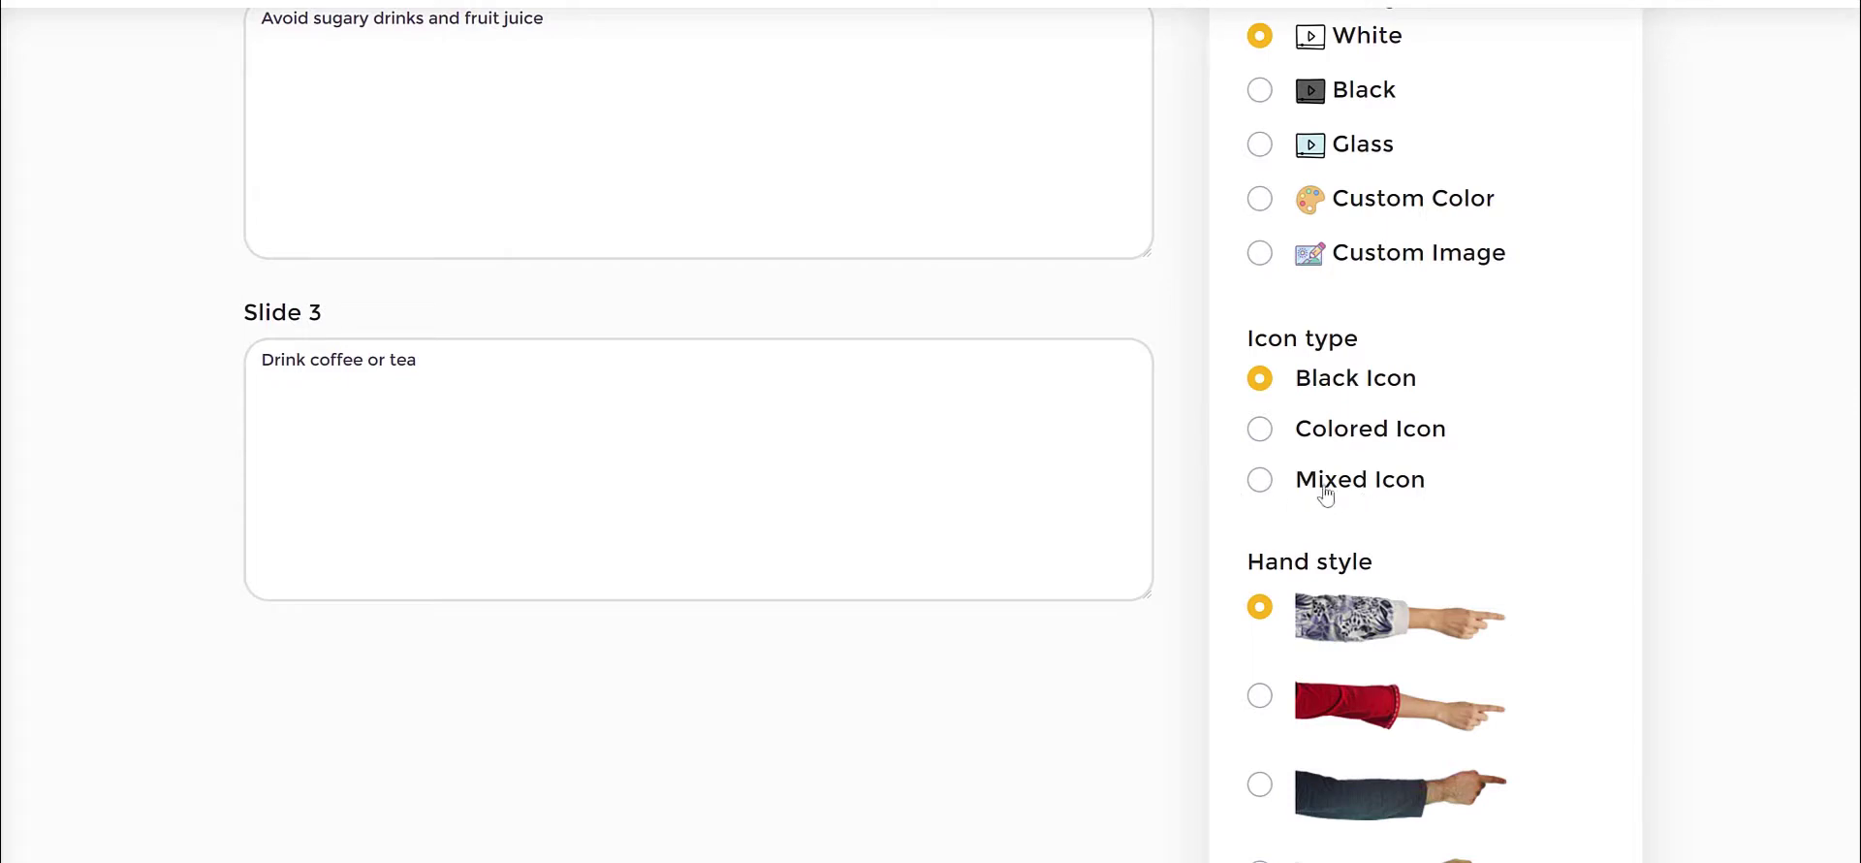
Step: Set the icon type to Colored Icon and choose the dark-skinned hand with the blue-grey sleeve
left_click(1263, 480)
left_click(1262, 437)
scroll(1693, 408, "down", 2)
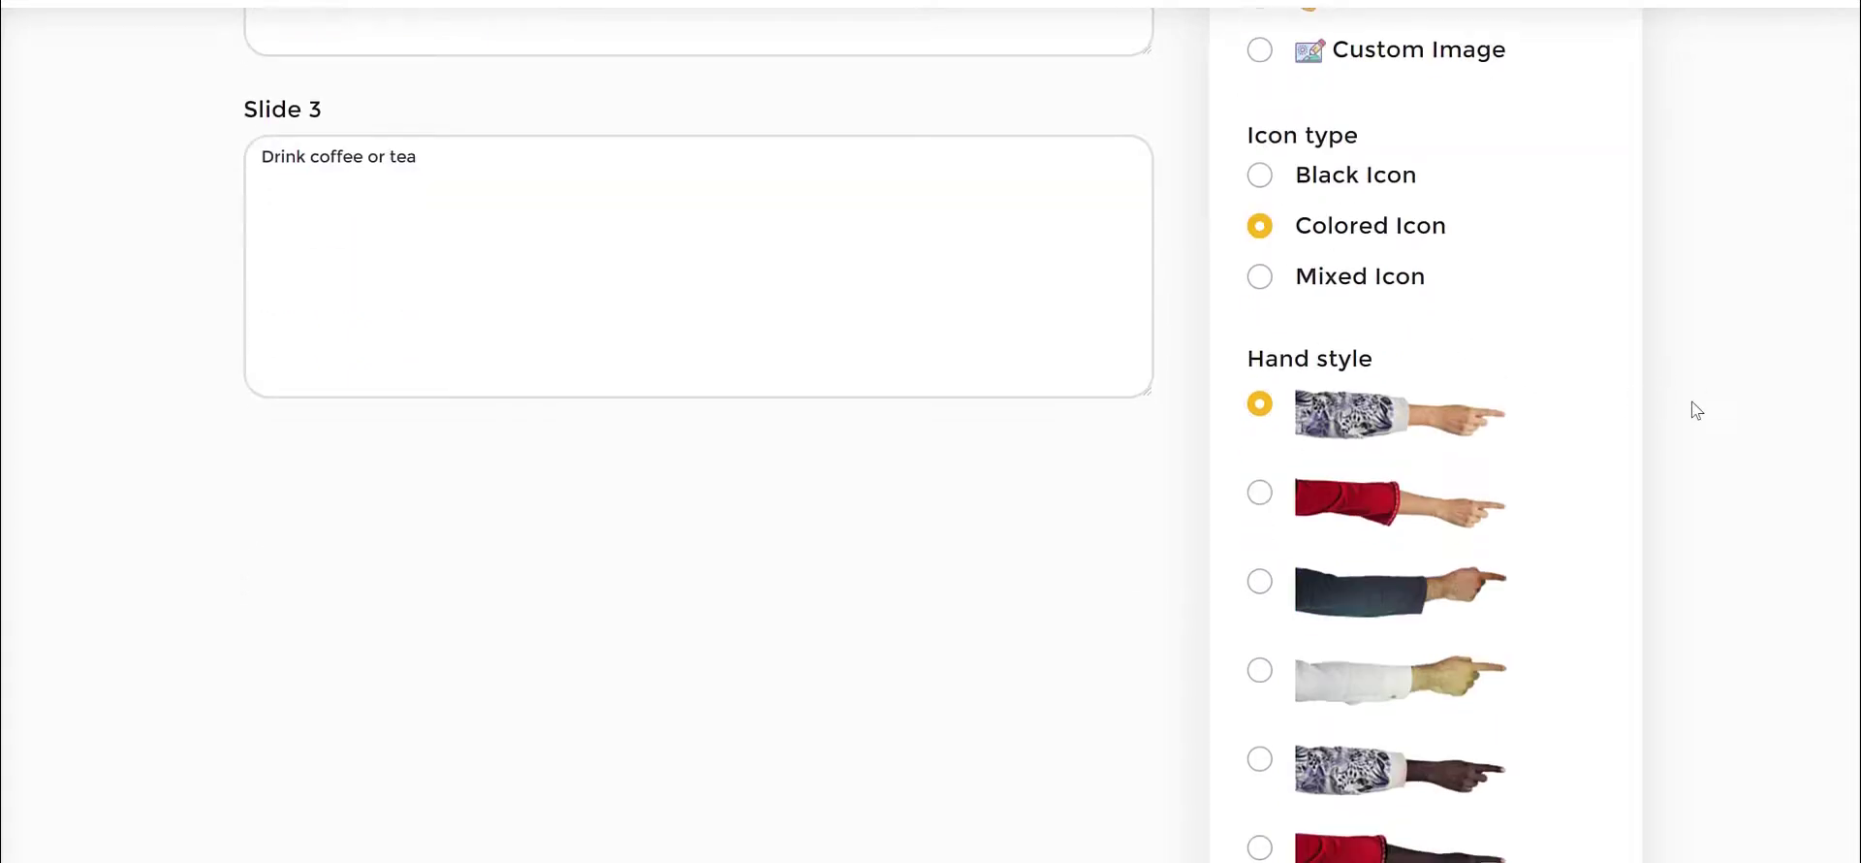
scroll(1696, 409, "down", 2)
scroll(1314, 134, "down", 2)
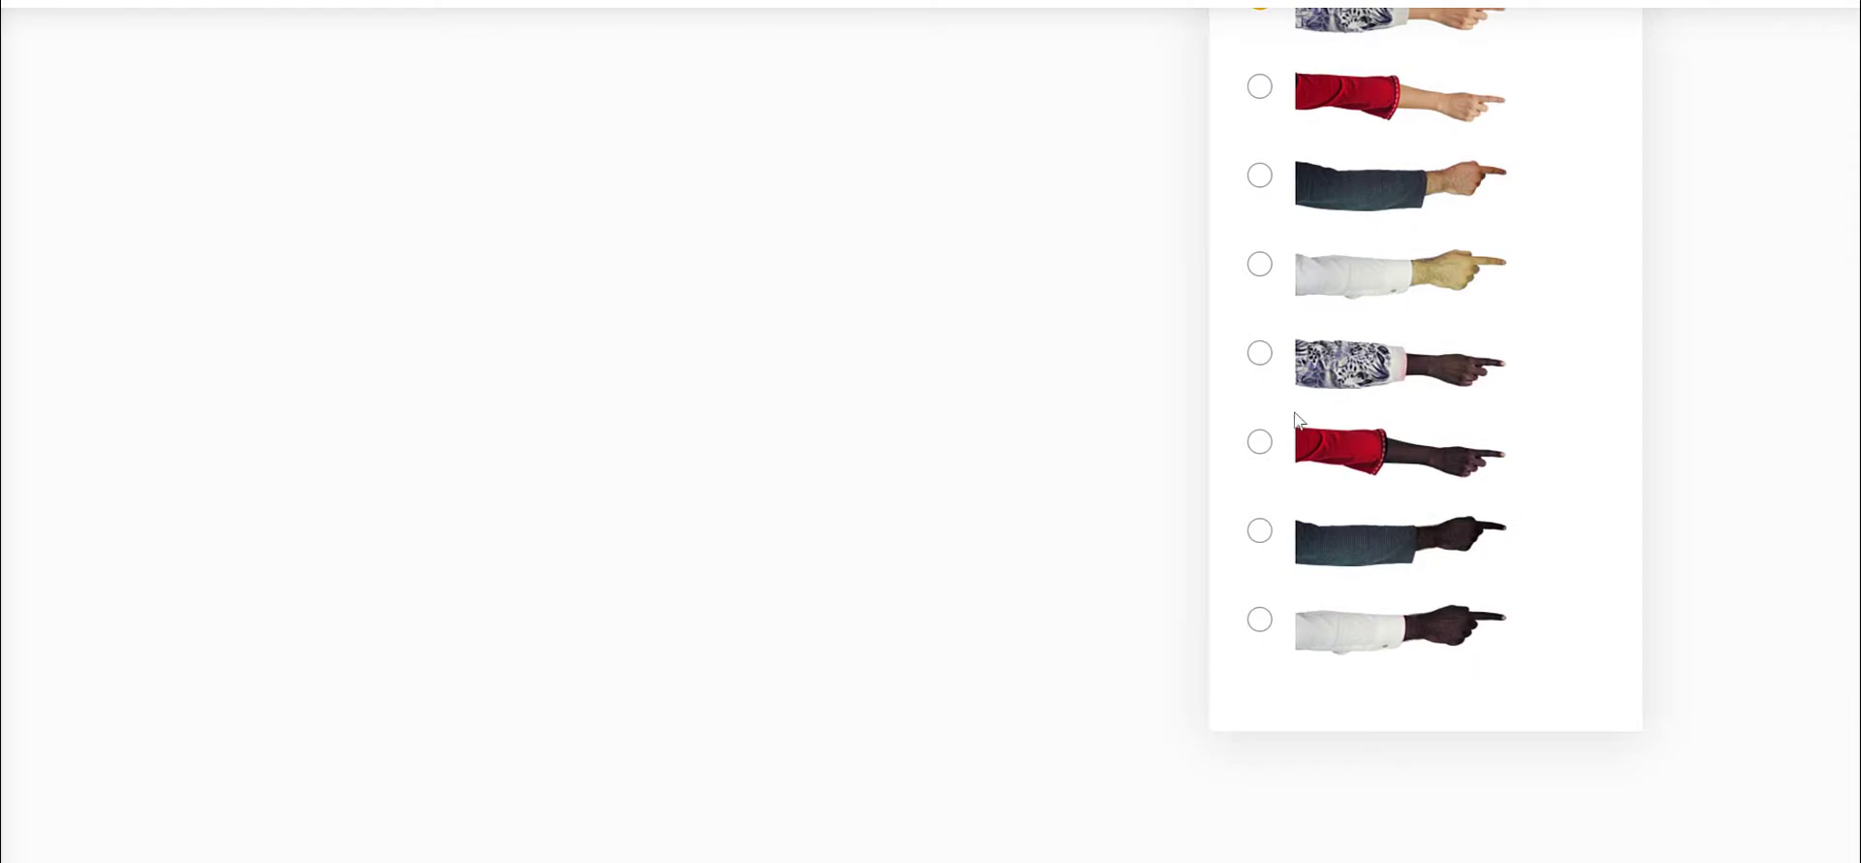
double_click(1275, 364)
left_click(1259, 536)
Step: Save the weight-loss project to generate its slides
scroll(1761, 407, "up", 10)
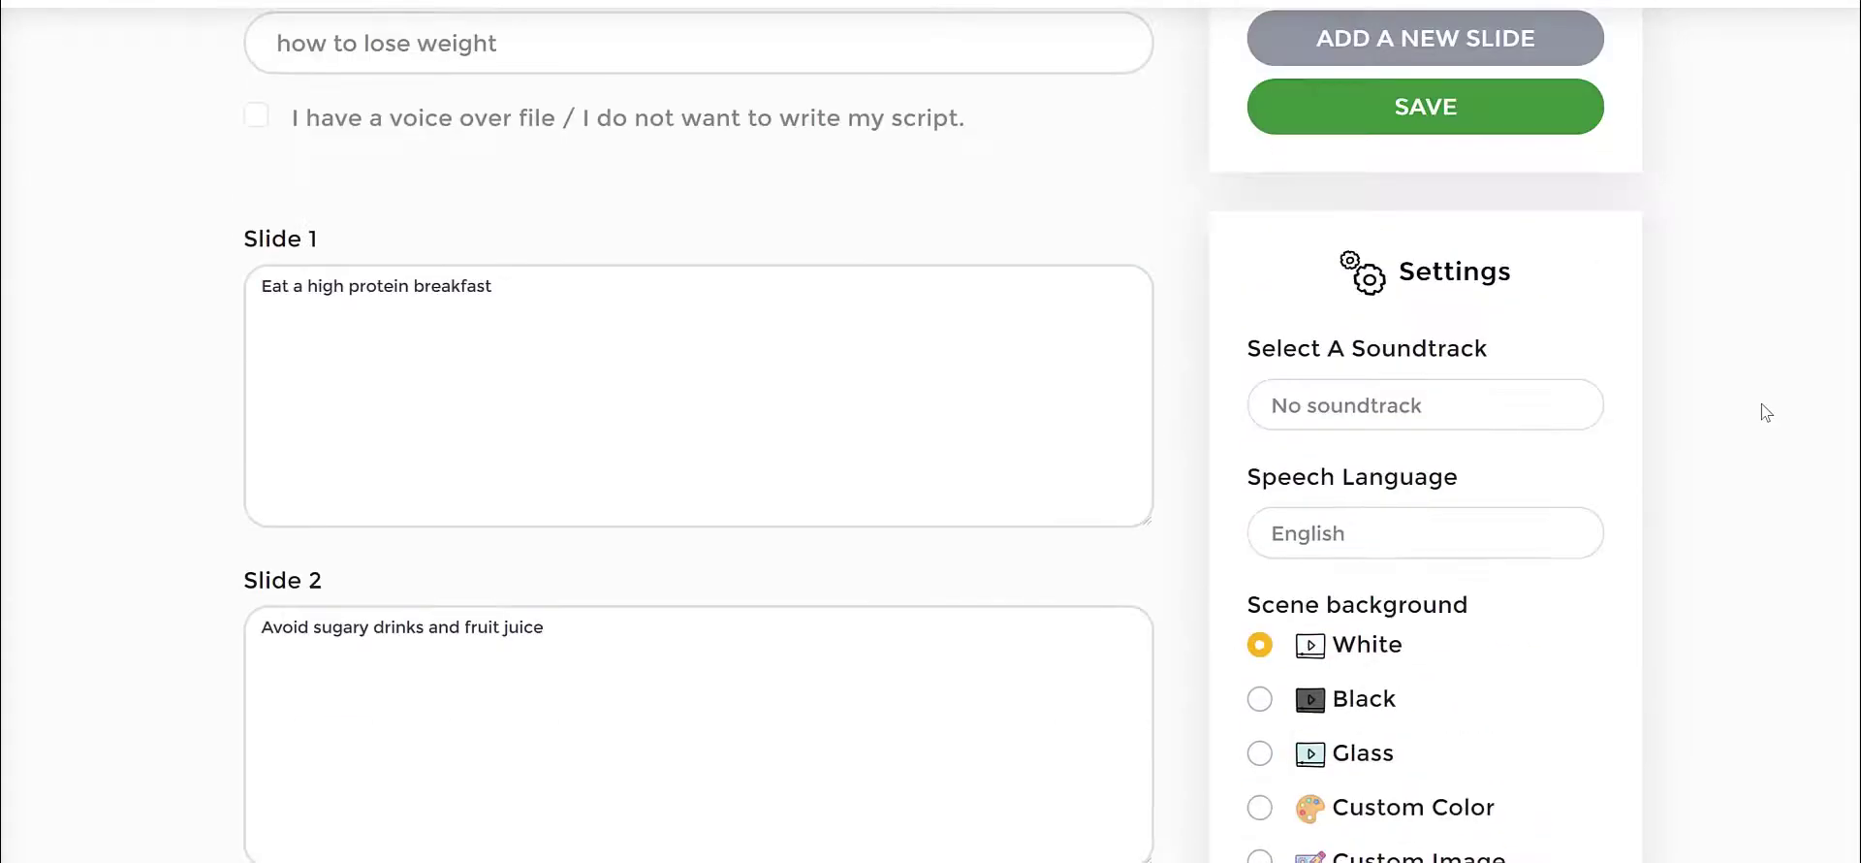
left_click(1445, 311)
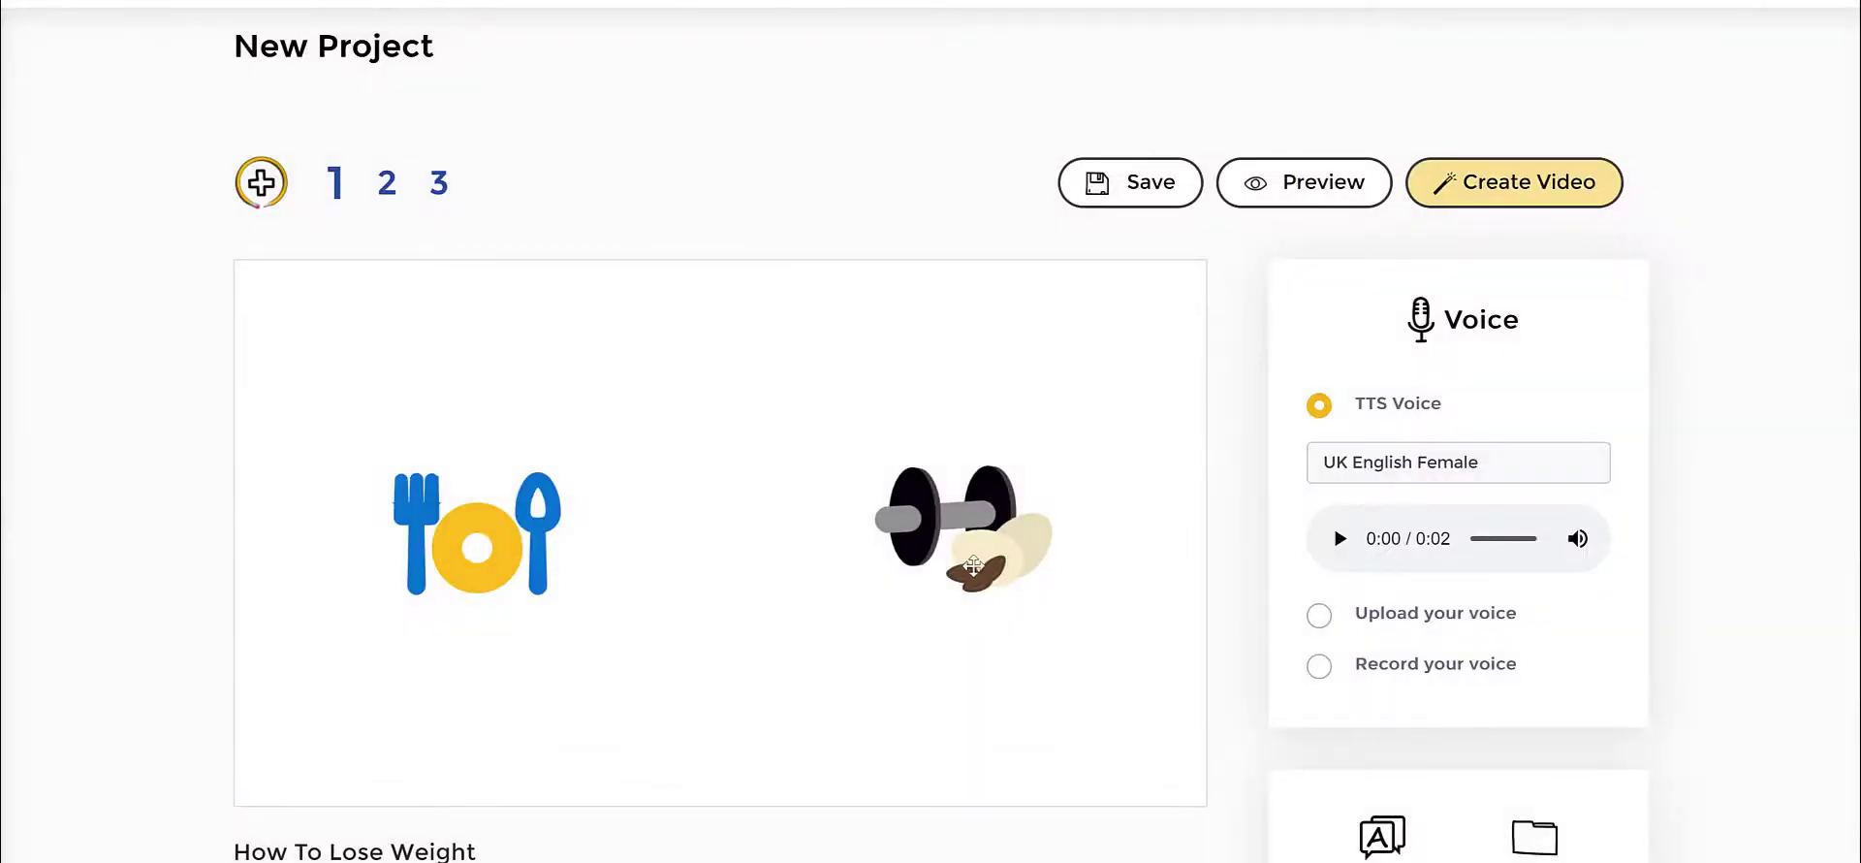
Step: Examine slide 1's underlined script keywords together with the icons generated for them
scroll(955, 361, "down", 2)
scroll(432, 540, "down", 1)
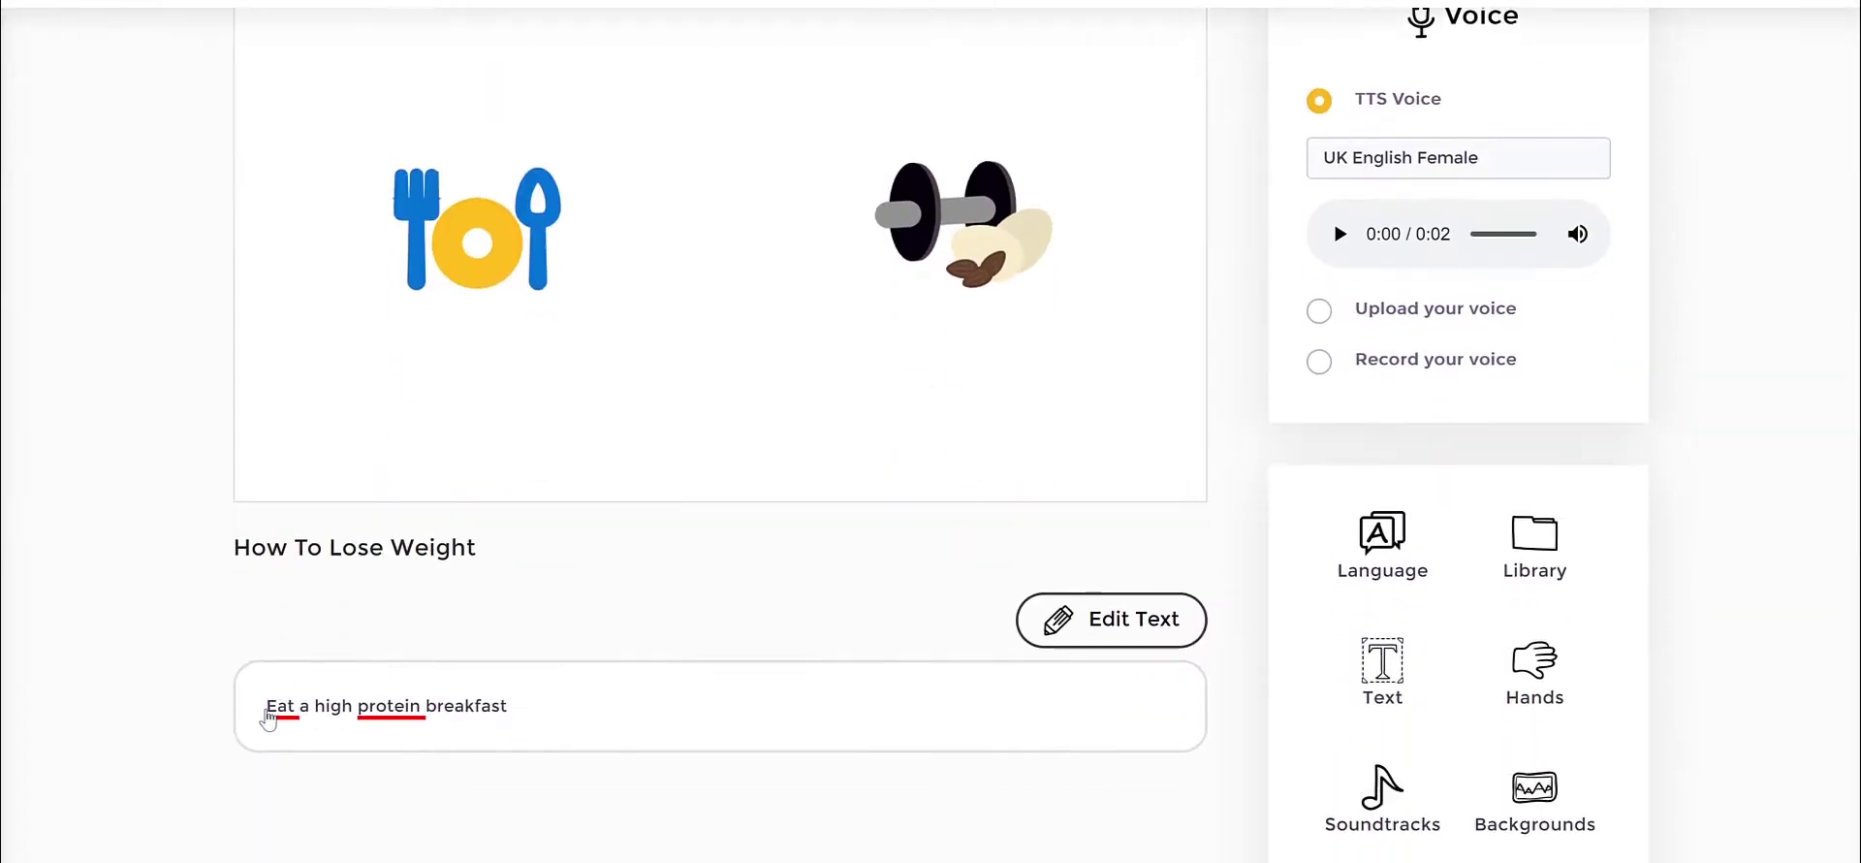
left_click_drag(263, 707, 343, 709)
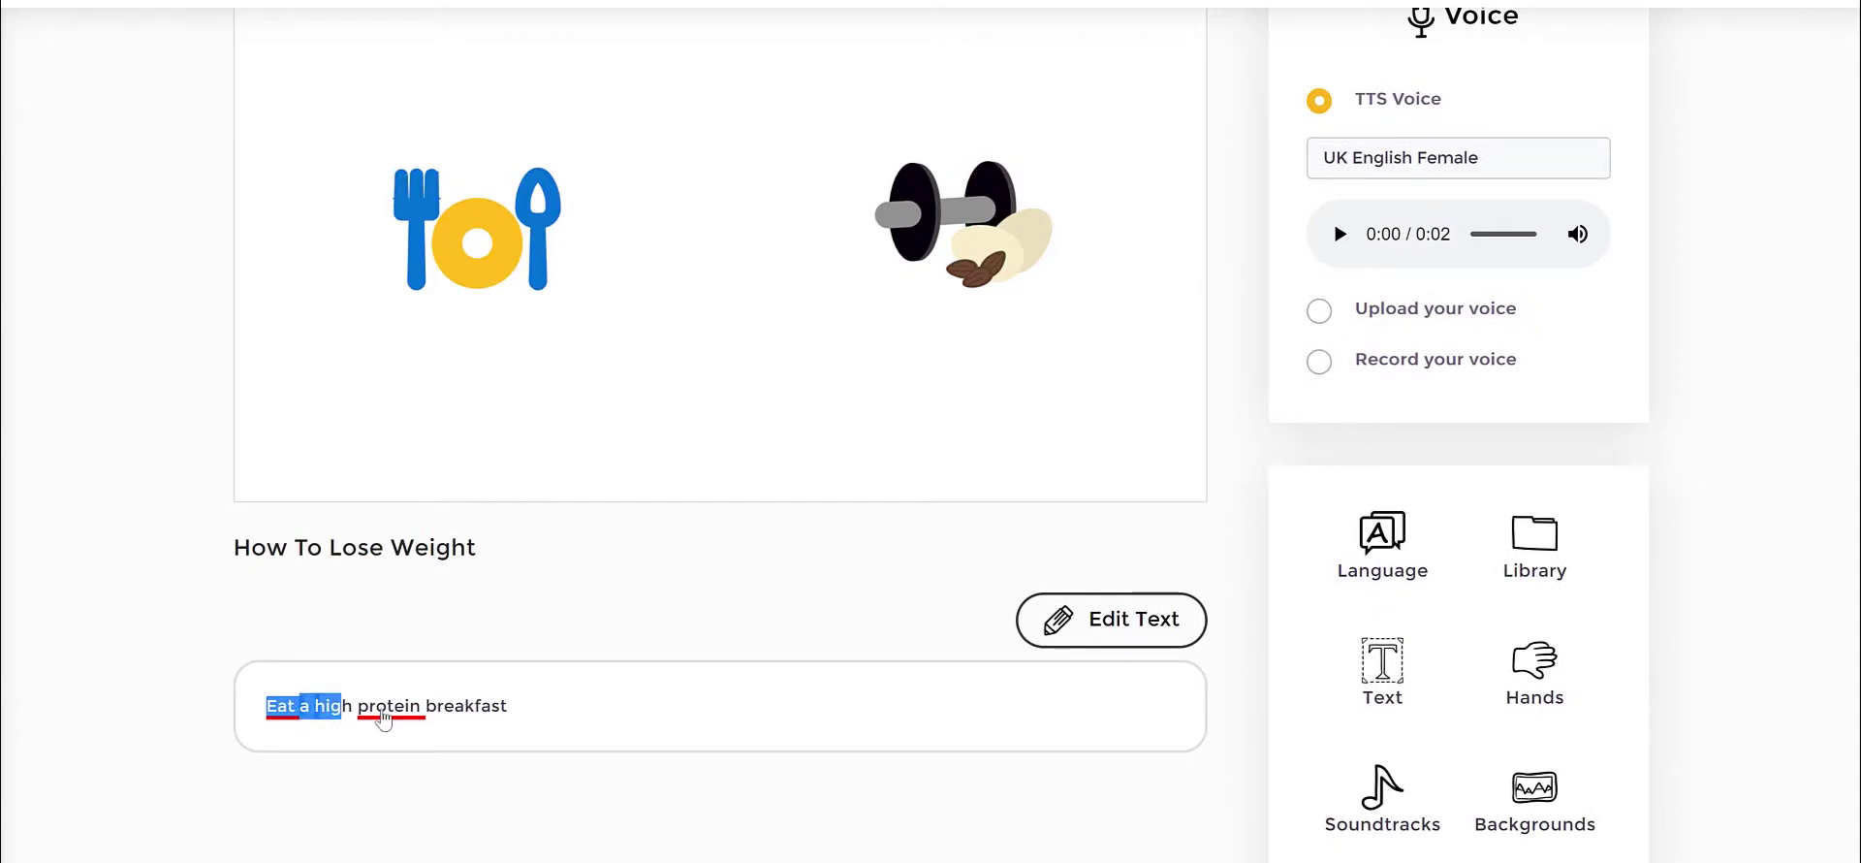
left_click(883, 491)
scroll(991, 456, "up", 1)
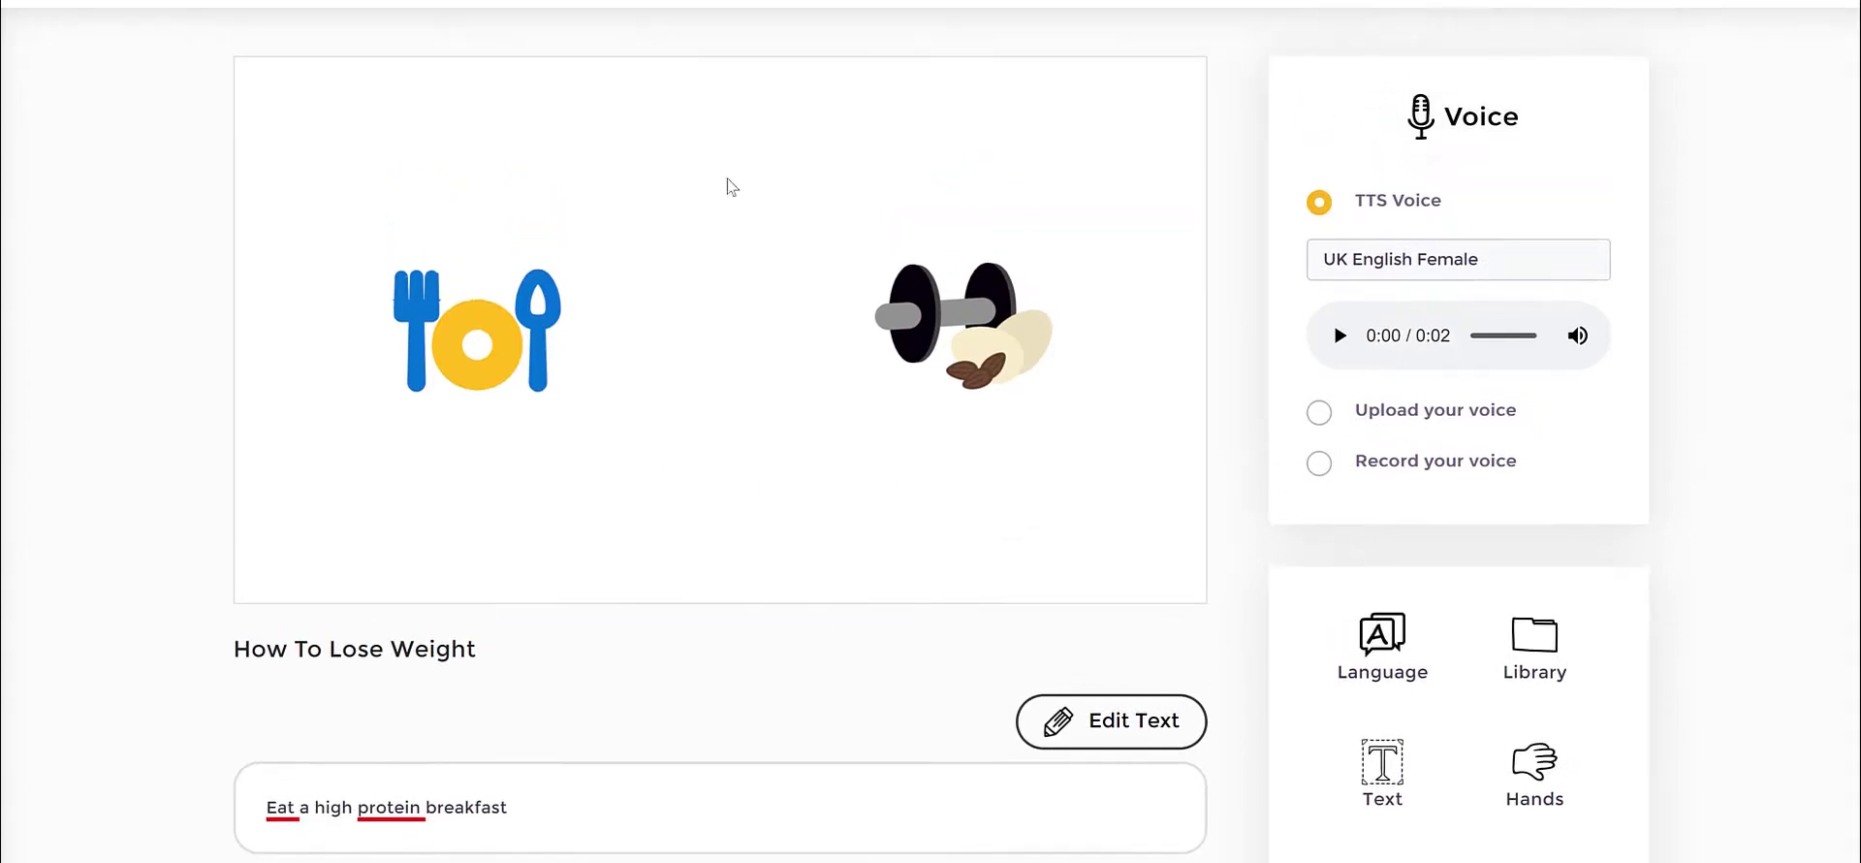
scroll(1256, 473, "up", 1)
scroll(1258, 469, "down", 1)
Step: Move slide 1's dumbbell icon slightly to the left, and check the cutlery icon's element settings
left_click_drag(974, 315, 935, 323)
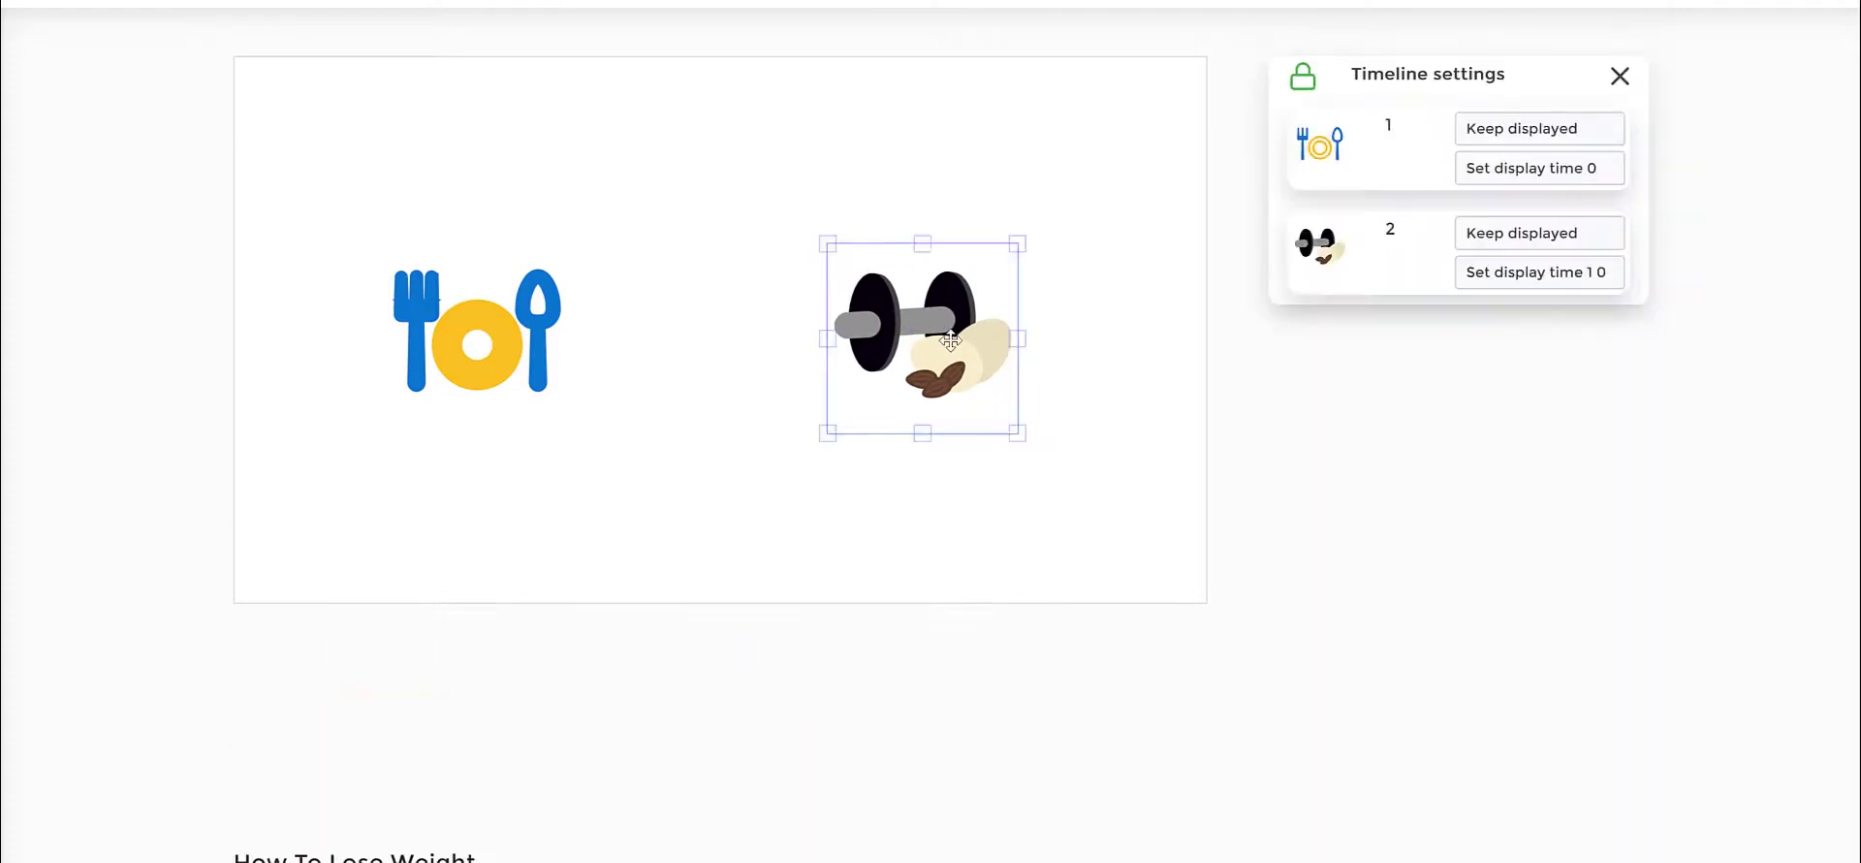
left_click(463, 320)
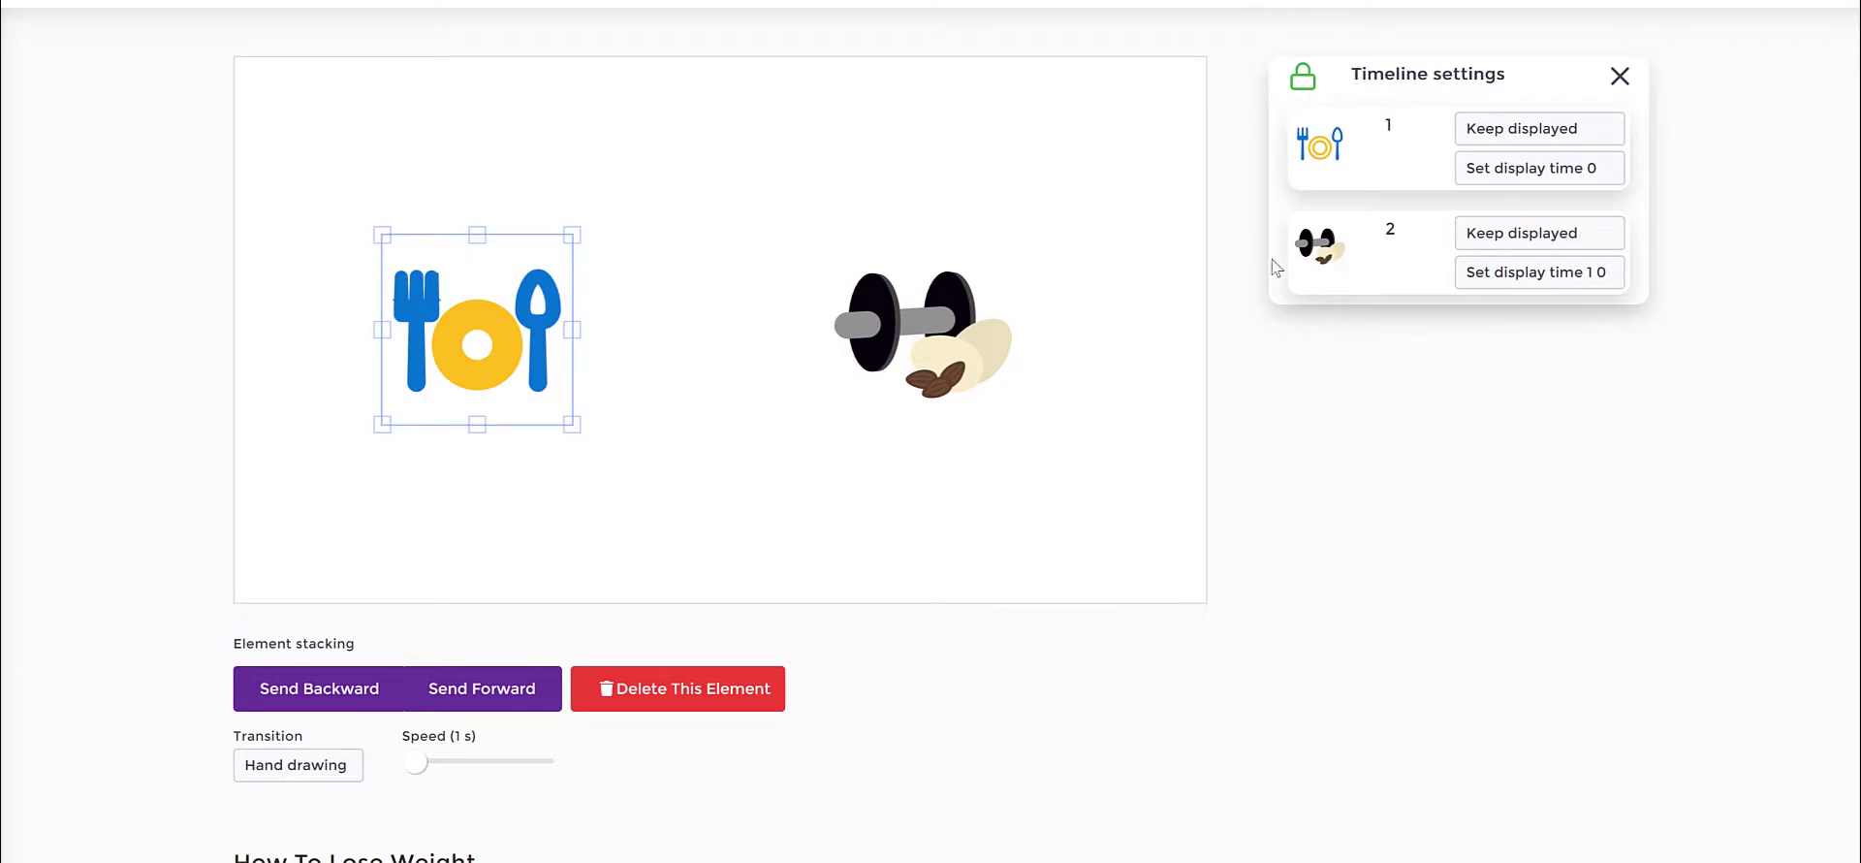
left_click(961, 479)
Step: Search the library's JumpStory collection for "gym" images
scroll(1351, 478, "down", 2)
left_click(1540, 438)
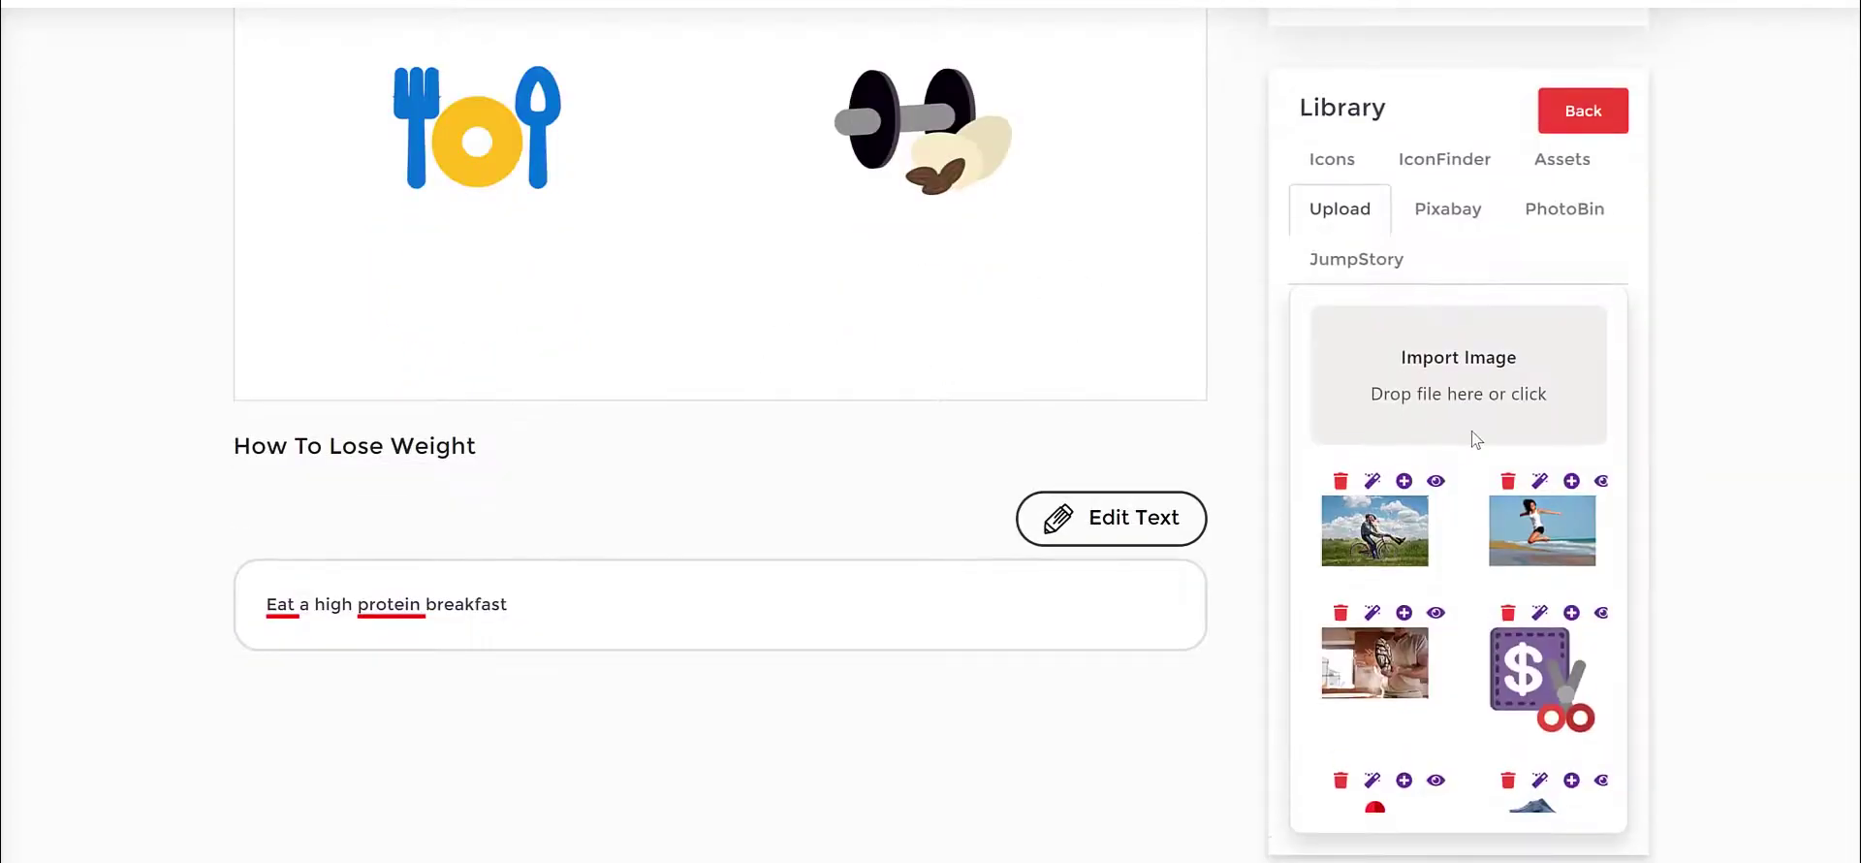
scroll(1471, 432, "up", 3)
left_click(1396, 567)
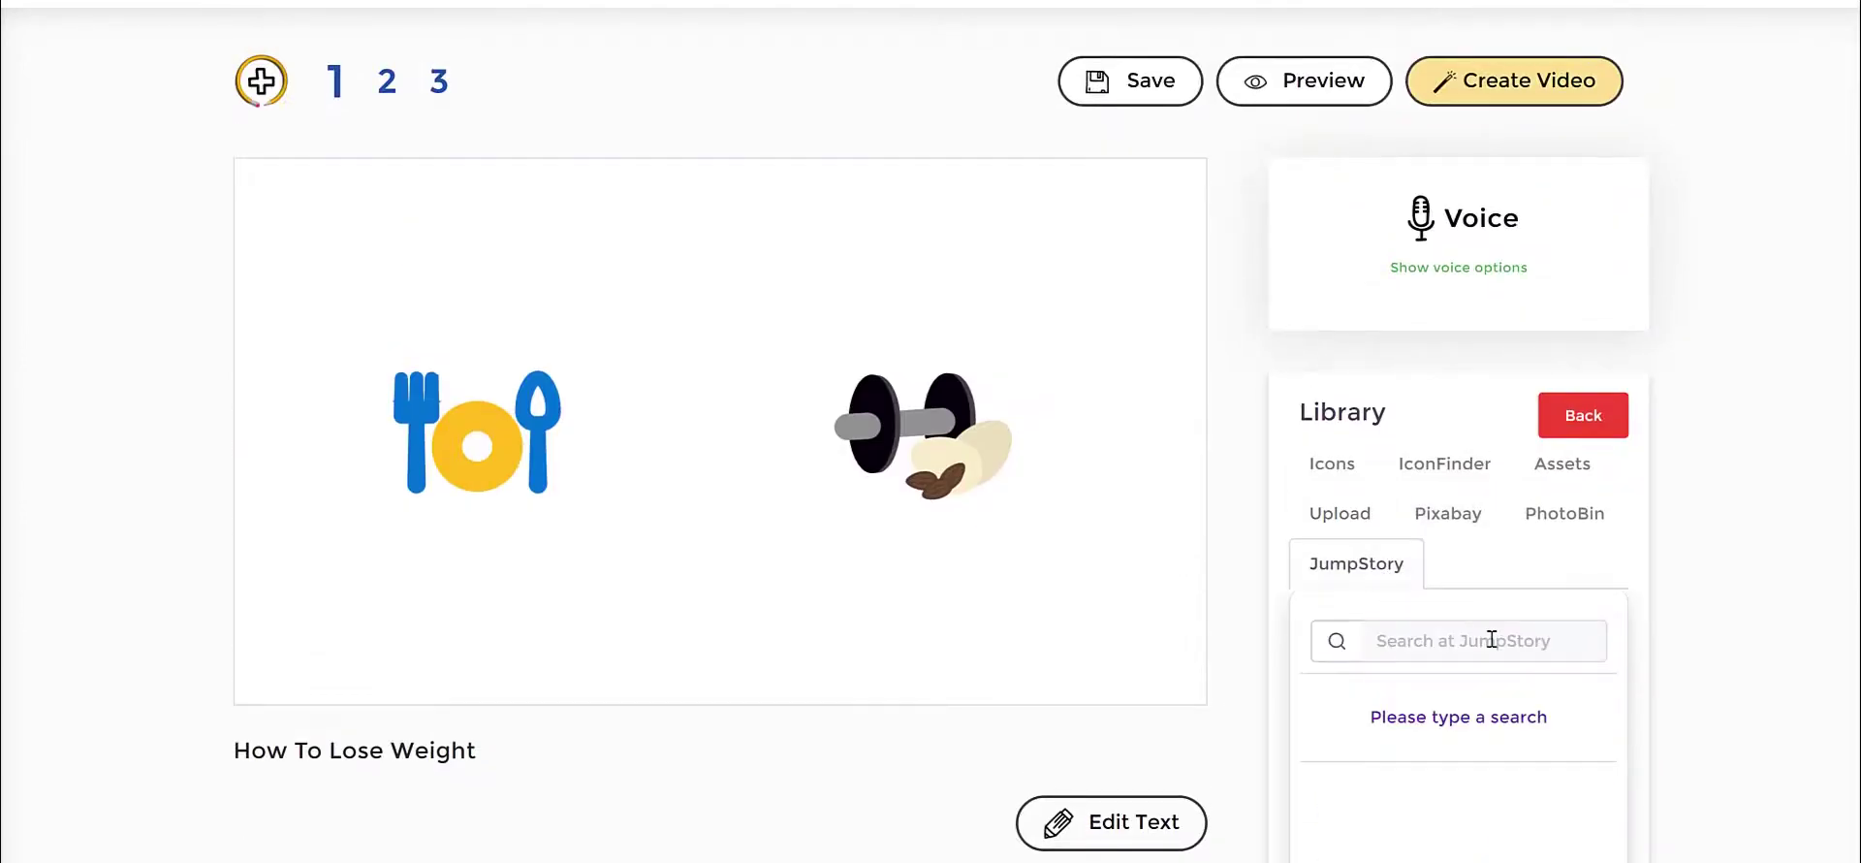
left_click(1491, 640)
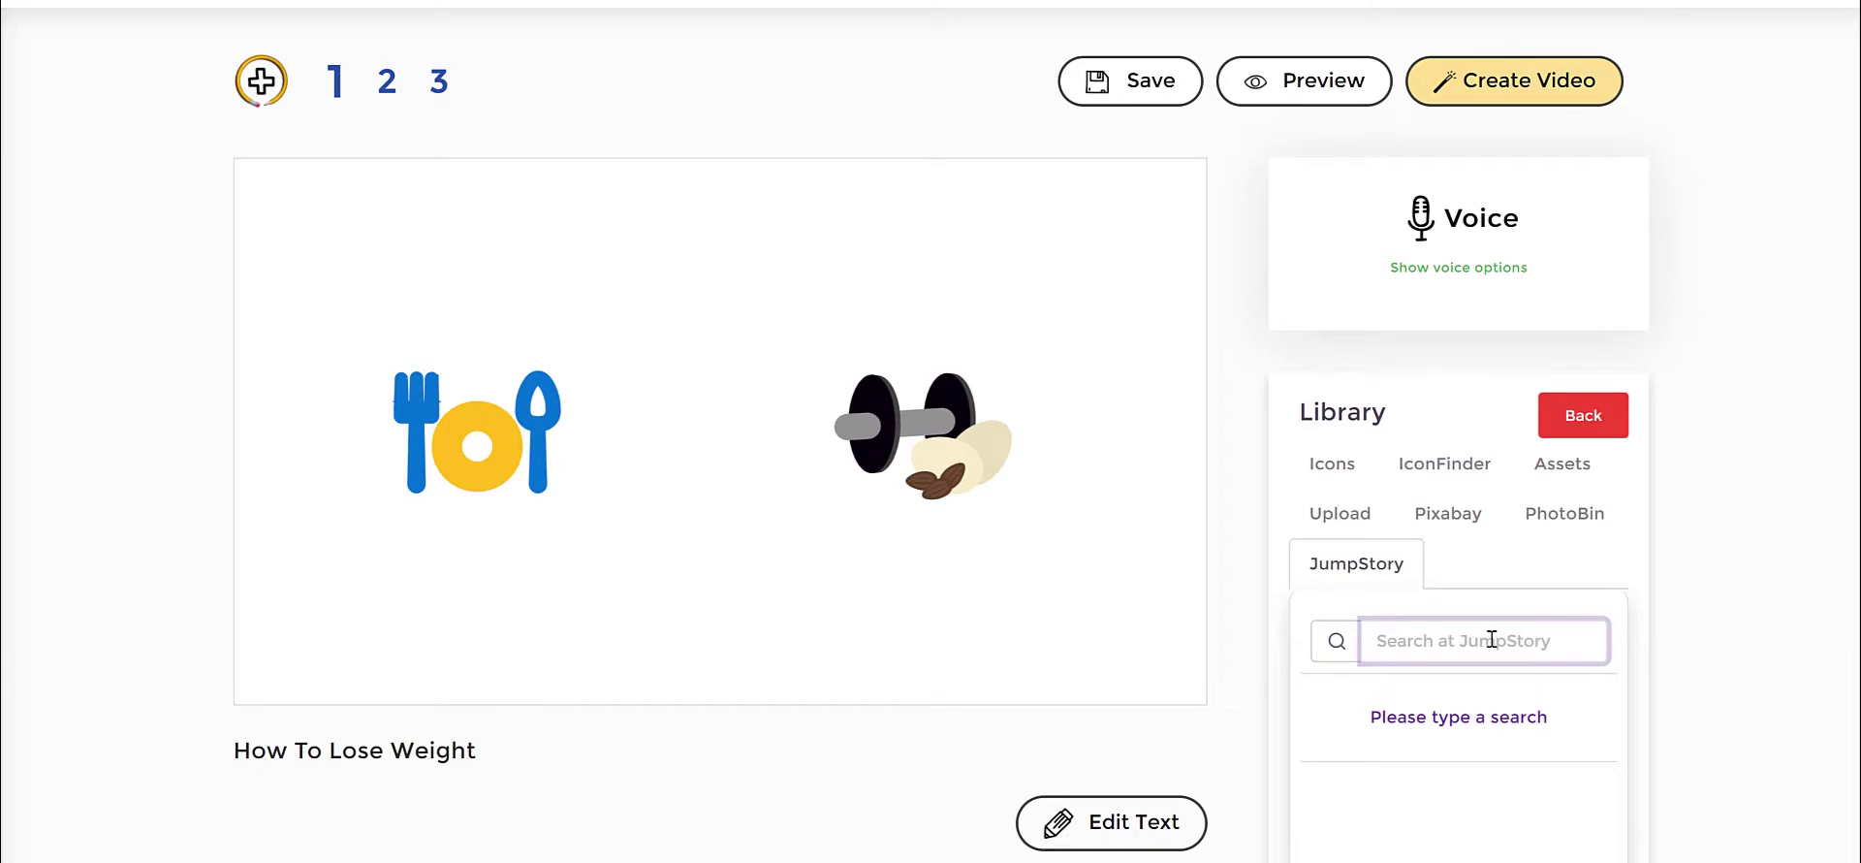
type("gym")
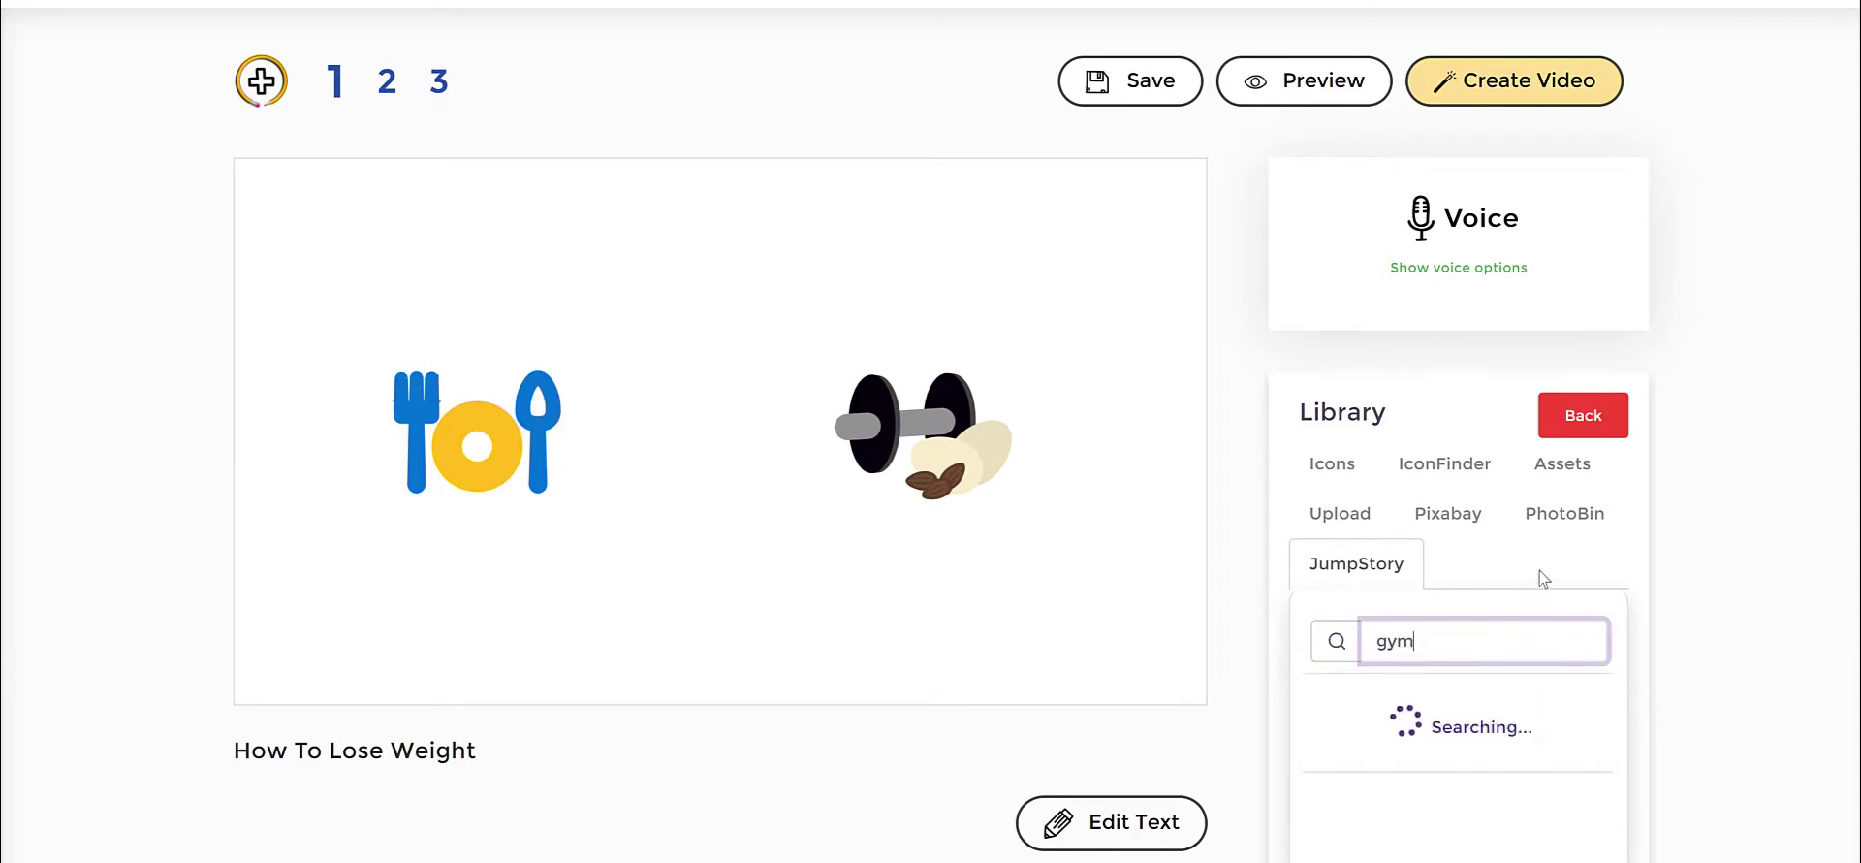
Step: Add the brown-signed gym building to slide 1 and space it between the cutlery and dumbbell icons
scroll(1527, 620, "down", 3)
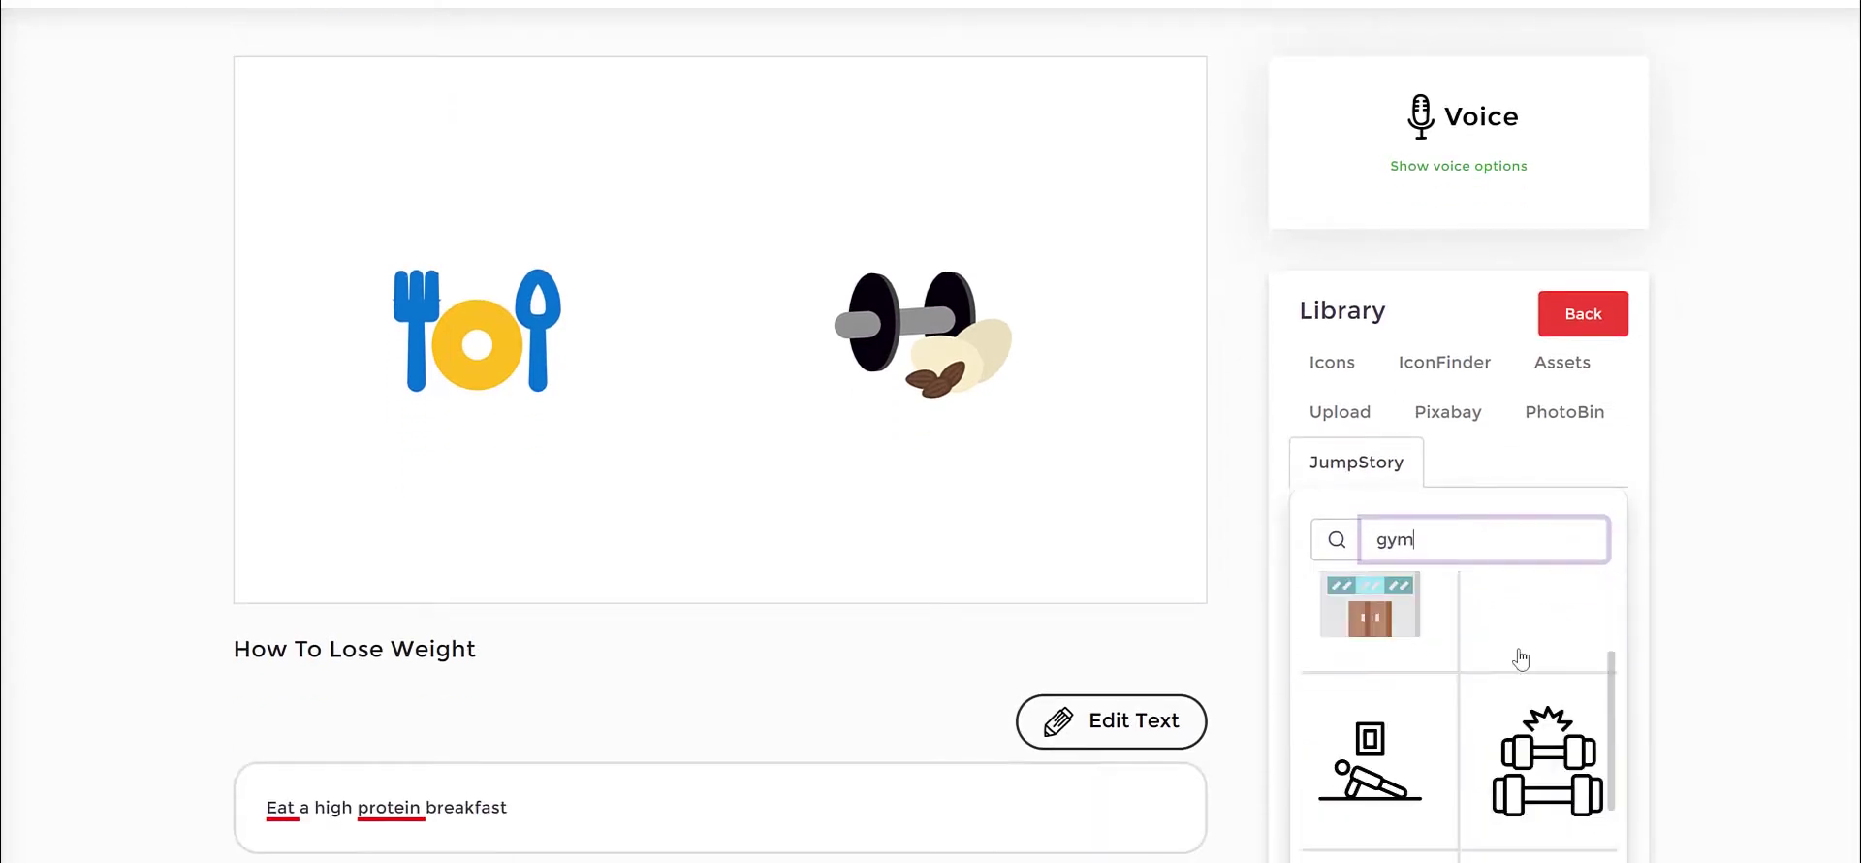
scroll(1520, 659, "down", 1)
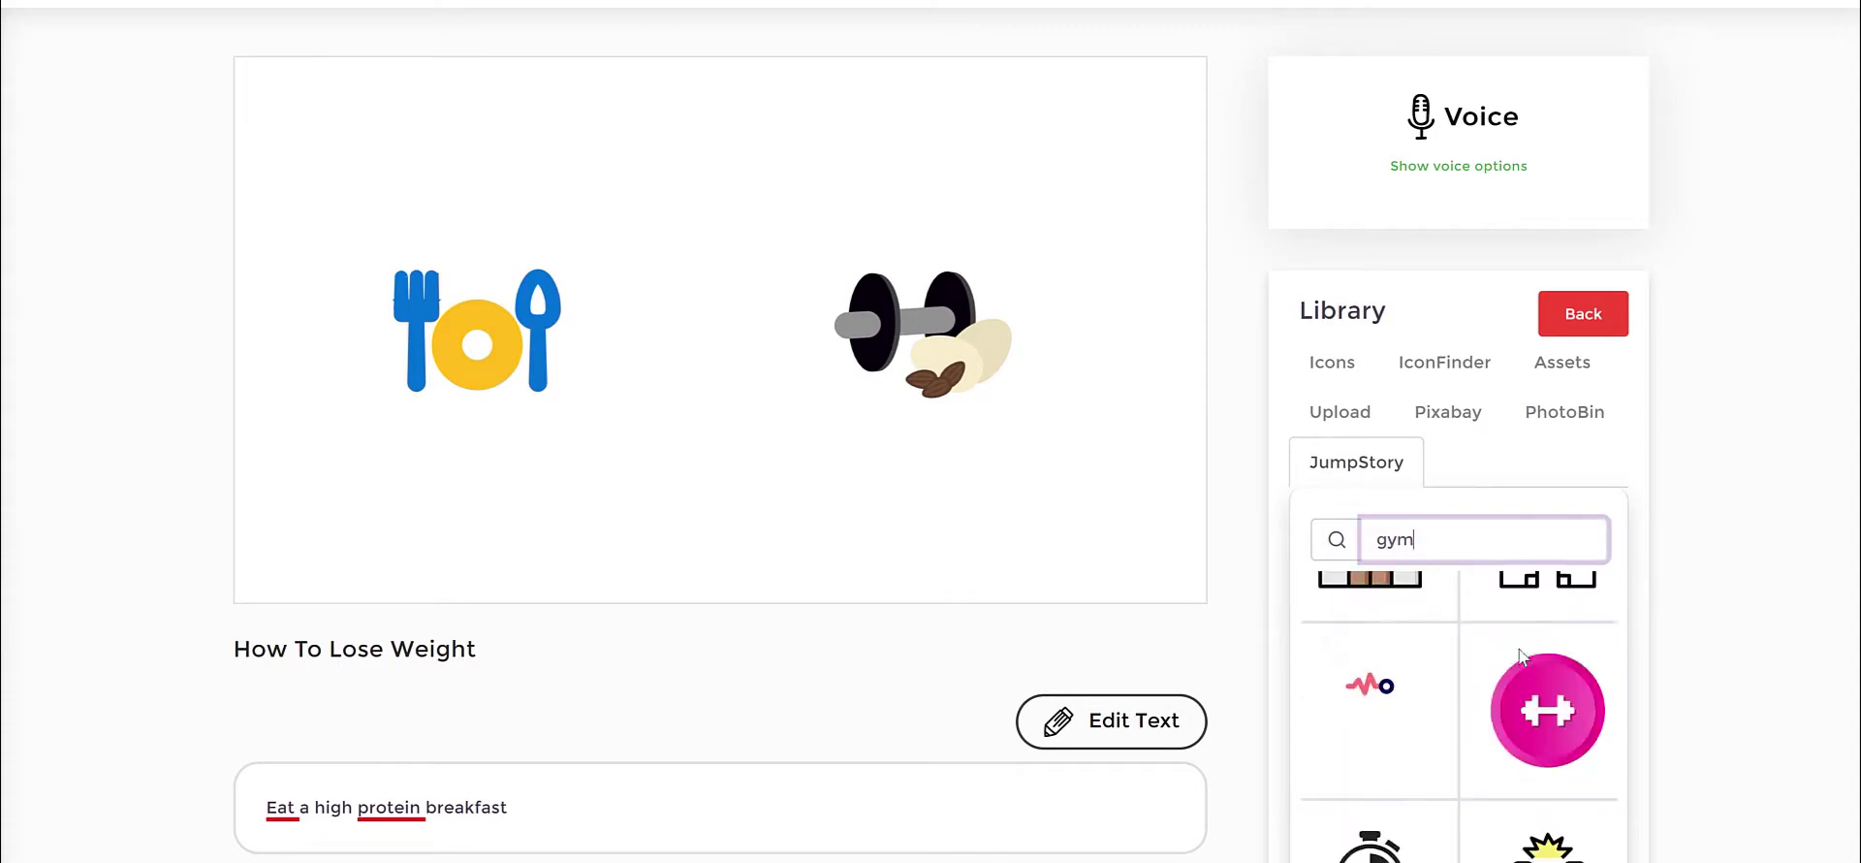
scroll(1518, 649, "up", 3)
left_click(1534, 787)
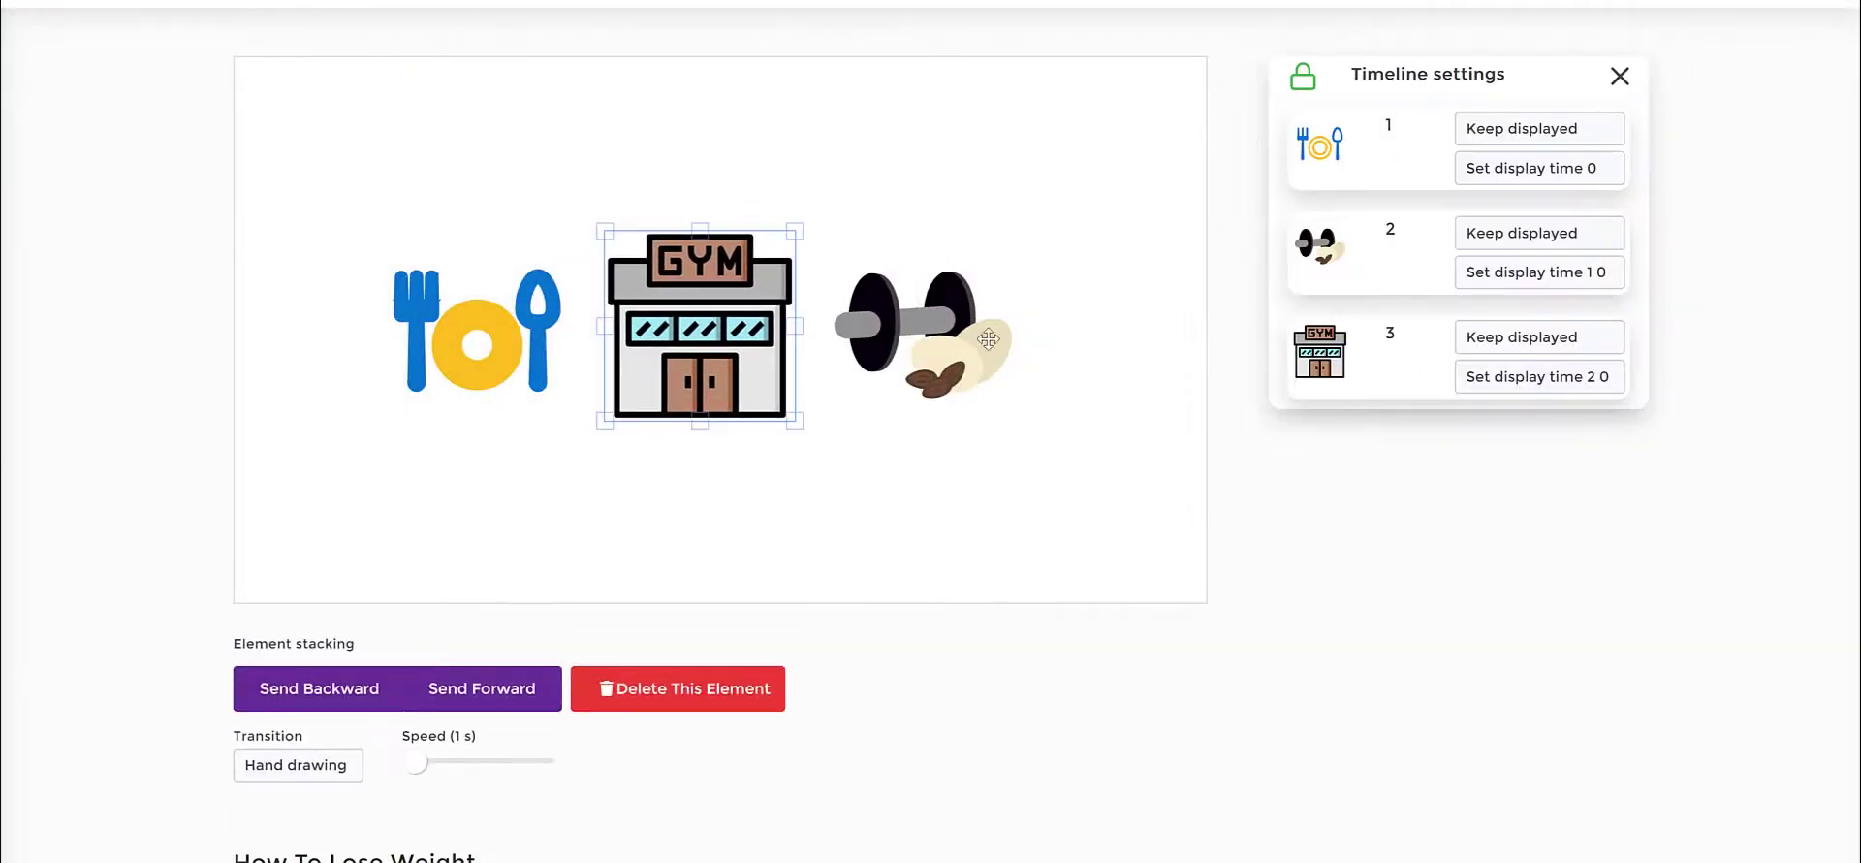
left_click(1138, 575)
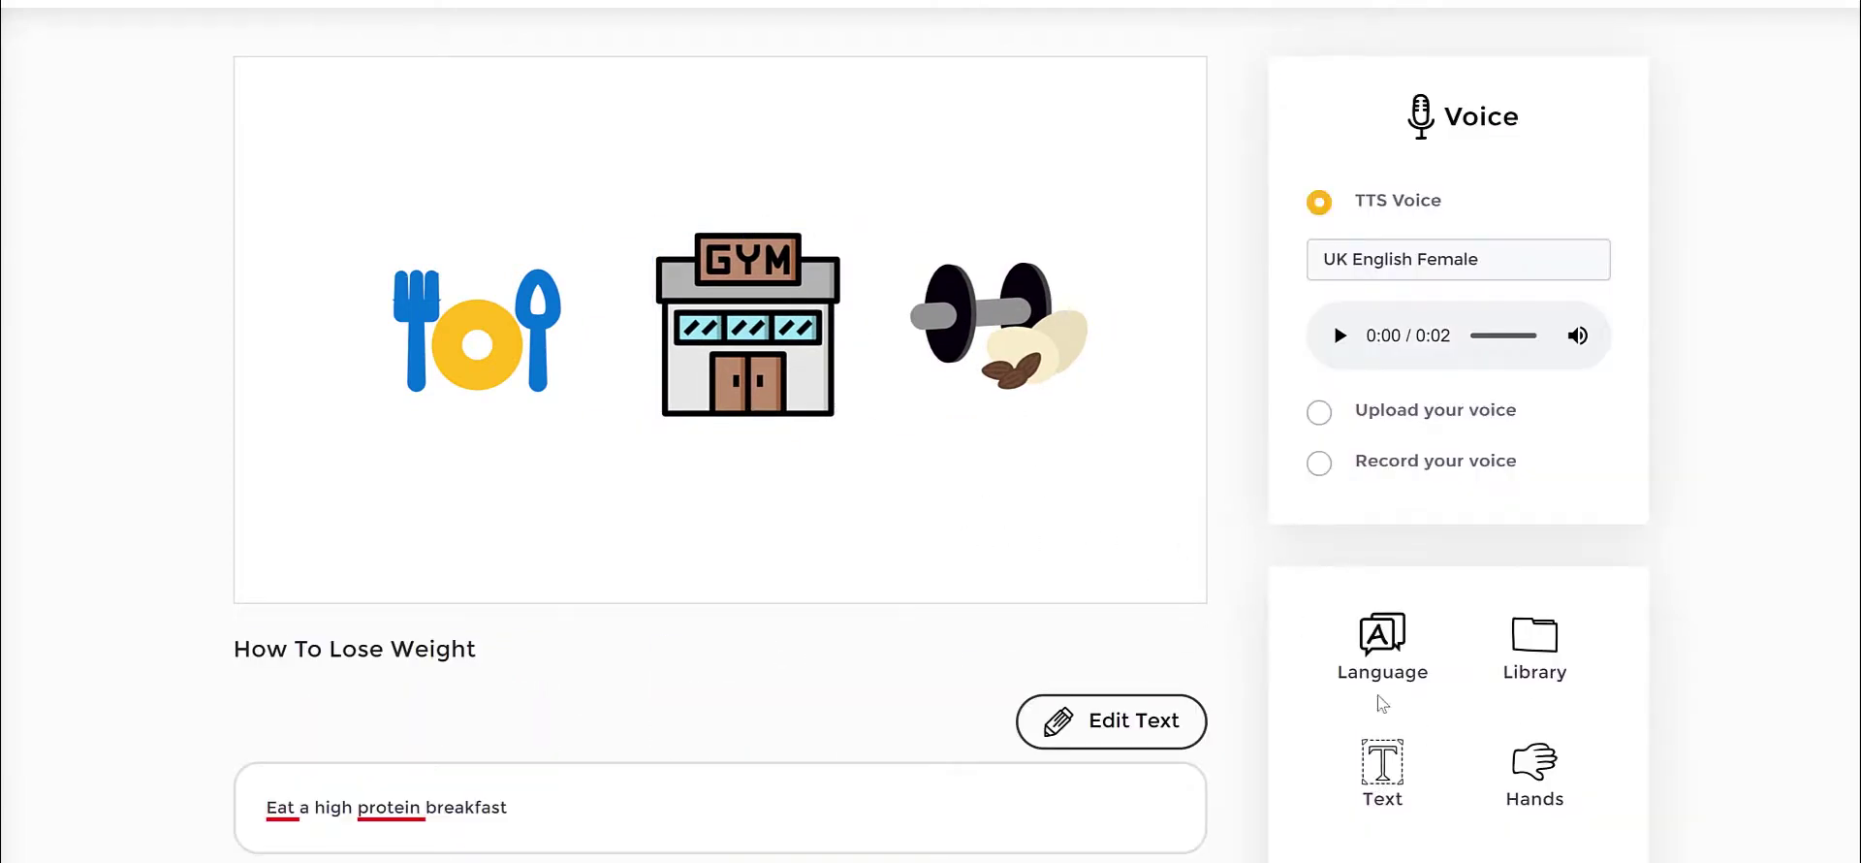
Step: Insert the text "How To Lose Weight" on slide 1 and place it beneath the gym building
left_click(1382, 771)
double_click(737, 269)
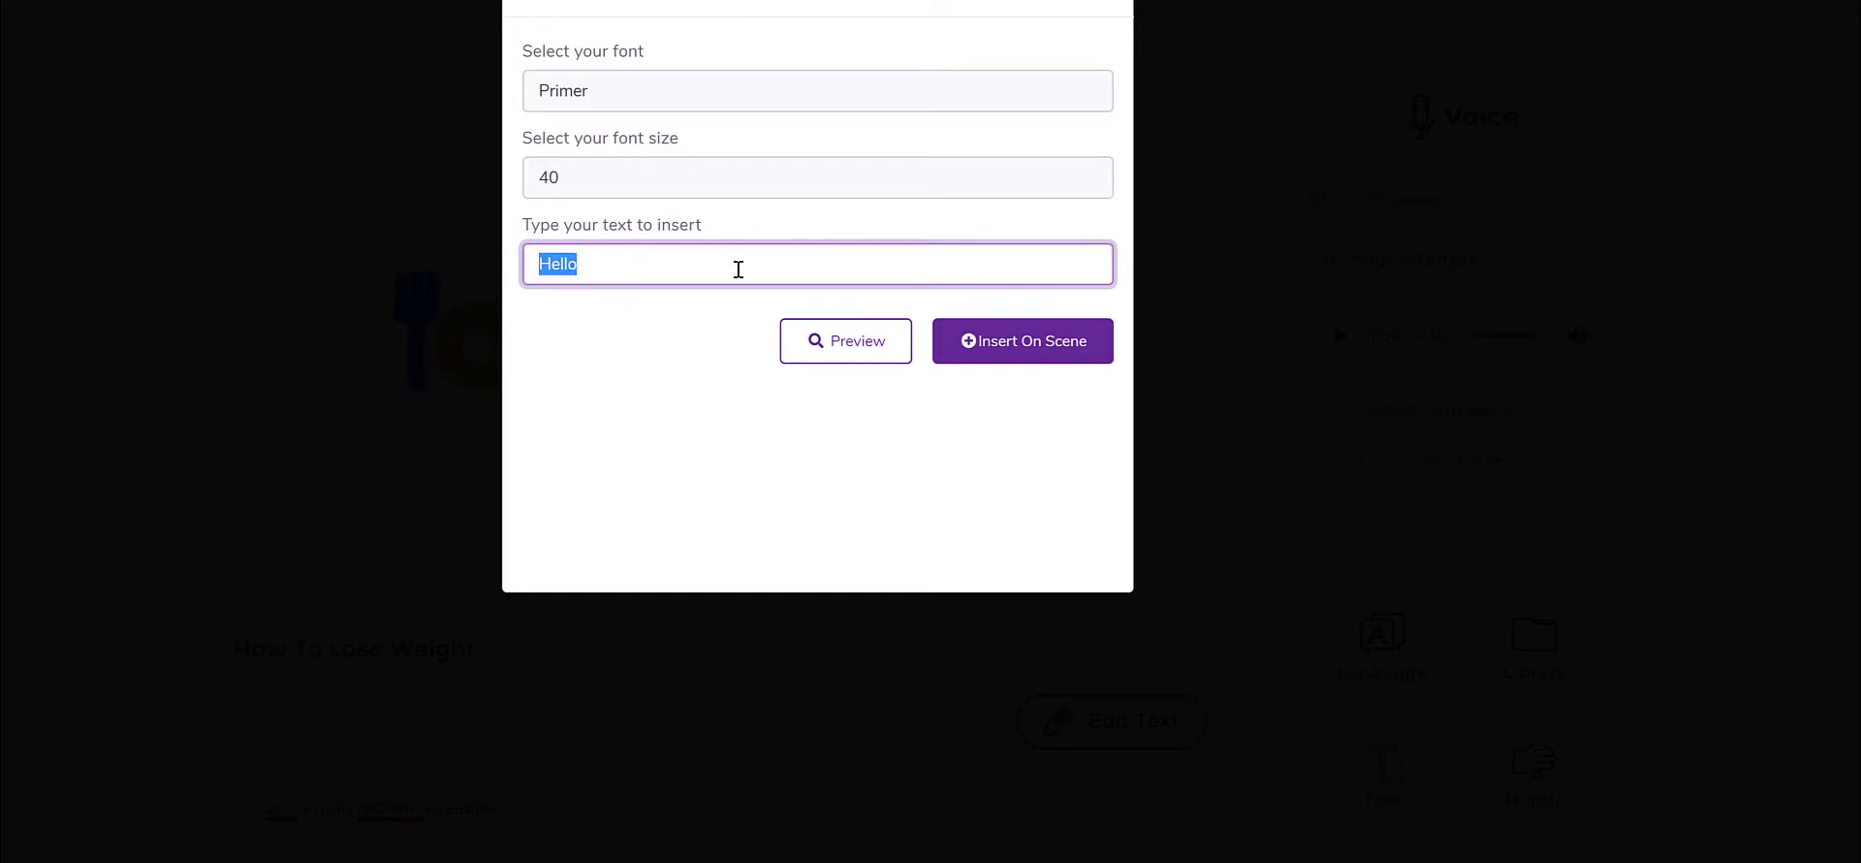
type("How OT")
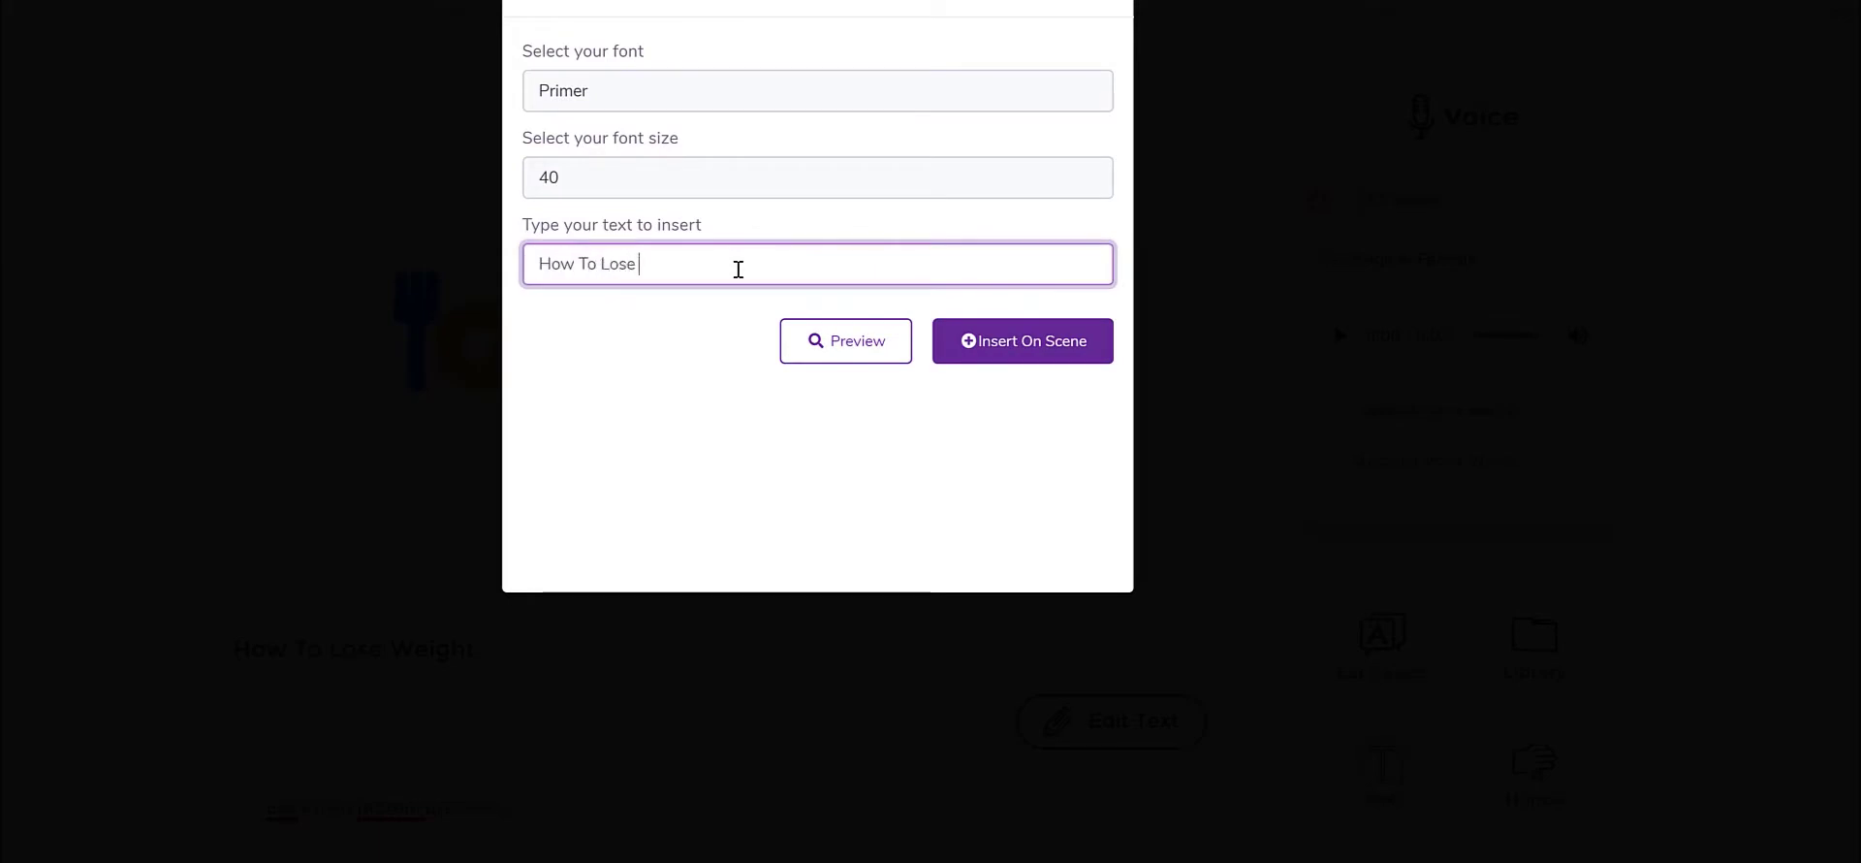
type(" Lose Weight")
left_click(1023, 349)
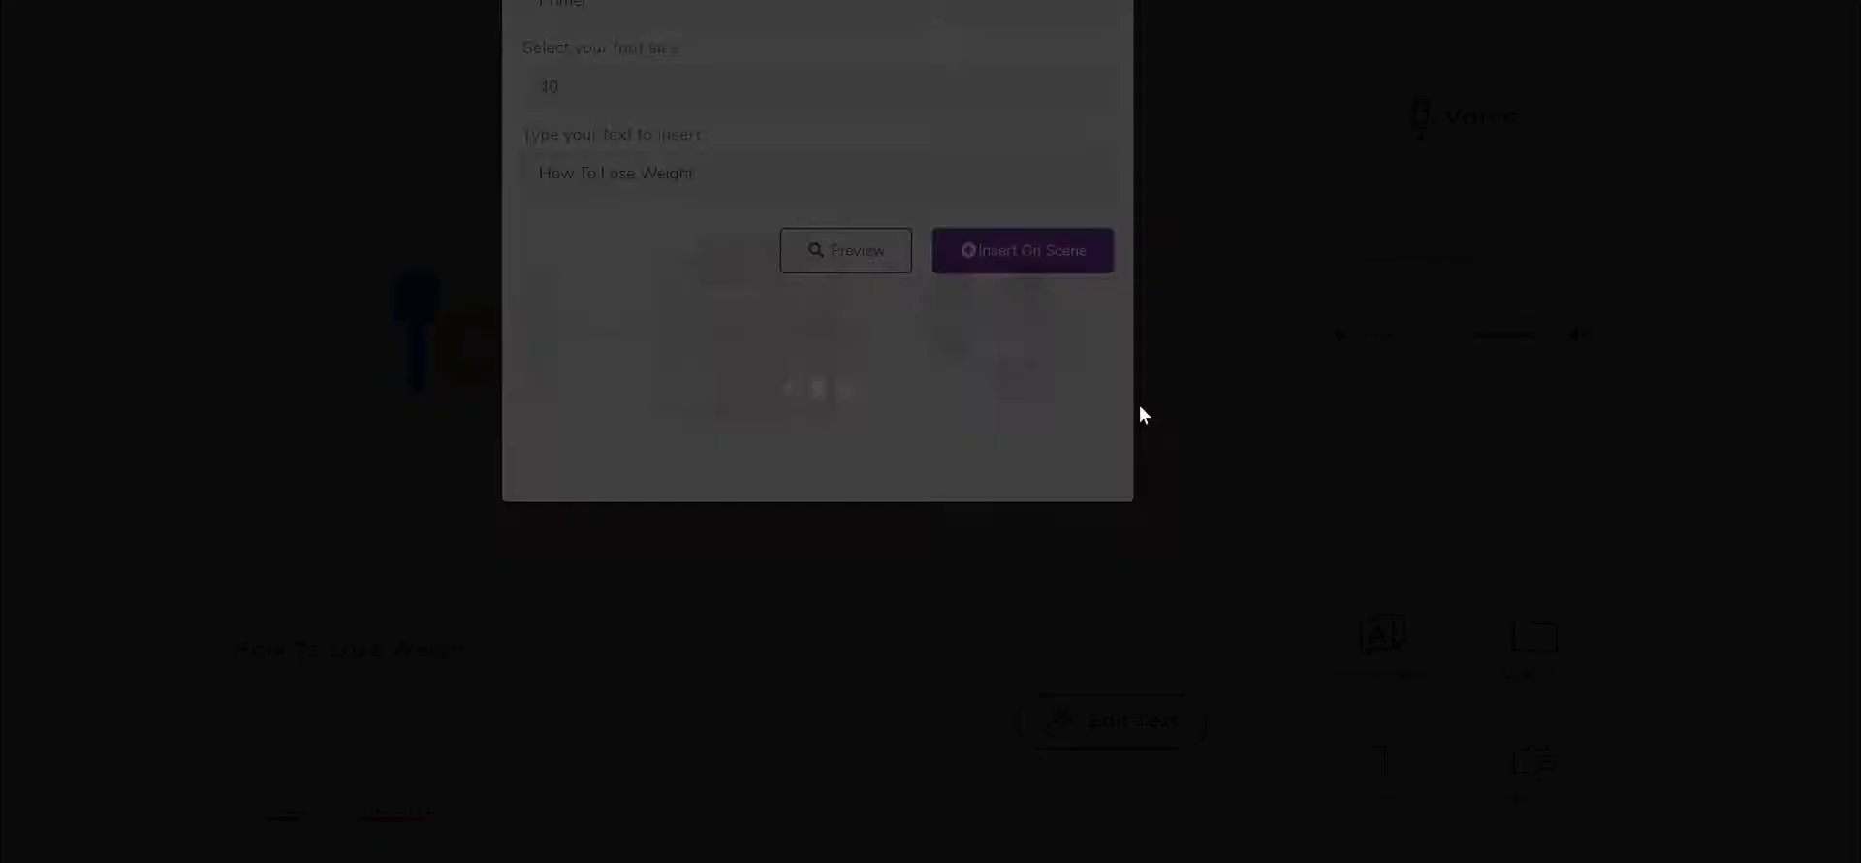
left_click_drag(602, 376, 587, 485)
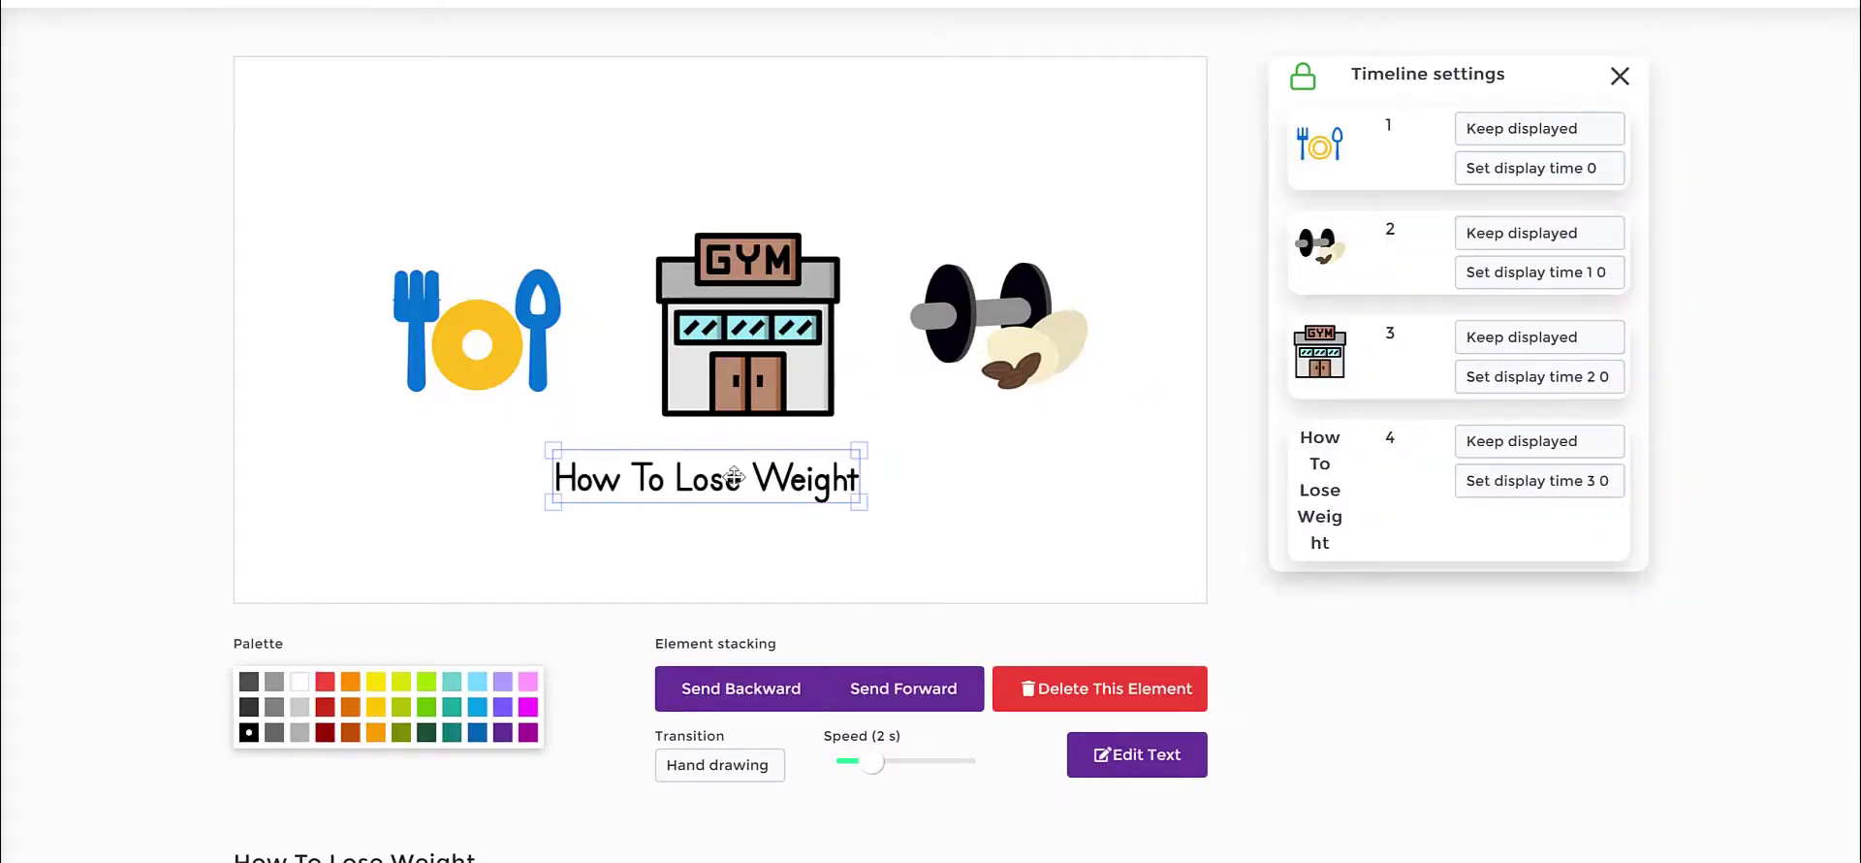
scroll(1047, 233, "up", 2)
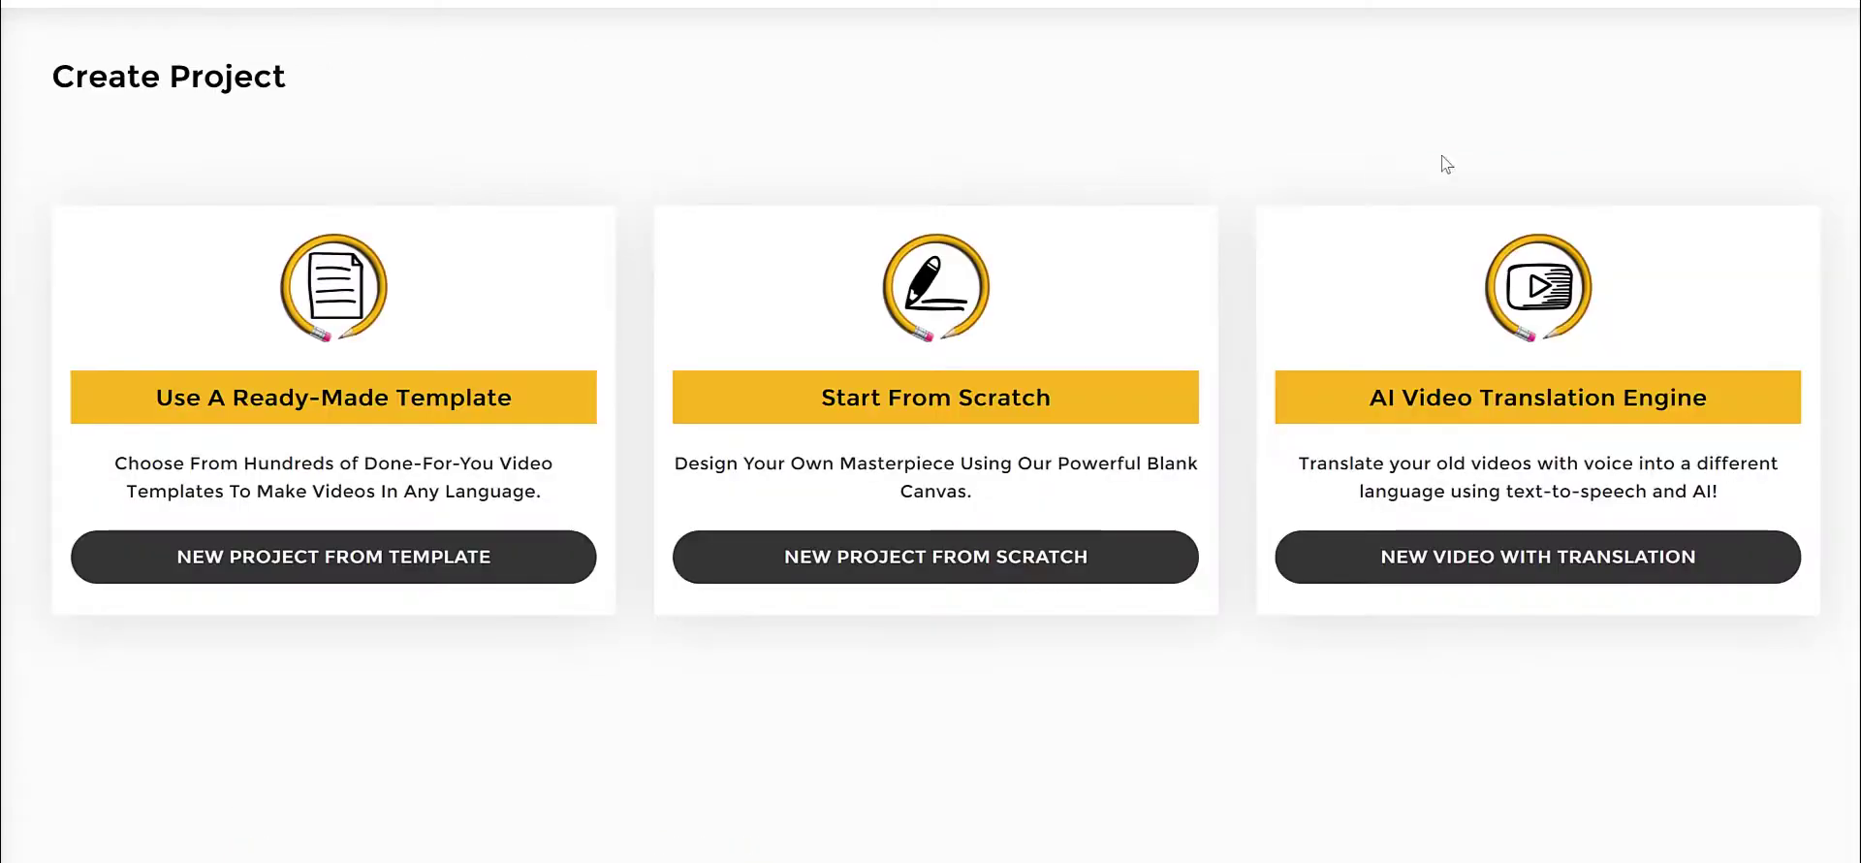
Step: Start a new video project with the AI Video Translation Engine
left_click_drag(1399, 397, 1760, 411)
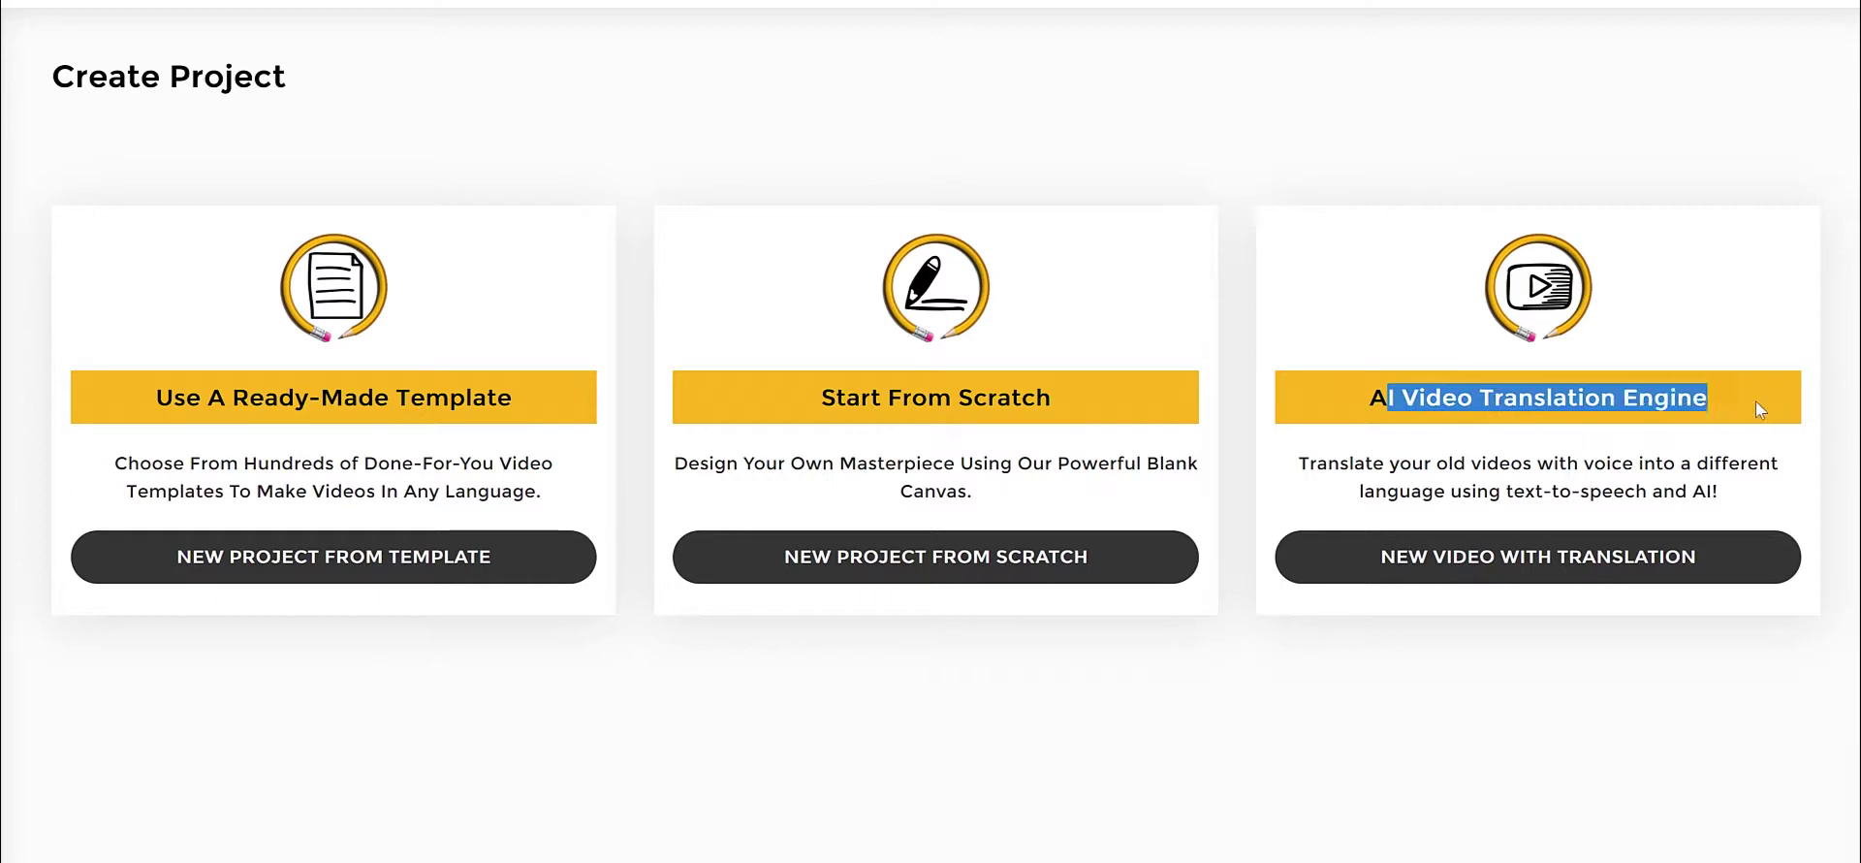
left_click(1760, 411)
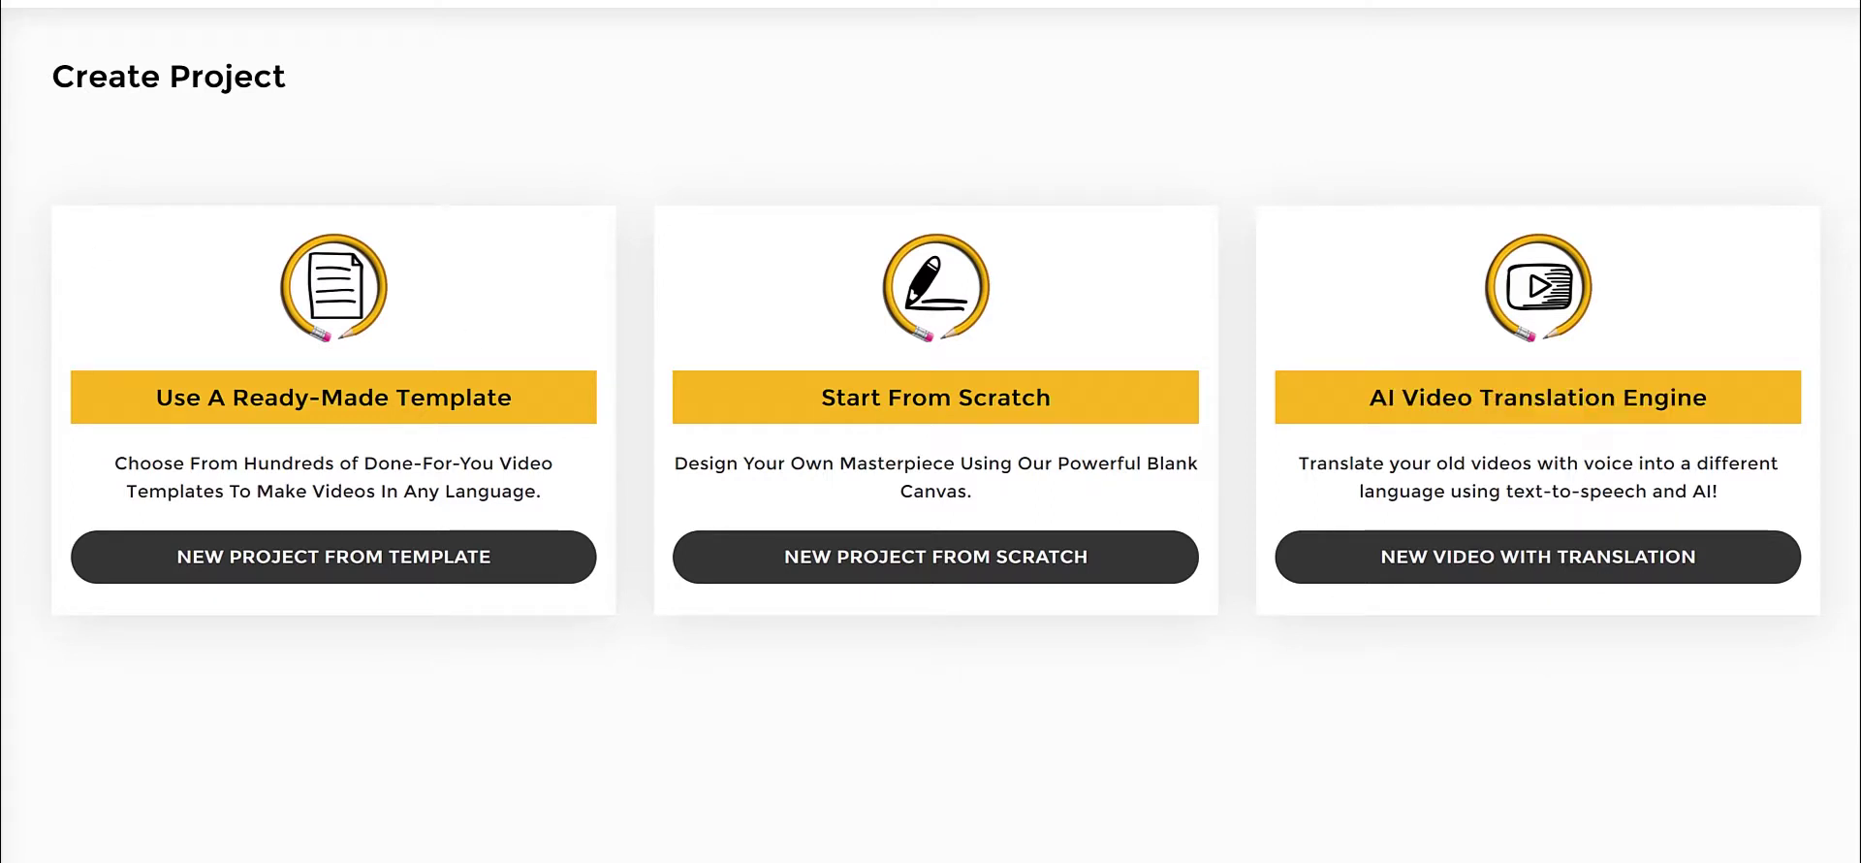
left_click_drag(1369, 396, 1710, 406)
left_click(1678, 456)
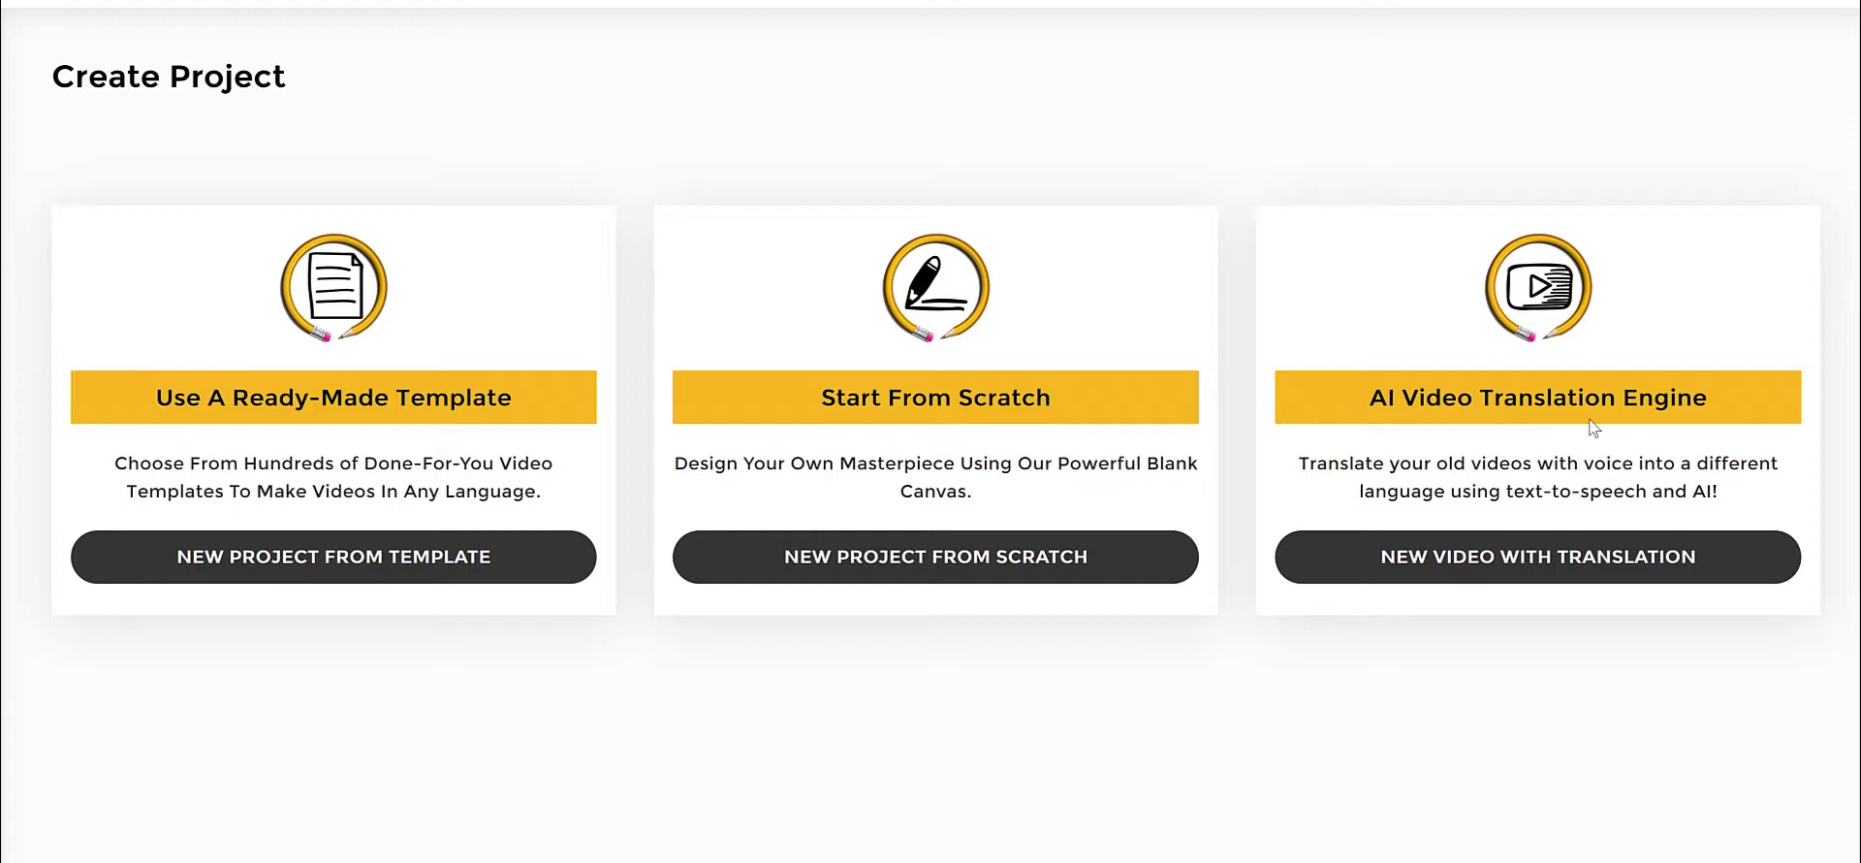
left_click(1574, 576)
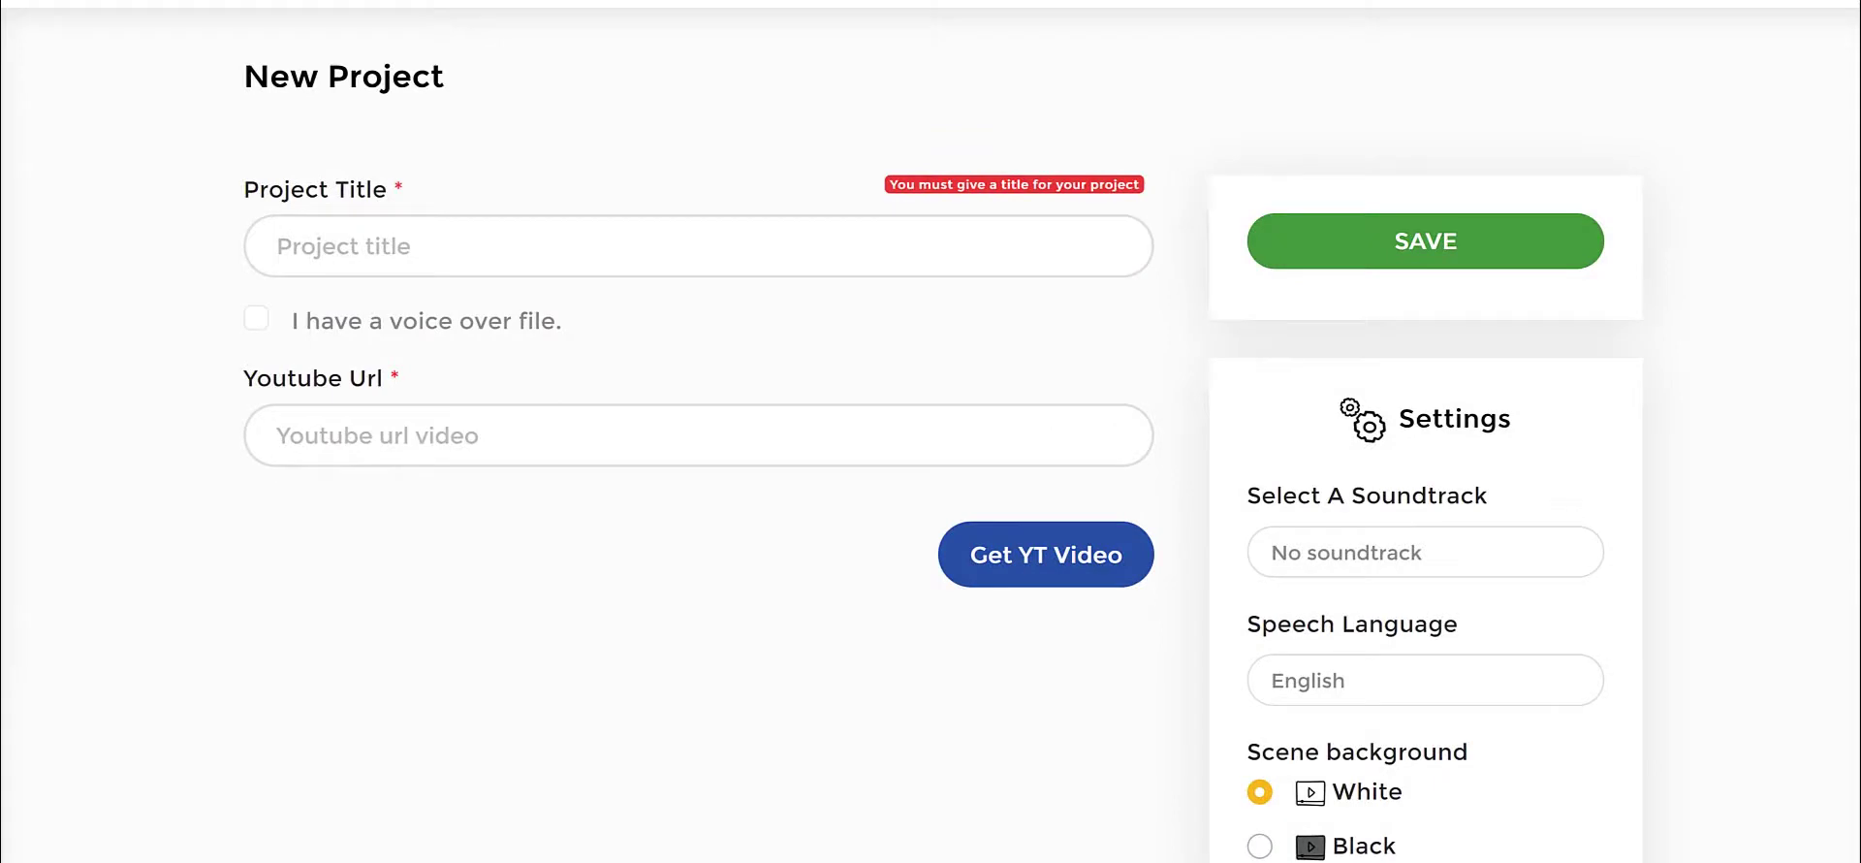
Step: Title the translation project "How To Eat Healthy On A Budget"
left_click(439, 249)
type("How To Eay")
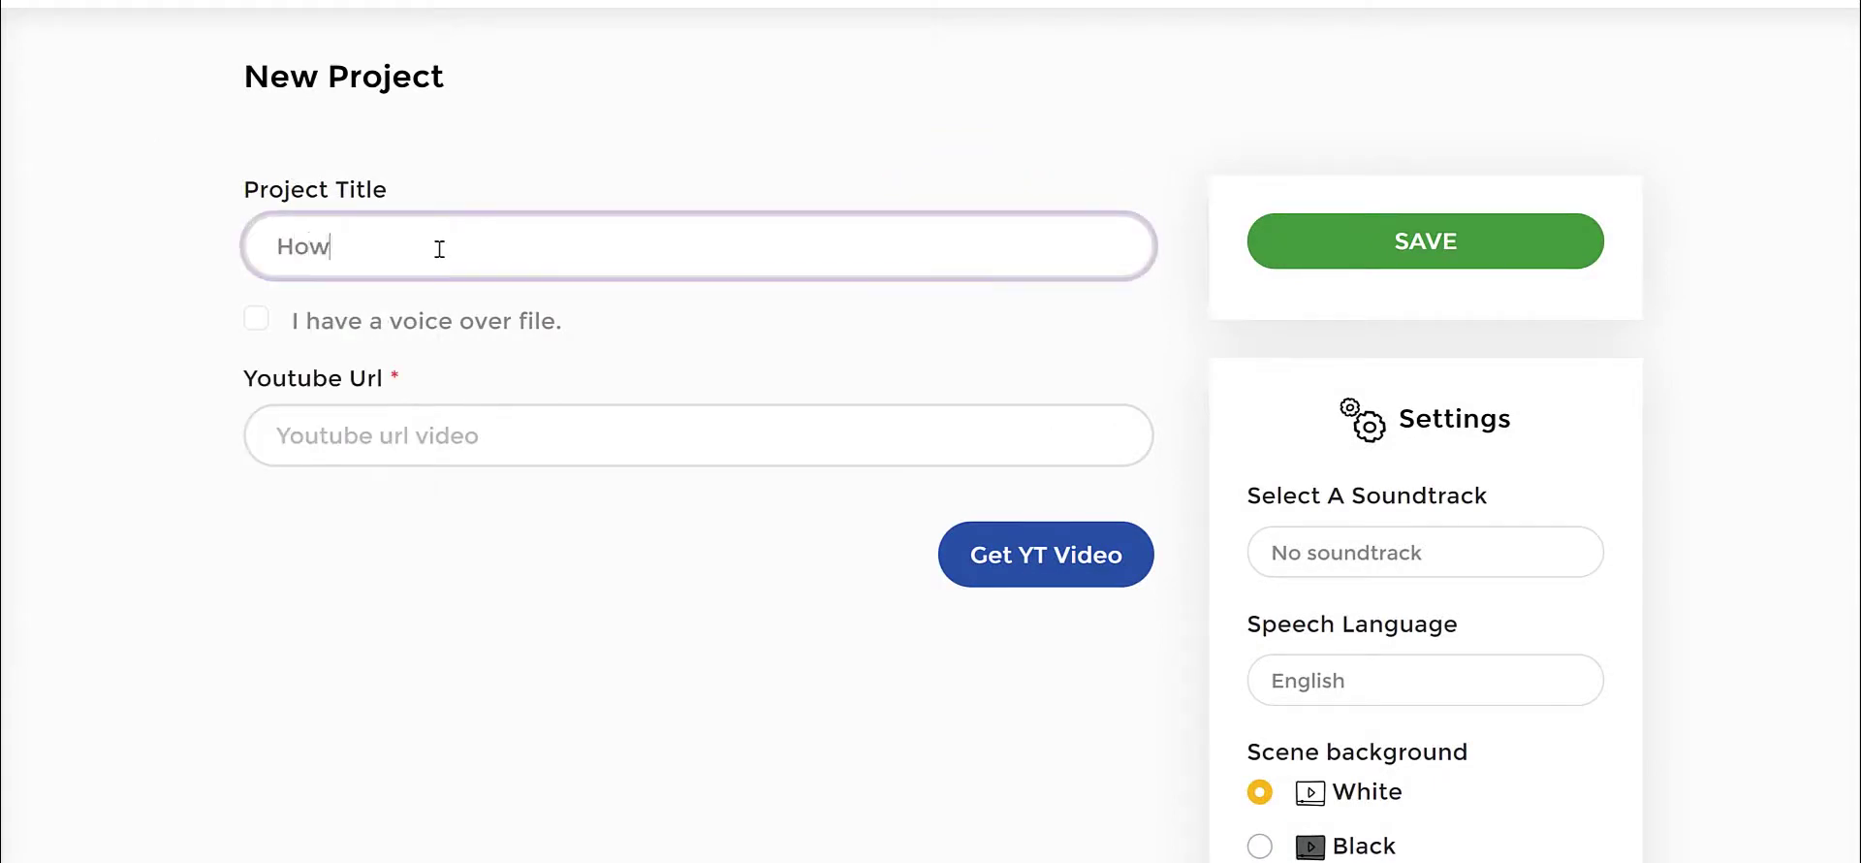
key("BackSpace")
type("T h")
type("ealthy ")
type("Fo")
key("BackSpace")
key("BackSpace")
type("On A ")
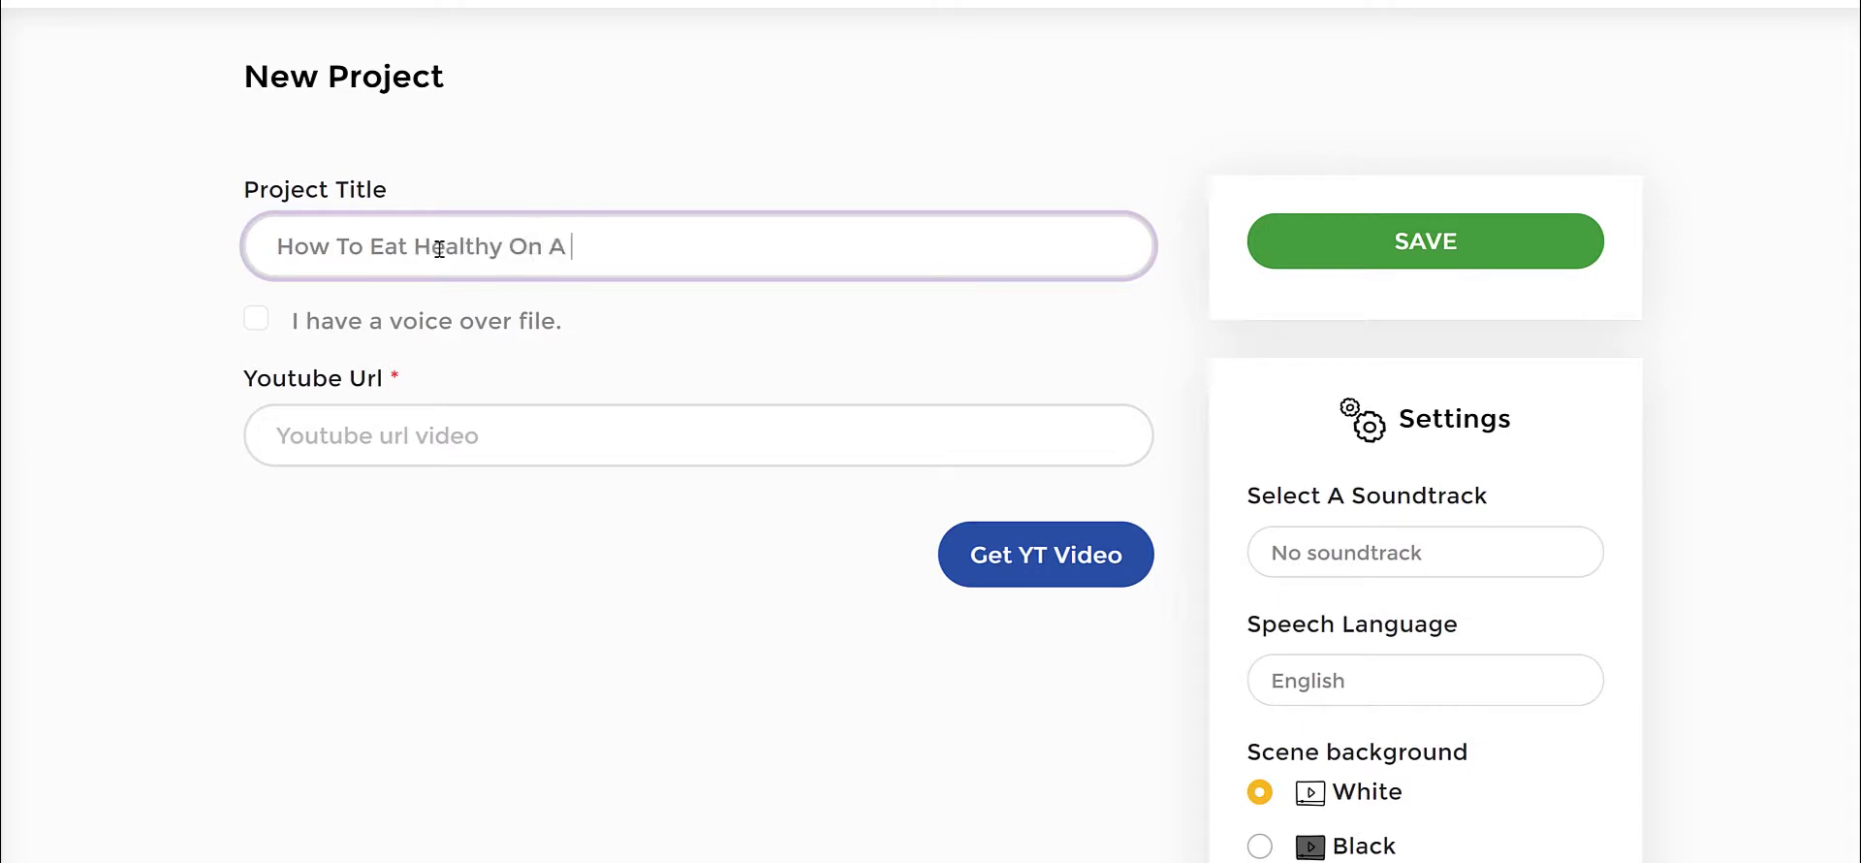
type("Budget")
key("Tab")
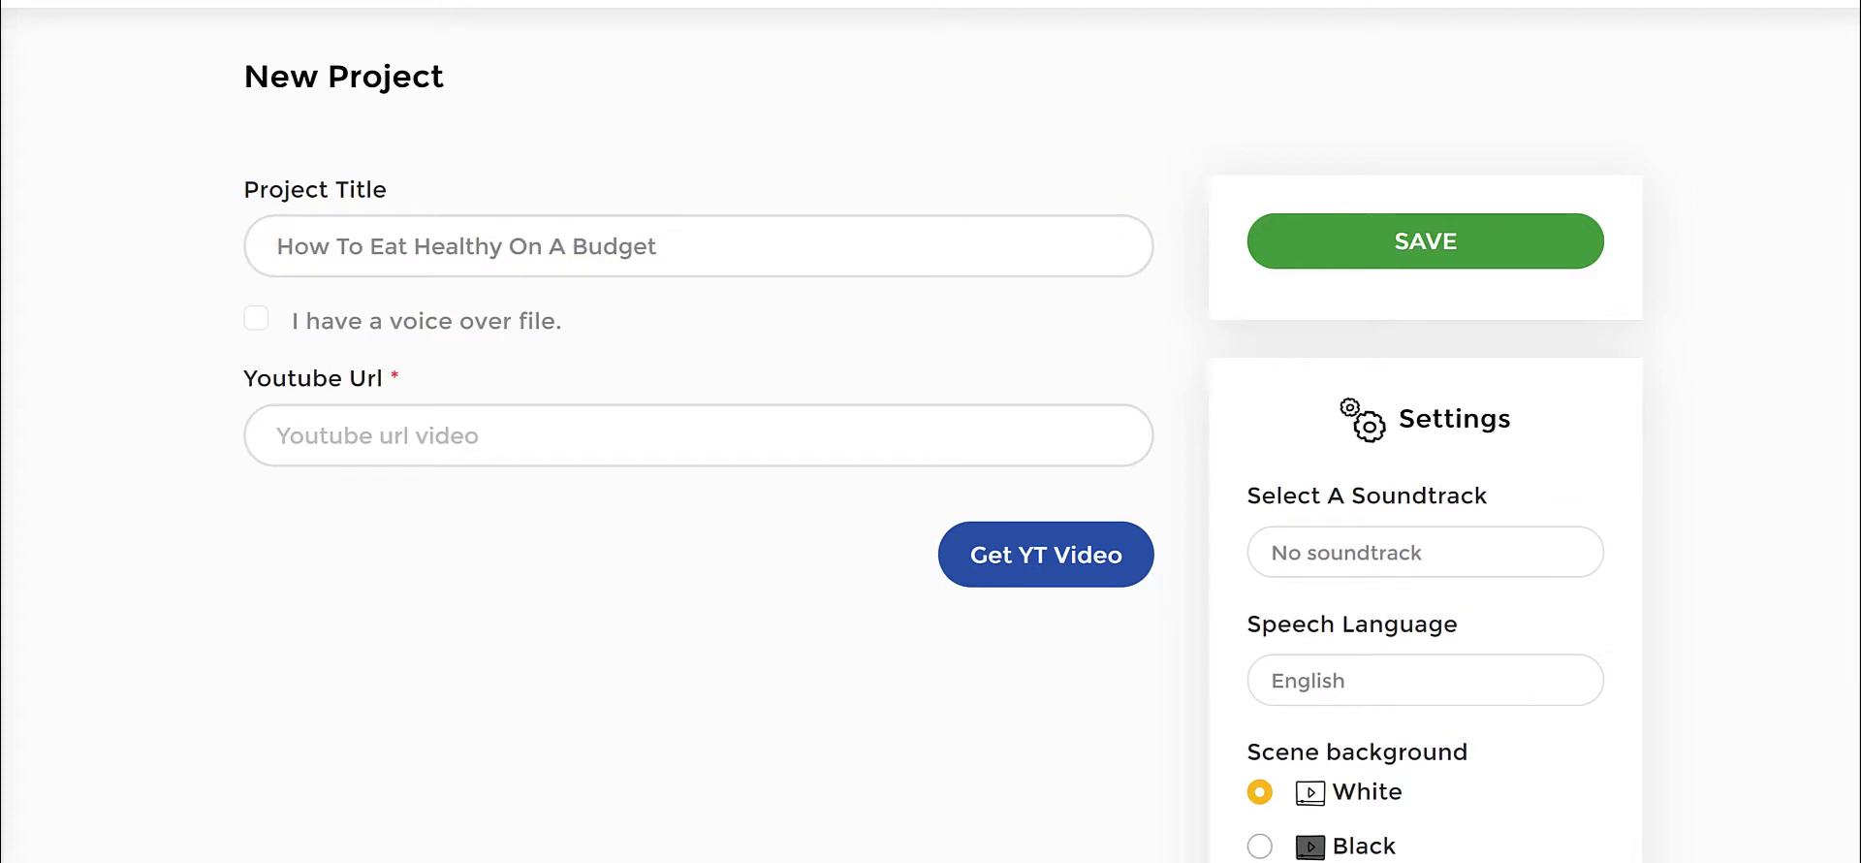
left_click(602, 433)
type("https://www.youtube.com/watch?v=A0aICSsoIlw")
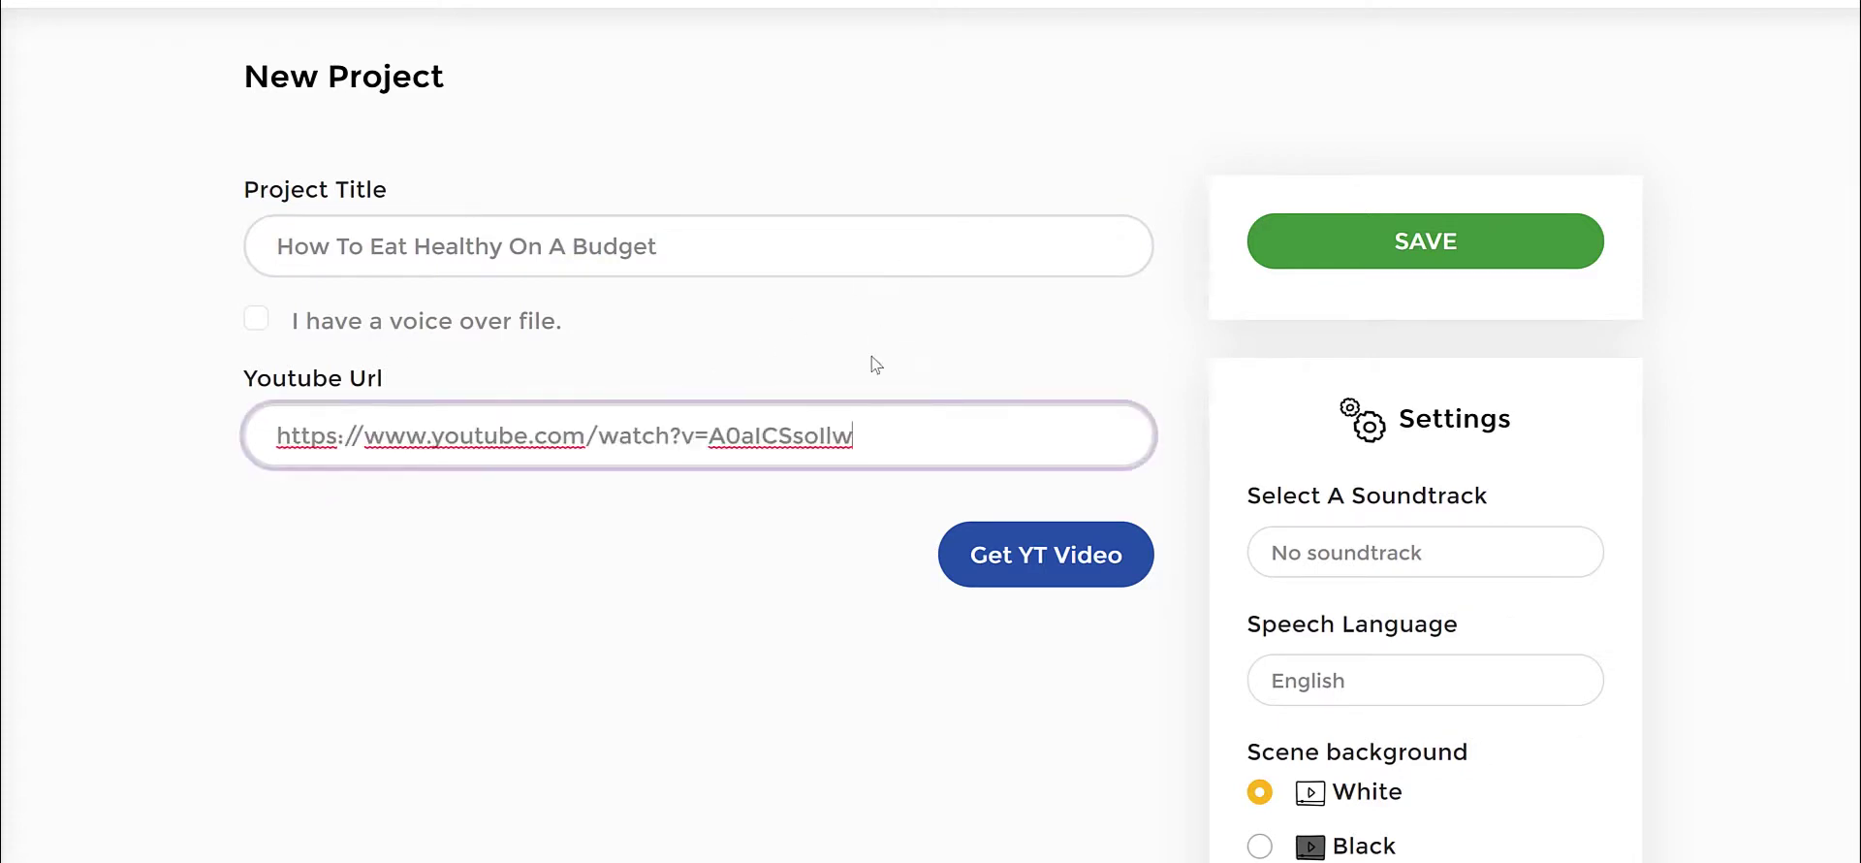
left_click(765, 249)
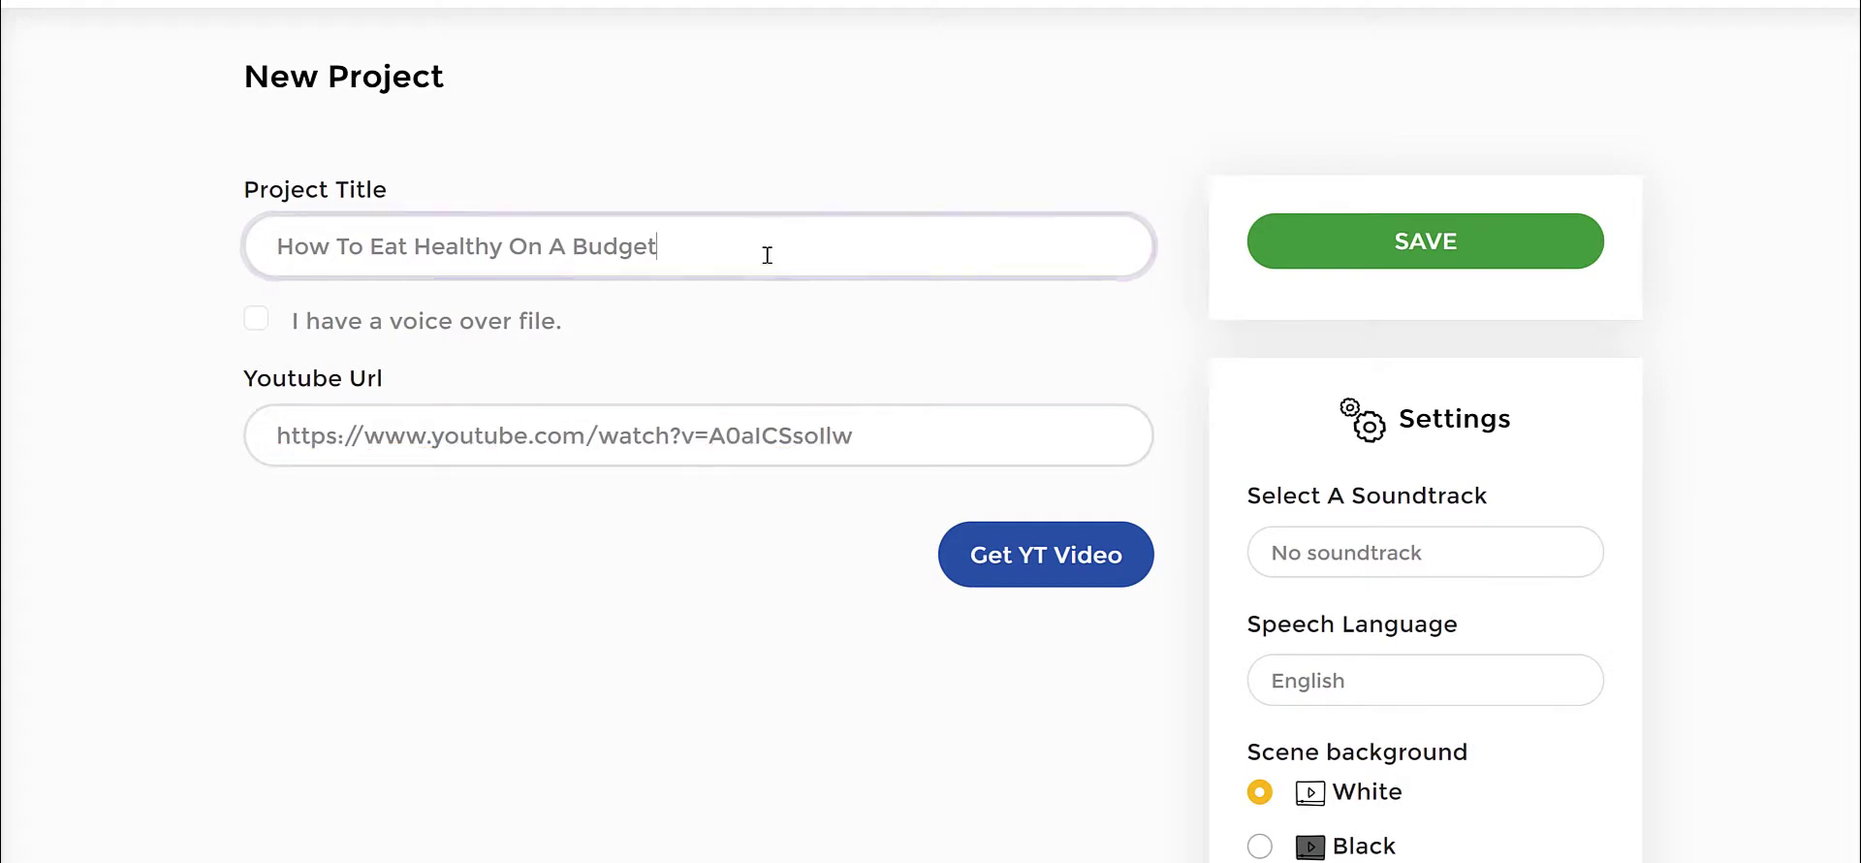
left_click(782, 553)
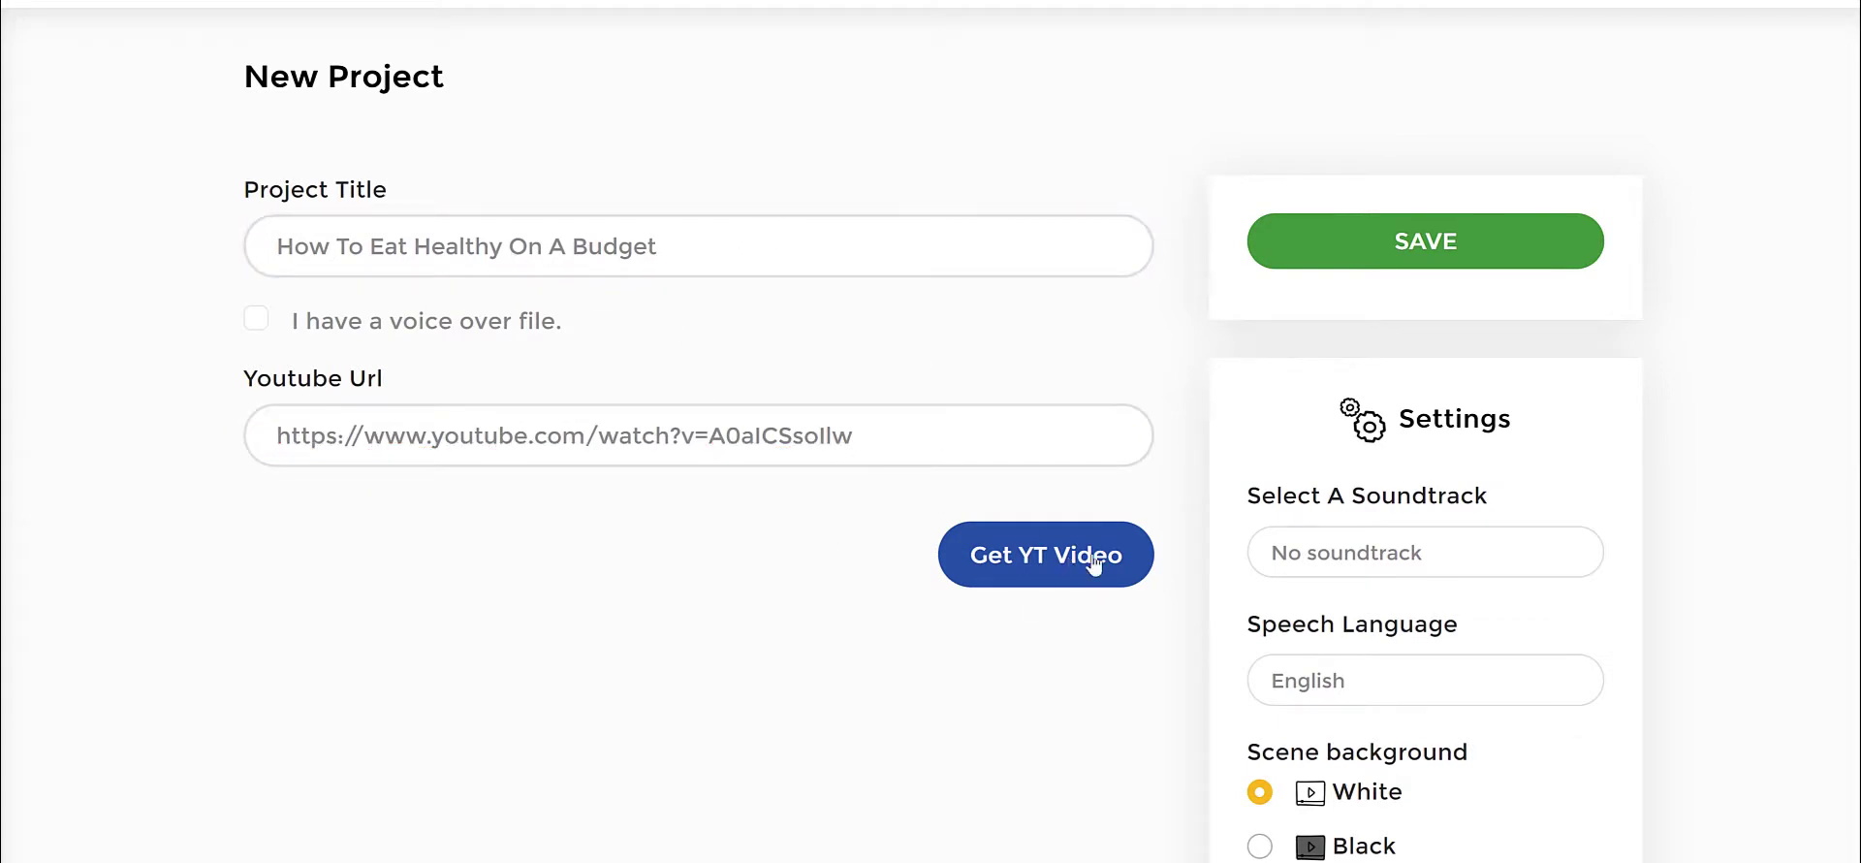
Step: Set the scene background to Black with the Black Icon type, and review the available hand styles
scroll(1550, 460, "down", 4)
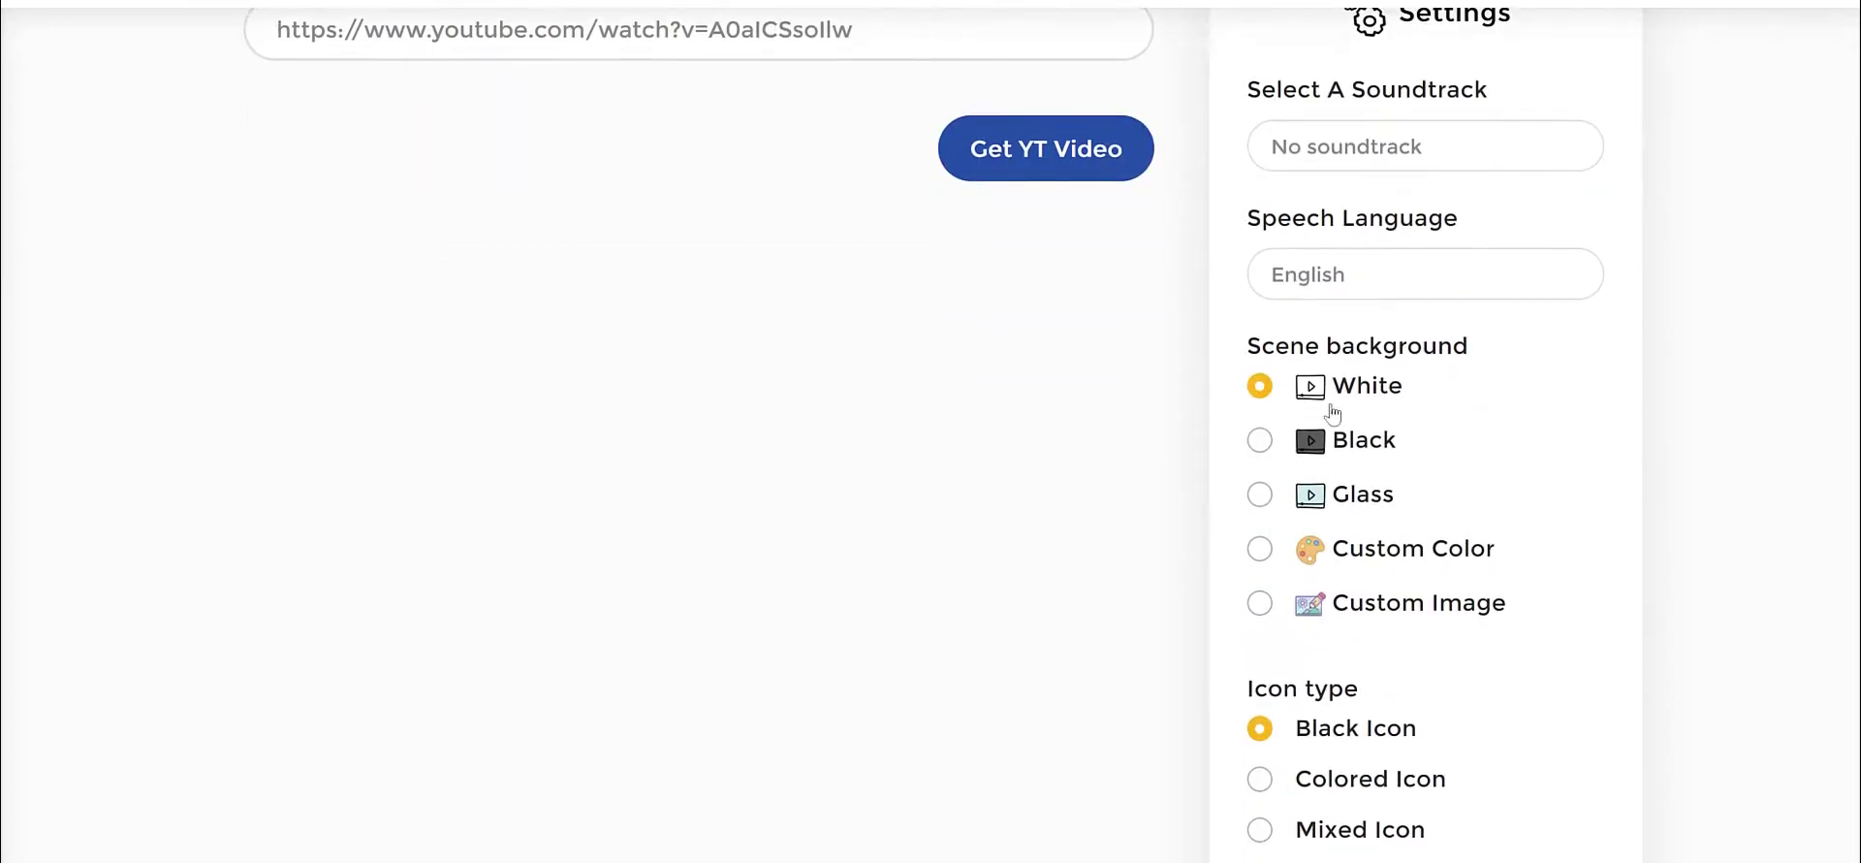
scroll(1551, 358, "down", 3)
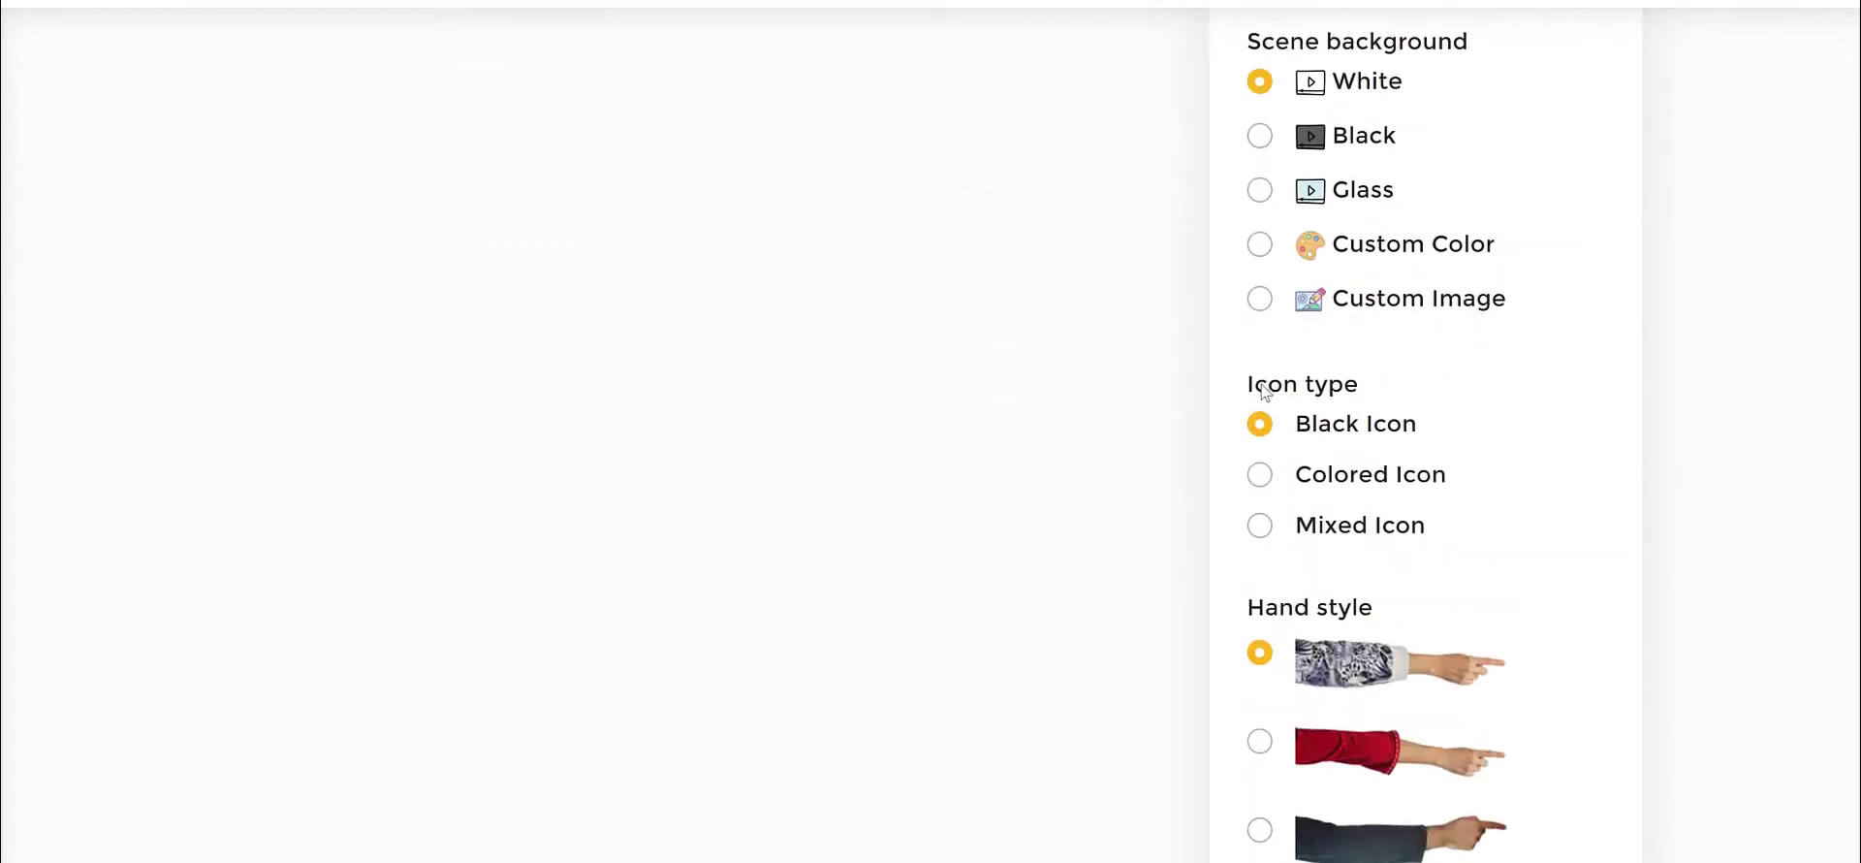
left_click(1258, 427)
left_click(1259, 135)
scroll(1657, 240, "down", 3)
scroll(1671, 260, "down", 2)
scroll(1665, 481, "down", 4)
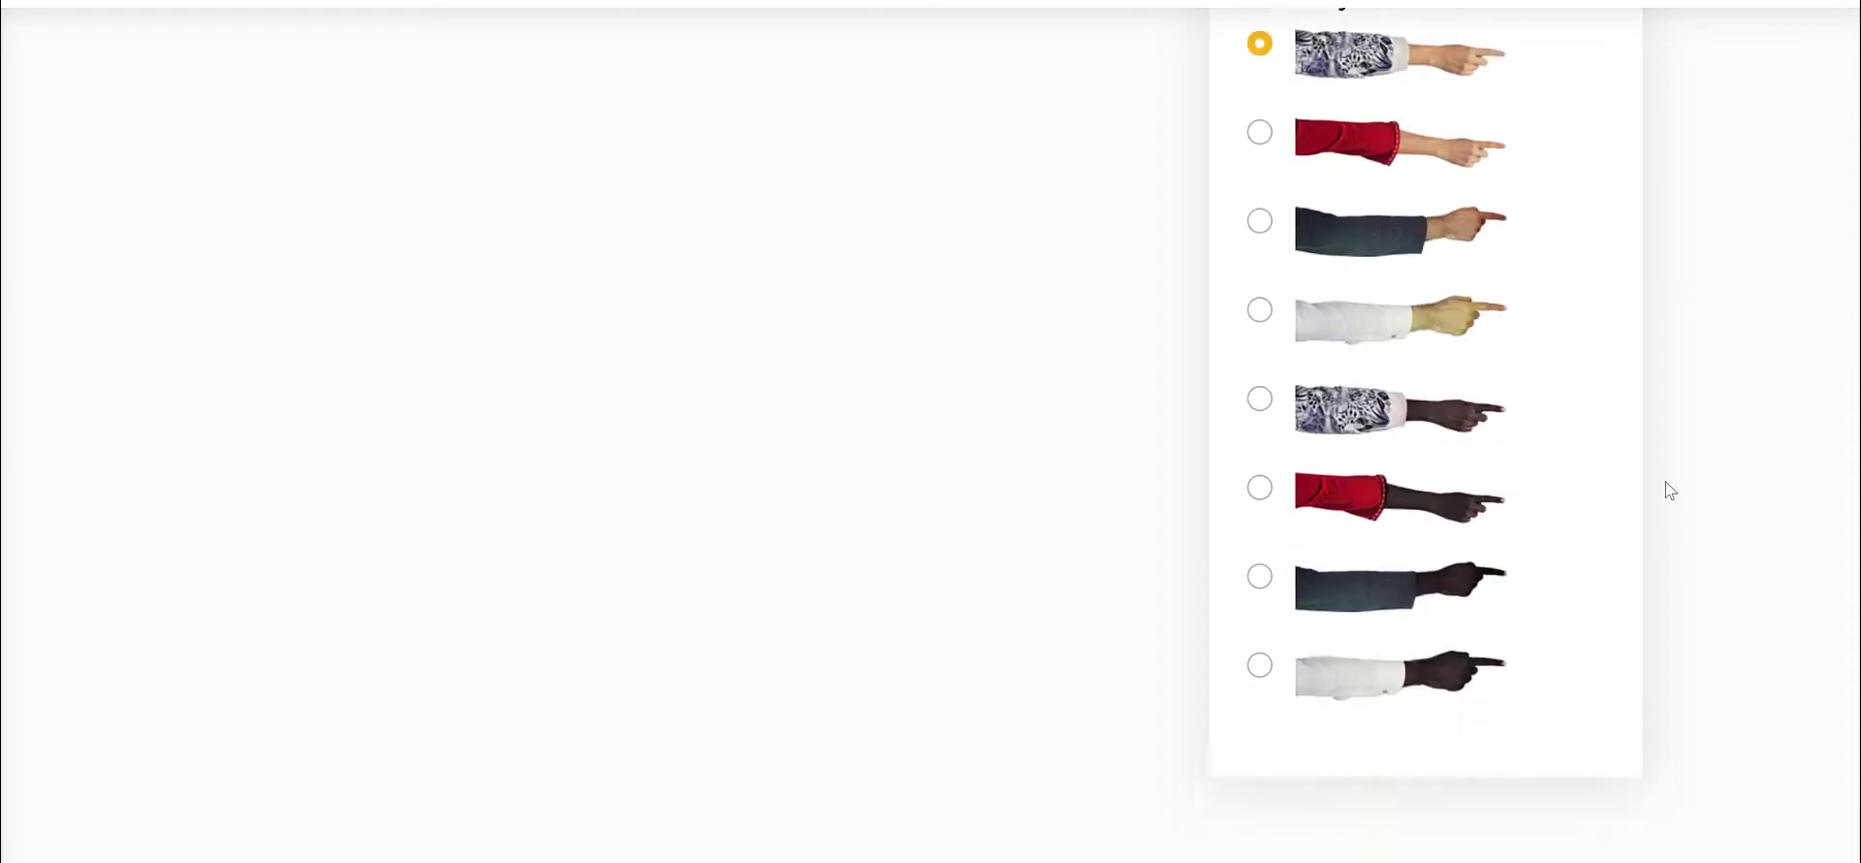
scroll(1665, 480, "up", 13)
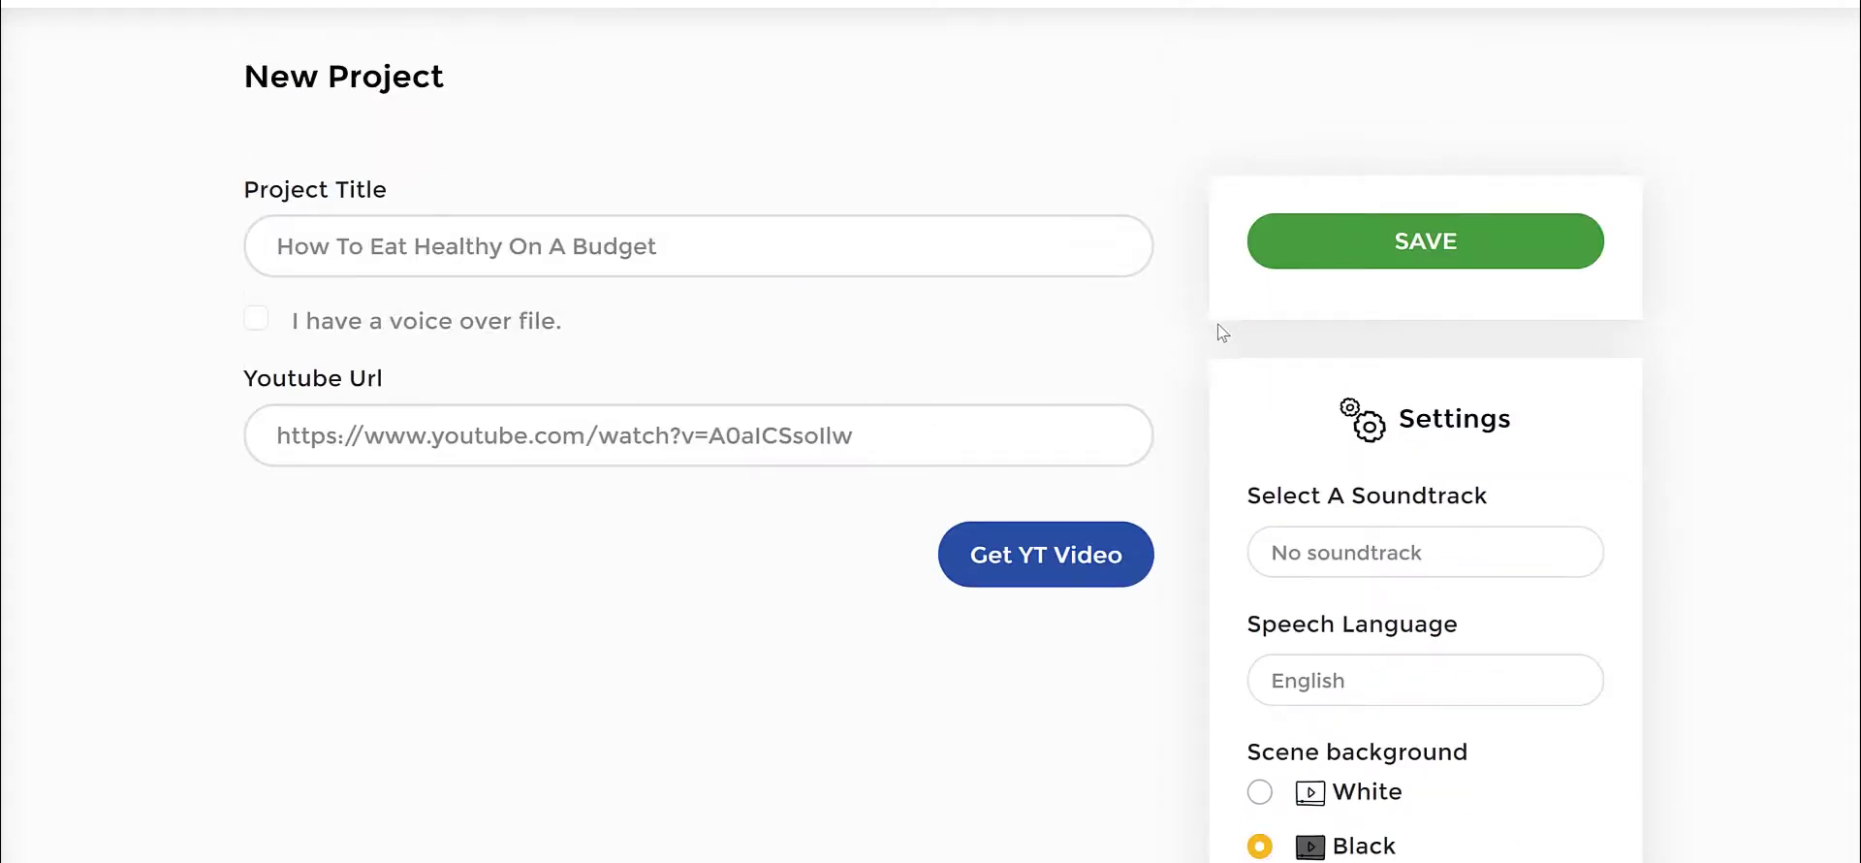
Step: Fetch the YouTube video's transcript into the project and review the text of the resulting slides
left_click(1080, 564)
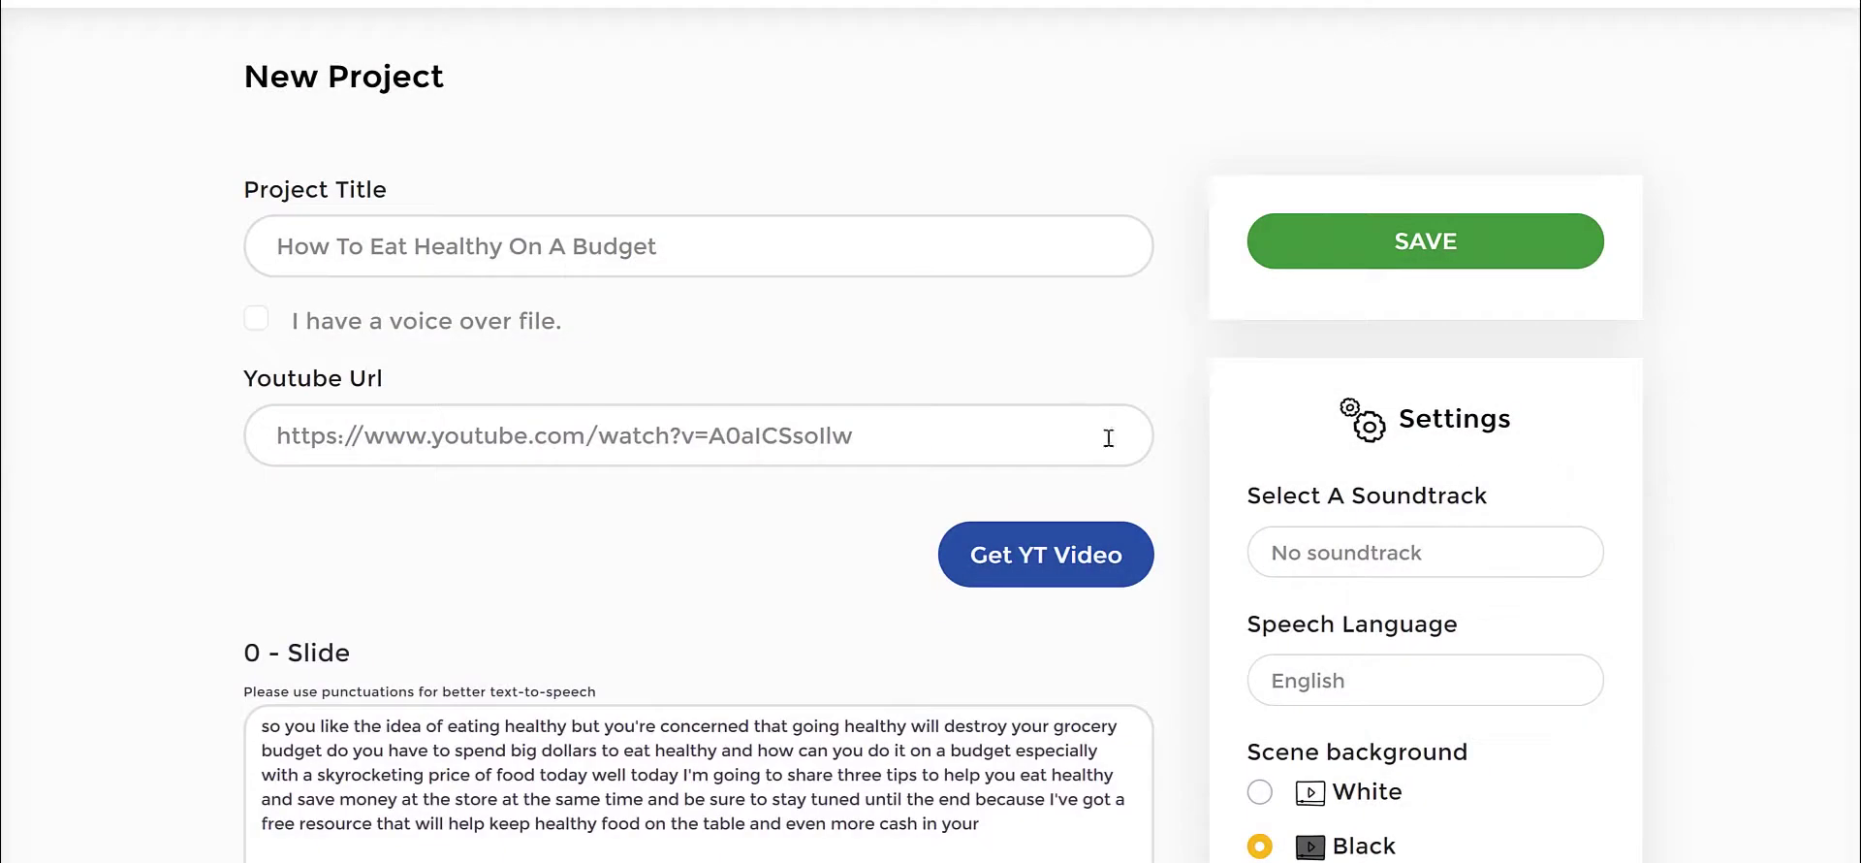
scroll(1108, 439, "down", 2)
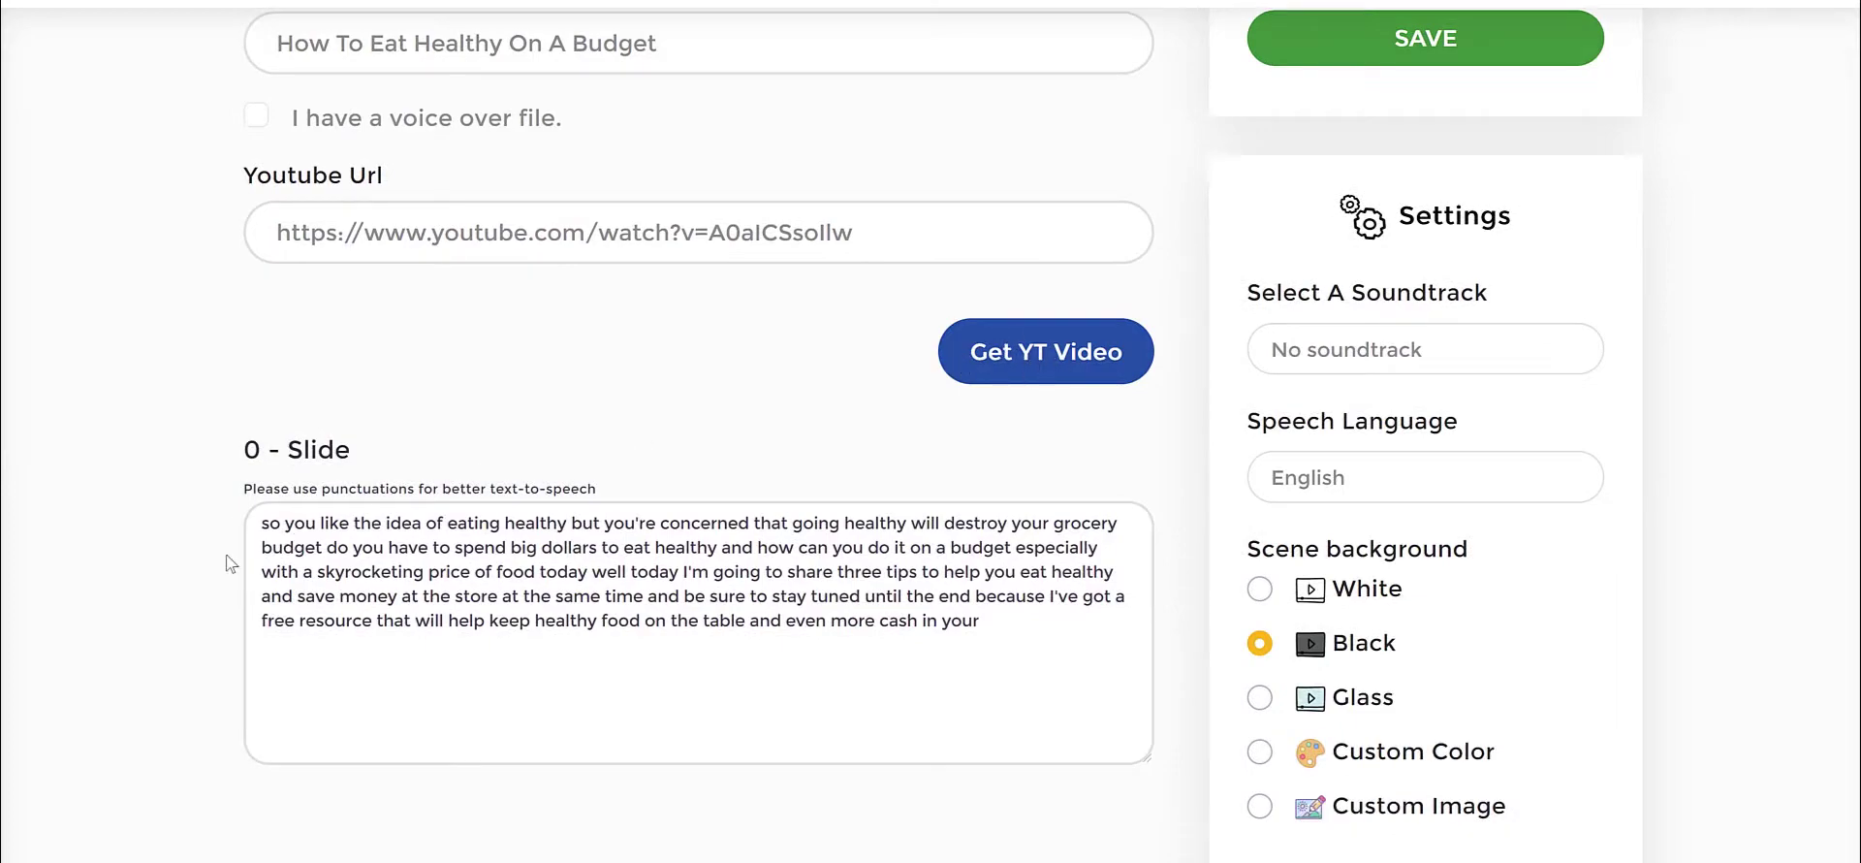
scroll(260, 514, "down", 2)
left_click_drag(254, 320, 1095, 459)
left_click(1096, 458)
scroll(938, 477, "down", 14)
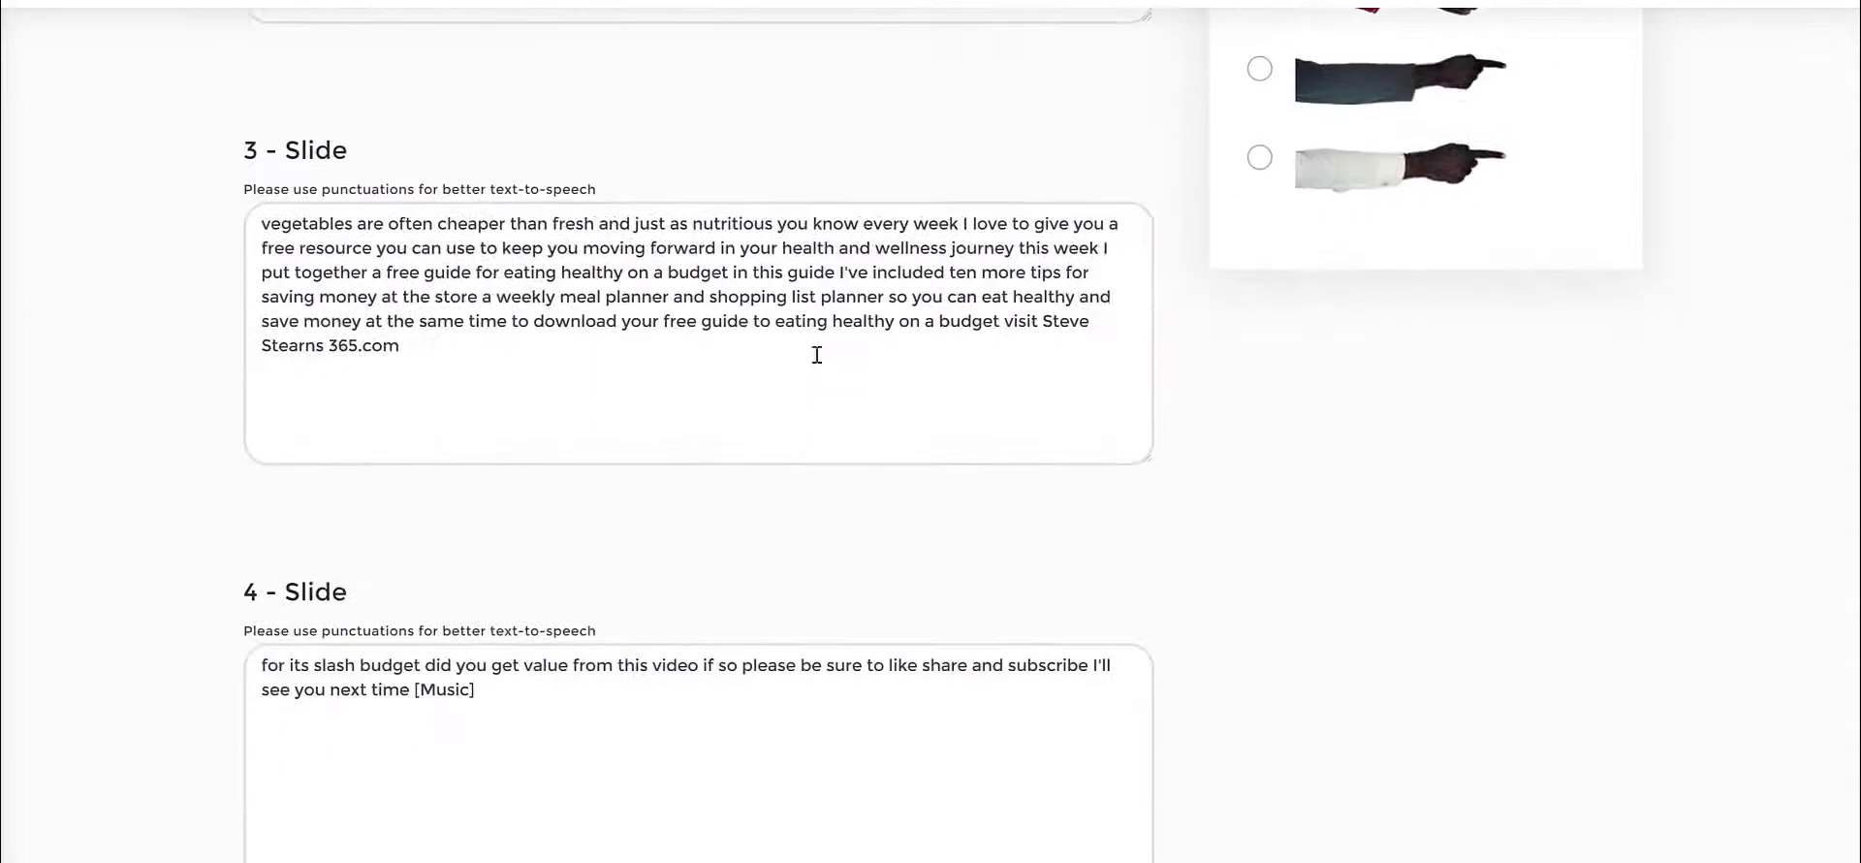
scroll(999, 388, "up", 2)
Step: Delete the website mention at the end of slide 3's script, cutting everything after "eating healthy on a"
left_click(536, 512)
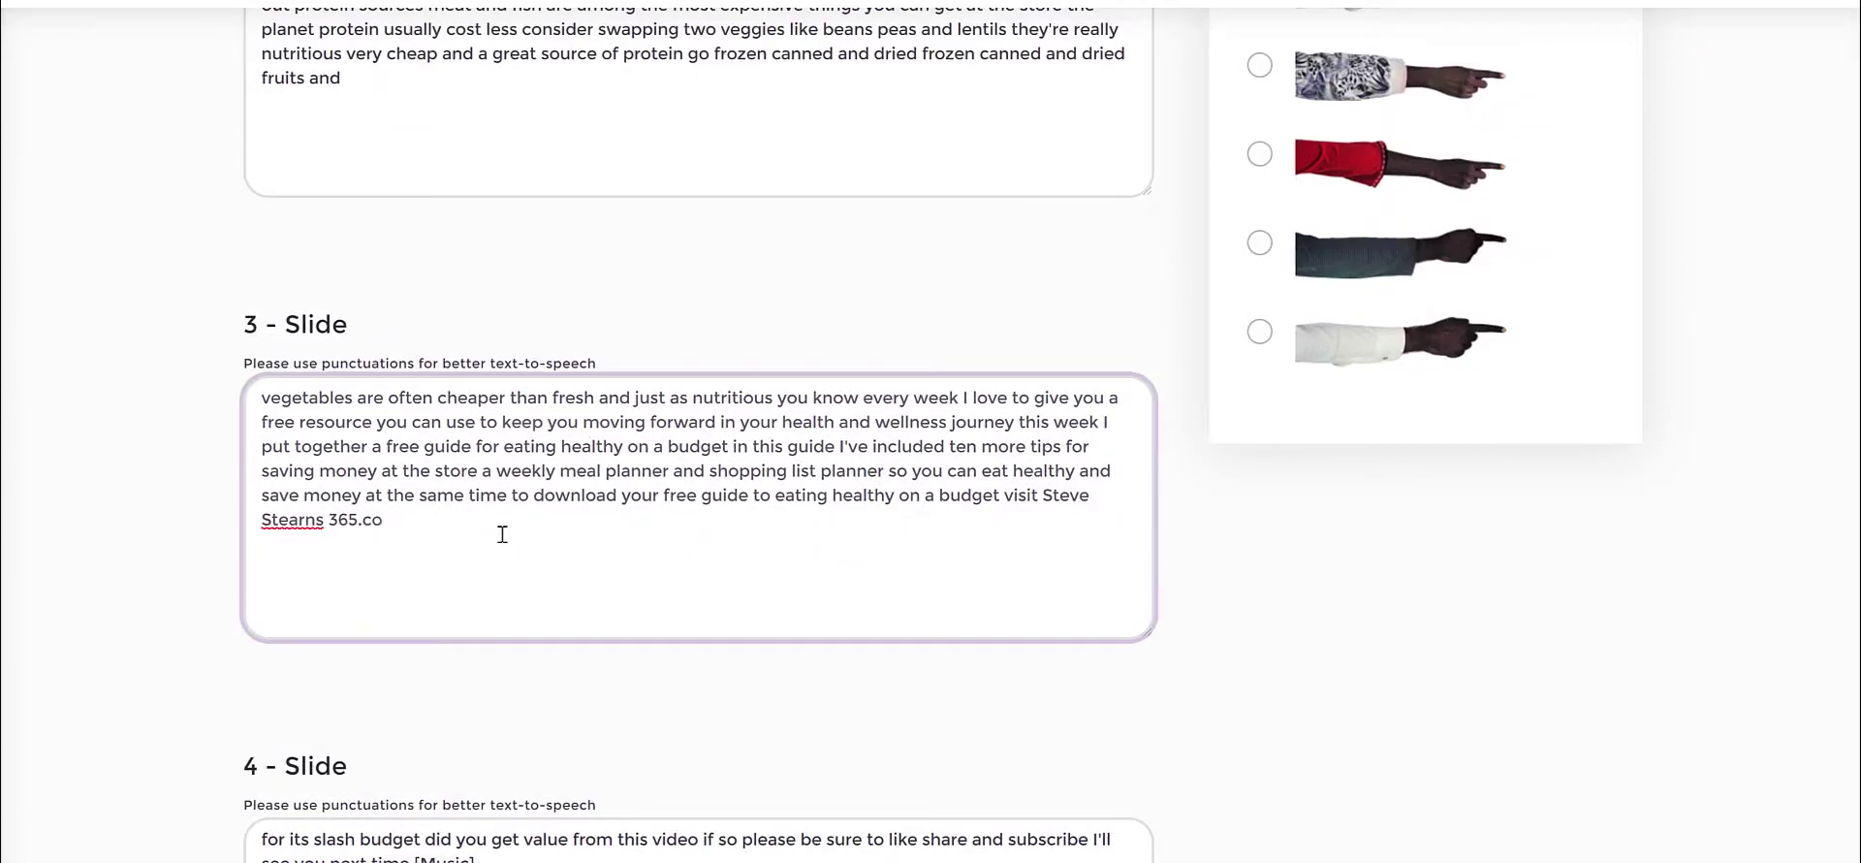
key("shift+Home")
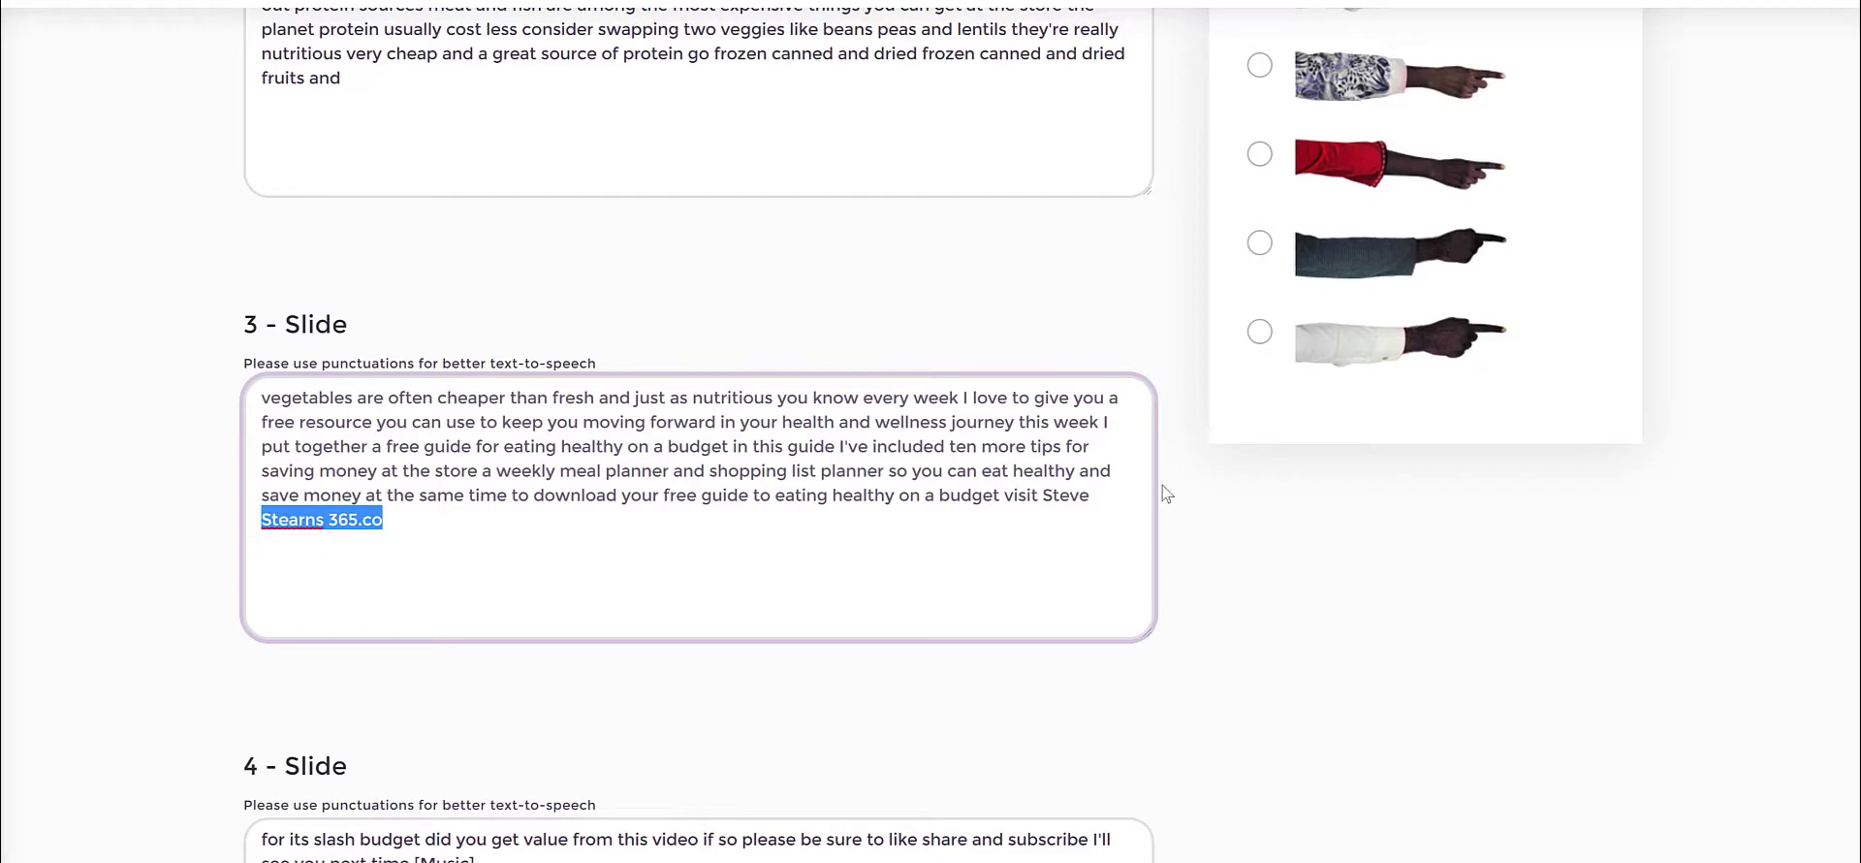
key("BackSpace")
left_click_drag(942, 499, 1074, 536)
key("BackSpace")
scroll(966, 501, "up", 1)
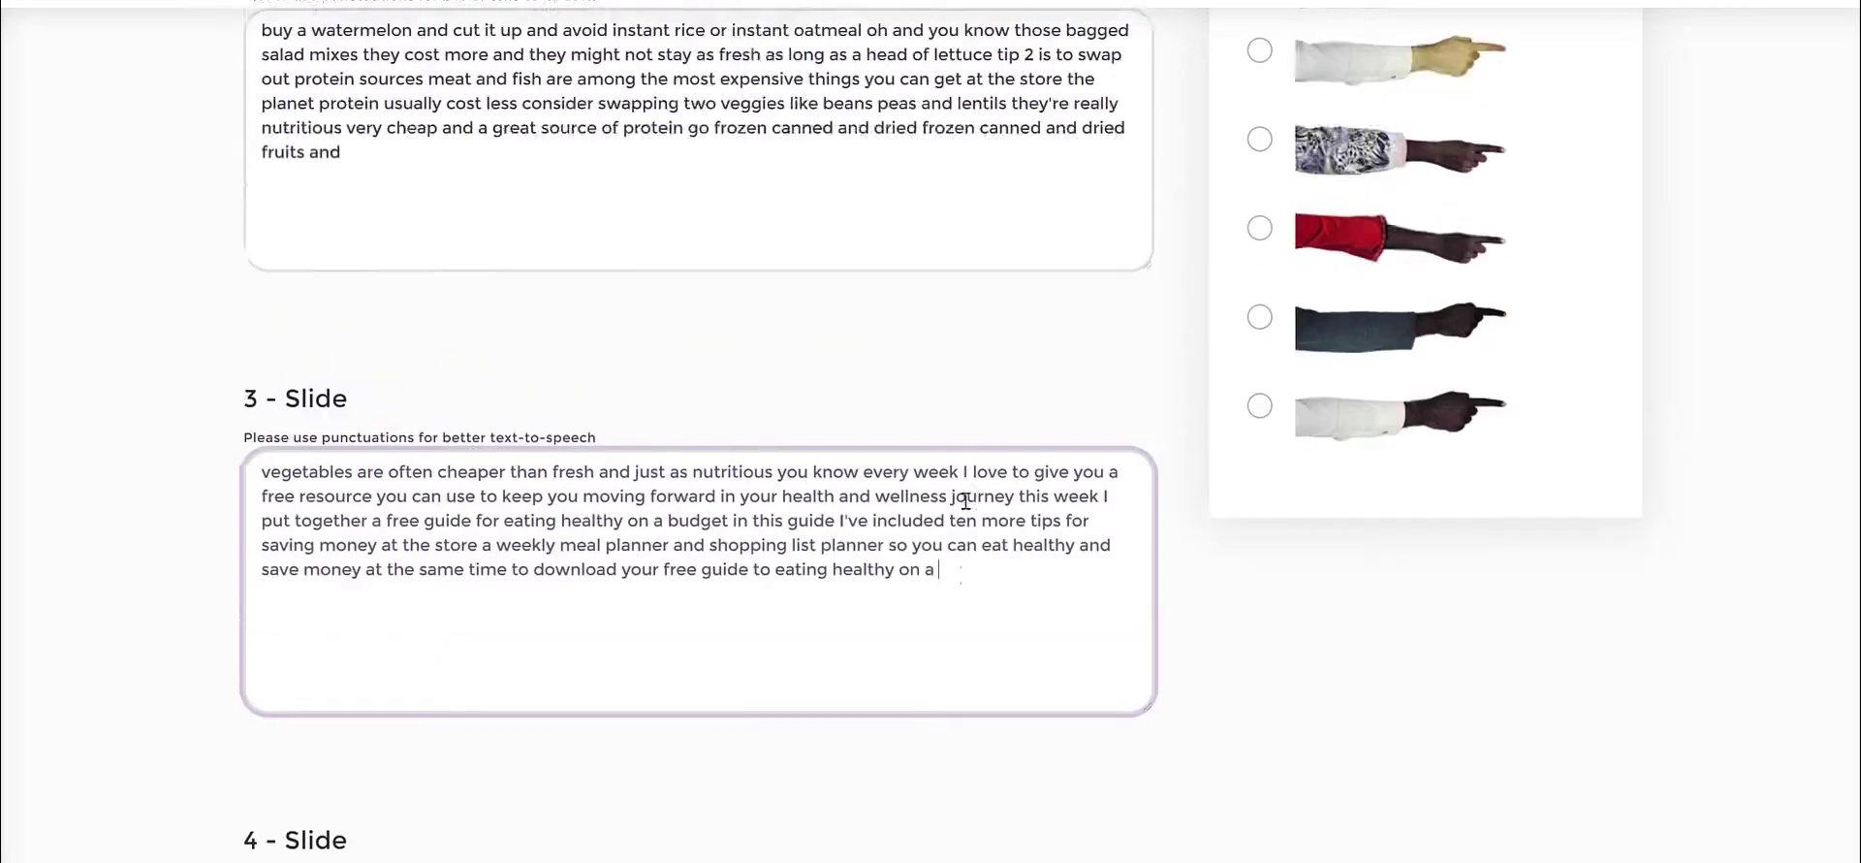
Step: Review the slide scripts alongside the background, icon and hand settings, and save the new project to build its scenes
scroll(977, 505, "up", 2)
scroll(980, 543, "up", 8)
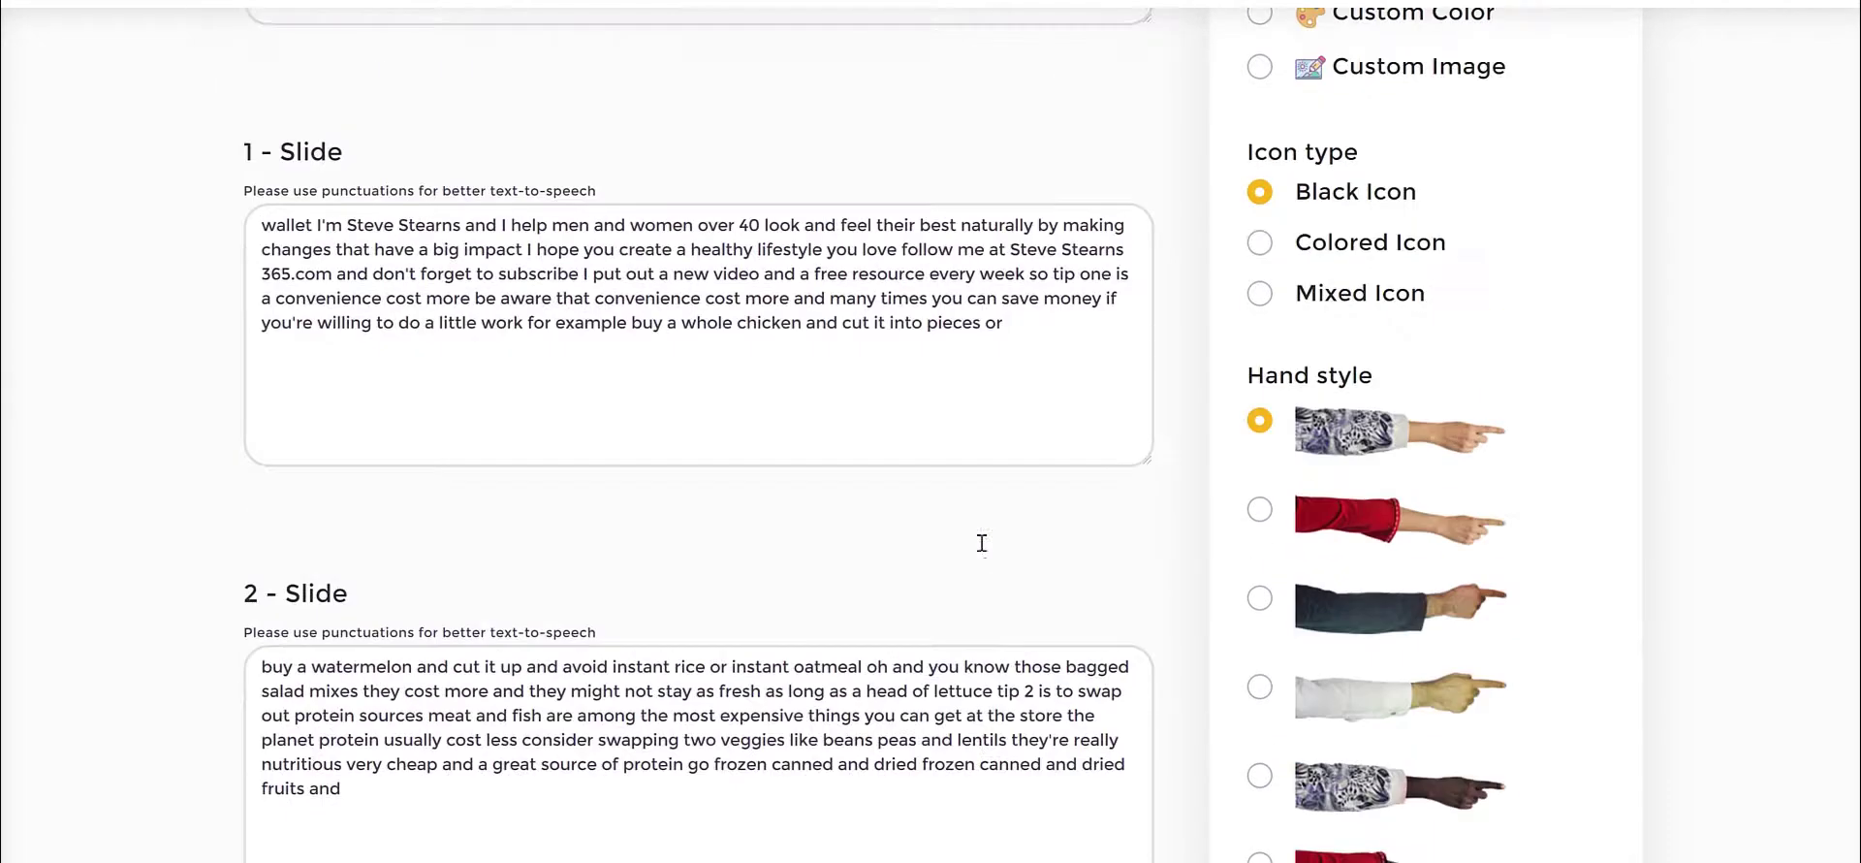
scroll(1026, 526, "up", 6)
scroll(1174, 581, "up", 8)
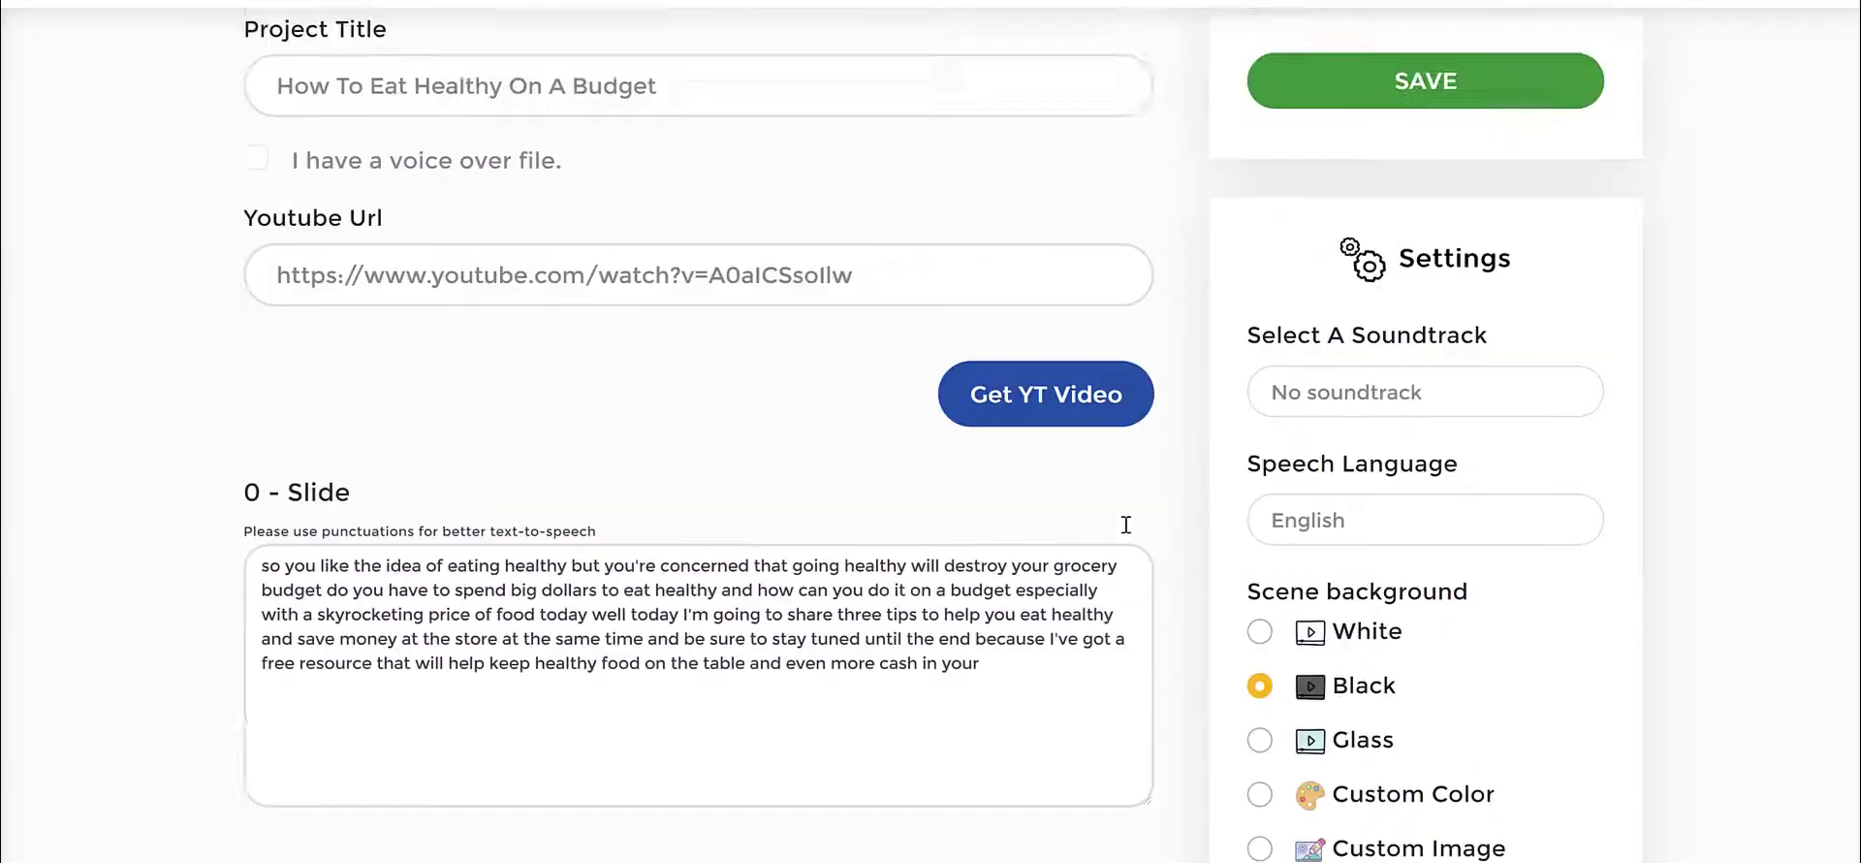
scroll(1171, 397, "down", 6)
scroll(1259, 477, "down", 18)
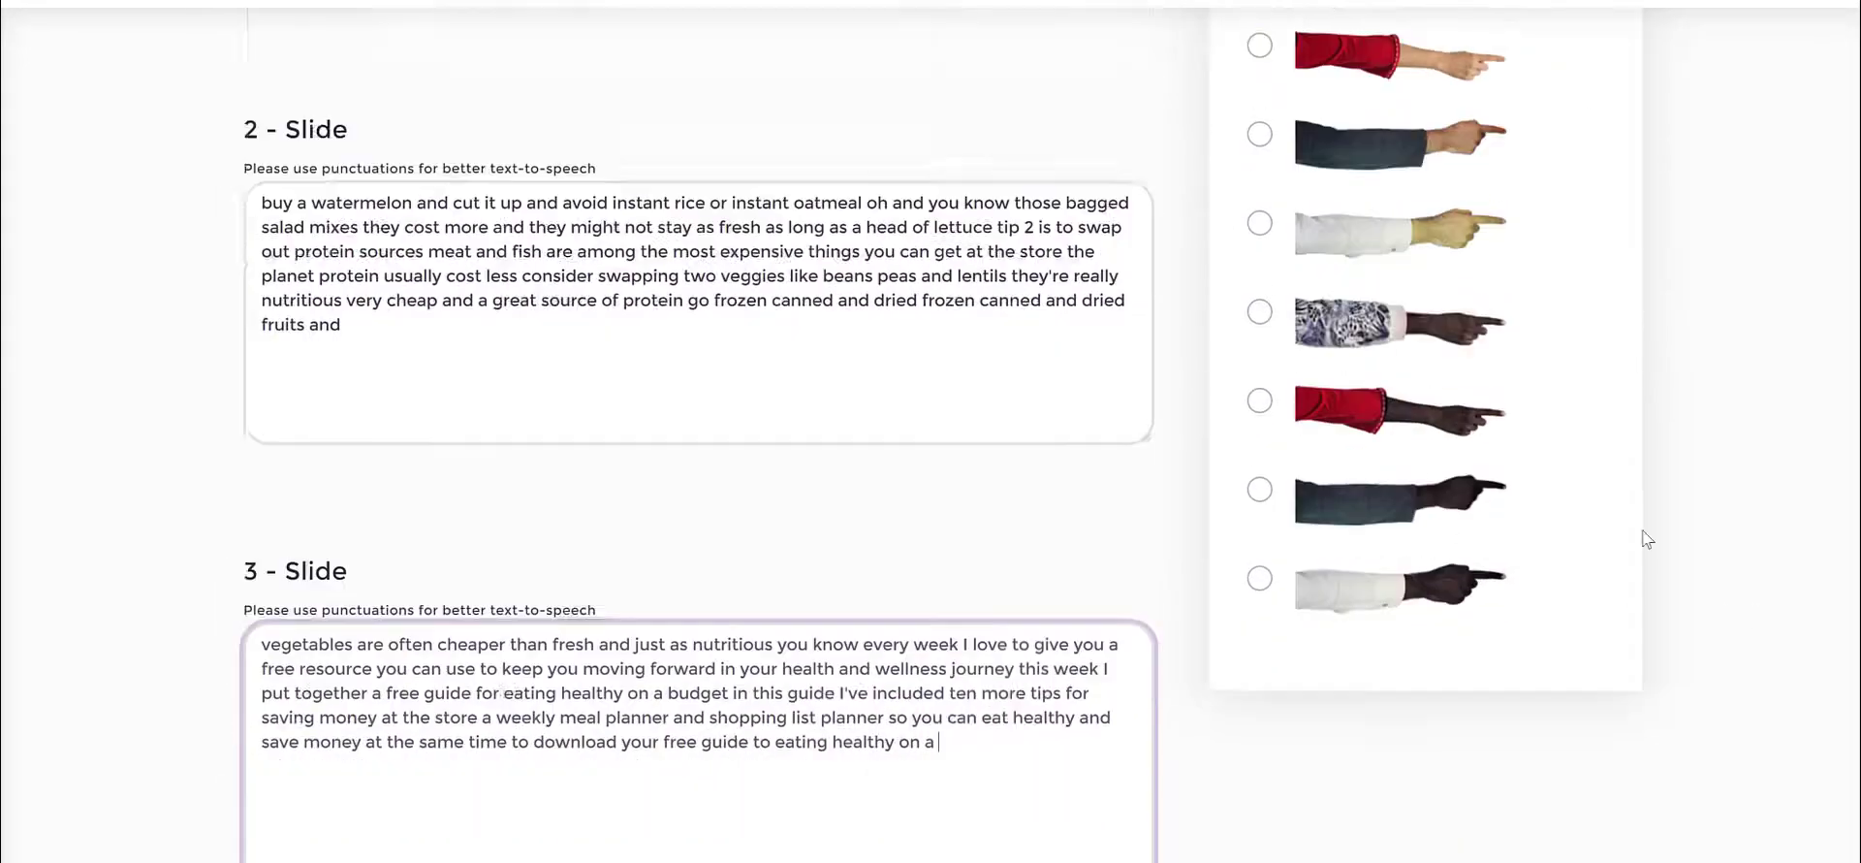
scroll(1647, 539, "up", 20)
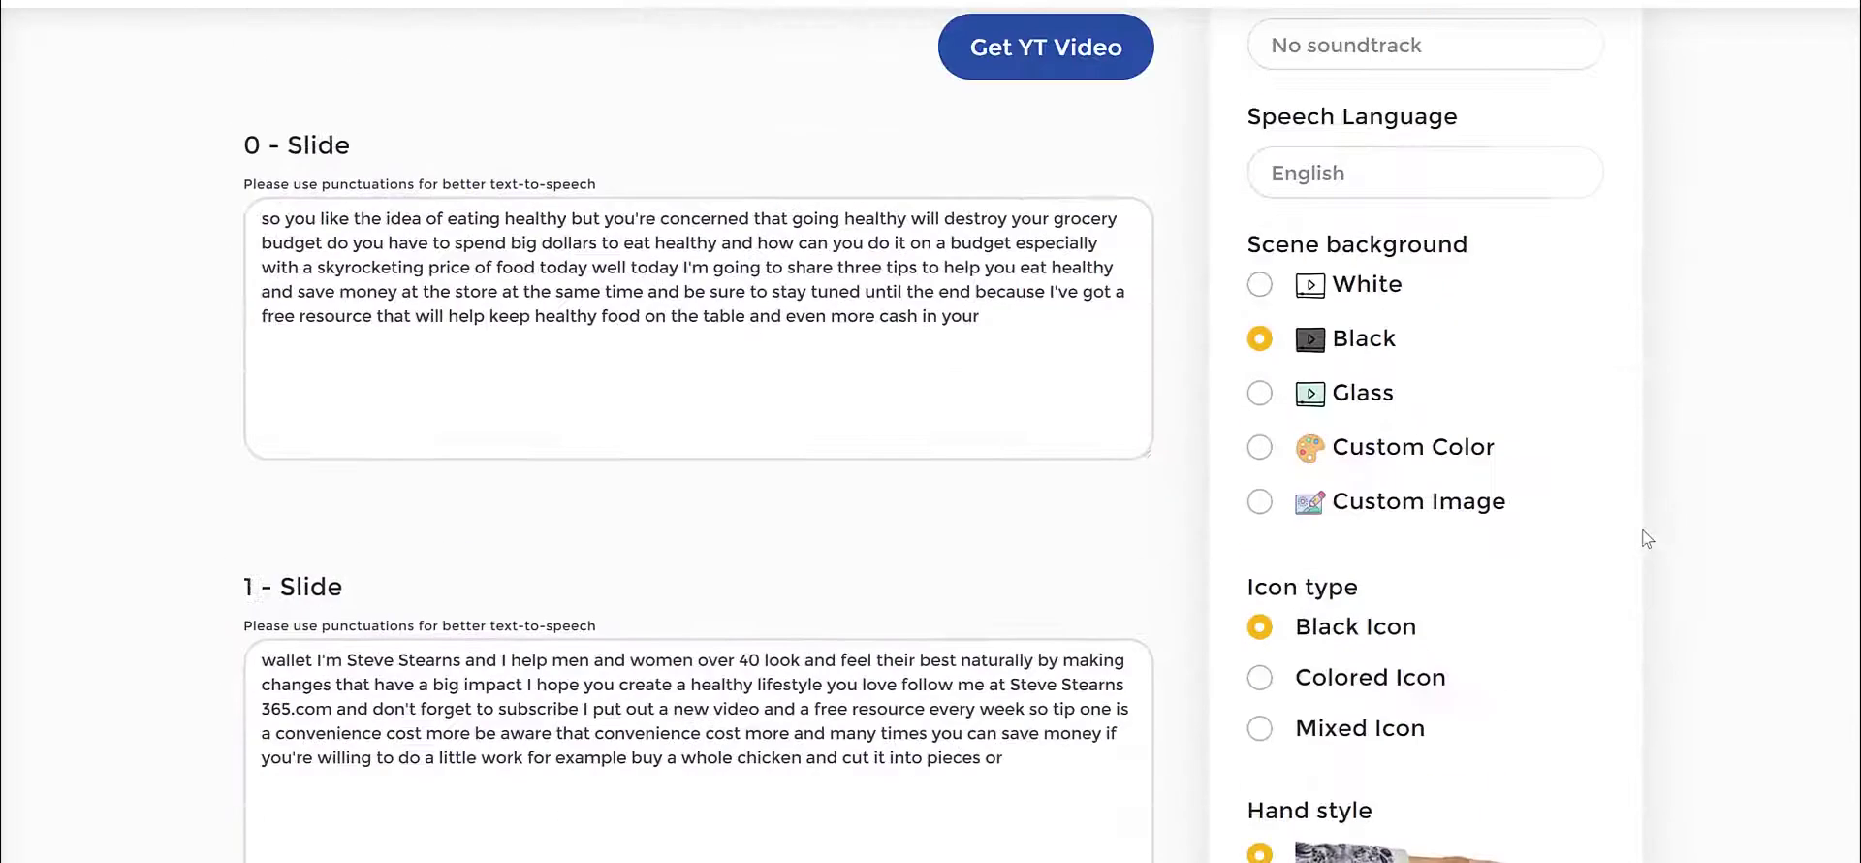
scroll(1464, 252, "up", 2)
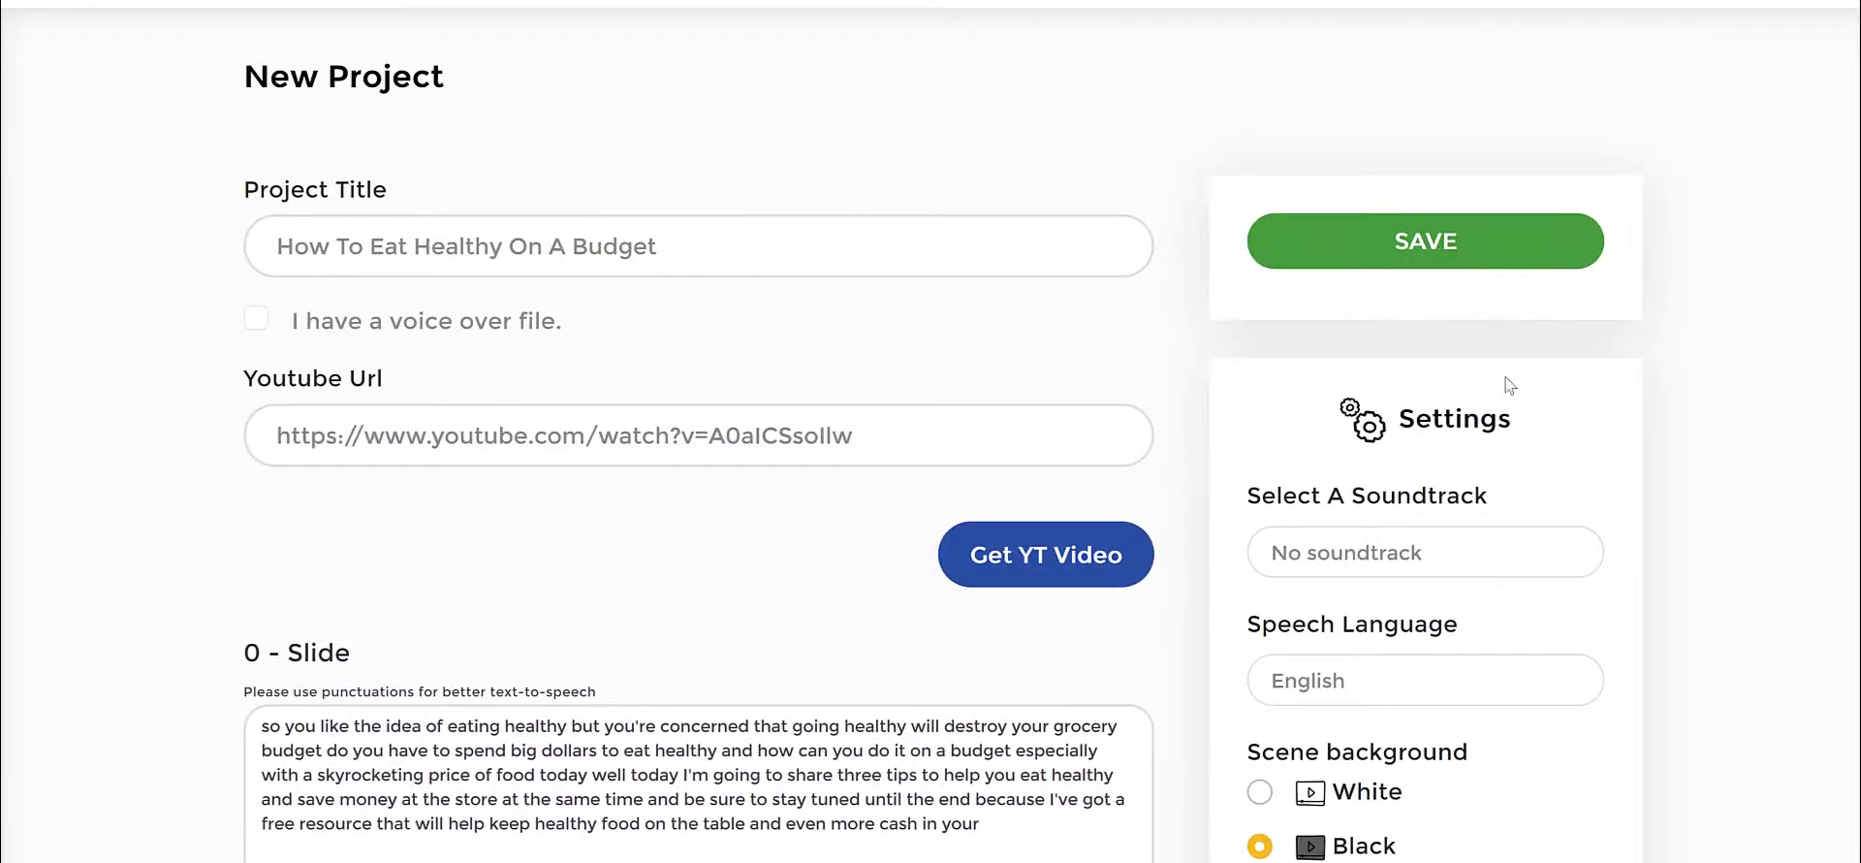
scroll(1717, 405, "down", 15)
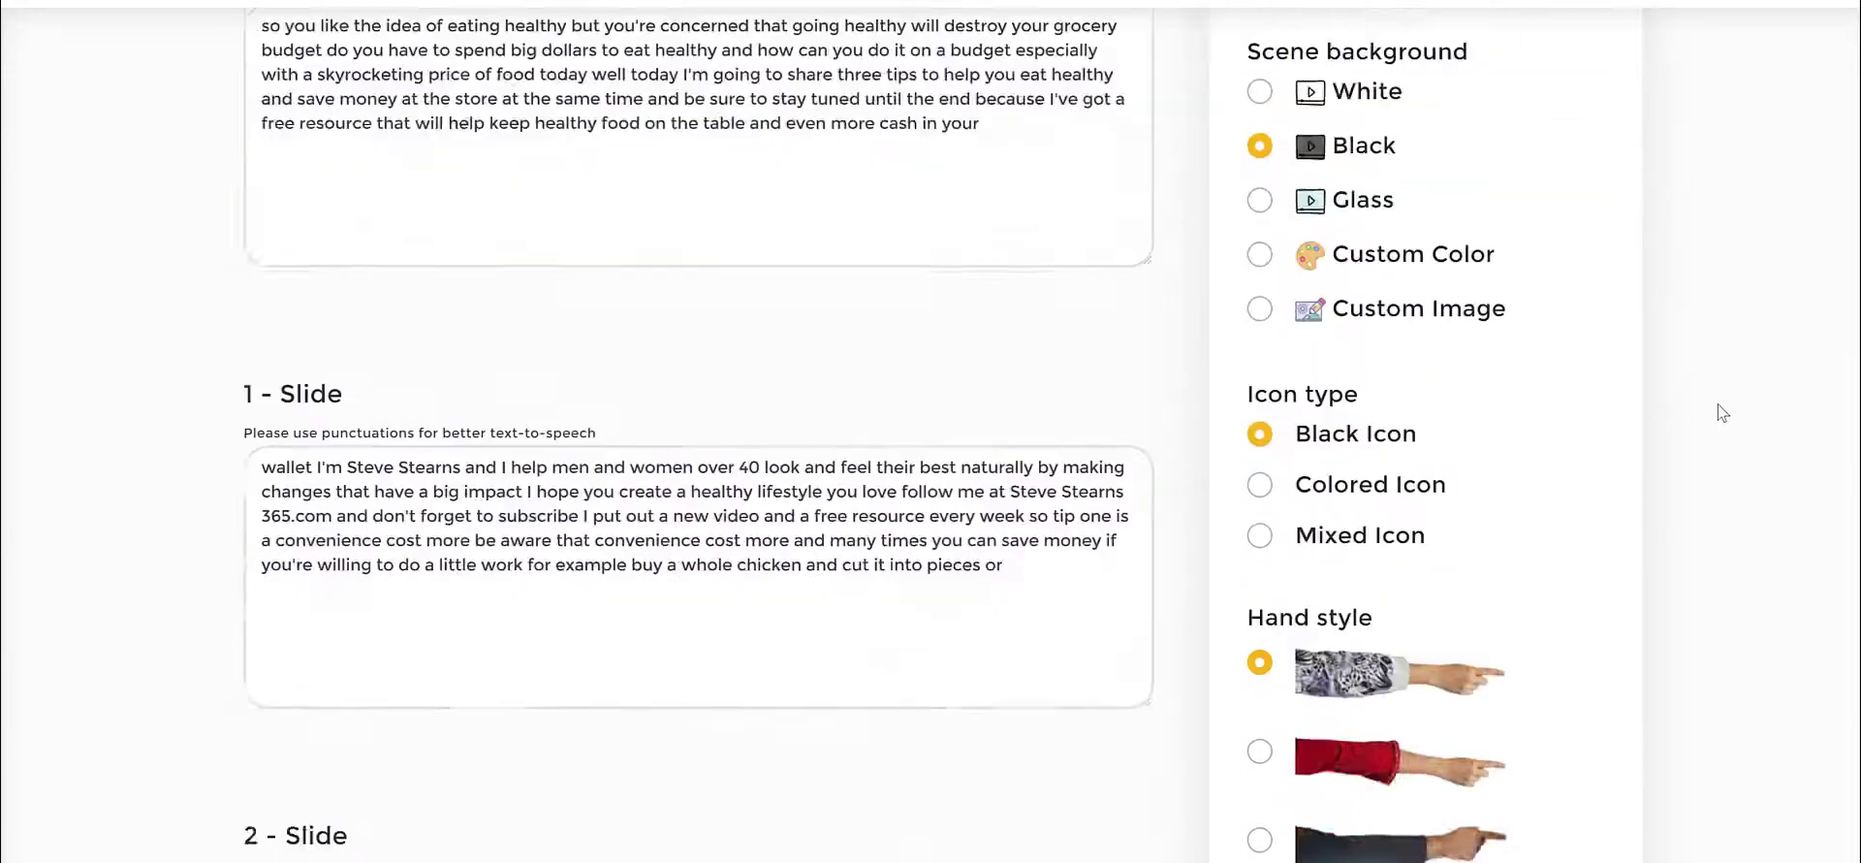
scroll(1720, 409, "up", 12)
scroll(1722, 413, "up", 2)
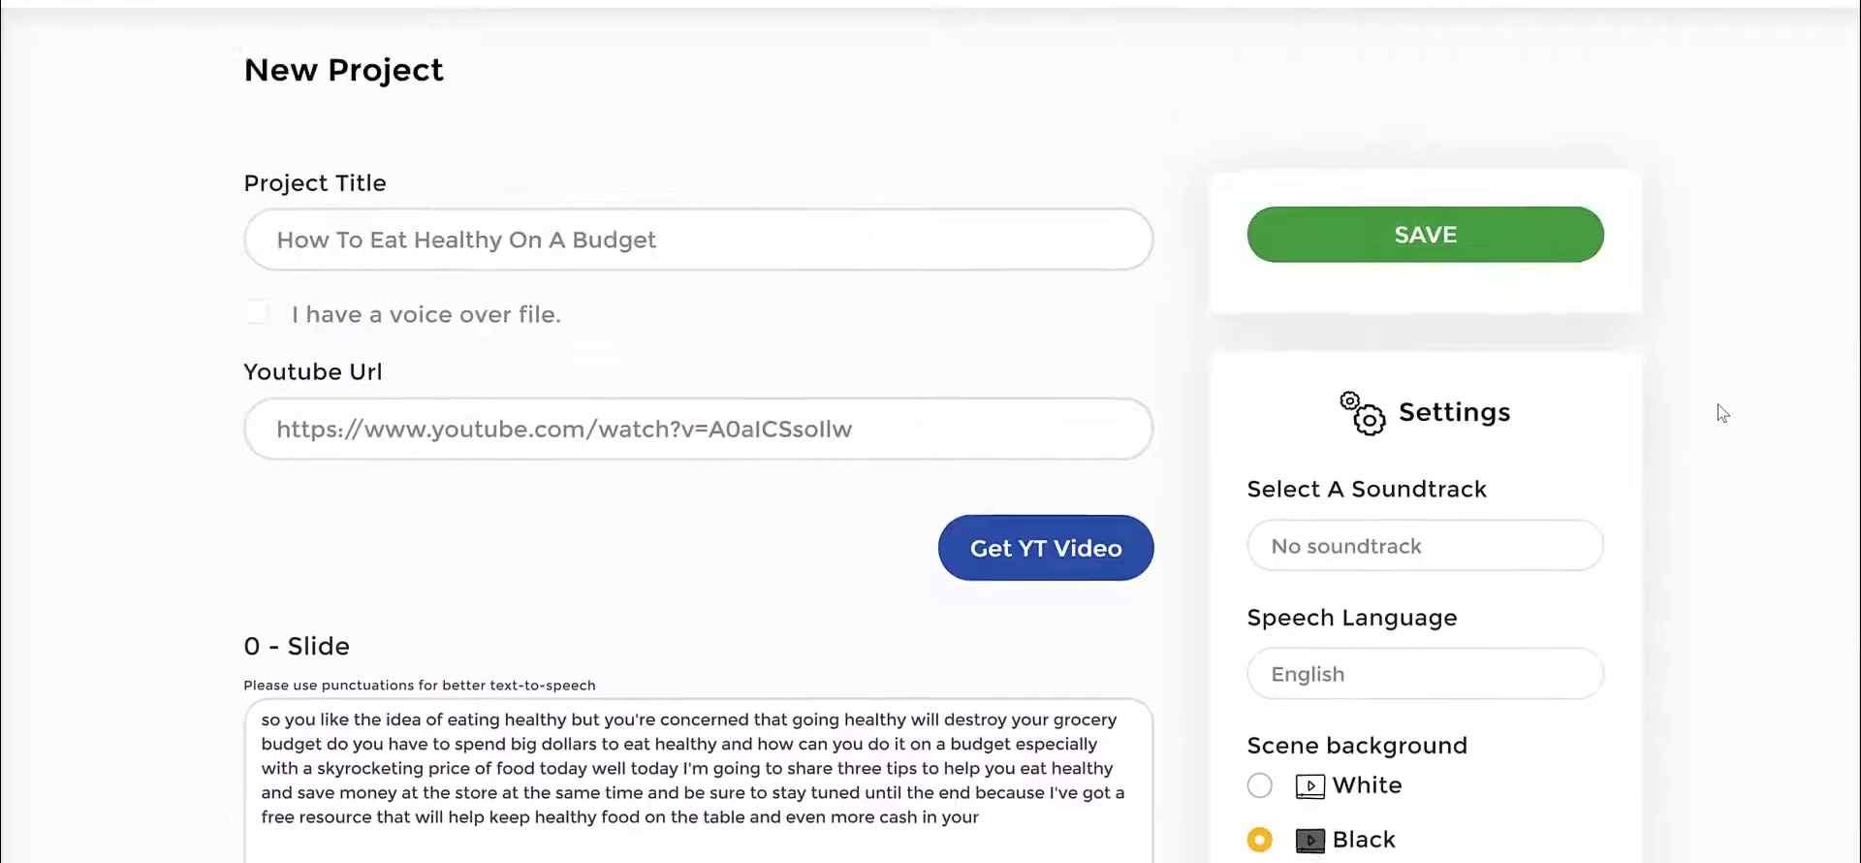
scroll(1722, 413, "down", 18)
scroll(1721, 413, "up", 20)
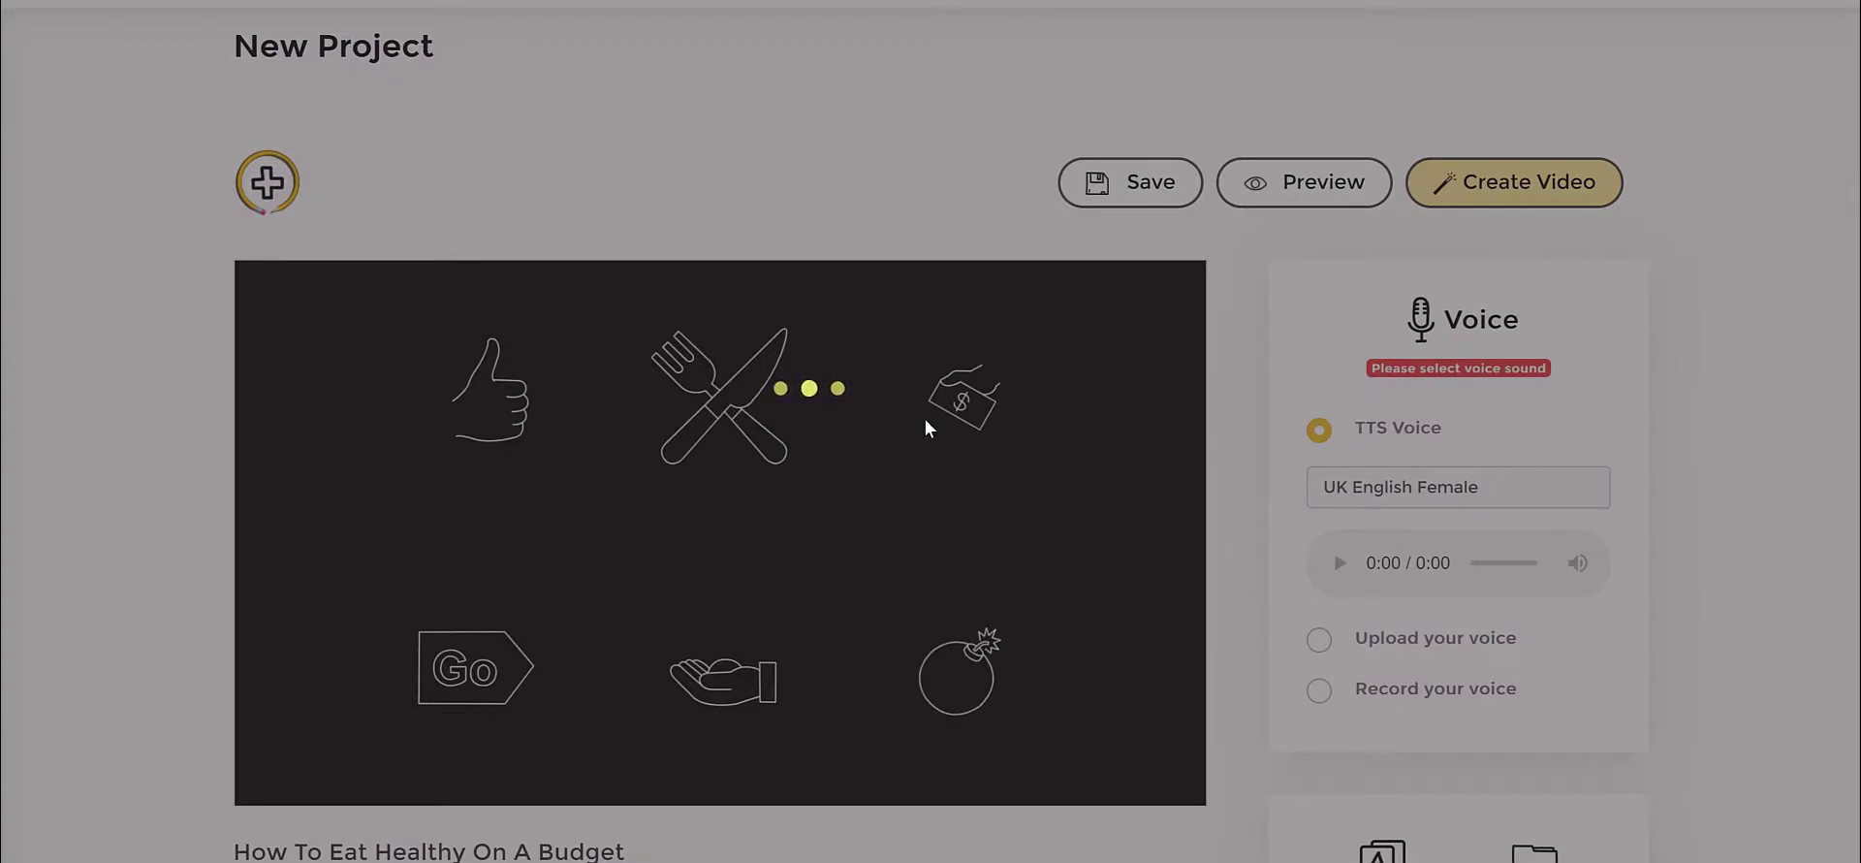
Step: Look over the generated first scene and its script, and set its TTS voice to English UK - Harry (Male)
scroll(1217, 393, "down", 3)
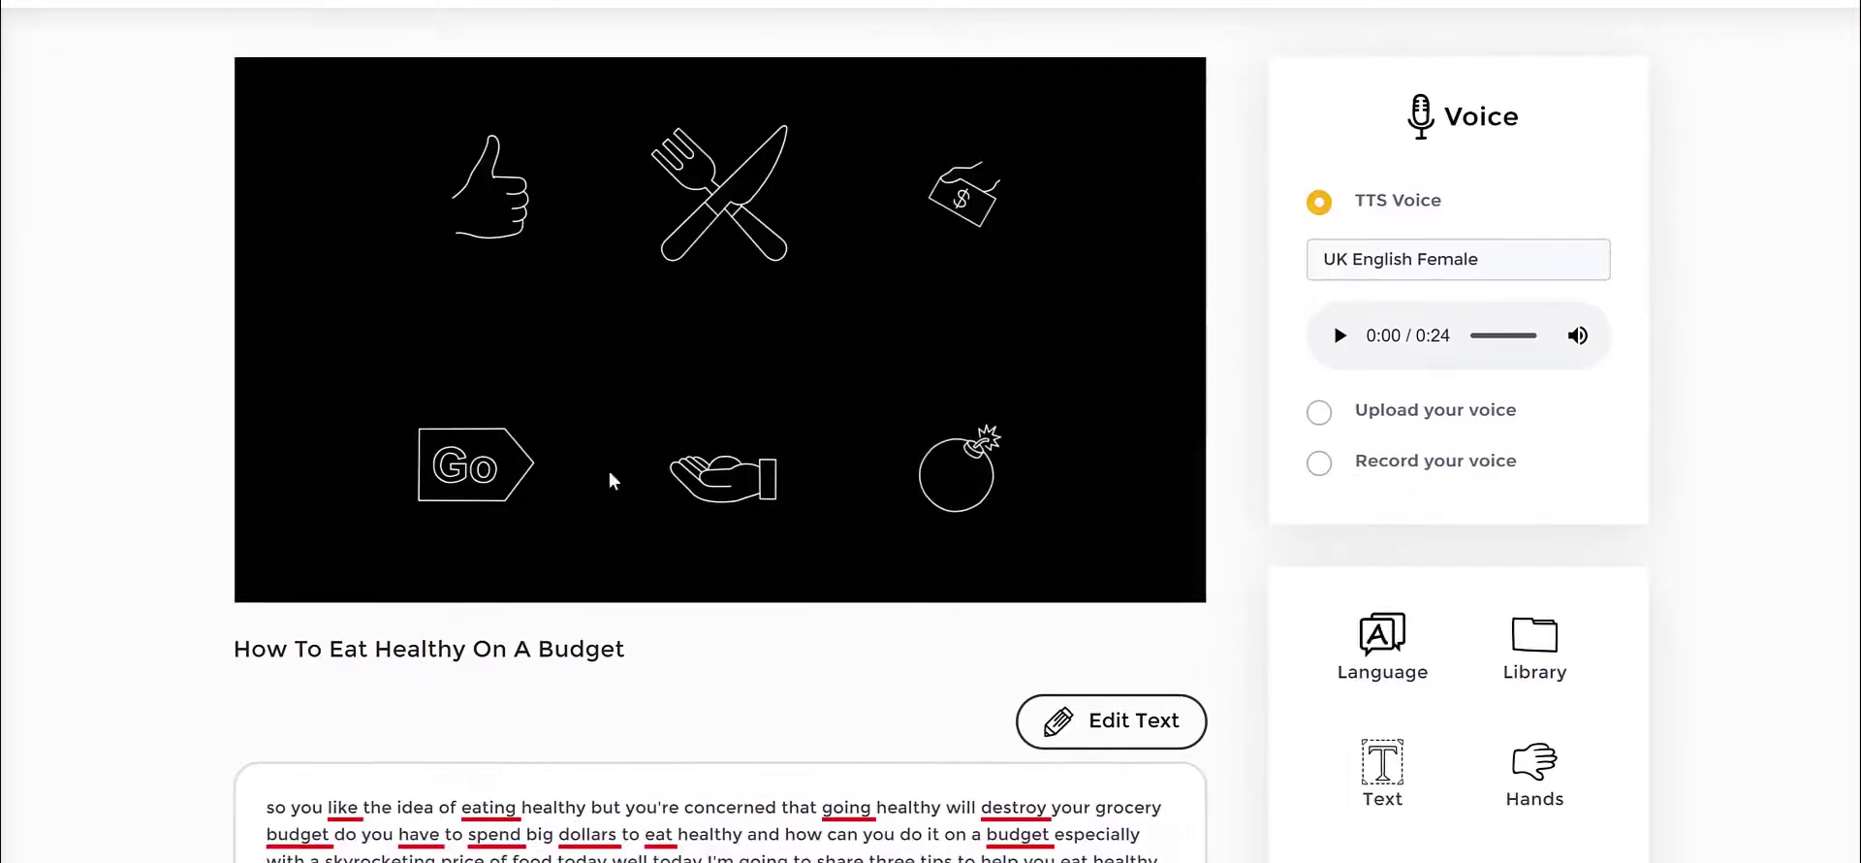
scroll(1201, 428, "down", 5)
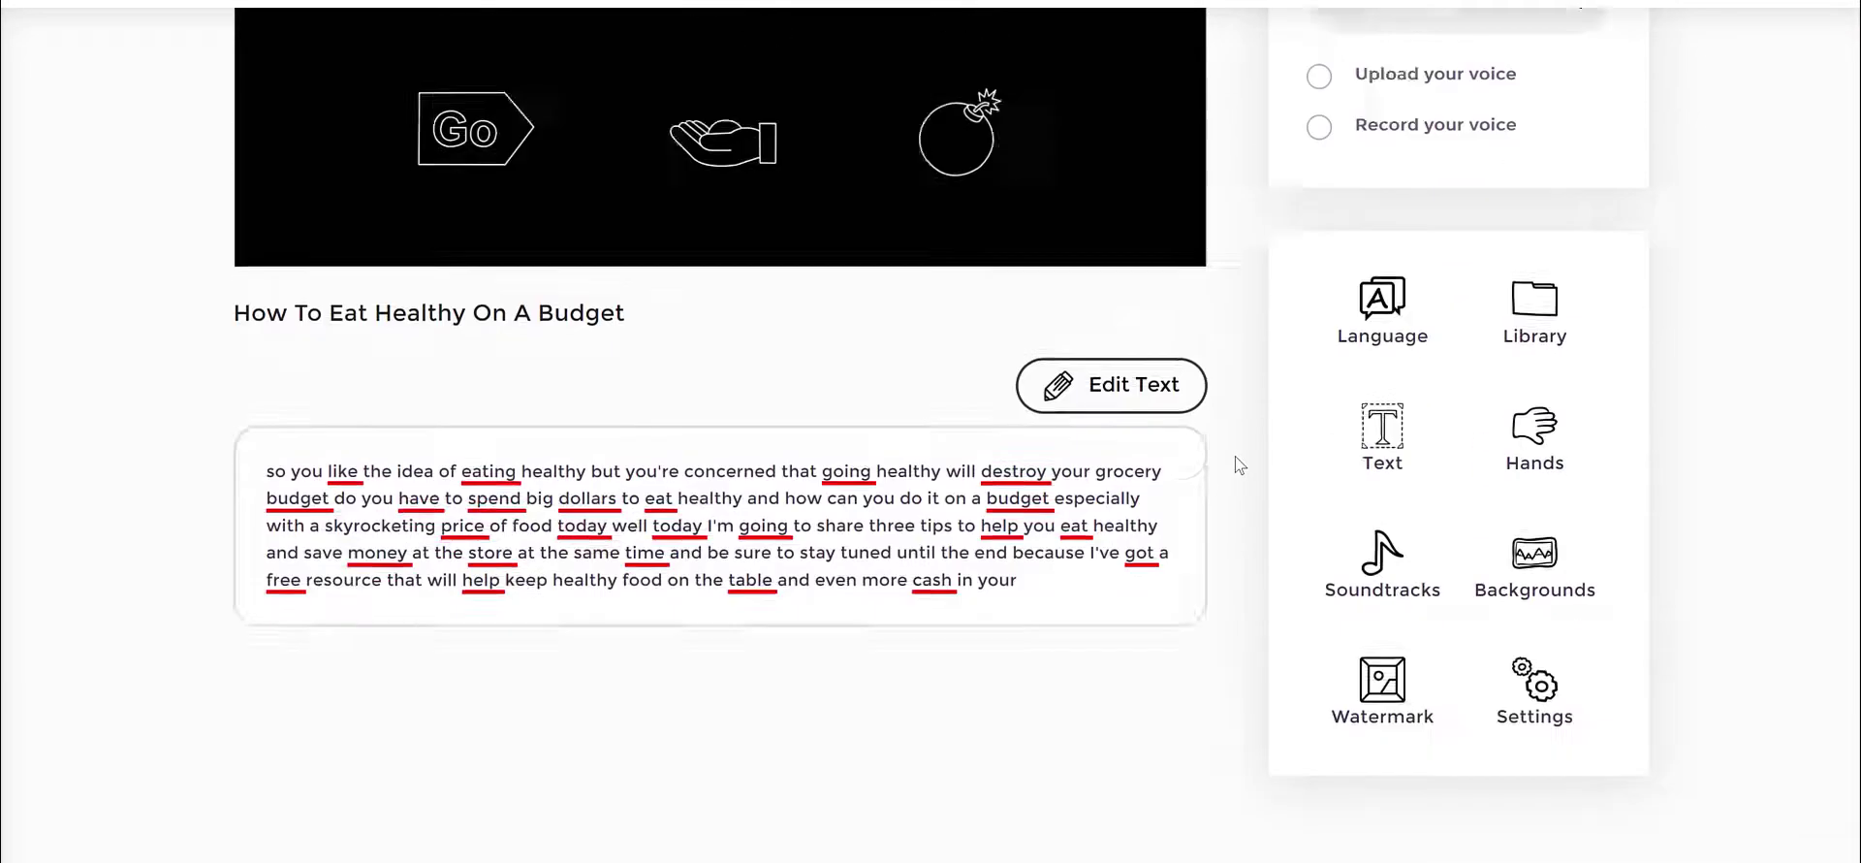
scroll(1235, 455, "up", 8)
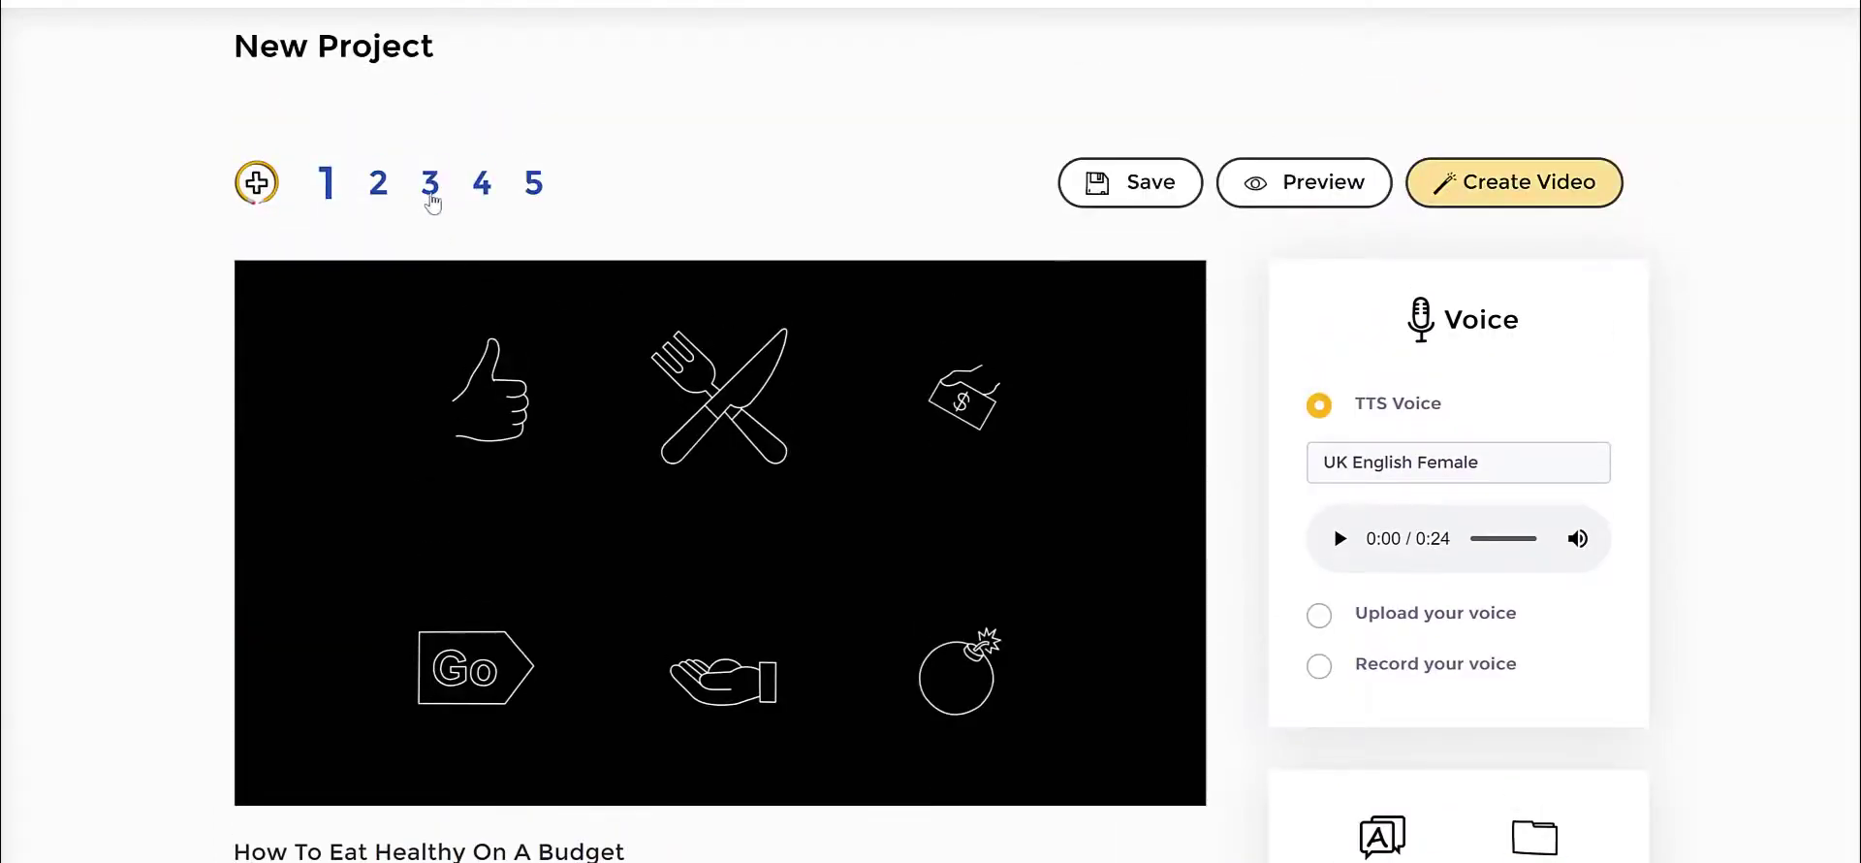
left_click(1396, 469)
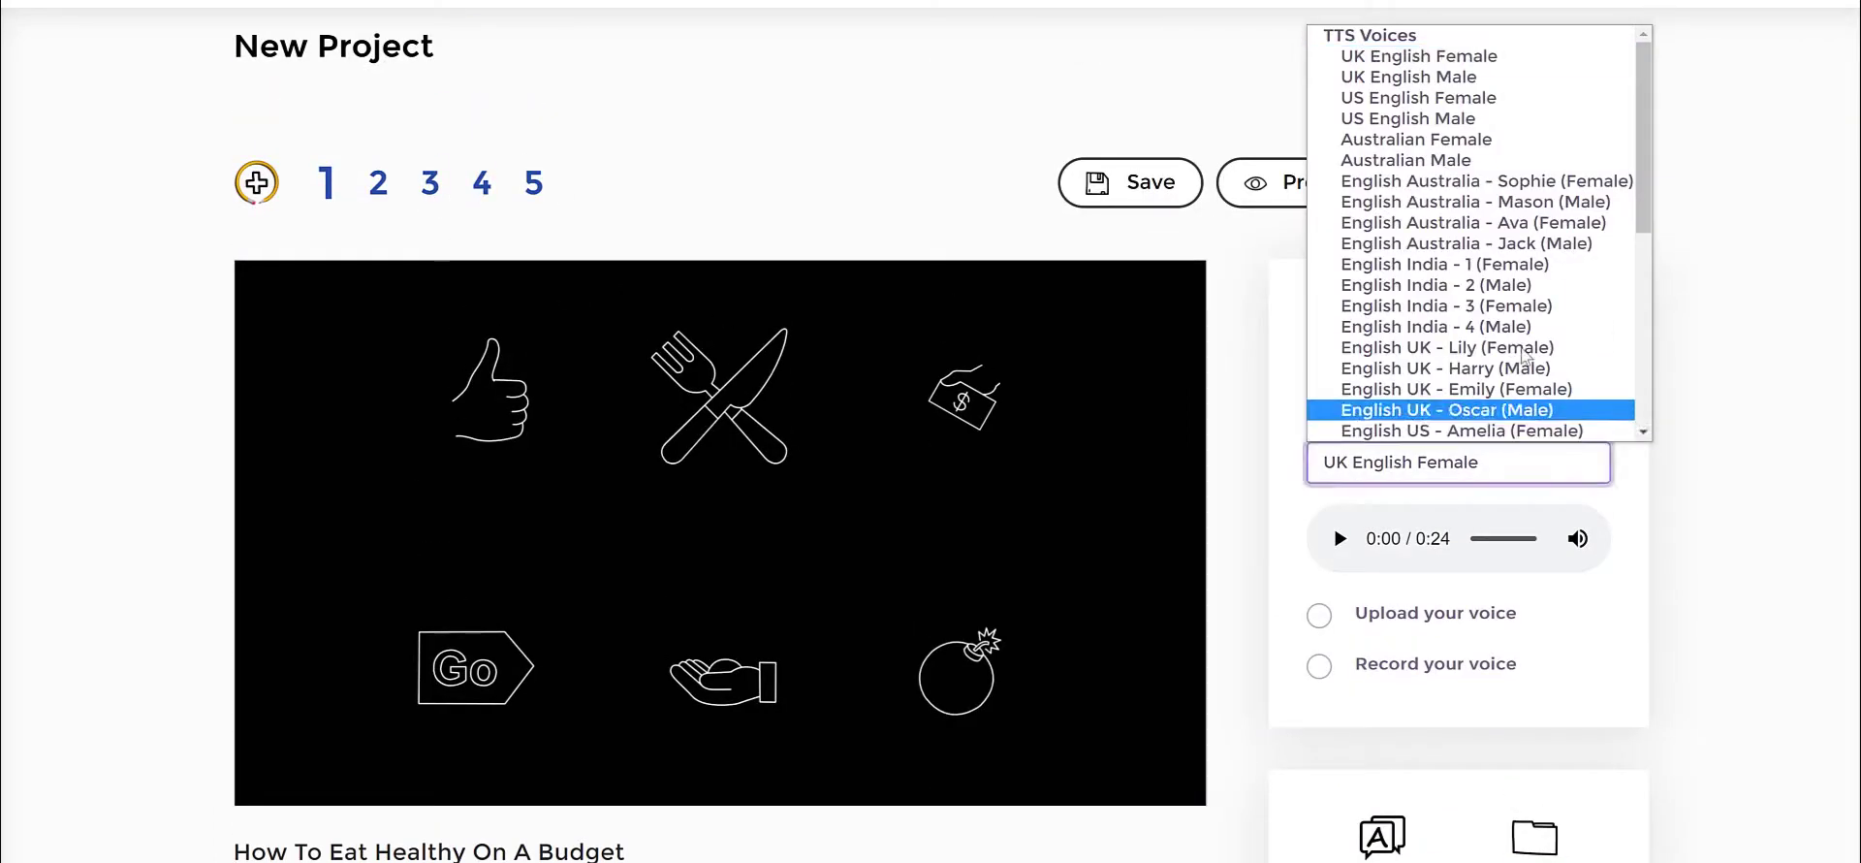
left_click(1488, 373)
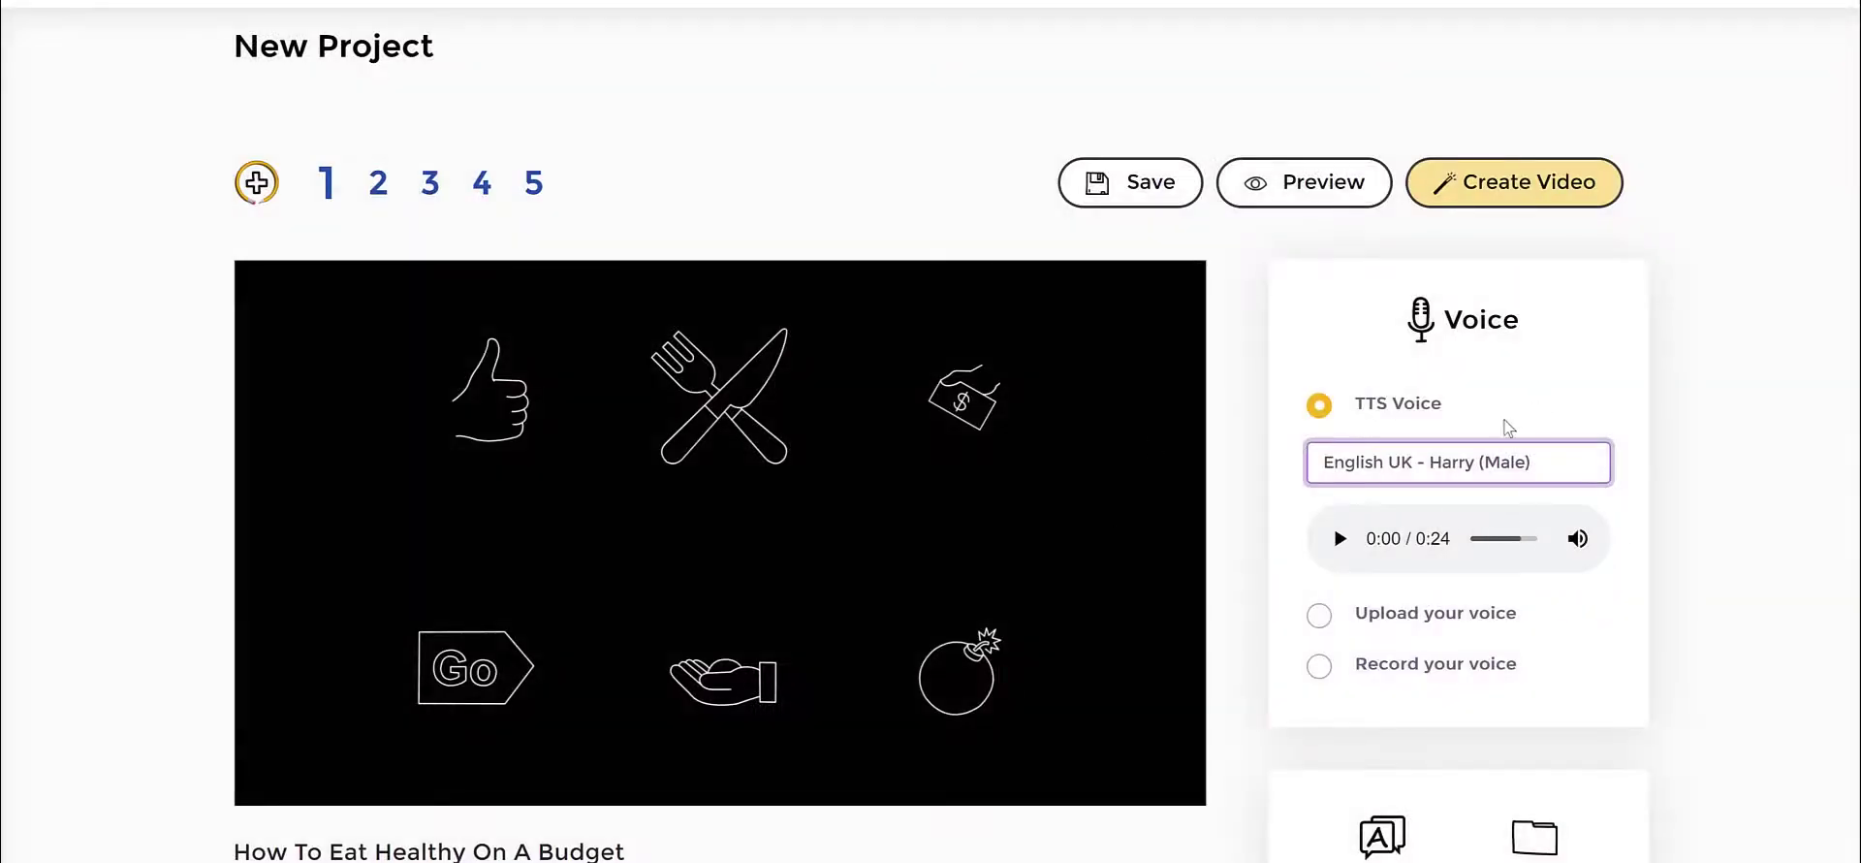
Step: Examine the scene tools, including the font, font size and wording options for inserting text on the scene
scroll(1740, 436, "down", 3)
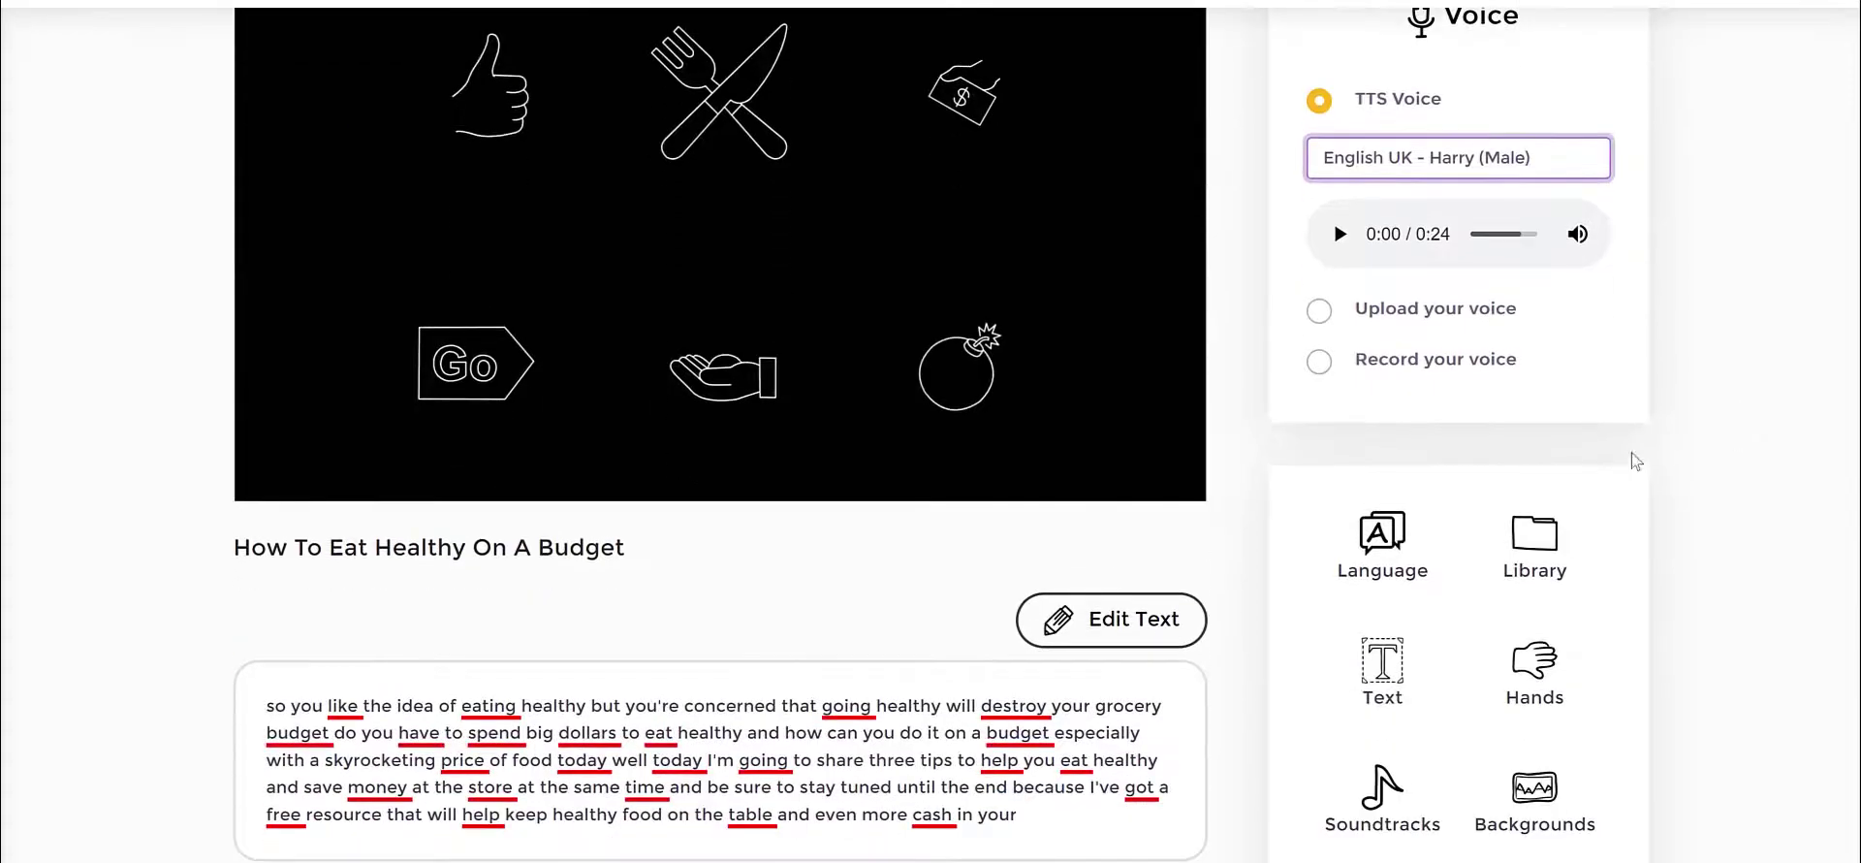
scroll(1671, 562, "down", 1)
scroll(1671, 563, "up", 2)
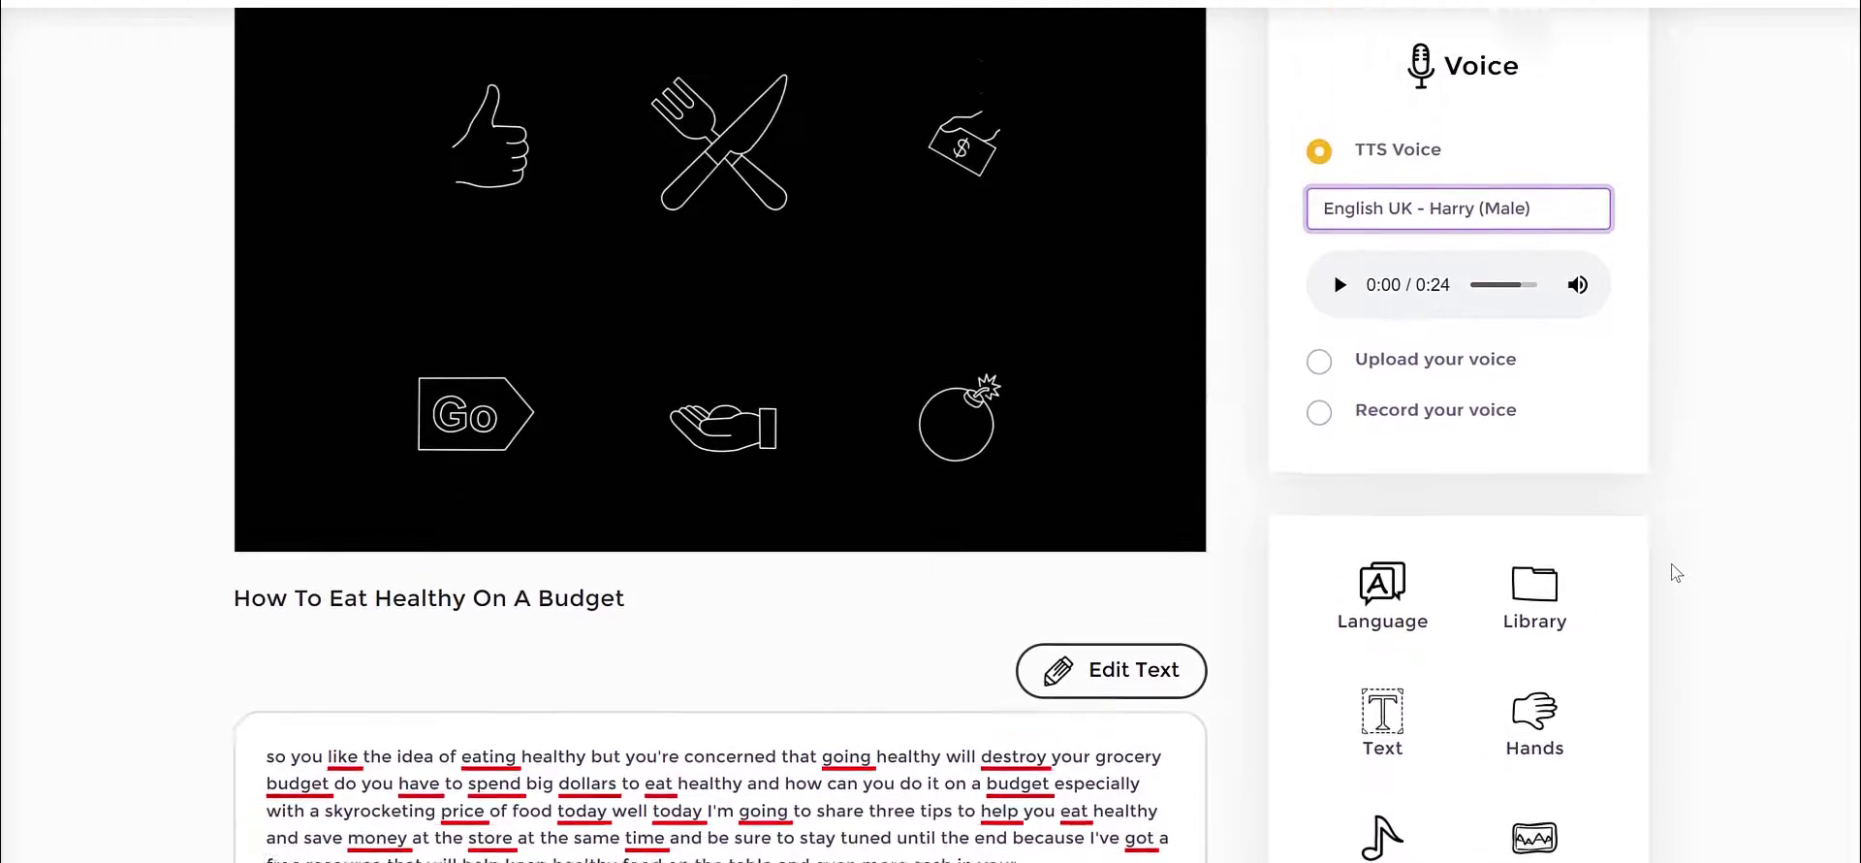
scroll(1670, 572, "down", 2)
left_click(1380, 582)
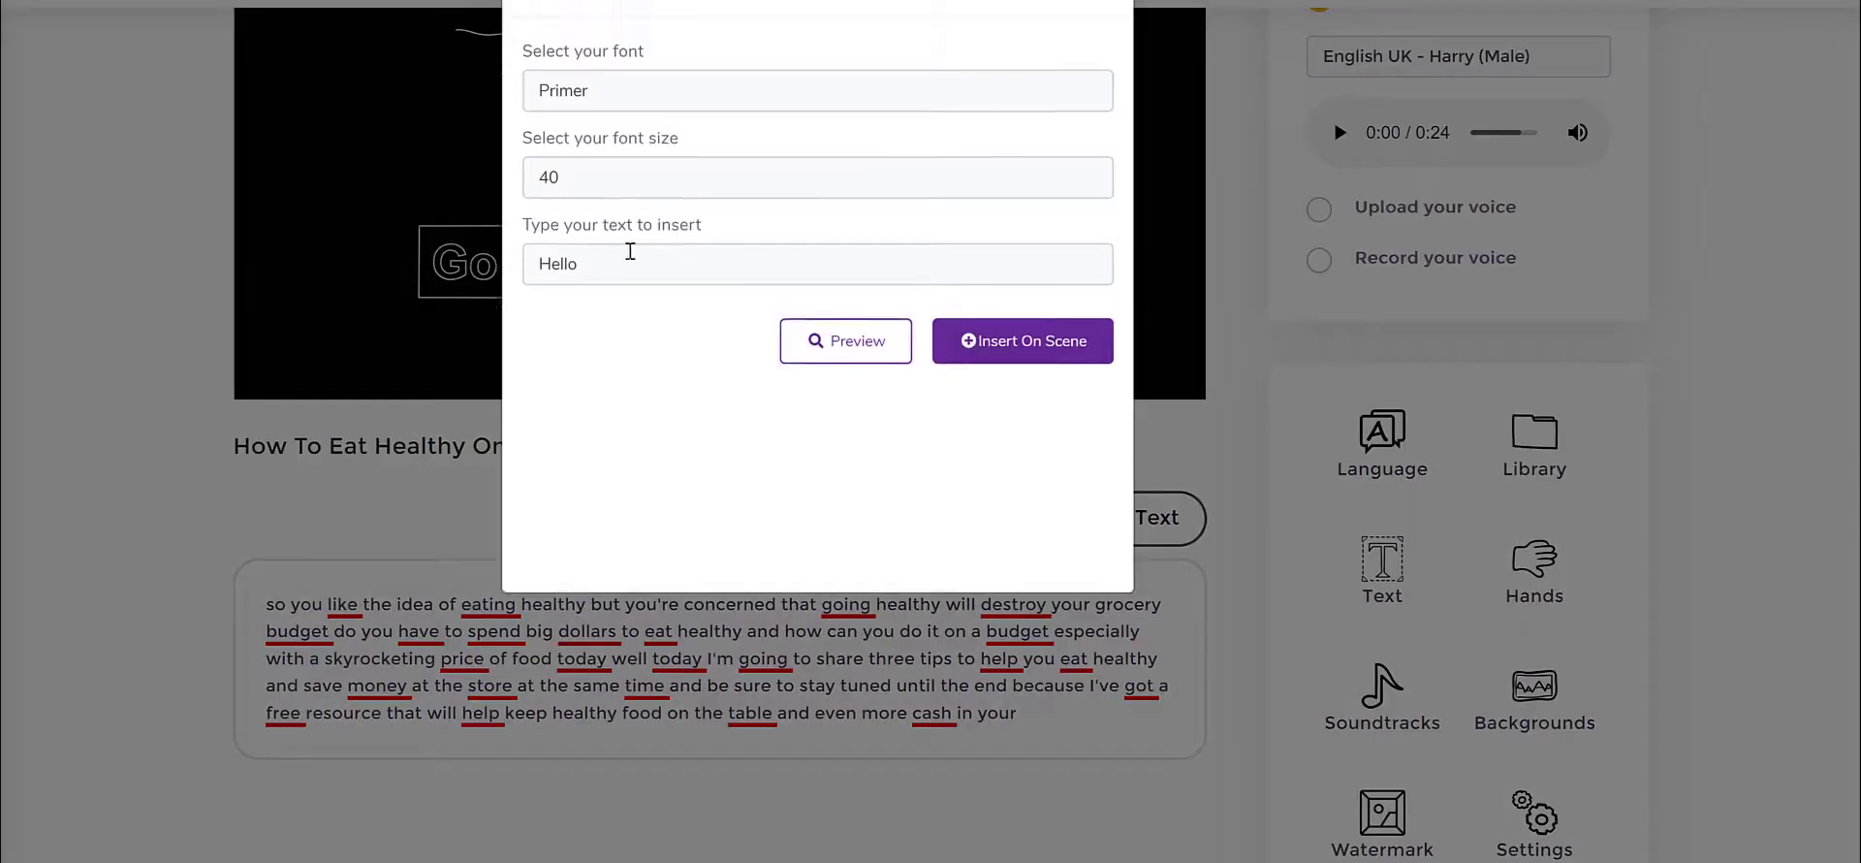
left_click(1102, 9)
scroll(1708, 272, "up", 4)
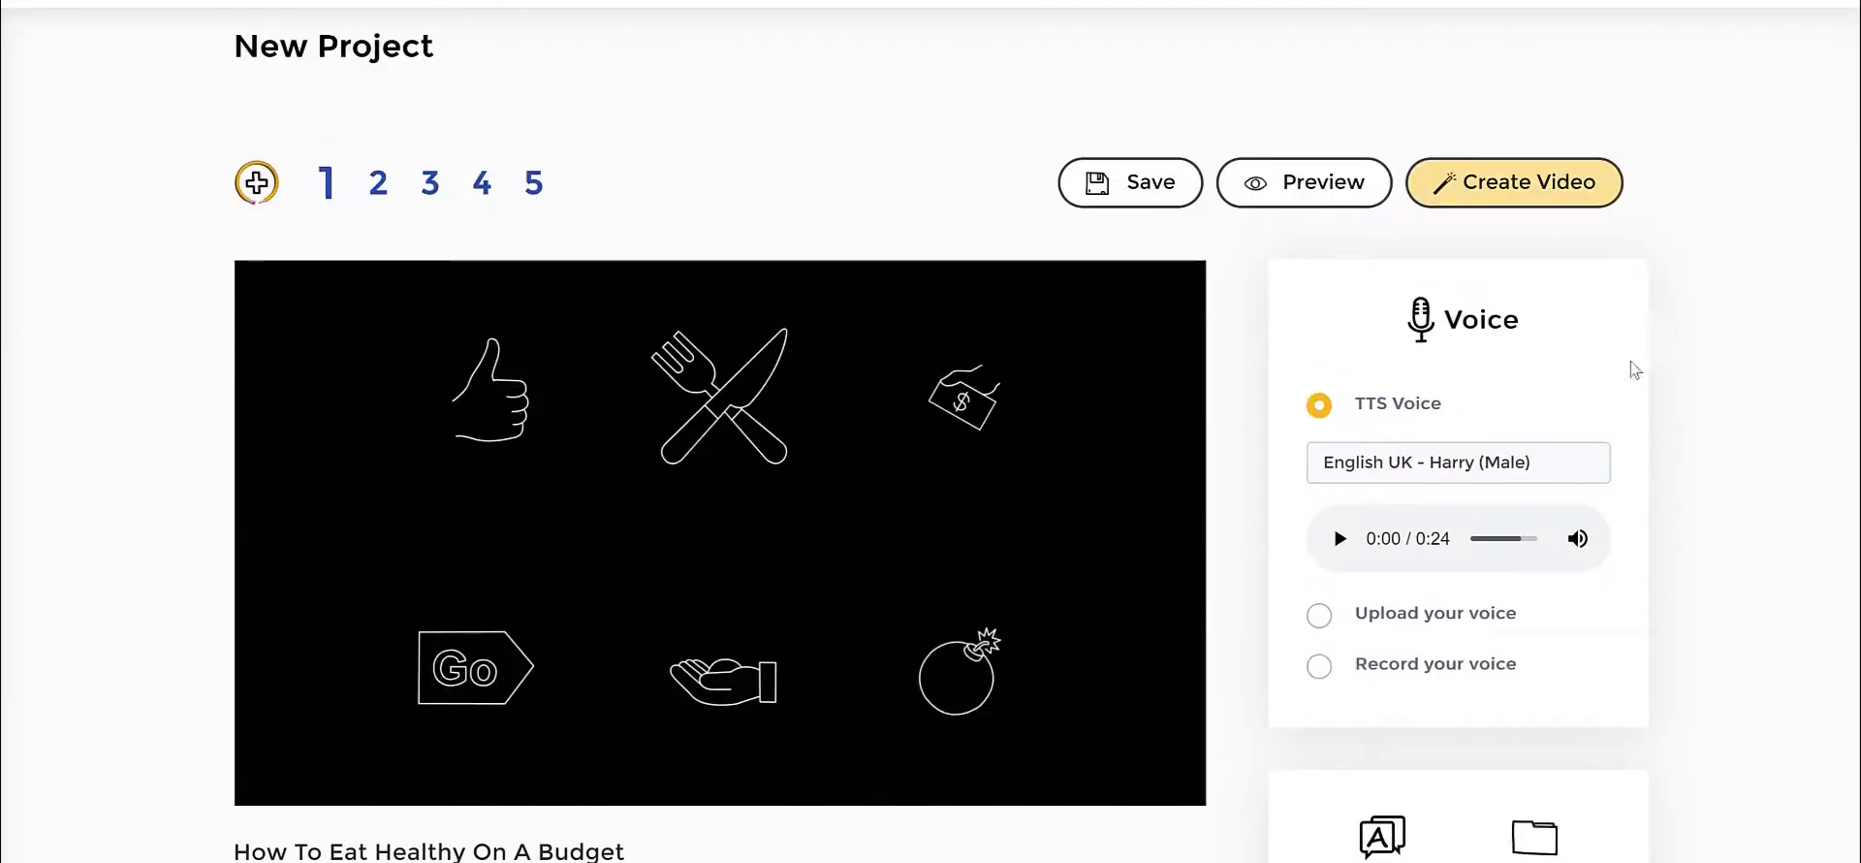